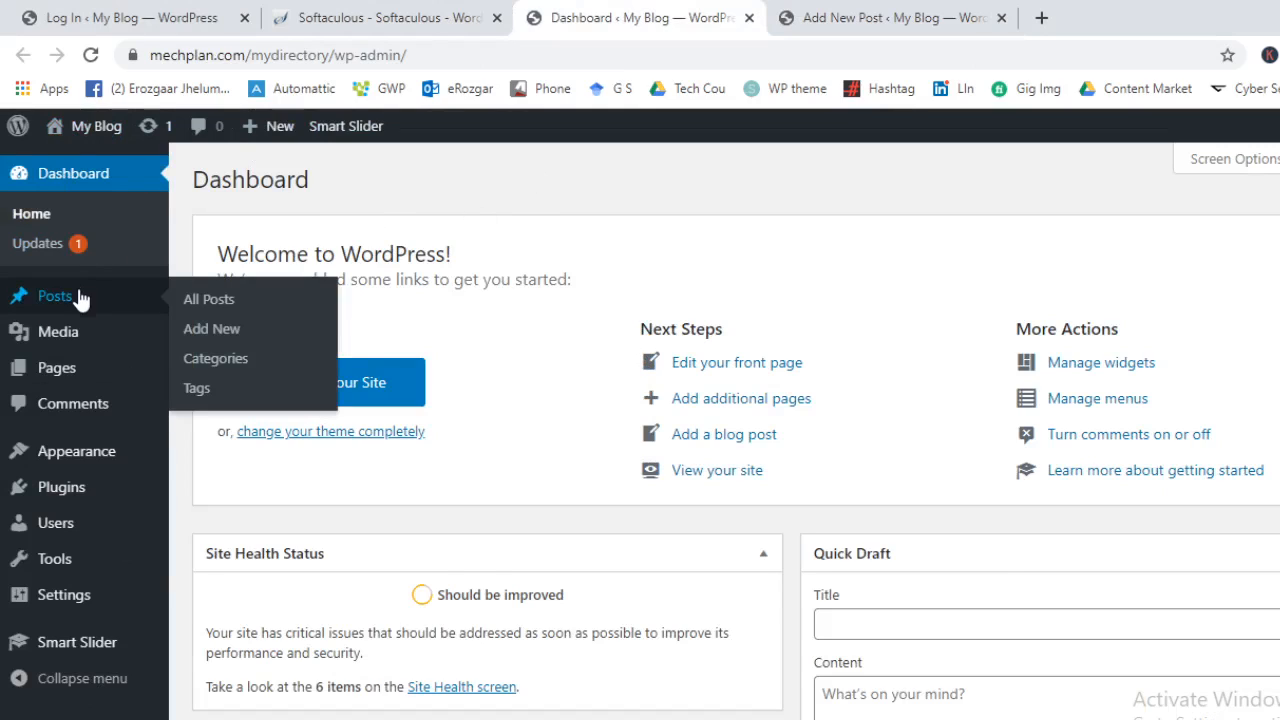
Open the Posts list in its own tab, close the extra new-post tab, and start a new post
mouse_move(110, 380)
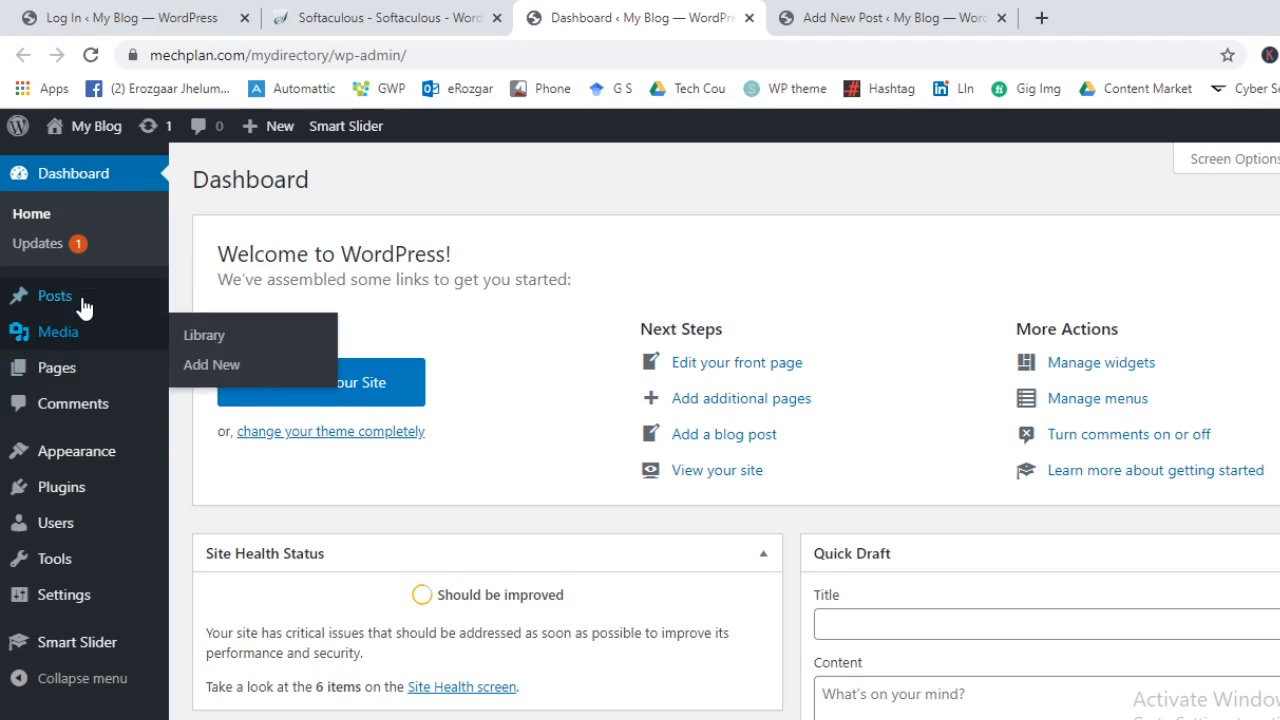
mouse_move(83, 295)
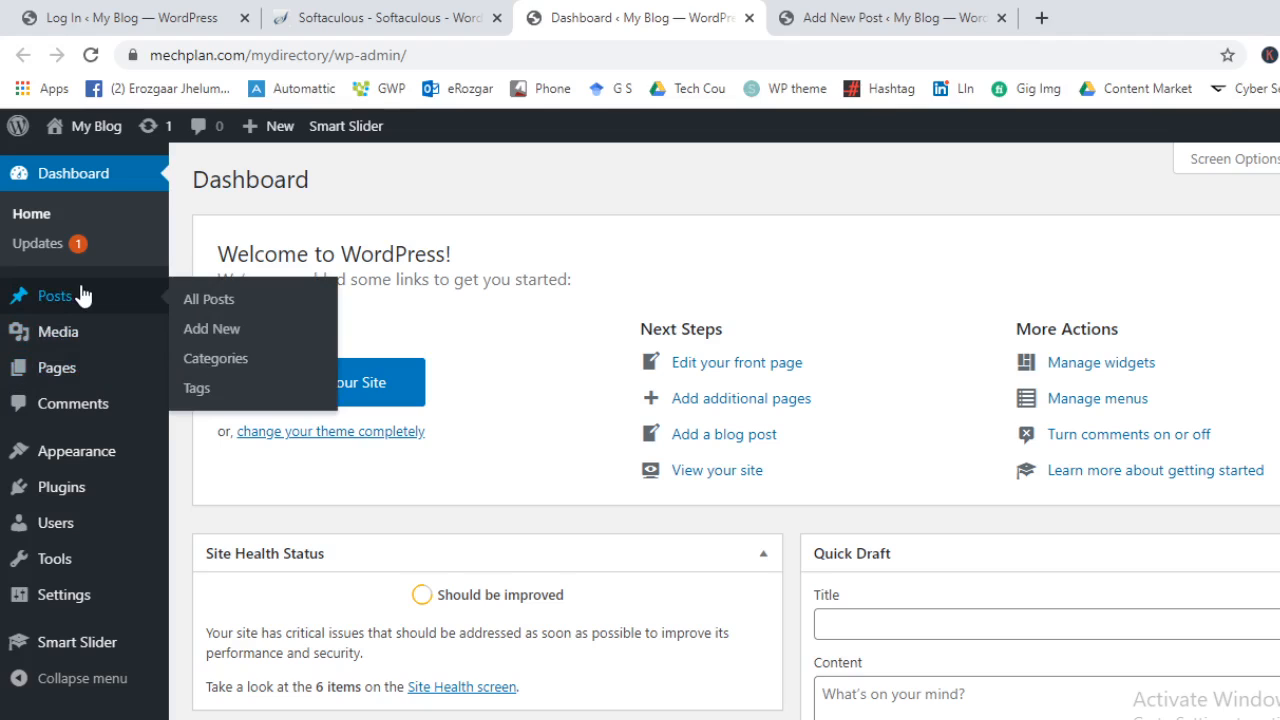
middle_click(83, 295)
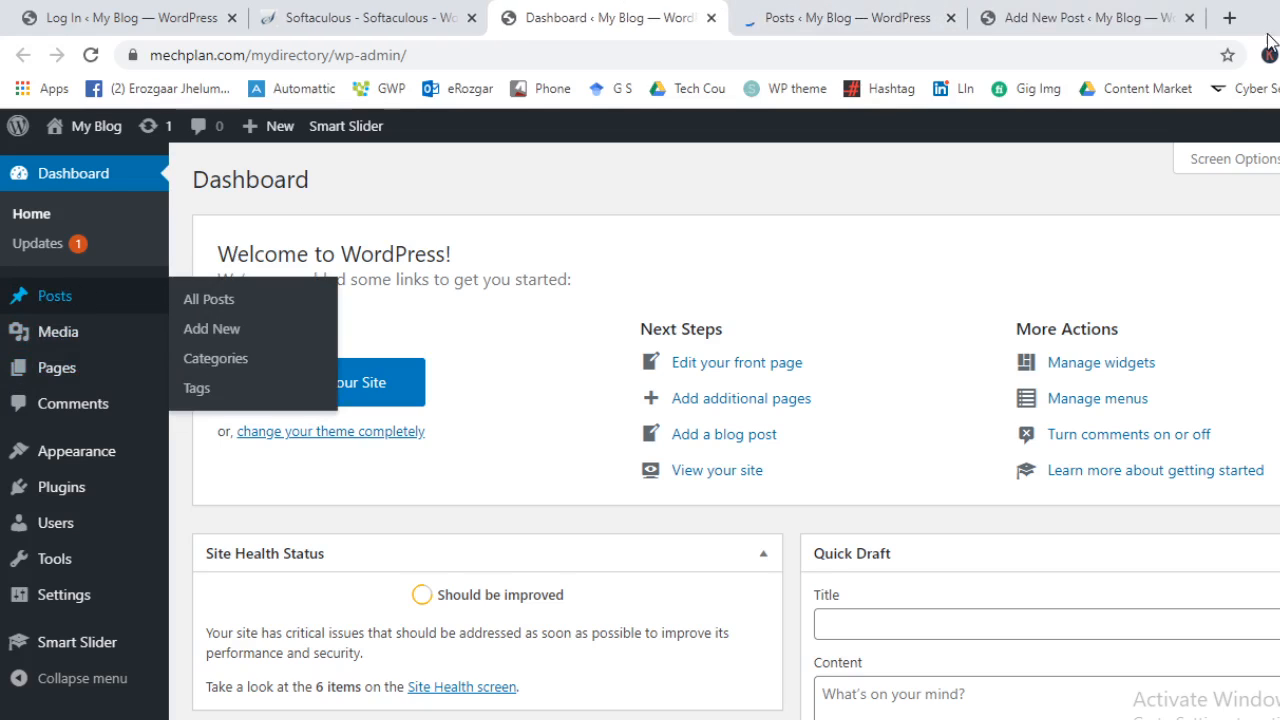
left_click(1189, 18)
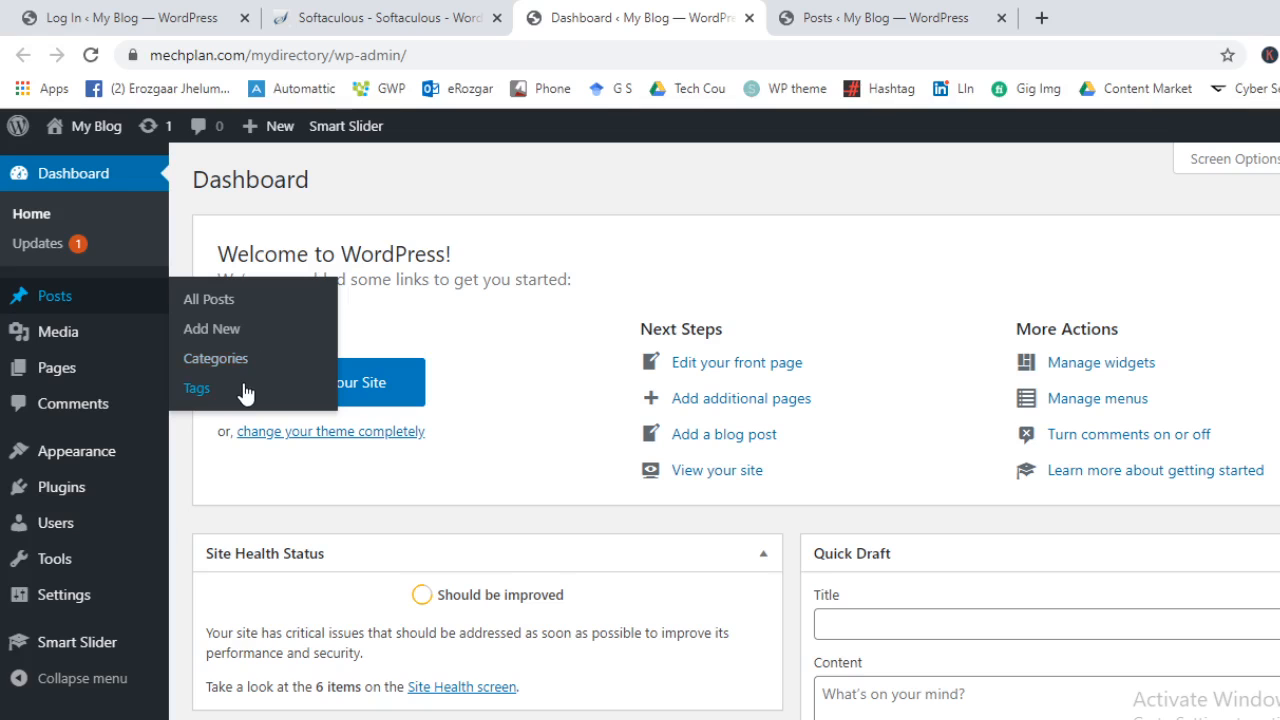
left_click(888, 15)
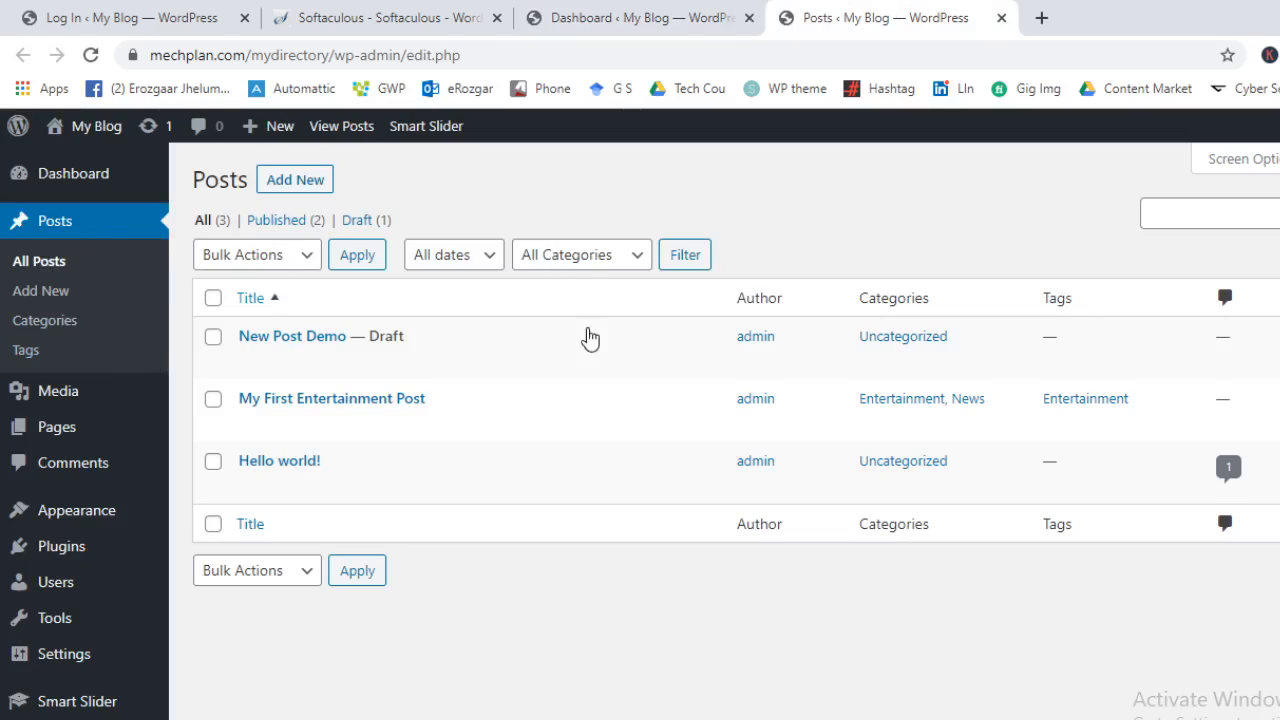
left_click(280, 180)
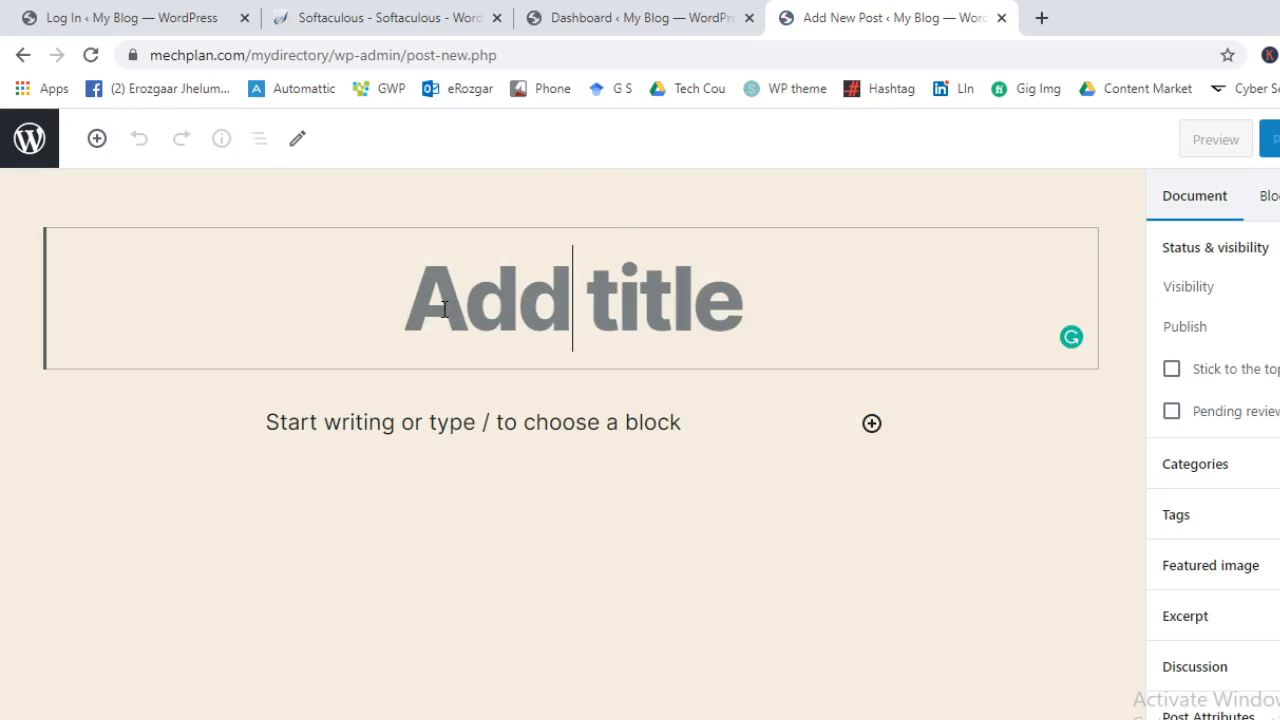
Title the new post 'My New Demo Post', fixing the mistyped last letter
left_click(462, 293)
type("My ")
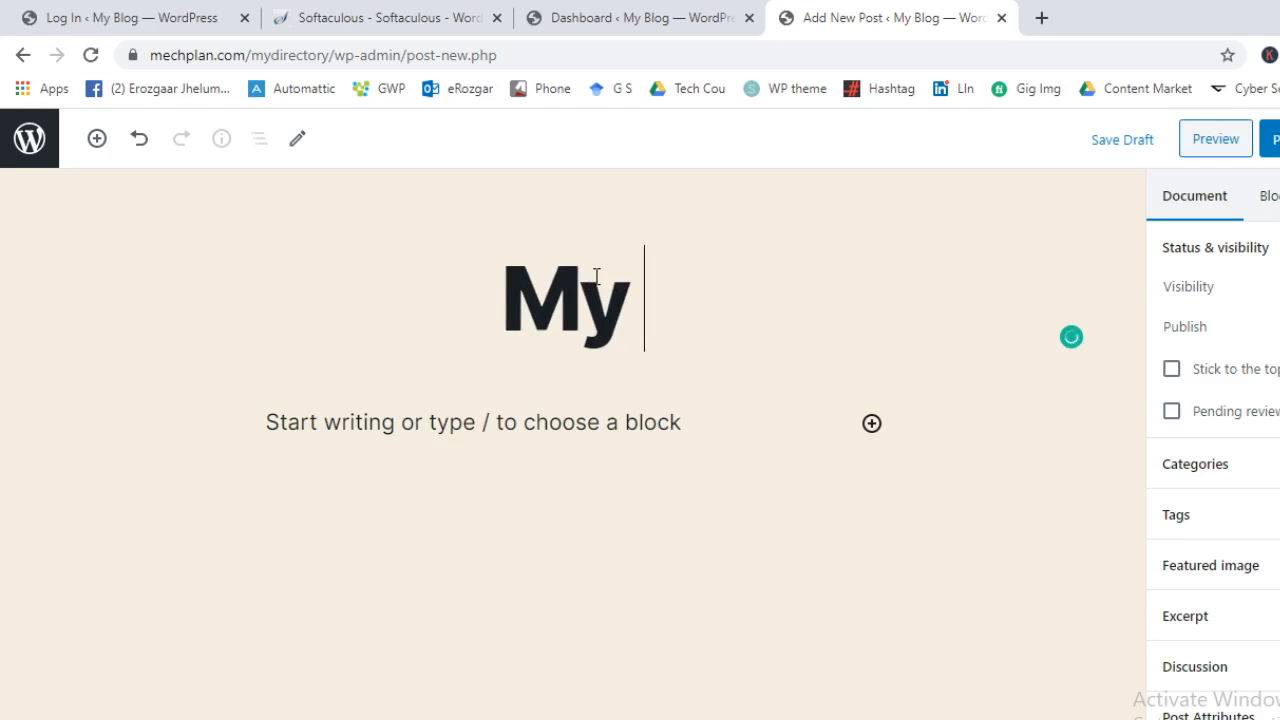
type("New Demo")
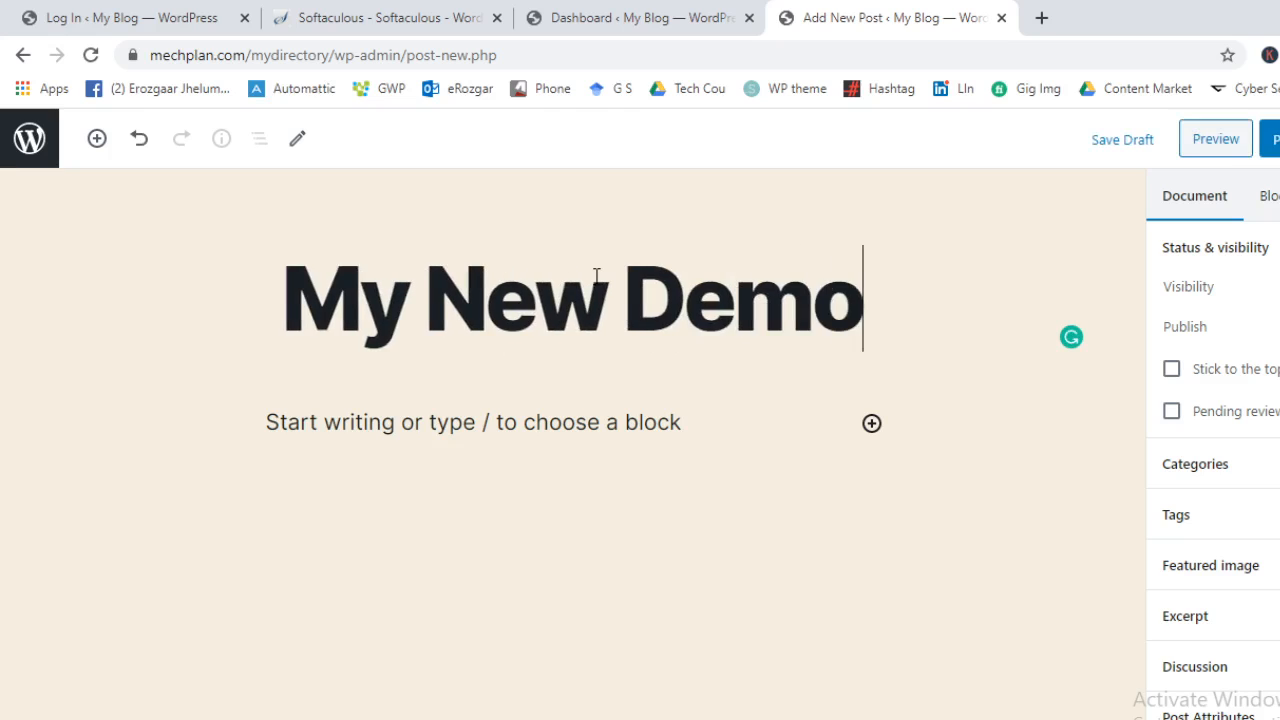
type(" Posy")
key("BackSpace")
type("t")
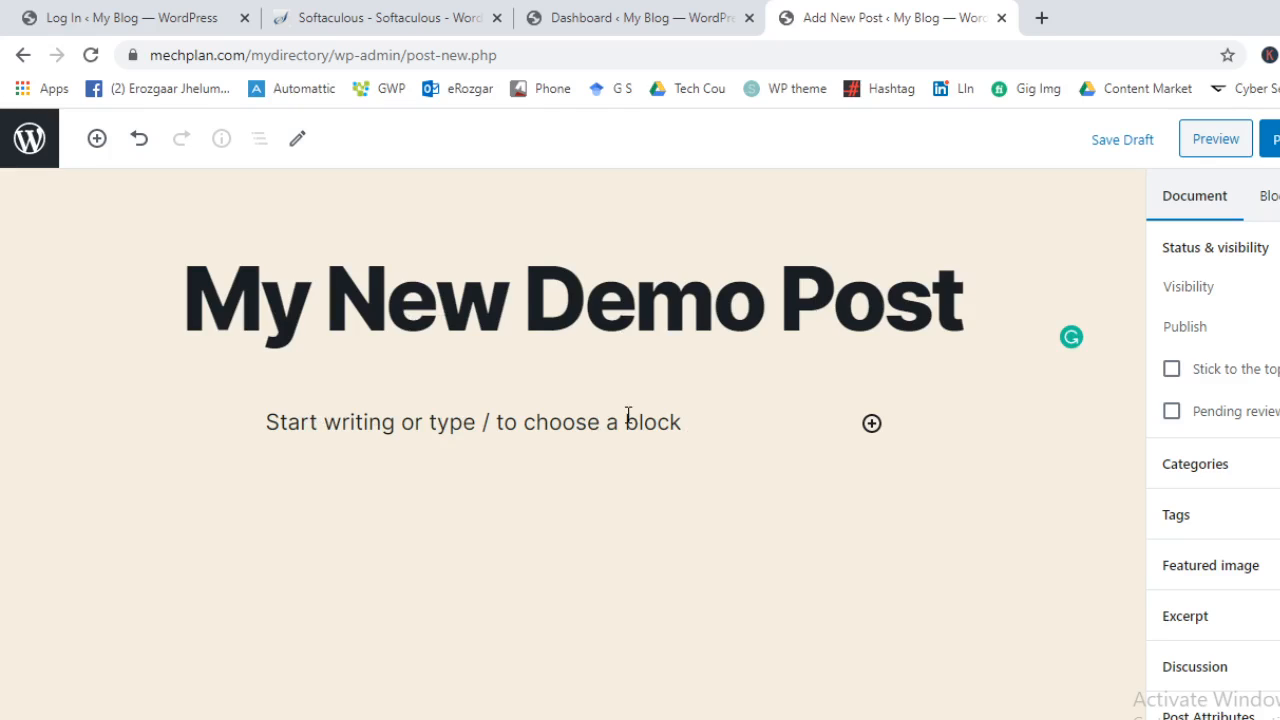
Insert a Paragraph block from Common Blocks and type the demo sentence
left_click(97, 142)
left_click(269, 281)
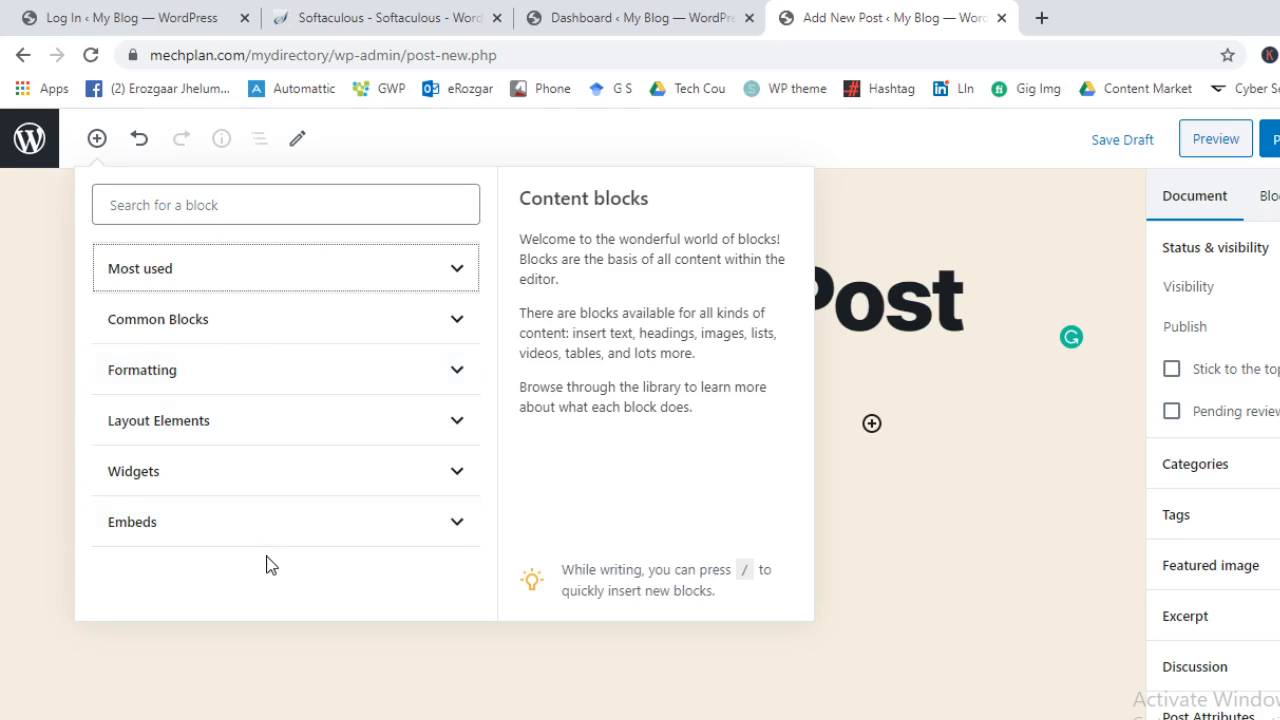
left_click(200, 333)
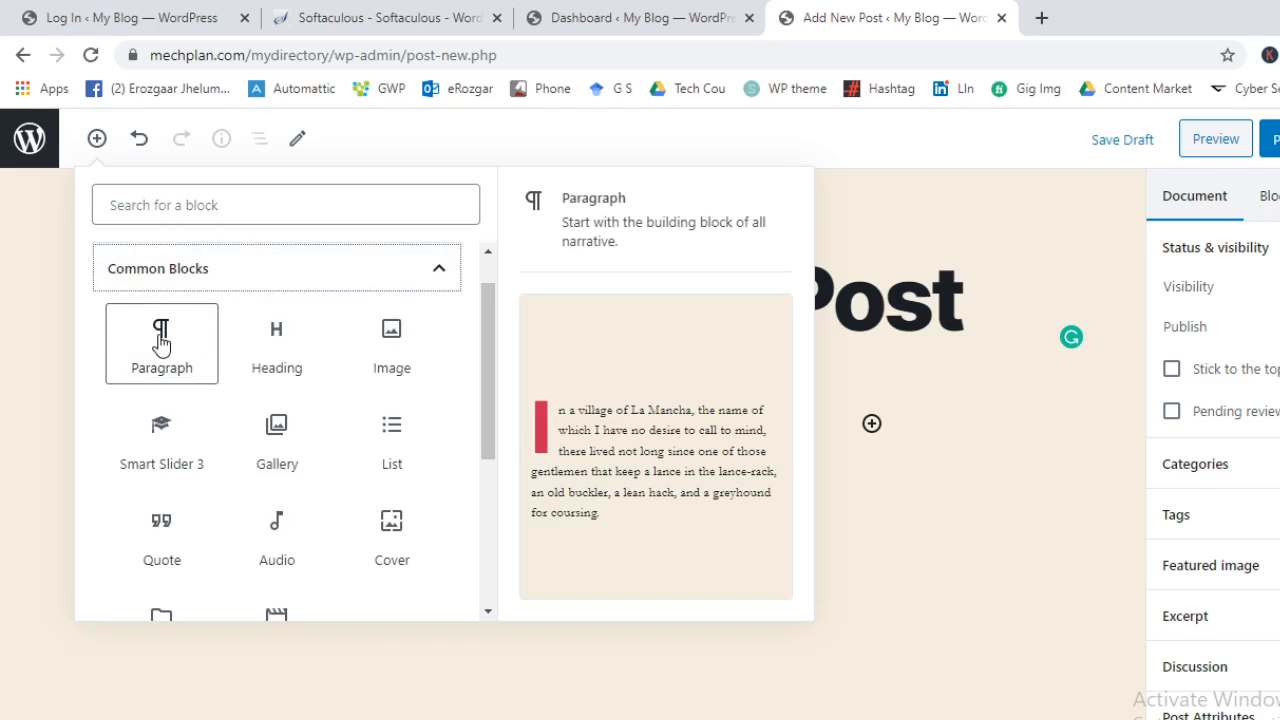
left_click(161, 343)
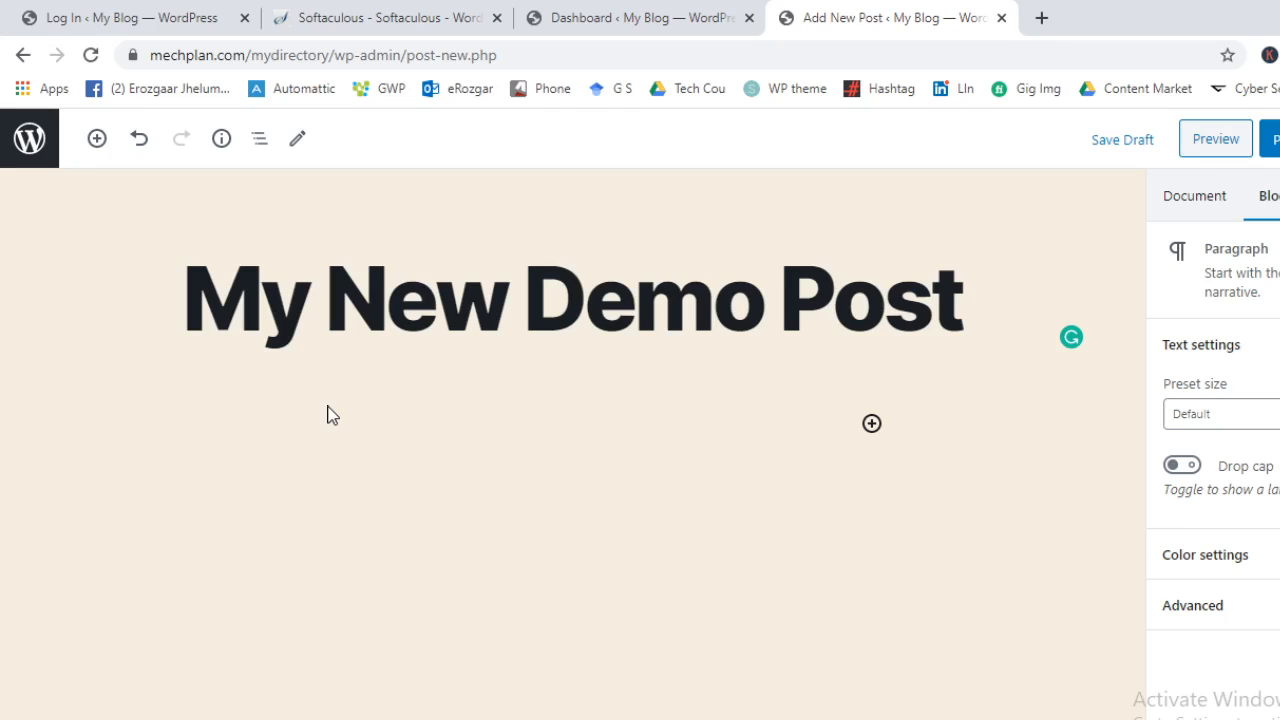
type("This is my demo paragraph.")
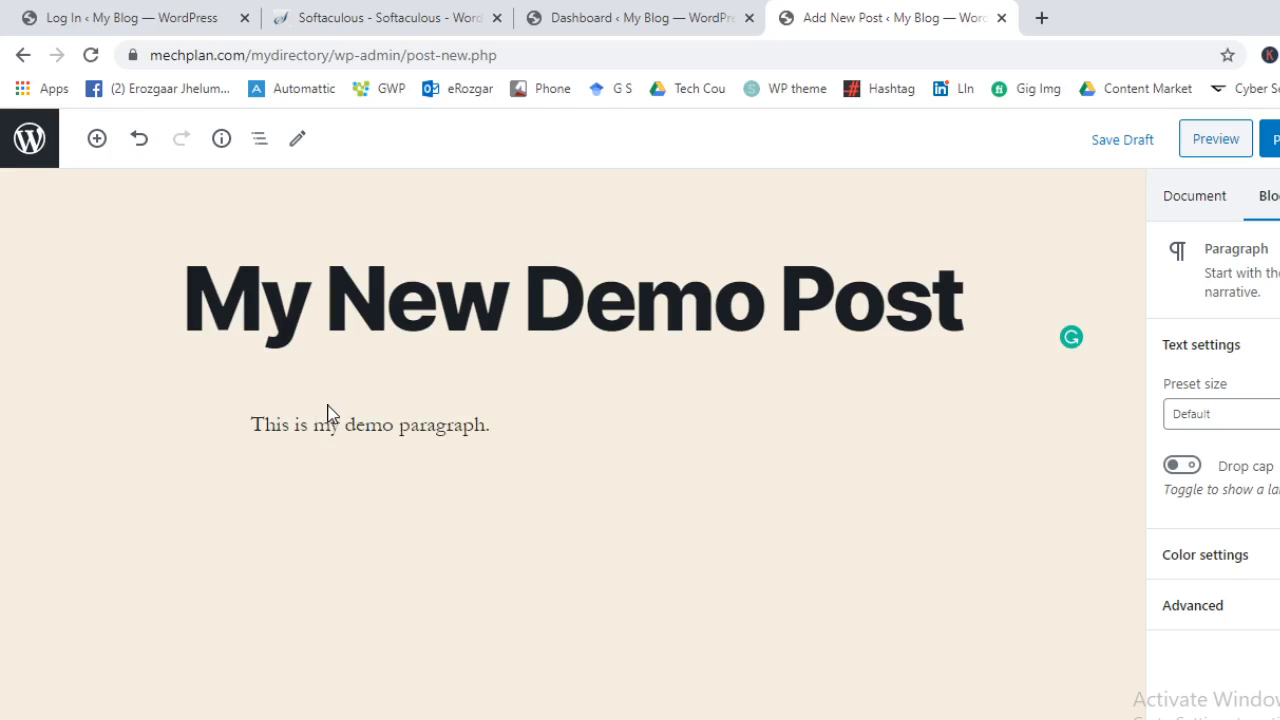
Copy the demo sentence and paste it repeatedly to fill the paragraph
triple_click(305, 425)
key("ctrl+c")
key("Right")
key("ctrl+v")
key("ctrl+v")
key("ctrl+v")
key("ctrl+v")
key("ctrl+v")
key("ctrl+v")
key("ctrl+v")
key("ctrl+v")
key("ctrl+v")
key("ctrl+v")
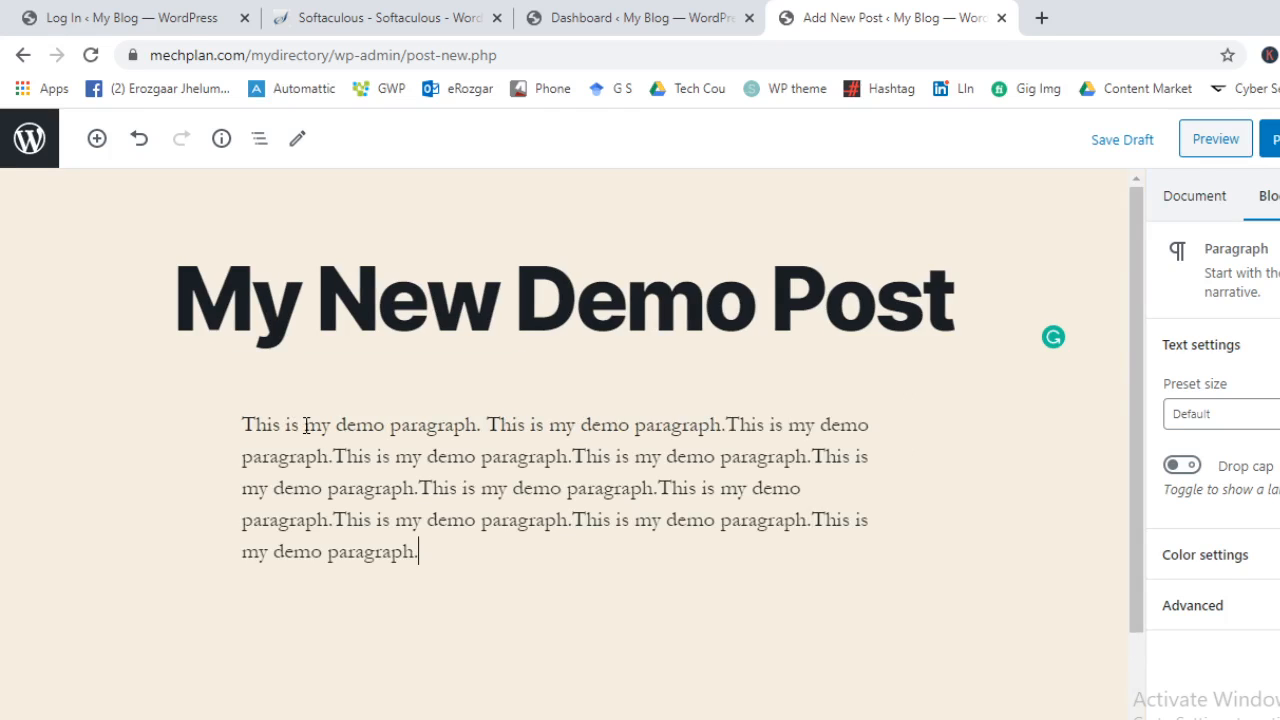
key("ctrl+v")
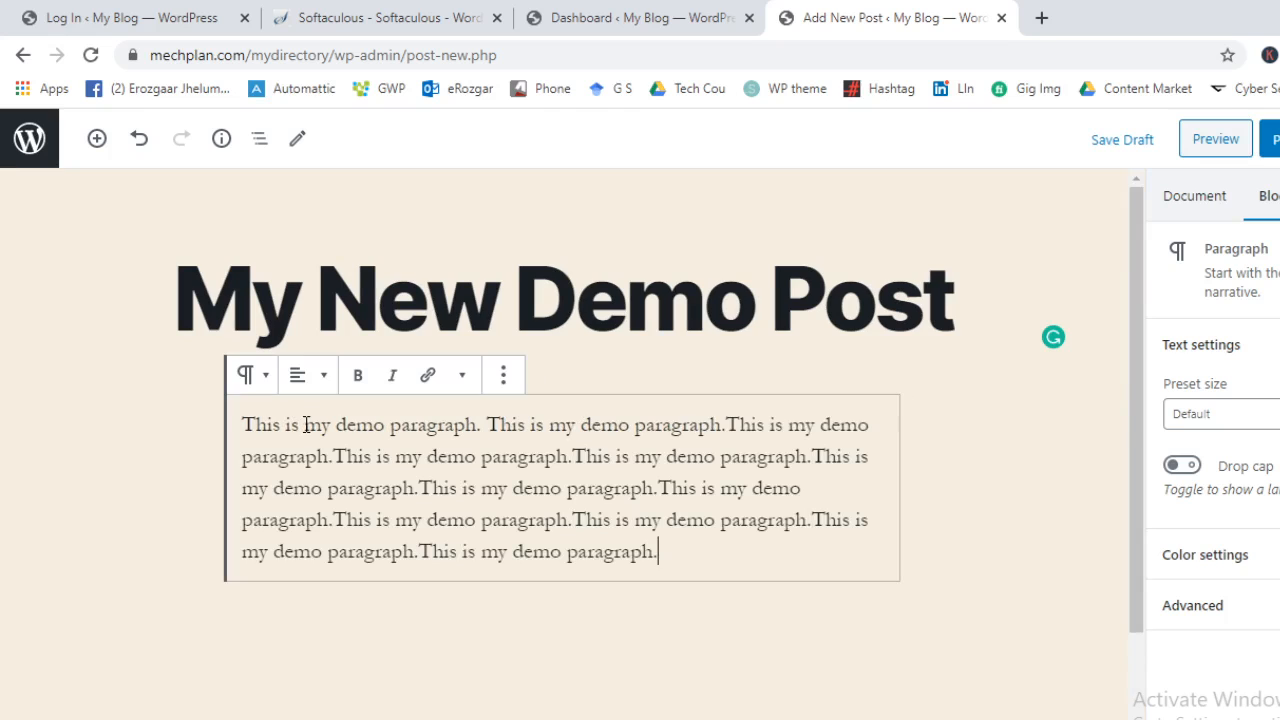
Add a Heading block reading 'Second Paragraph' below the first paragraph
left_click(97, 139)
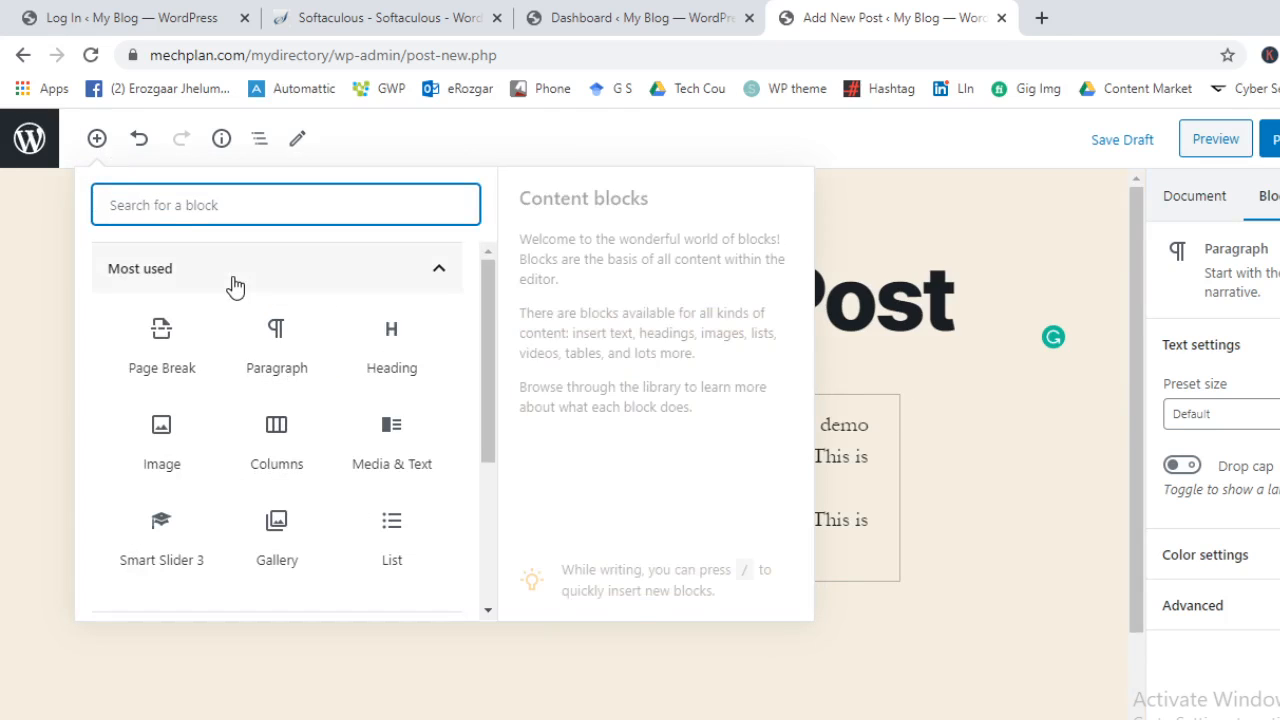
left_click(234, 284)
left_click(251, 332)
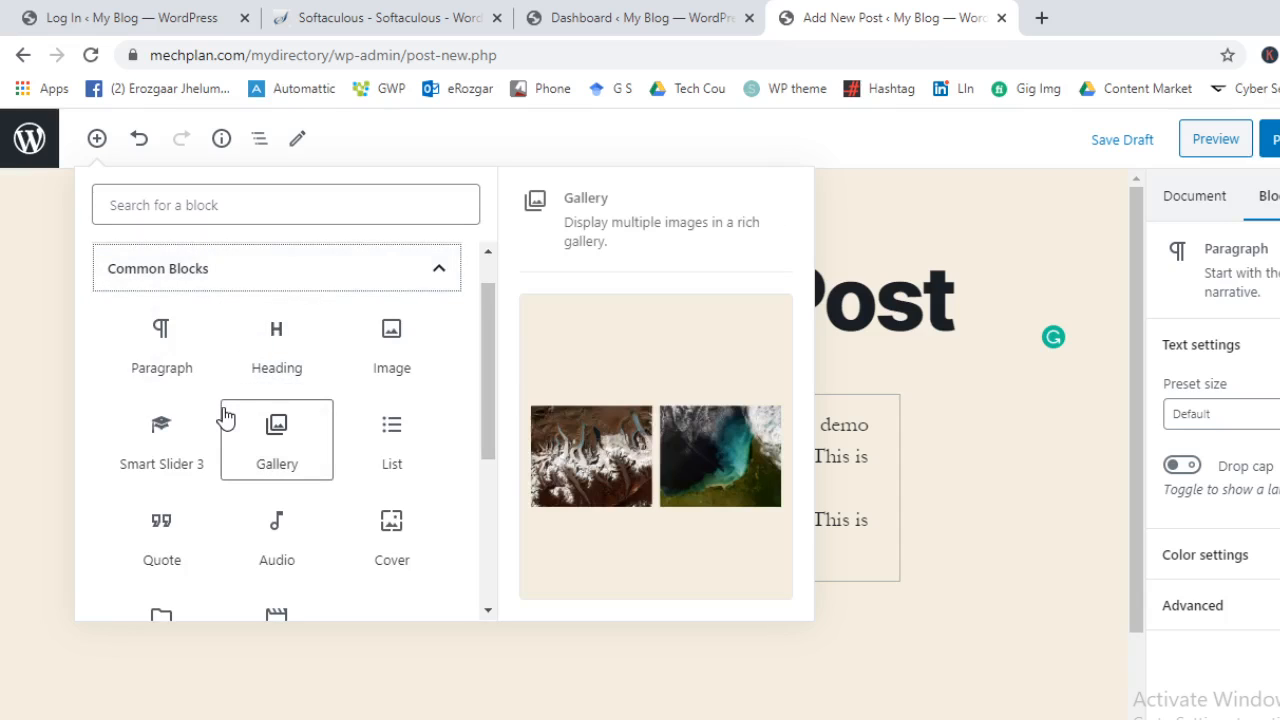
left_click(276, 343)
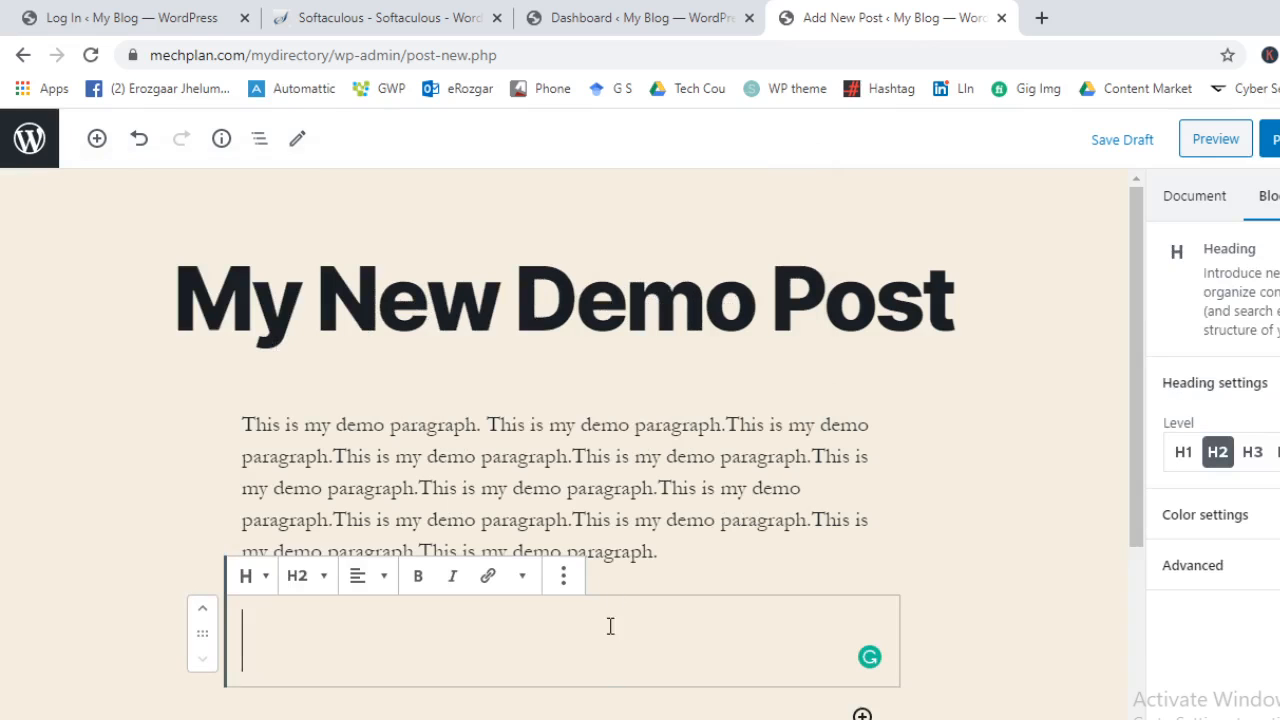
type("Secon")
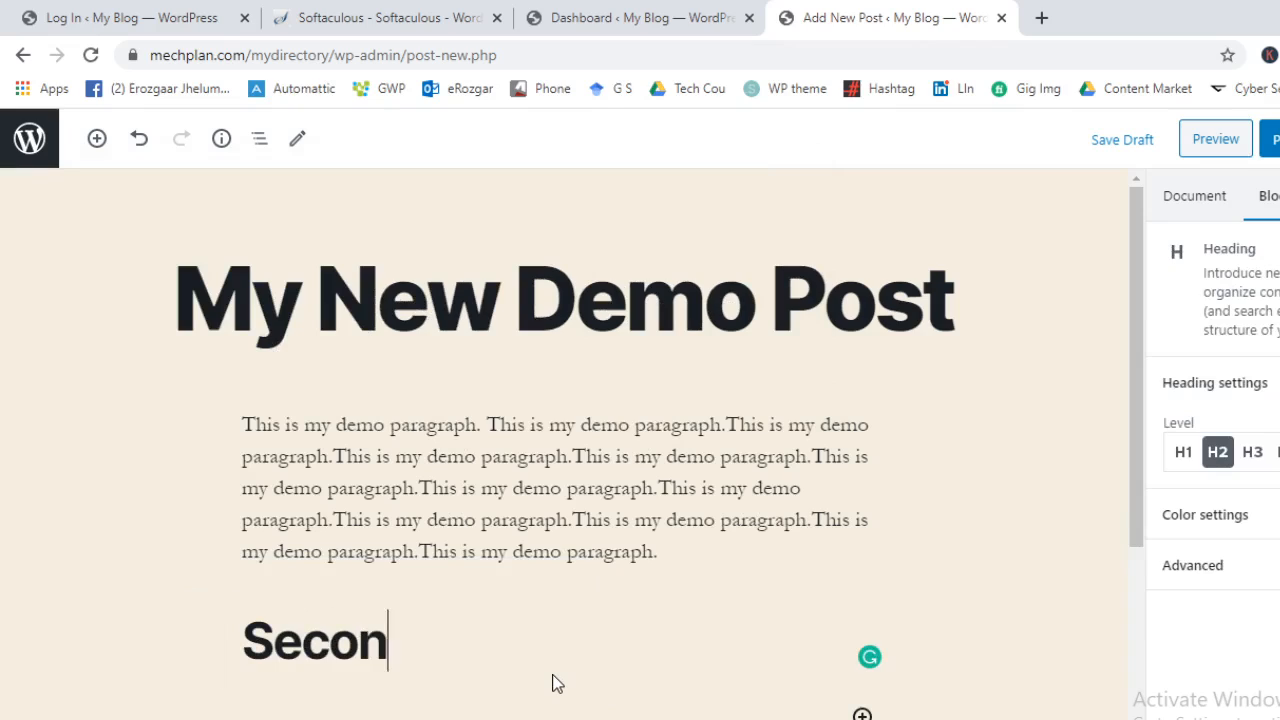
type("d Parag")
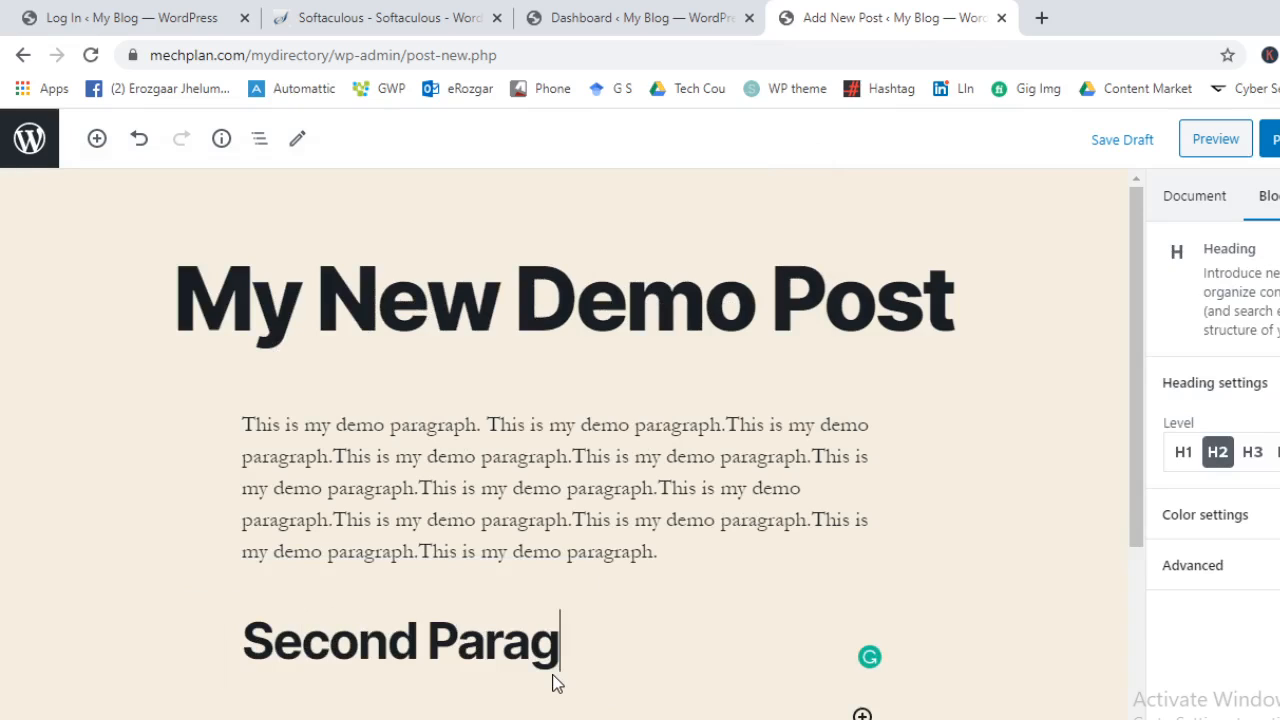
type("raph")
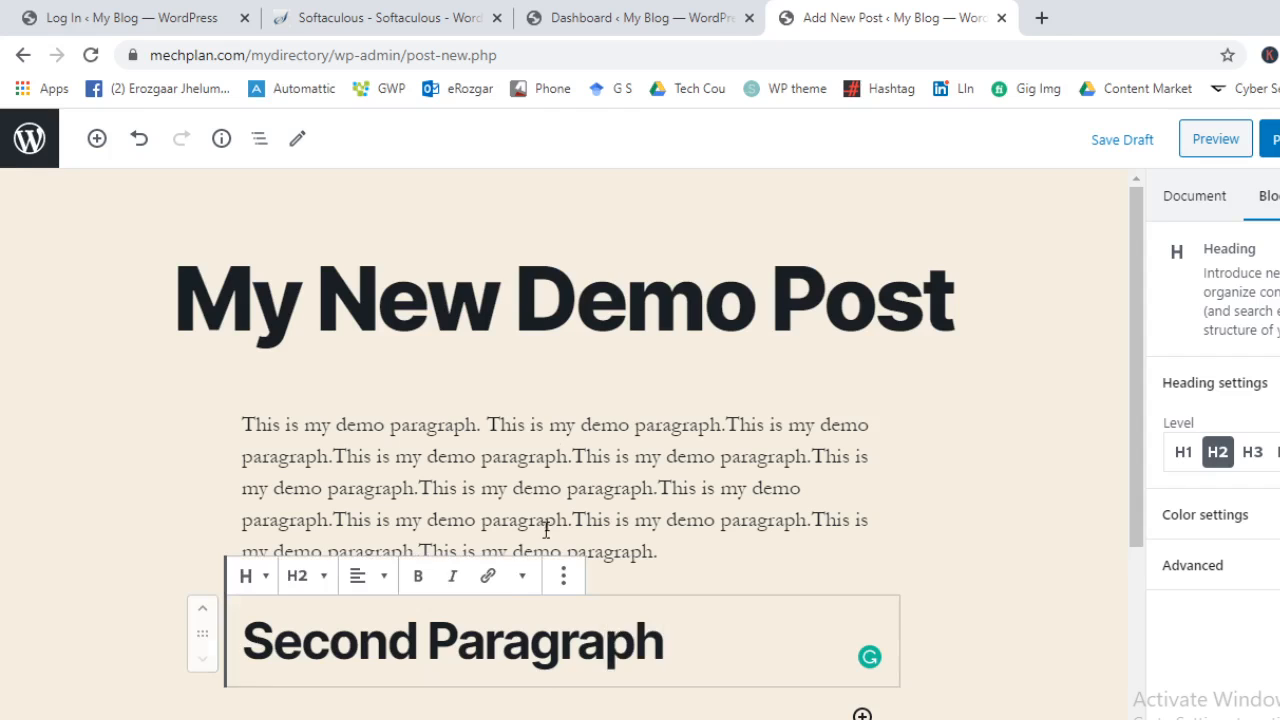
Copy the first paragraph's text and paste it into a new Paragraph block under the heading
triple_click(558, 451)
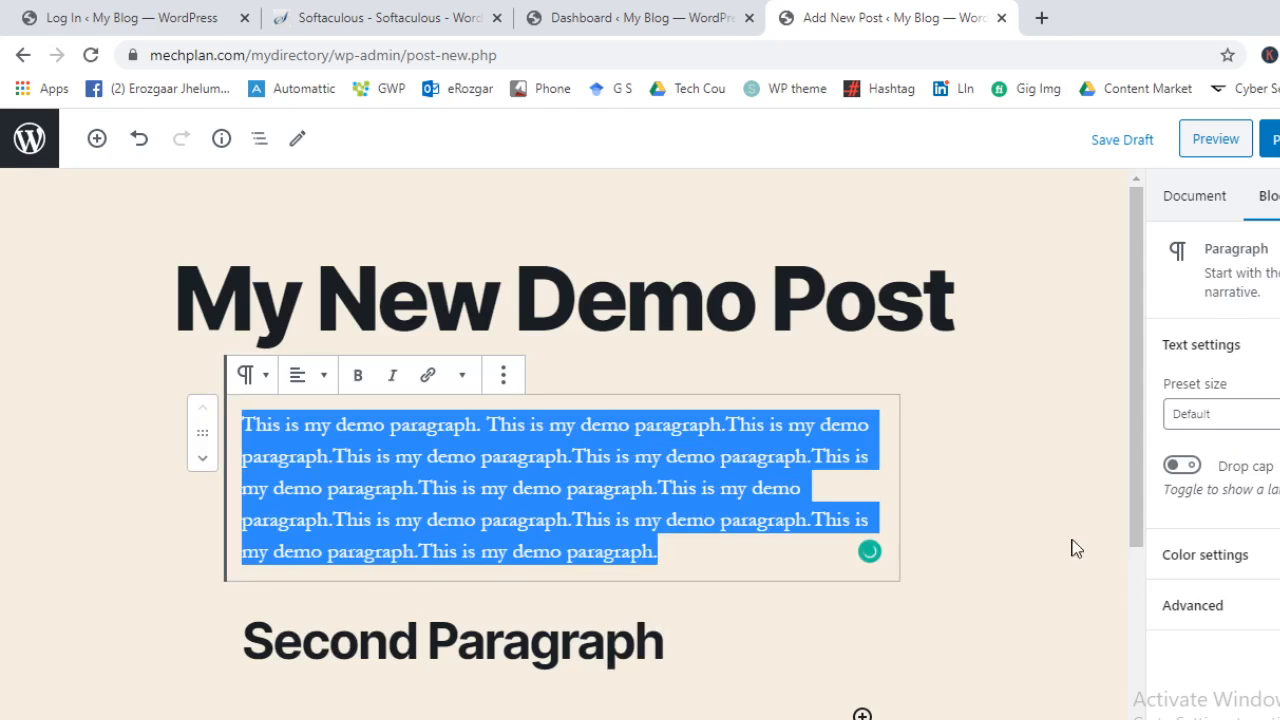
left_click(907, 545)
scroll(907, 545, "down", 2)
scroll(848, 516, "down", 1)
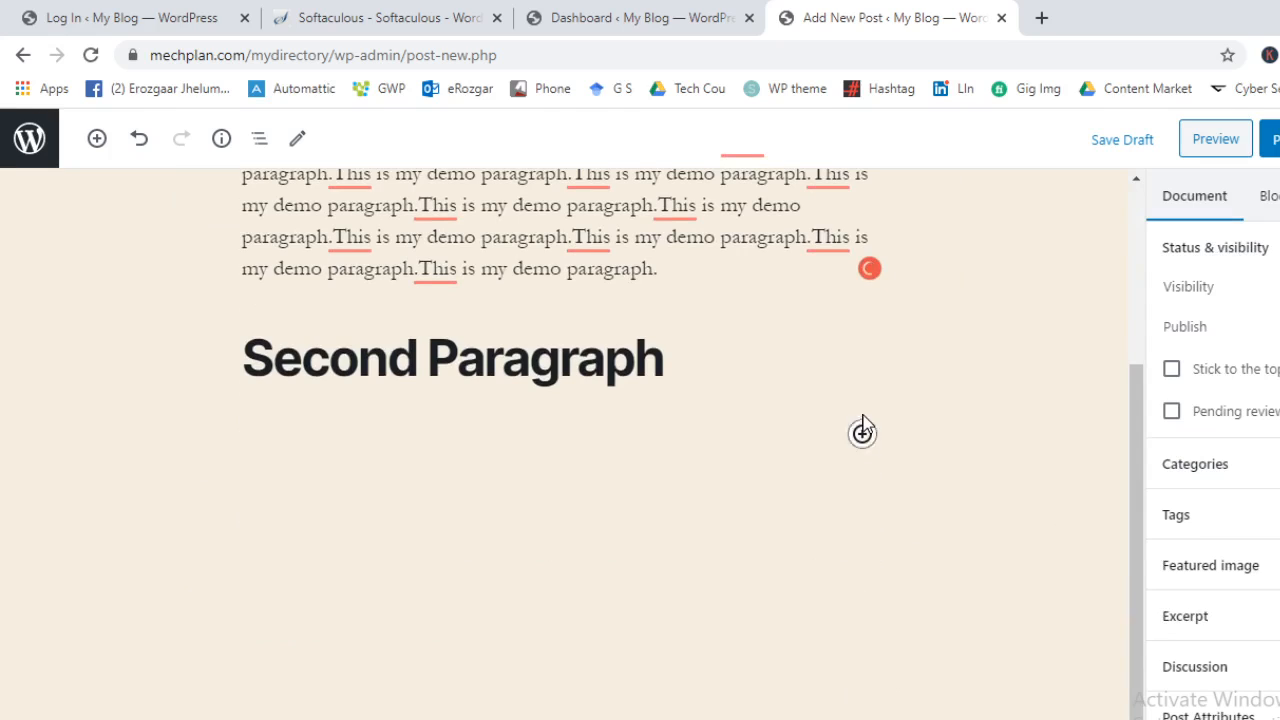
left_click(862, 432)
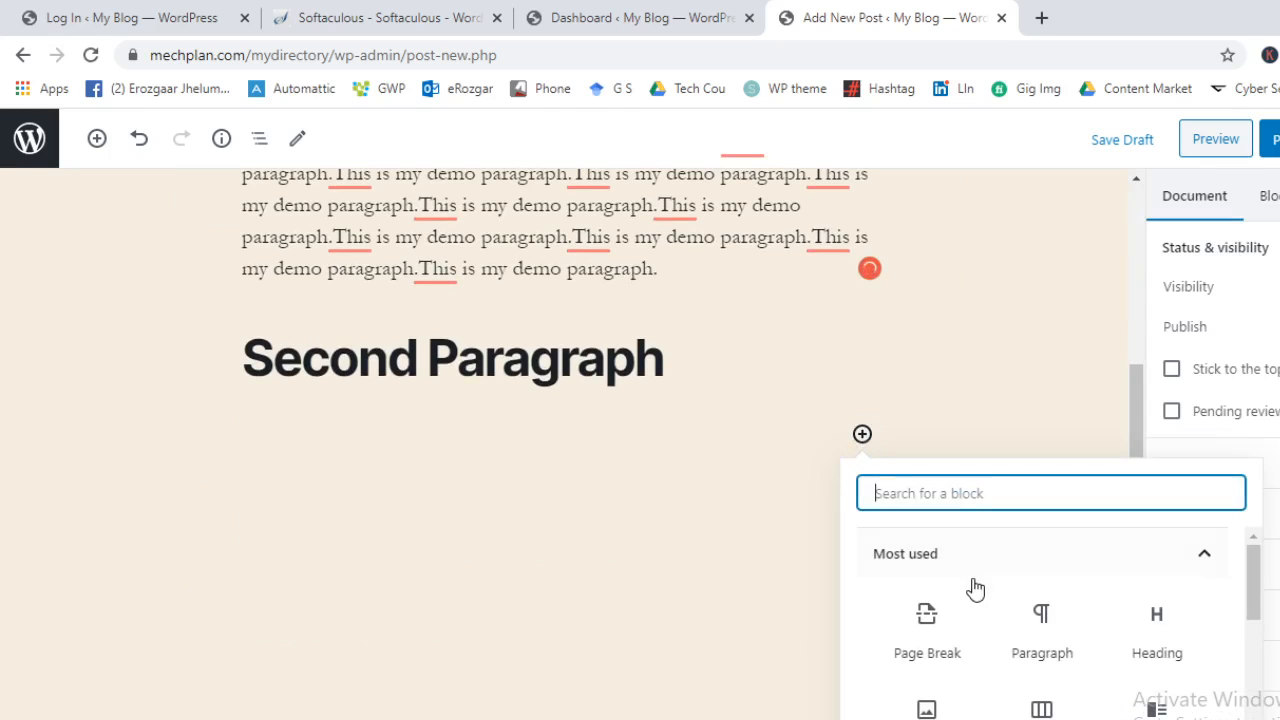
scroll(995, 650, "down", 3)
scroll(995, 650, "up", 1)
scroll(994, 650, "down", 3)
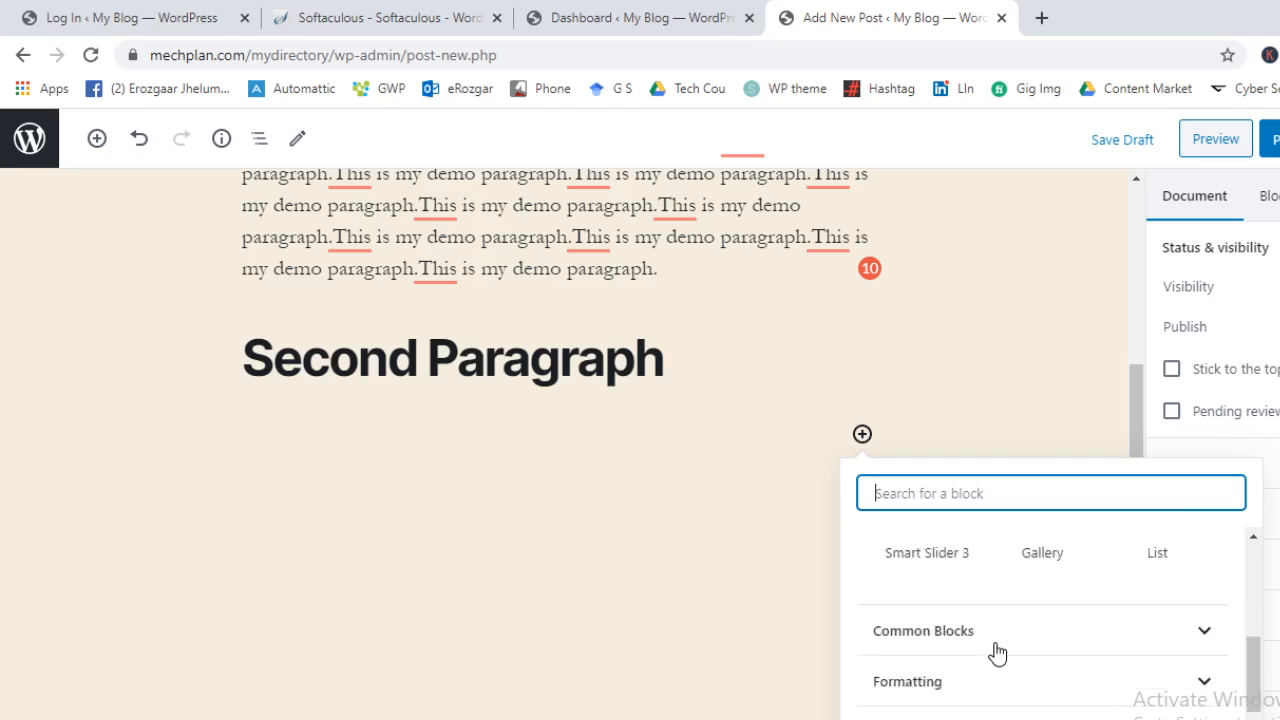
scroll(990, 648, "up", 1)
left_click(966, 632)
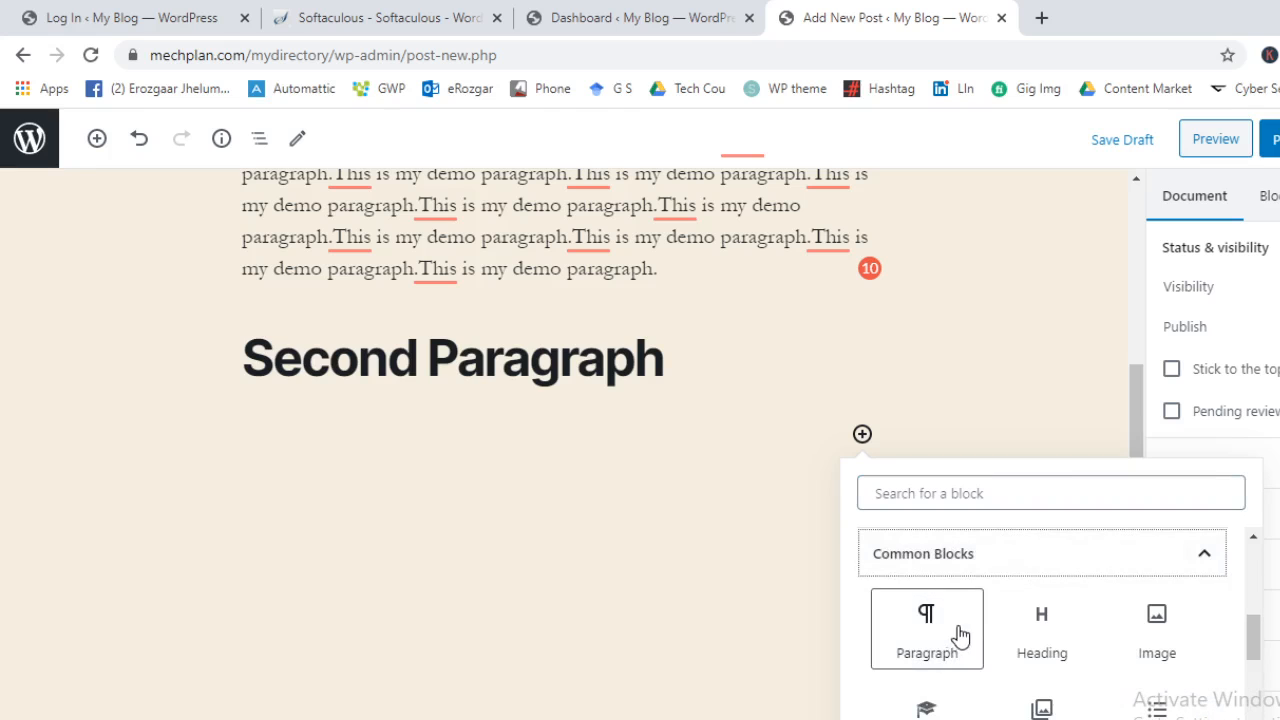
left_click(960, 634)
key("ctrl+v")
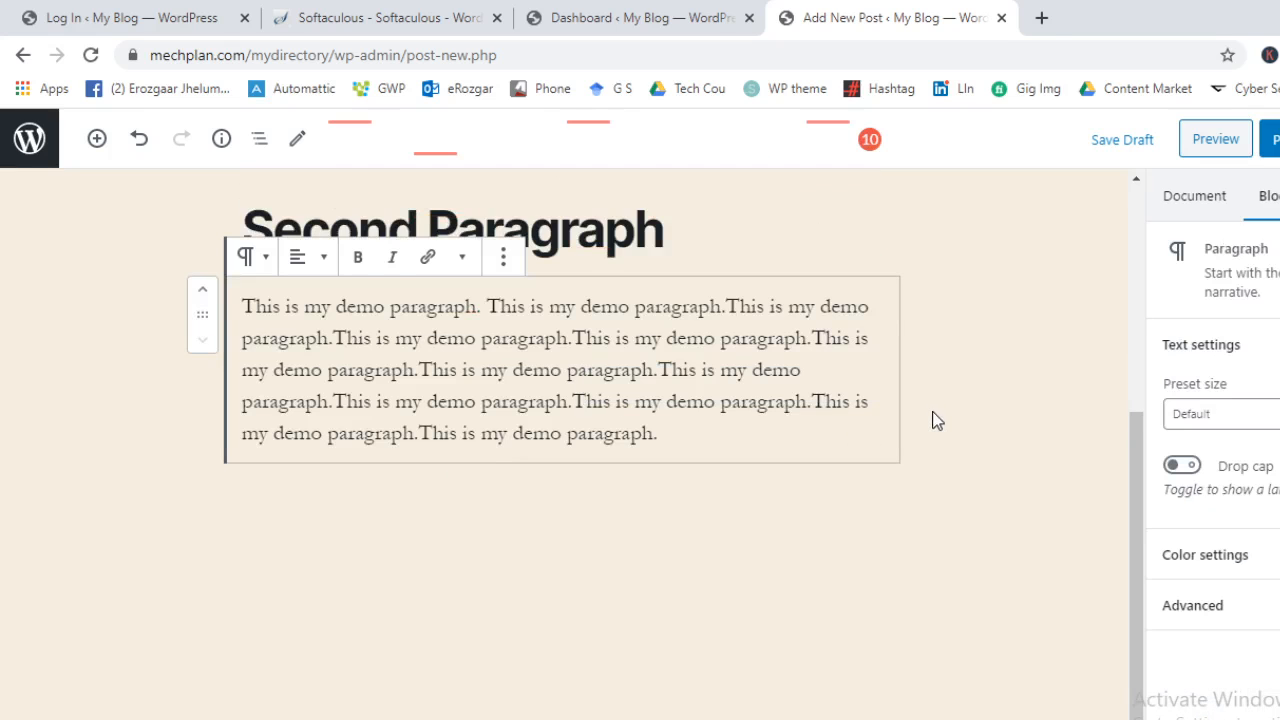
Insert an Image block holding the MECHPLAN logo from the Media Library below the paragraph
left_click(92, 142)
left_click(371, 280)
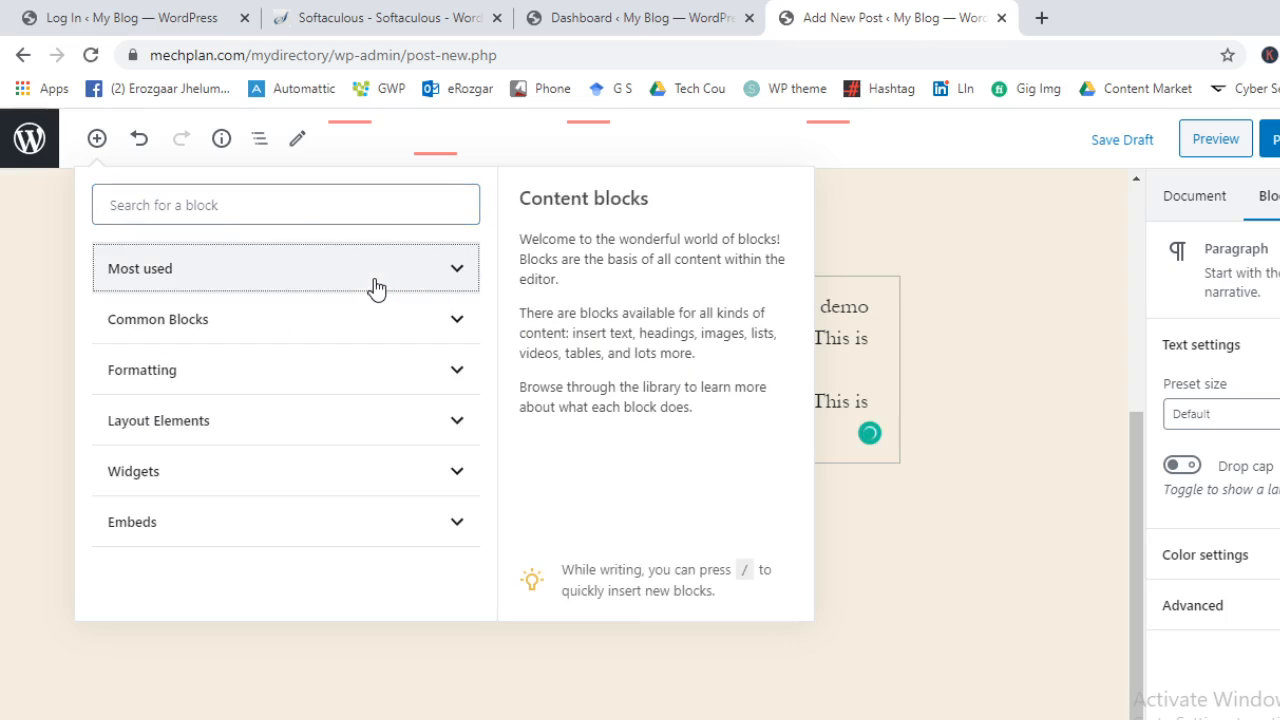
left_click(340, 330)
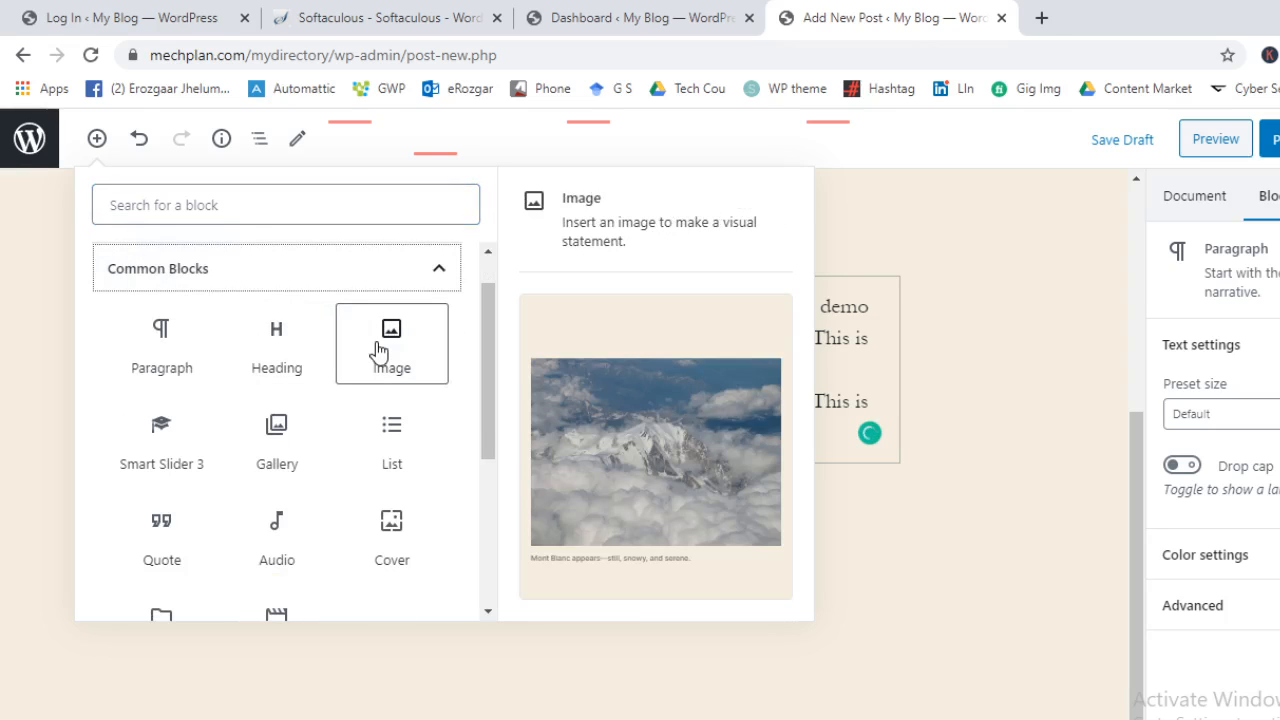
left_click(378, 348)
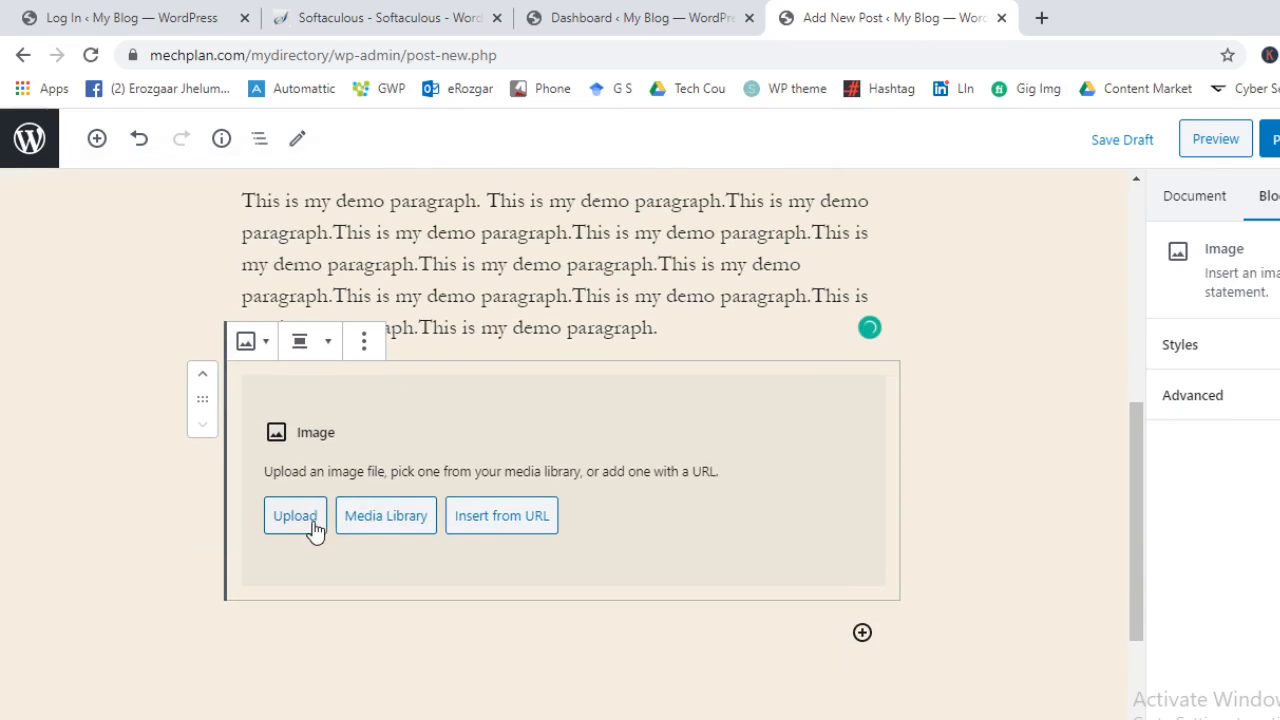
left_click(390, 518)
left_click(208, 378)
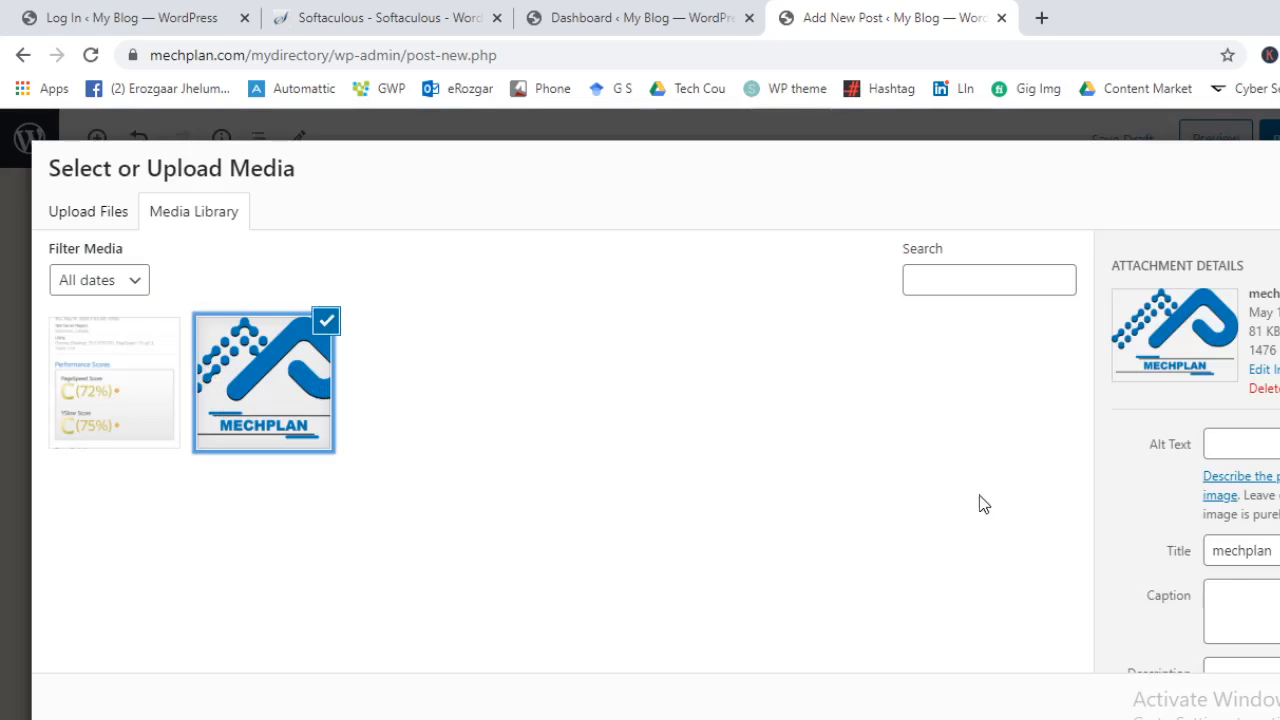
left_click(1275, 702)
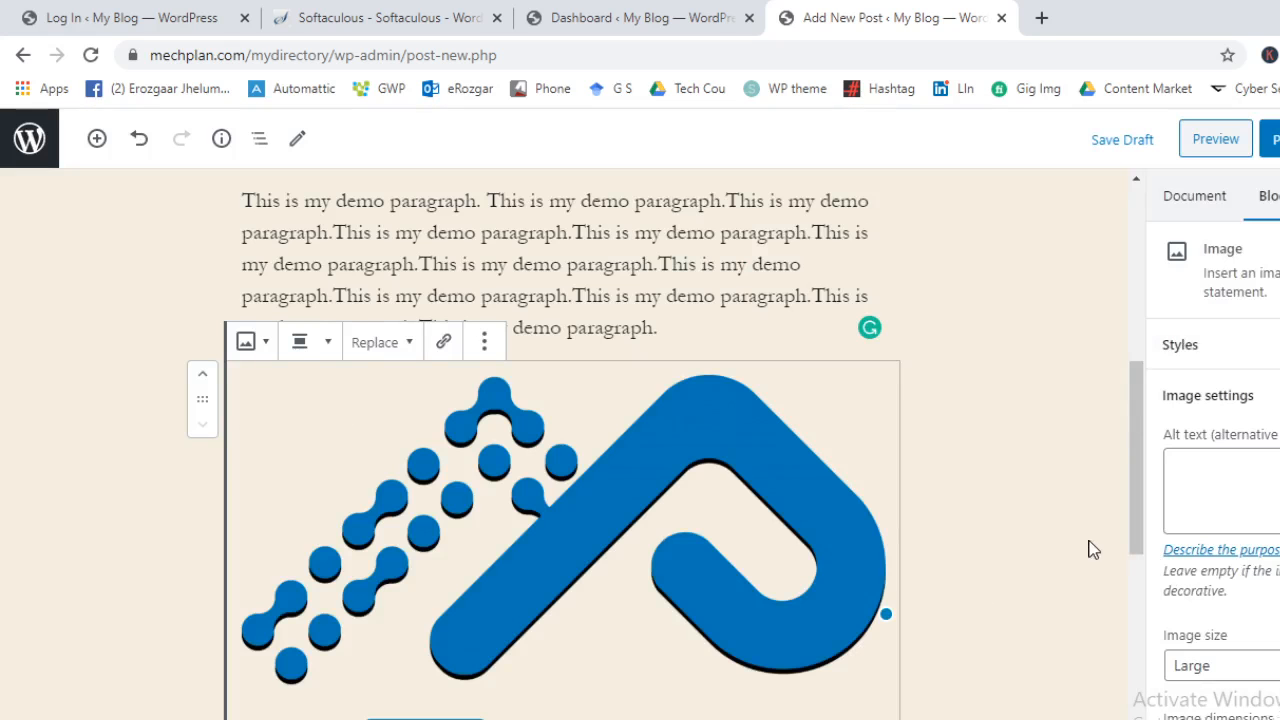
scroll(984, 548, "down", 3)
scroll(960, 550, "down", 1)
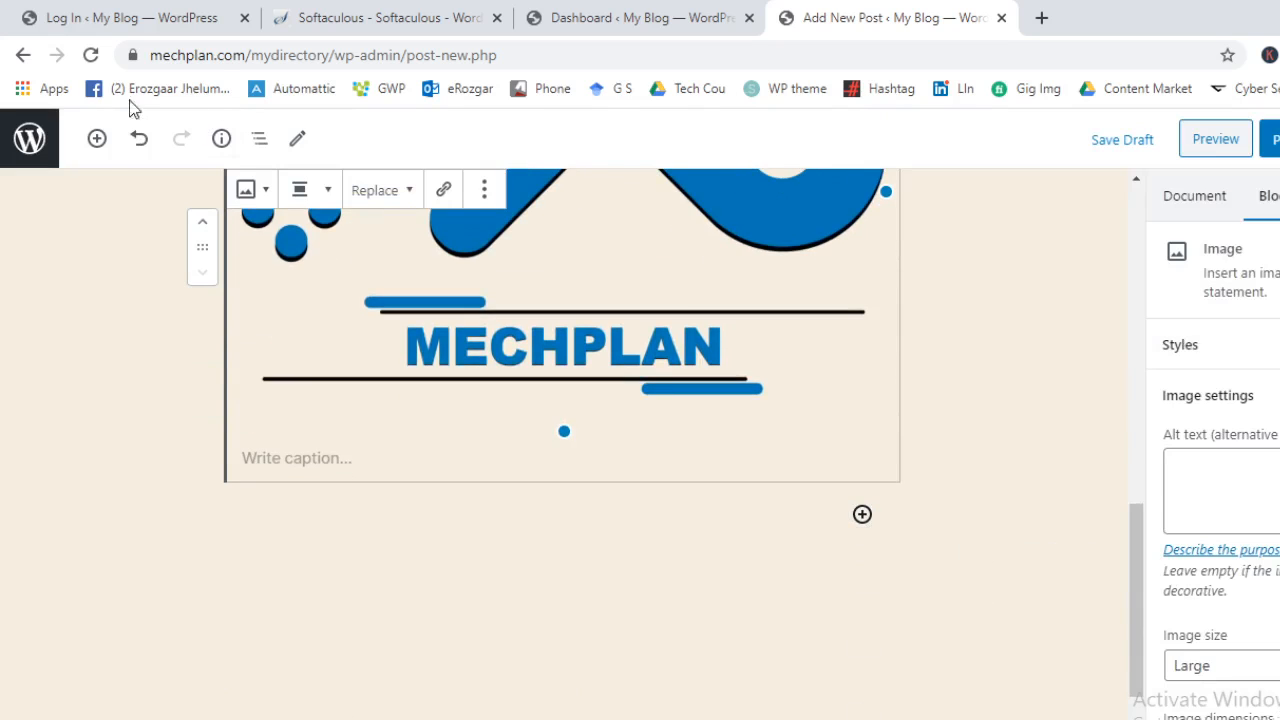
left_click(97, 138)
scroll(408, 320, "down", 2)
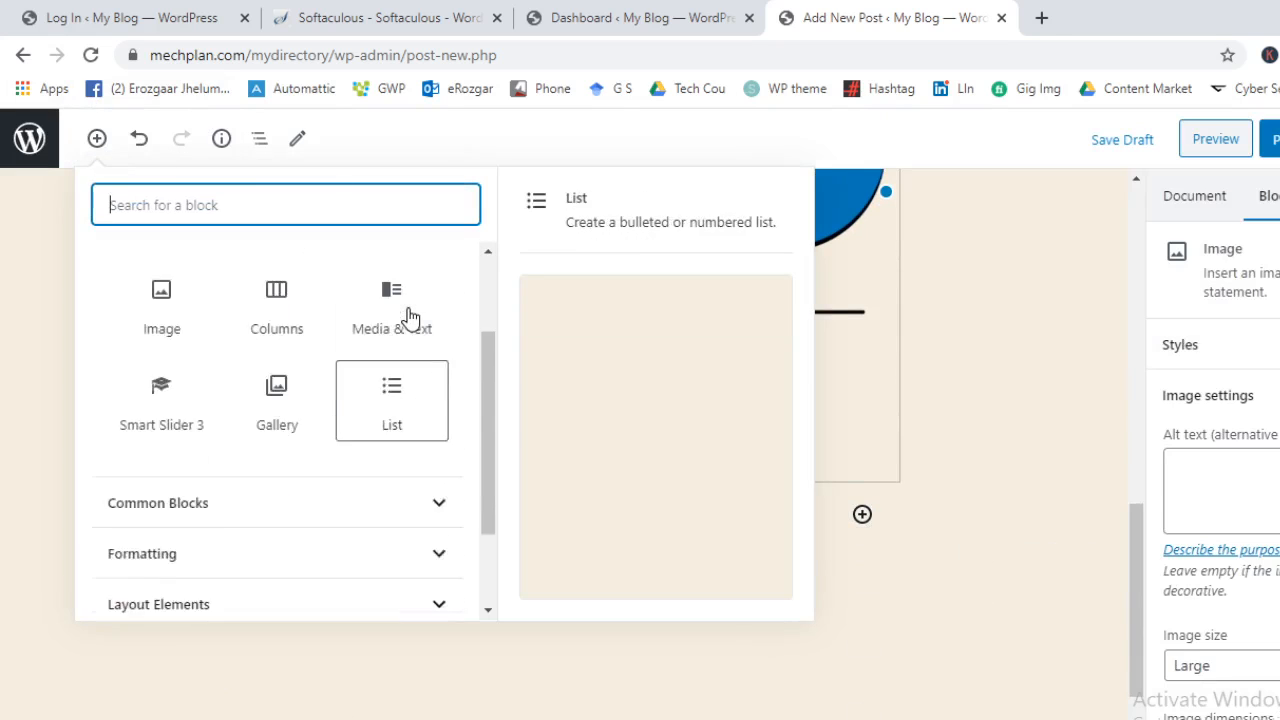
Add a Quote block reading 'This is a Quote.' and start an empty paragraph beneath it
scroll(367, 272, "up", 2)
left_click(367, 272)
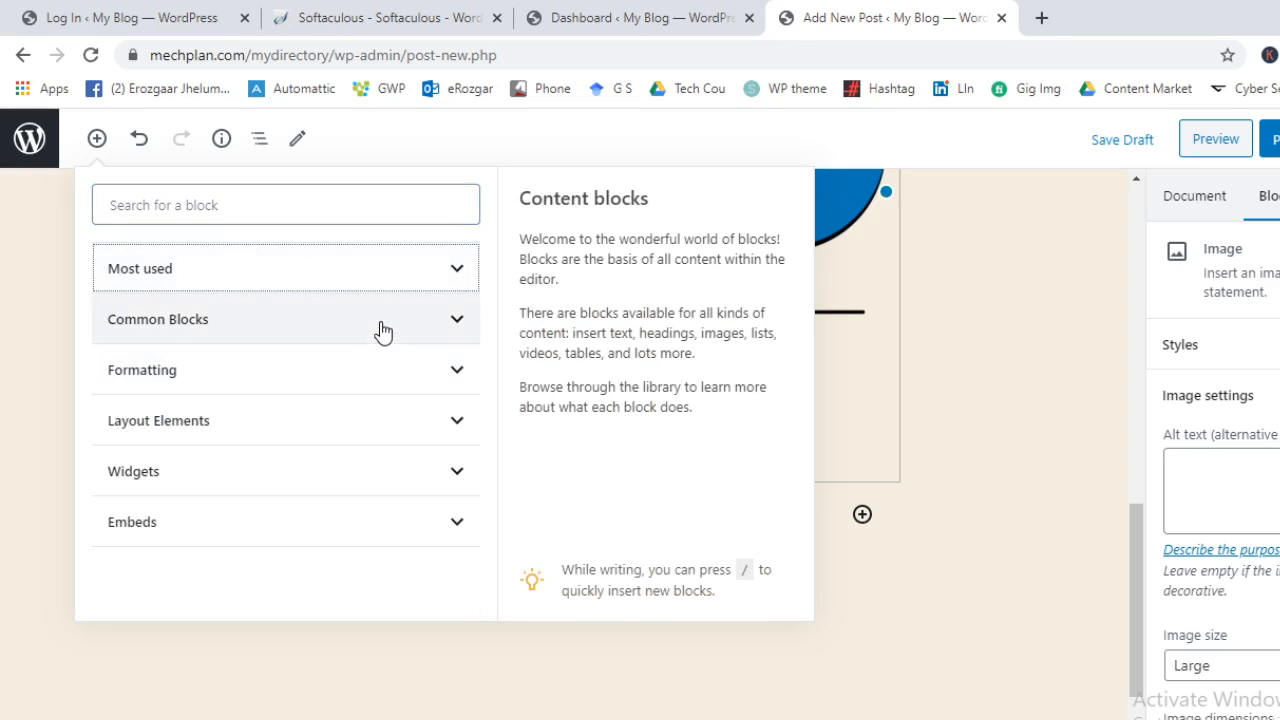
left_click(381, 330)
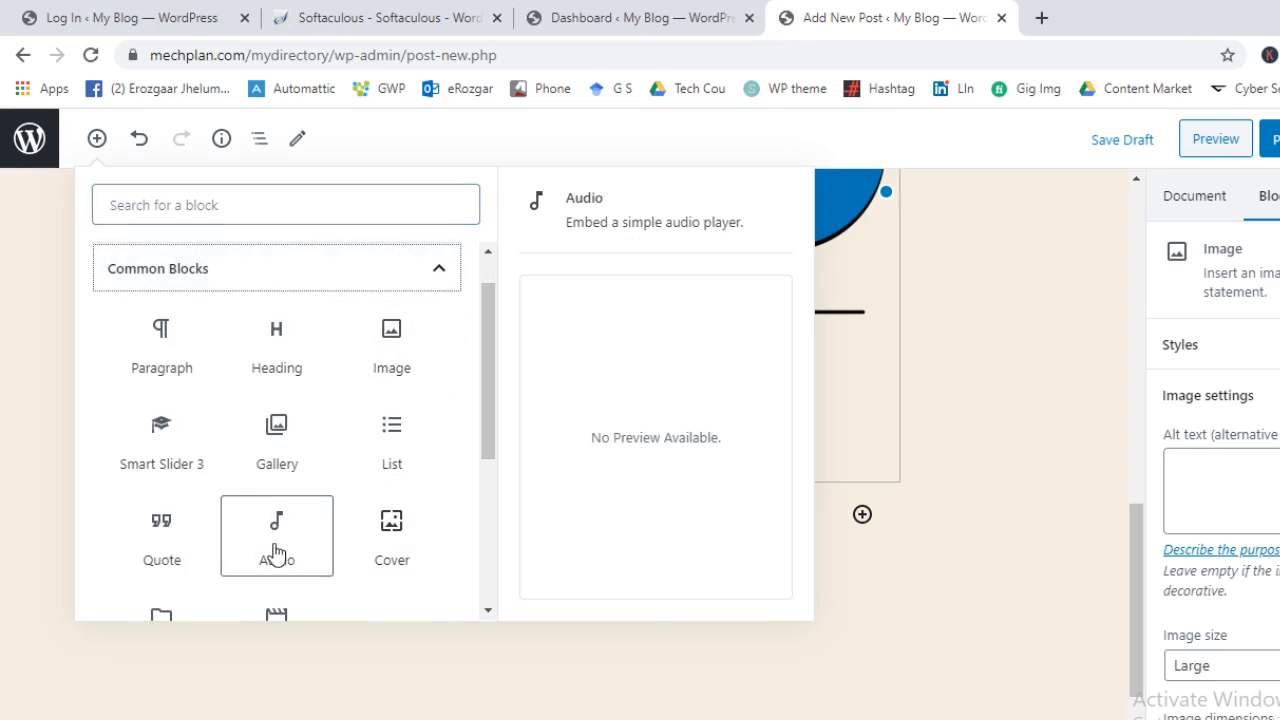
scroll(272, 546, "down", 1)
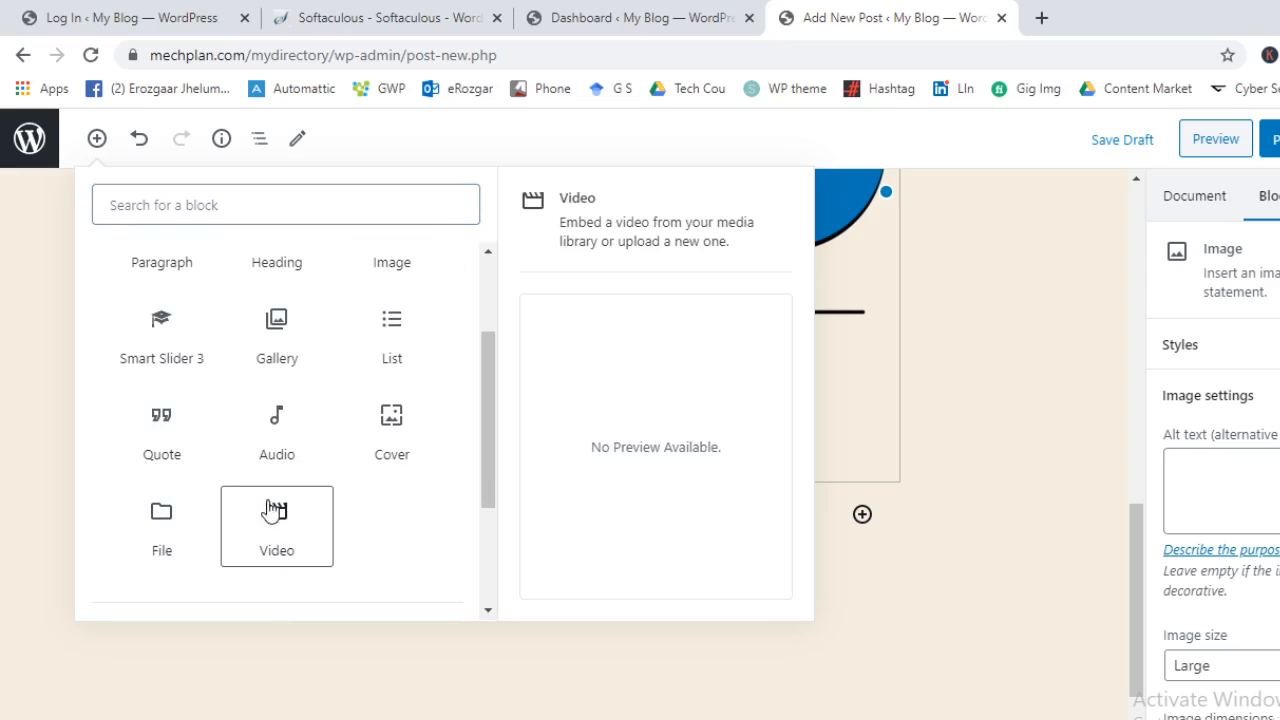
left_click(160, 421)
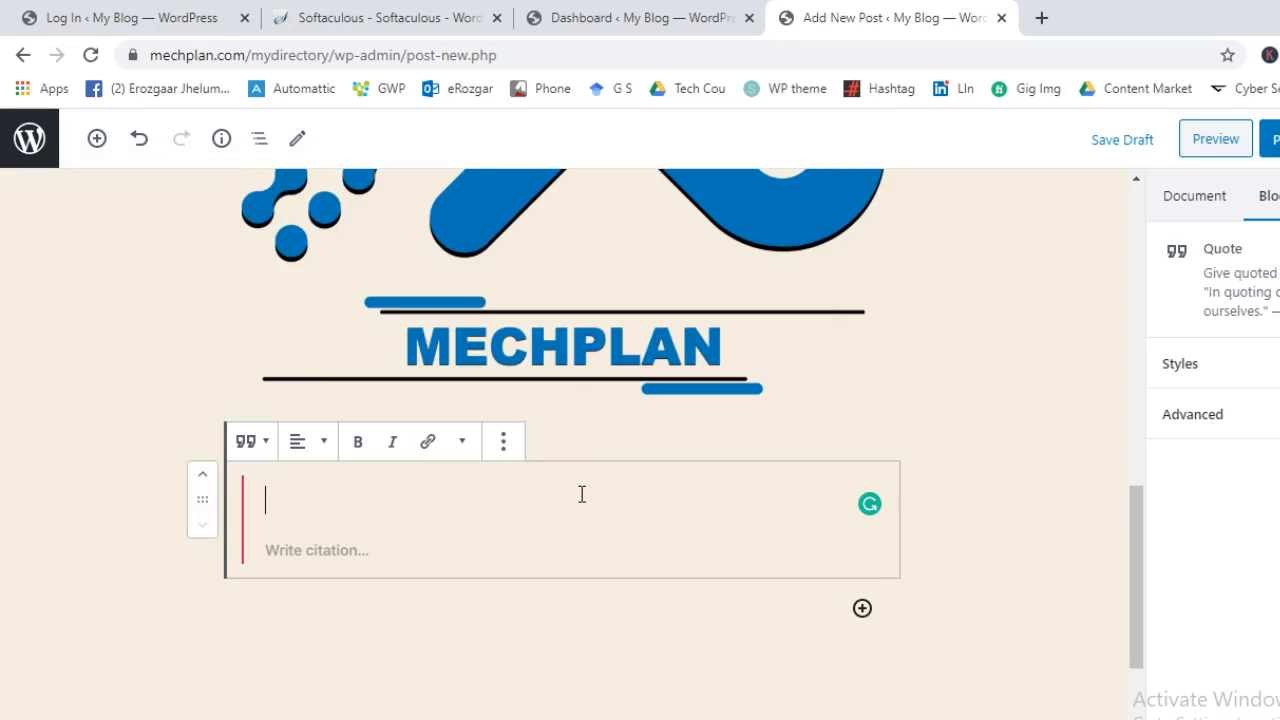
type("T")
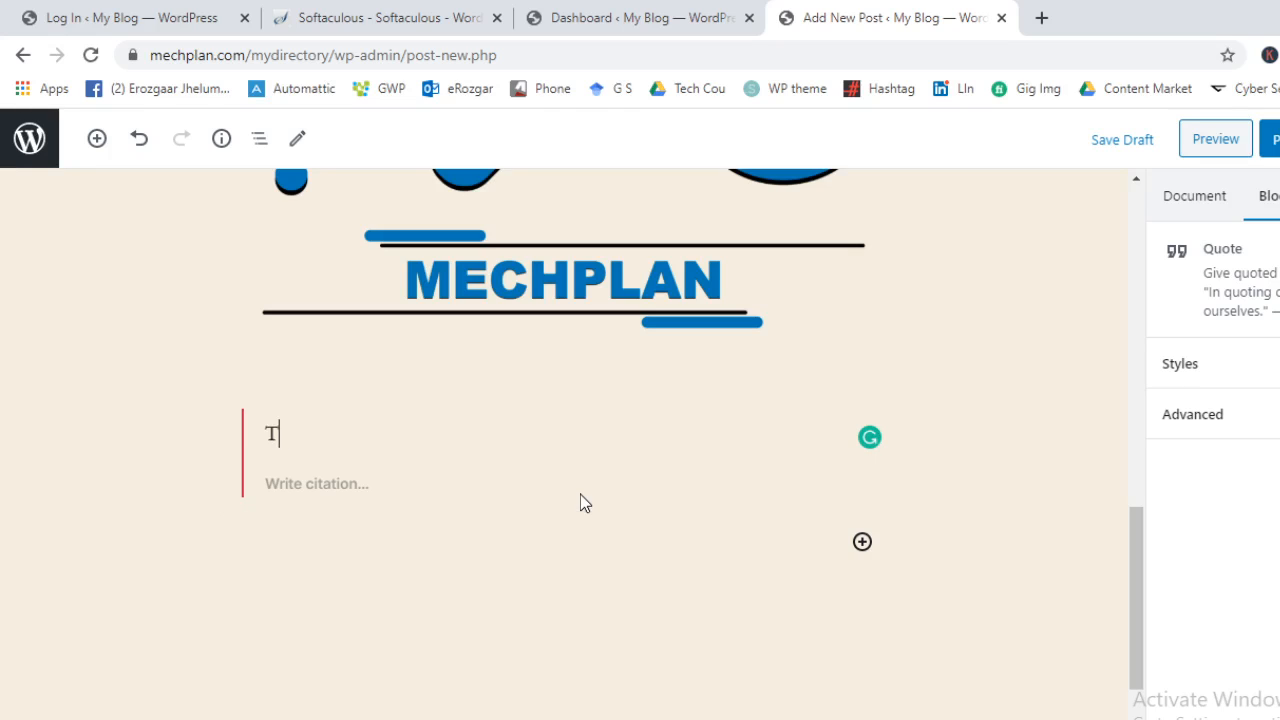
type("johis is a Quote.")
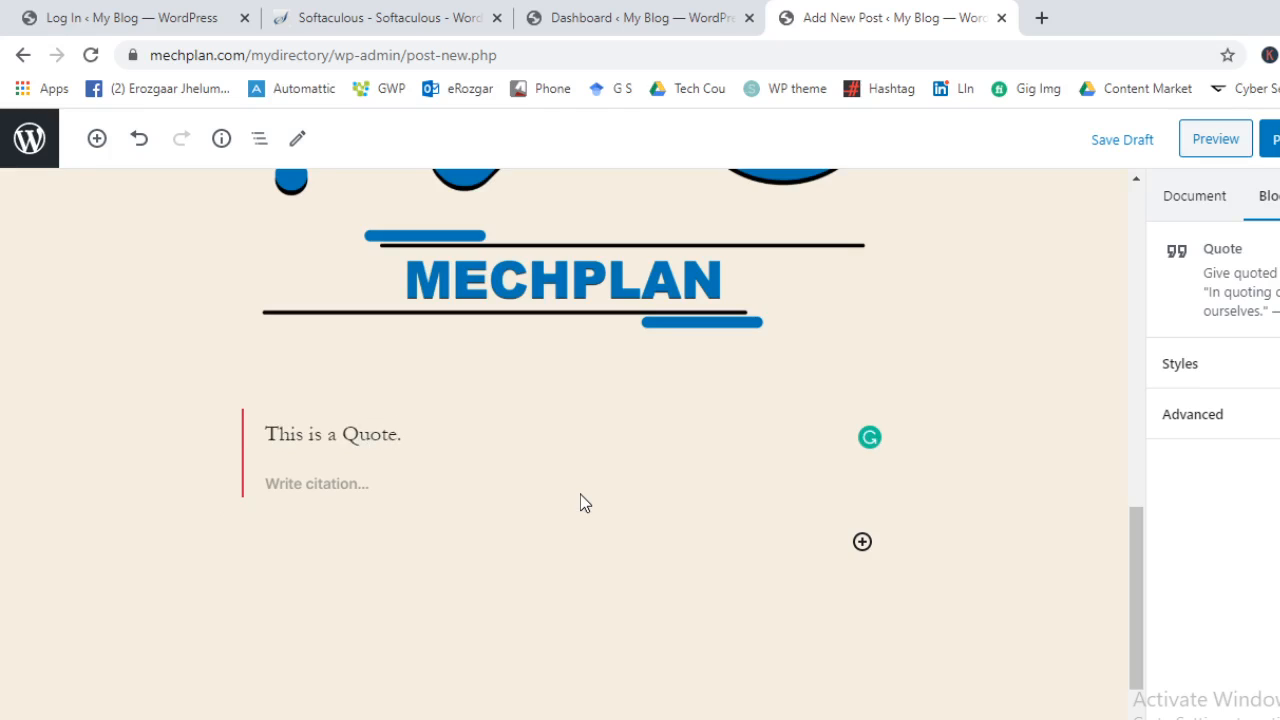
left_click(471, 617)
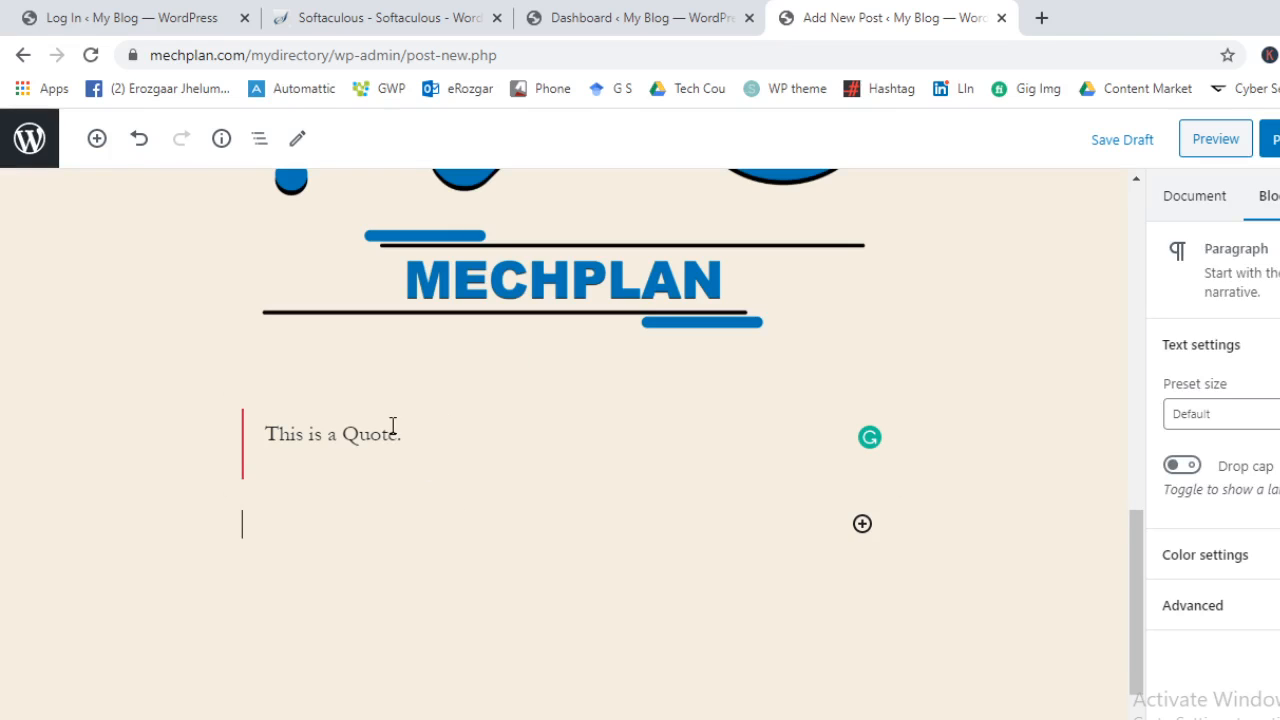
Insert a Columns block from the Layout Elements category below the quote
left_click(97, 138)
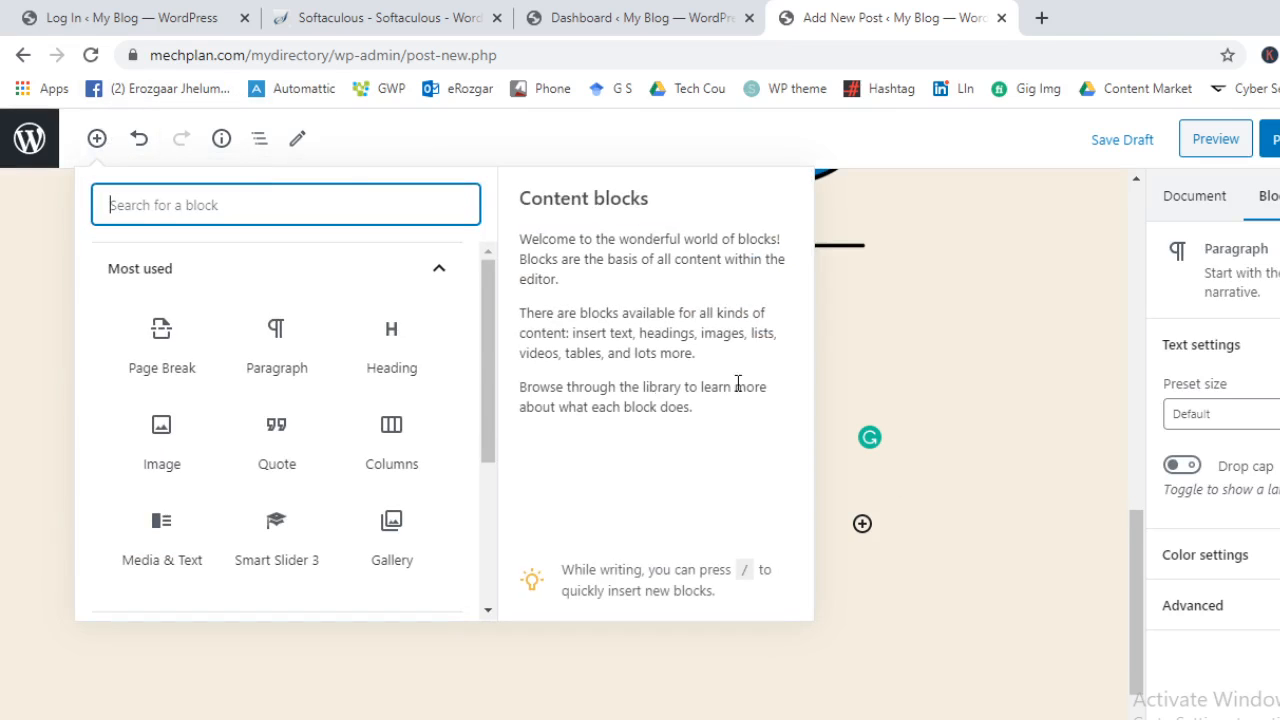
left_click(374, 274)
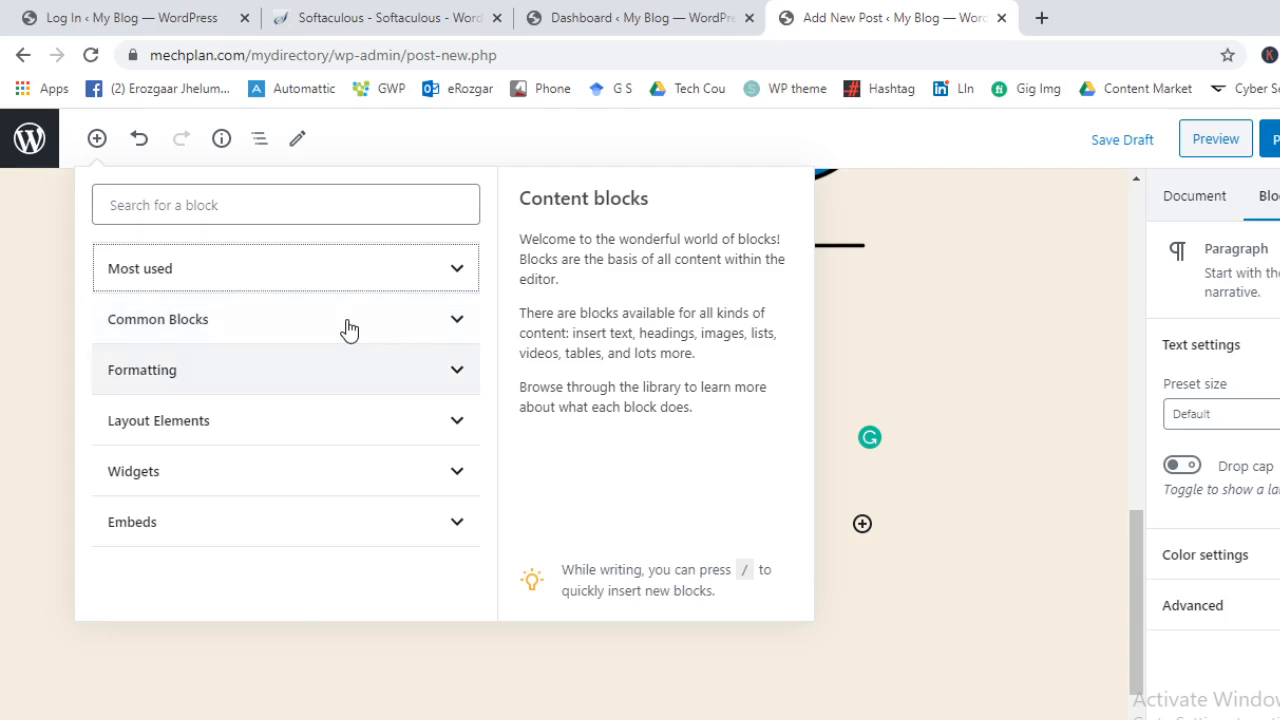
left_click(346, 329)
scroll(334, 394, "down", 2)
scroll(236, 420, "down", 2)
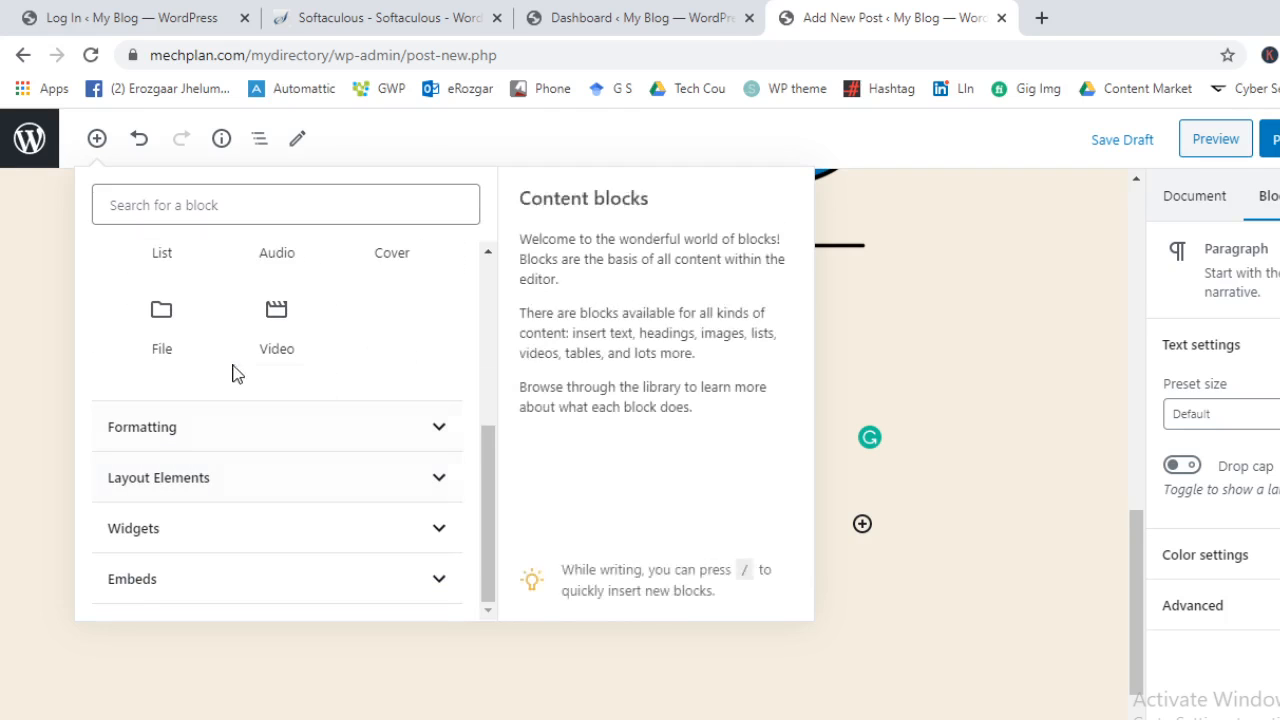
left_click(259, 436)
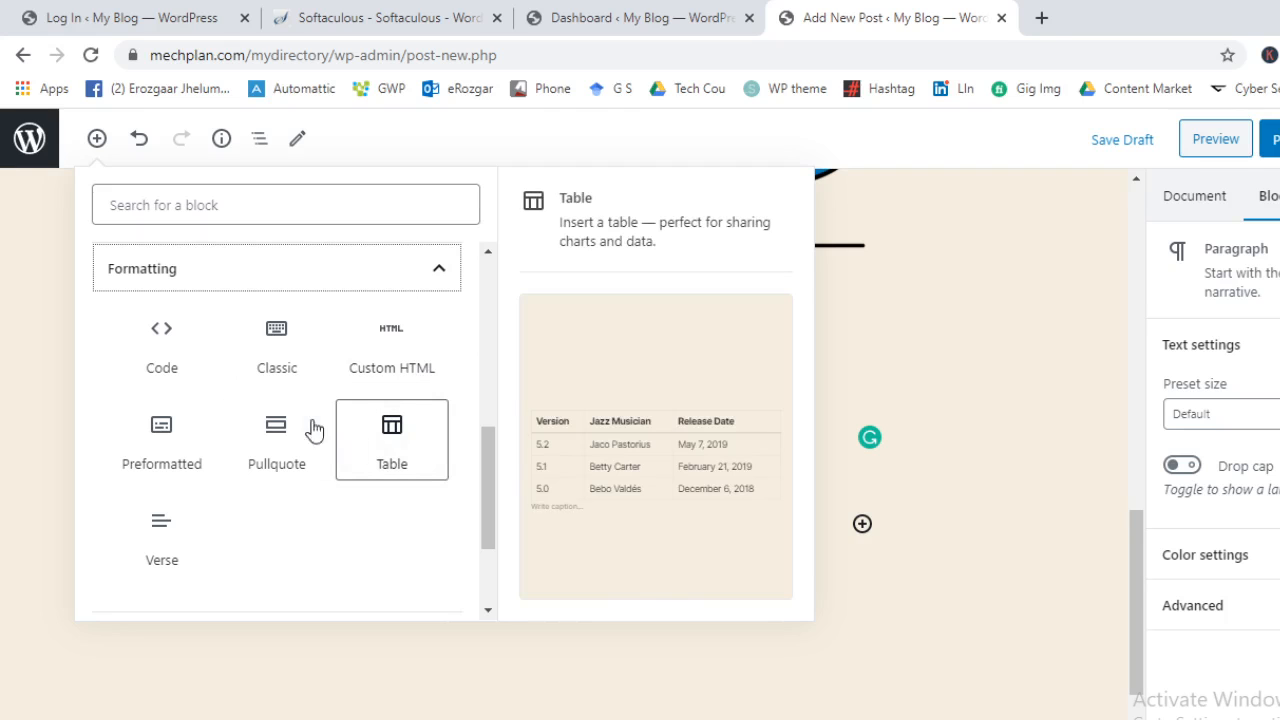
left_click(223, 281)
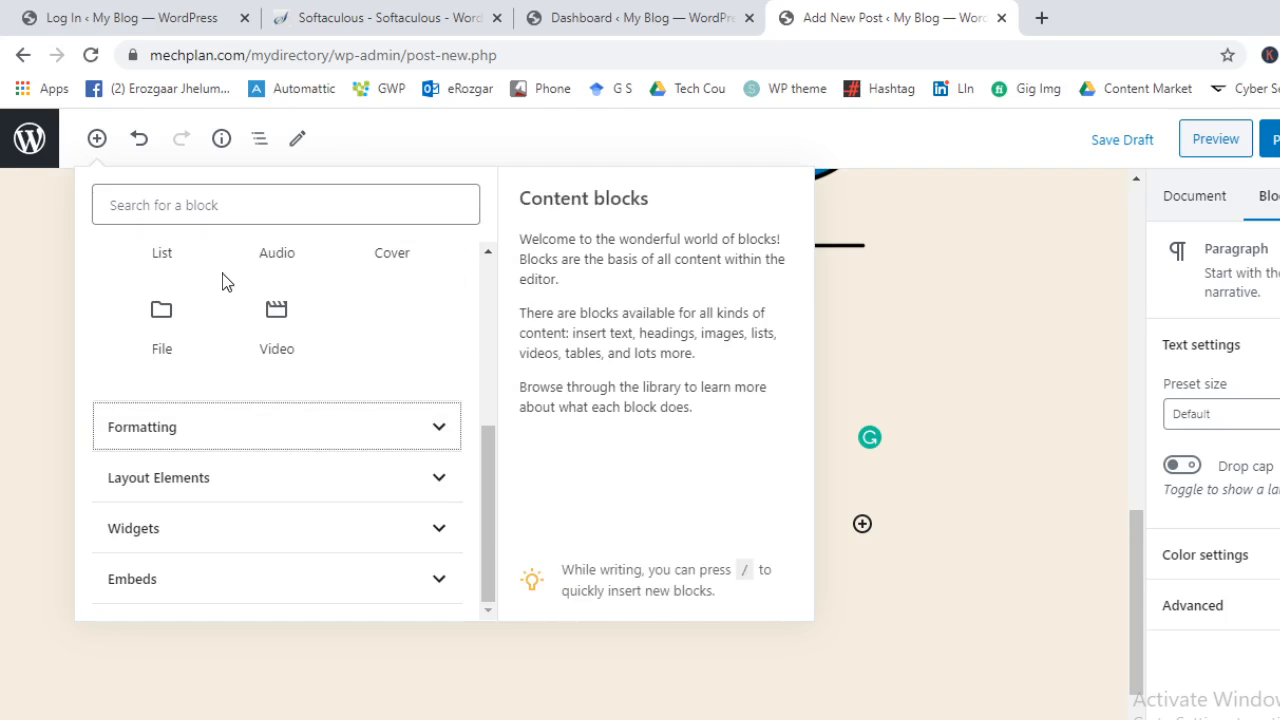
left_click(221, 494)
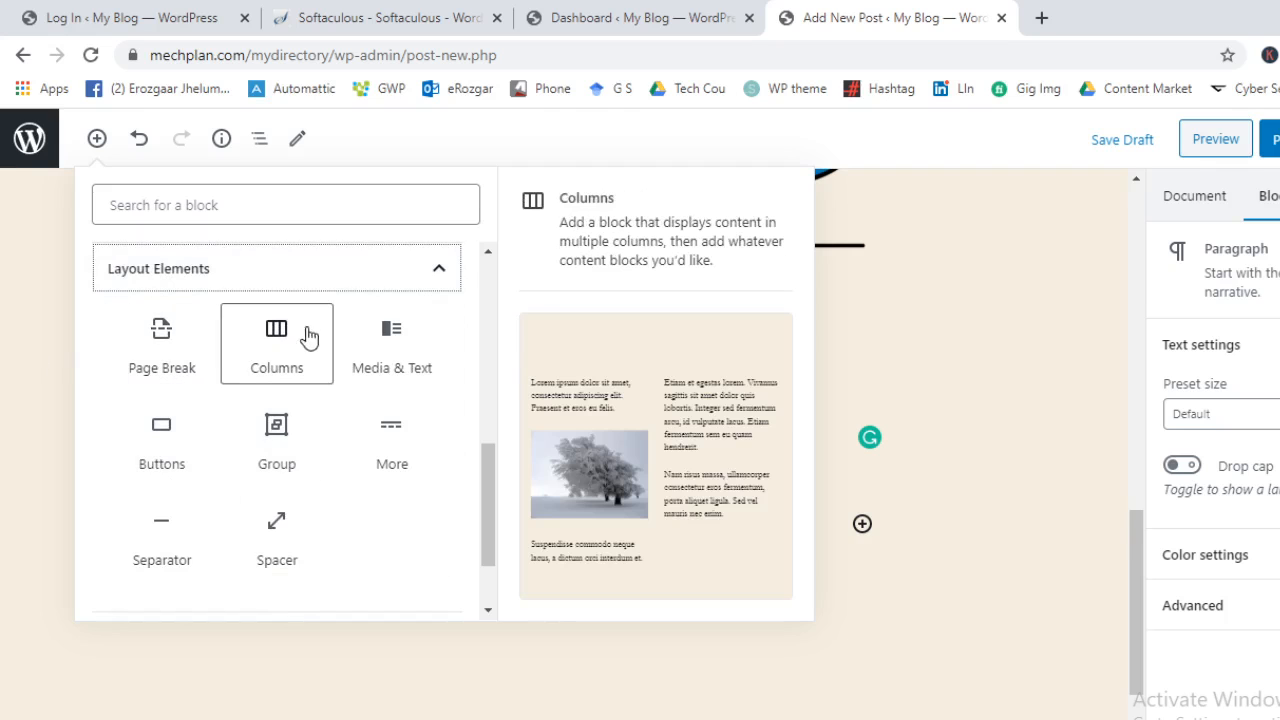
left_click(280, 348)
scroll(903, 449, "down", 3)
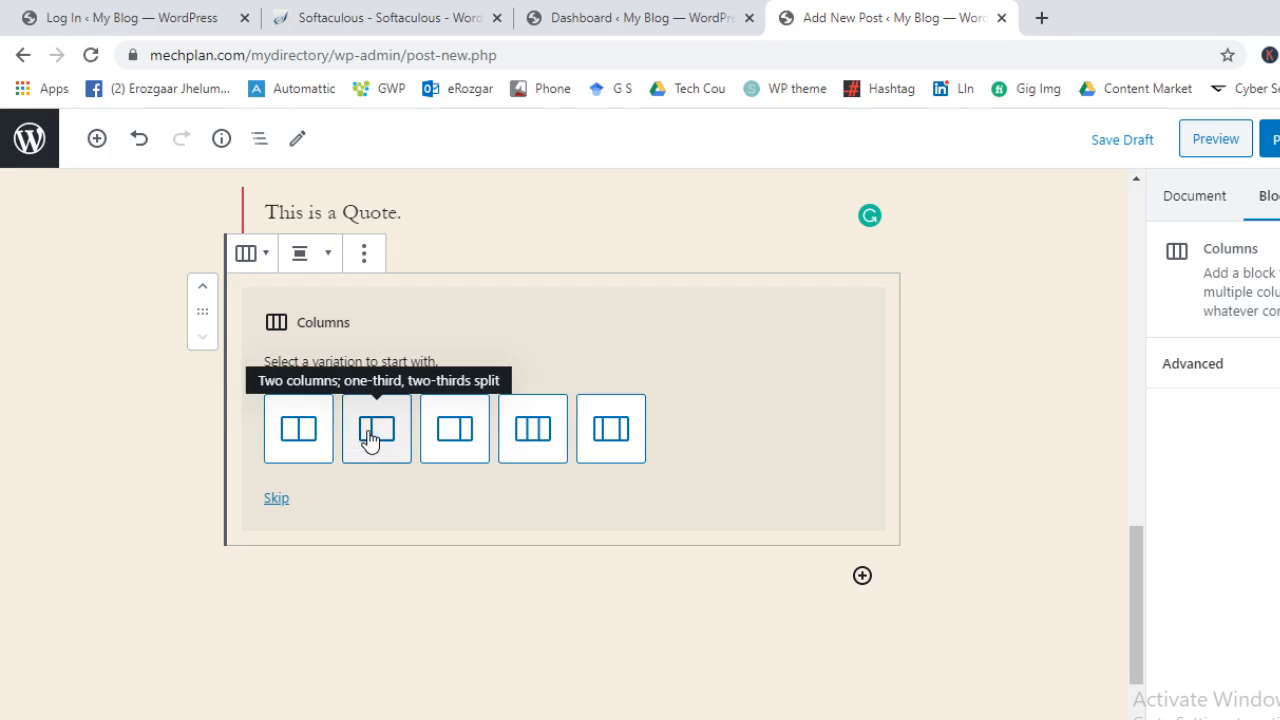
Choose the three equal columns layout and put the MECHPLAN logo image in the first column
left_click(533, 440)
left_click(345, 364)
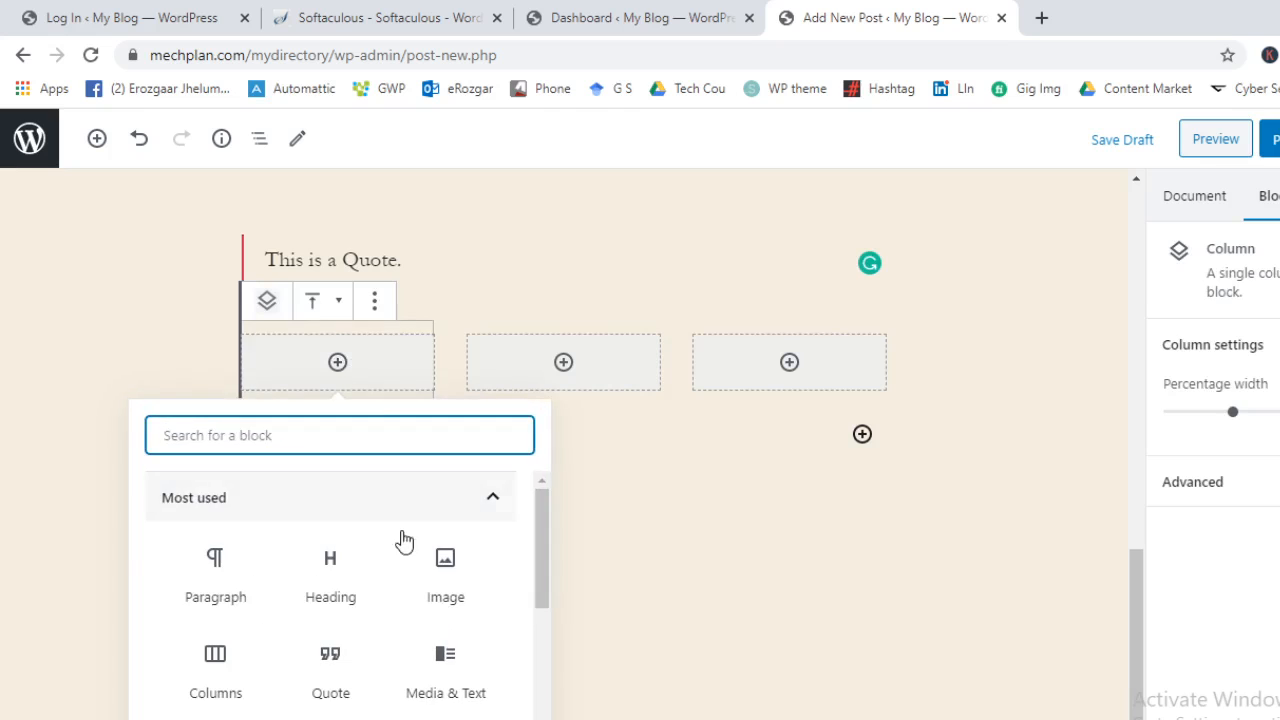
left_click(445, 560)
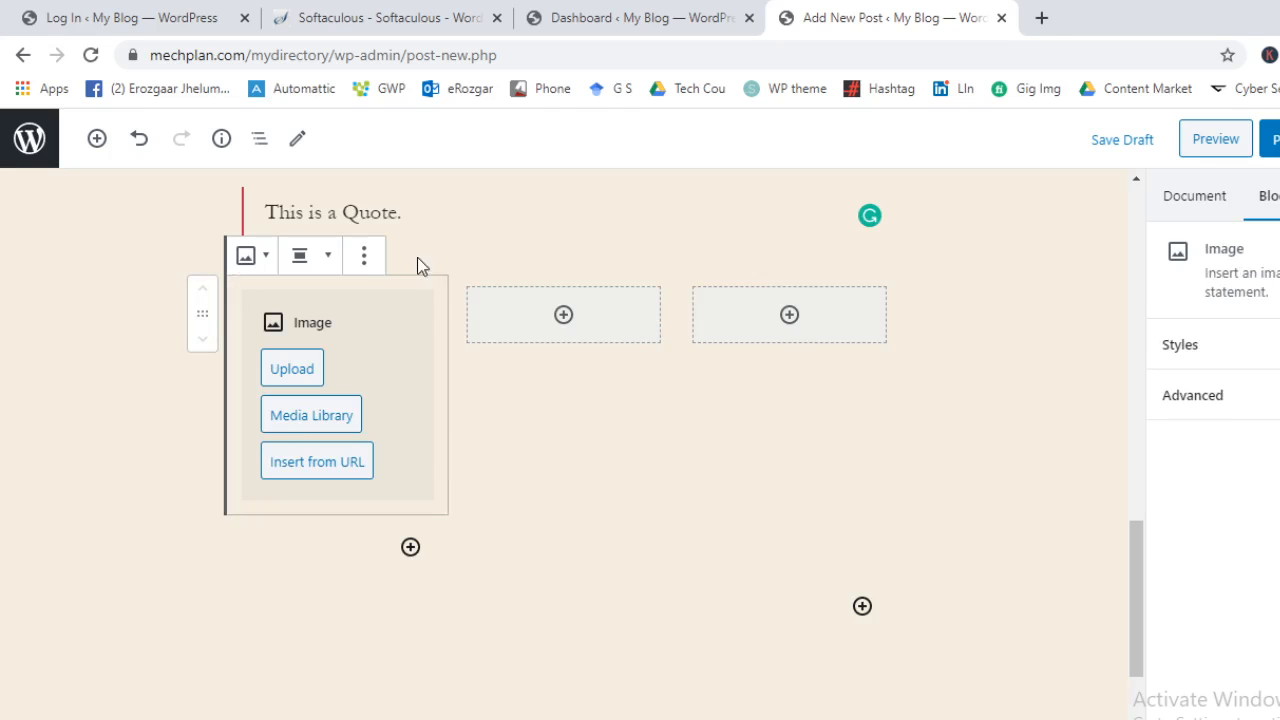
left_click(288, 427)
left_click(279, 414)
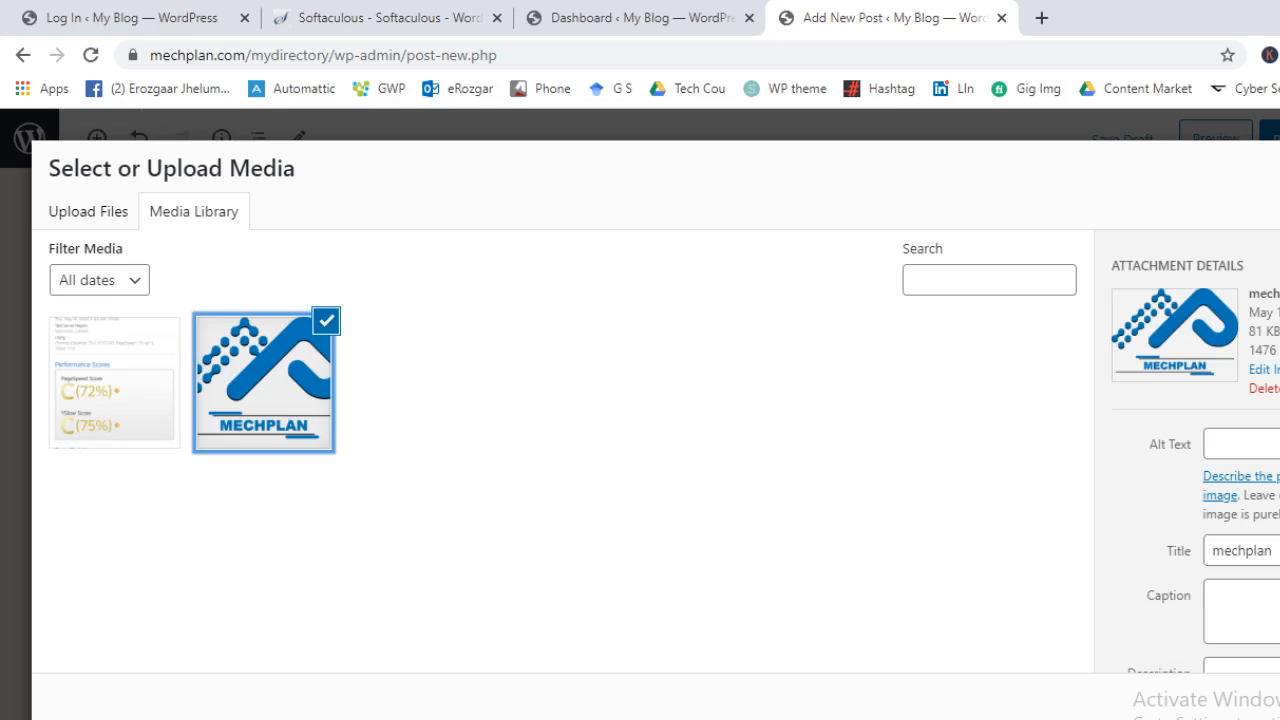
left_click(1278, 703)
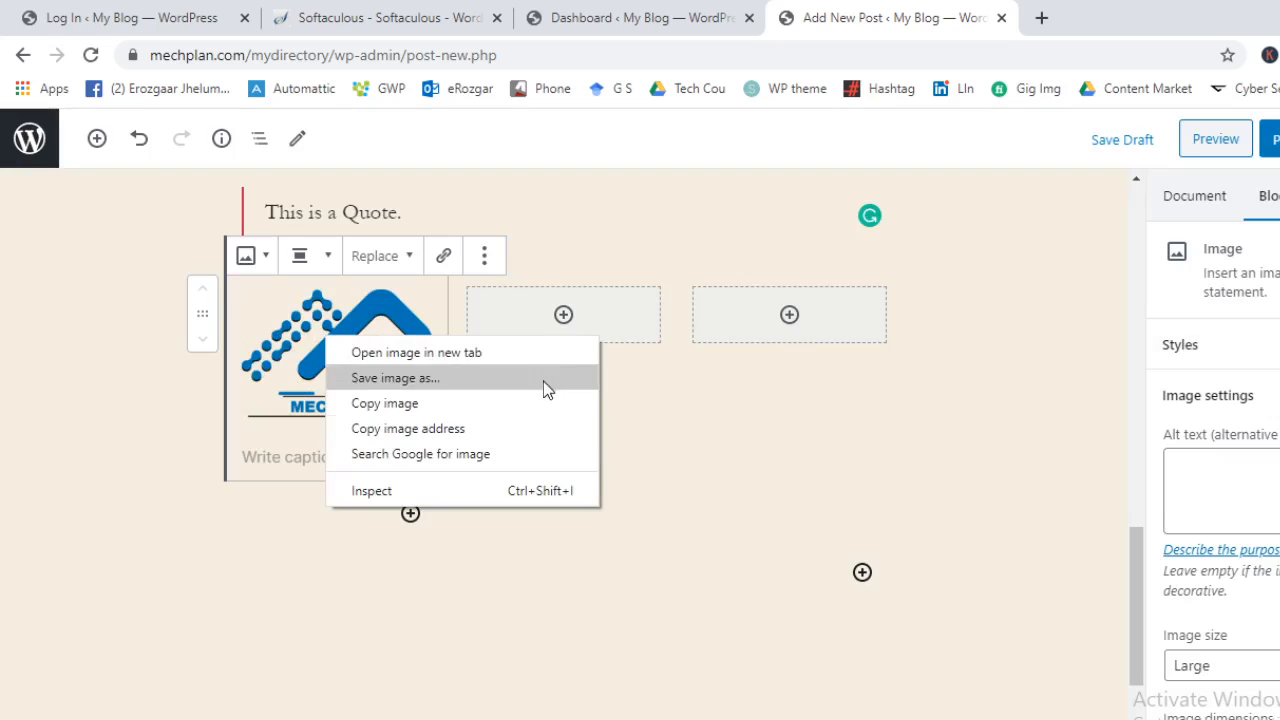
Put the MECHPLAN logo image in the second and third columns
left_click(563, 320)
left_click(563, 316)
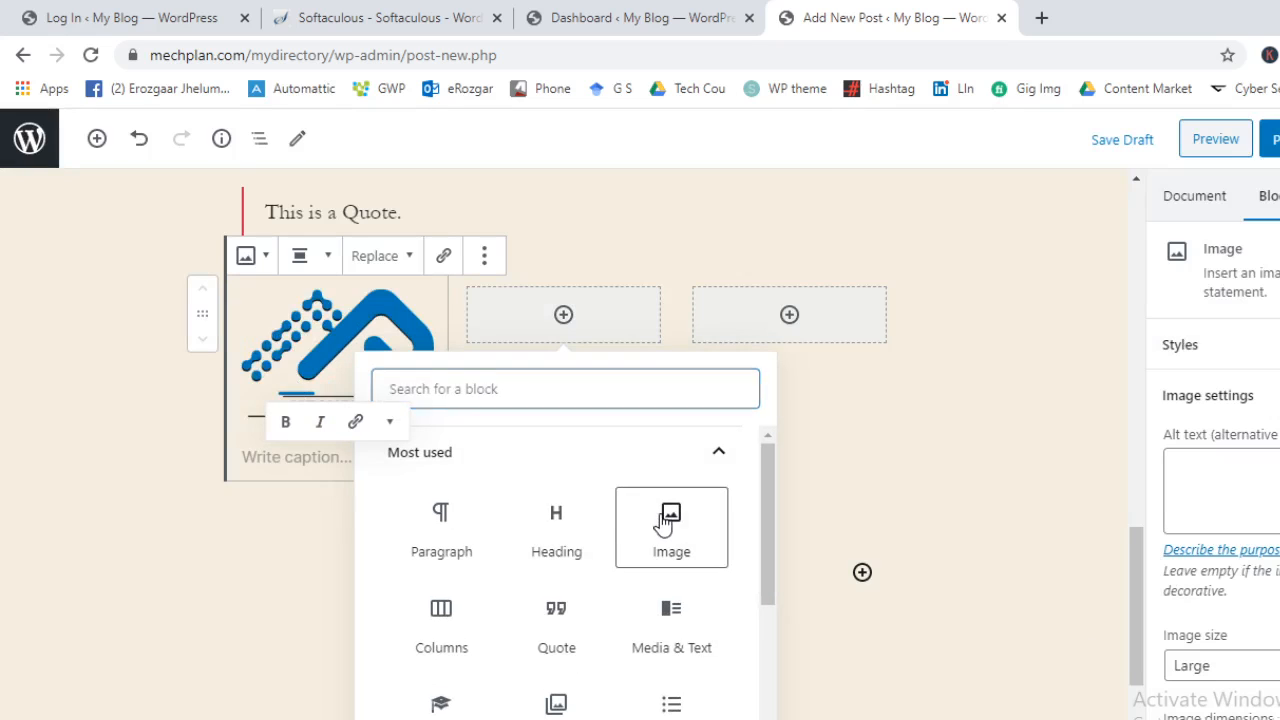
left_click(667, 518)
left_click(530, 418)
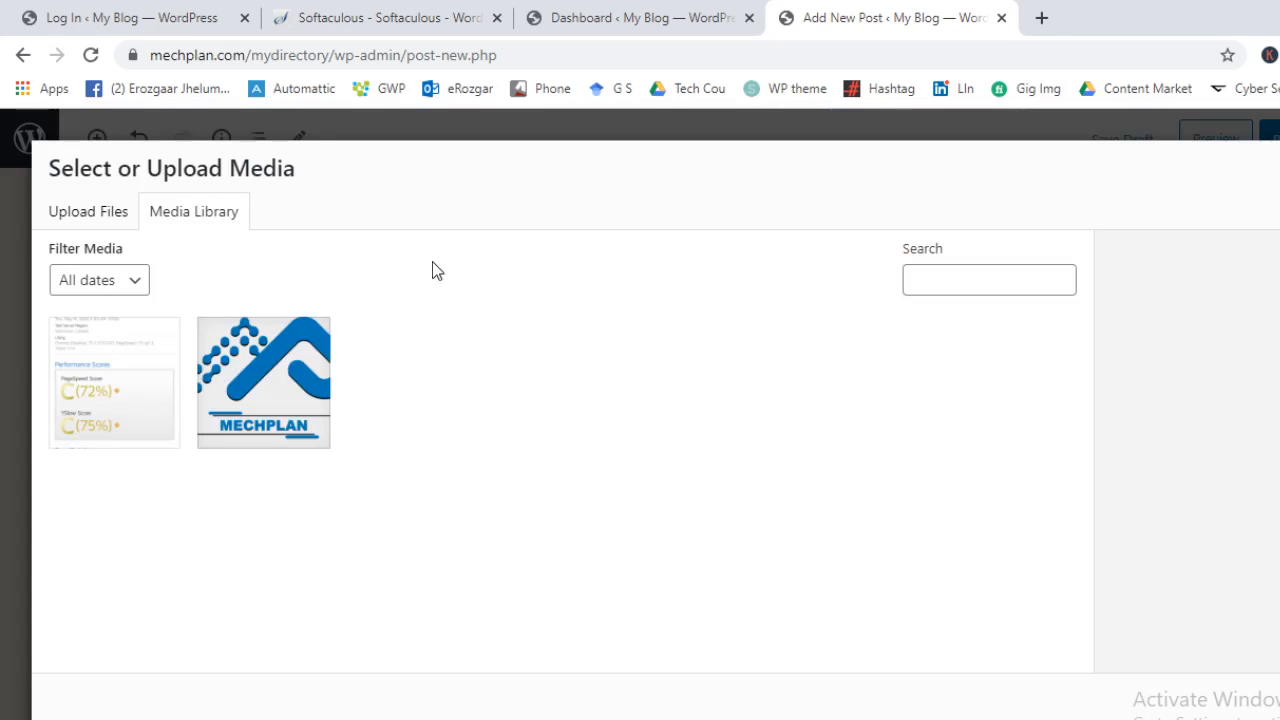
left_click(295, 355)
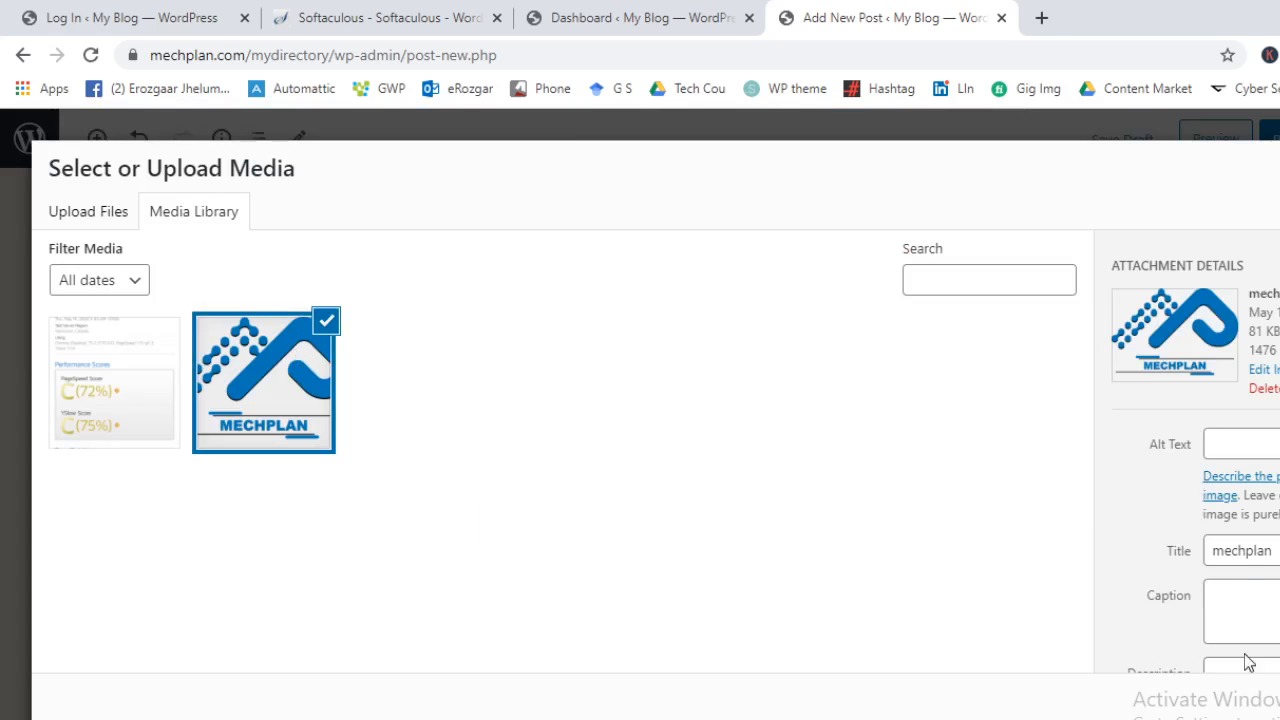
left_click(1248, 690)
left_click(791, 314)
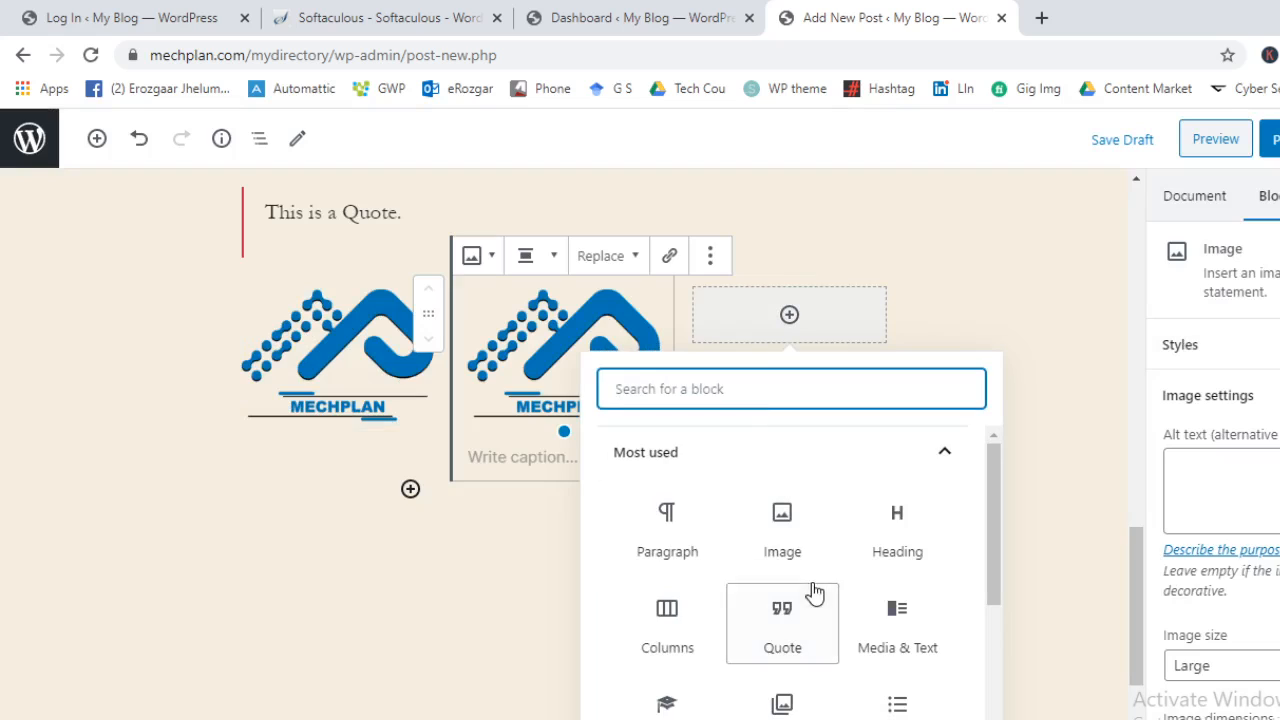
left_click(742, 531)
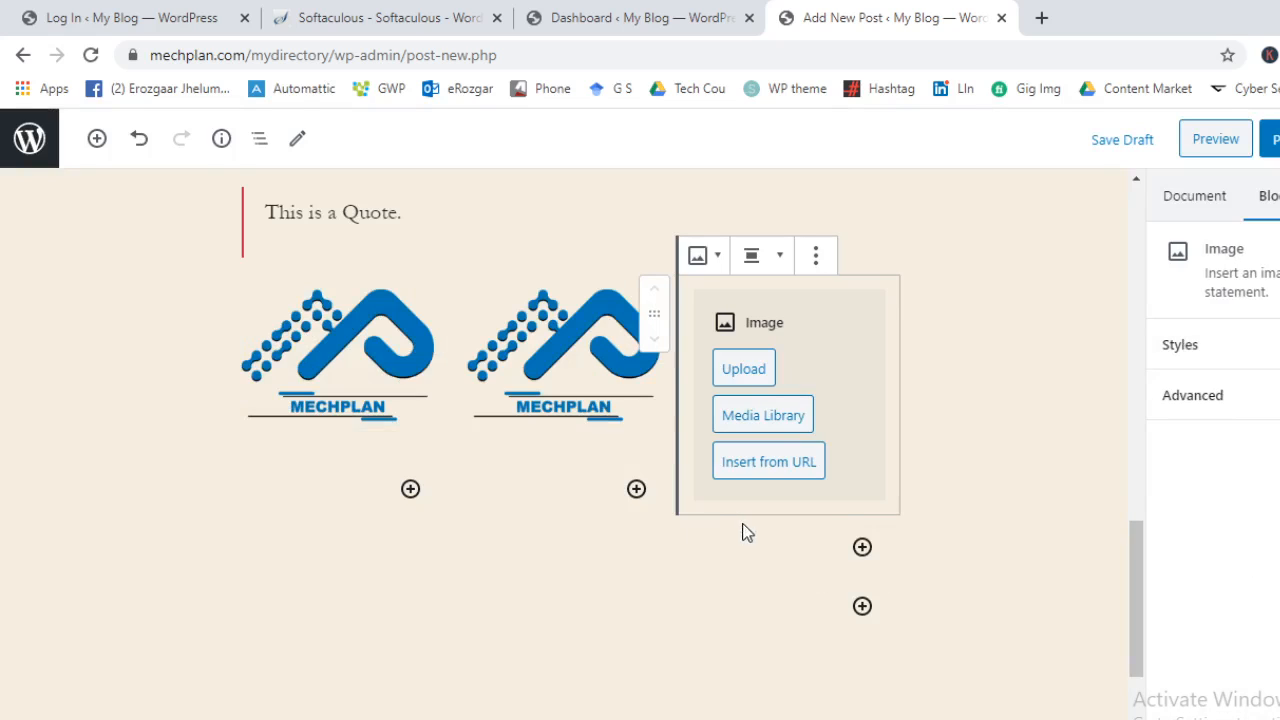
left_click(768, 425)
left_click(277, 414)
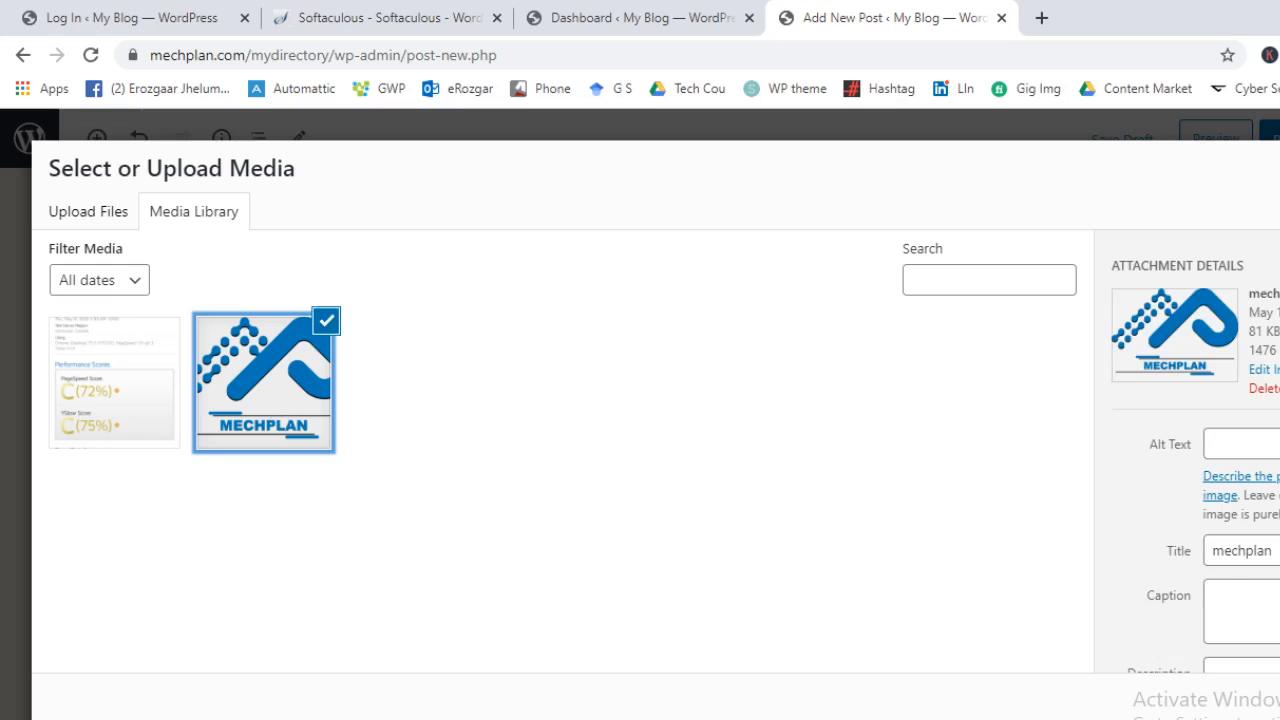
left_click(1272, 702)
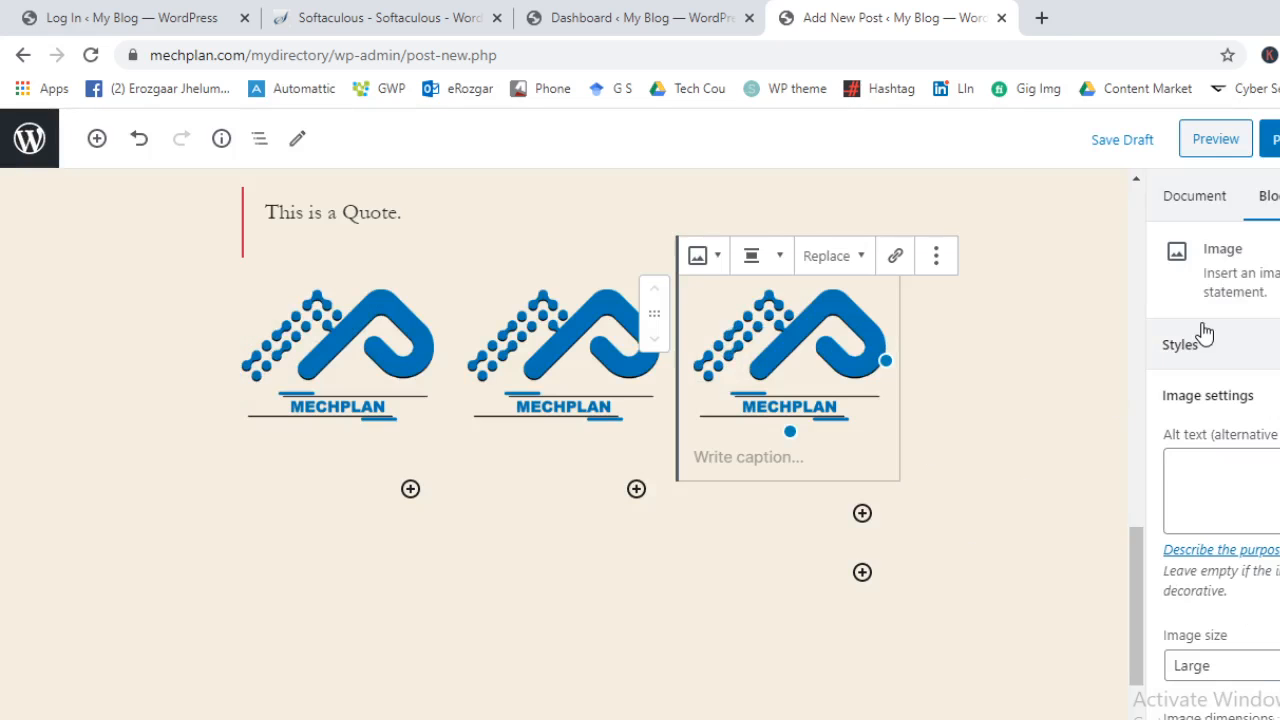
Browse the block library, close it, and publish the post
left_click(97, 138)
scroll(366, 414, "down", 5)
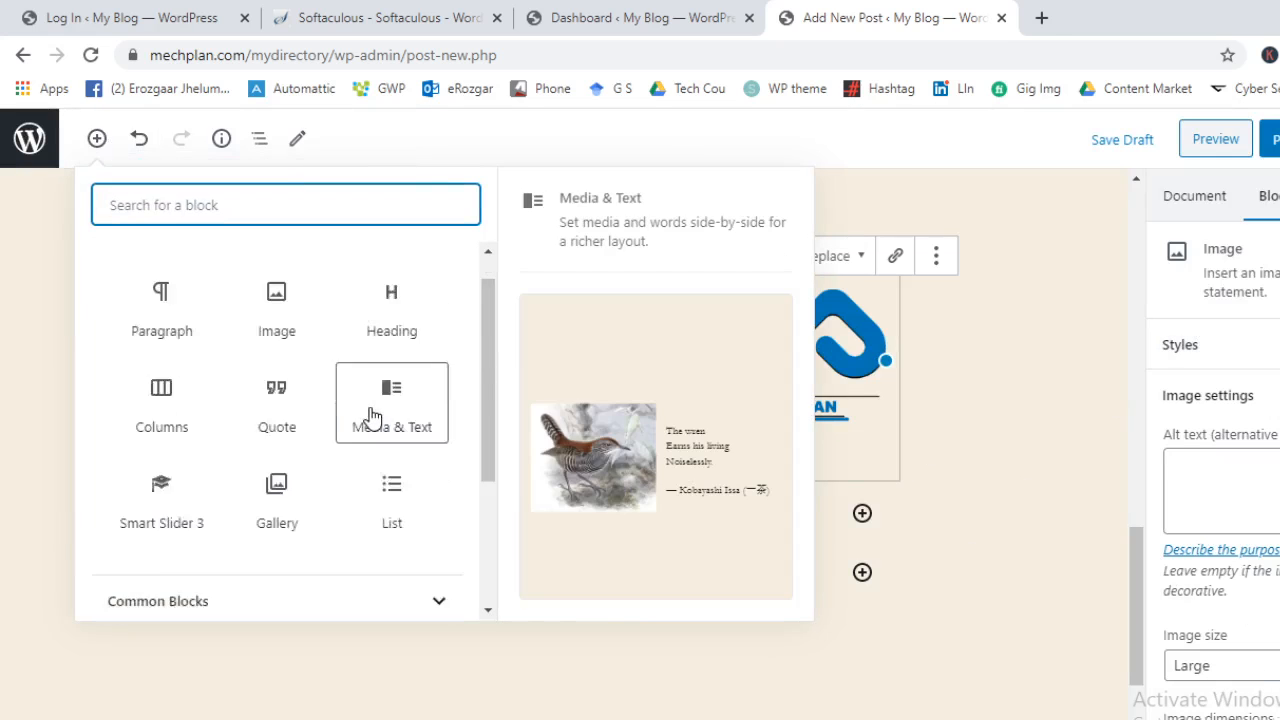
left_click(250, 538)
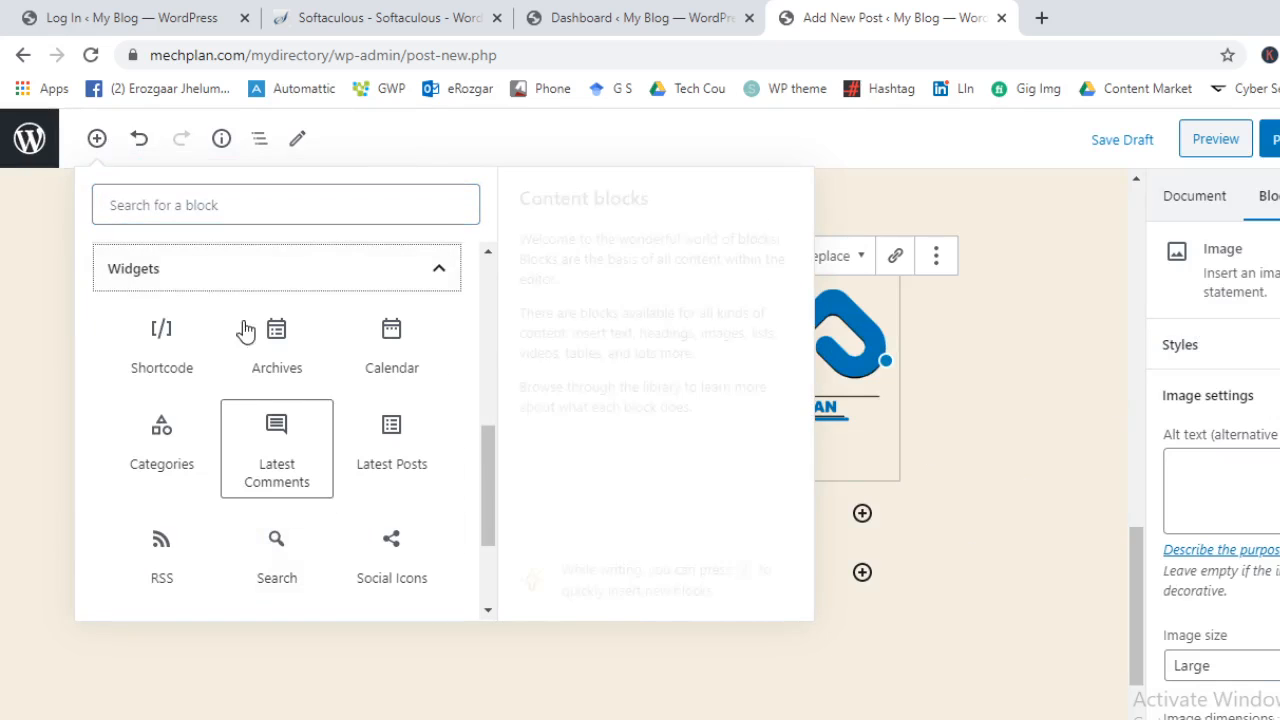
left_click(263, 287)
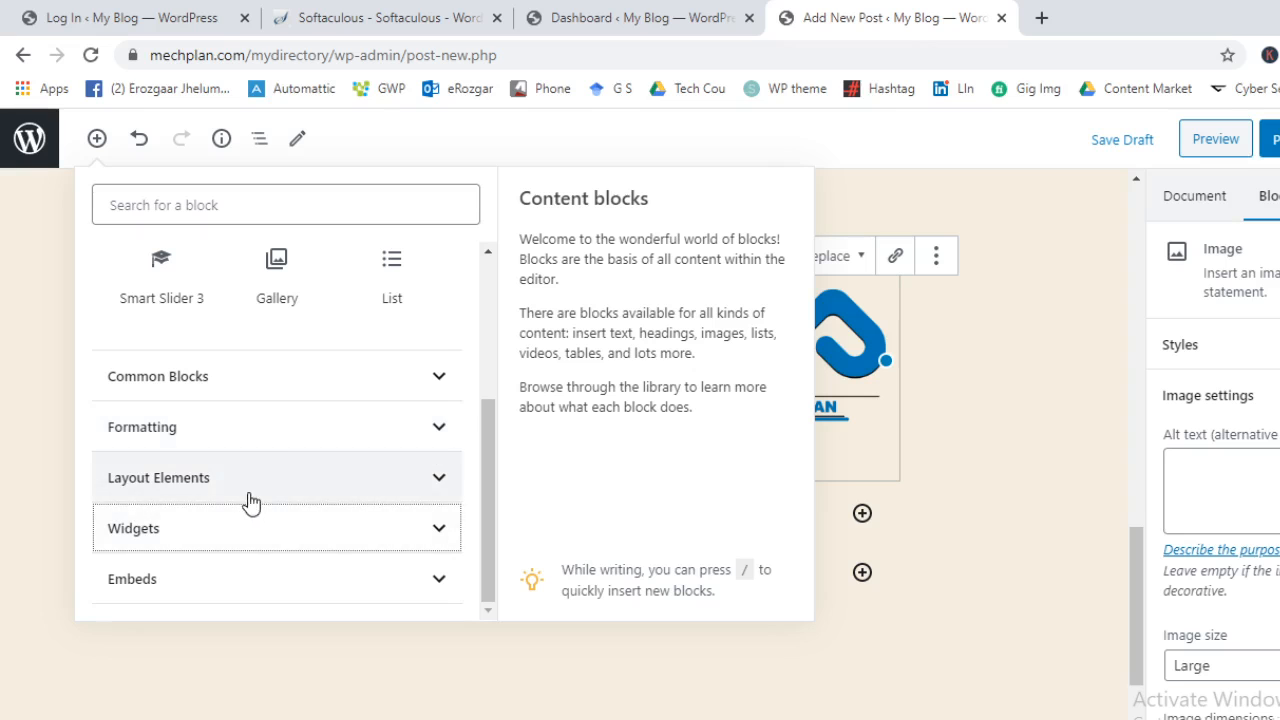
scroll(370, 398, "up", 3)
scroll(390, 360, "up", 1)
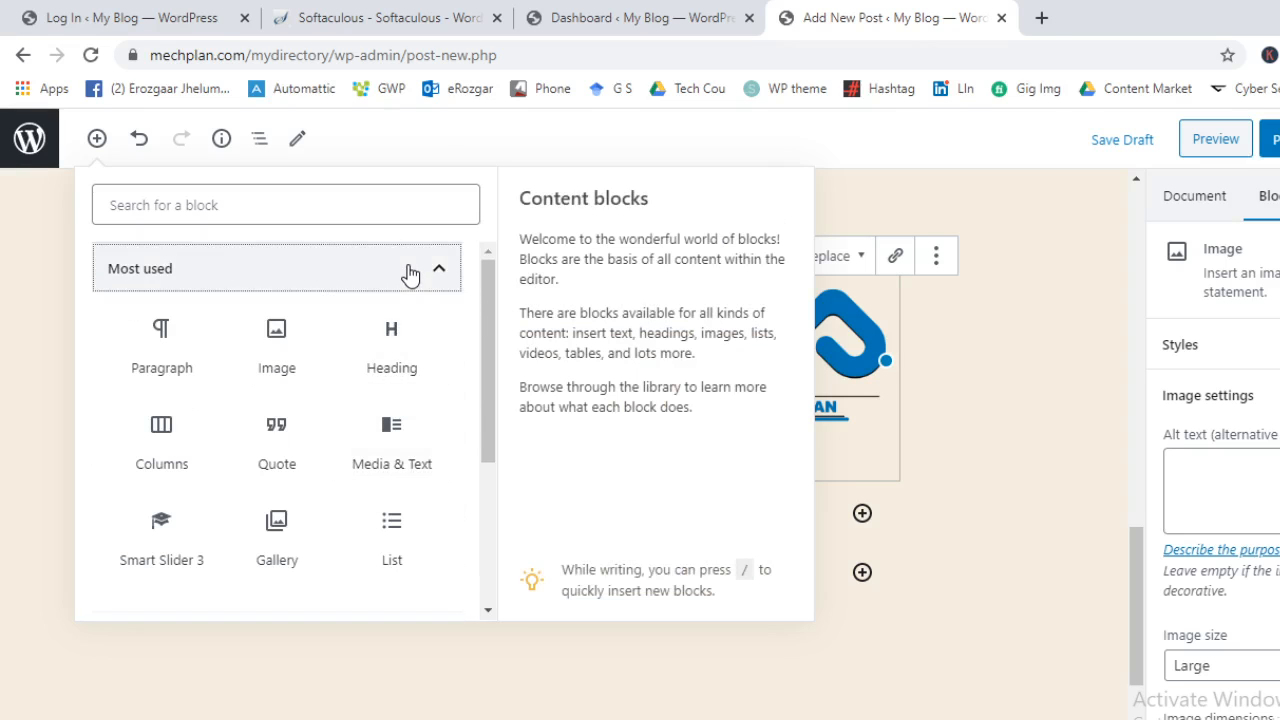
left_click(409, 277)
left_click(1006, 394)
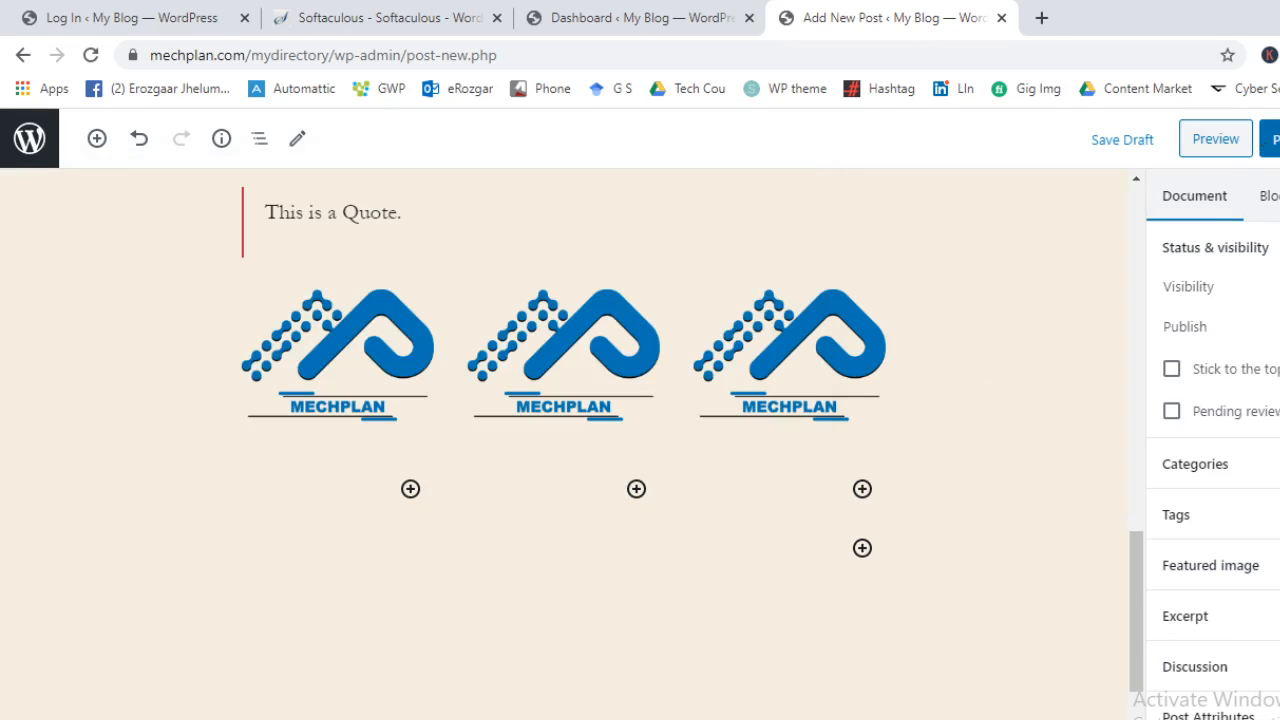
left_click(1268, 140)
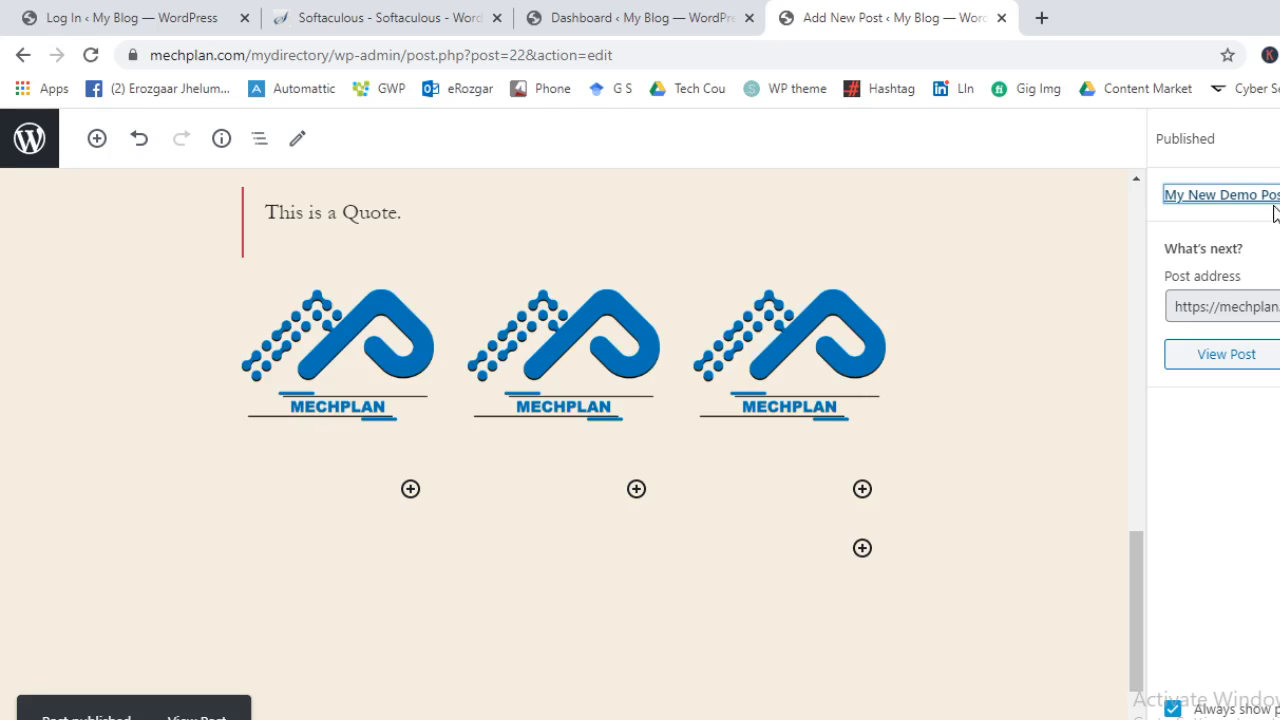
Close the published summary, glance at the permalink settings, and expand Categories
left_click(1277, 139)
scroll(1267, 420, "down", 1)
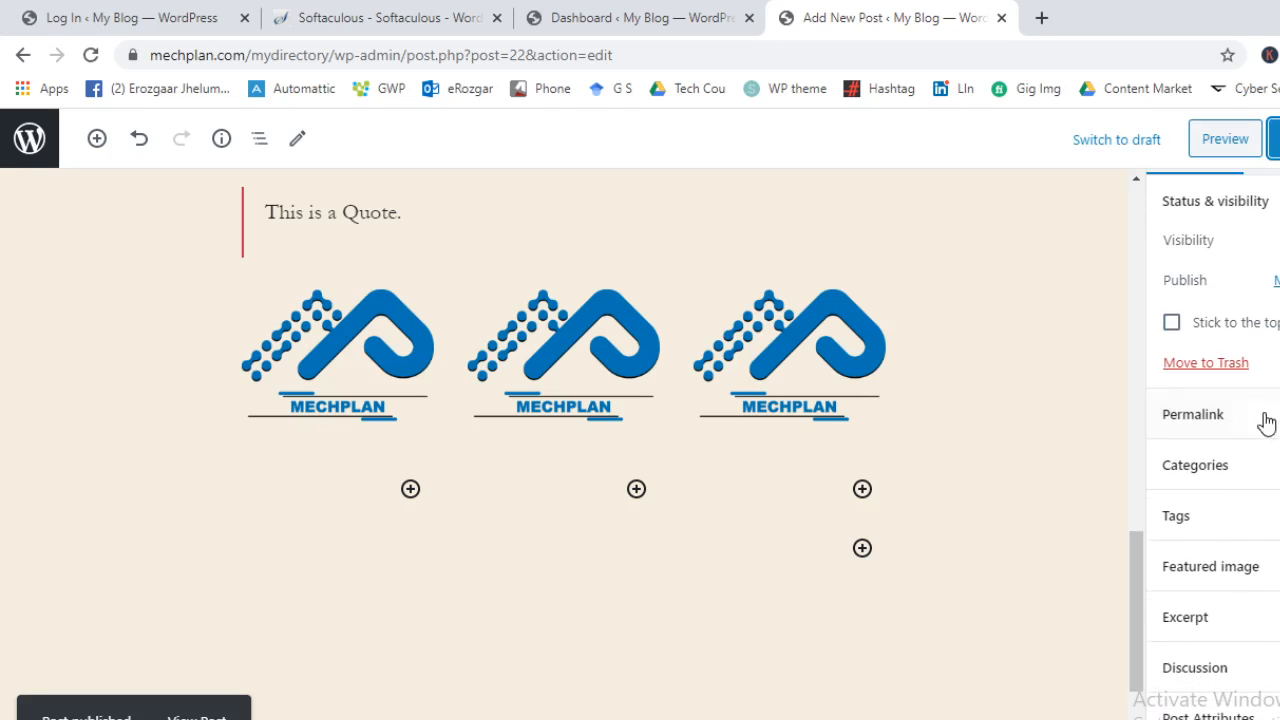
left_click(1262, 429)
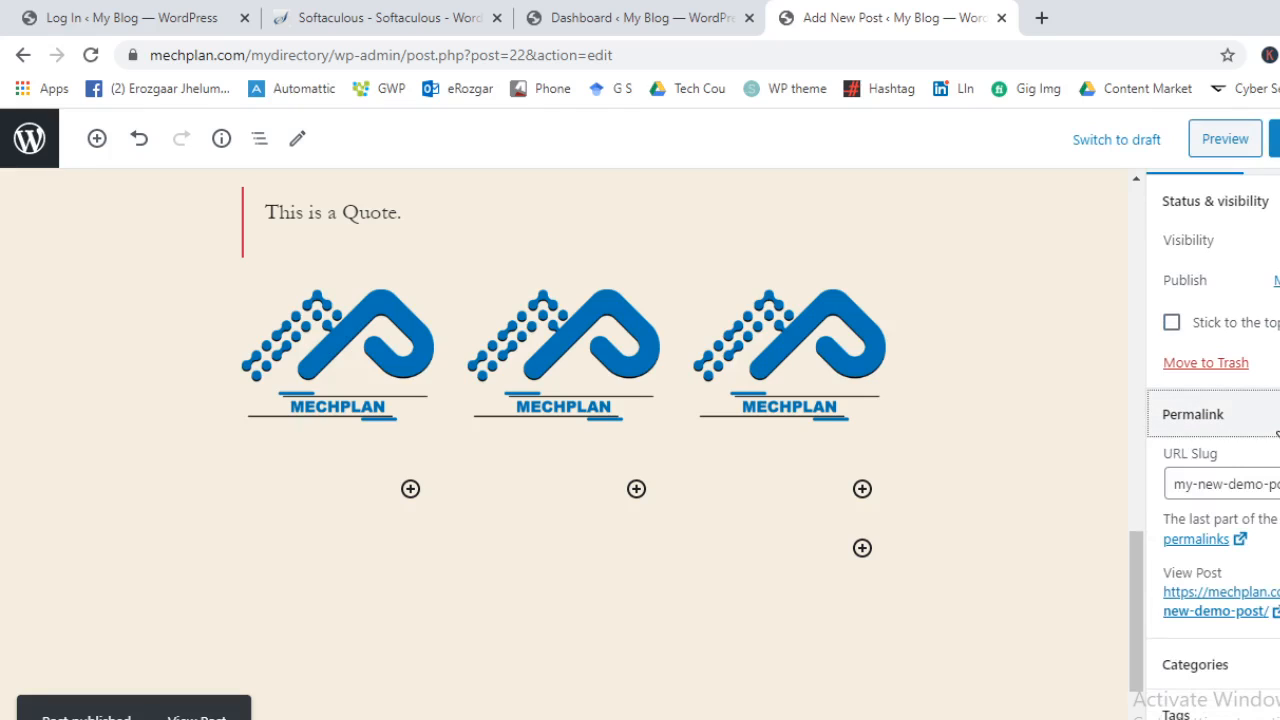
left_click(1274, 425)
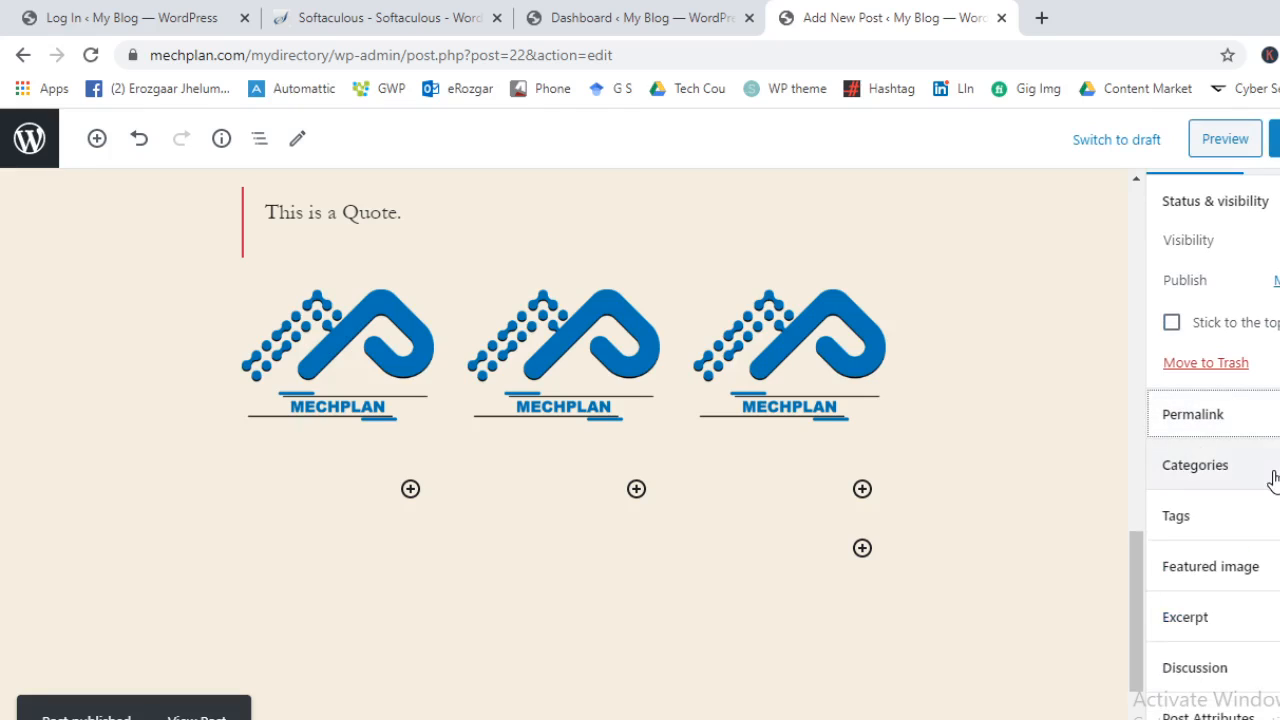
left_click(1275, 466)
scroll(1232, 420, "down", 5)
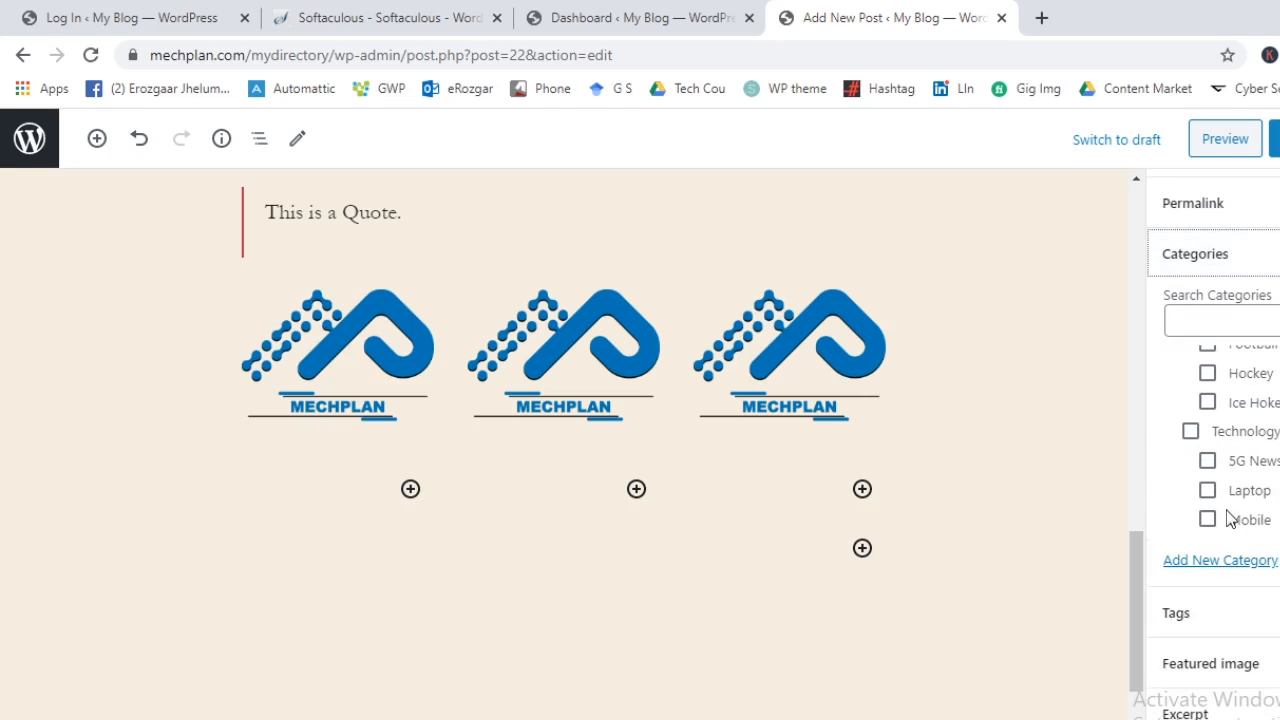
Create a new category named 'My New Cat' with the parent category left unchanged
left_click(1241, 566)
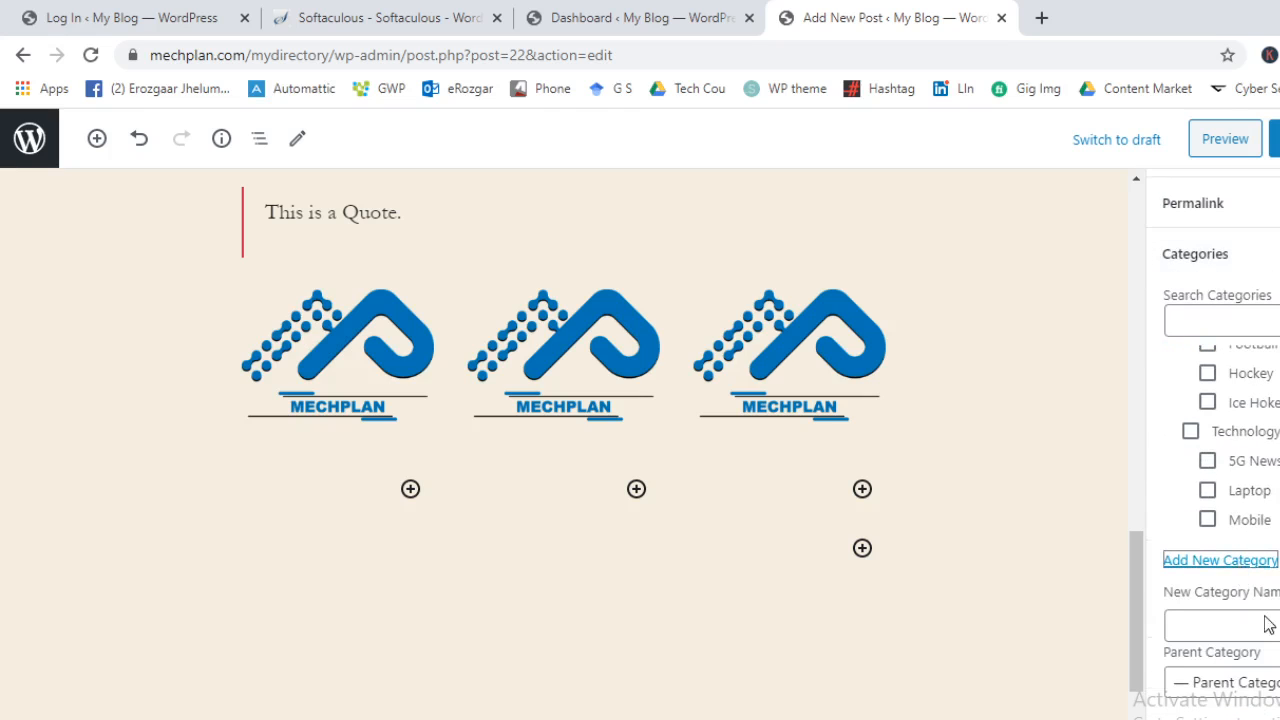
left_click(1276, 628)
type("My New CAt")
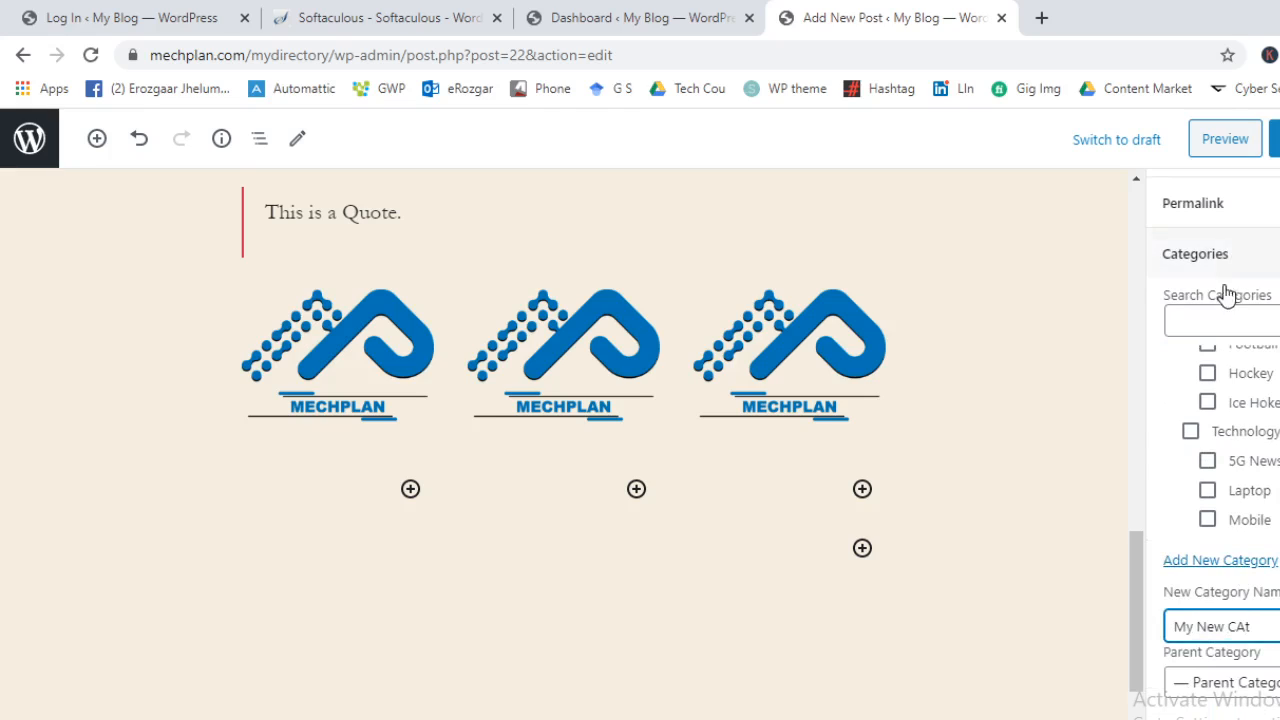
scroll(1243, 443, "down", 1)
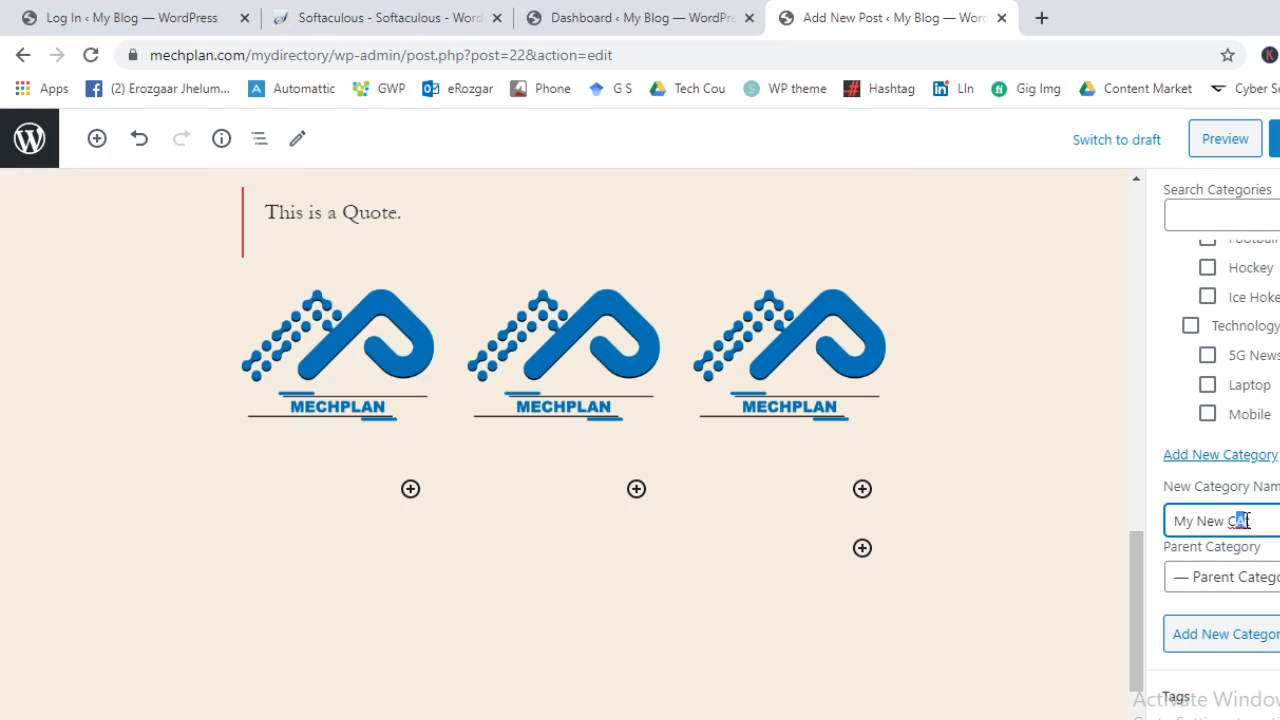
left_click(1272, 592)
left_click(1271, 590)
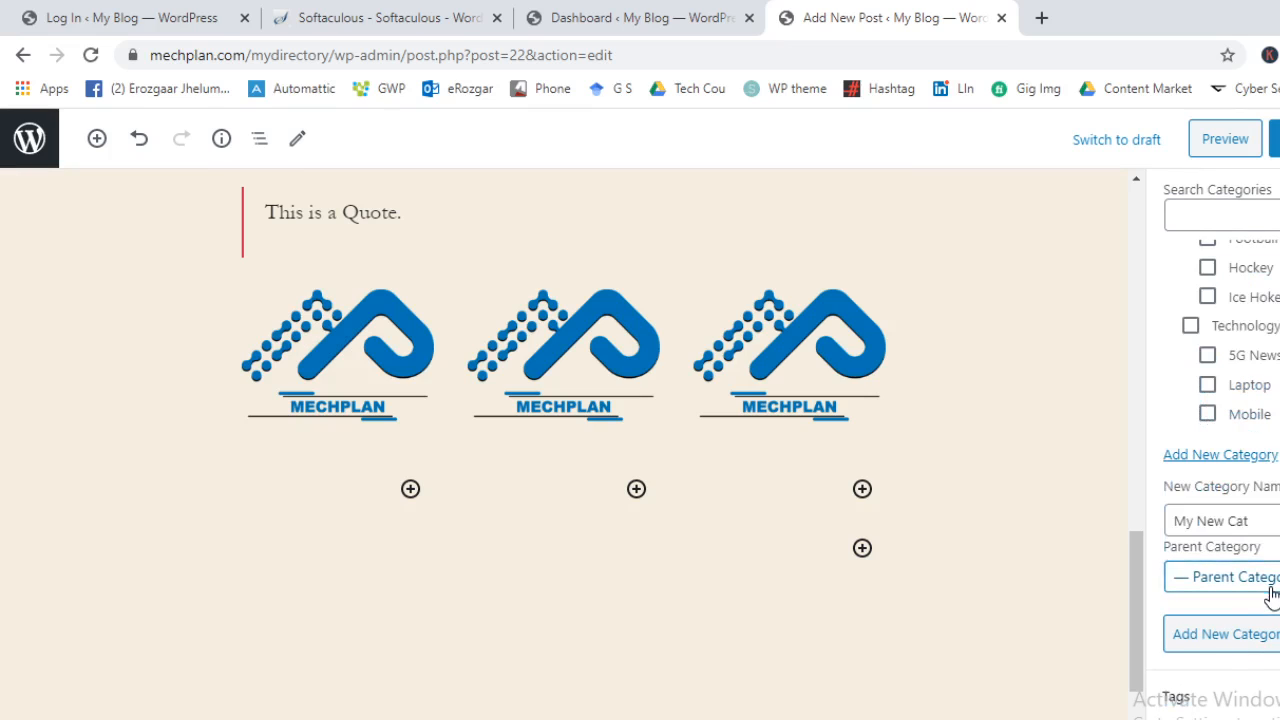
left_click(1228, 640)
scroll(1260, 443, "down", 2)
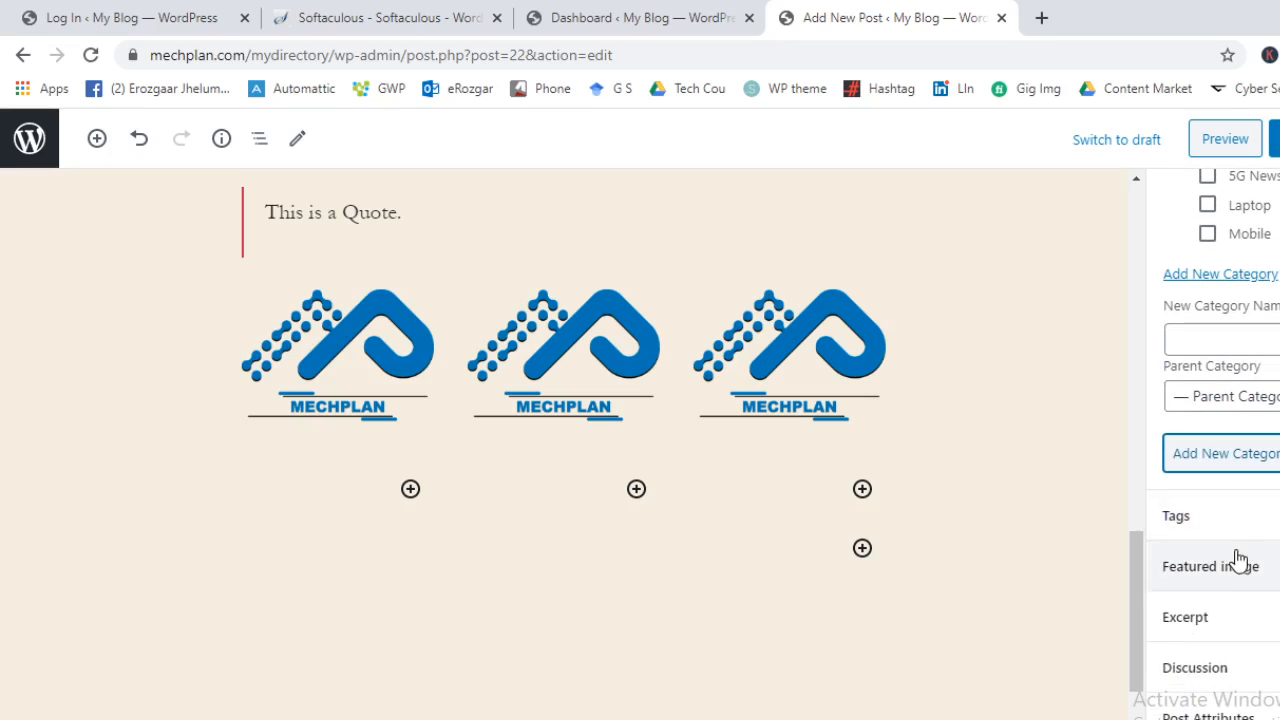
left_click(1230, 518)
Add the tag 'My new tag' to the post and save the update with Ctrl+S
left_click(1240, 467)
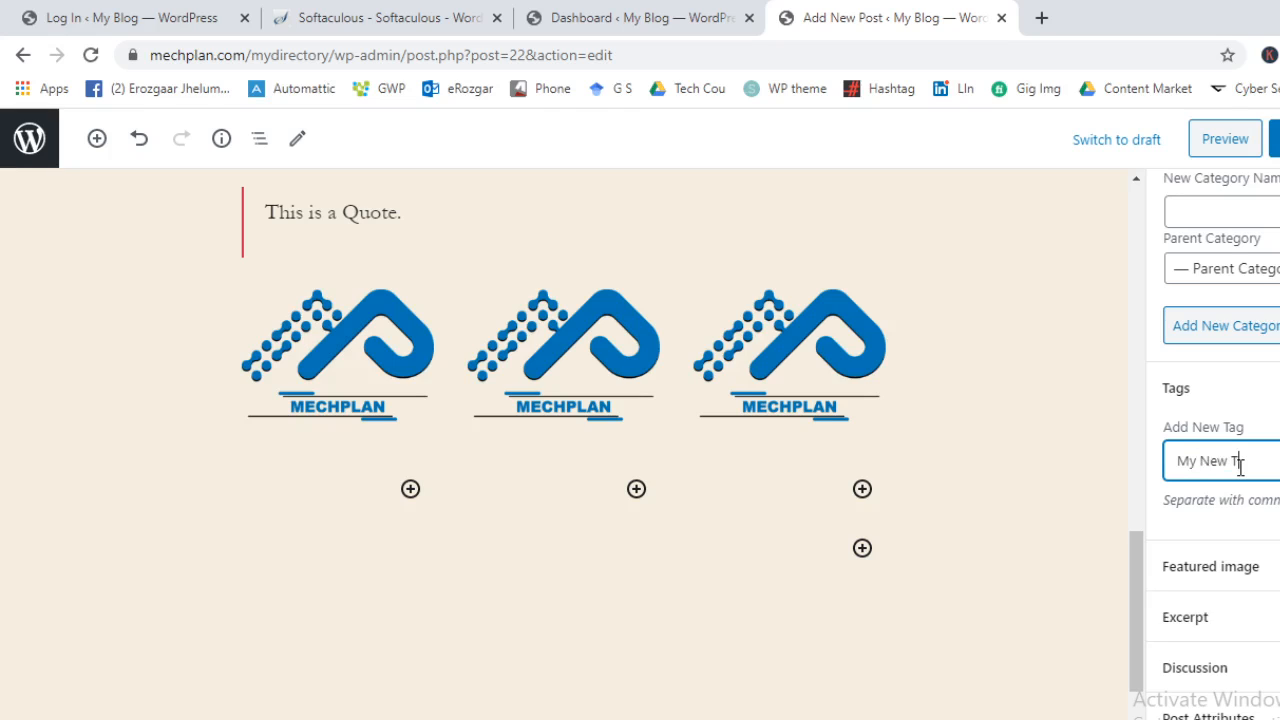
left_click(1230, 388)
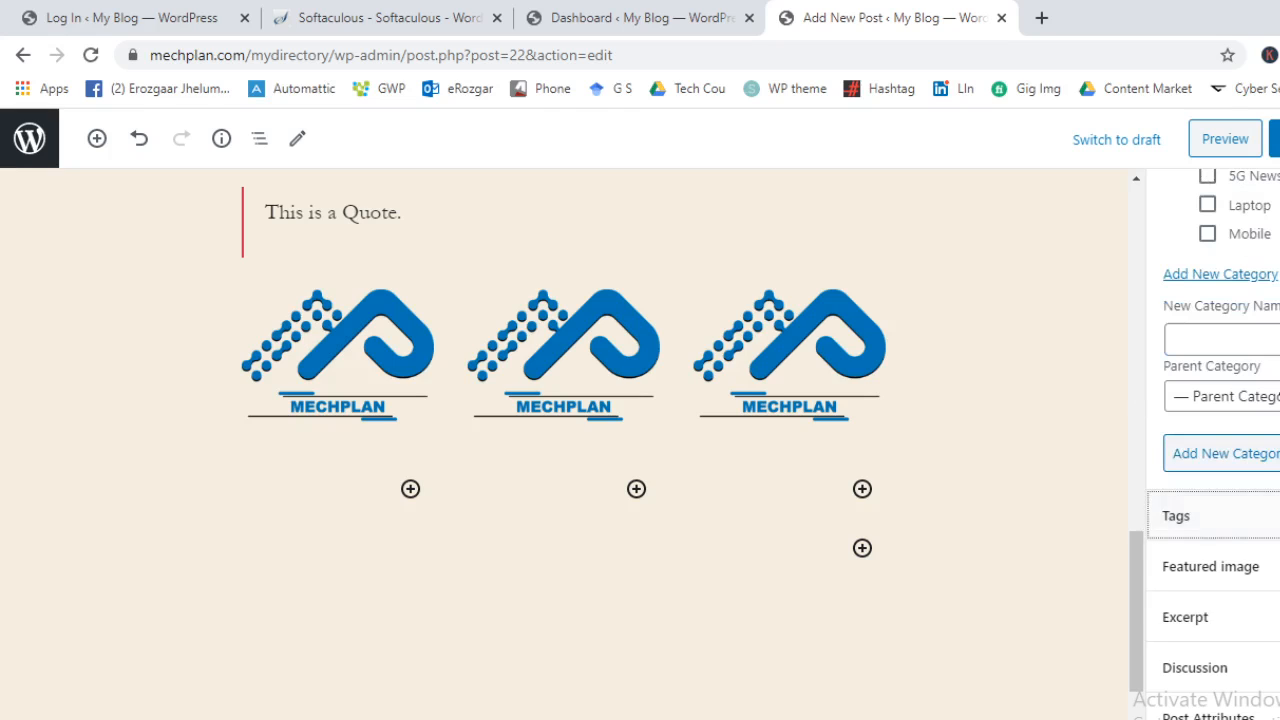
left_click(1230, 516)
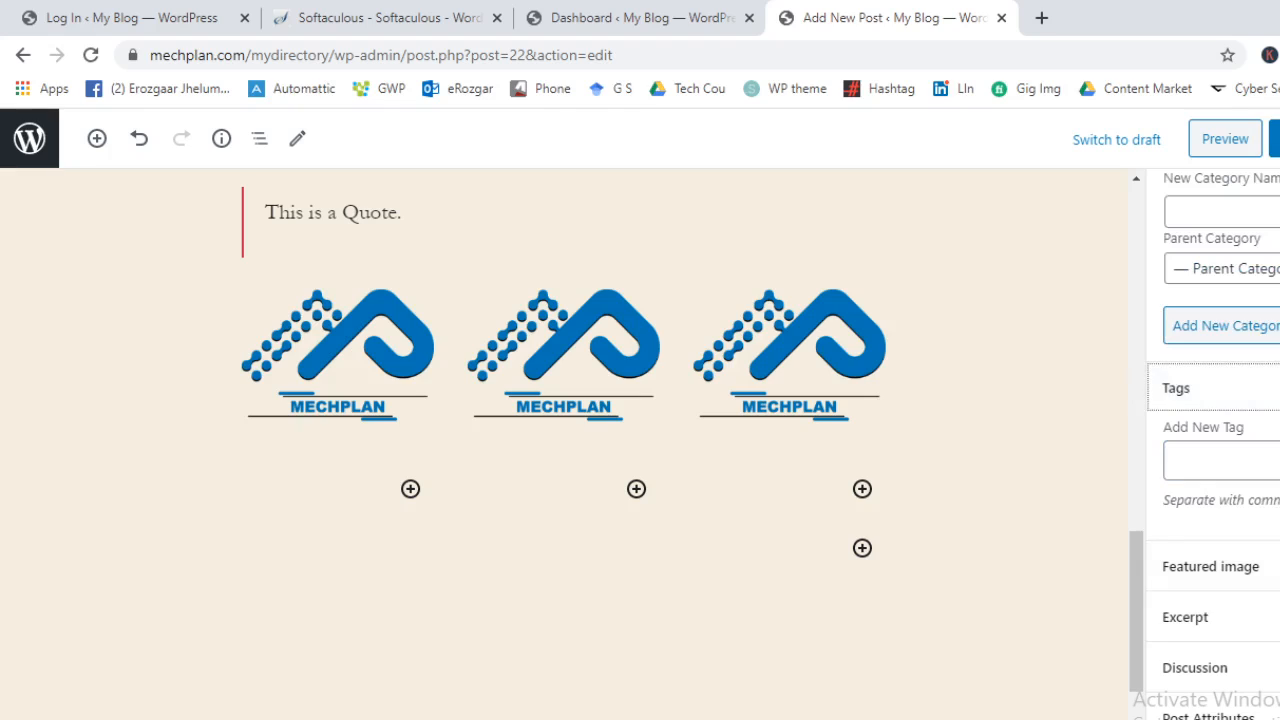
left_click(1238, 460)
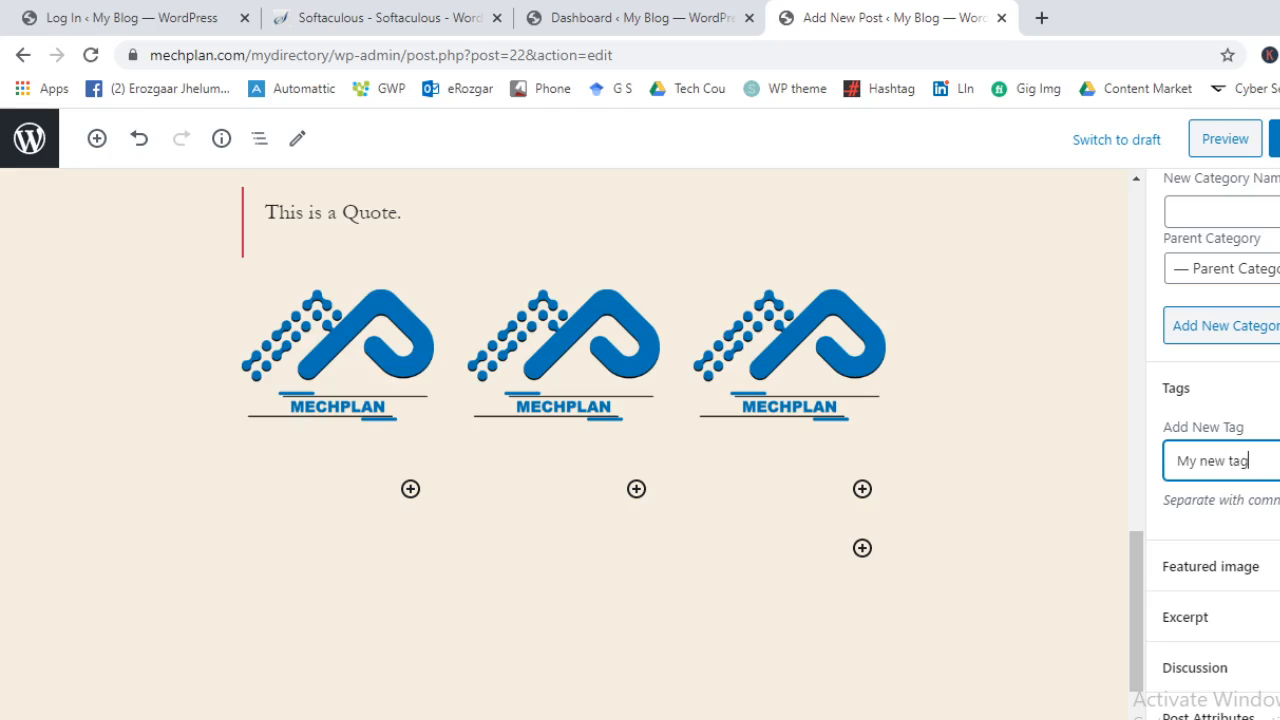
key("Return")
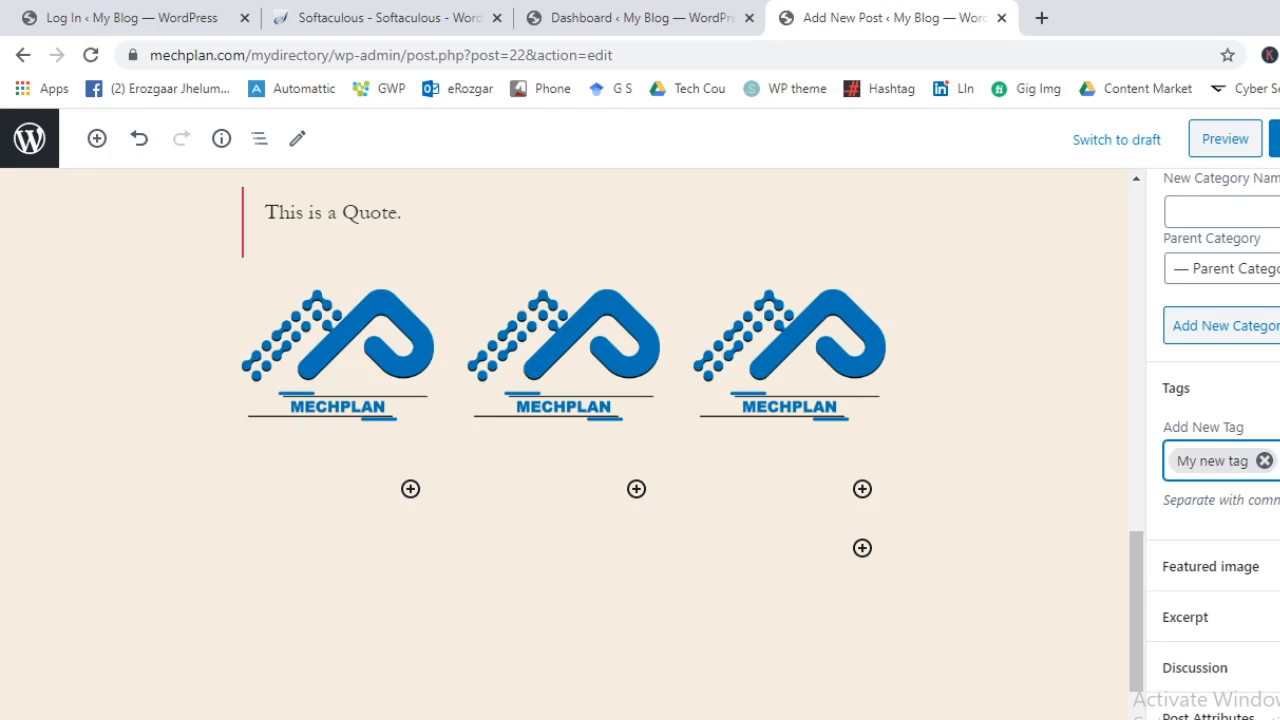
key("ctrl+s")
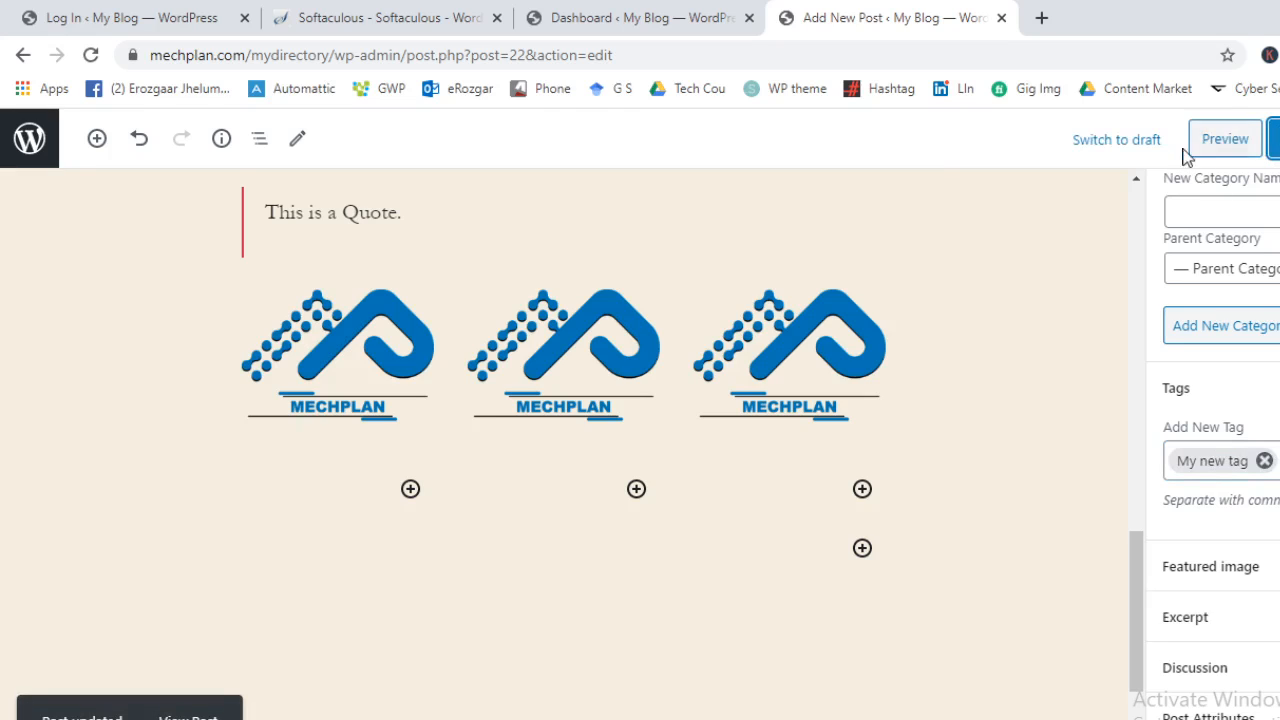
left_click(188, 716)
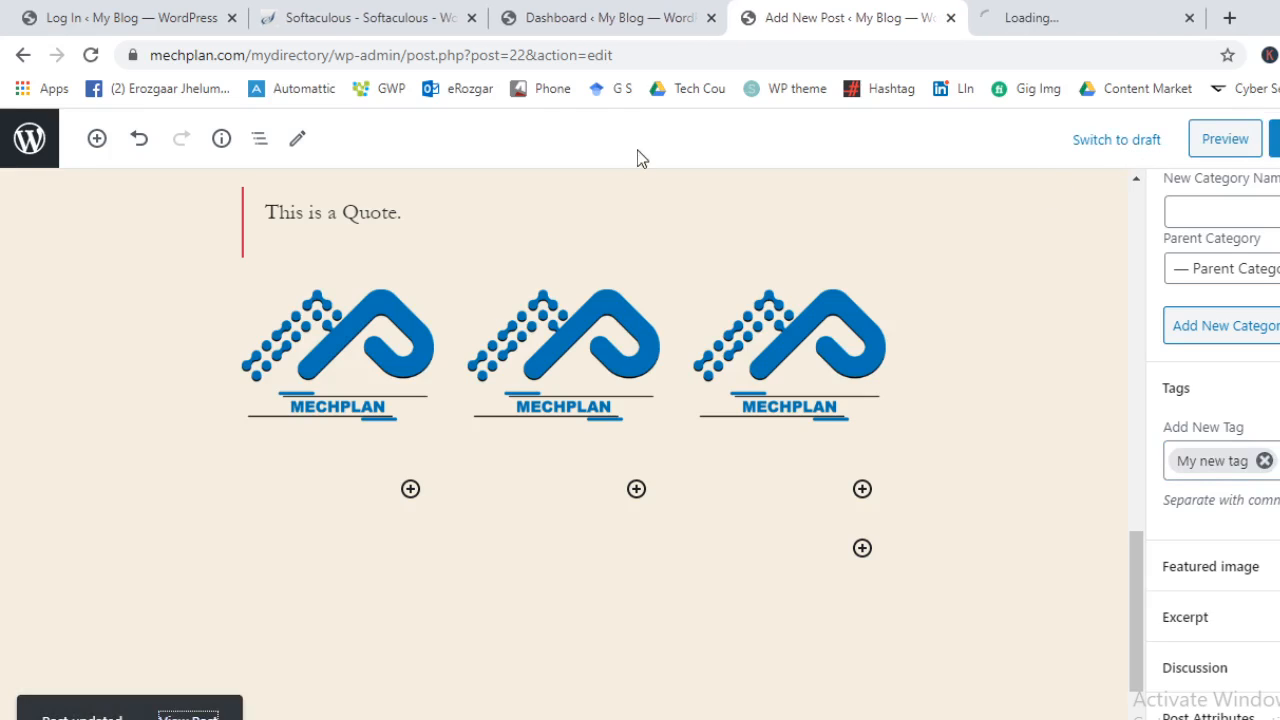
View the live My New Demo Post to check its My New Cat category and My new tag, then go back to the editor
left_click(1108, 10)
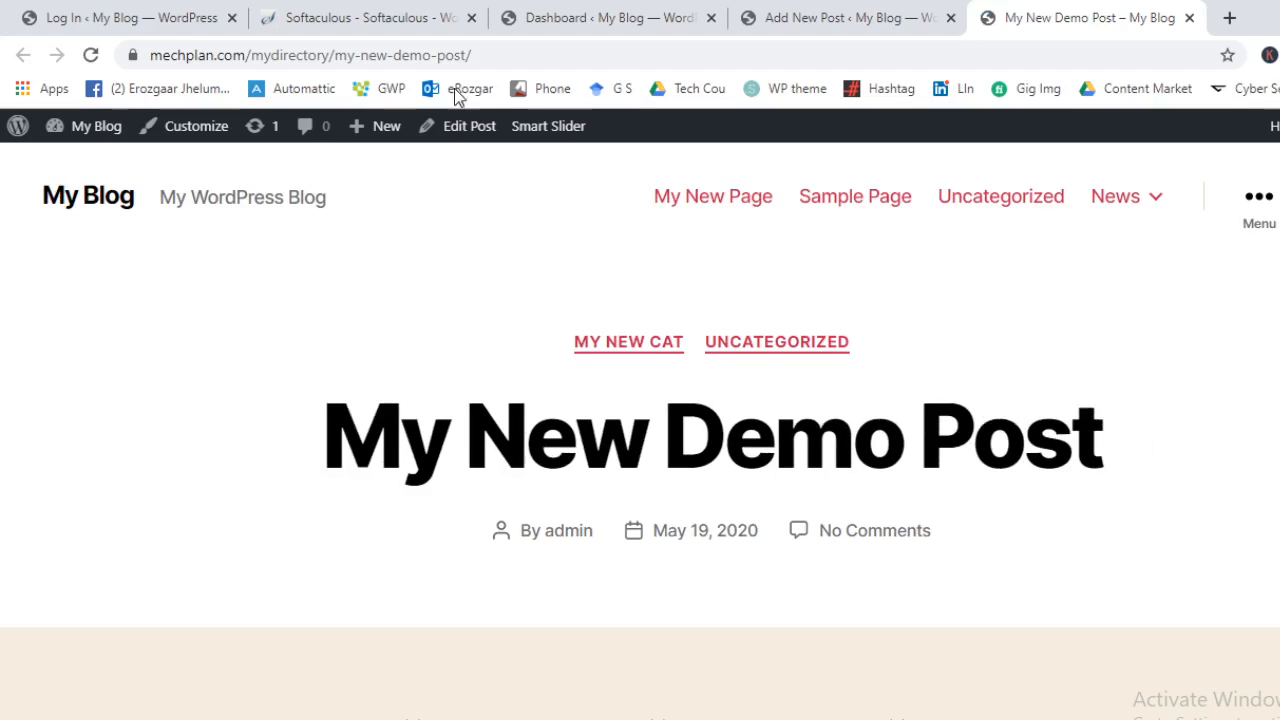
scroll(378, 316, "down", 15)
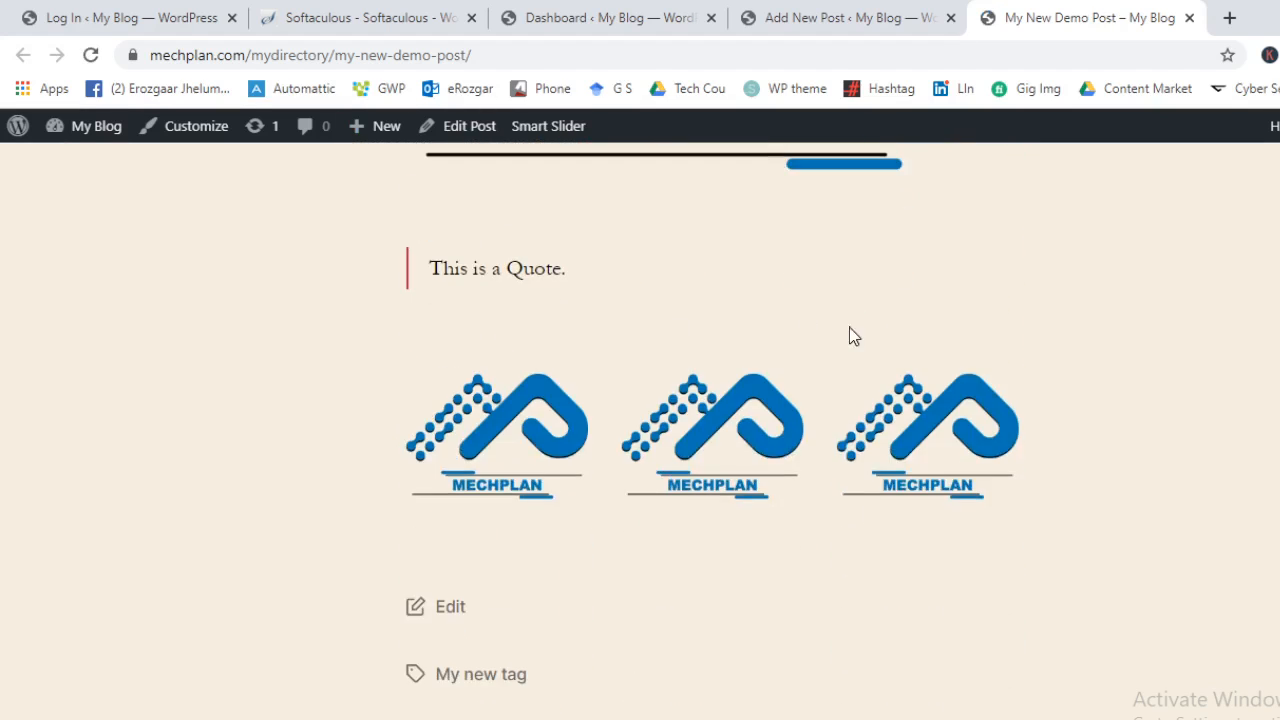
scroll(417, 471, "down", 10)
scroll(1051, 486, "up", 7)
left_click(785, 12)
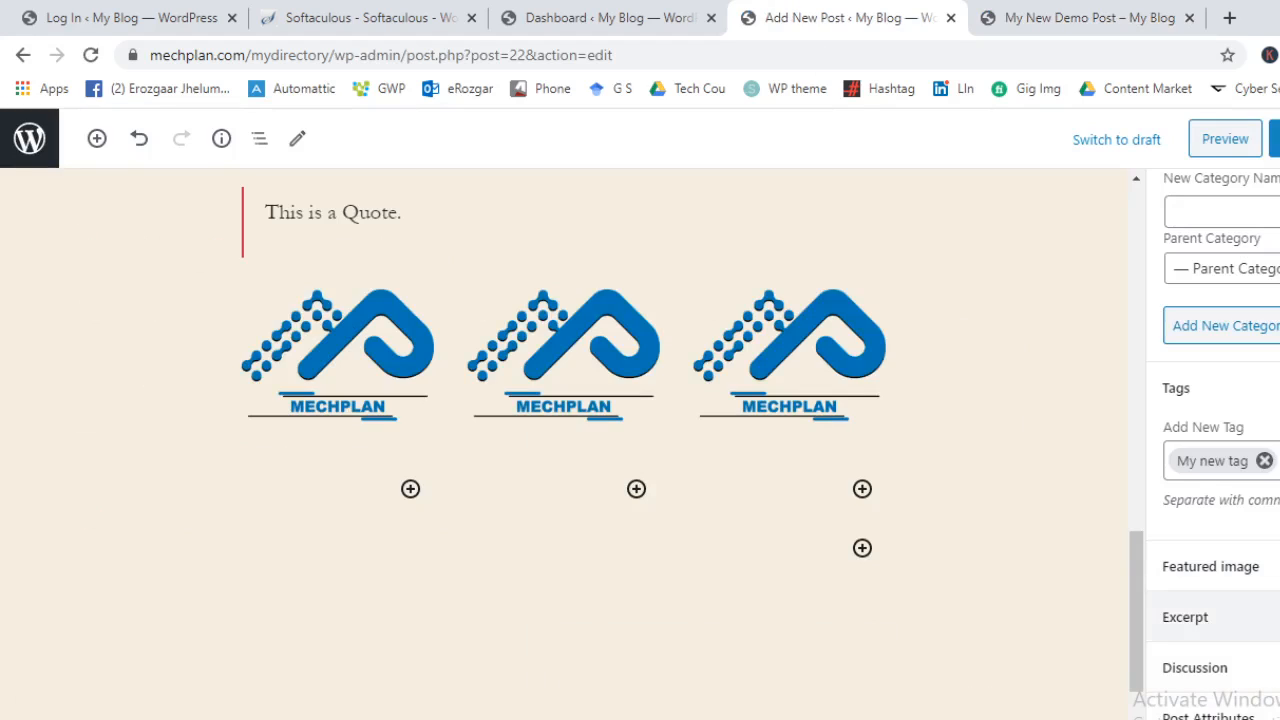
Switch the post to the Full Width Template and save the change
scroll(1265, 580, "down", 1)
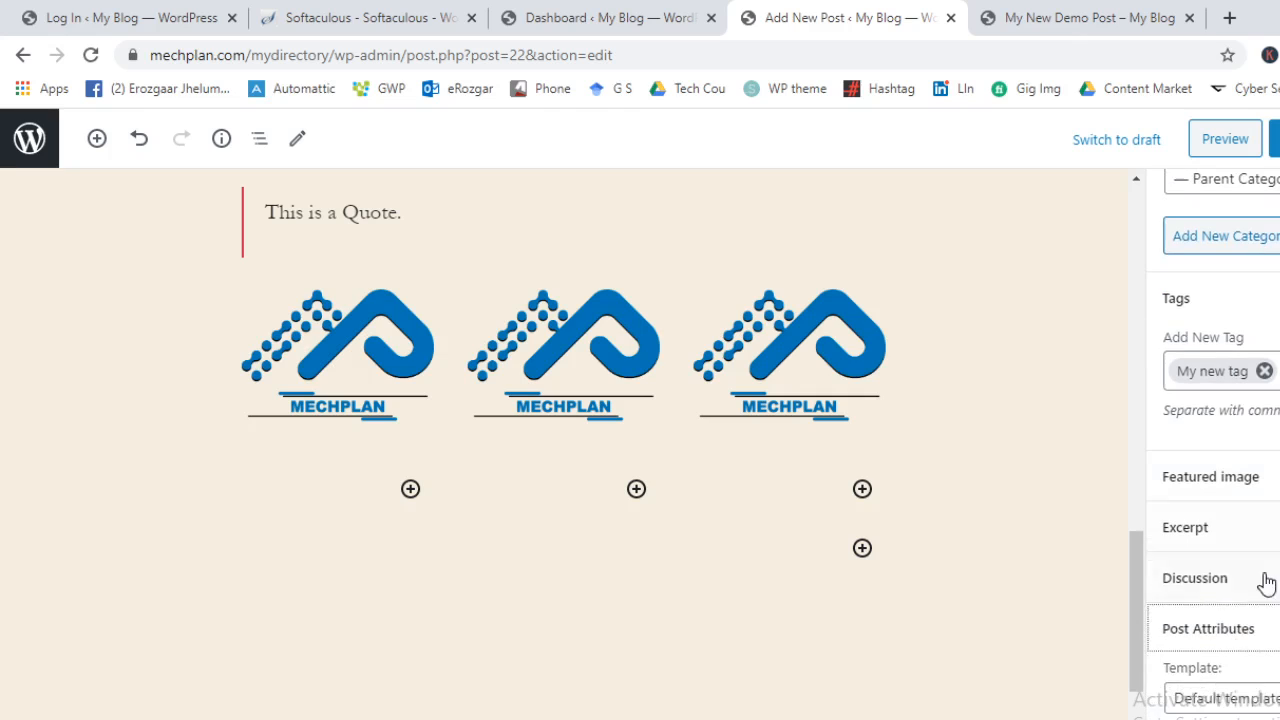
left_click(1214, 694)
left_click(1229, 675)
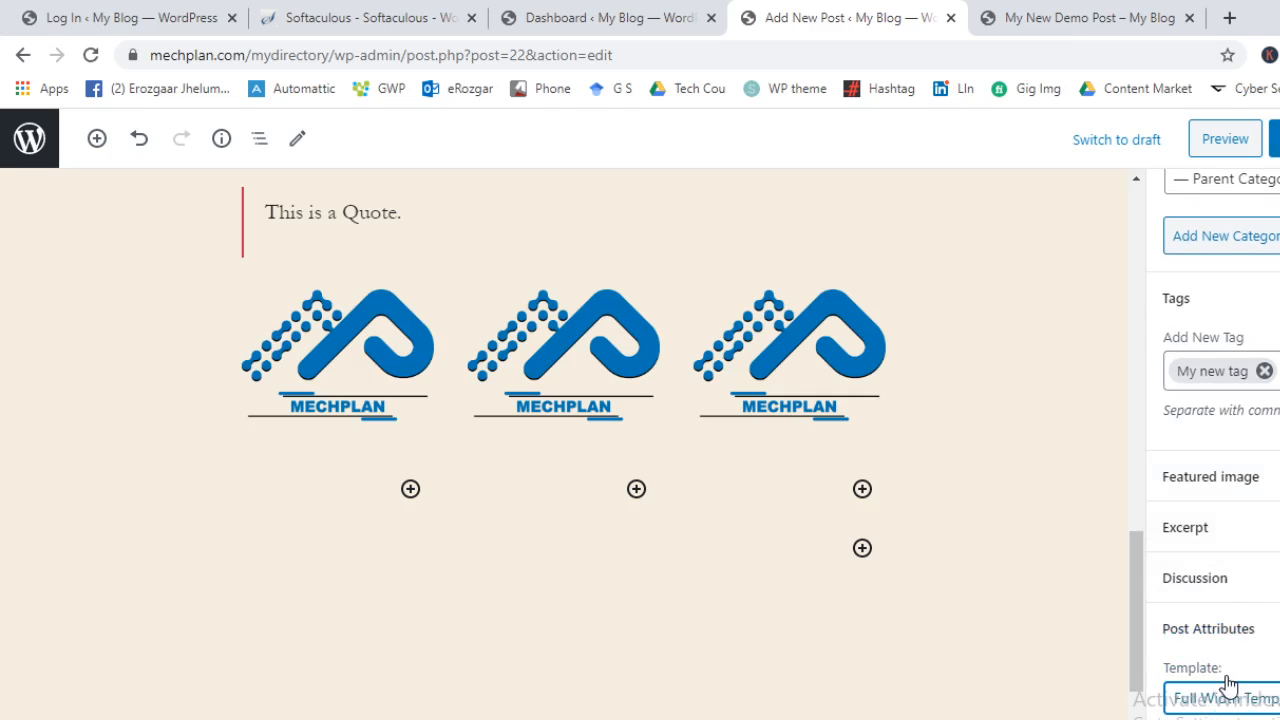
left_click(1274, 140)
Reload the live post, review its quote, three-logo row and tag, then return to the Dashboard
left_click(1046, 14)
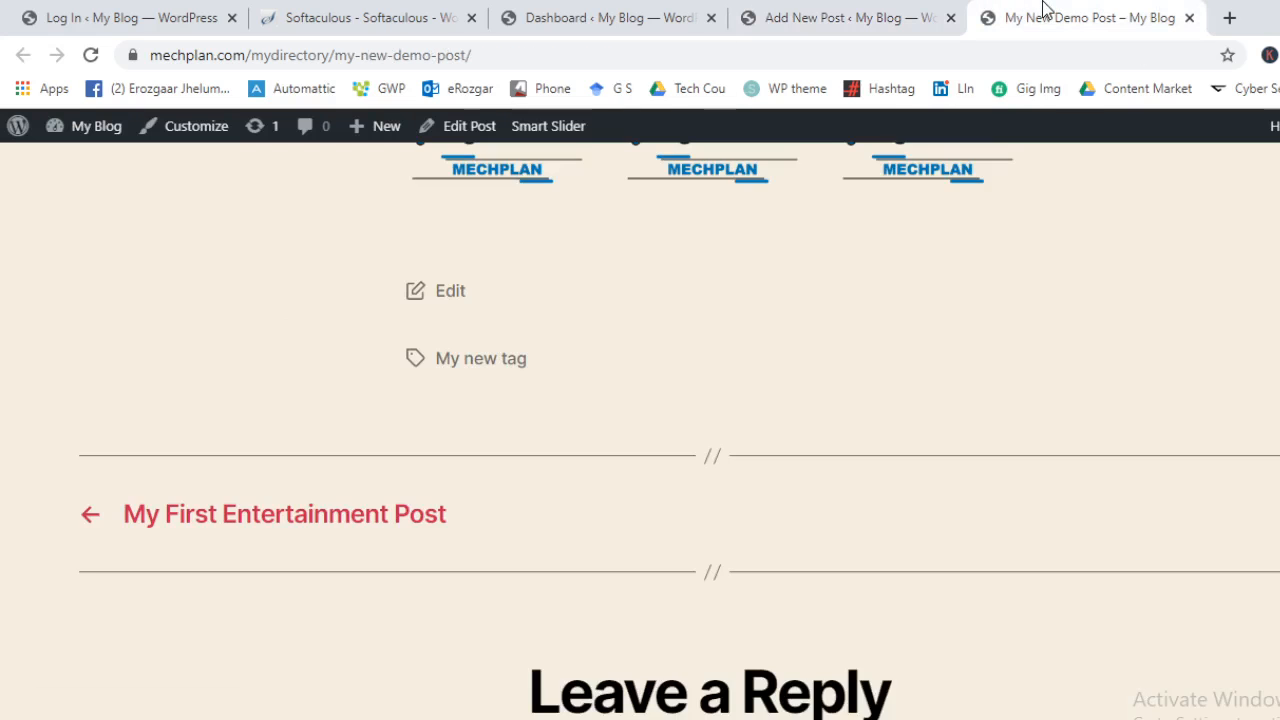
scroll(889, 358, "up", 10)
scroll(884, 408, "down", 6)
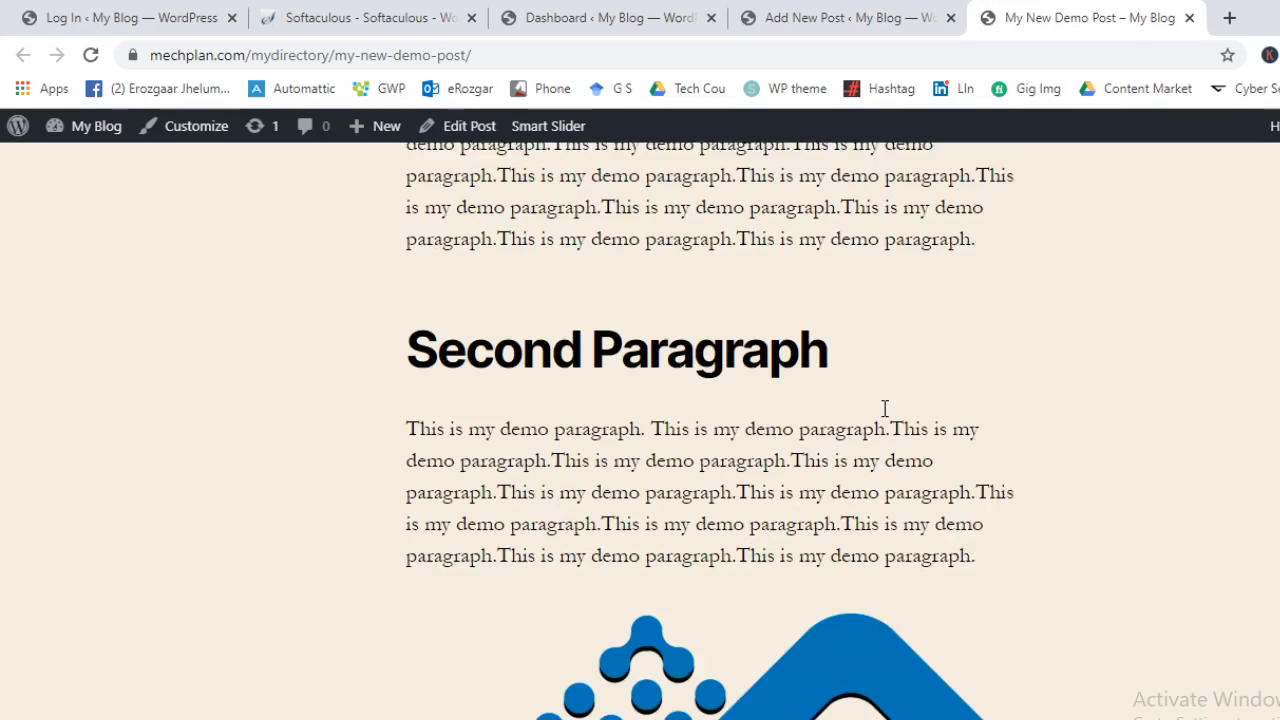
scroll(874, 400, "up", 3)
scroll(874, 403, "down", 4)
scroll(874, 400, "down", 5)
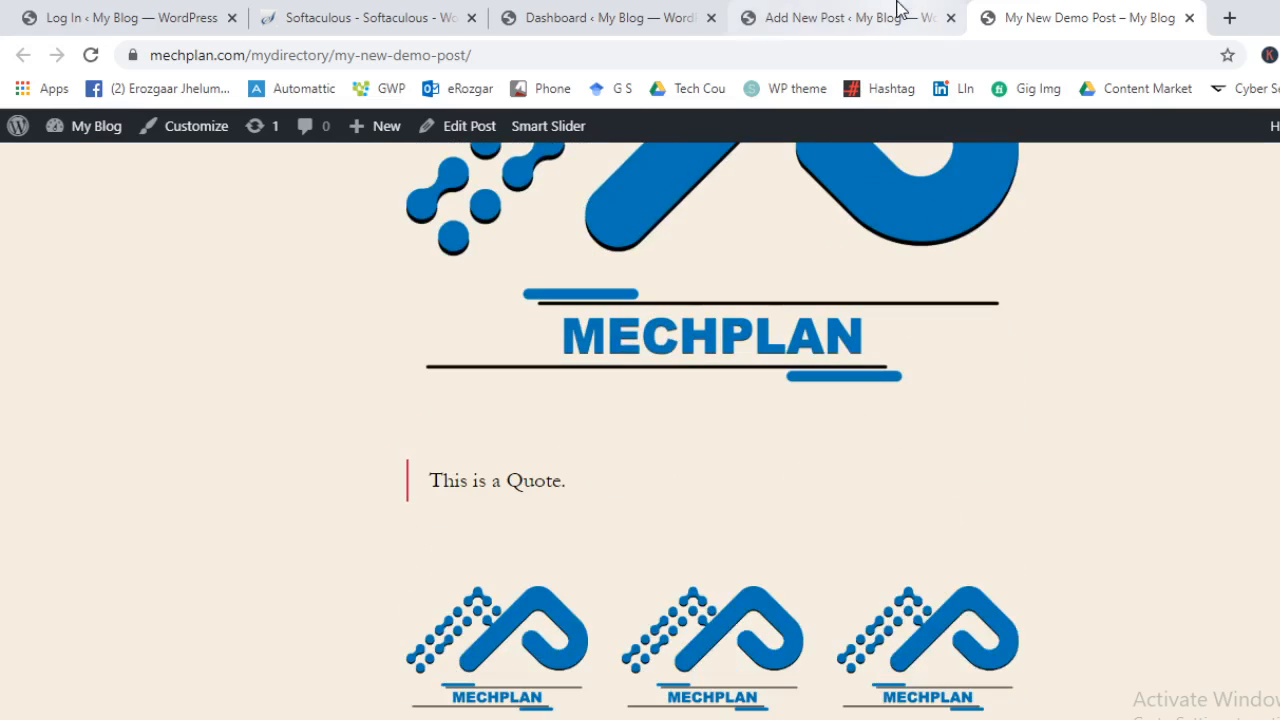
left_click(89, 56)
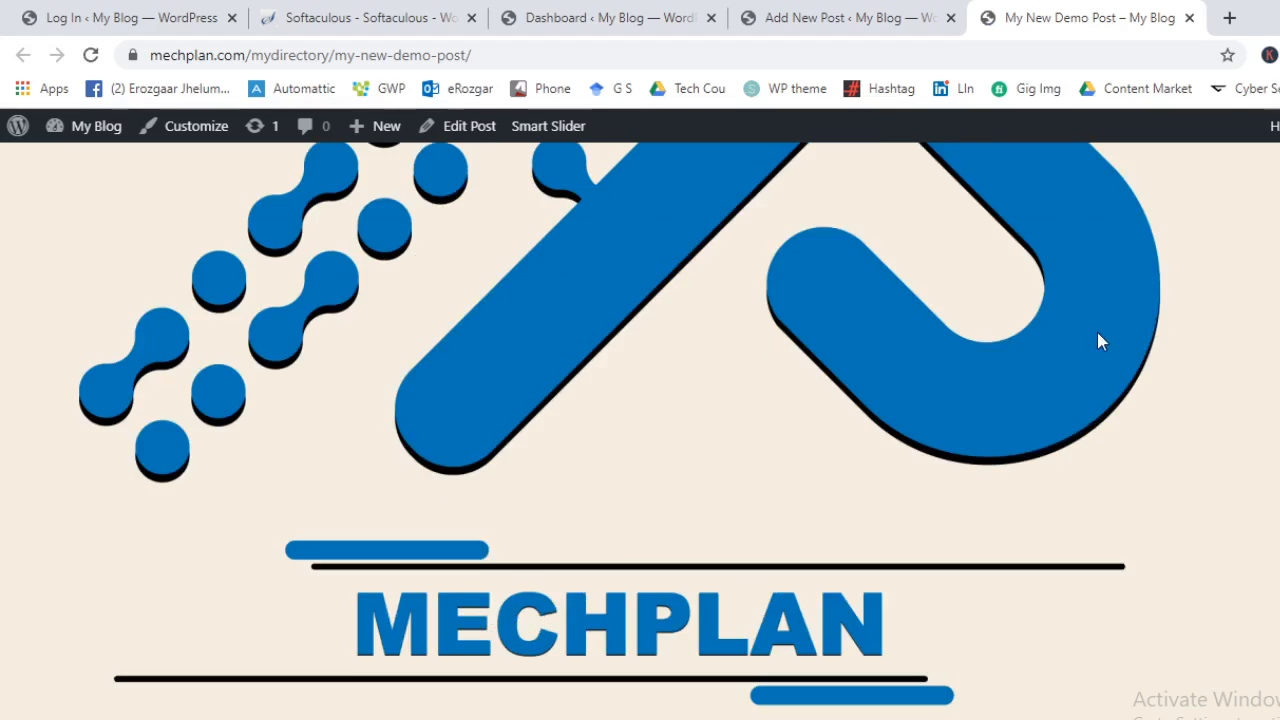
scroll(1100, 385, "down", 15)
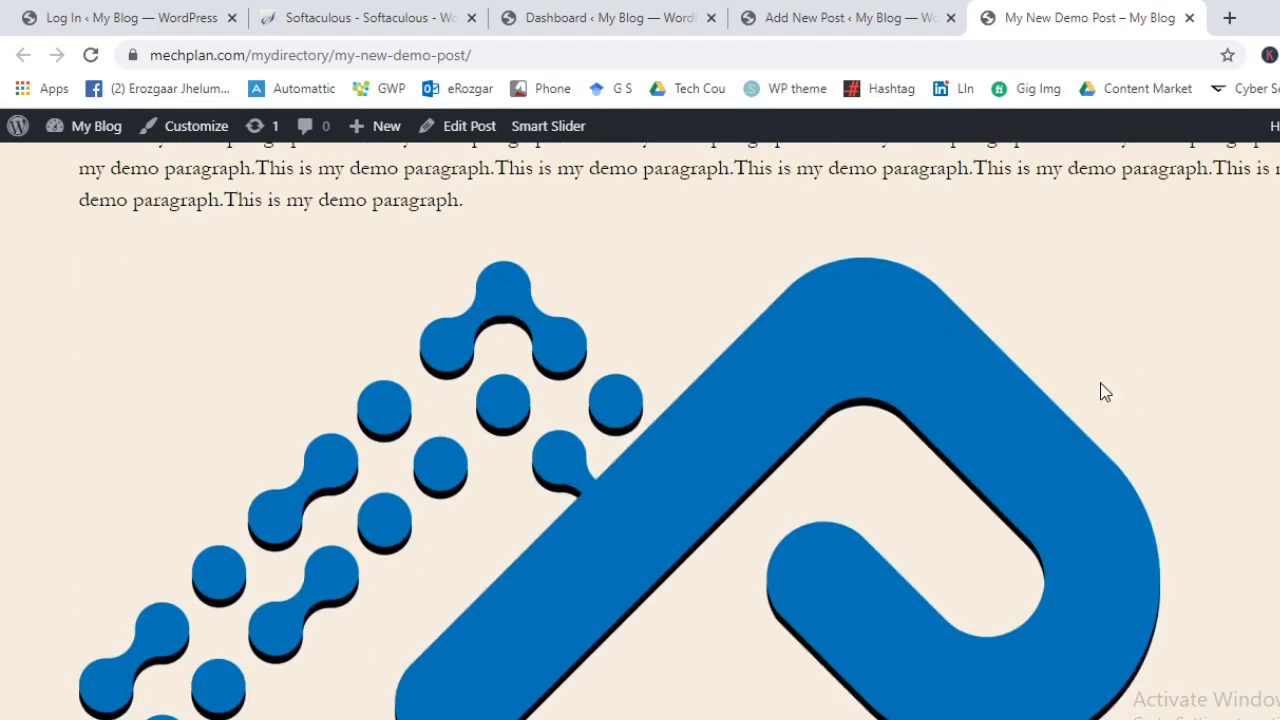
scroll(400, 360, "up", 4)
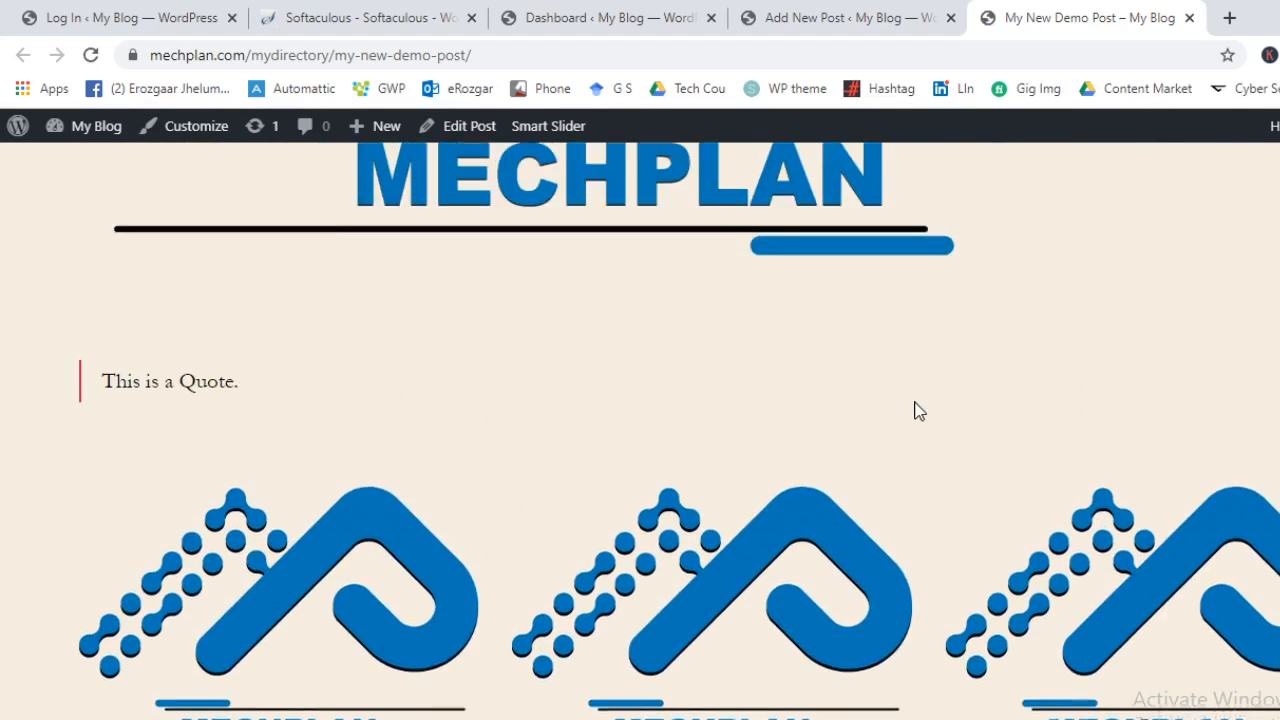
scroll(917, 409, "down", 4)
scroll(434, 357, "up", 2)
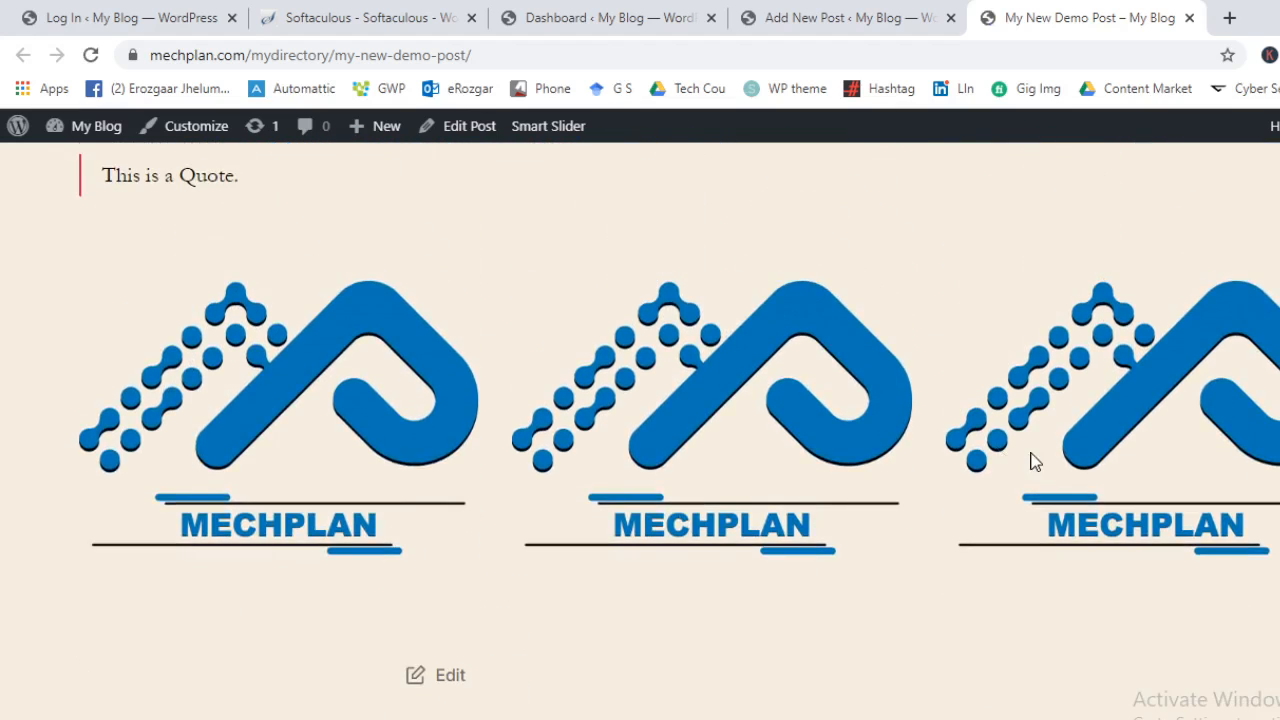
scroll(651, 414, "down", 6)
scroll(625, 462, "down", 5)
scroll(834, 446, "up", 8)
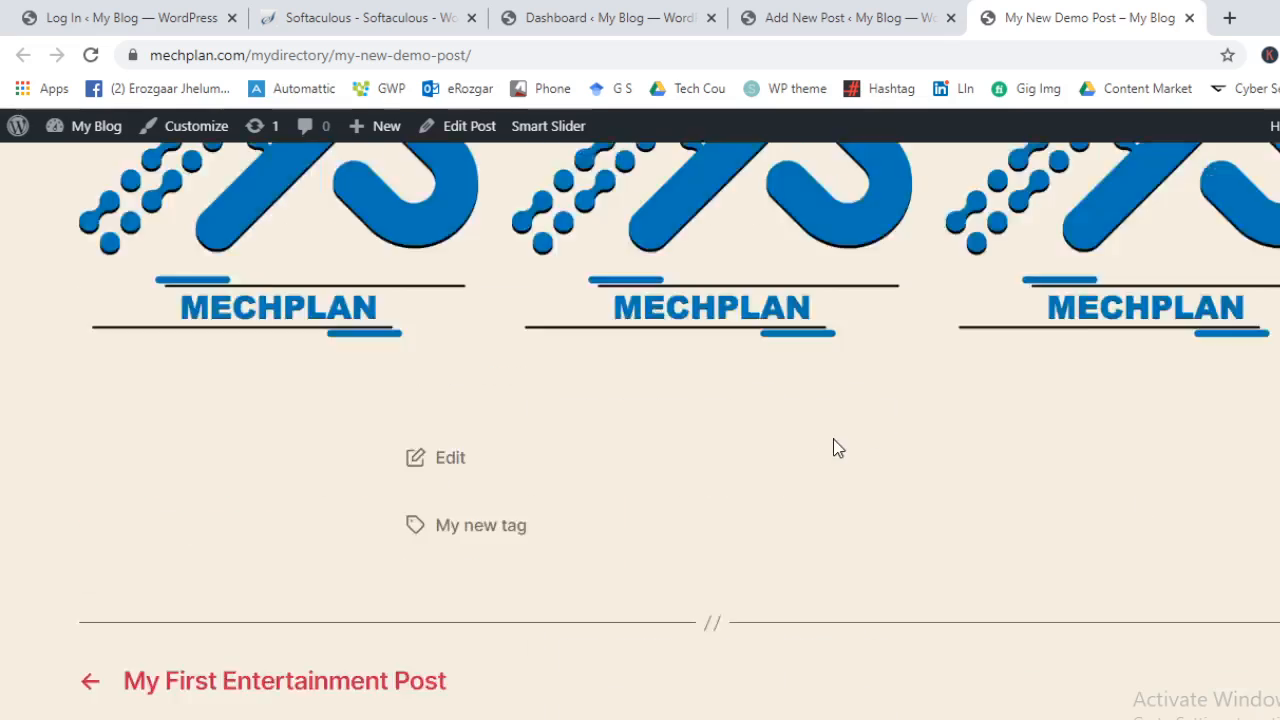
left_click(743, 12)
left_click(662, 12)
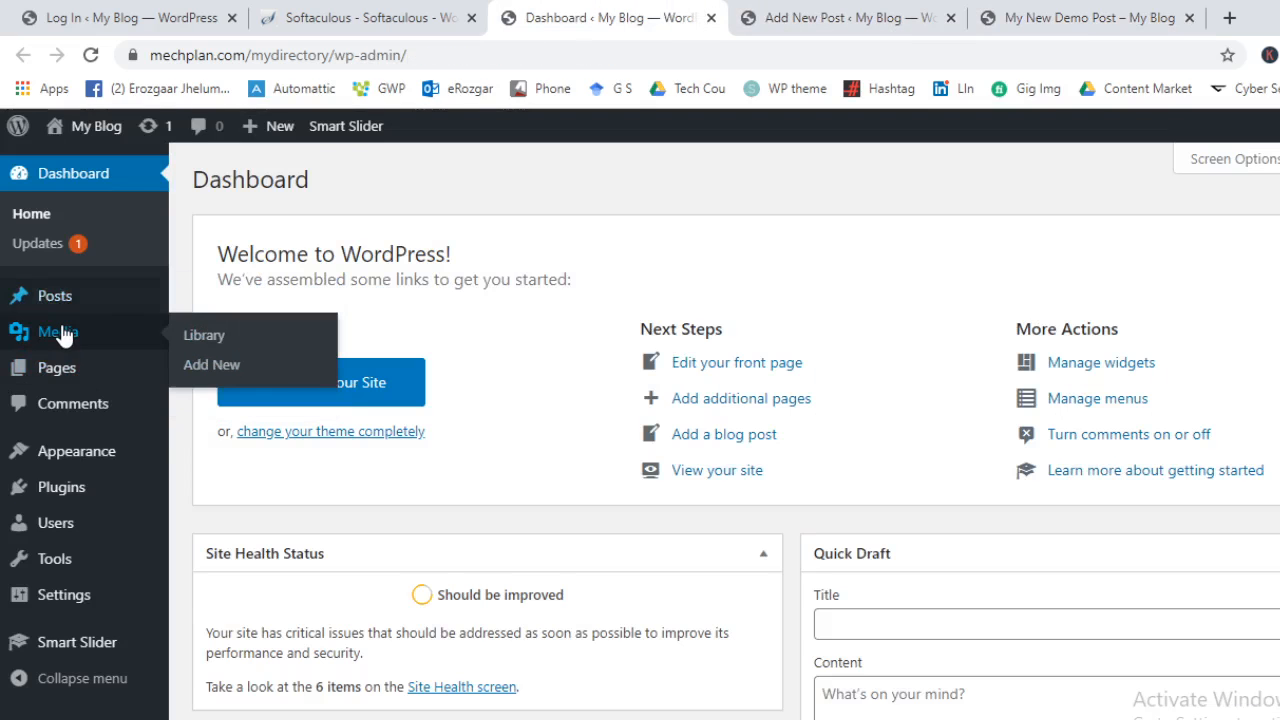
Open the Media Library in a tab beside Dashboard, close the tabs to its right, and show the upload area
middle_click(63, 333)
left_click_drag(1071, 14, 686, 10)
right_click(680, 12)
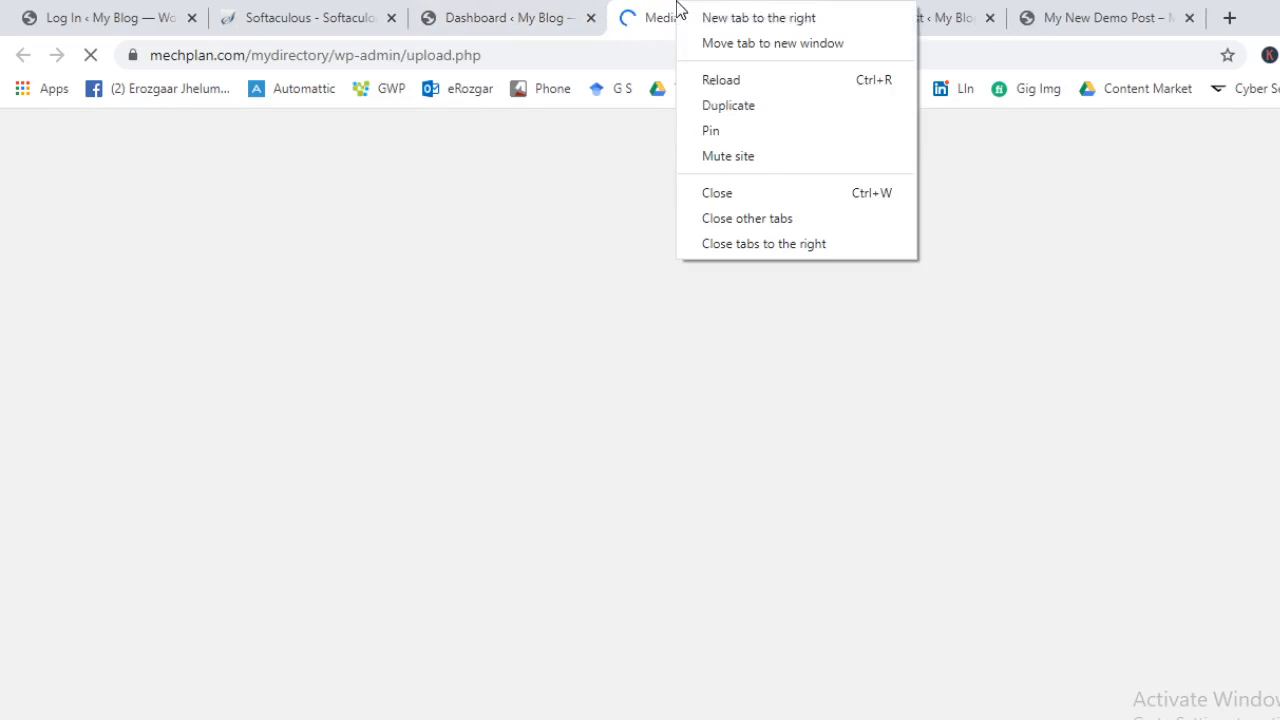
left_click(756, 243)
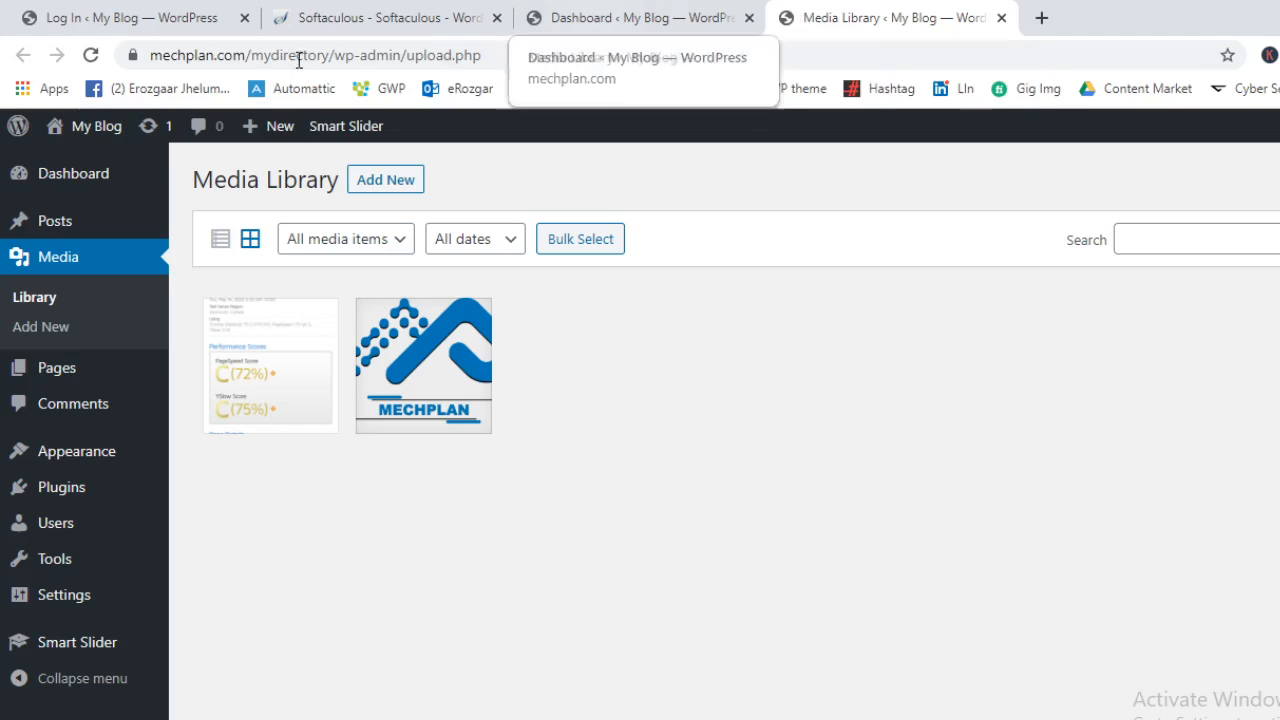
double_click(400, 195)
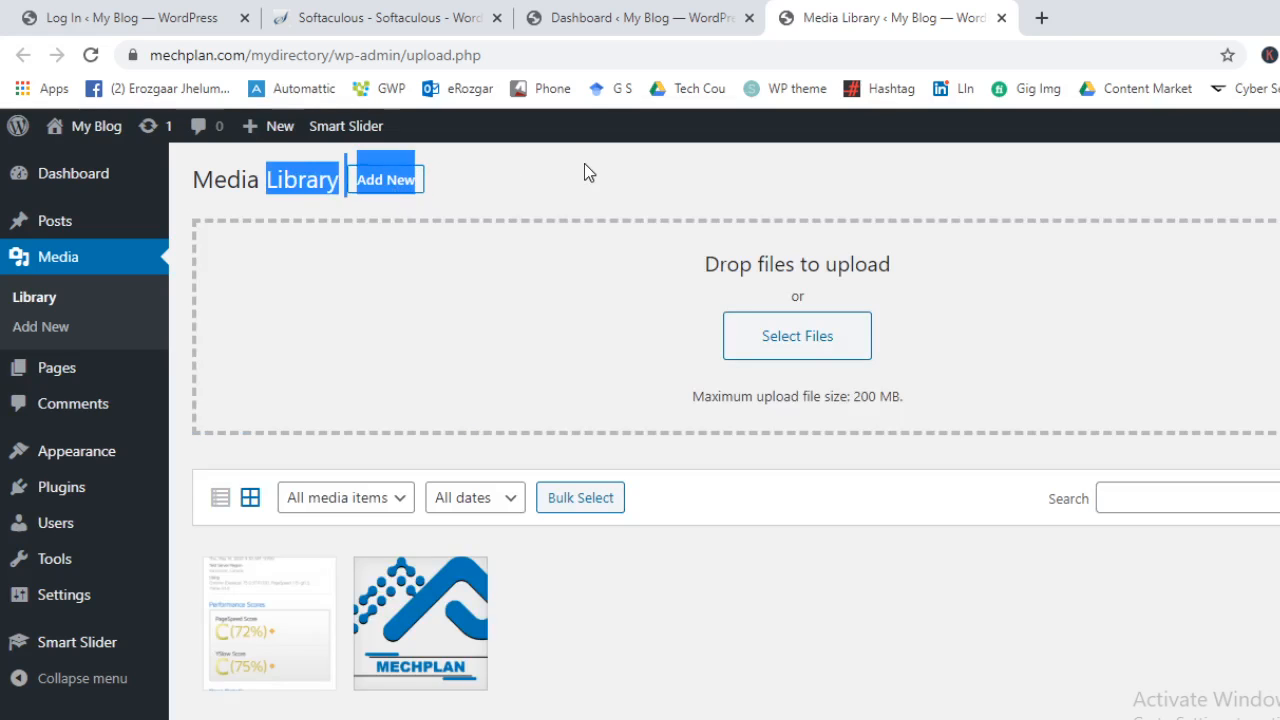
Upload the WhatsApp image from the Downloads folder to the Media Library
left_click(584, 165)
left_click(811, 358)
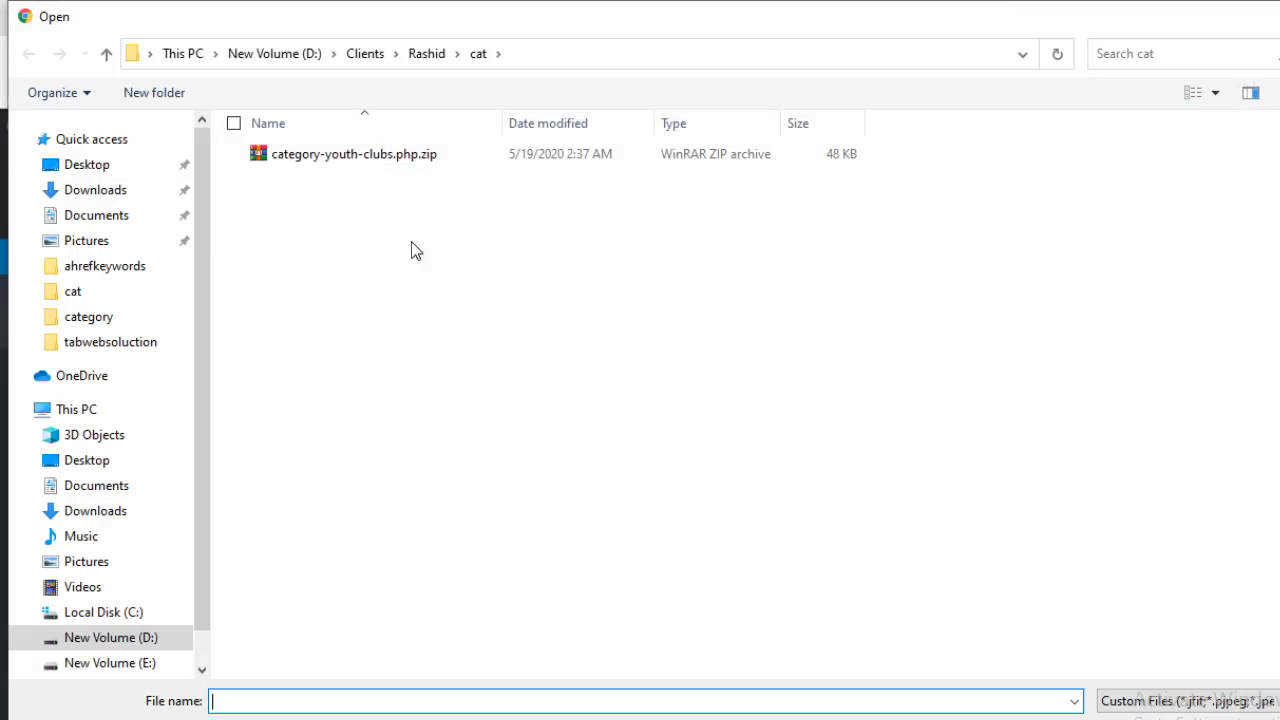
left_click(104, 189)
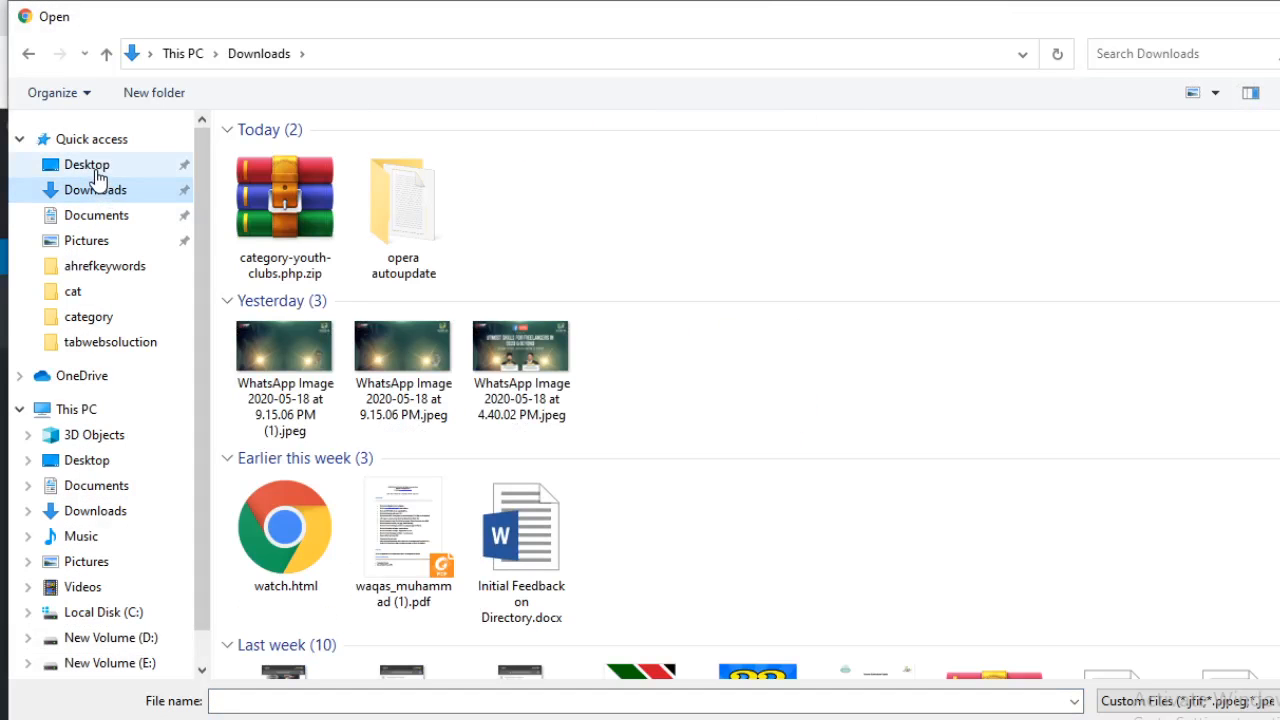
scroll(337, 364, "down", 10)
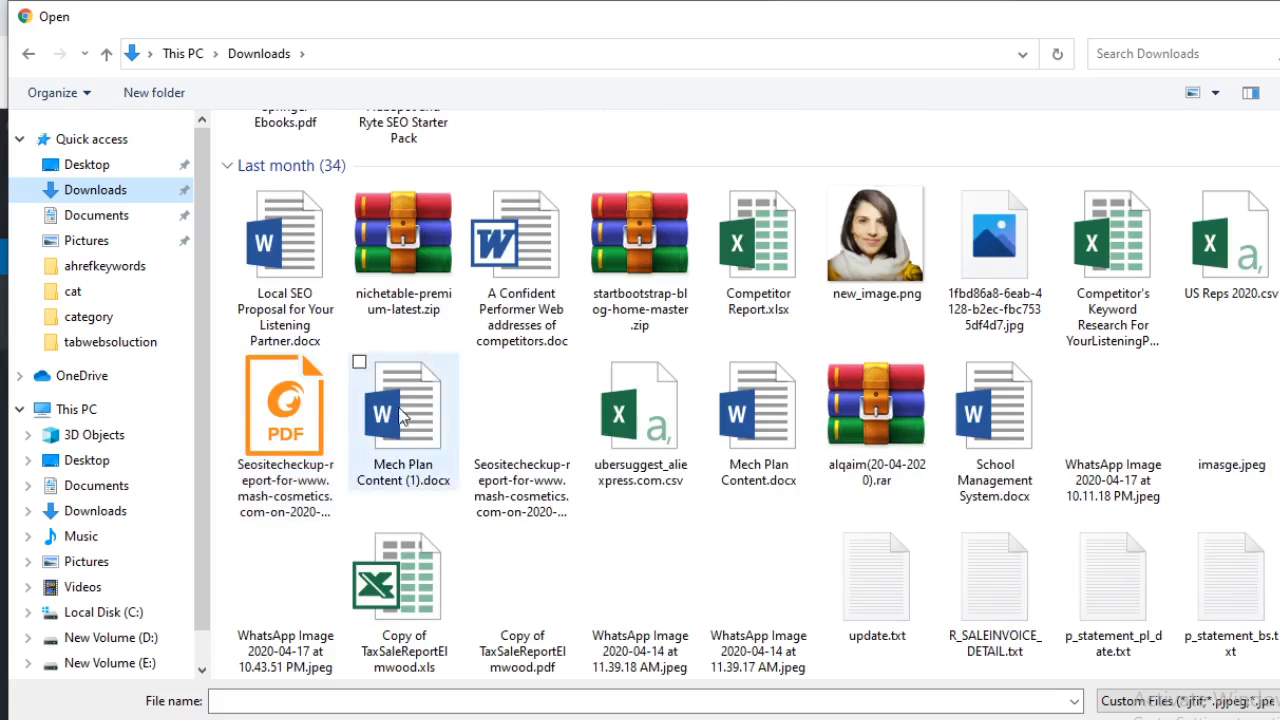
scroll(728, 469, "up", 6)
scroll(600, 450, "up", 5)
double_click(286, 360)
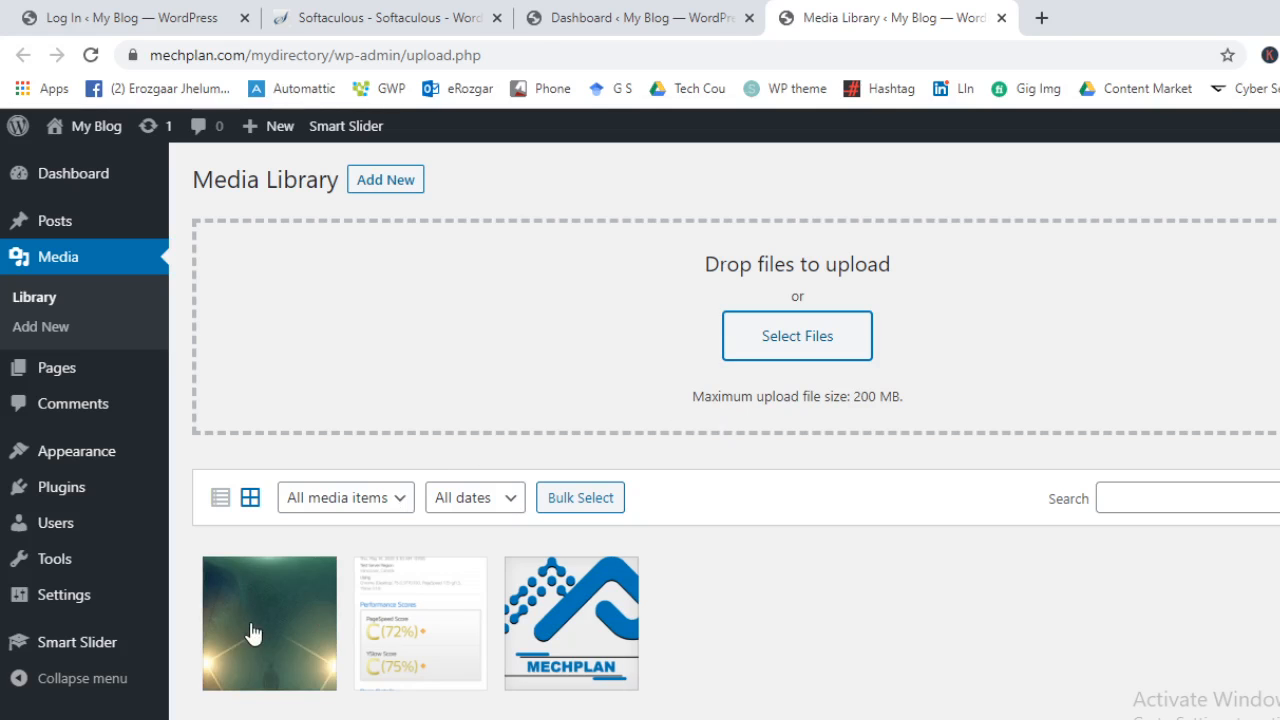
Open the uploaded WhatsApp image's details and launch its image editor
left_click(256, 626)
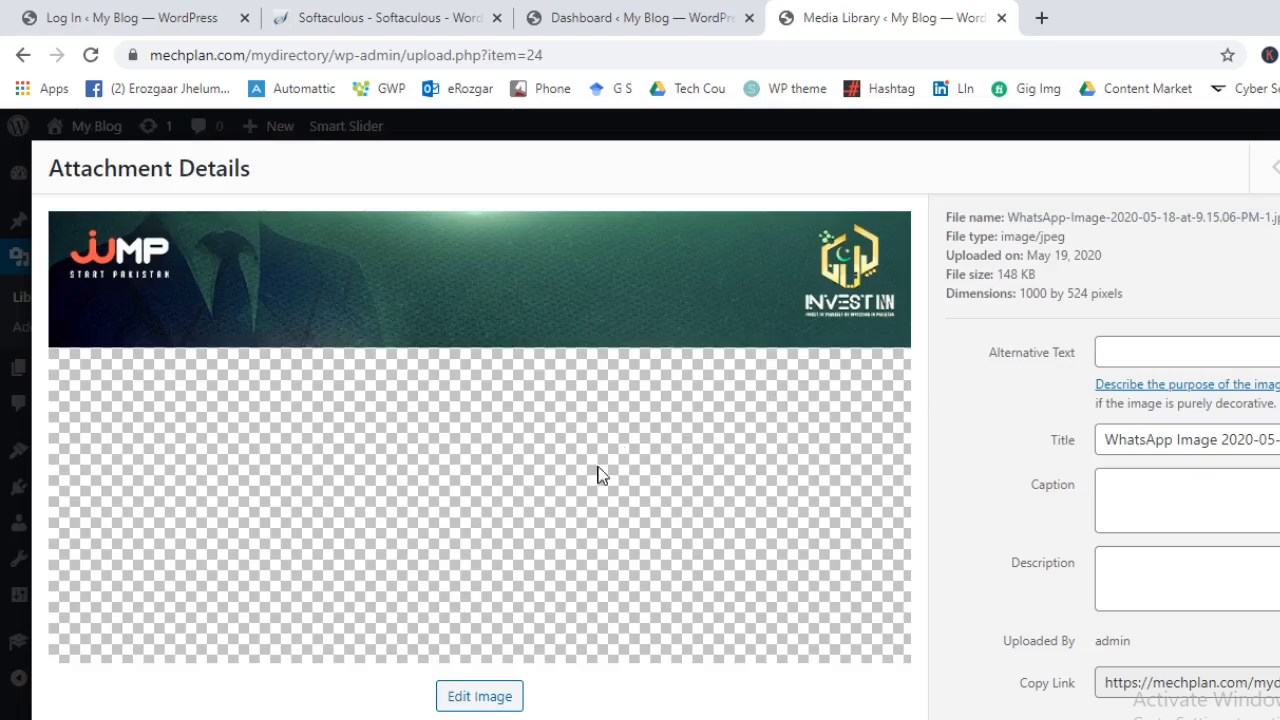
left_click(482, 697)
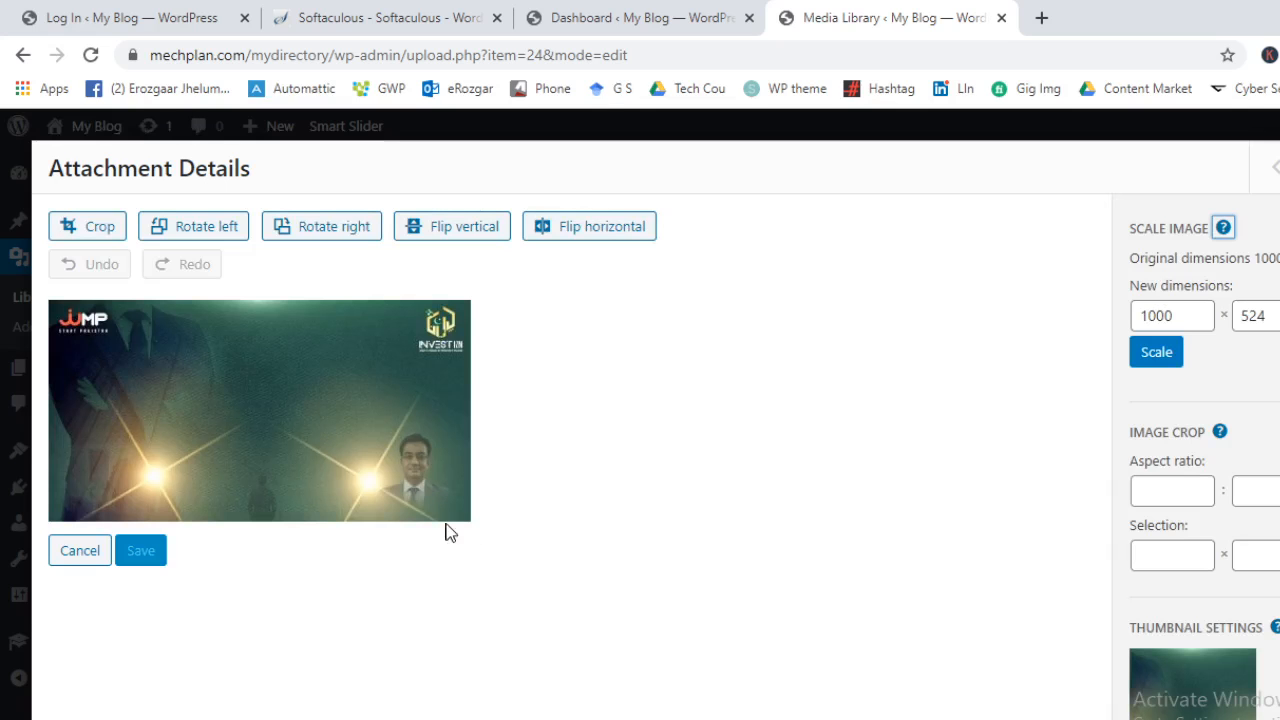
Crop the image to a 655 × 475 area shifted to the right
left_click(80, 228)
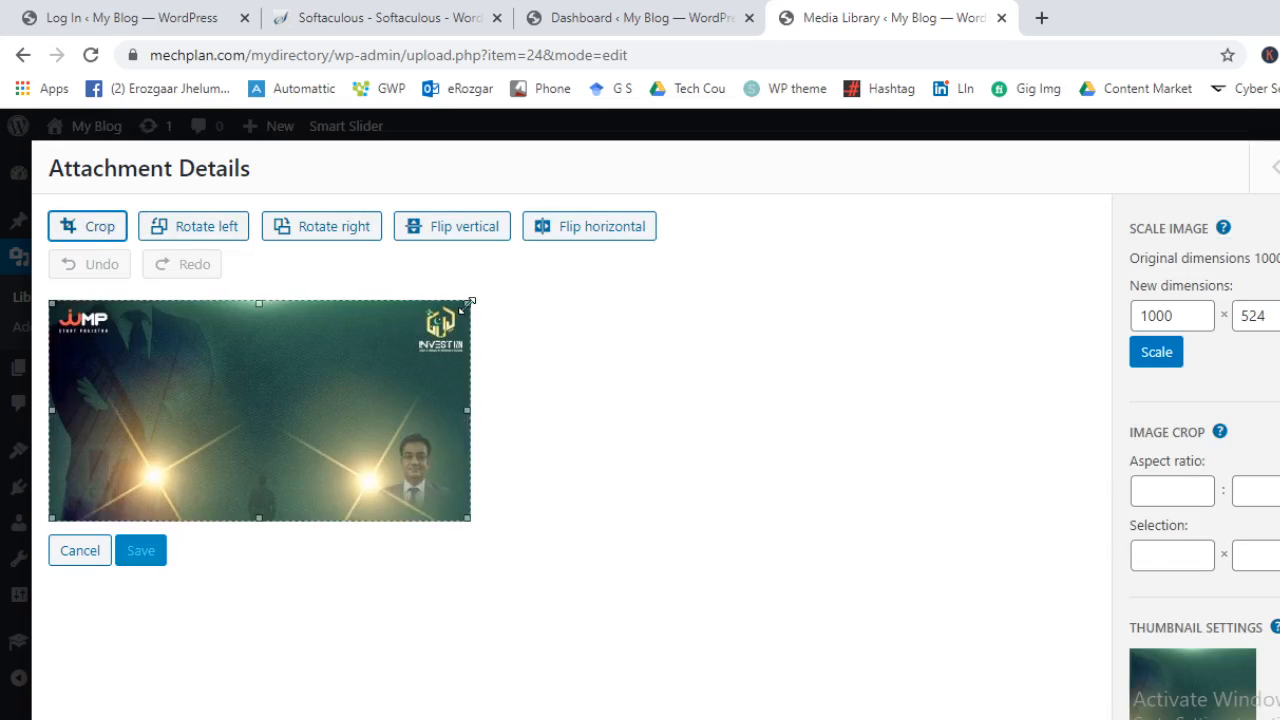
left_click_drag(467, 302, 321, 323)
left_click_drag(134, 382, 182, 381)
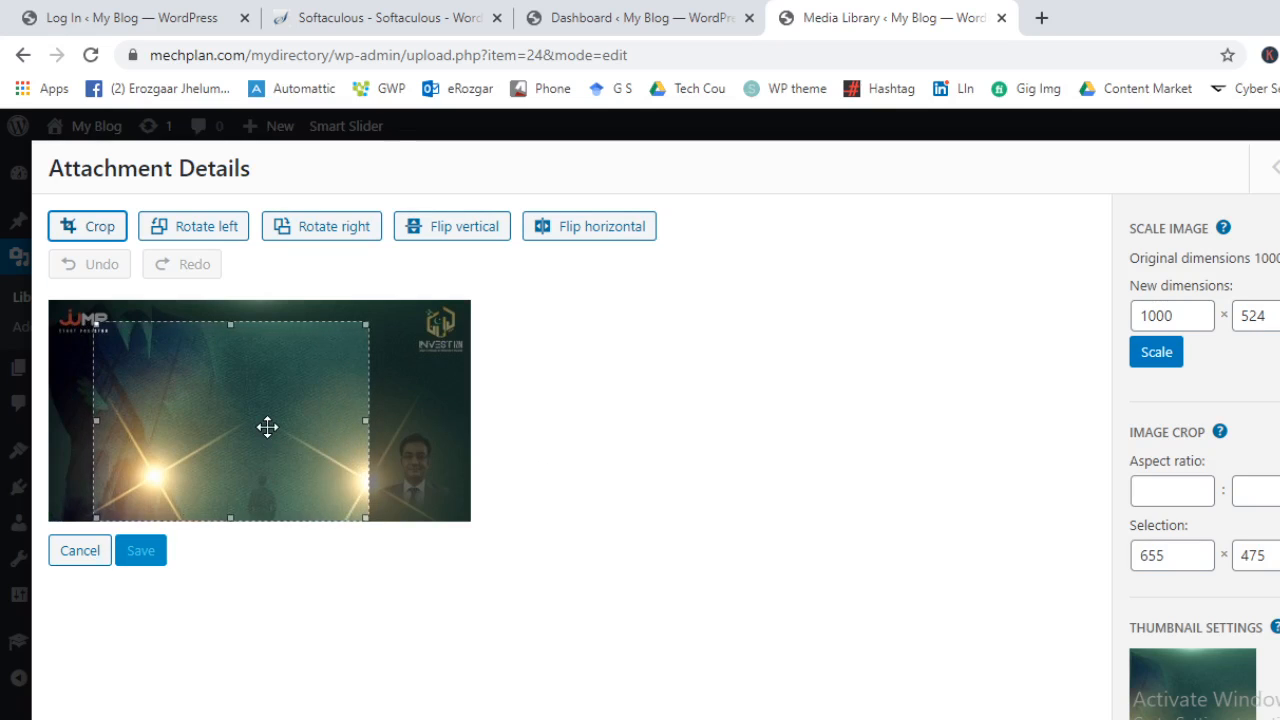
scroll(1137, 523, "down", 2)
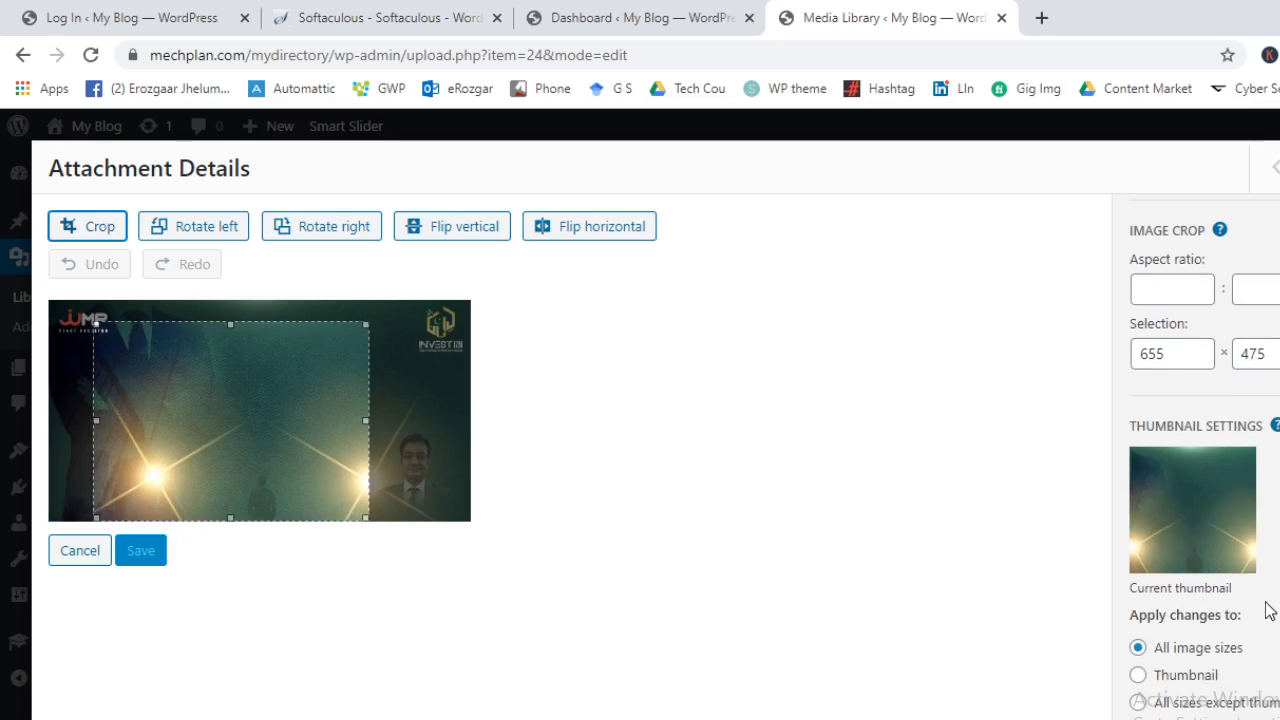
left_click(103, 228)
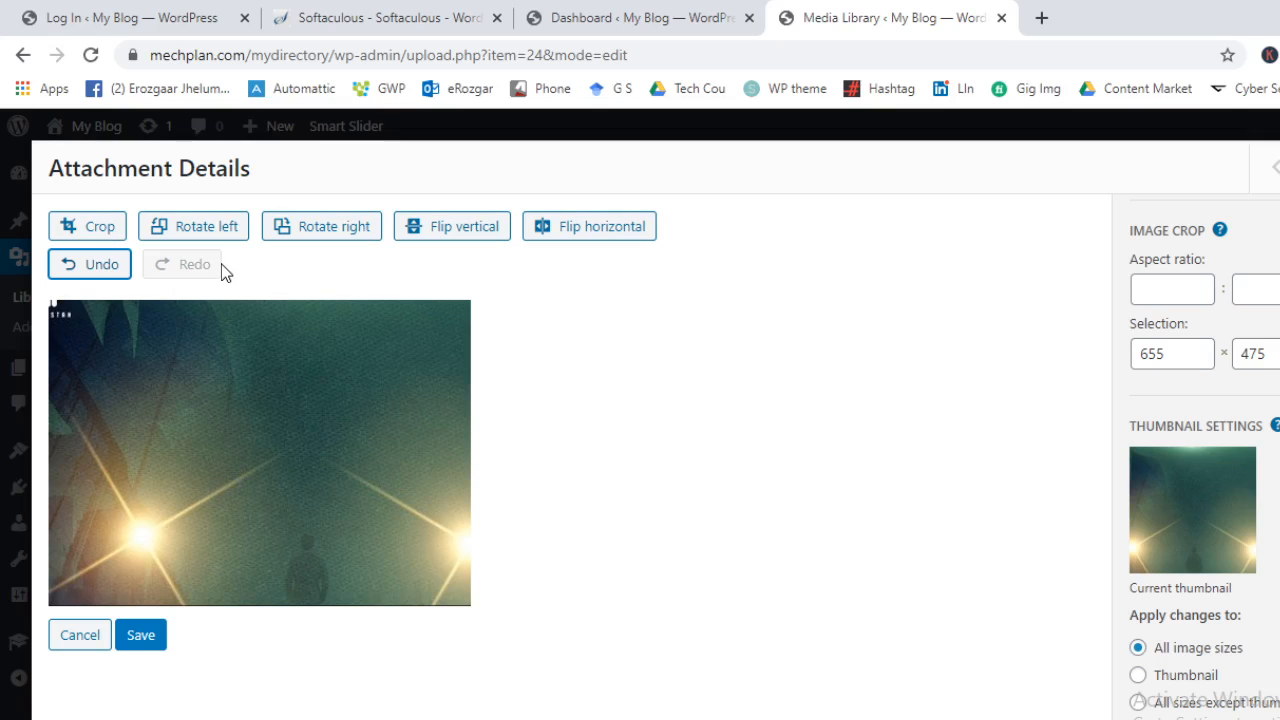
Rotate the image left and right, then flip it vertically and horizontally
left_click(204, 238)
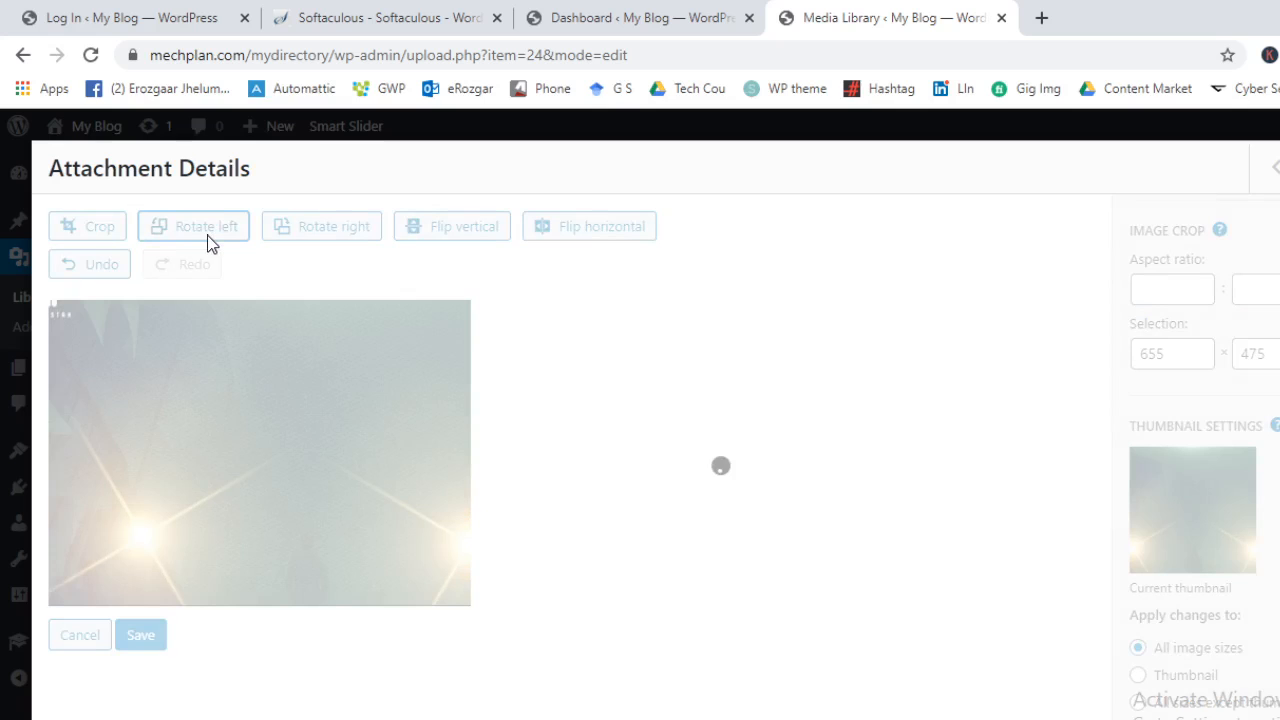
left_click(322, 235)
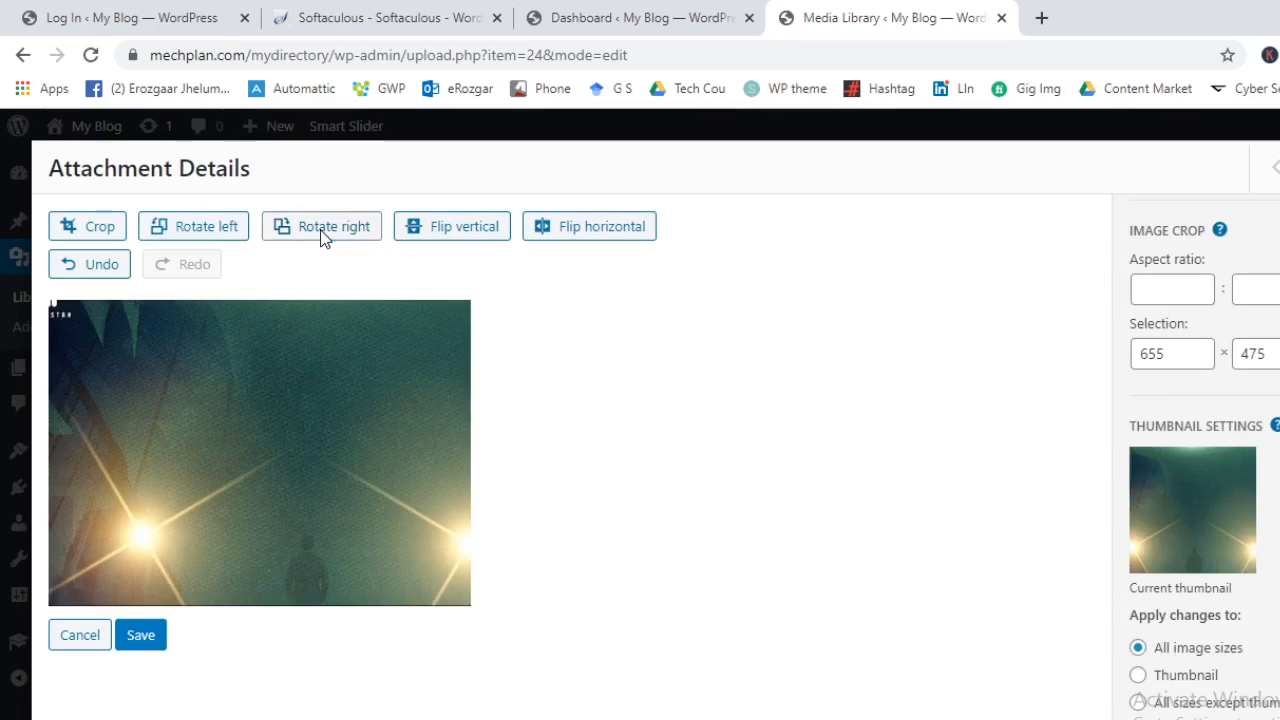
left_click(322, 235)
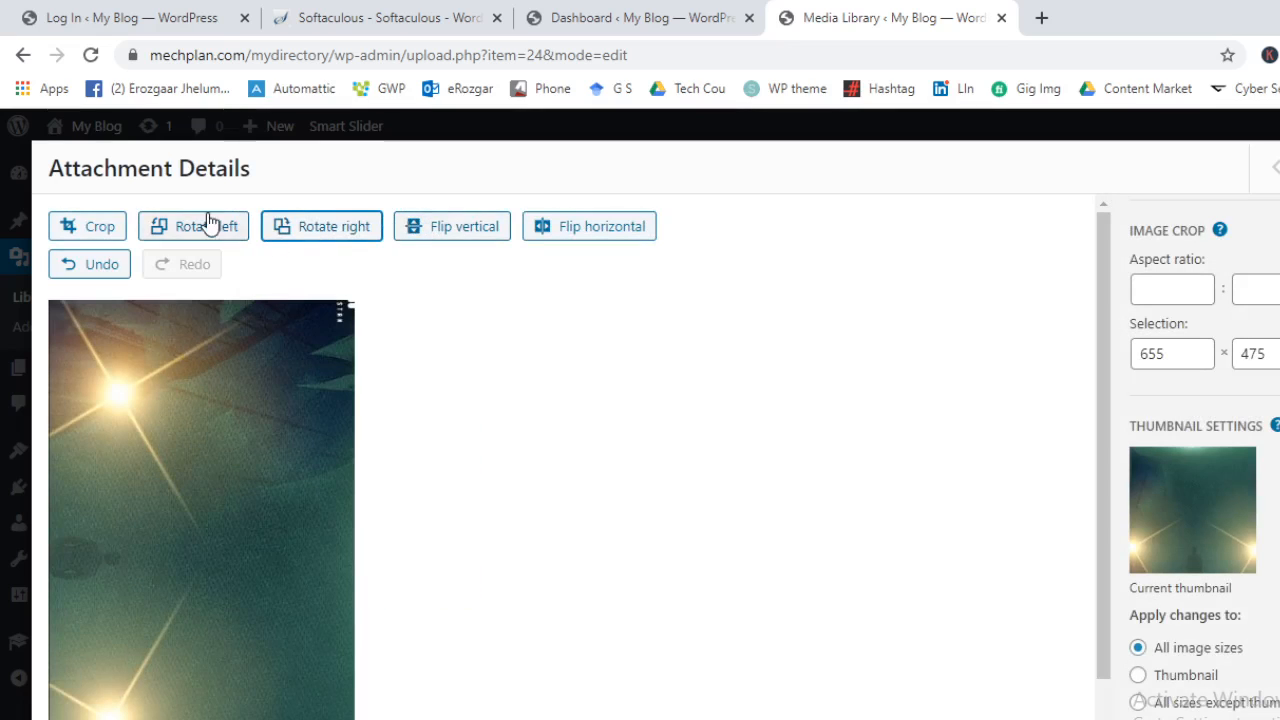
left_click(205, 226)
left_click(446, 225)
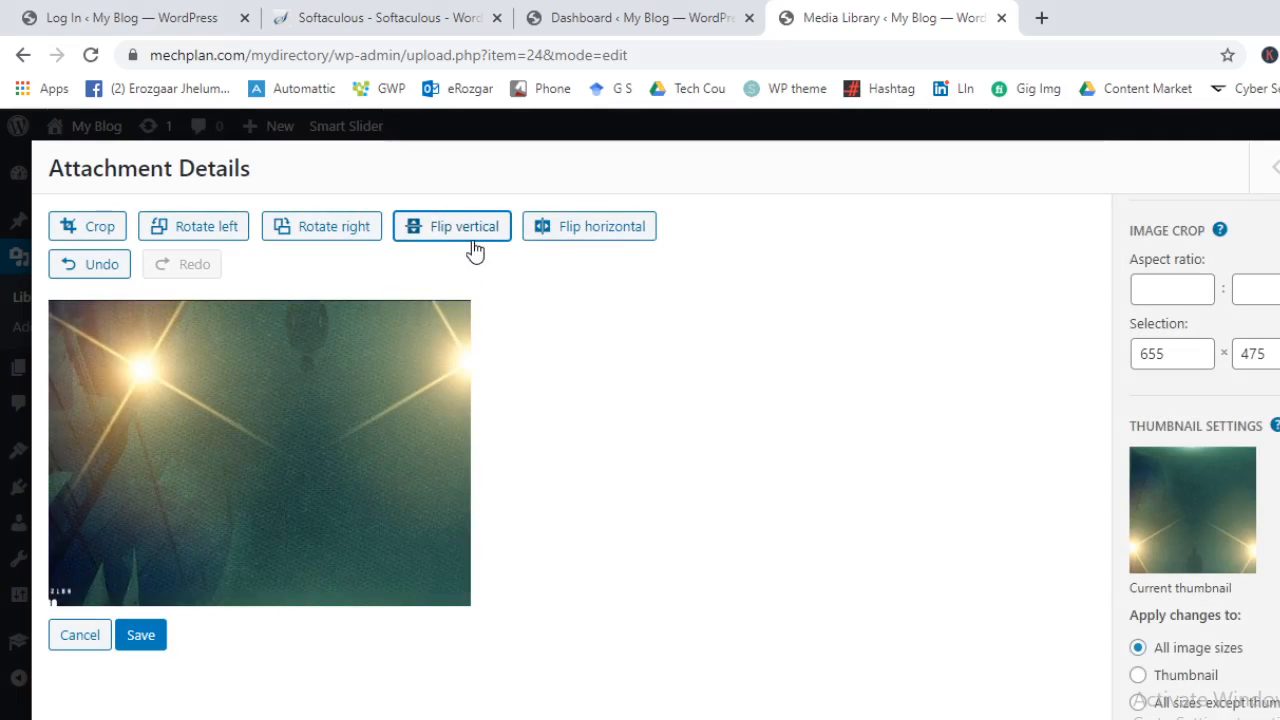
left_click(540, 222)
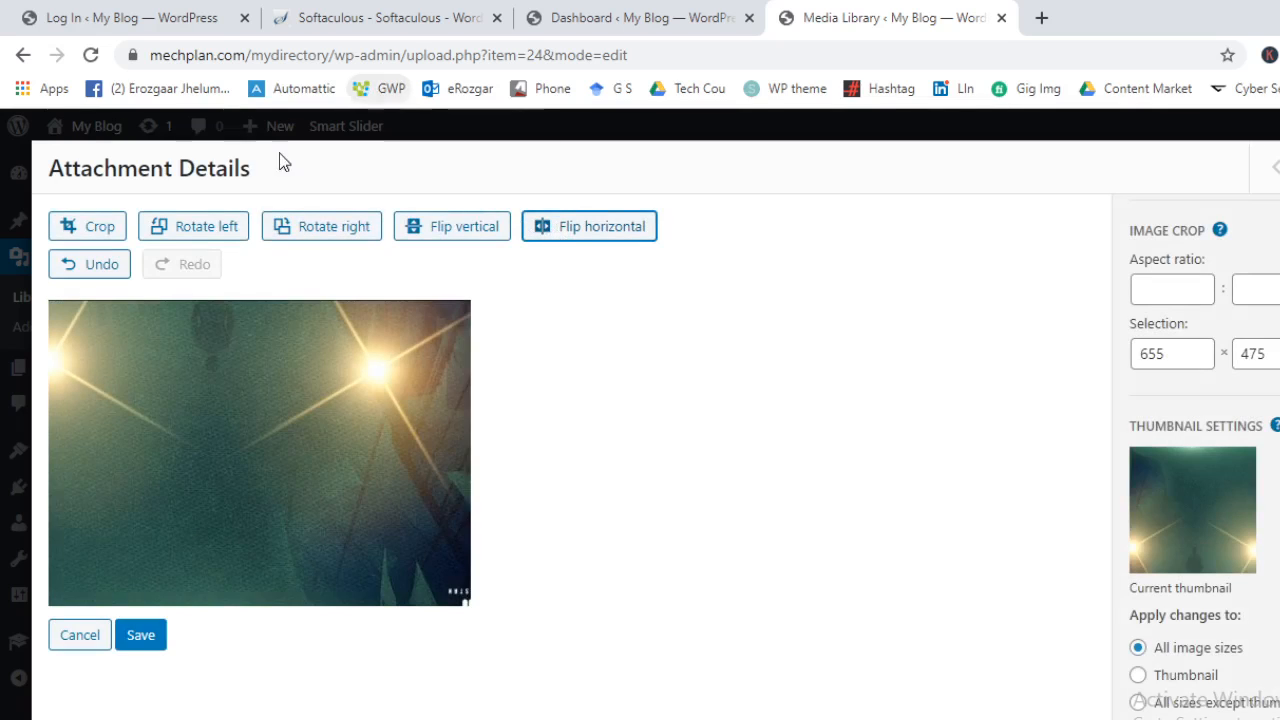
Discard the unsaved image edits and return to the Media Library grid
left_click(78, 643)
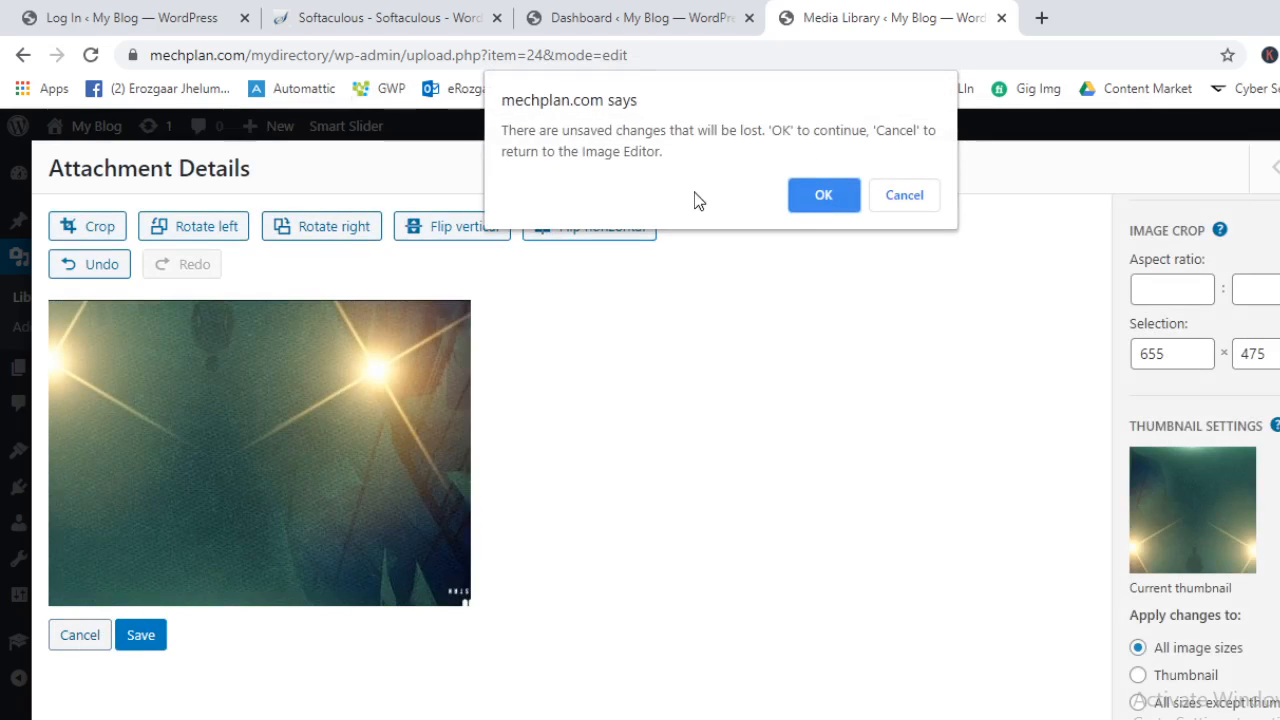
left_click(819, 197)
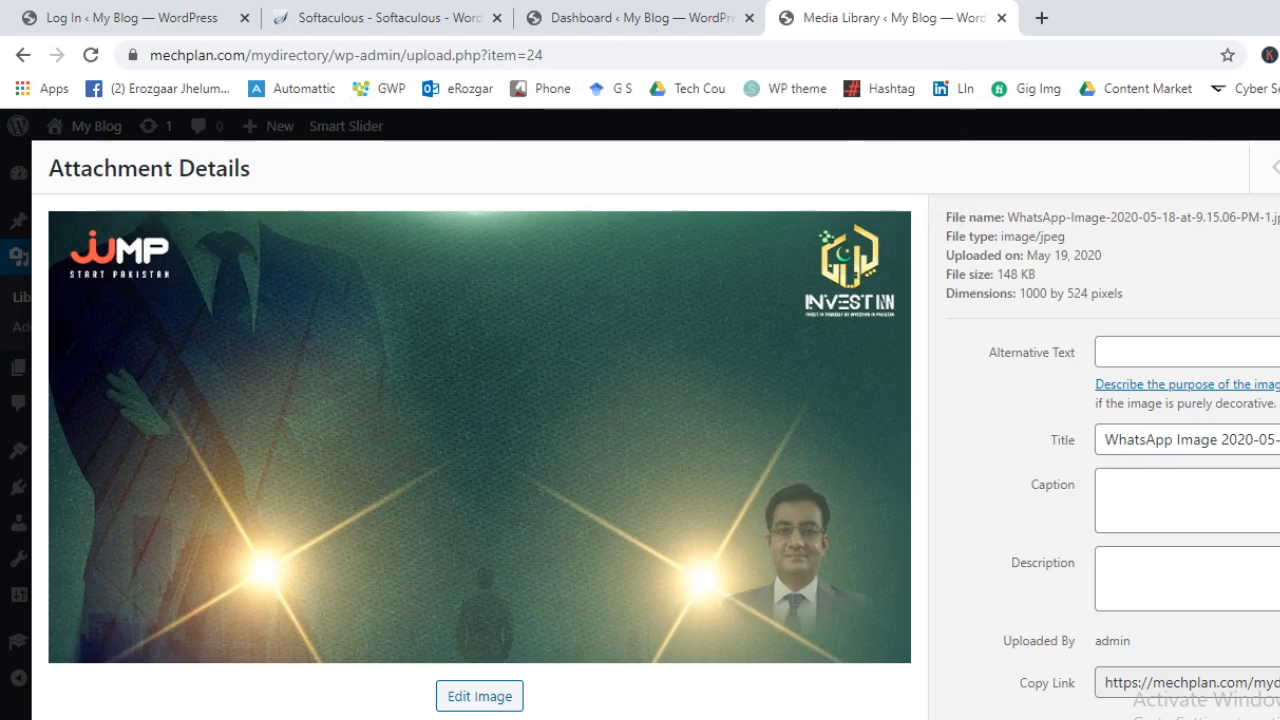
key("Escape")
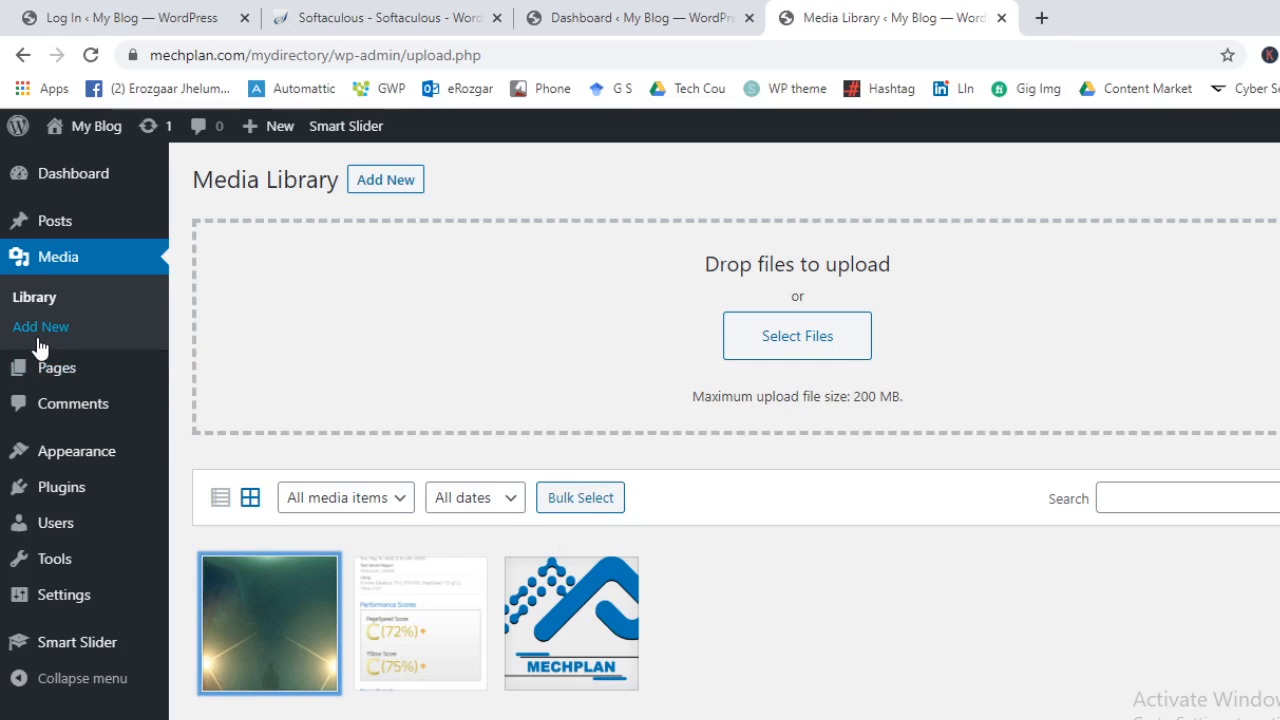
Reload the Media Library, inspect the performance report screenshot's details, then close them and open All Pages
mouse_move(52, 373)
left_click(50, 299)
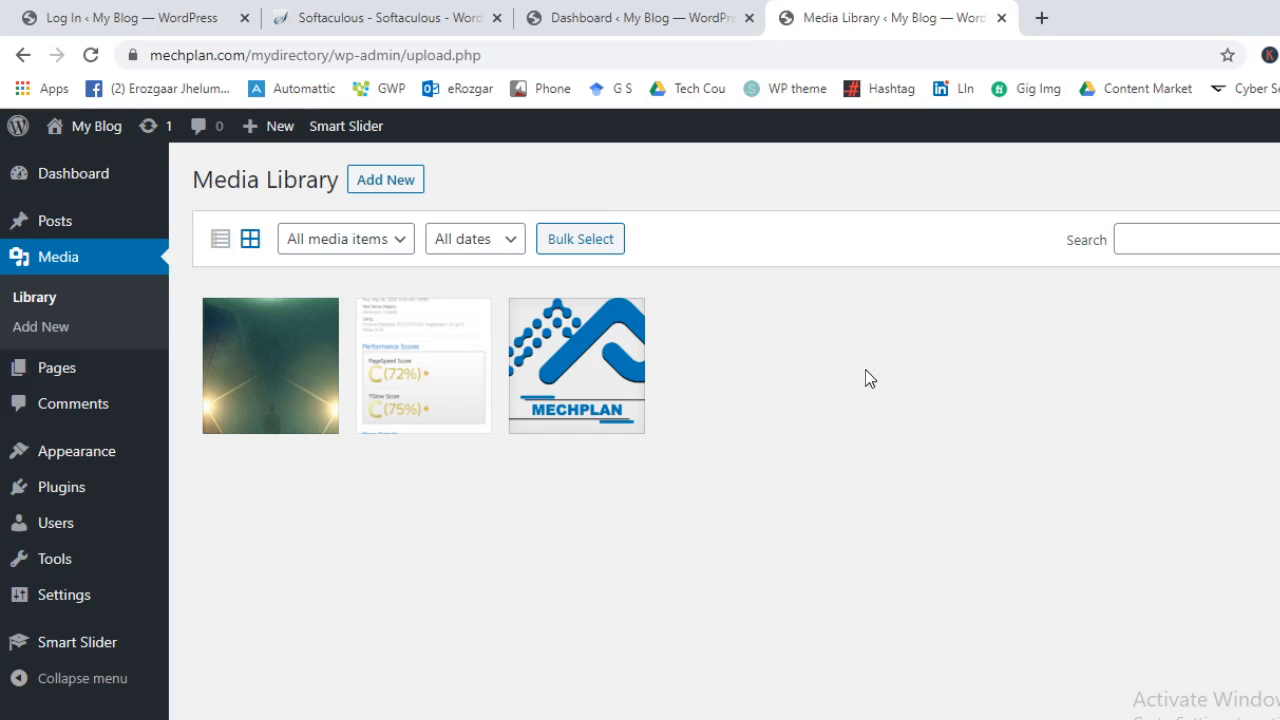
left_click(406, 366)
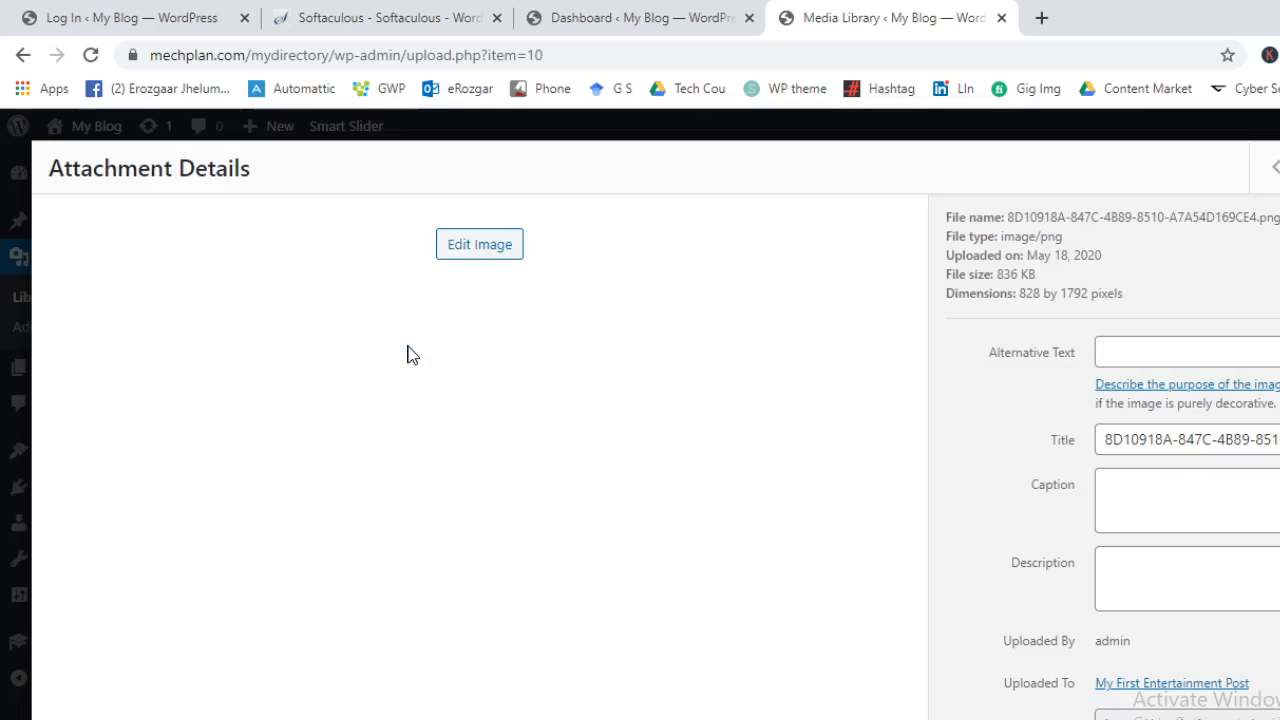
scroll(1078, 527, "down", 1)
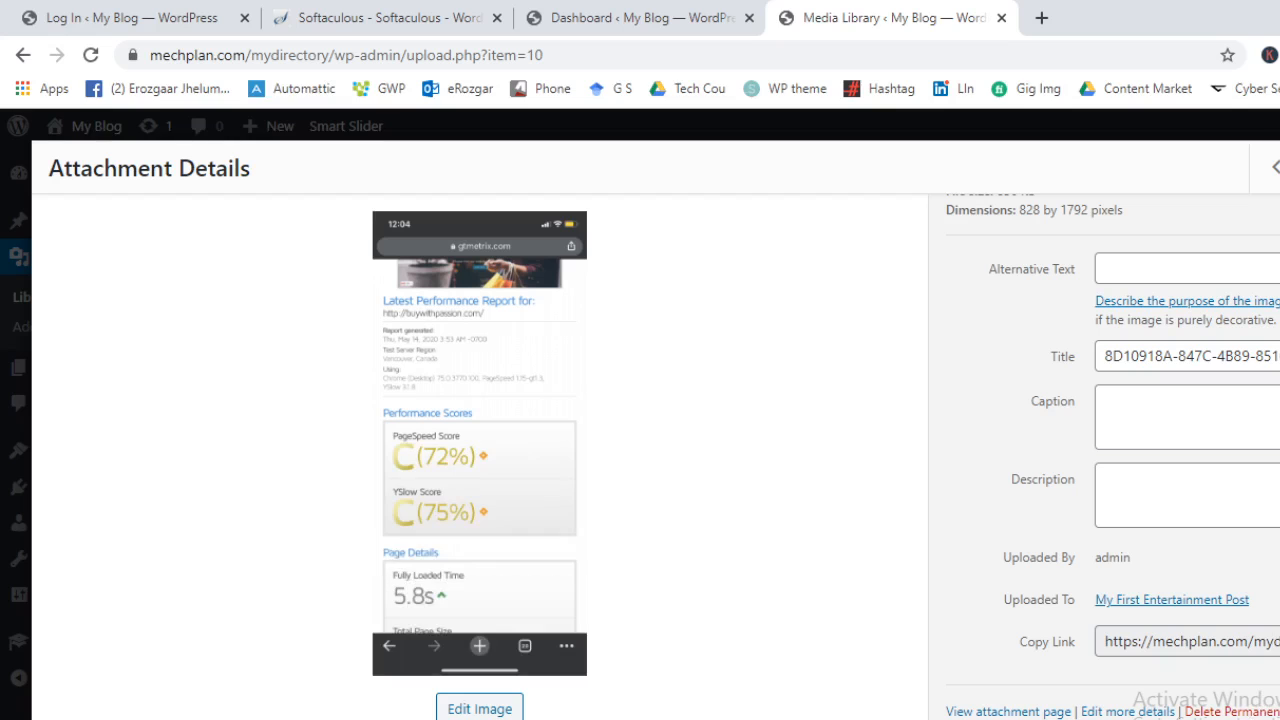
left_click_drag(1206, 712, 942, 712)
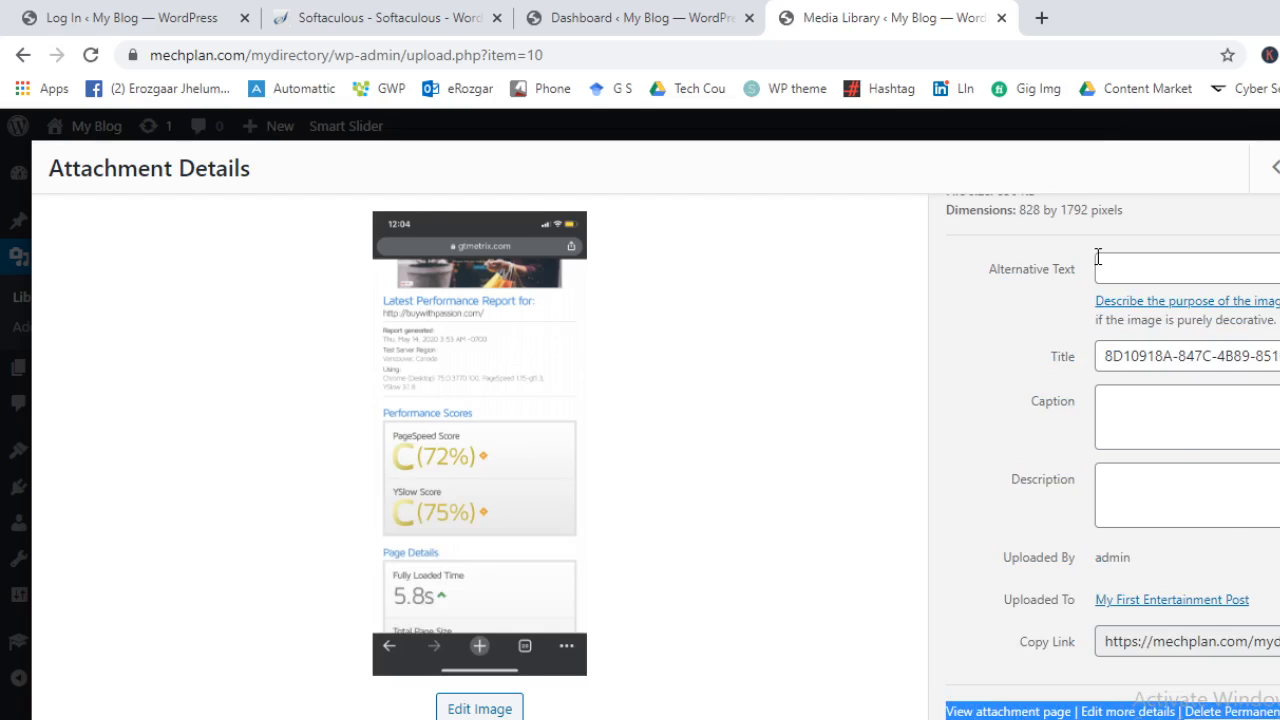
left_click(1049, 134)
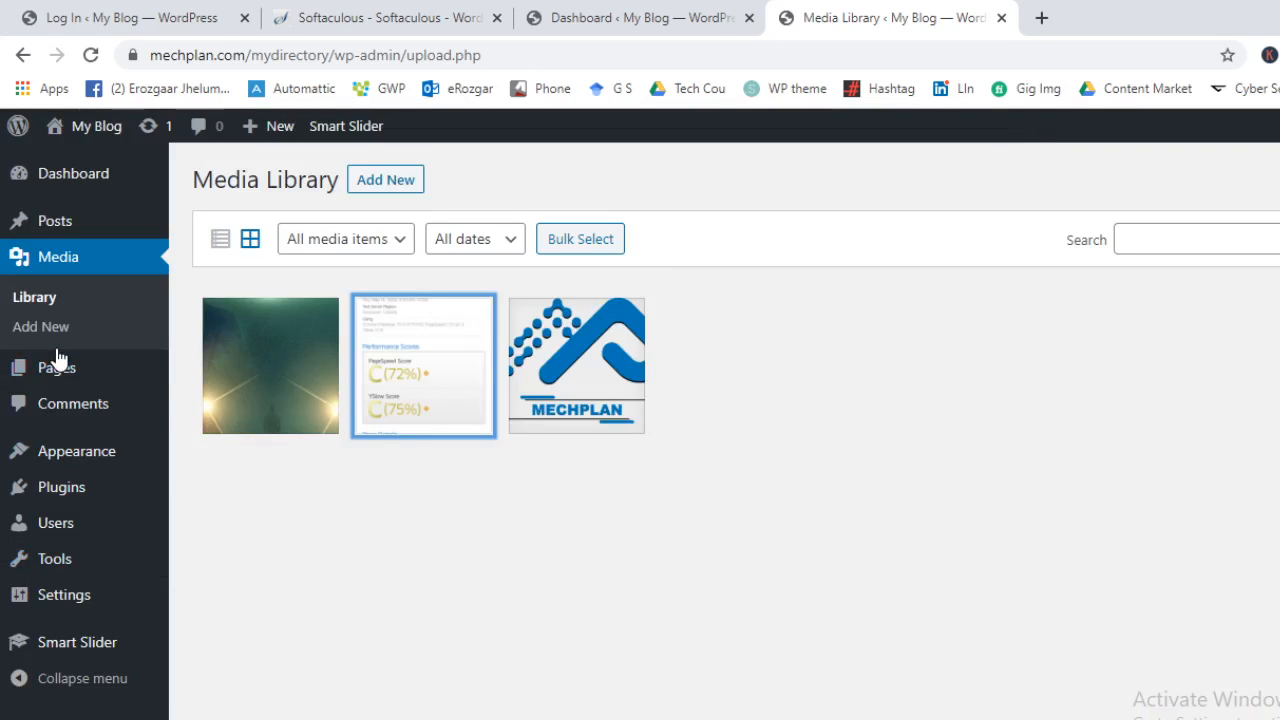
left_click(79, 384)
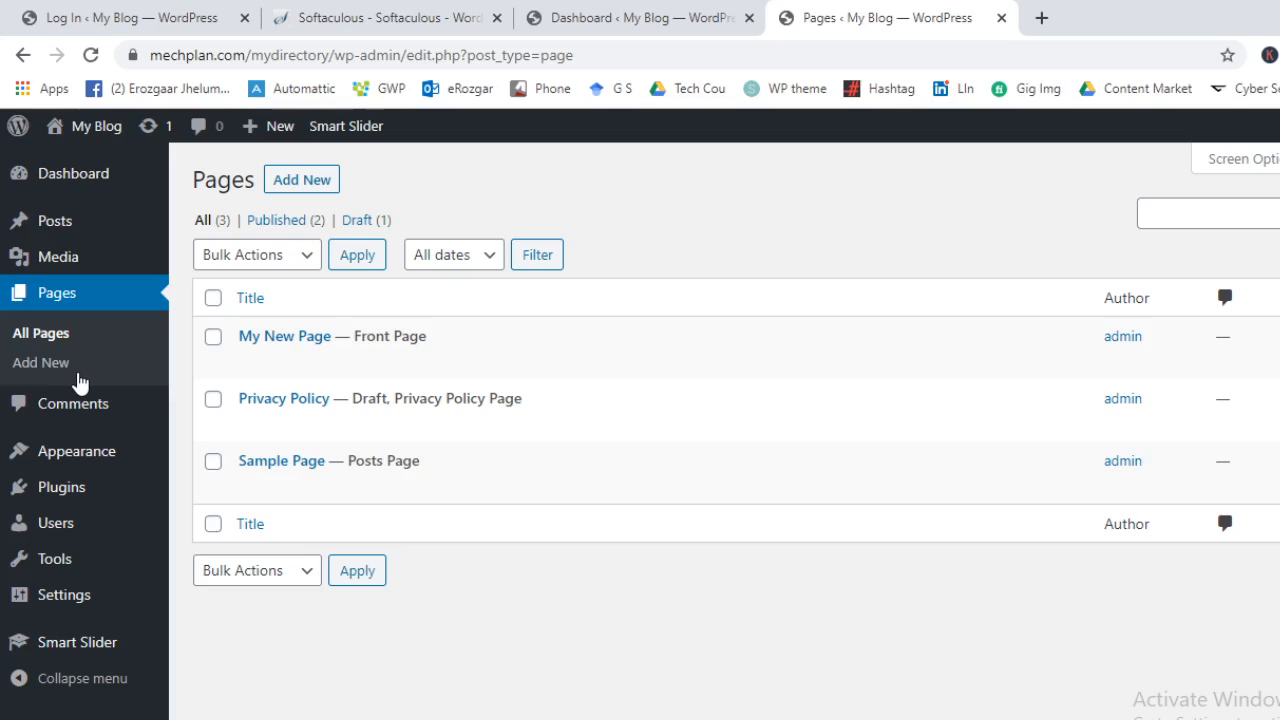
Open a blank Add New Page editor in its own tab, then start a new tab typing 'software company'
middle_click(302, 180)
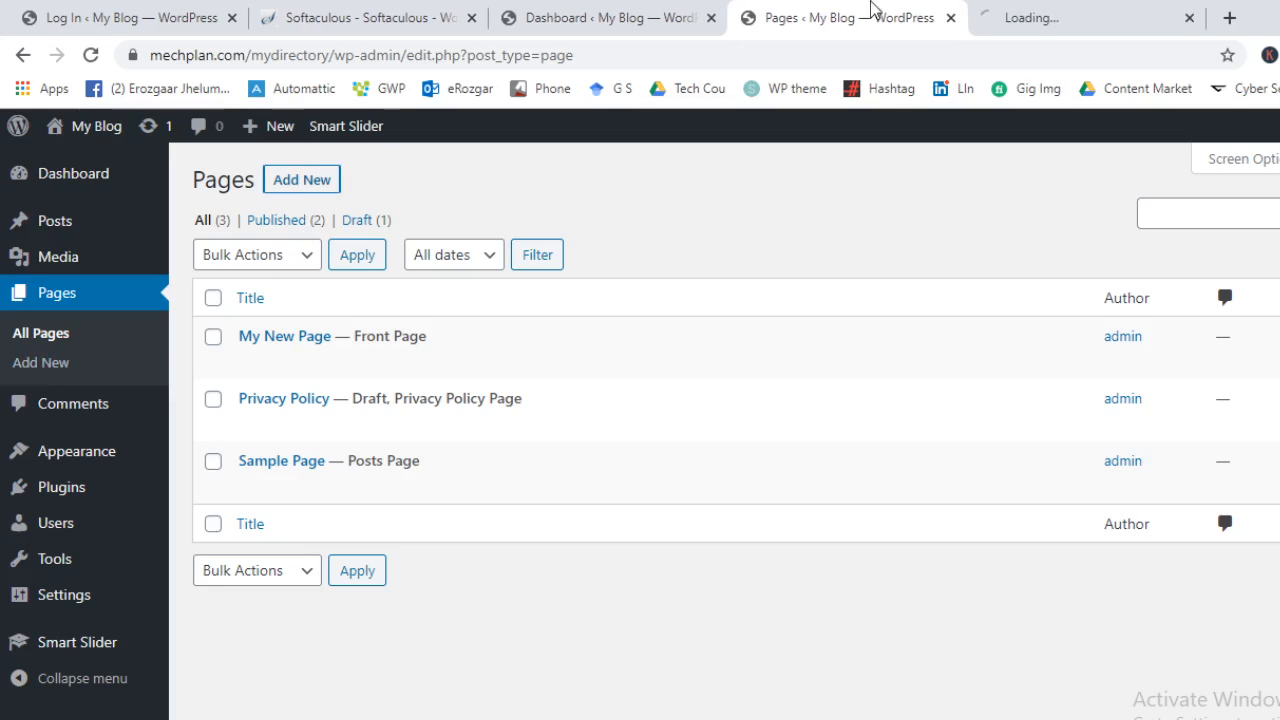
left_click(1058, 10)
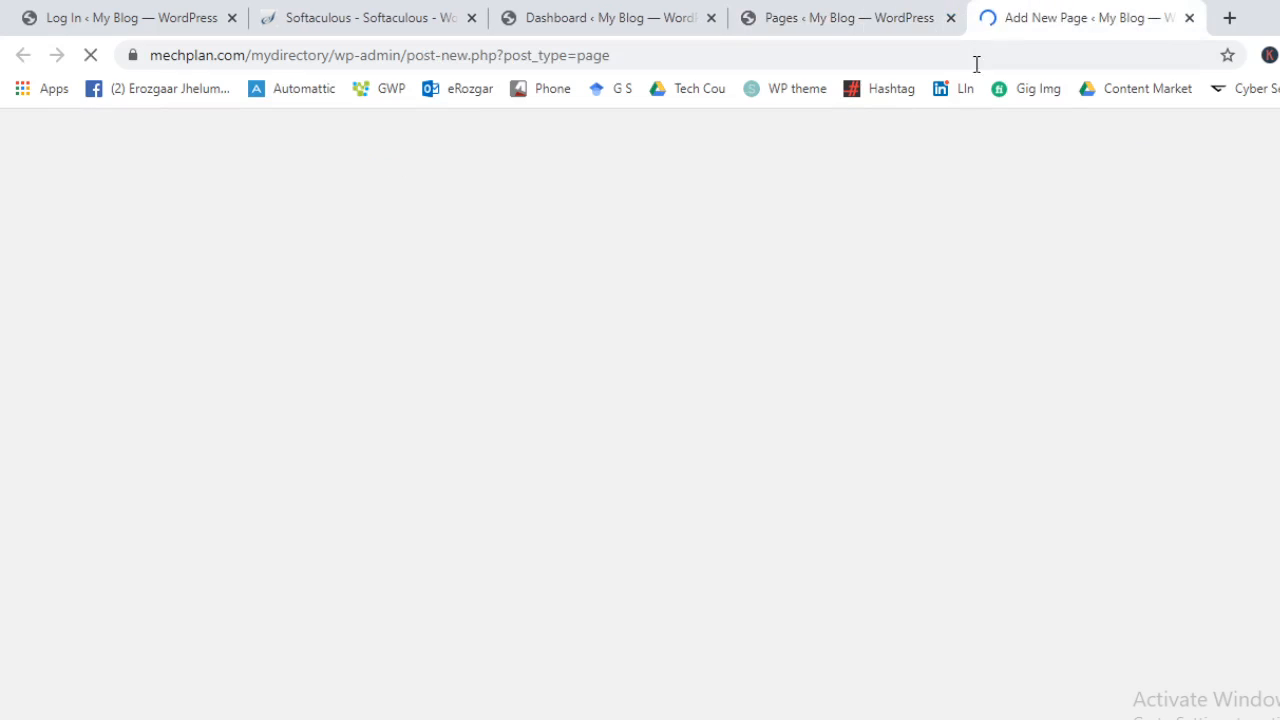
left_click(1224, 18)
type("soft")
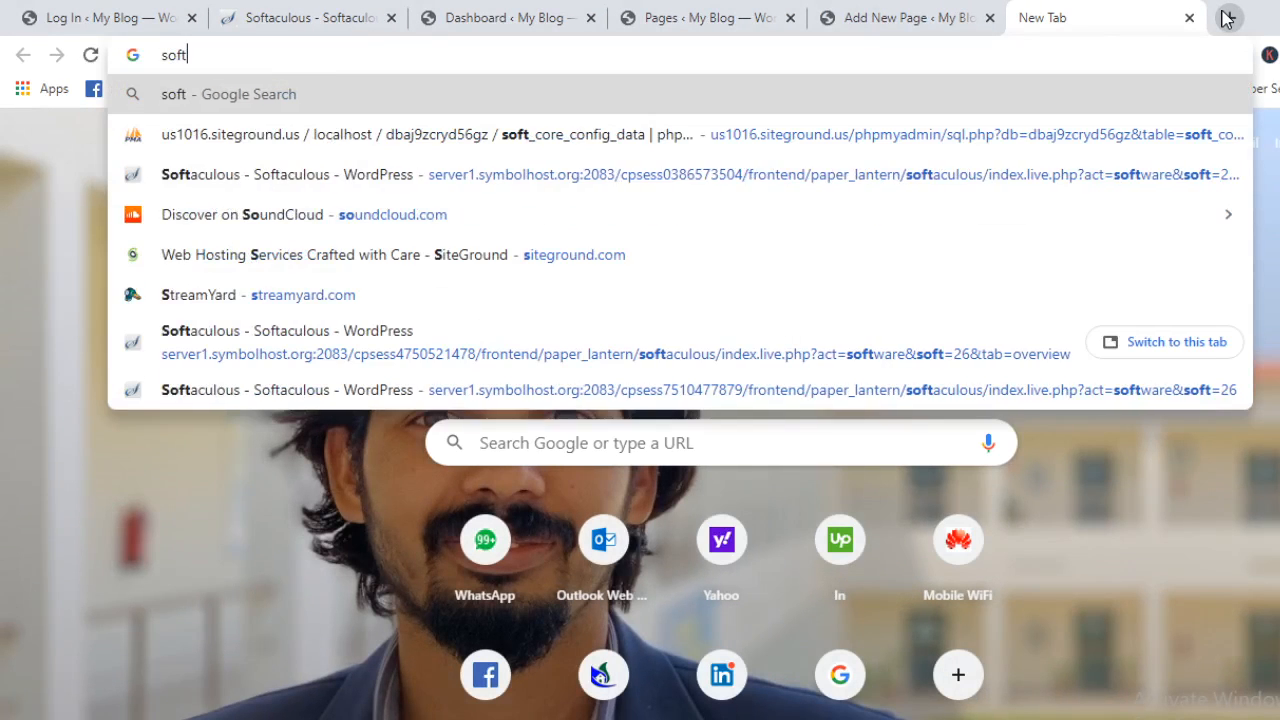
type("ware company")
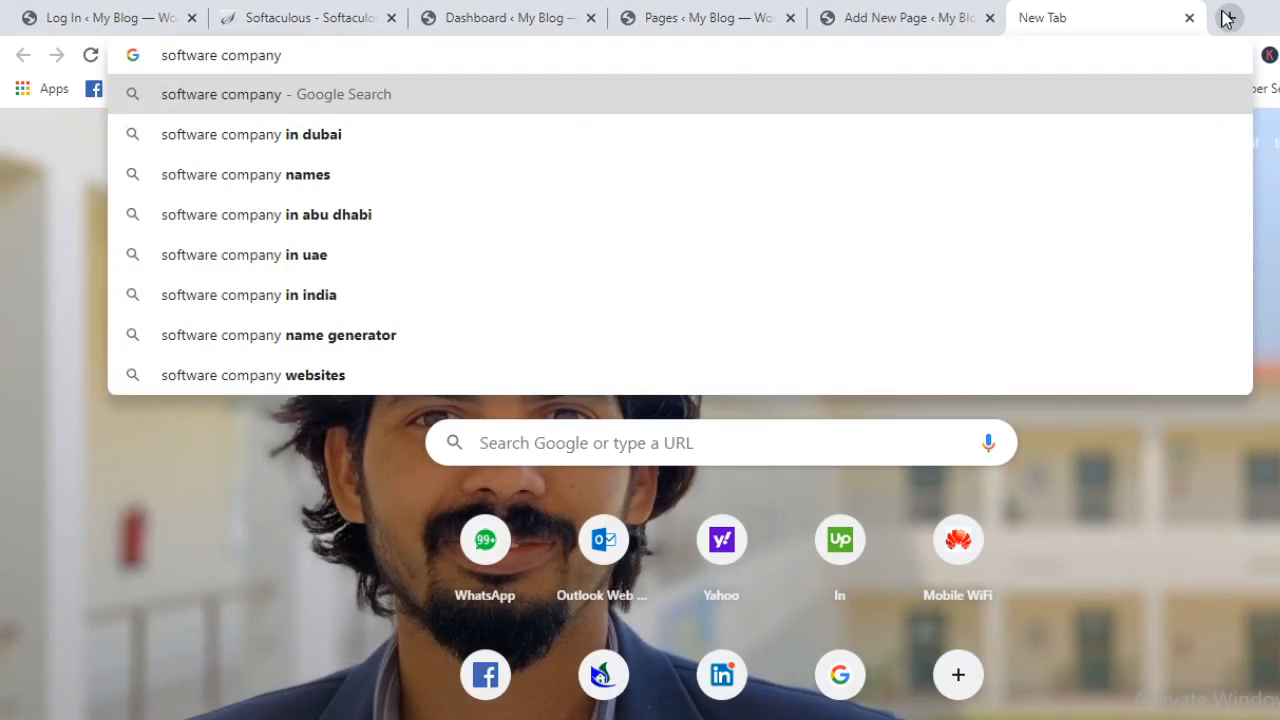
Search Google for 'software company in dubai' and preview the GoodFirms result in a new tab
key("Down")
key("Return")
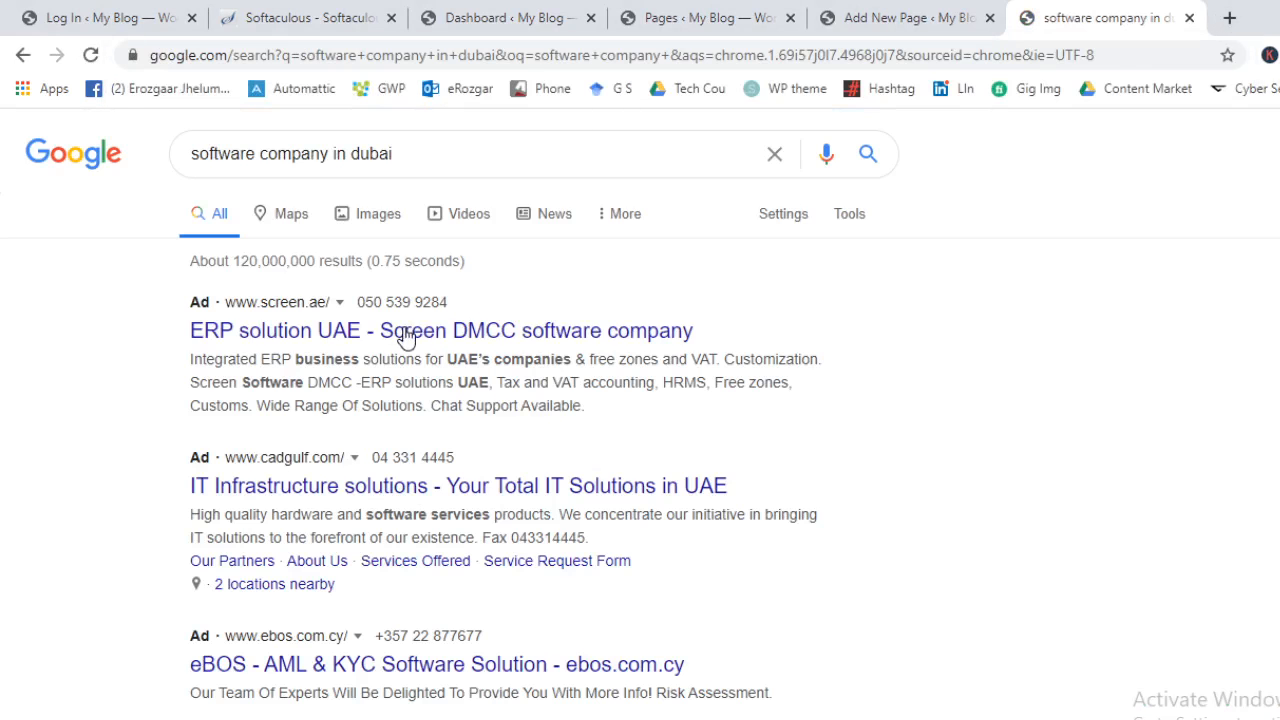
scroll(405, 338, "down", 15)
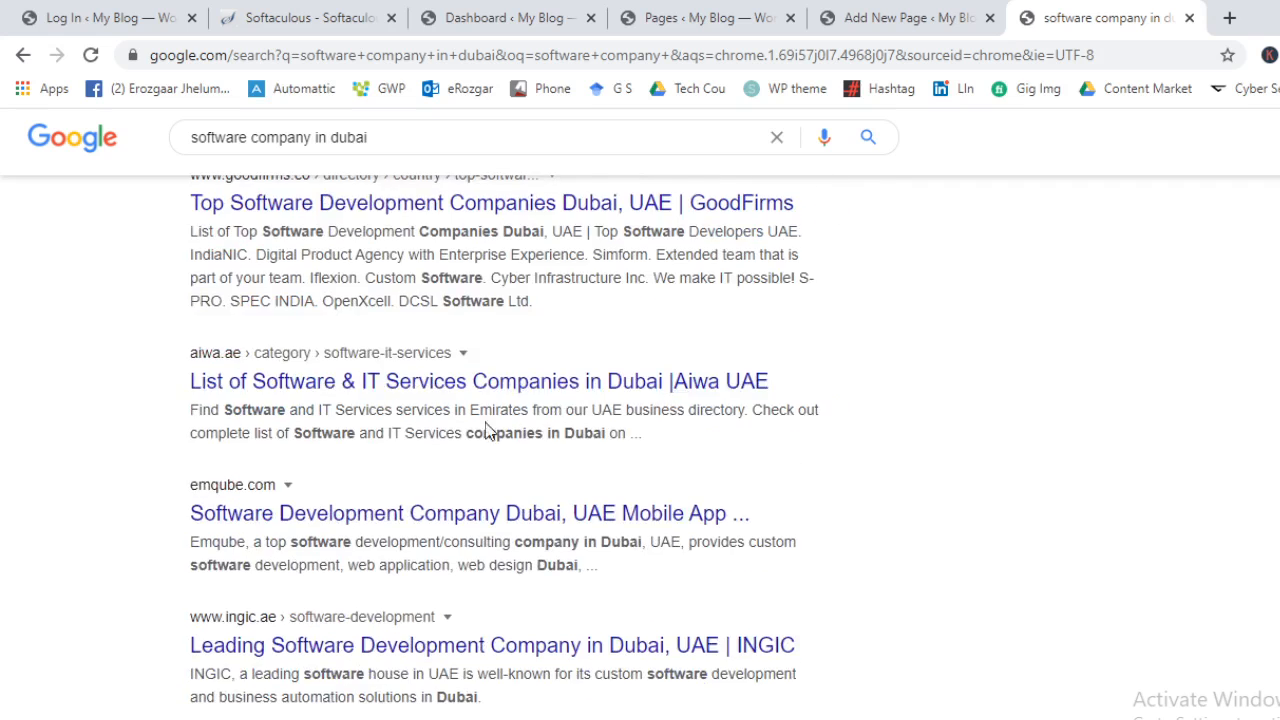
scroll(420, 300, "up", 1)
middle_click(400, 308)
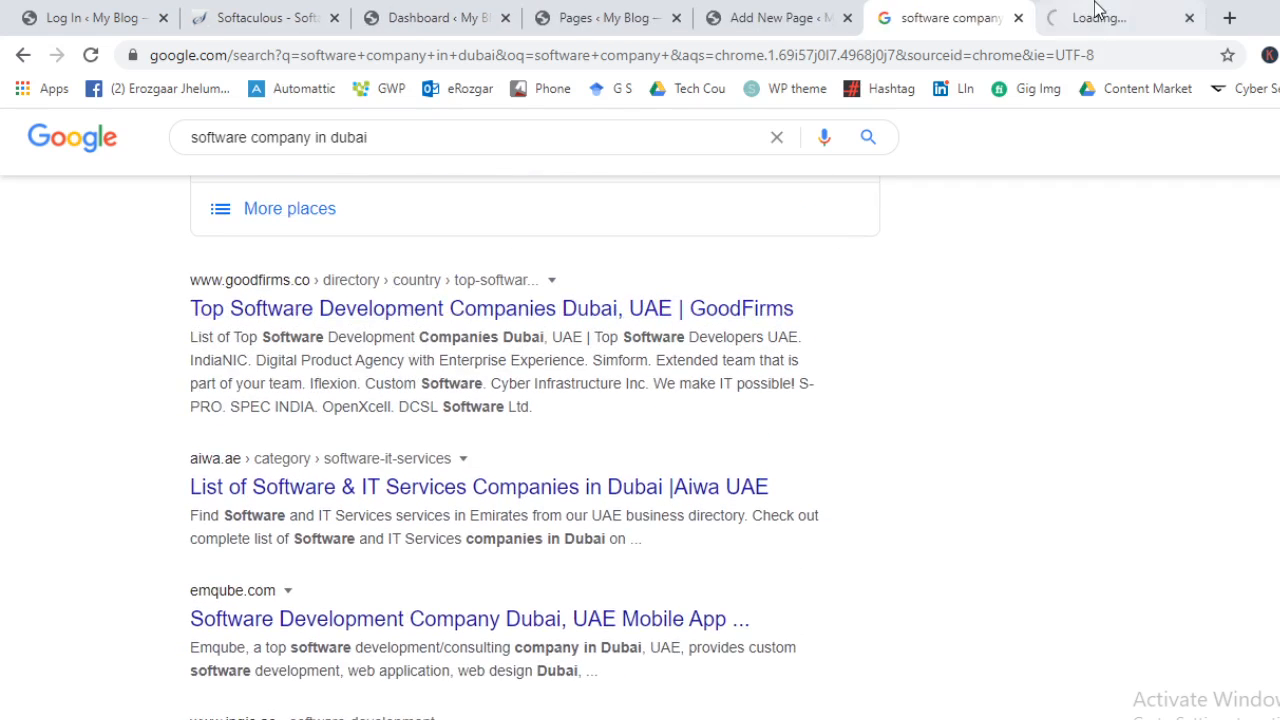
left_click(1097, 12)
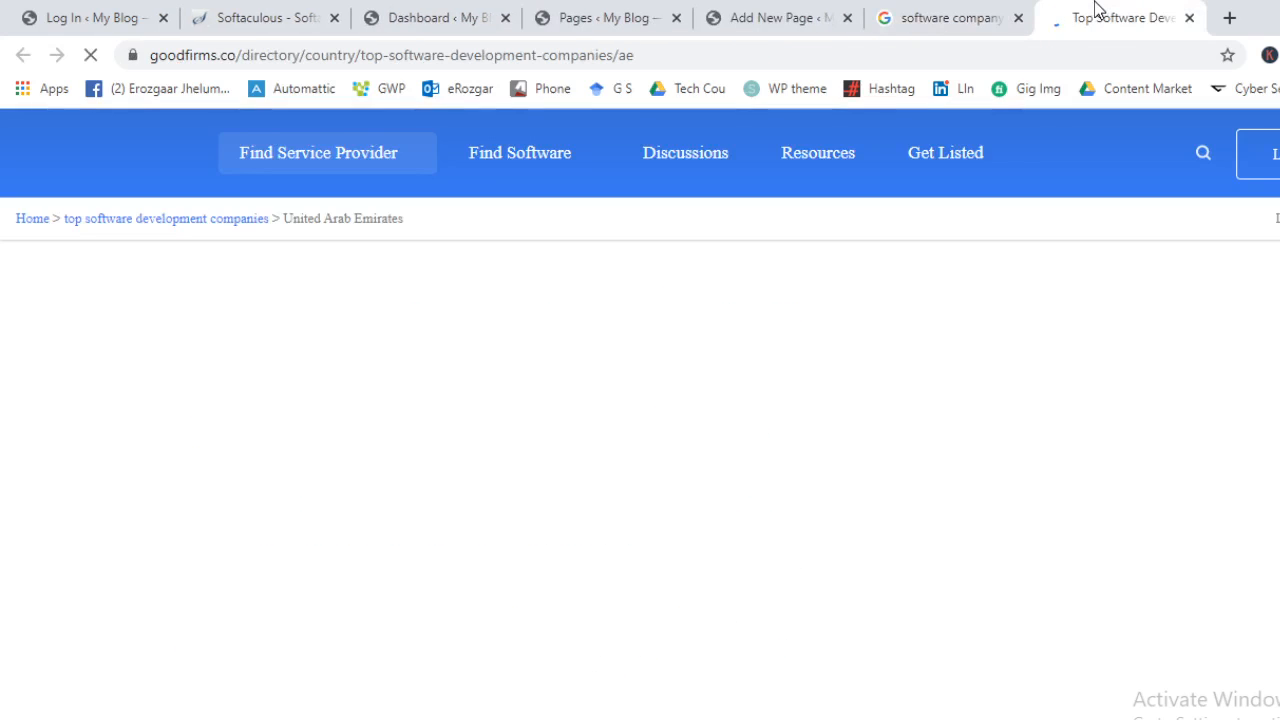
scroll(996, 517, "down", 4)
scroll(996, 517, "down", 5)
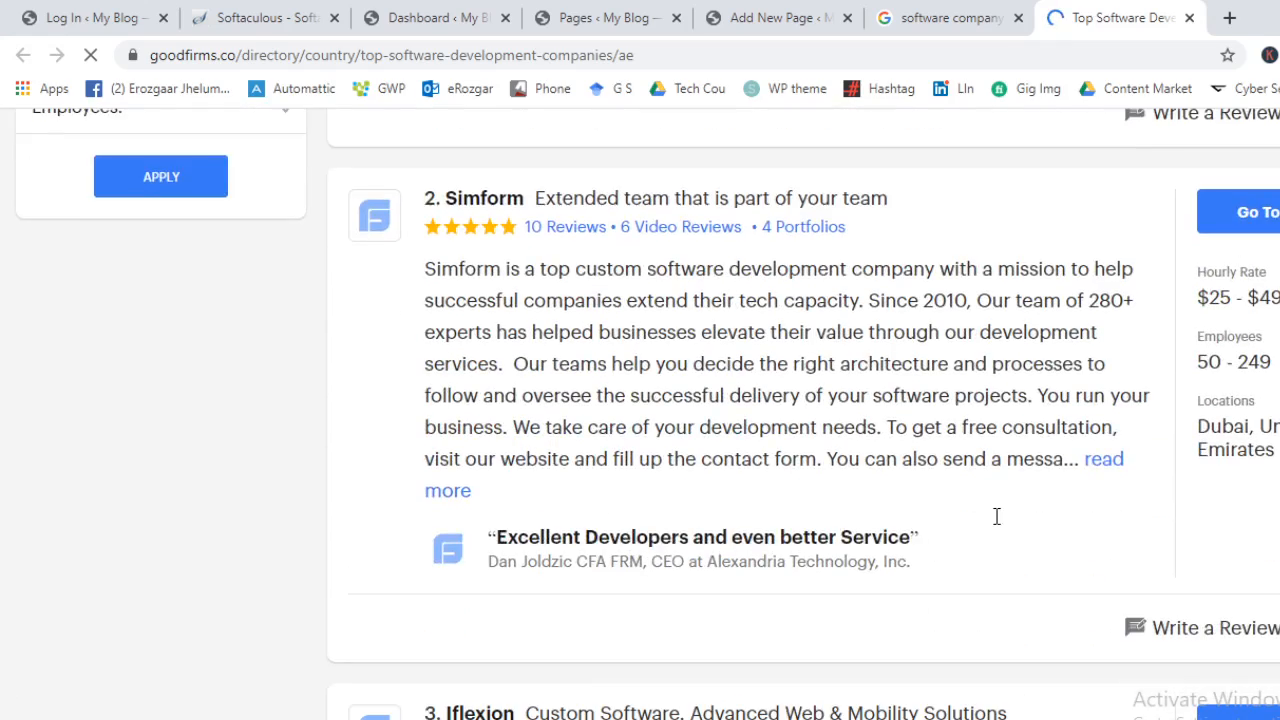
scroll(994, 514, "up", 5)
key("ctrl+Page_Up")
Go to the tapwebsolutions.com website from the address bar
triple_click(449, 147)
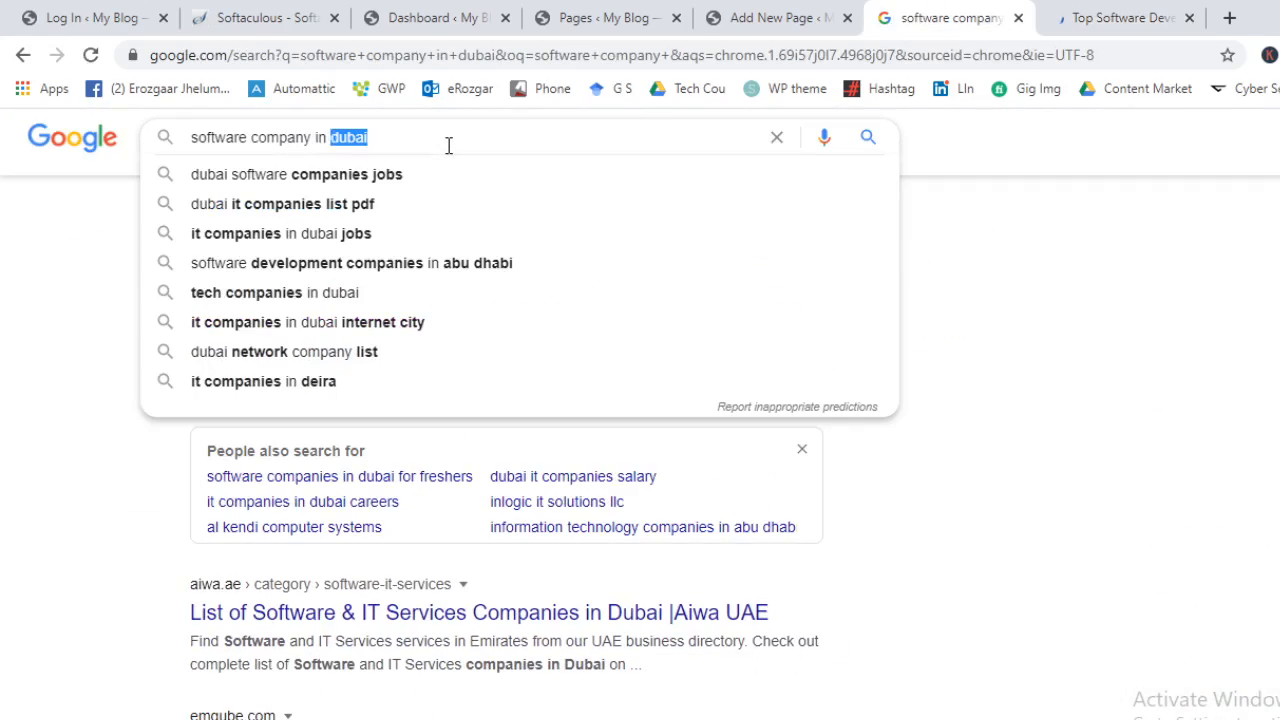
scroll(951, 363, "down", 3)
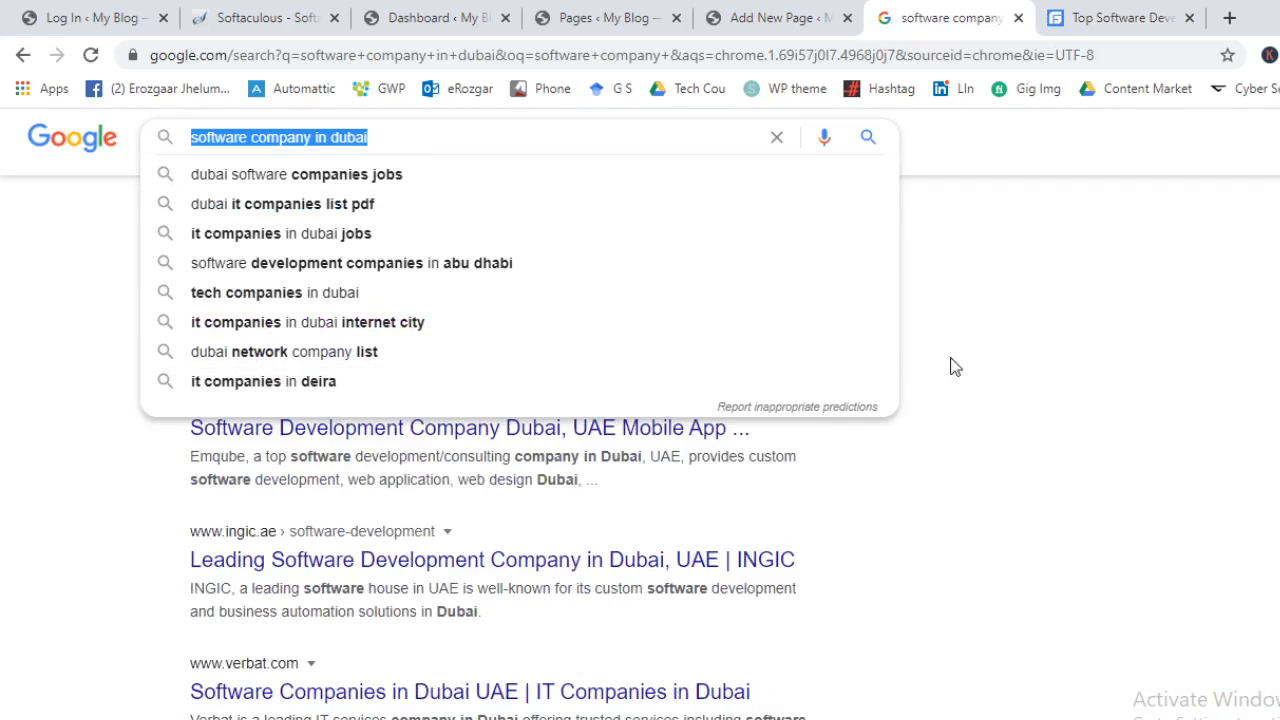
left_click(893, 55)
type("tapwebsolutions.com")
key("Return")
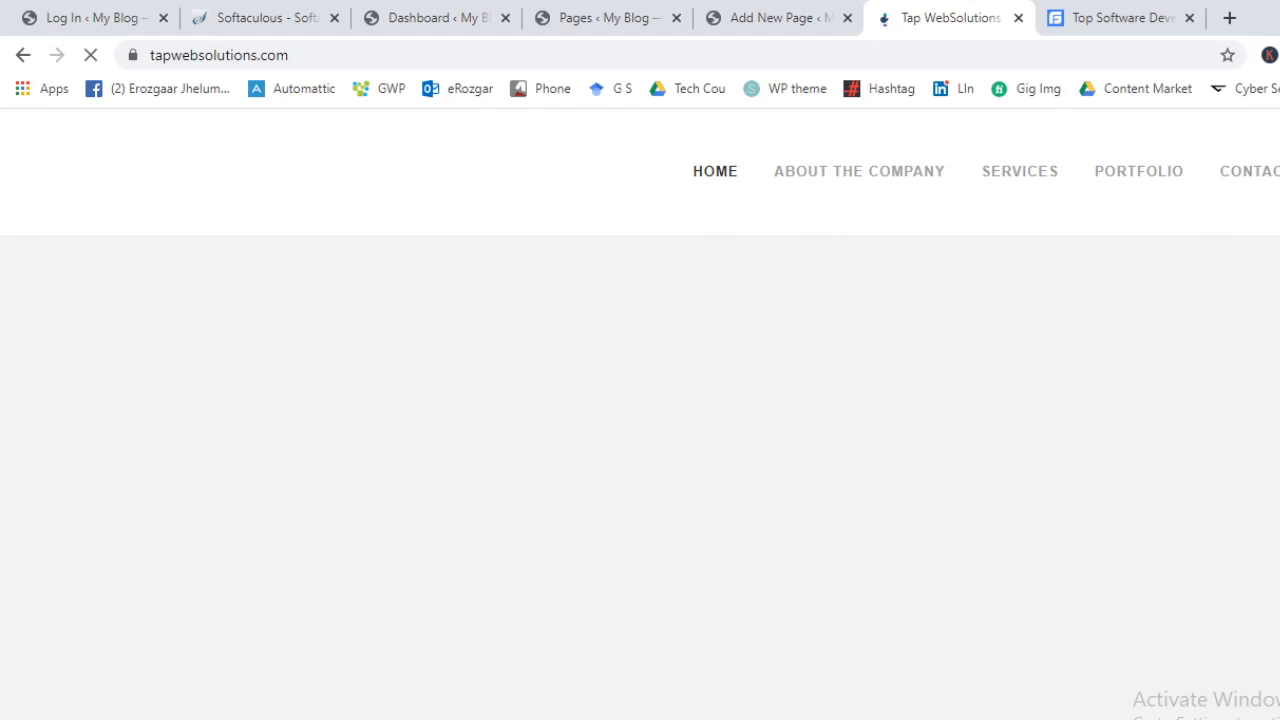
Open the Tap WebSolutions Services page in a new tab and scroll through it
scroll(1251, 504, "down", 10)
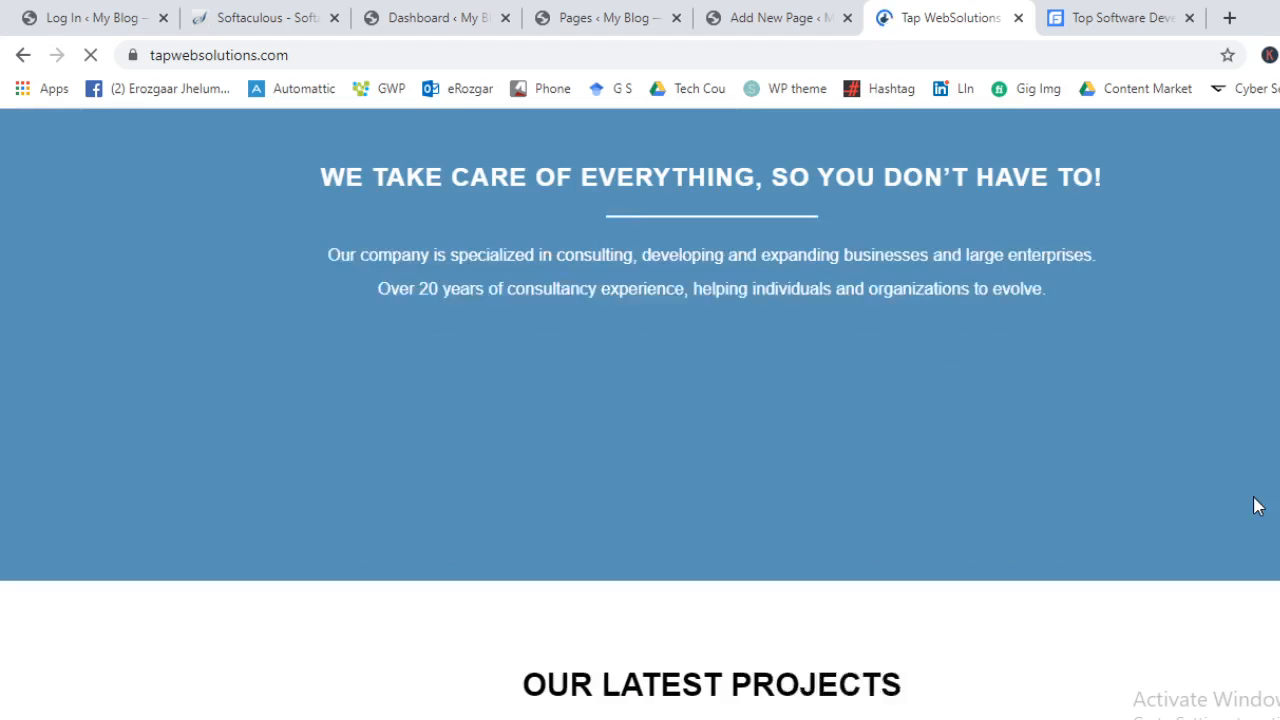
scroll(1168, 507, "down", 4)
scroll(1154, 500, "up", 15)
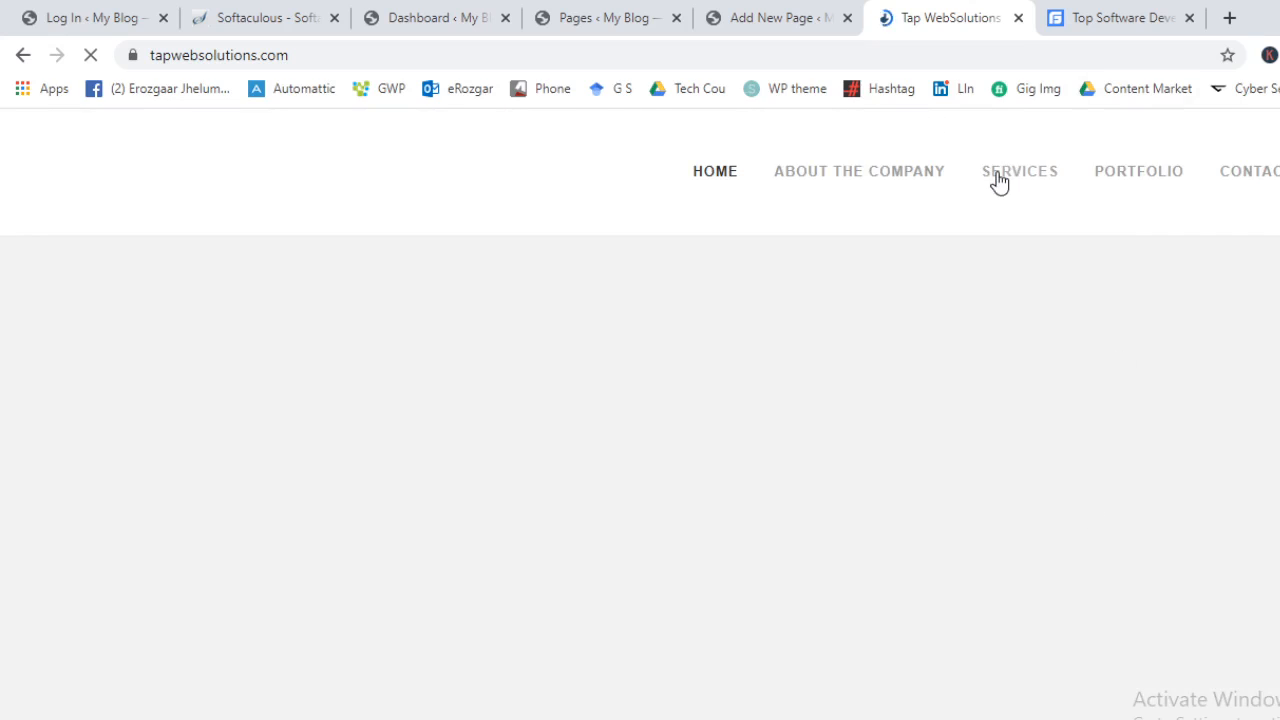
middle_click(998, 176)
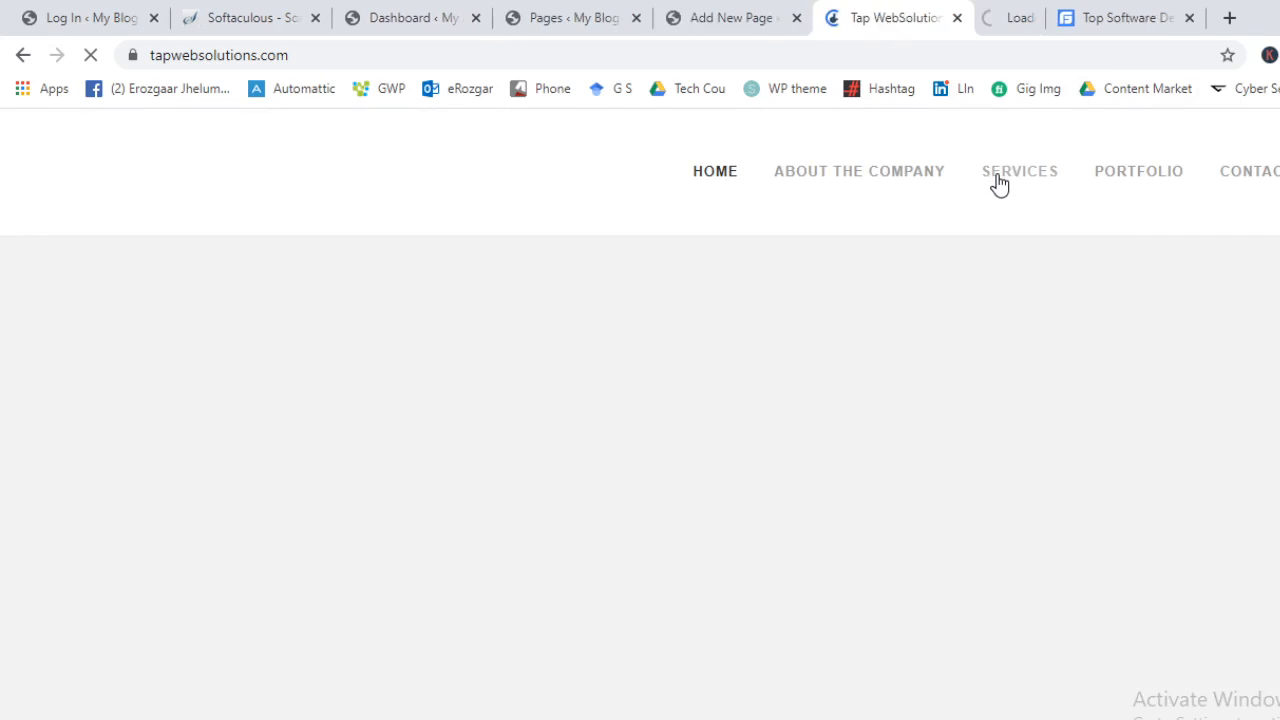
left_click(972, 12)
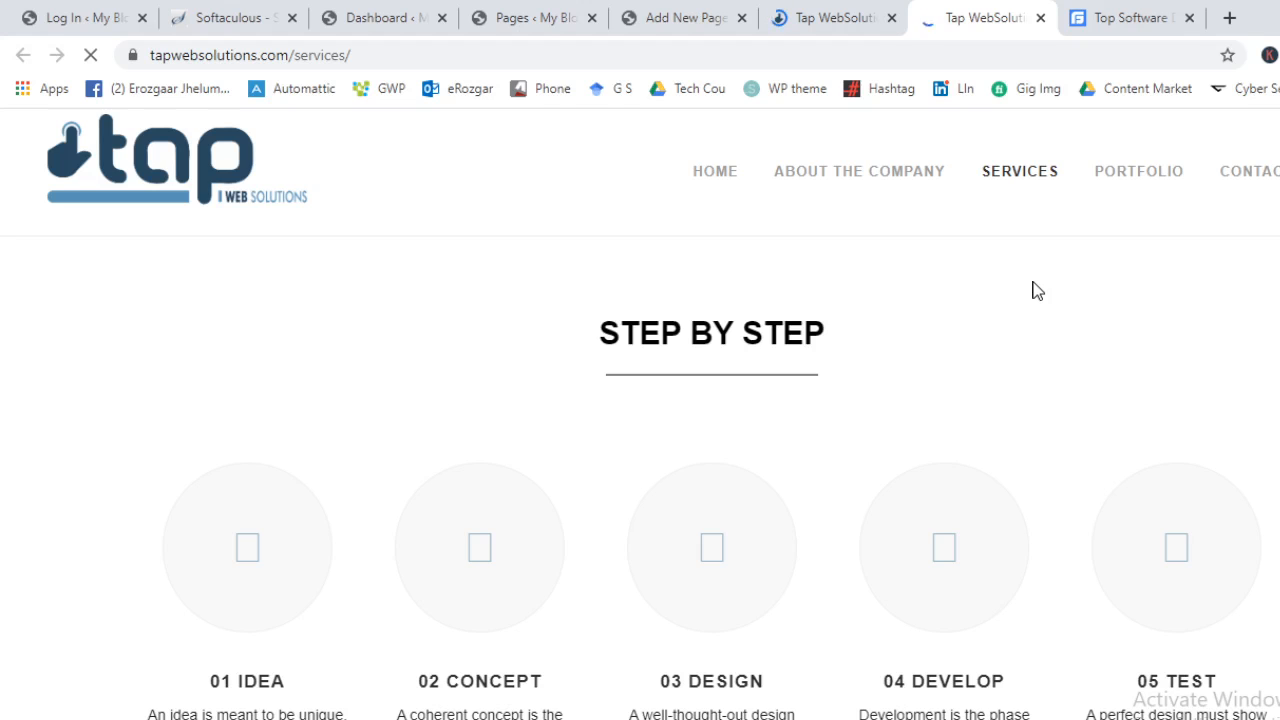
scroll(1036, 290, "down", 16)
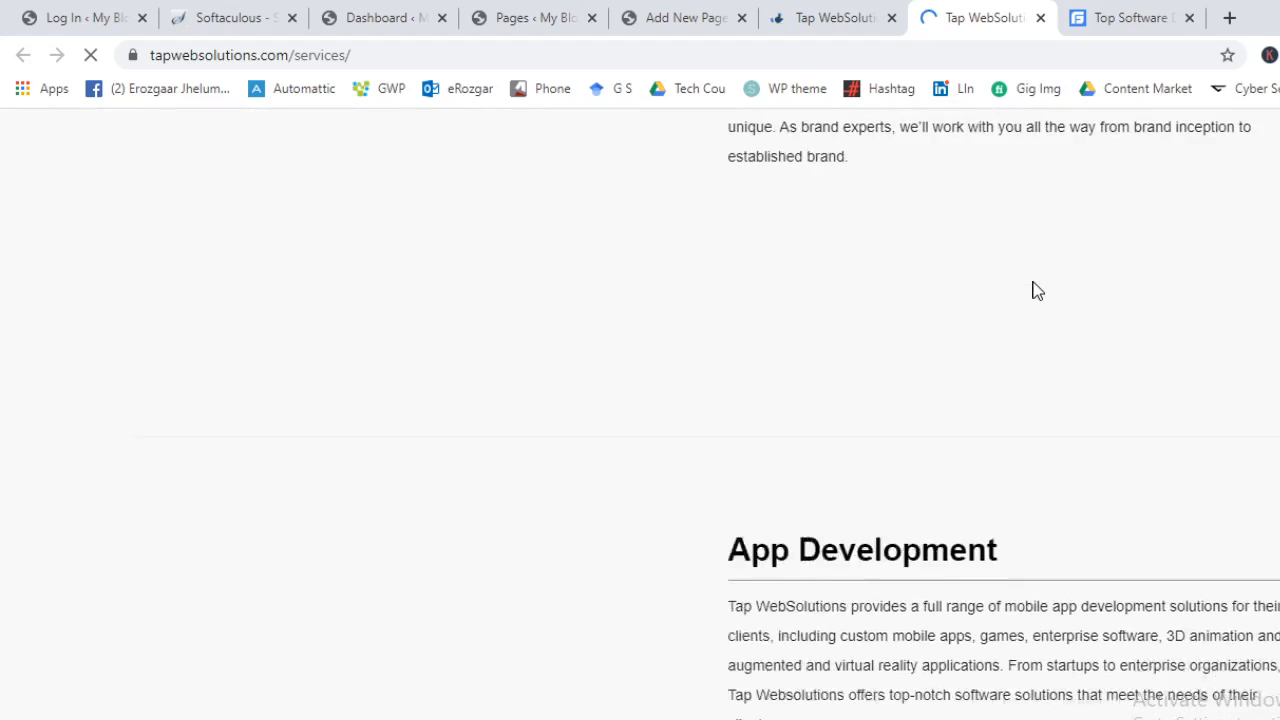
scroll(1036, 290, "down", 10)
scroll(1034, 289, "up", 13)
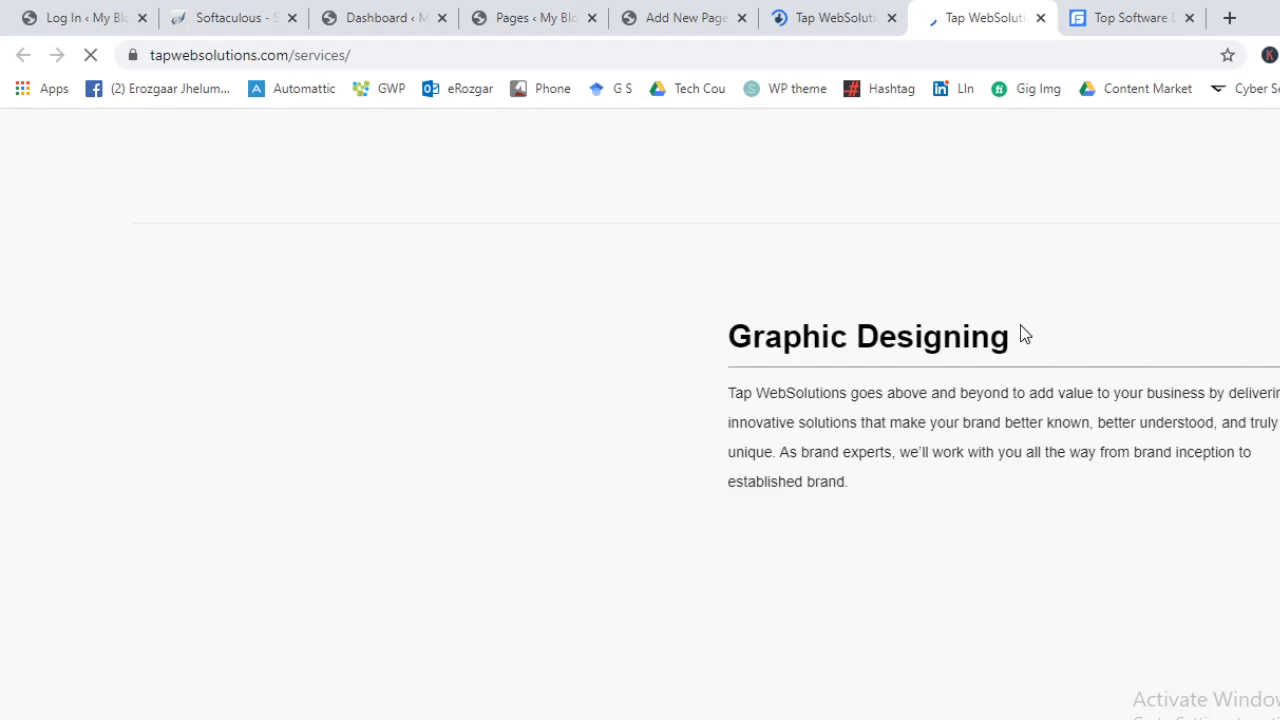
scroll(1022, 333, "up", 8)
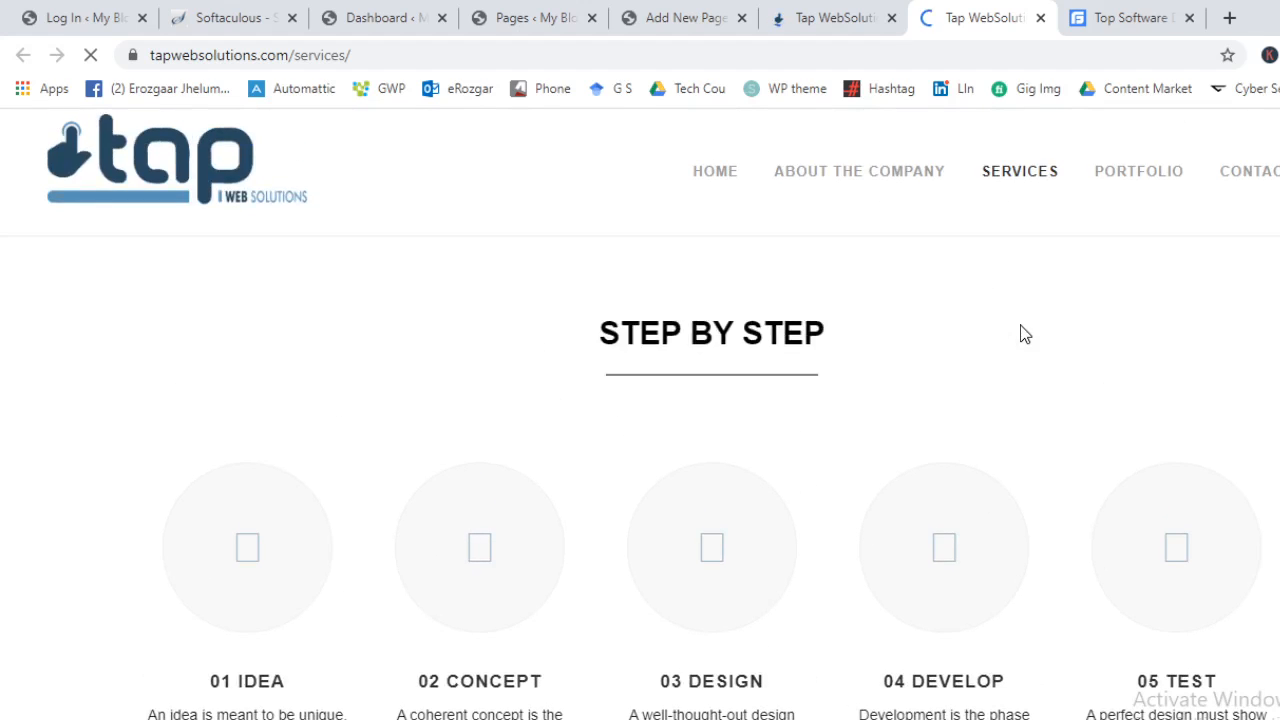
Compare with the home page, close its tab, and review STEP BY STEP on Services
left_click(906, 8)
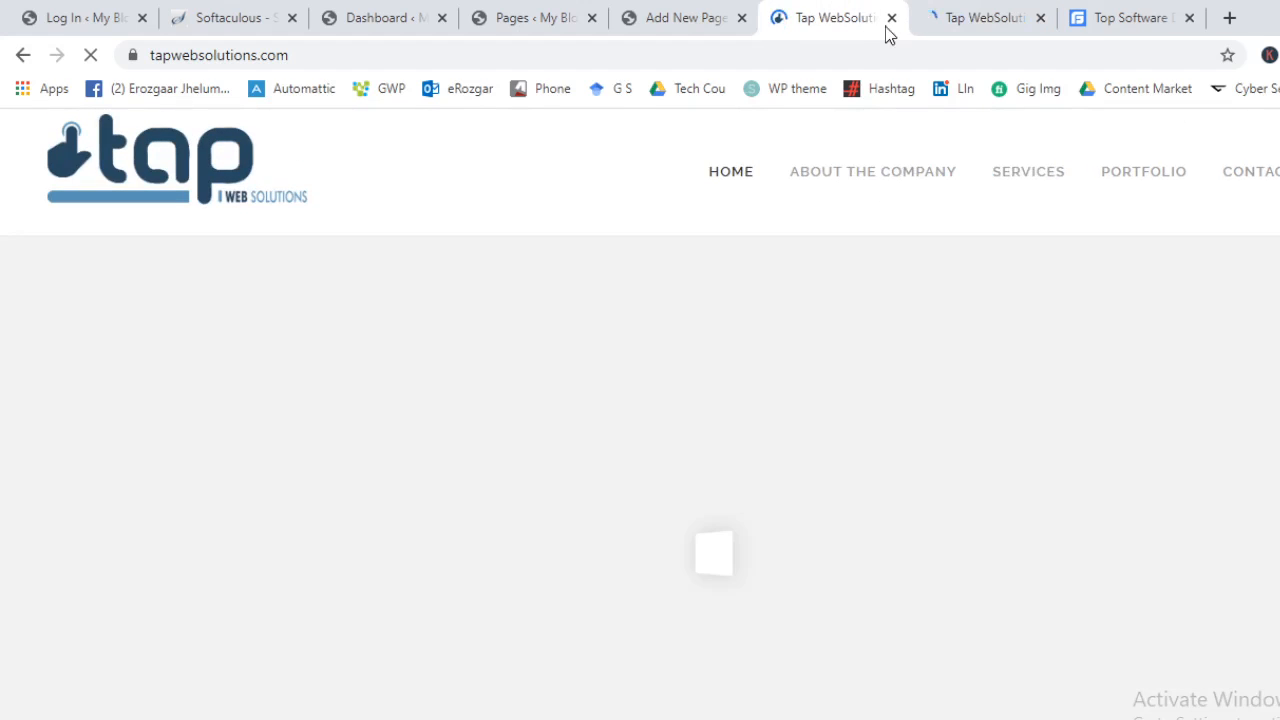
scroll(797, 369, "down", 4)
scroll(741, 525, "down", 12)
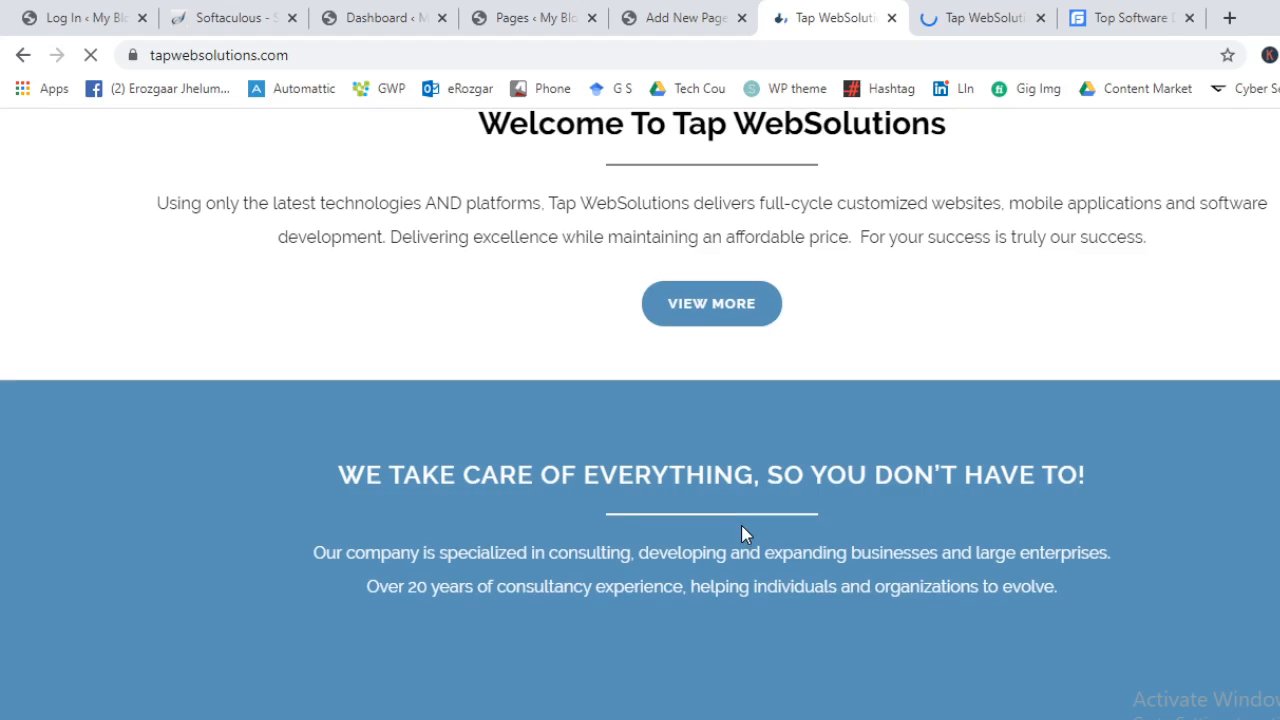
scroll(739, 529, "up", 15)
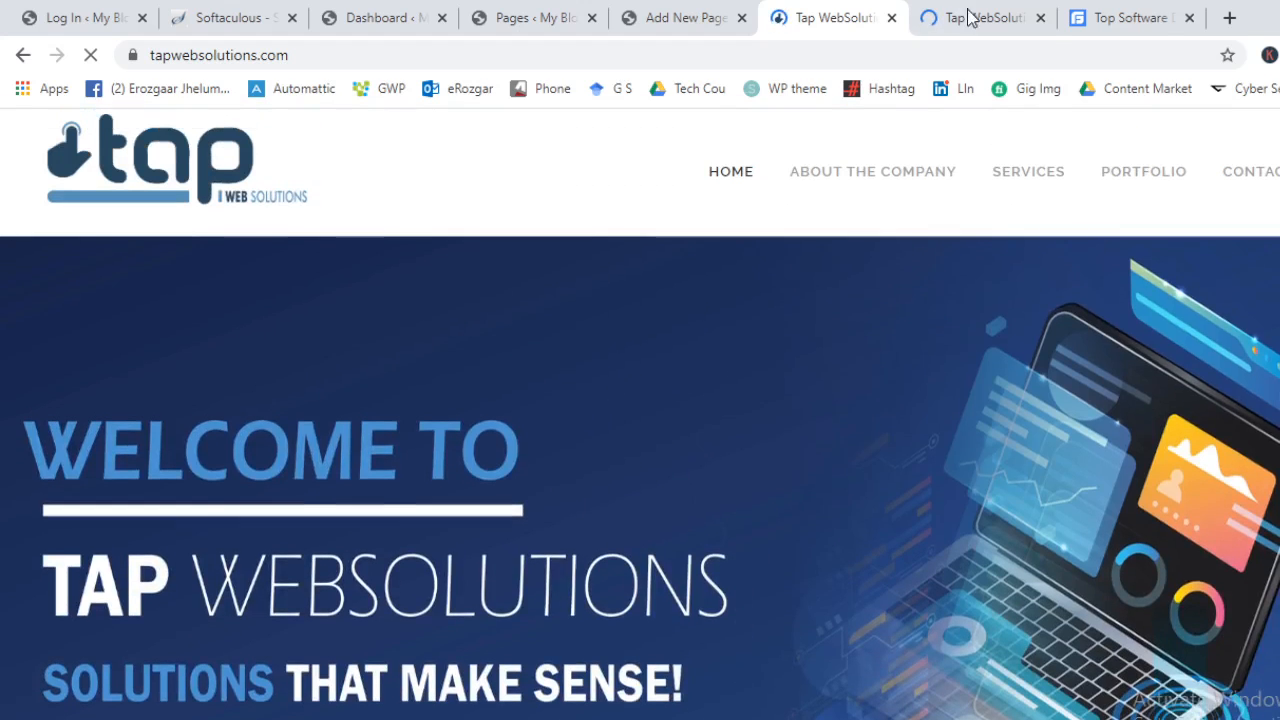
left_click(987, 8)
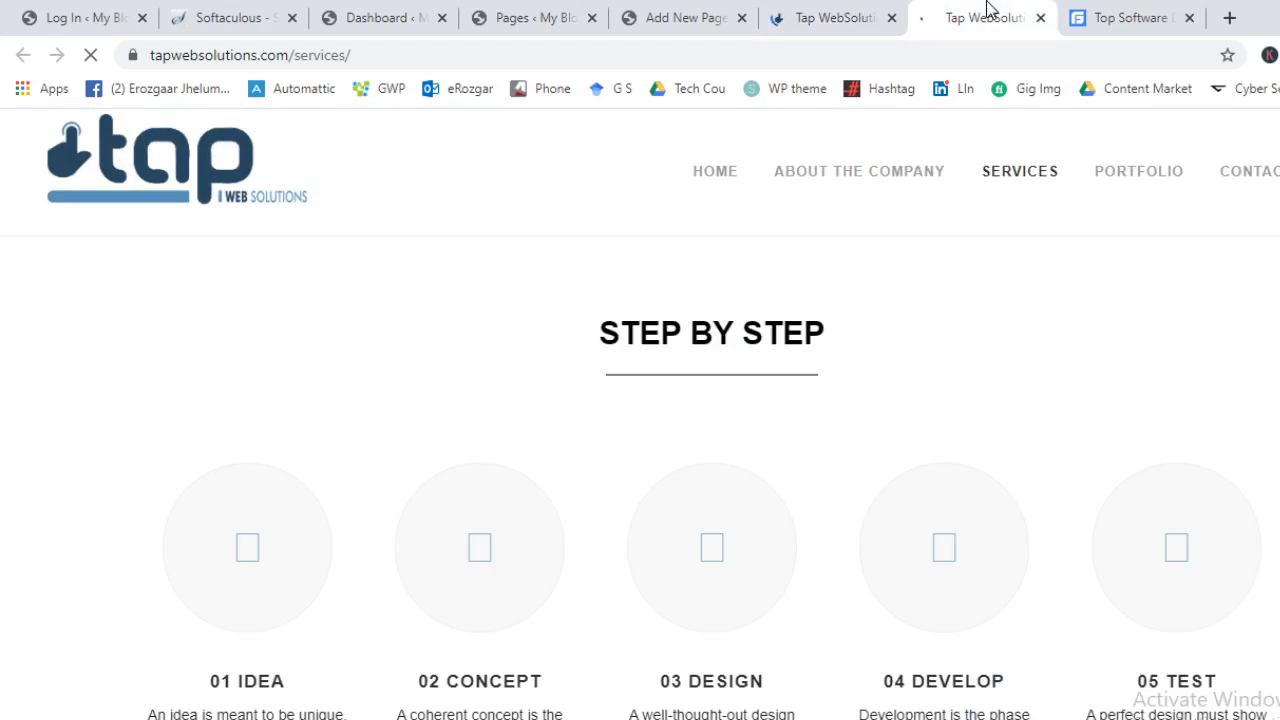
left_click(891, 17)
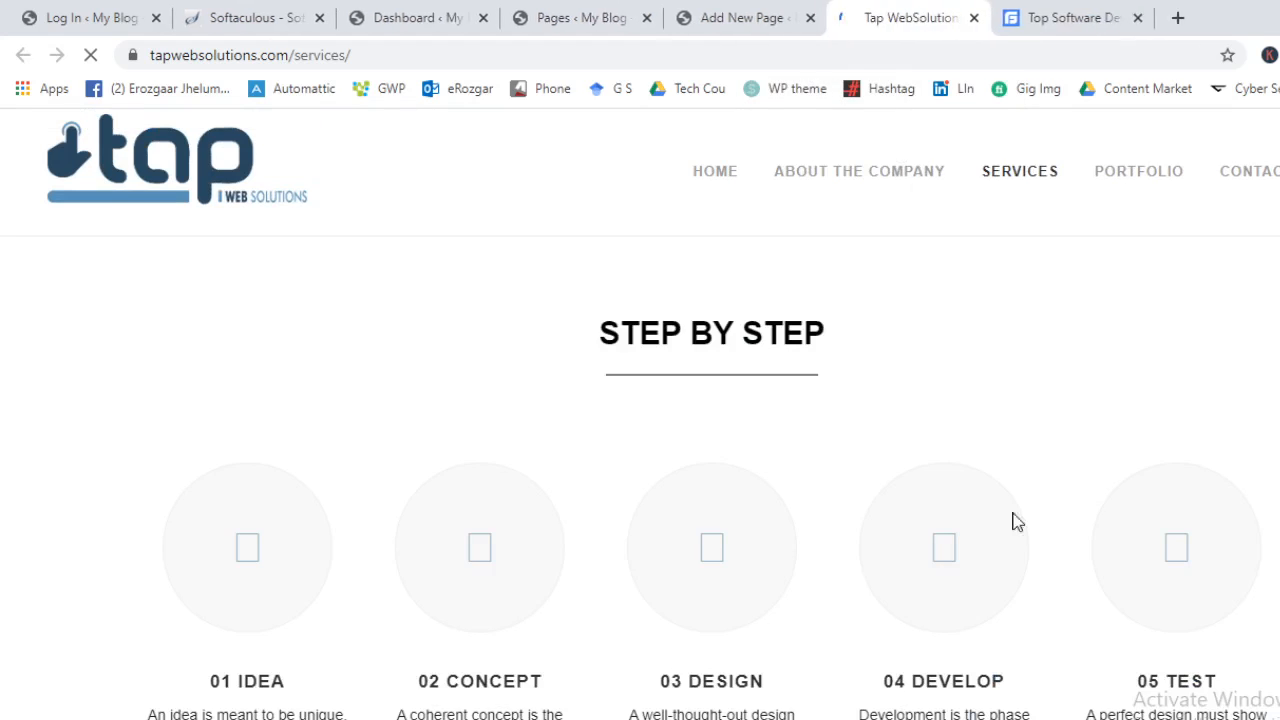
scroll(364, 486, "down", 1)
scroll(869, 365, "up", 1)
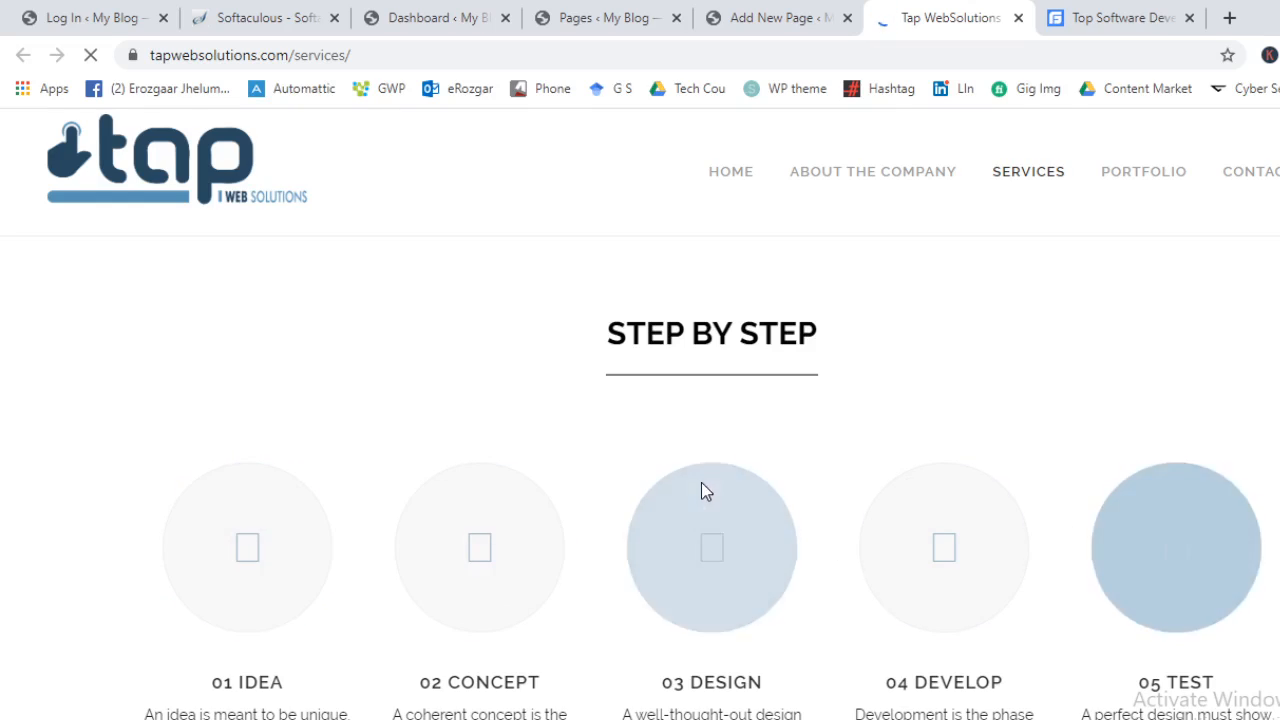
scroll(606, 589, "down", 5)
scroll(440, 572, "down", 5)
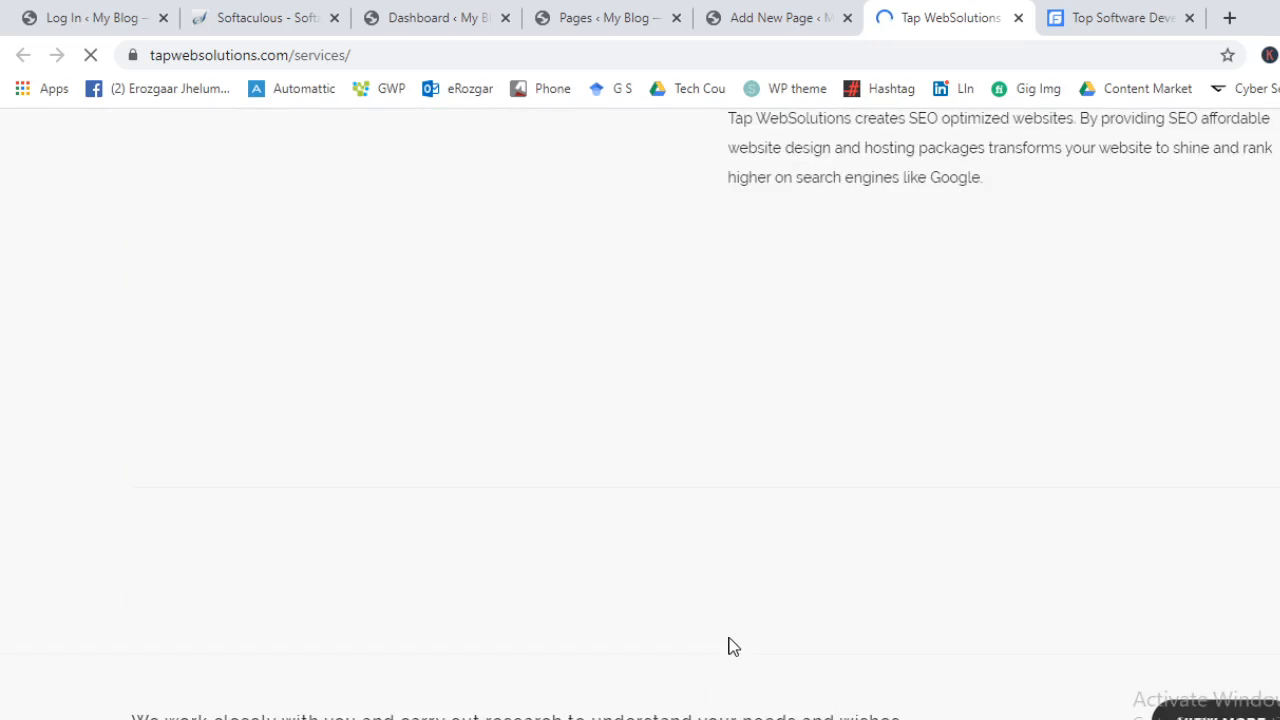
scroll(445, 663, "up", 10)
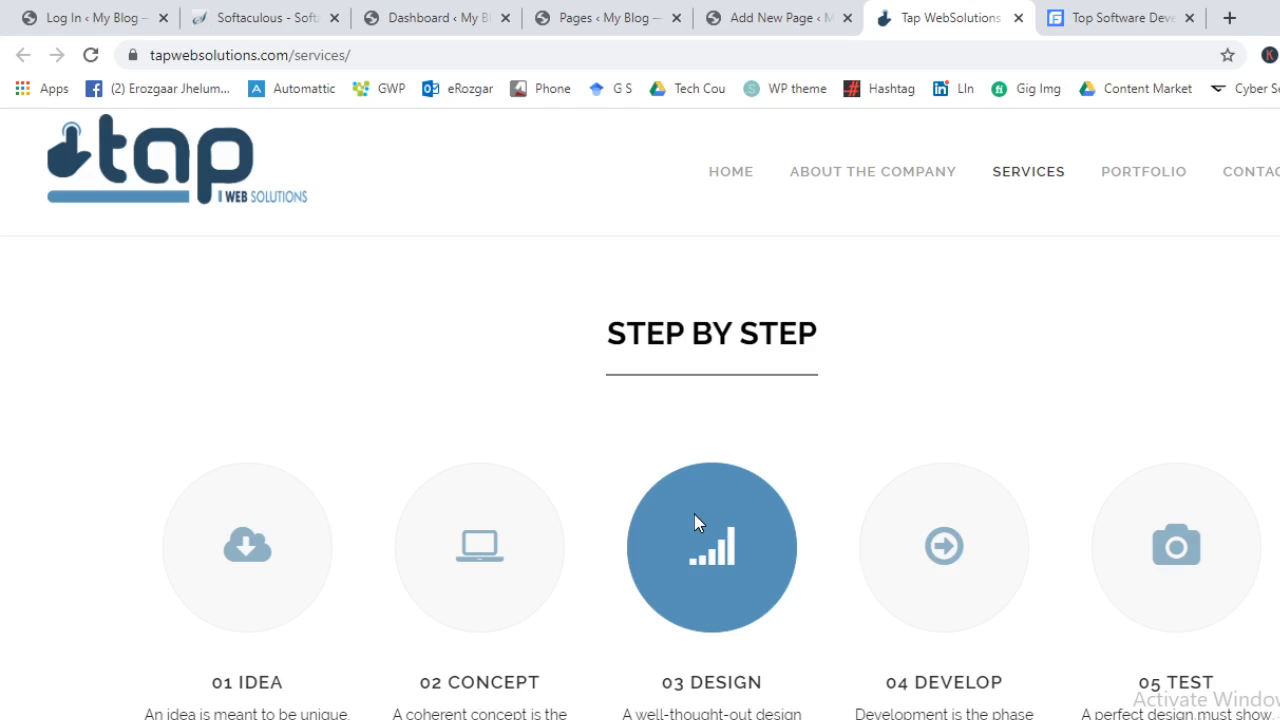
Scroll the services page and select the STEP BY STEP heading text
scroll(694, 514, "down", 7)
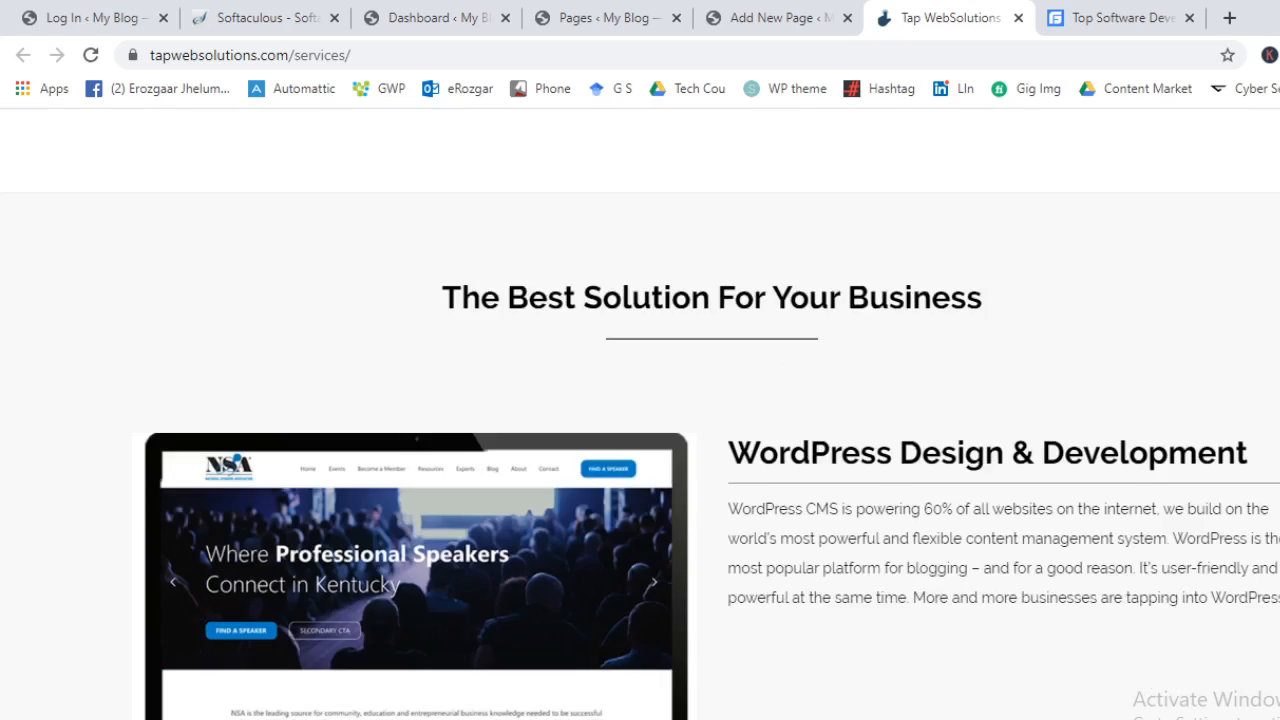
scroll(640, 414, "down", 4)
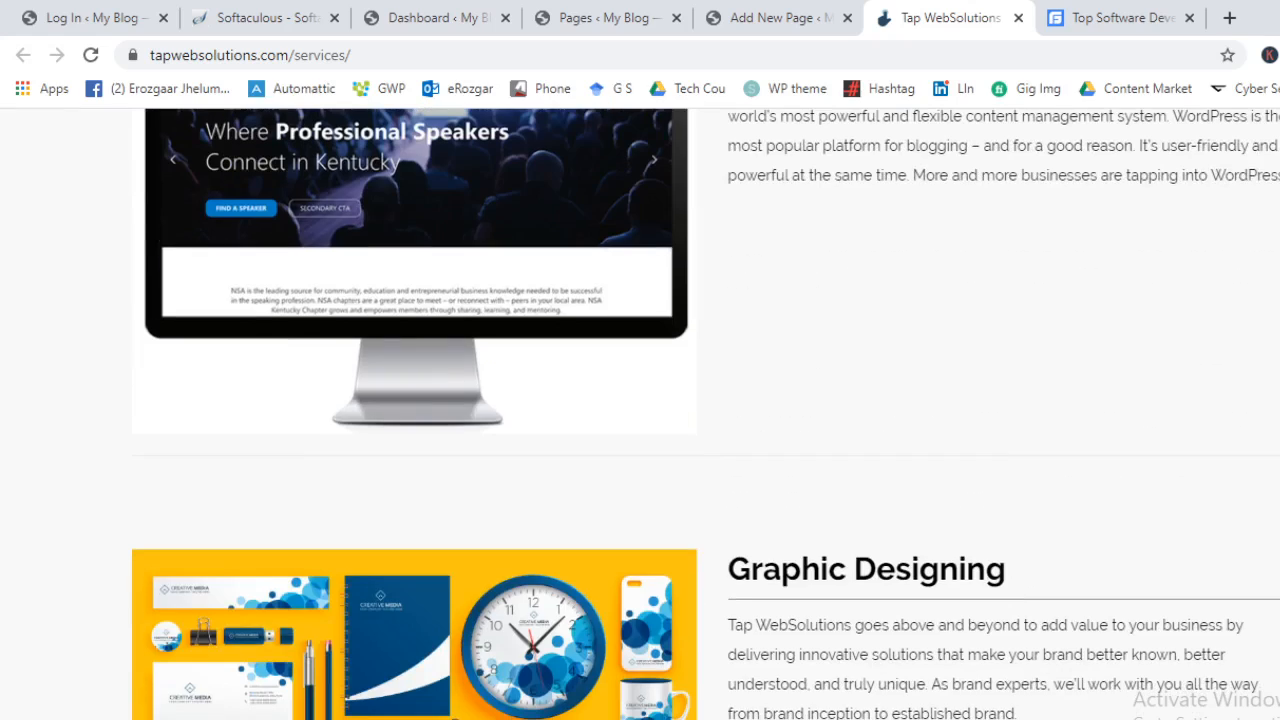
scroll(602, 370, "down", 11)
scroll(611, 406, "up", 17)
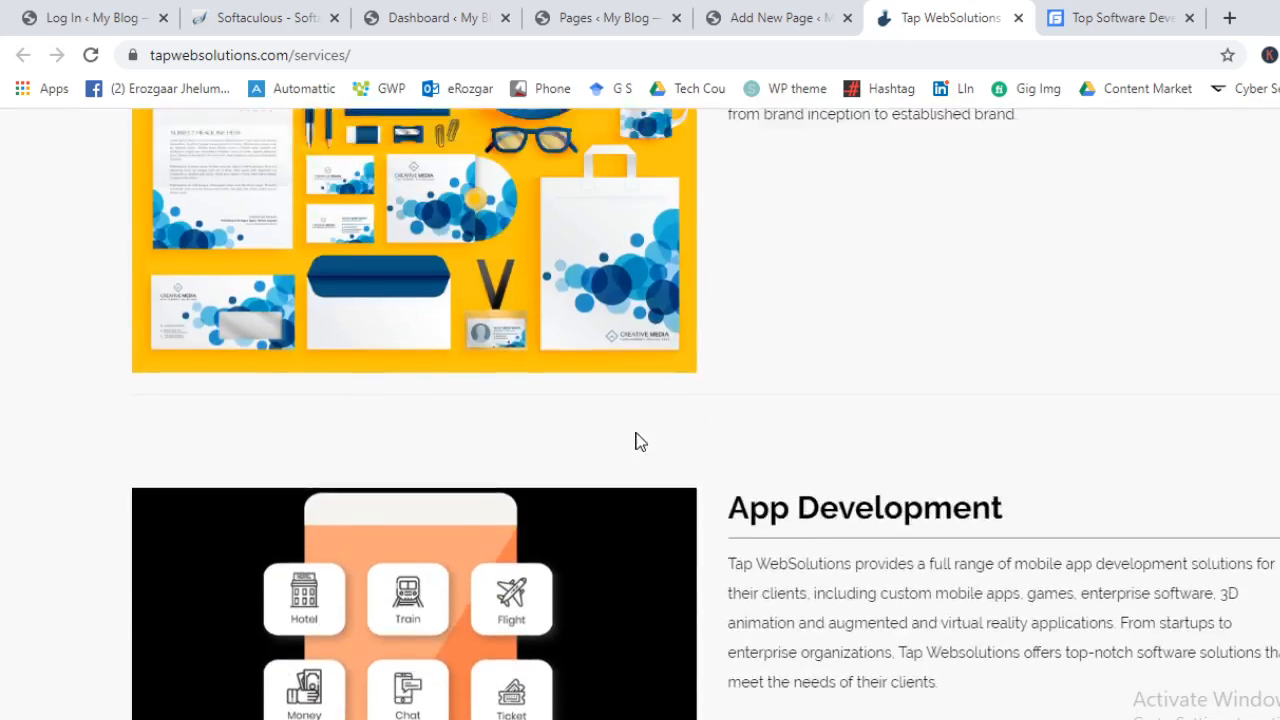
scroll(650, 500, "up", 5)
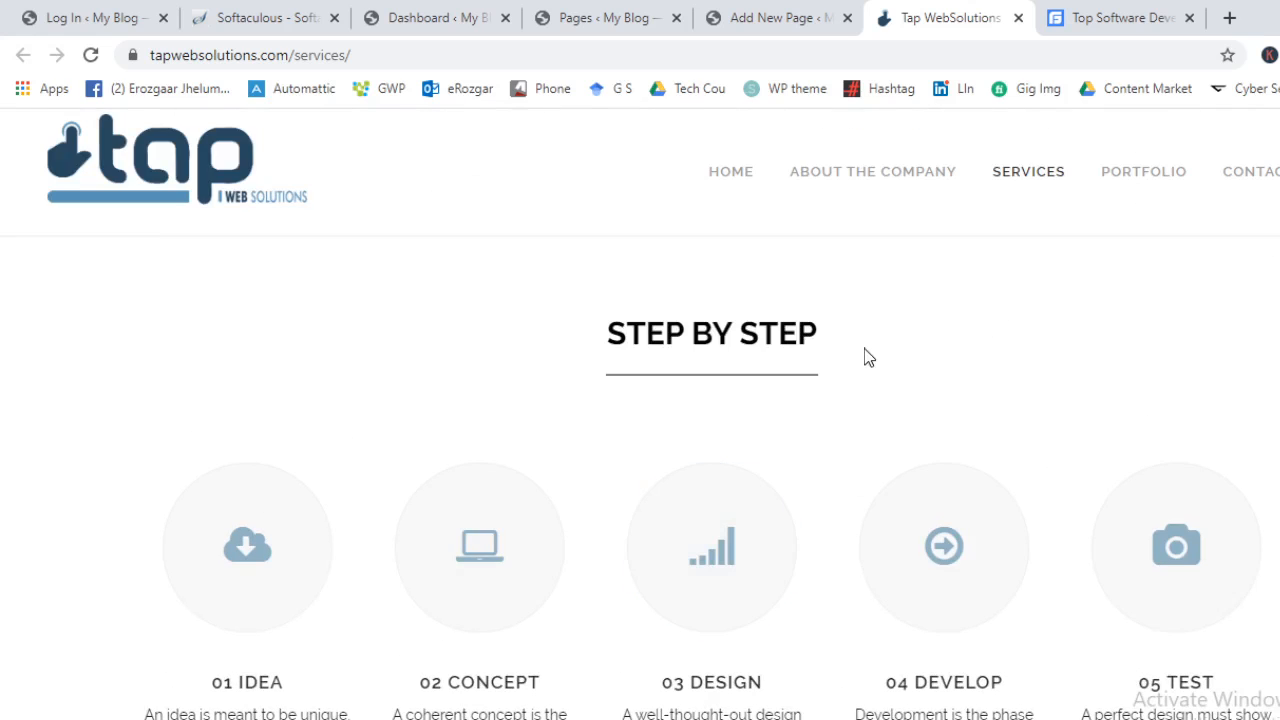
left_click_drag(738, 333, 690, 333)
left_click_drag(828, 367, 546, 283)
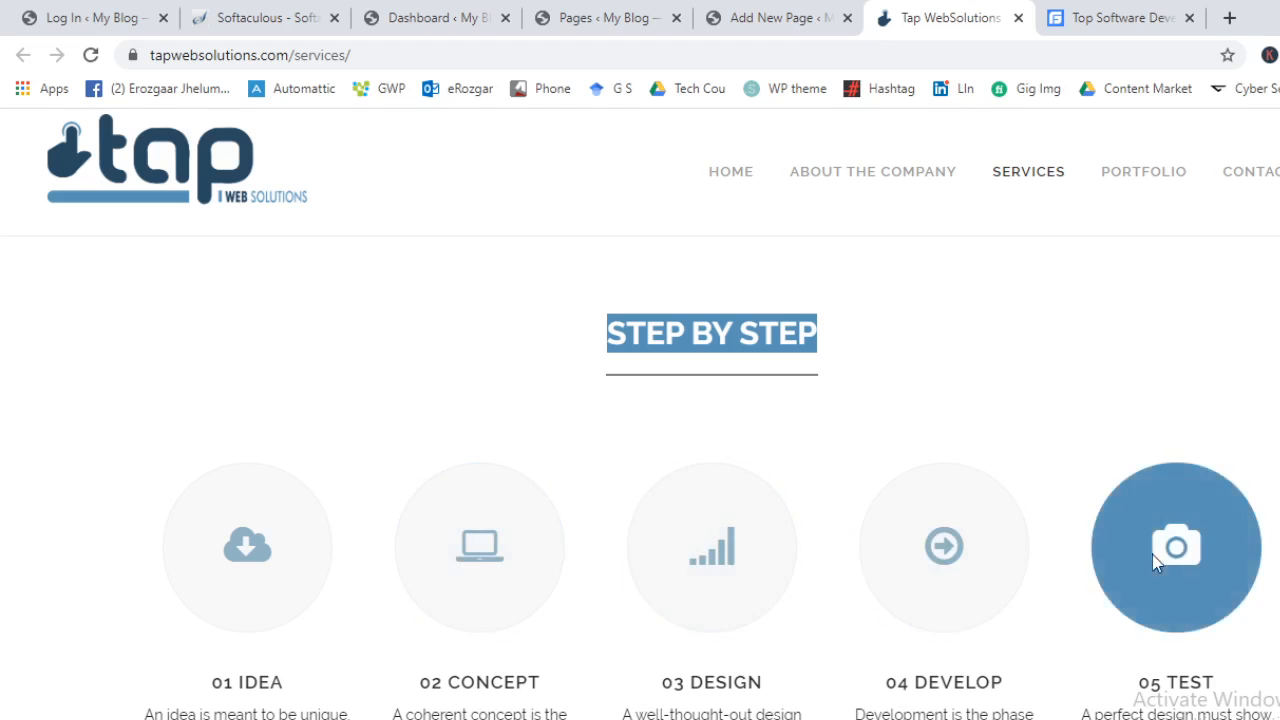
Inspect 'The Best Solution For Your Business', the monitor image, and the service headings and paragraphs
scroll(1246, 251, "down", 6)
triple_click(584, 420)
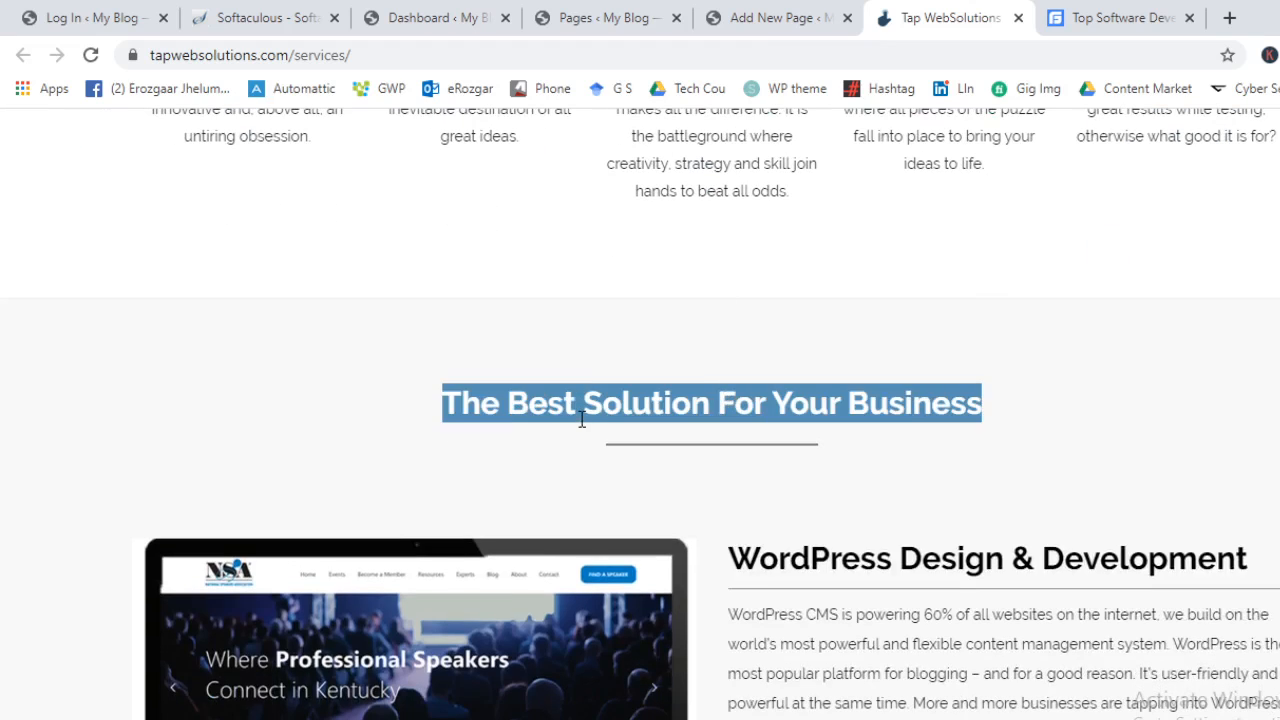
scroll(749, 386, "down", 2)
left_click_drag(604, 252, 618, 248)
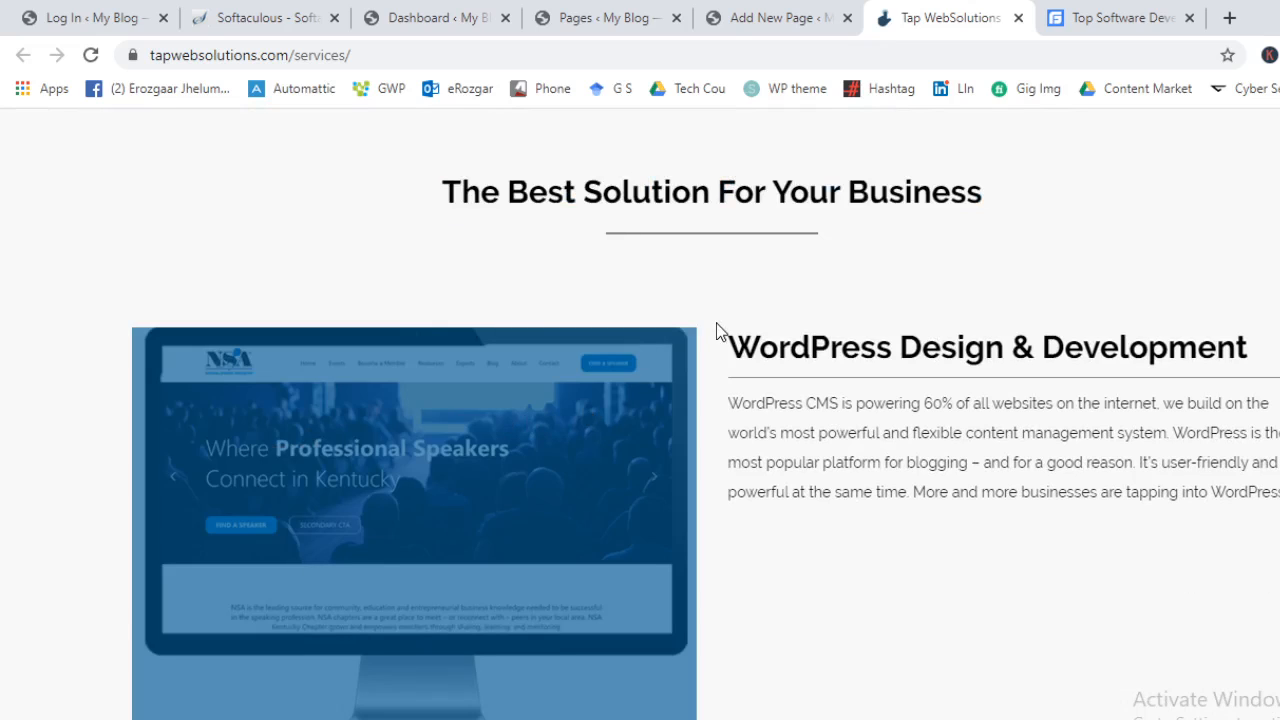
triple_click(730, 346)
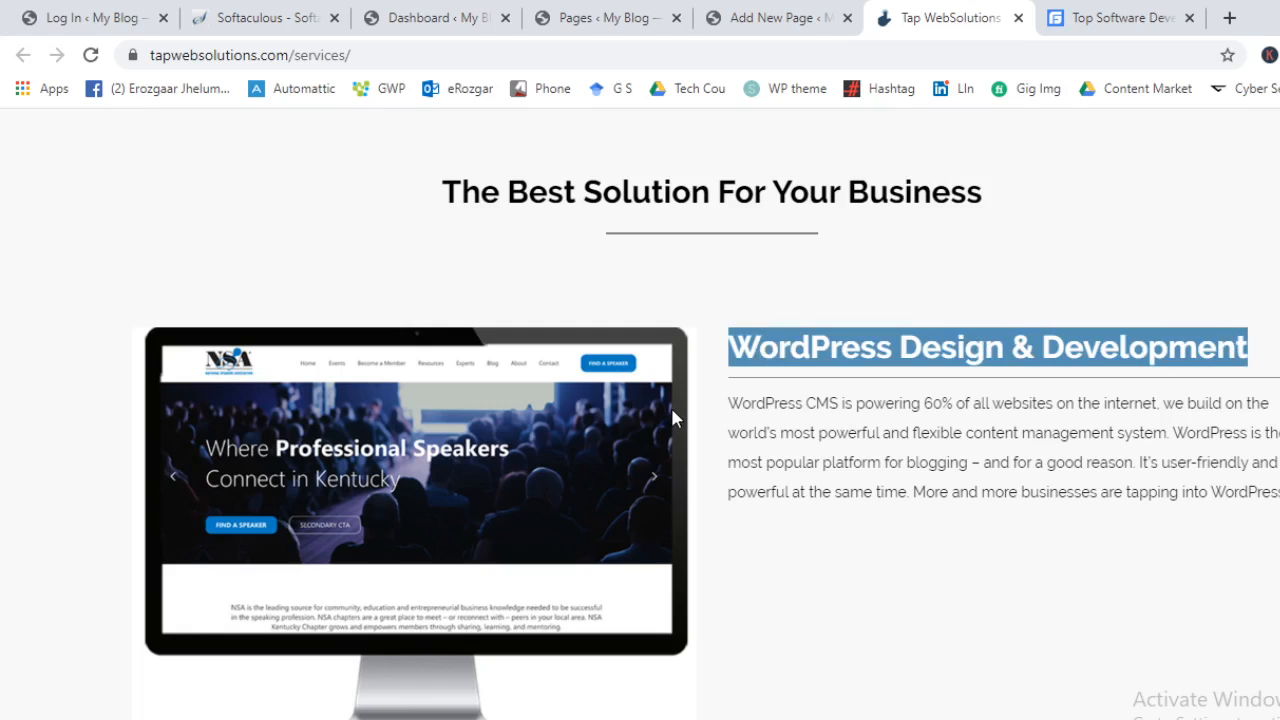
double_click(889, 404)
scroll(923, 532, "down", 5)
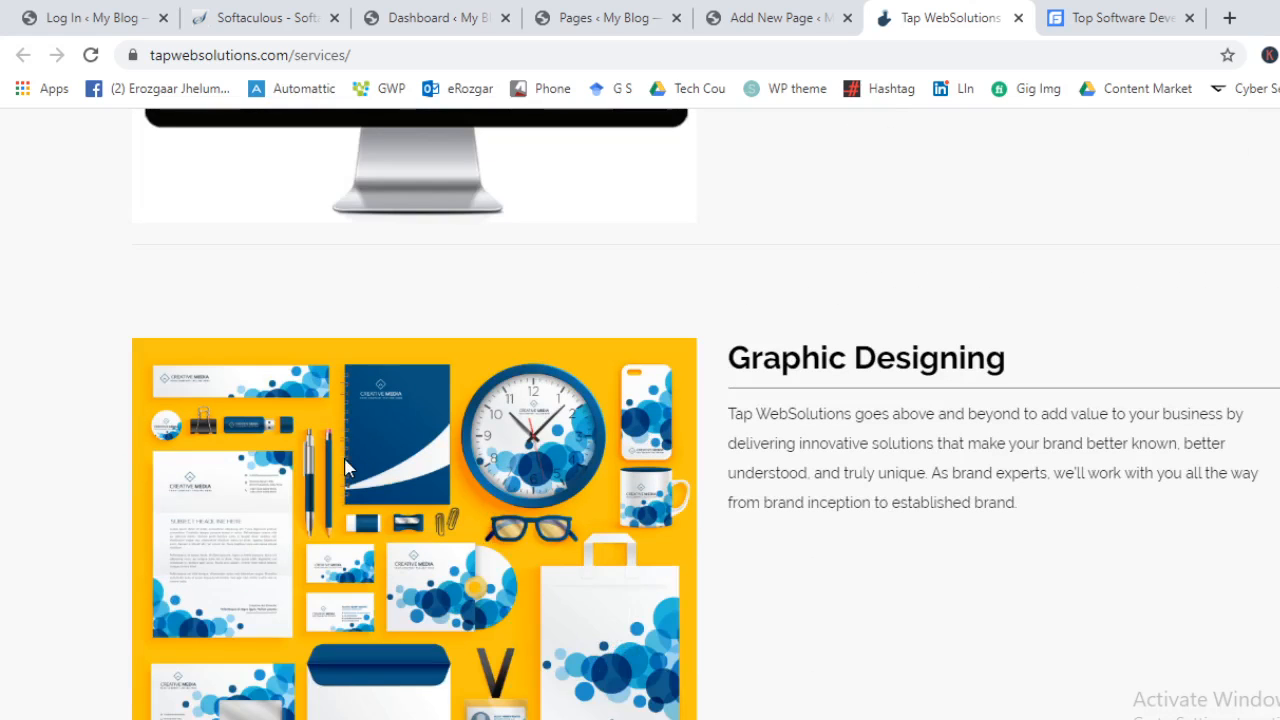
triple_click(780, 360)
double_click(791, 416)
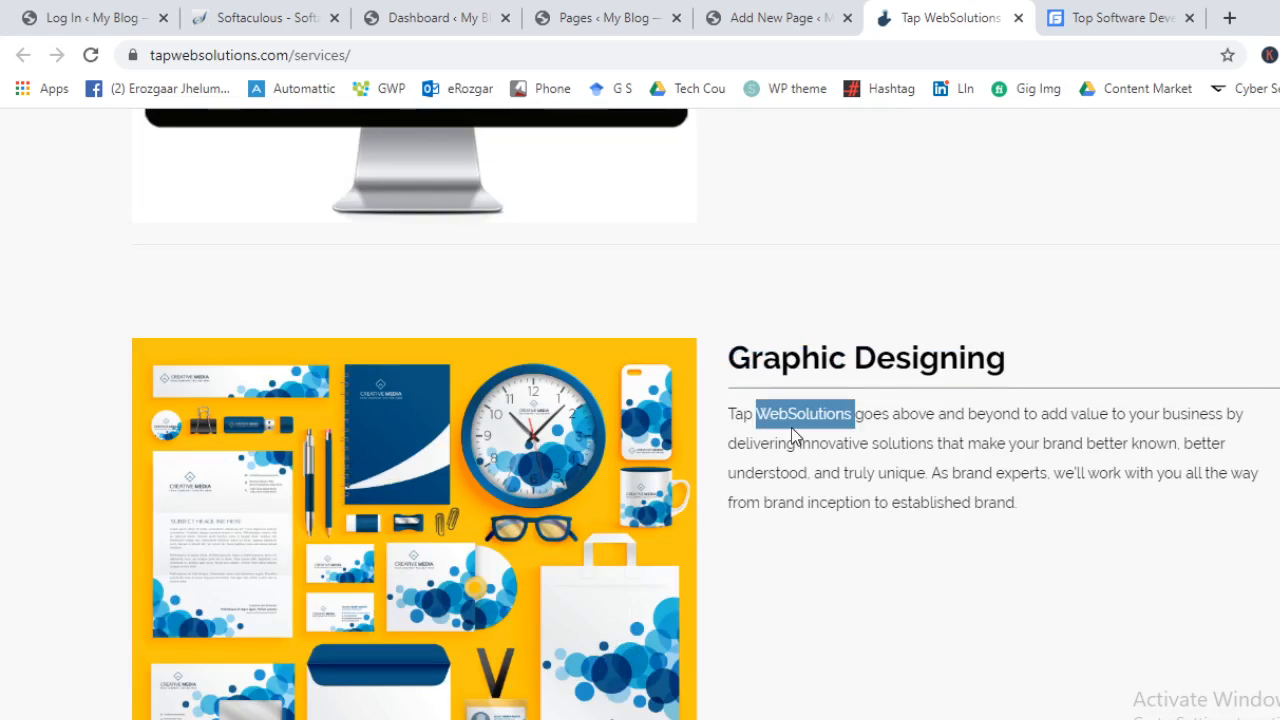
triple_click(791, 416)
scroll(826, 534, "down", 5)
scroll(449, 403, "down", 5)
scroll(1057, 363, "up", 3)
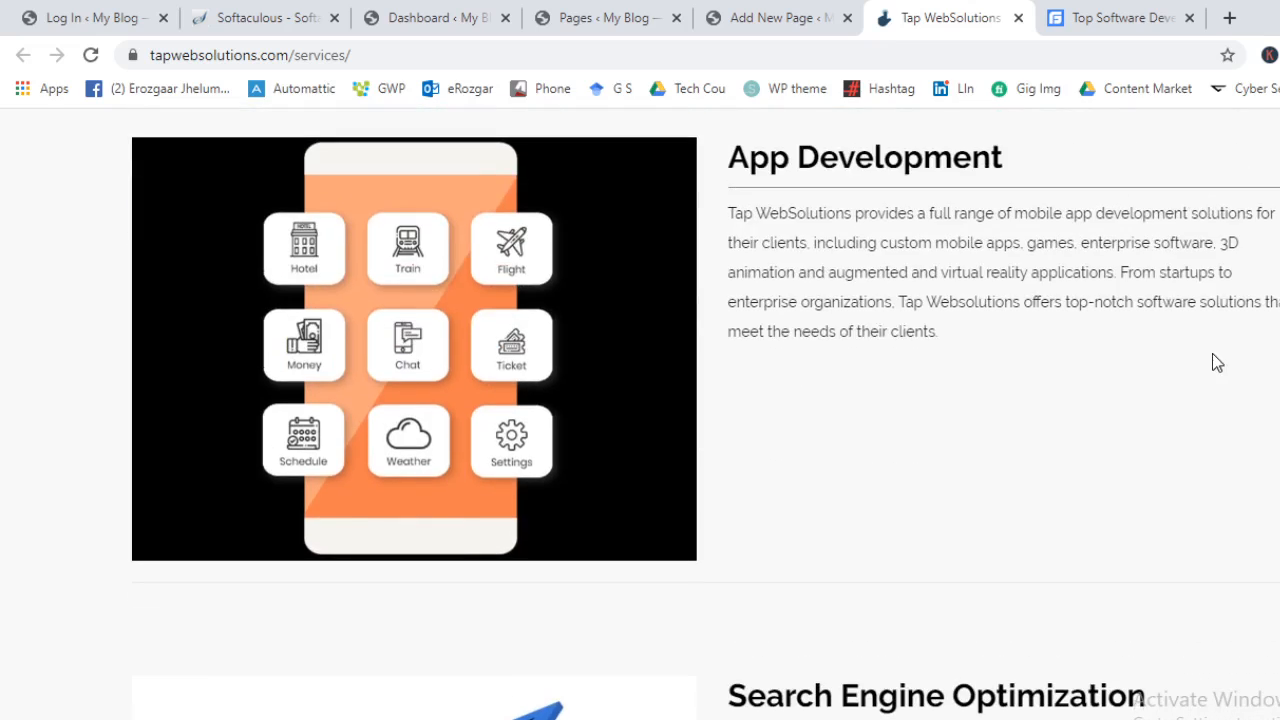
scroll(1034, 611, "down", 4)
scroll(1077, 509, "up", 15)
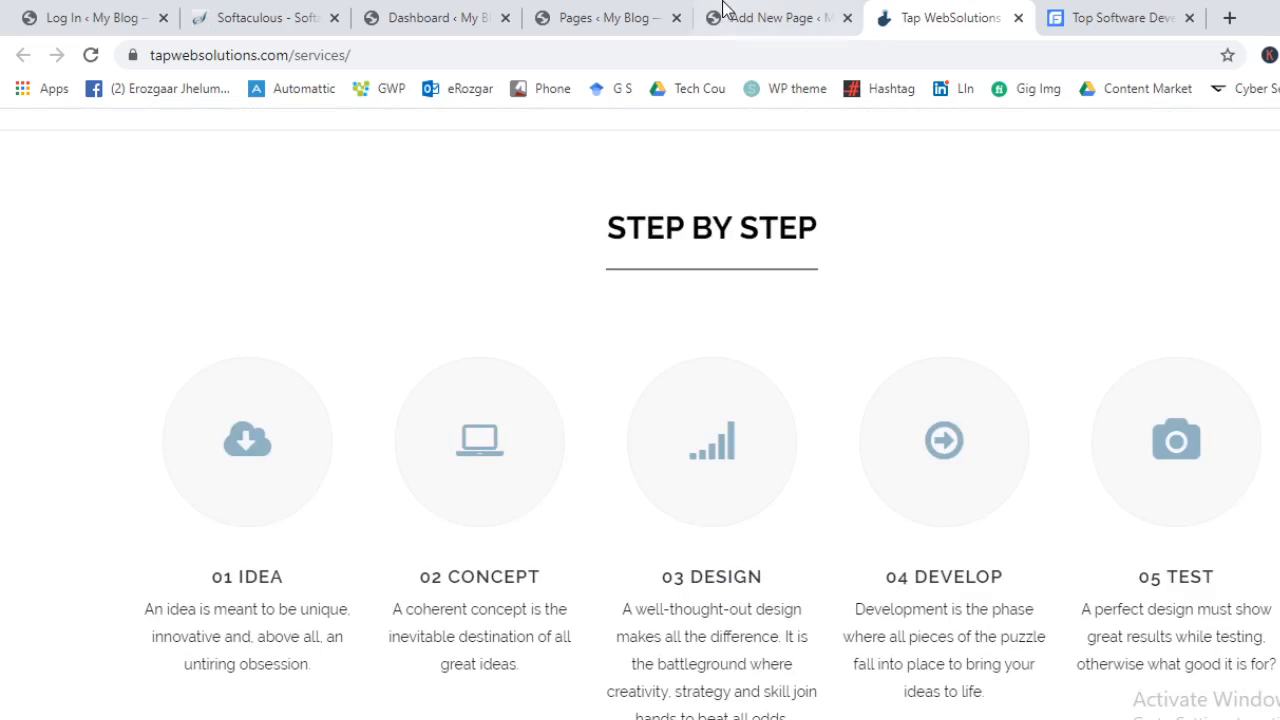
left_click(724, 12)
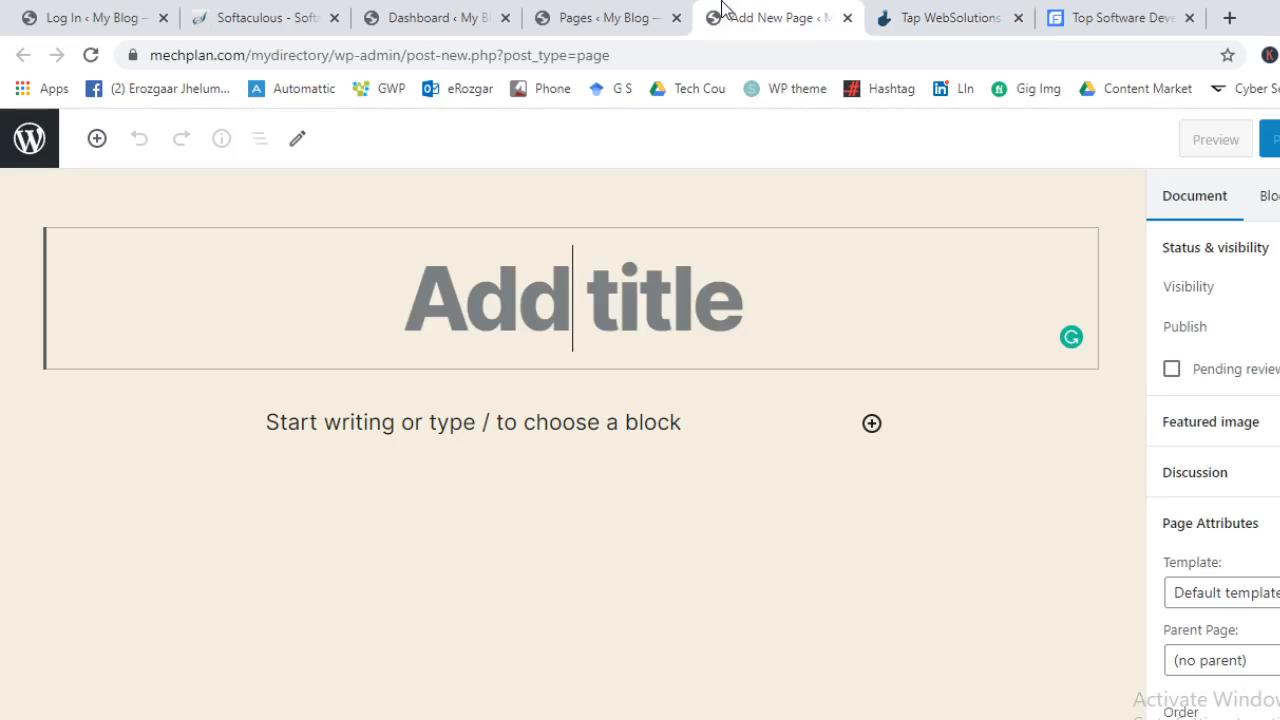
Title the new page 'Services', copying the word from the web address and capitalising it
left_click(1004, 12)
scroll(810, 660, "up", 1)
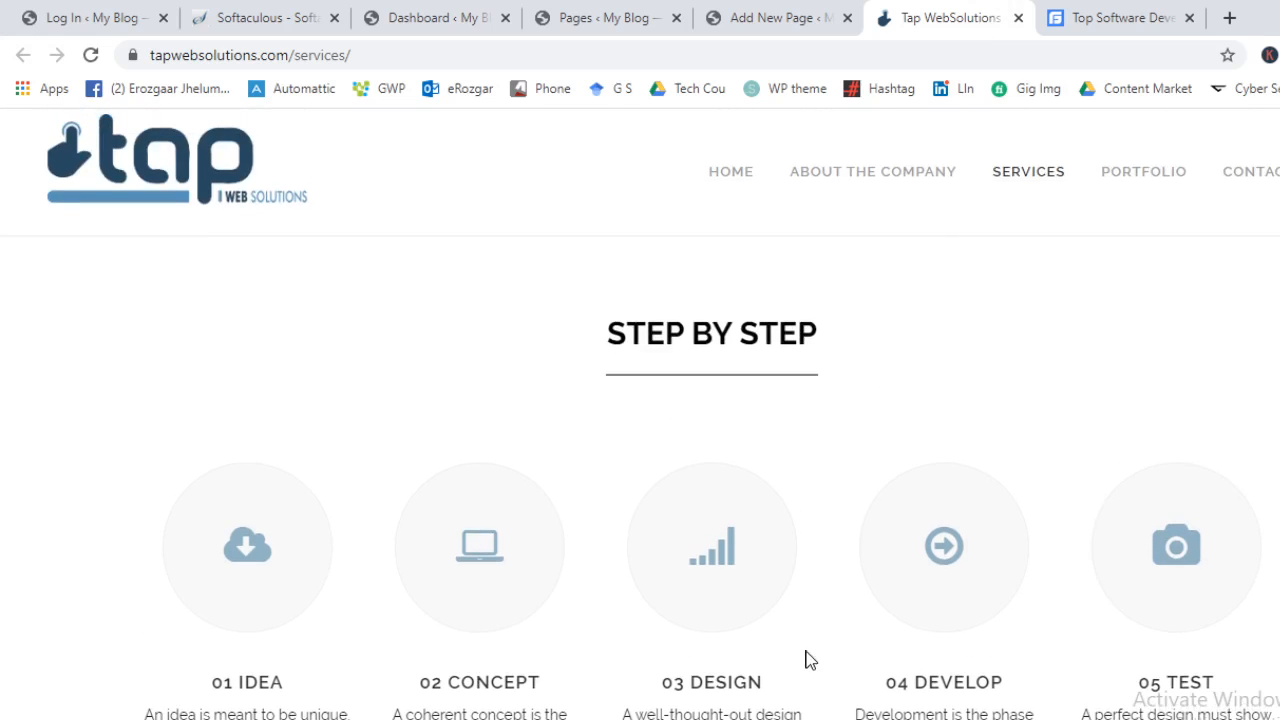
double_click(323, 55)
key("ctrl+c")
left_click(709, 12)
type("V")
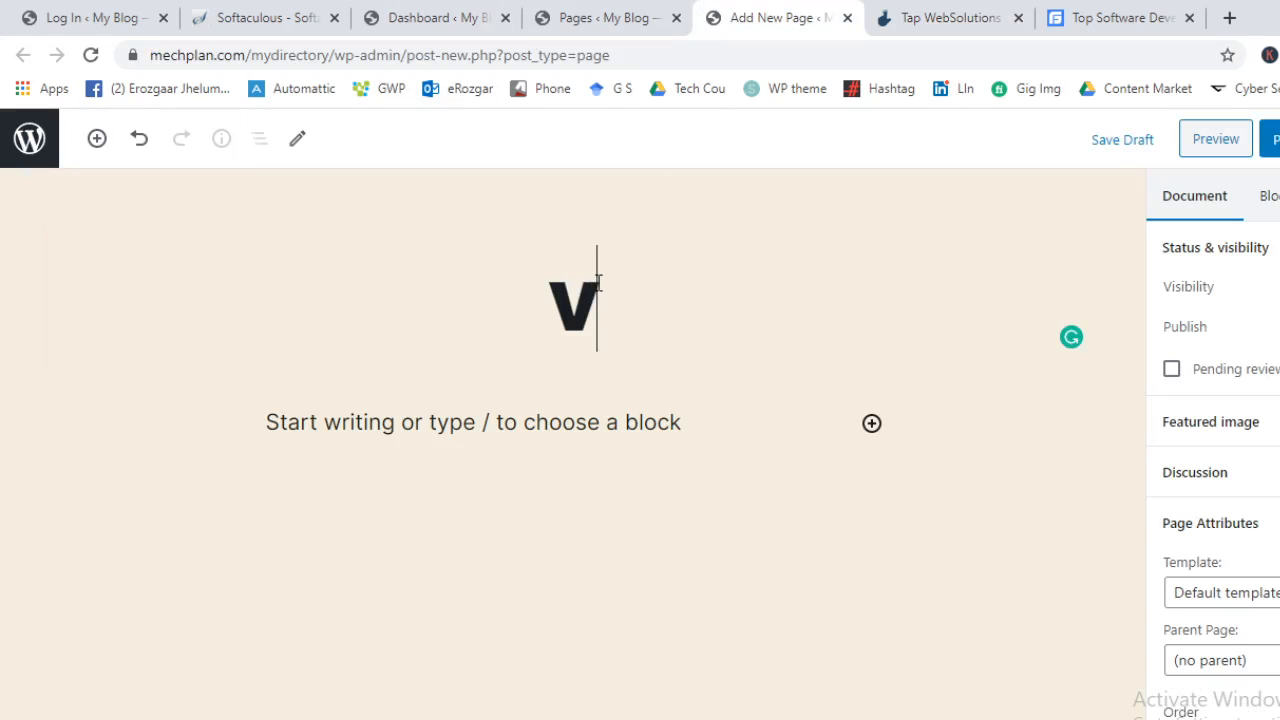
double_click(598, 282)
key("ctrl+v")
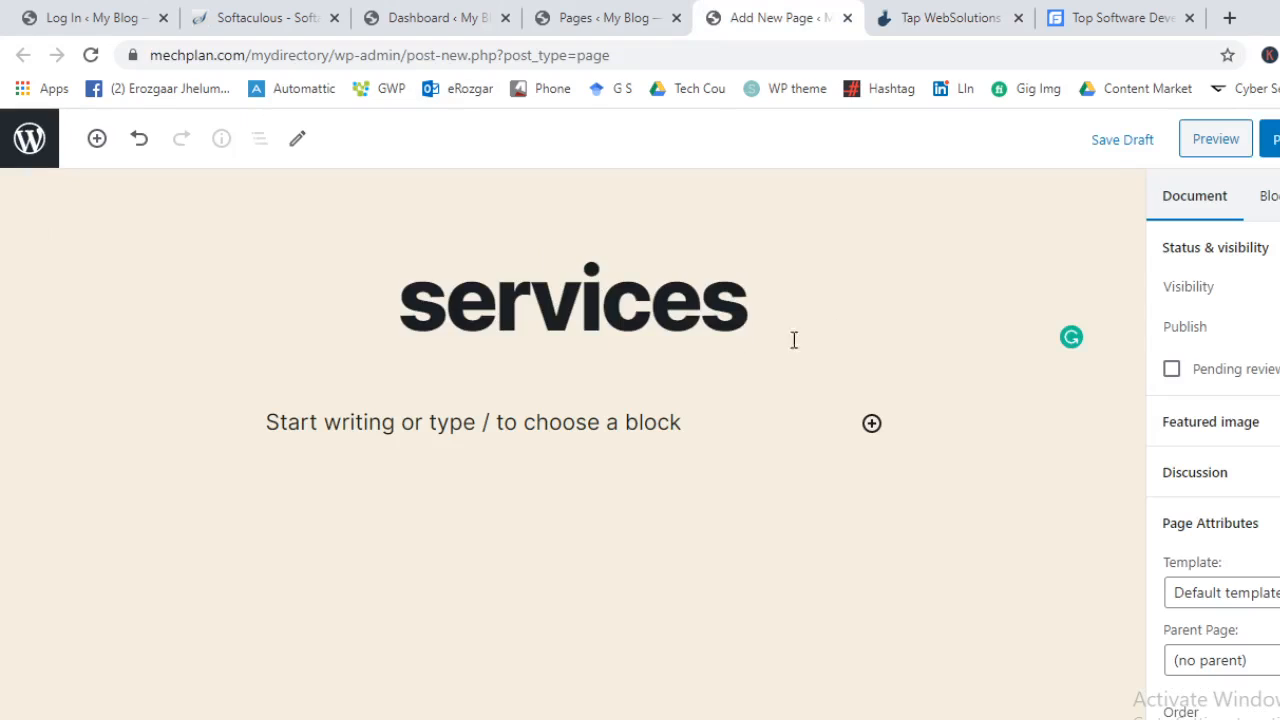
left_click_drag(416, 287, 426, 294)
type("S")
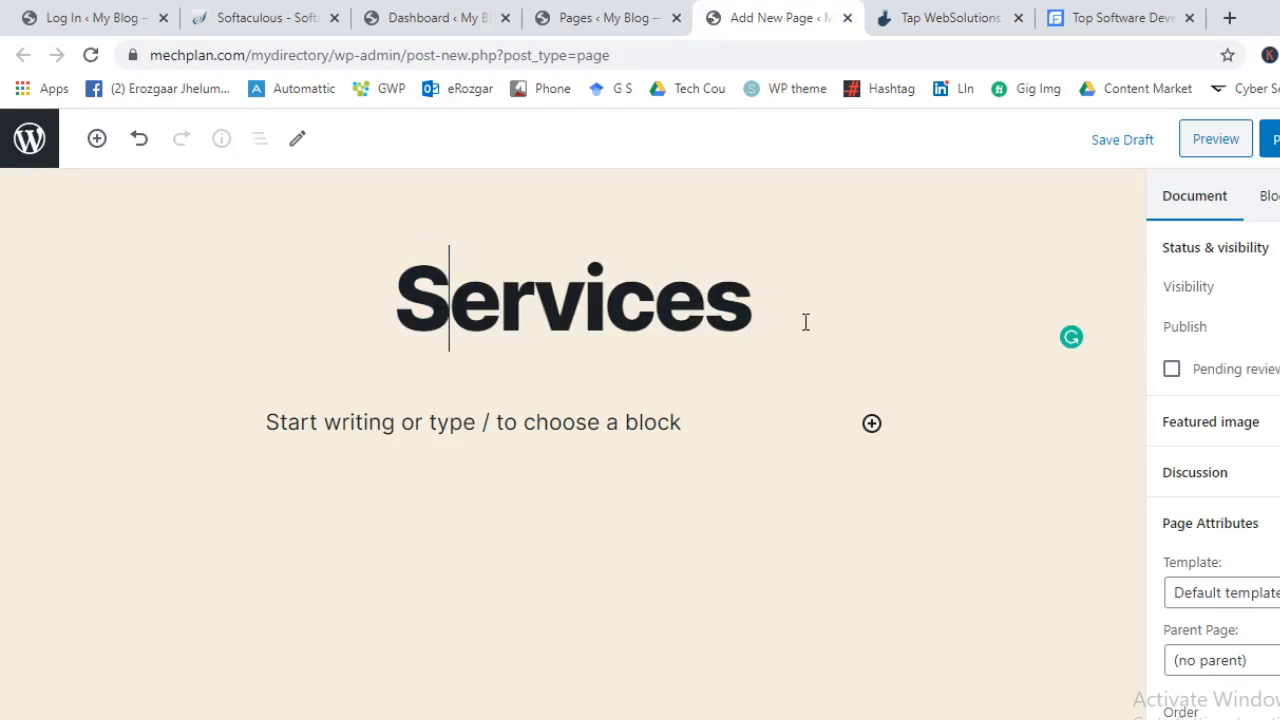
Add a Heading block containing 'STEP BY STEP' copied from the Tap WebSolutions page
left_click(1015, 9)
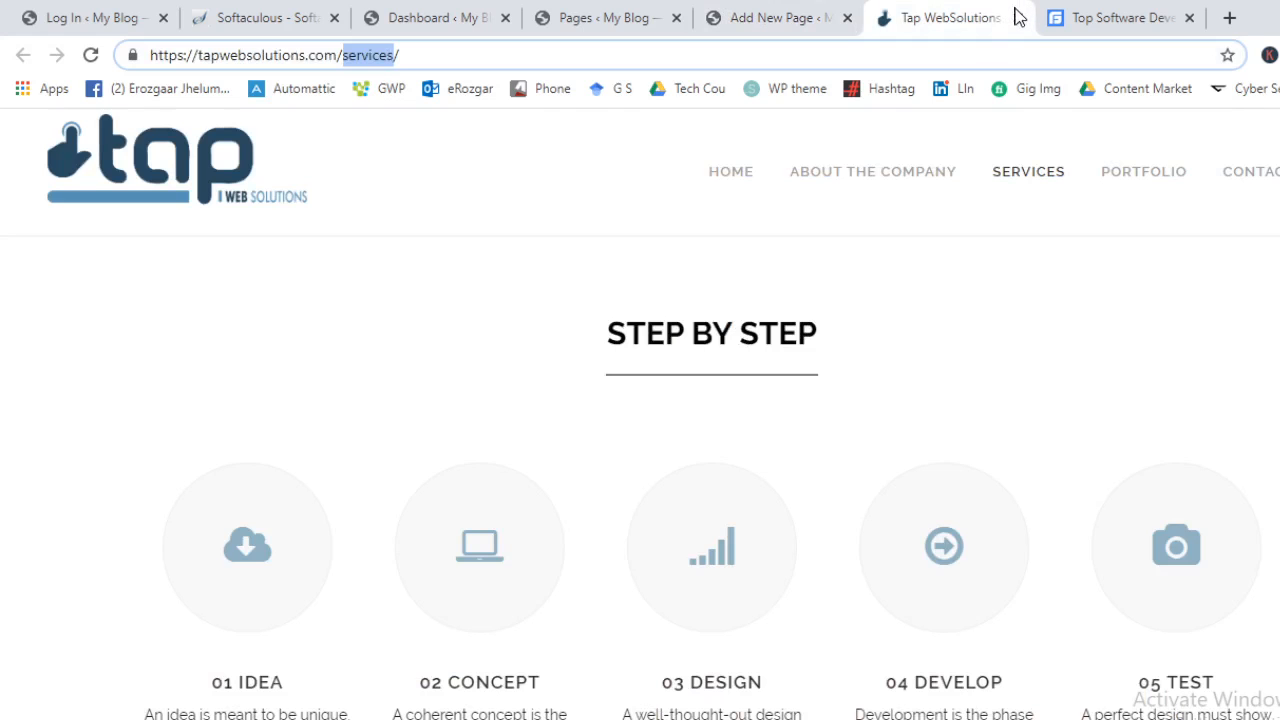
triple_click(718, 323)
key("ctrl+c")
left_click(786, 17)
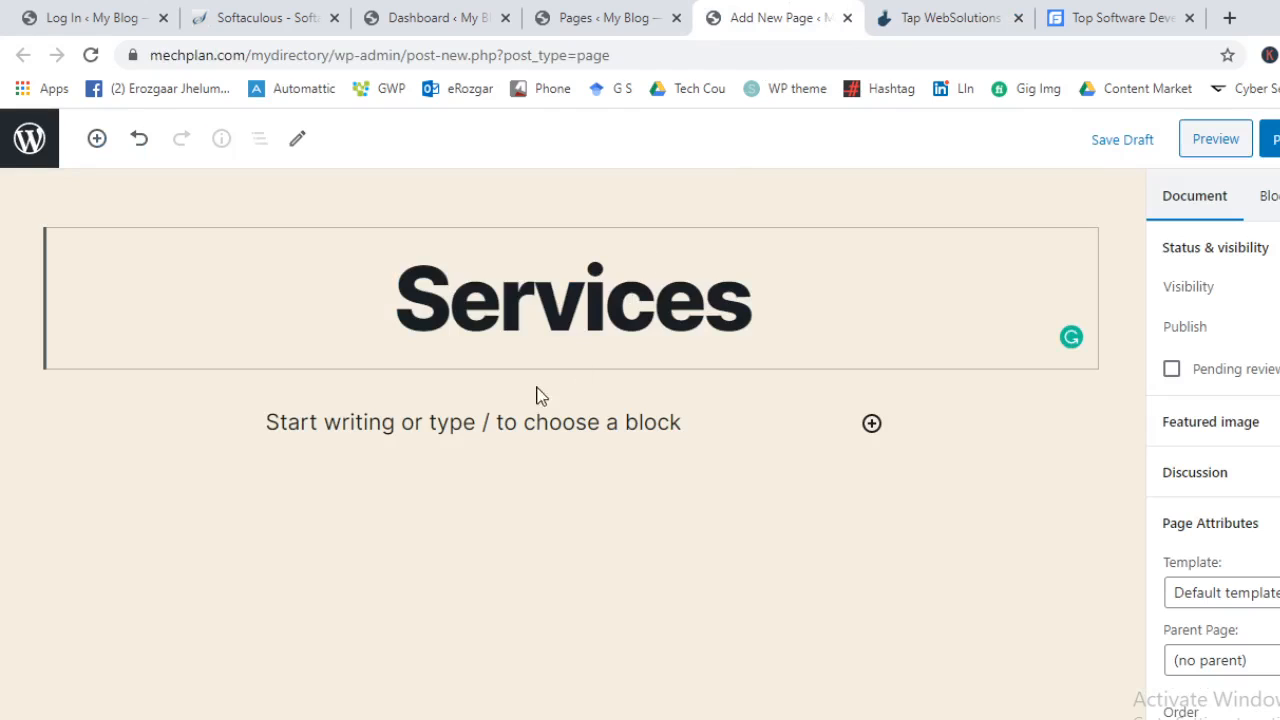
left_click(872, 423)
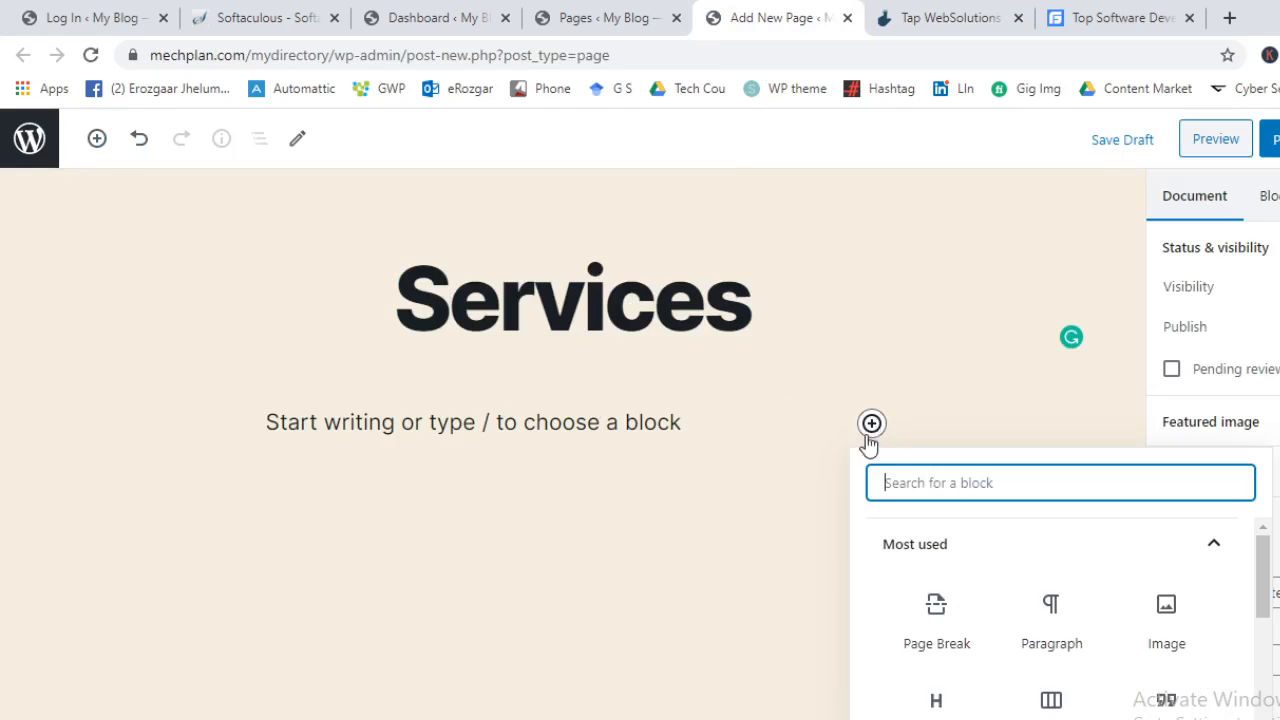
scroll(1110, 650, "down", 1)
scroll(1110, 655, "down", 3)
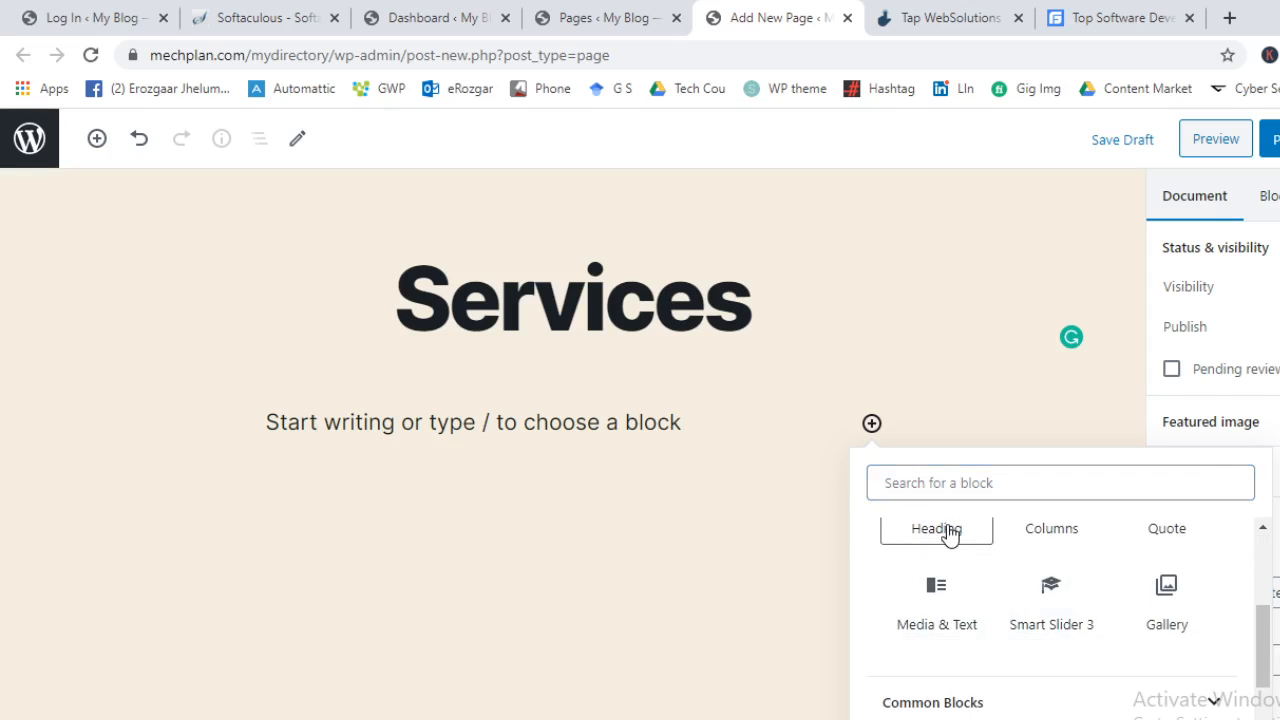
left_click(951, 531)
key("ctrl+v")
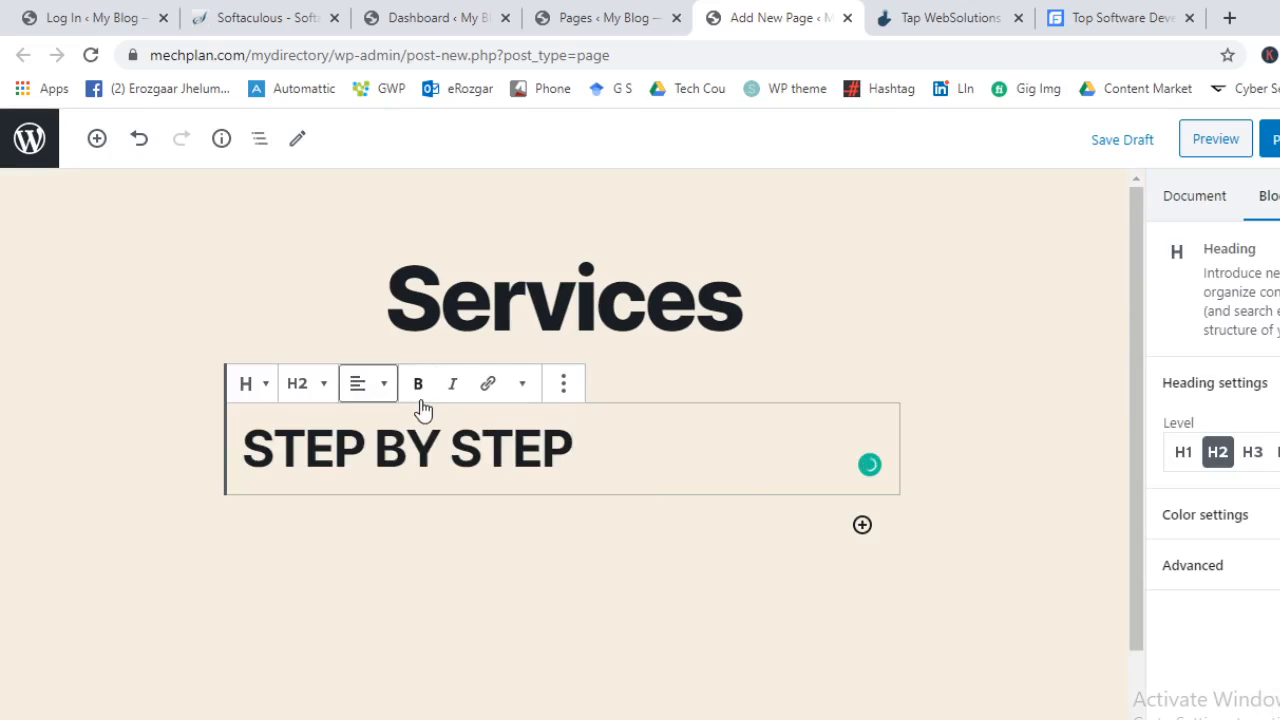
Centre the STEP BY STEP heading and start an empty block below it
left_click(386, 400)
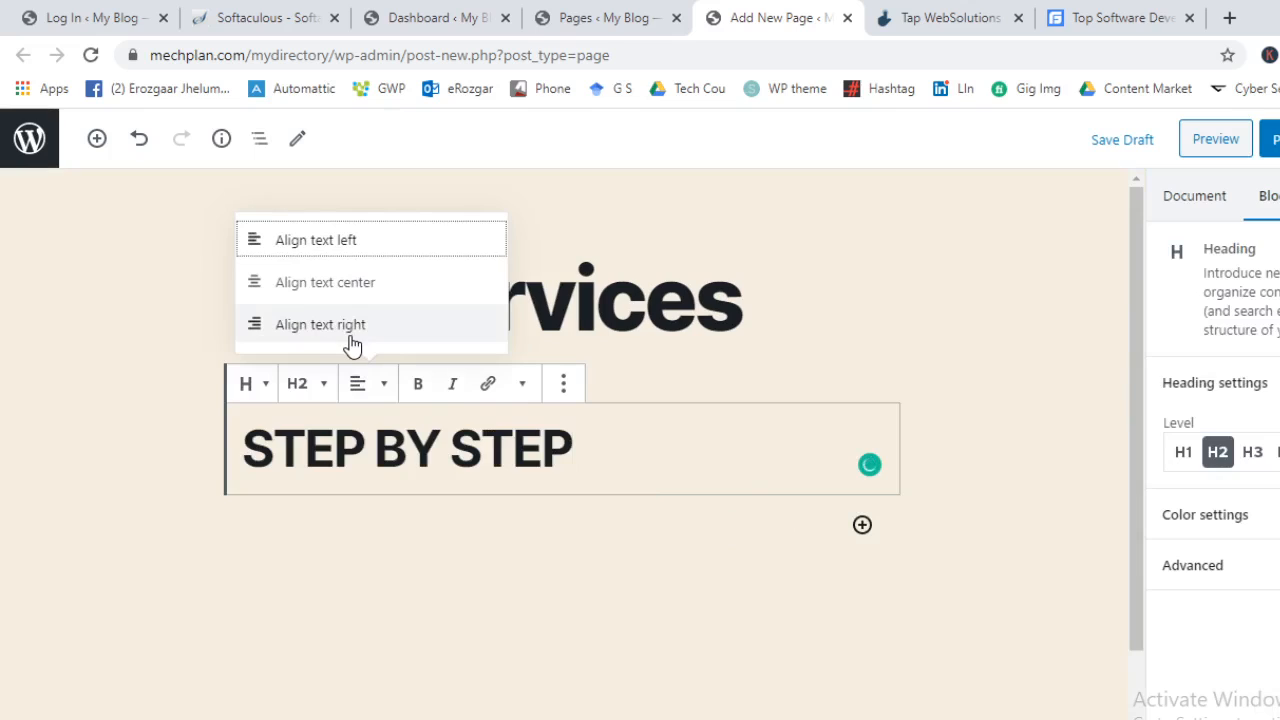
left_click(365, 300)
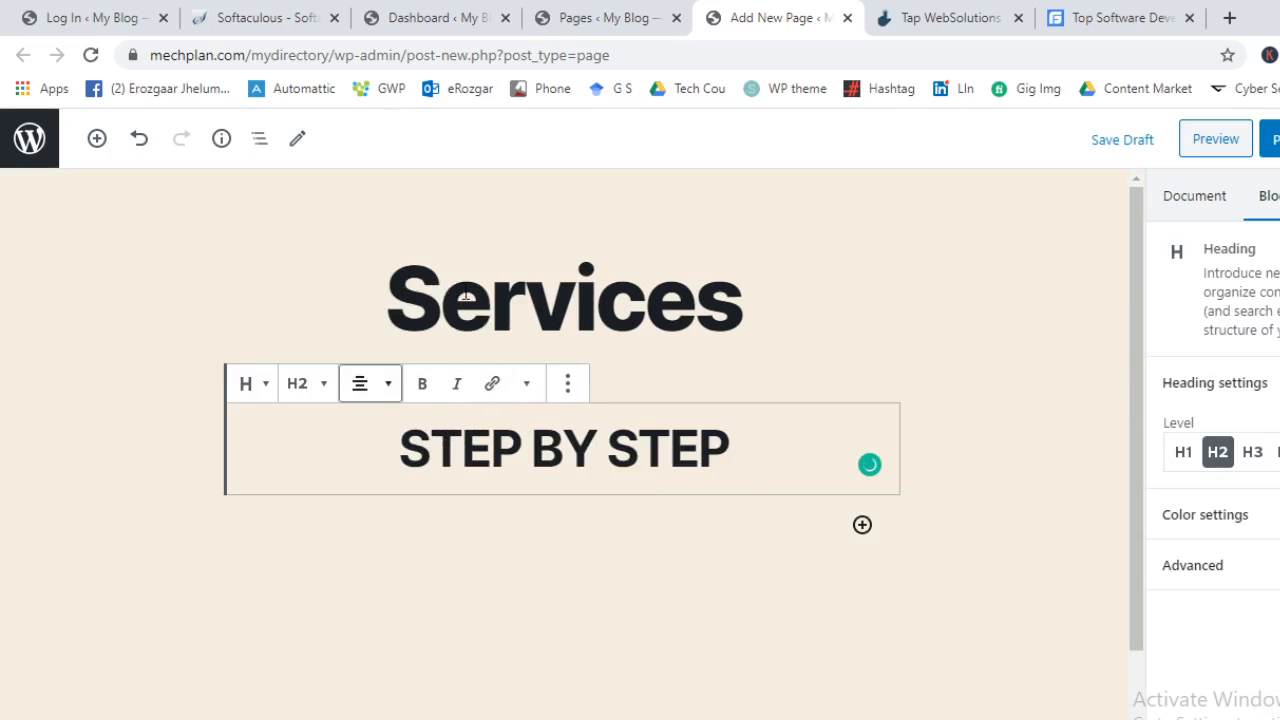
left_click(651, 594)
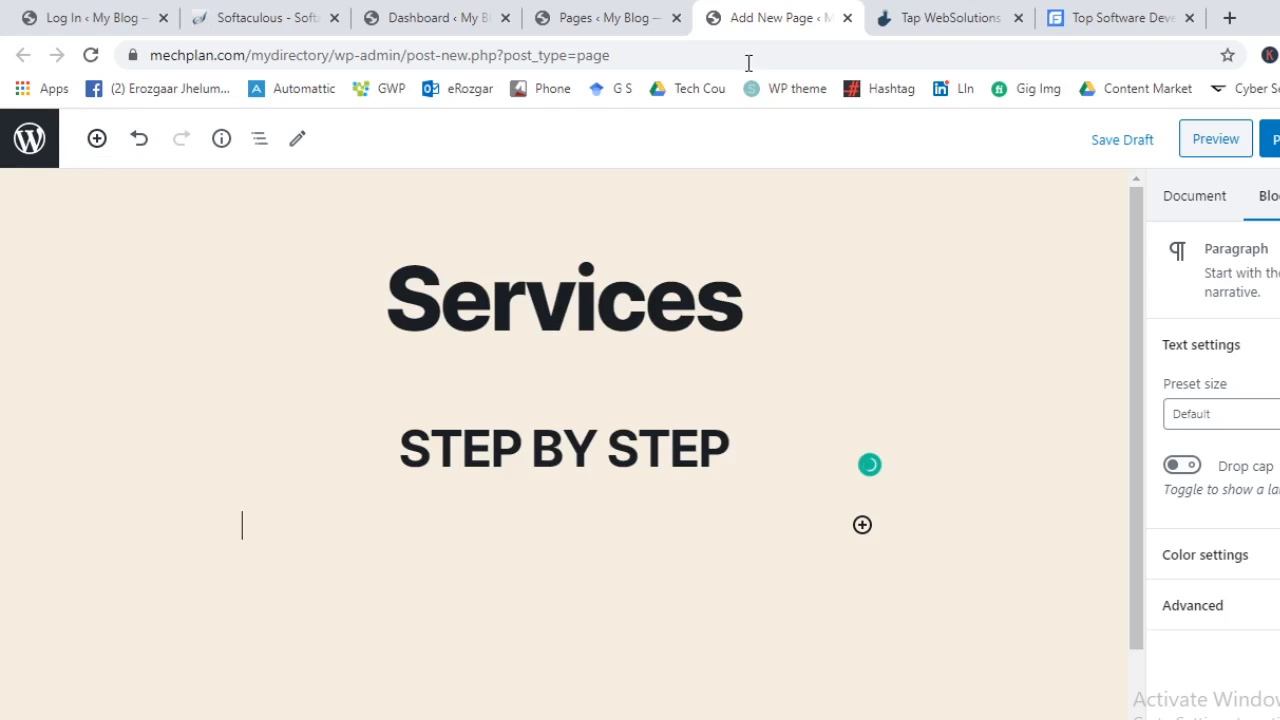
left_click(960, 14)
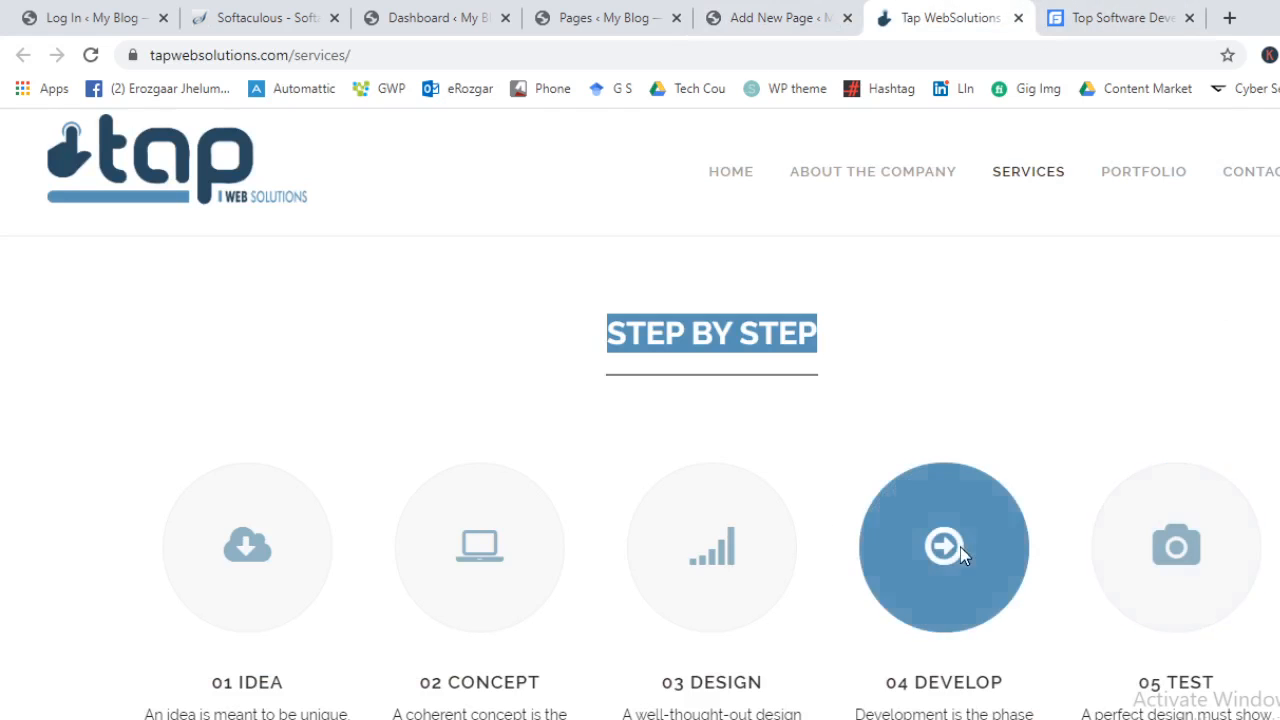
Insert a Columns block below the STEP BY STEP heading
left_click(718, 10)
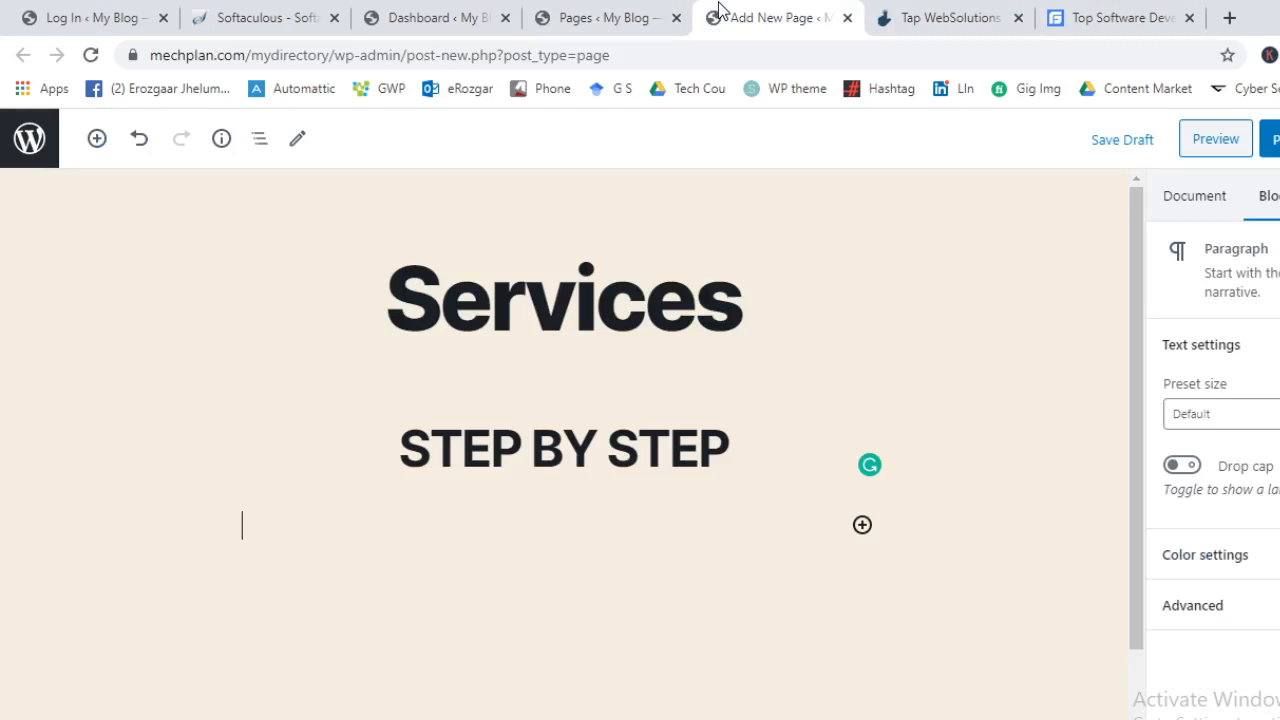
left_click(95, 142)
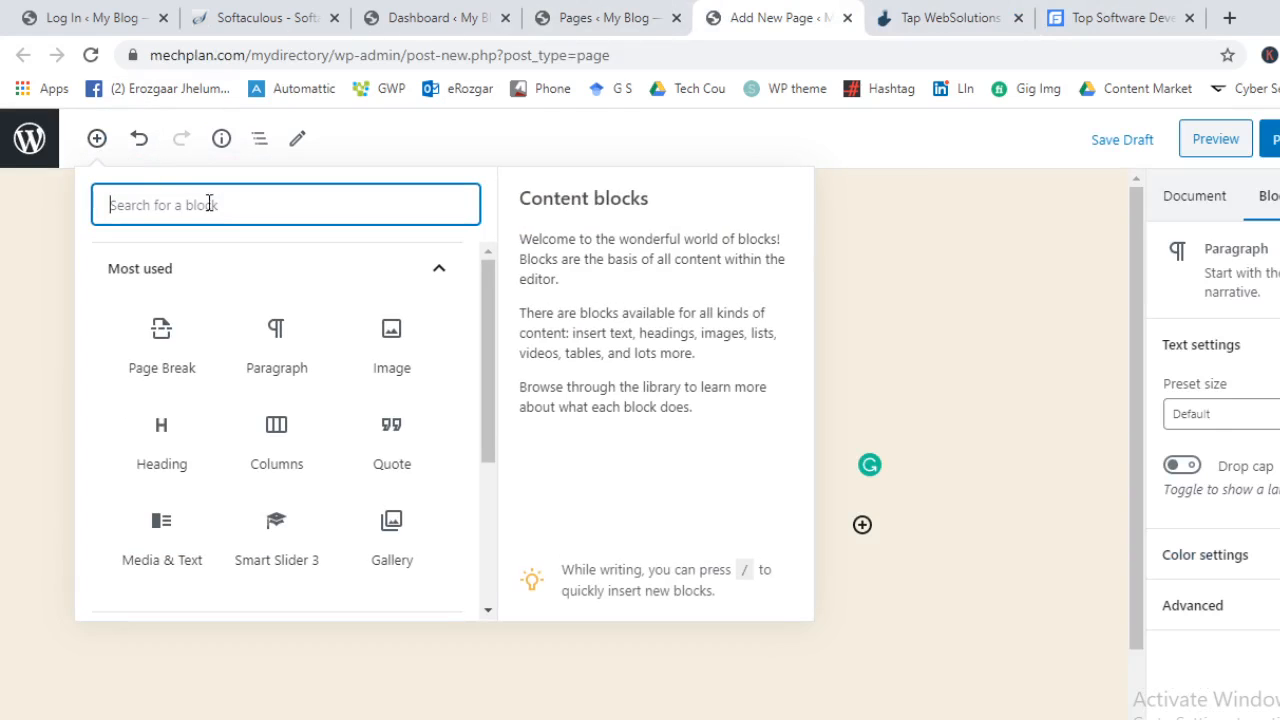
left_click(279, 445)
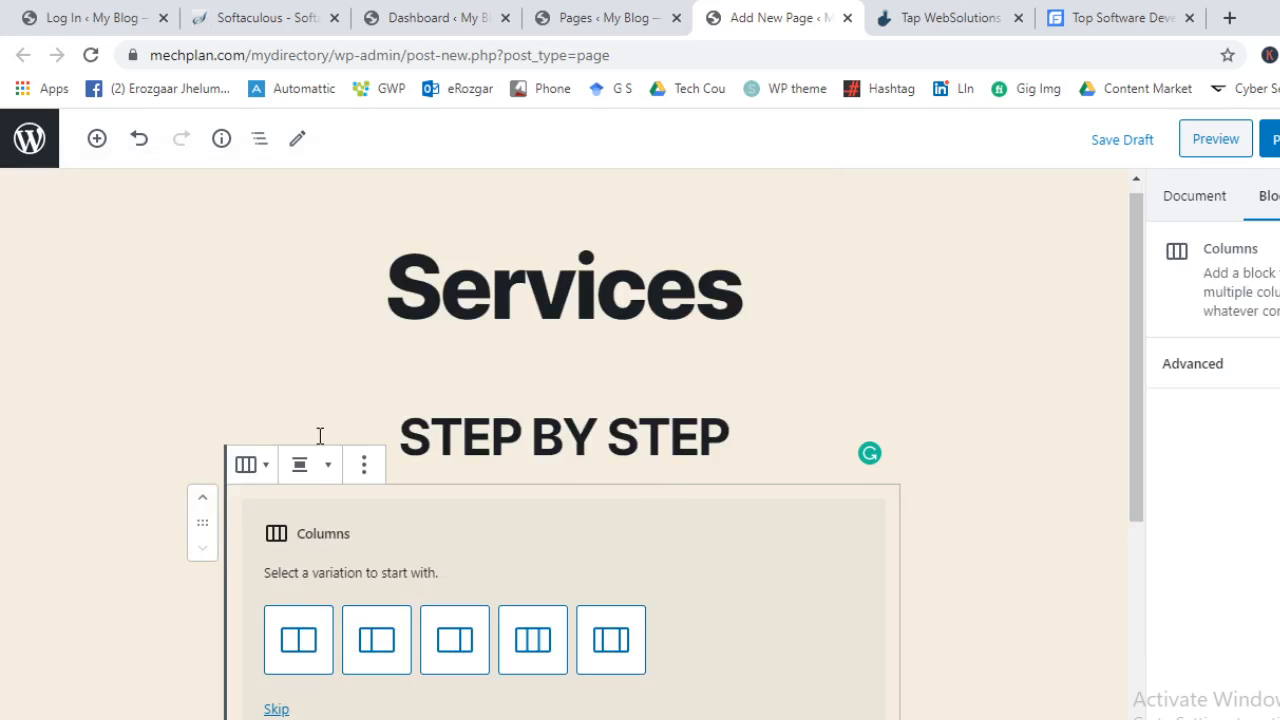
left_click(324, 469)
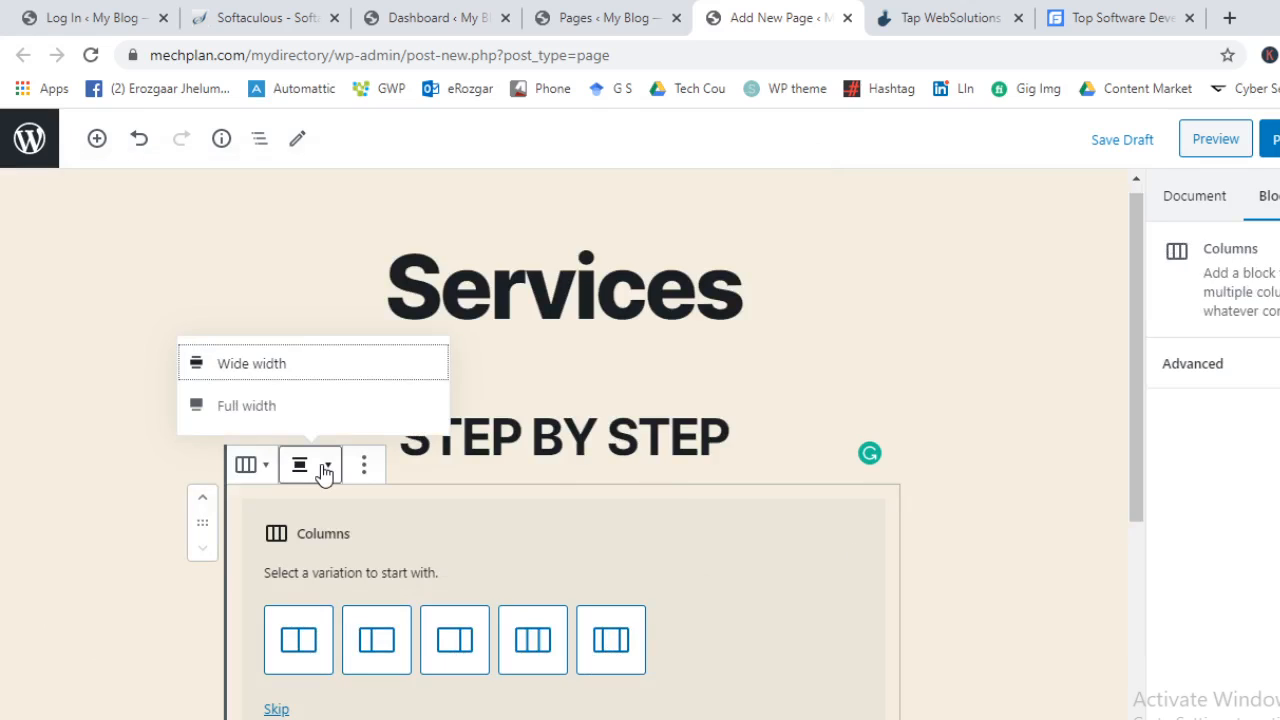
left_click(363, 466)
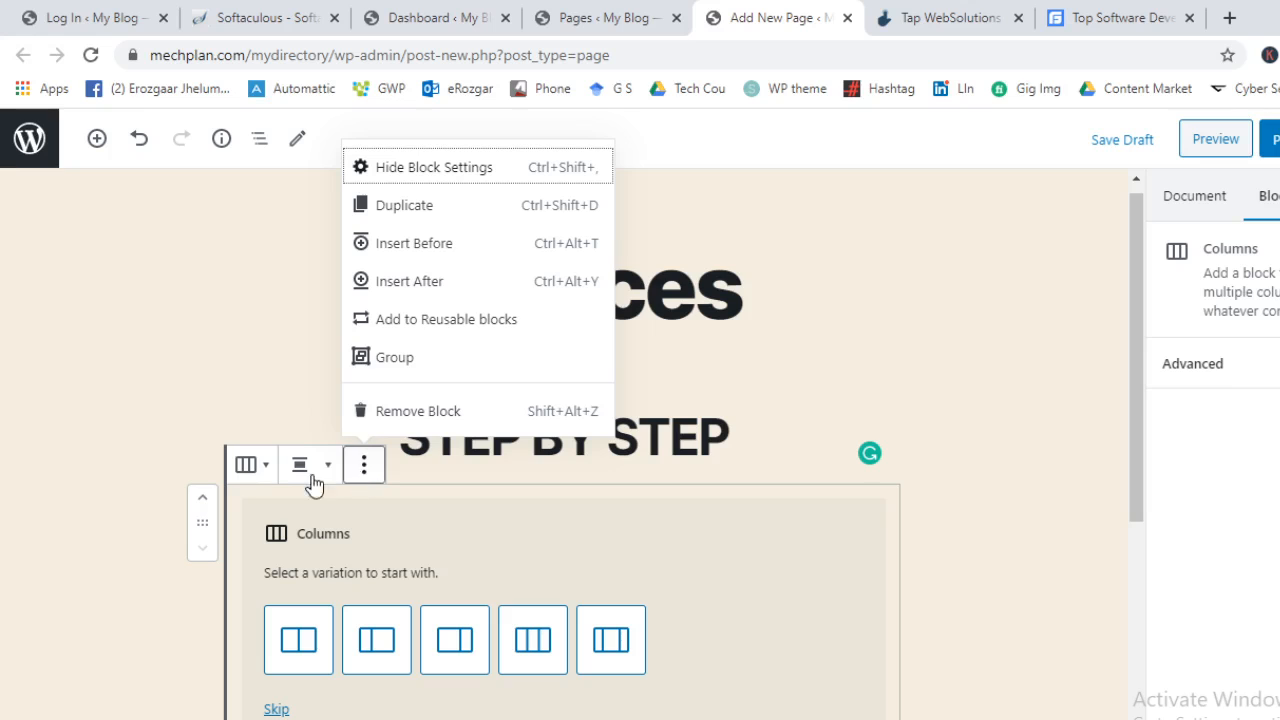
Close the block's options menu and show the page's Document settings with the Services title
scroll(769, 643, "down", 2)
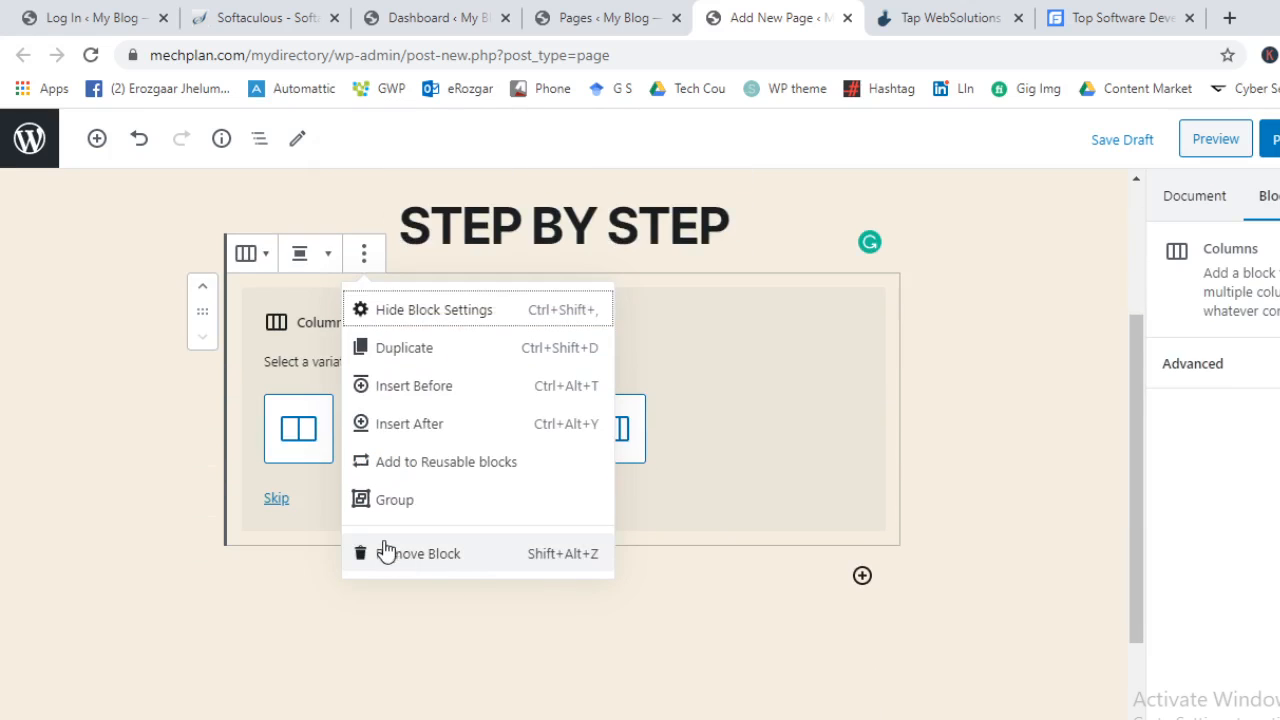
left_click(837, 494)
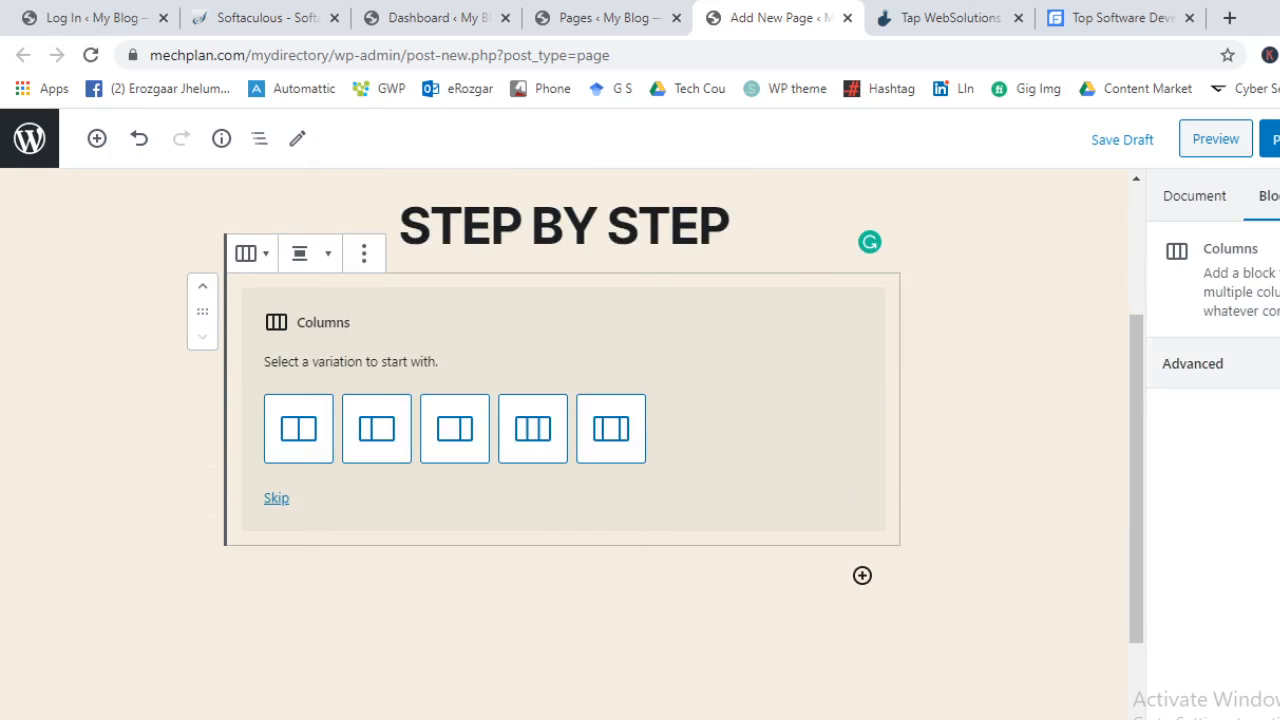
left_click(1210, 363)
left_click(1218, 205)
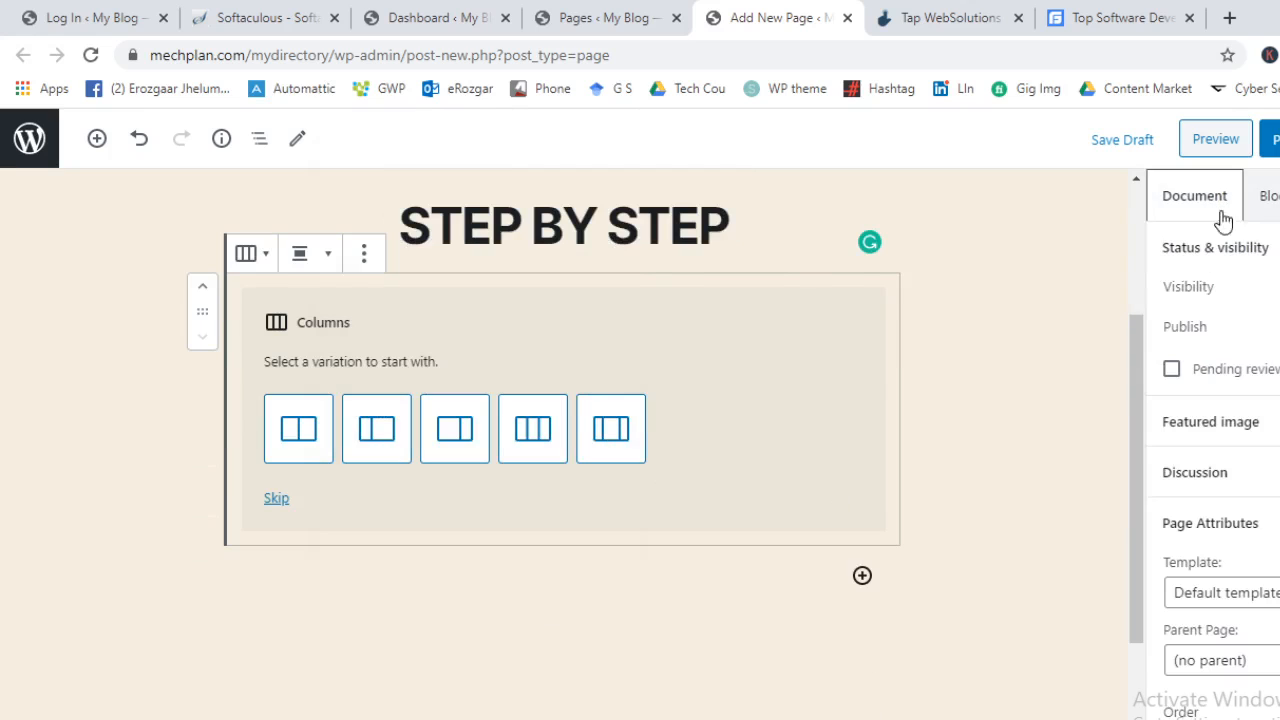
scroll(425, 422, "up", 2)
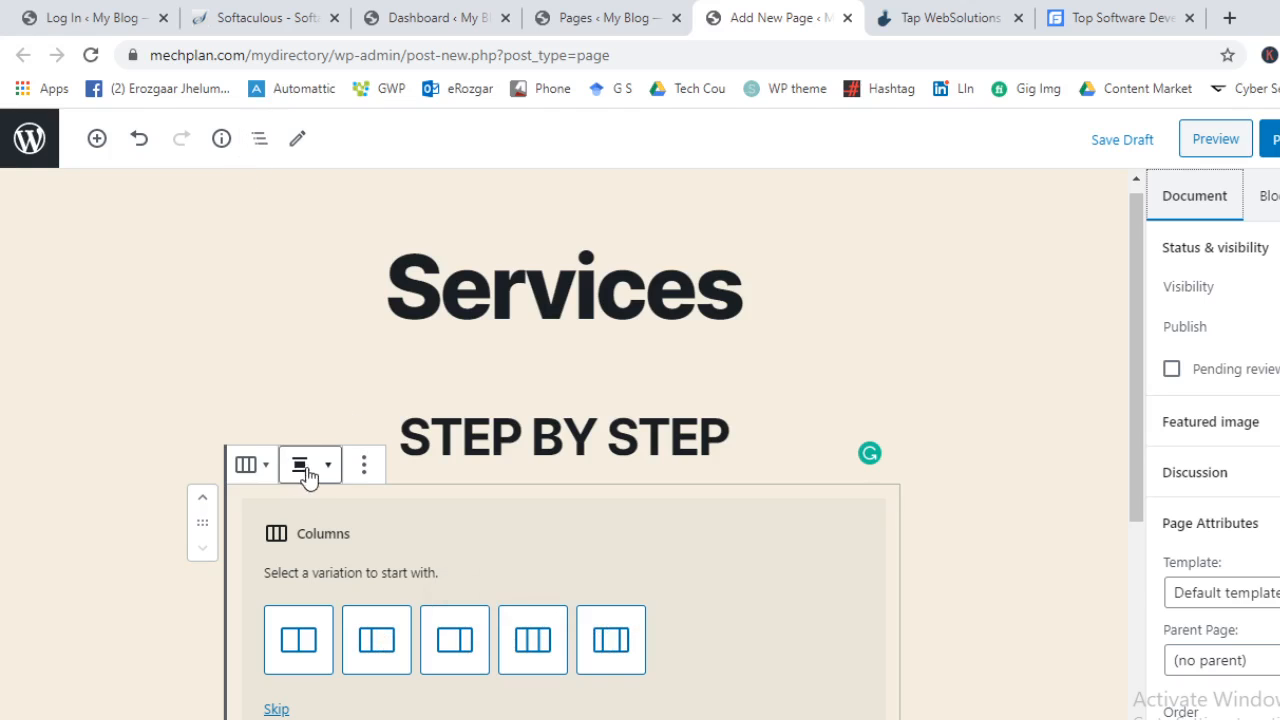
Choose the 50/50 column layout and narrow the left column to about 20% width
left_click(300, 645)
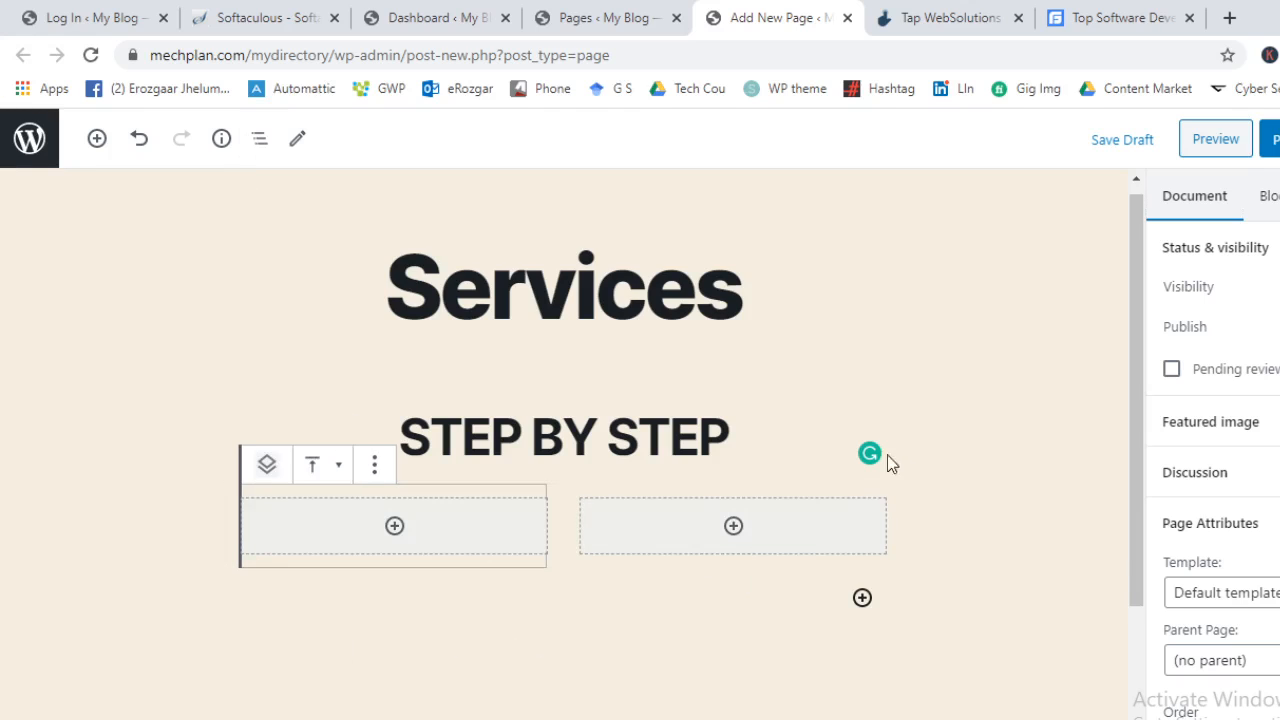
left_click(374, 465)
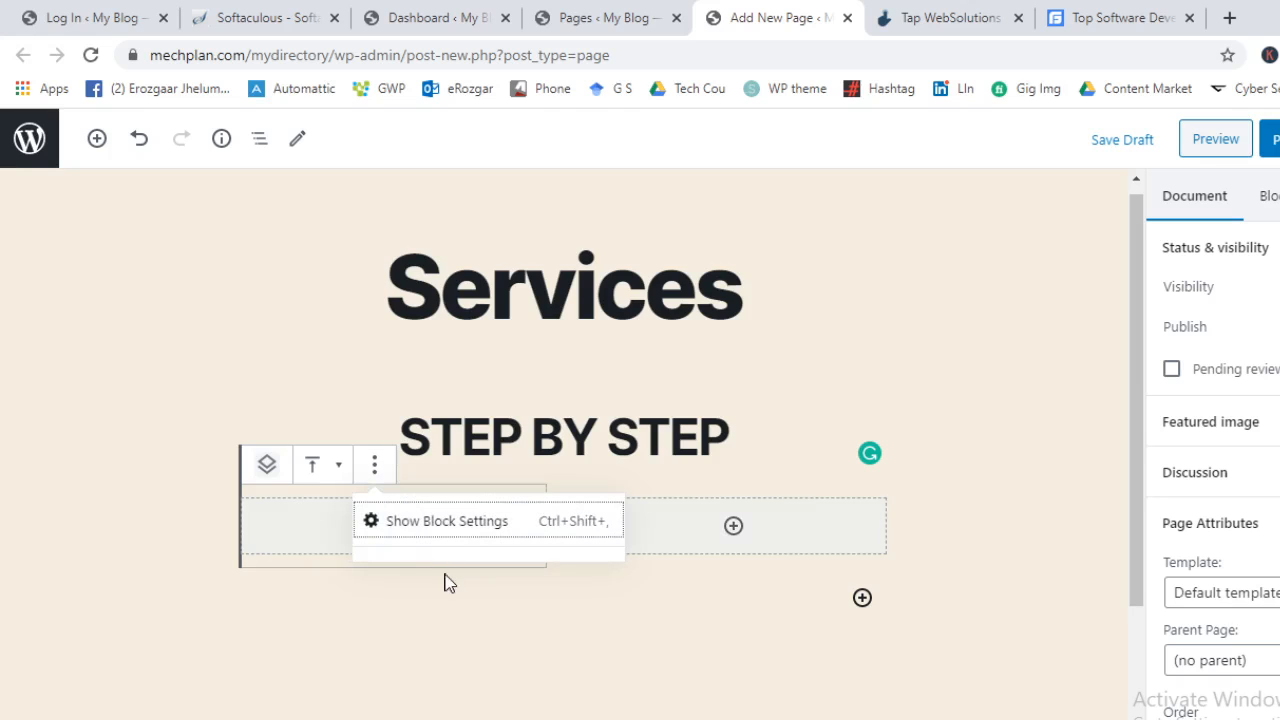
left_click(577, 532)
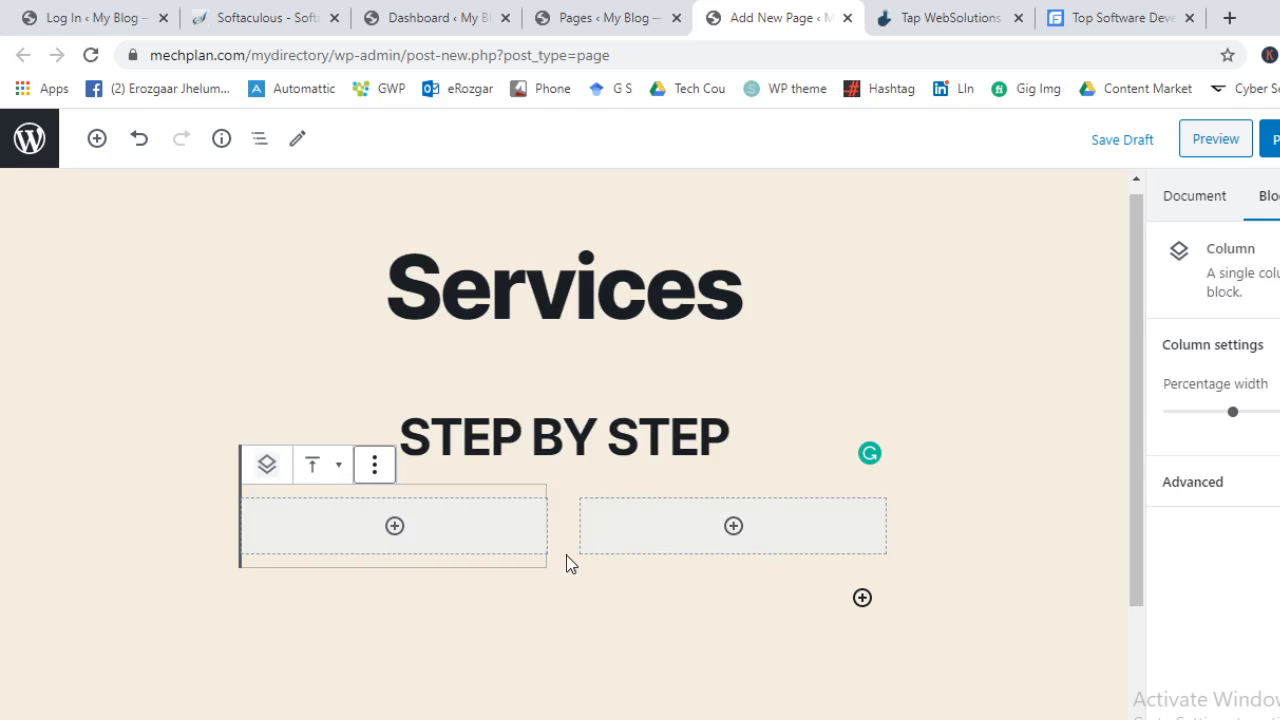
left_click(1255, 481)
left_click(1255, 481)
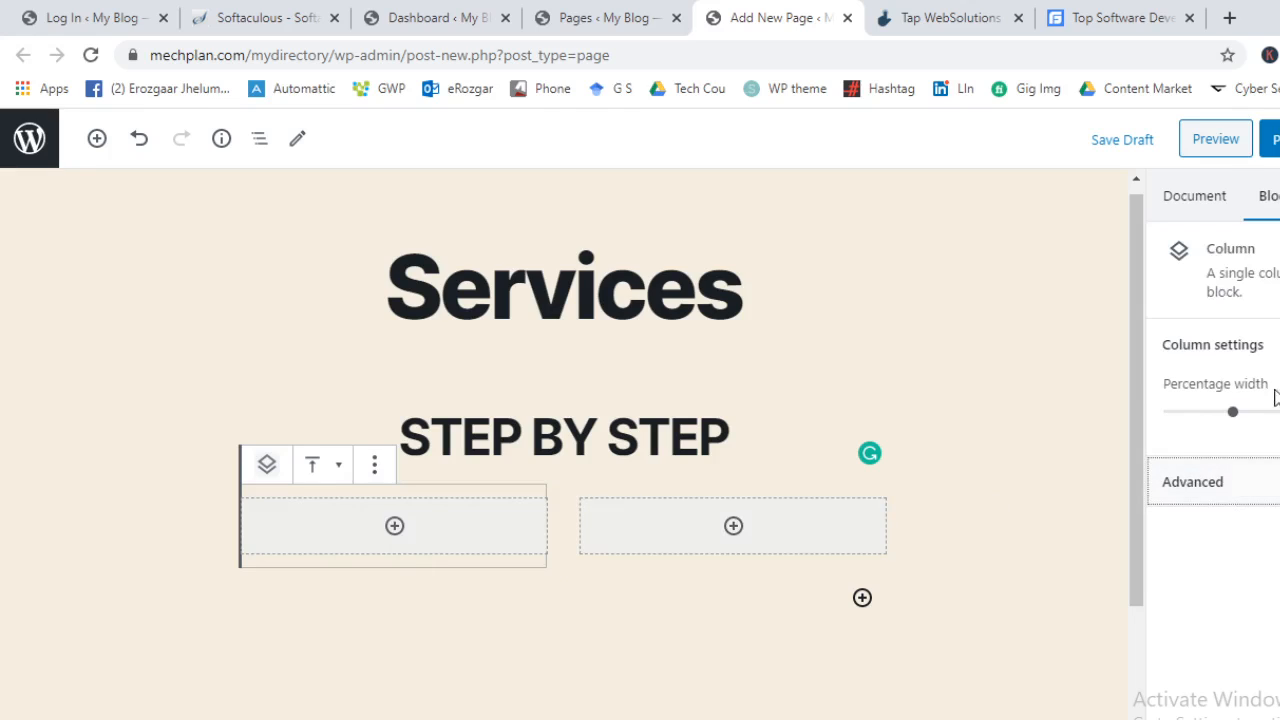
mouse_move(1232, 412)
left_mouse_down()
mouse_move(1186, 413)
mouse_move(1210, 422)
left_mouse_up()
Leave the right column empty and undo the width change and column layout
left_click(634, 526)
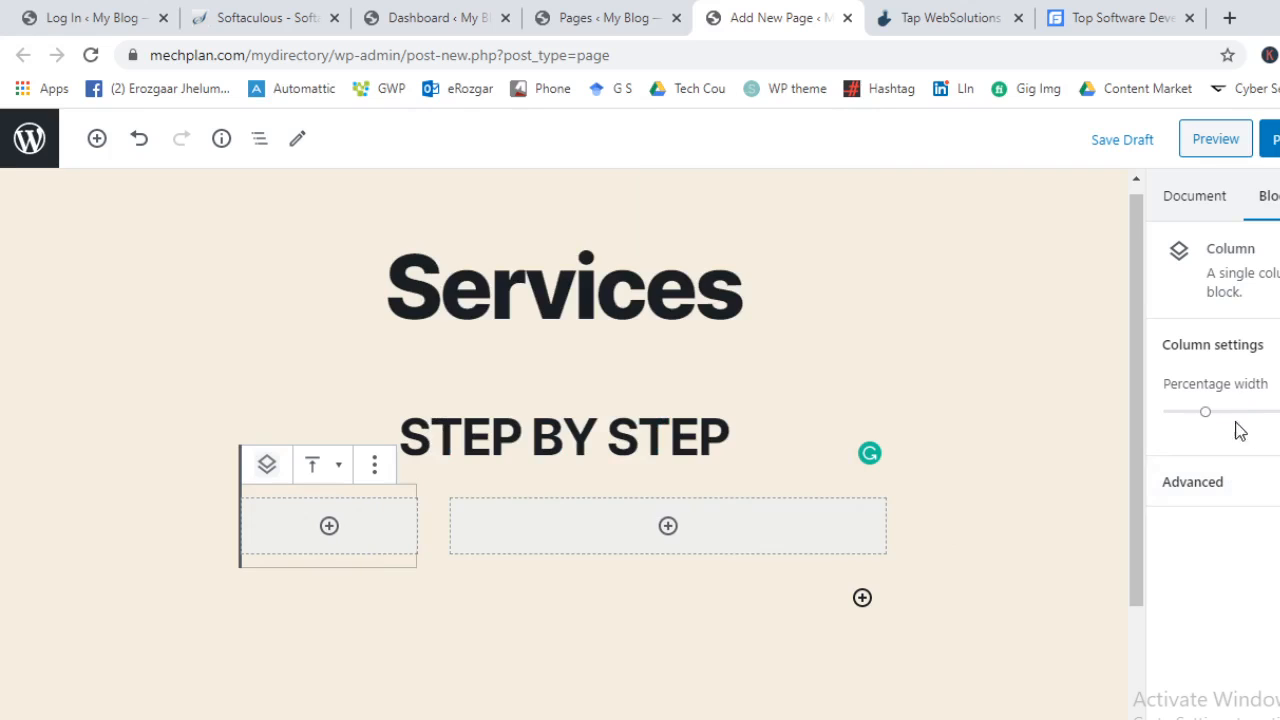
left_click(768, 550)
left_click(784, 536)
right_click(786, 528)
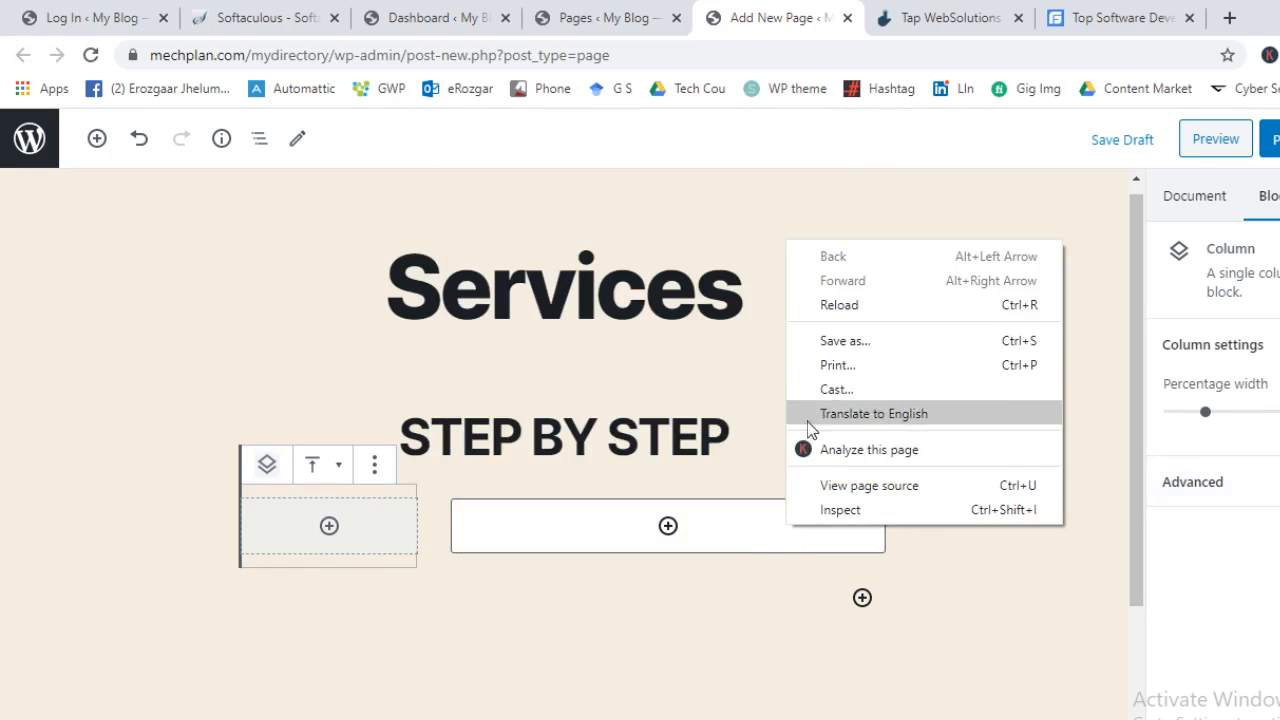
left_click(1057, 564)
left_click(817, 526)
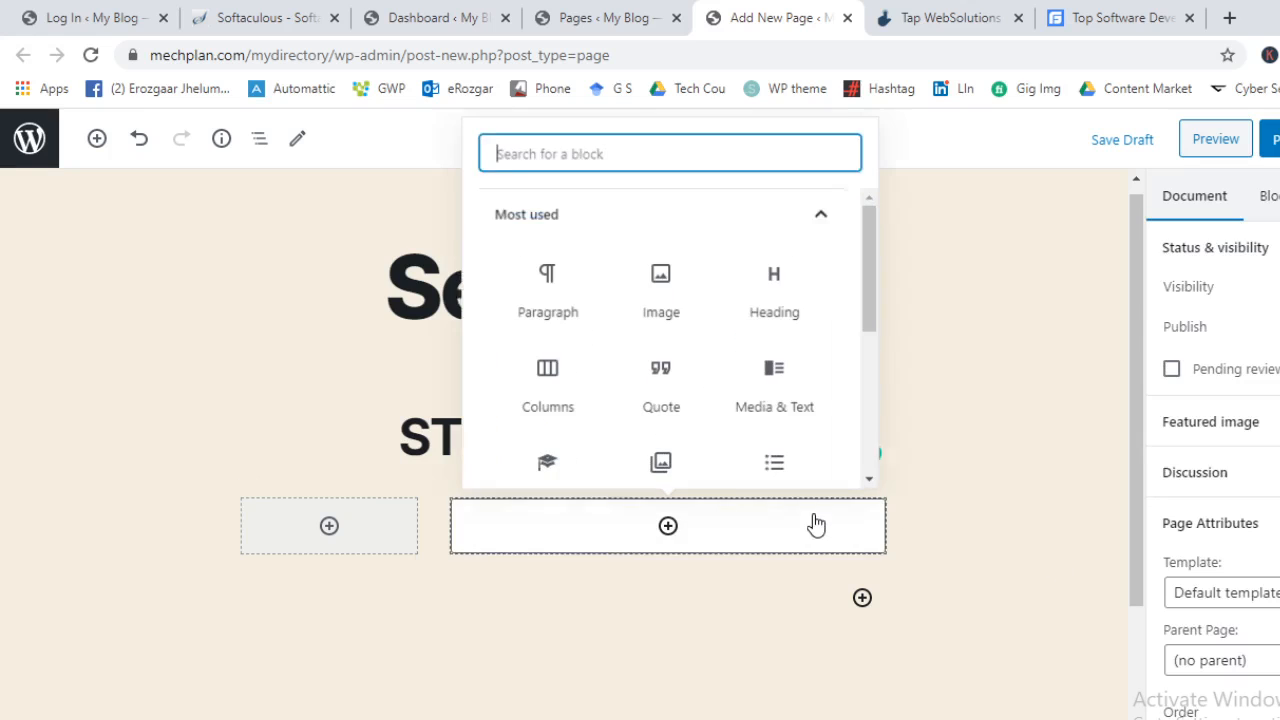
left_click(1000, 485)
key("ctrl+z")
key("ctrl+z")
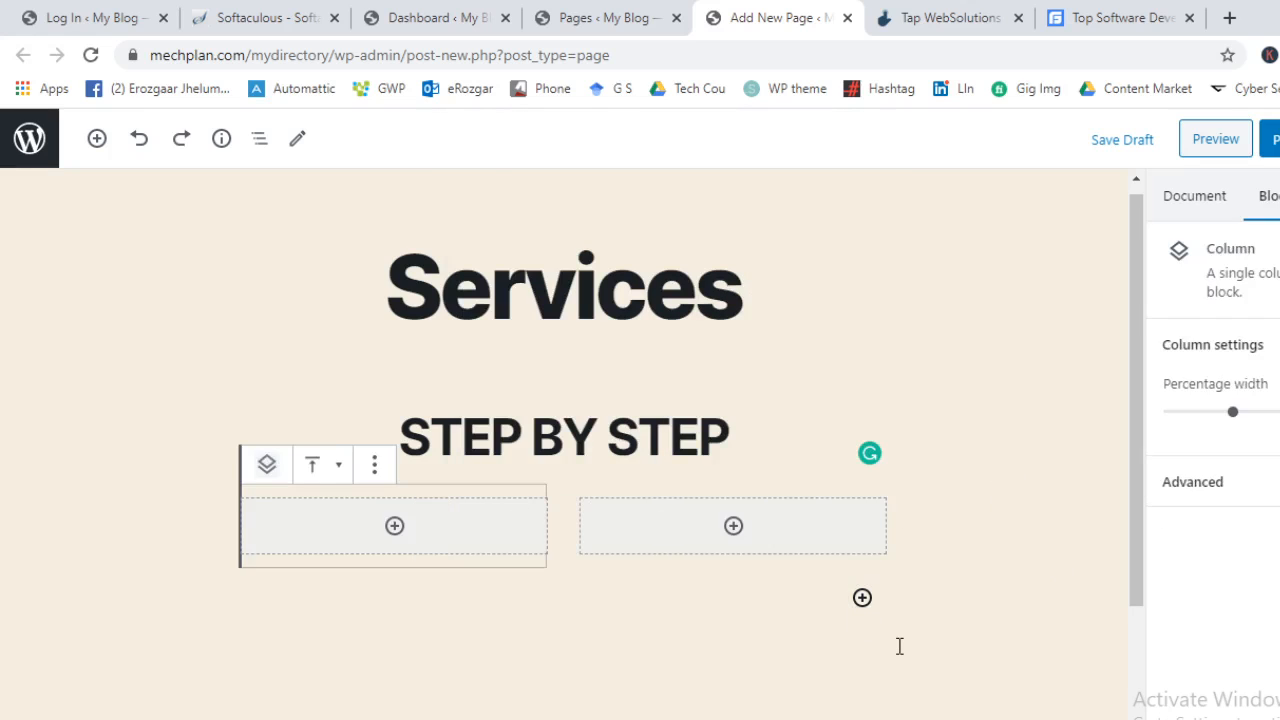
scroll(517, 591, "down", 2)
Choose three columns with a wide centre, nesting a three-column Columns block in the centre
scroll(517, 591, "up", 1)
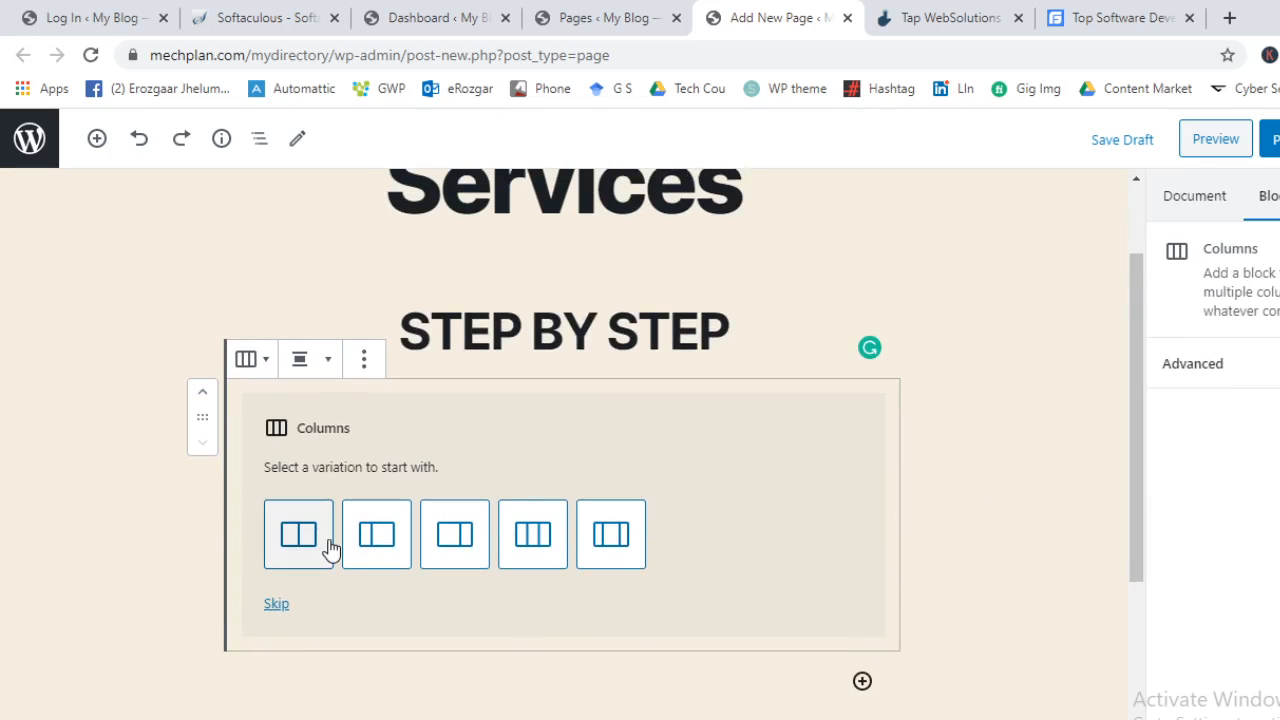
left_click(1031, 451)
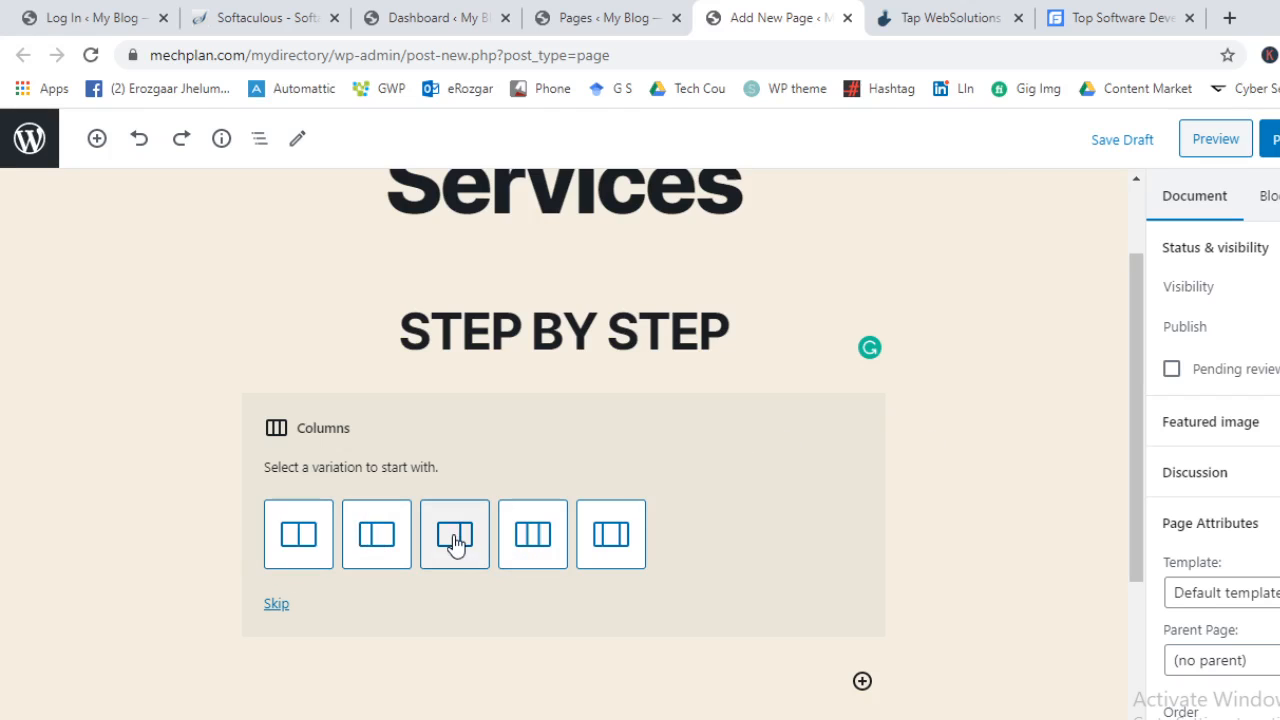
left_click(608, 551)
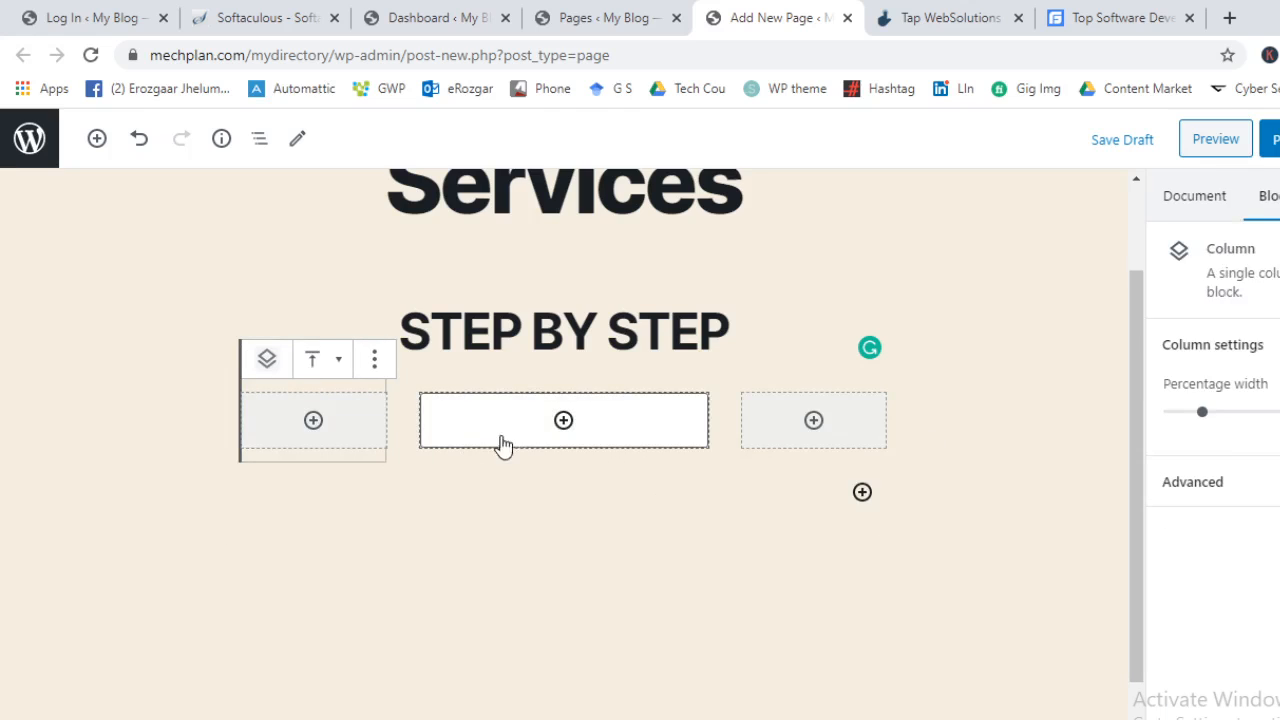
left_click(560, 424)
scroll(640, 685, "down", 1)
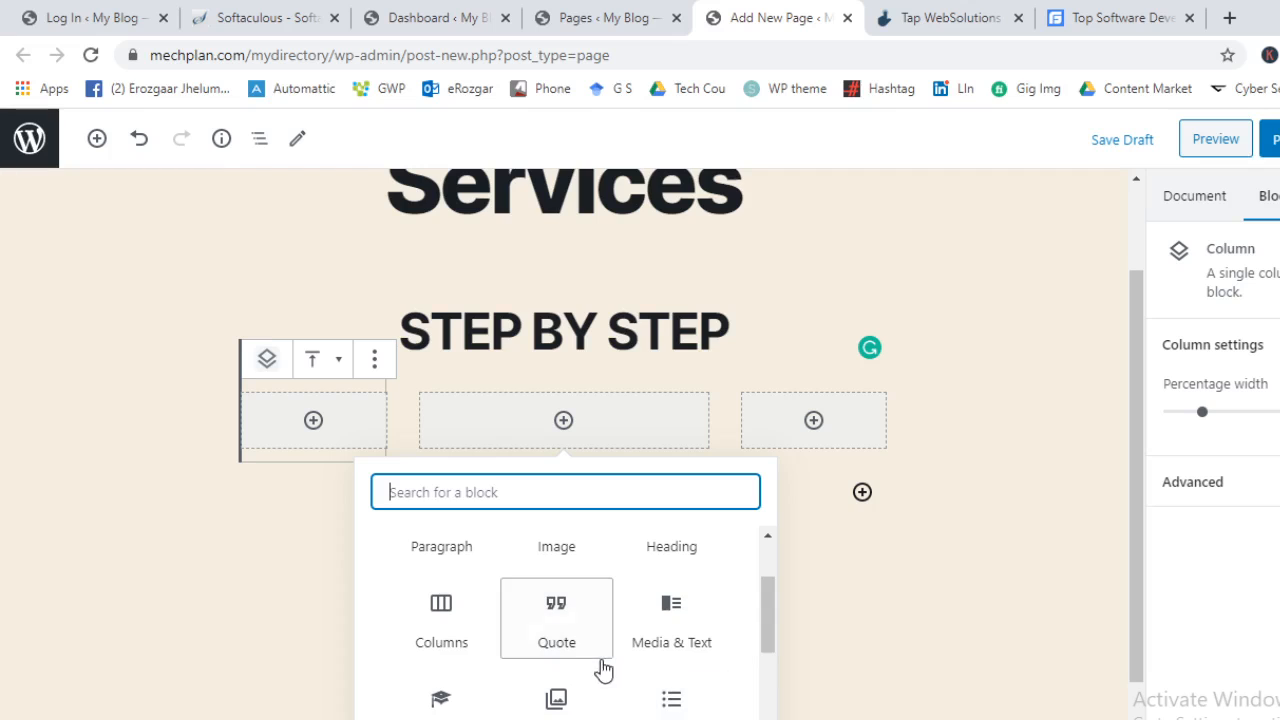
left_click(442, 610)
left_click(556, 364)
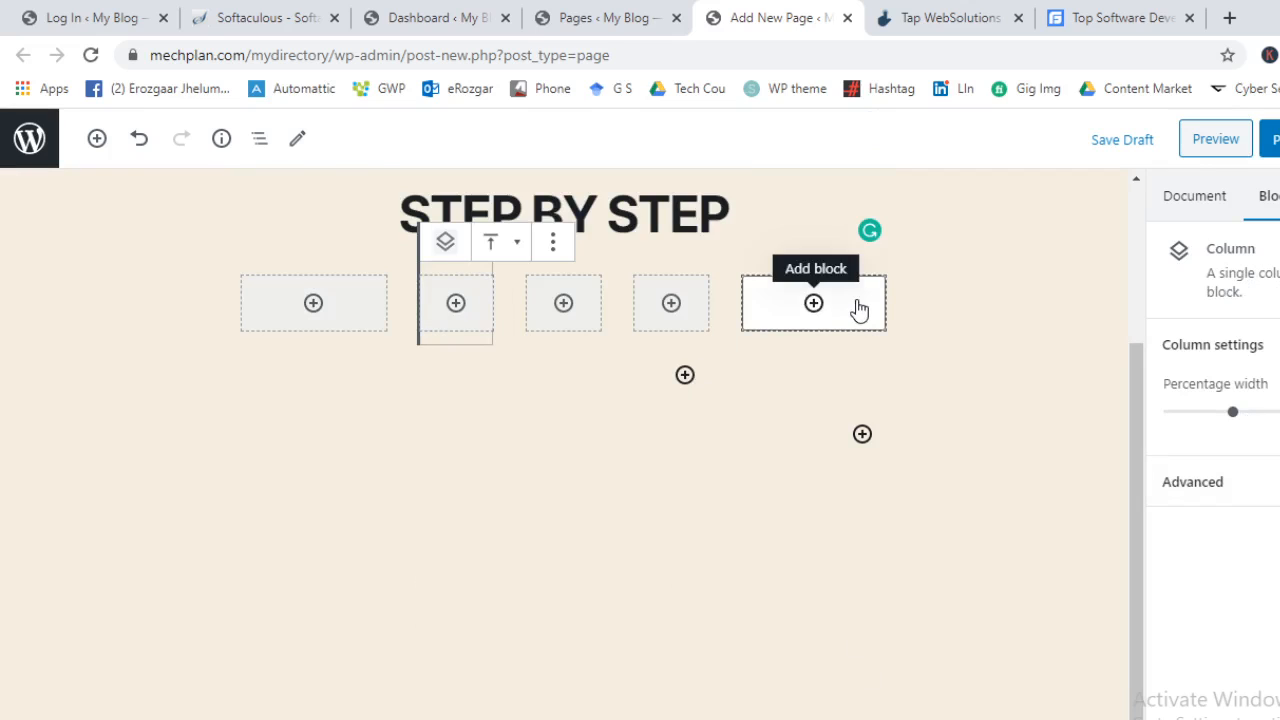
Add an empty Image block to the first column
left_click(814, 303)
right_click(858, 292)
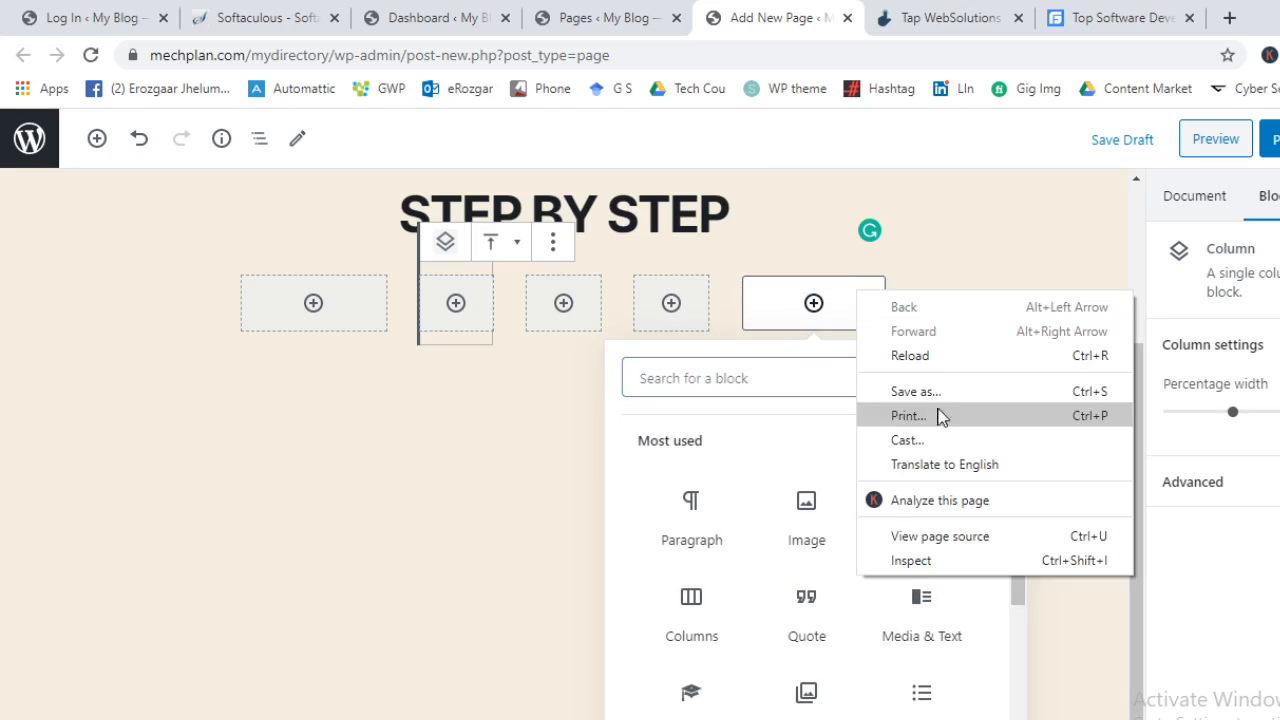
left_click(972, 252)
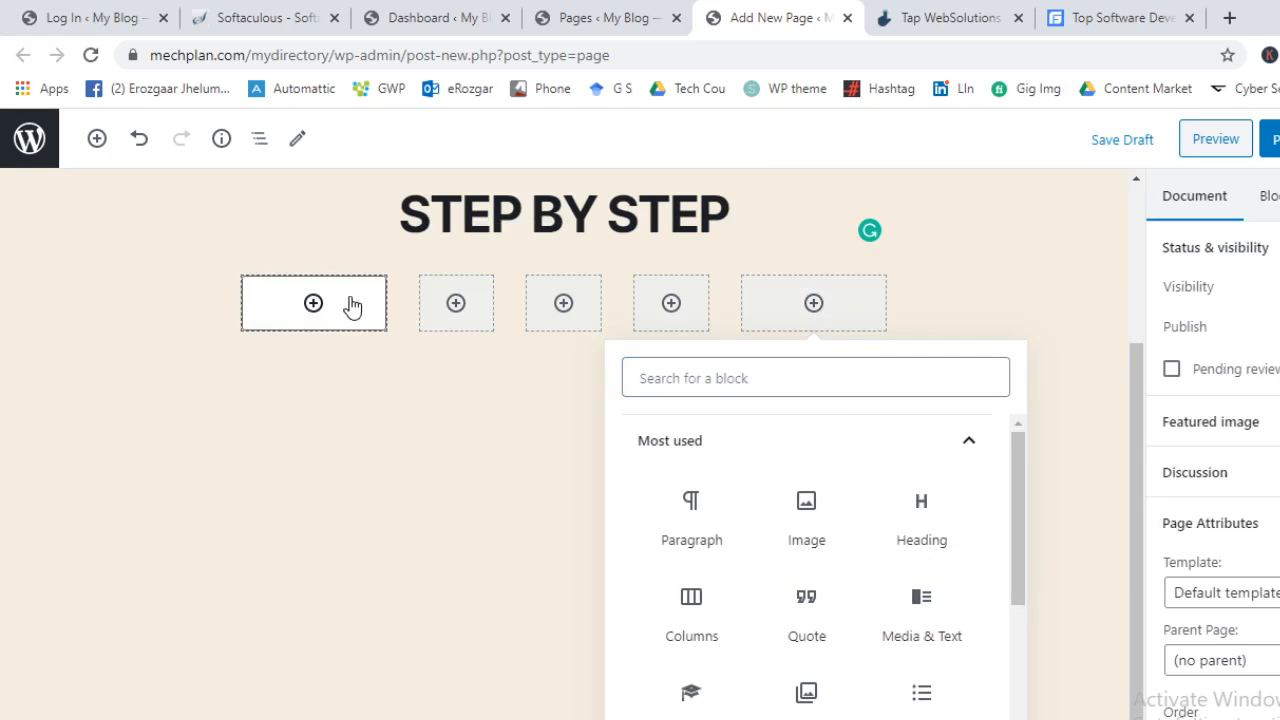
right_click(283, 289)
left_click(263, 291)
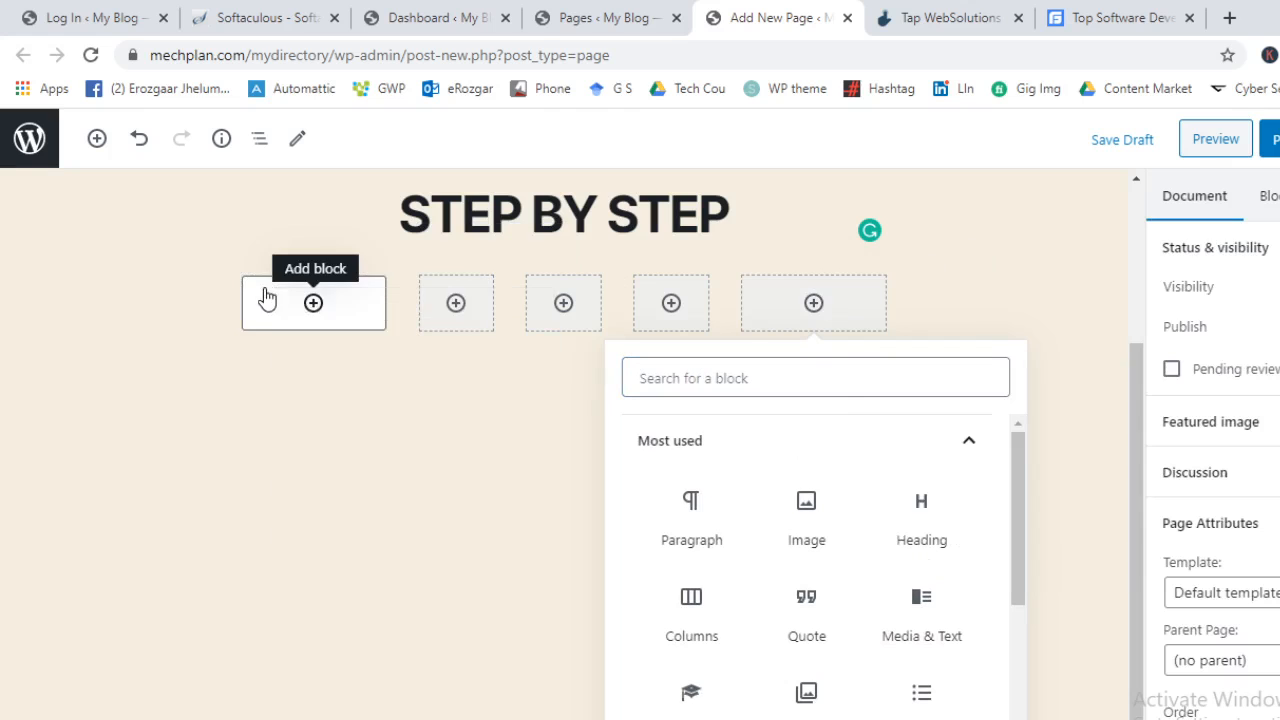
left_click(263, 295)
left_click(262, 295)
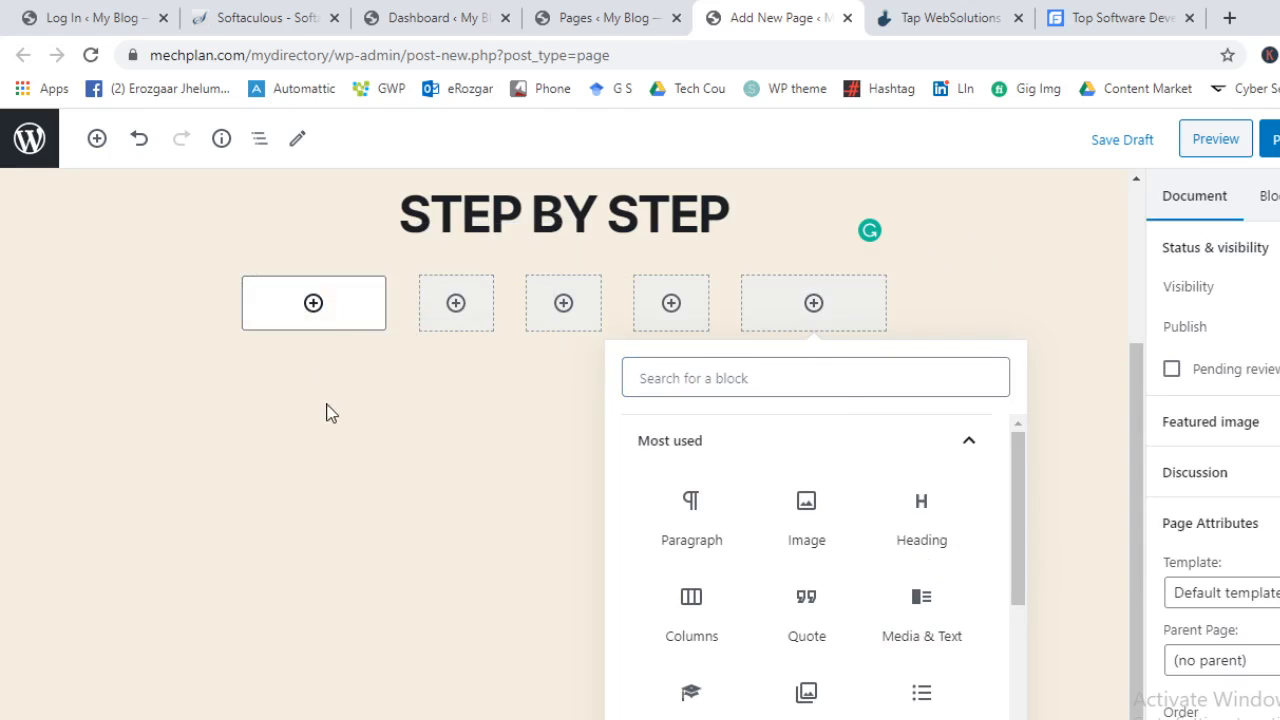
left_click(315, 318)
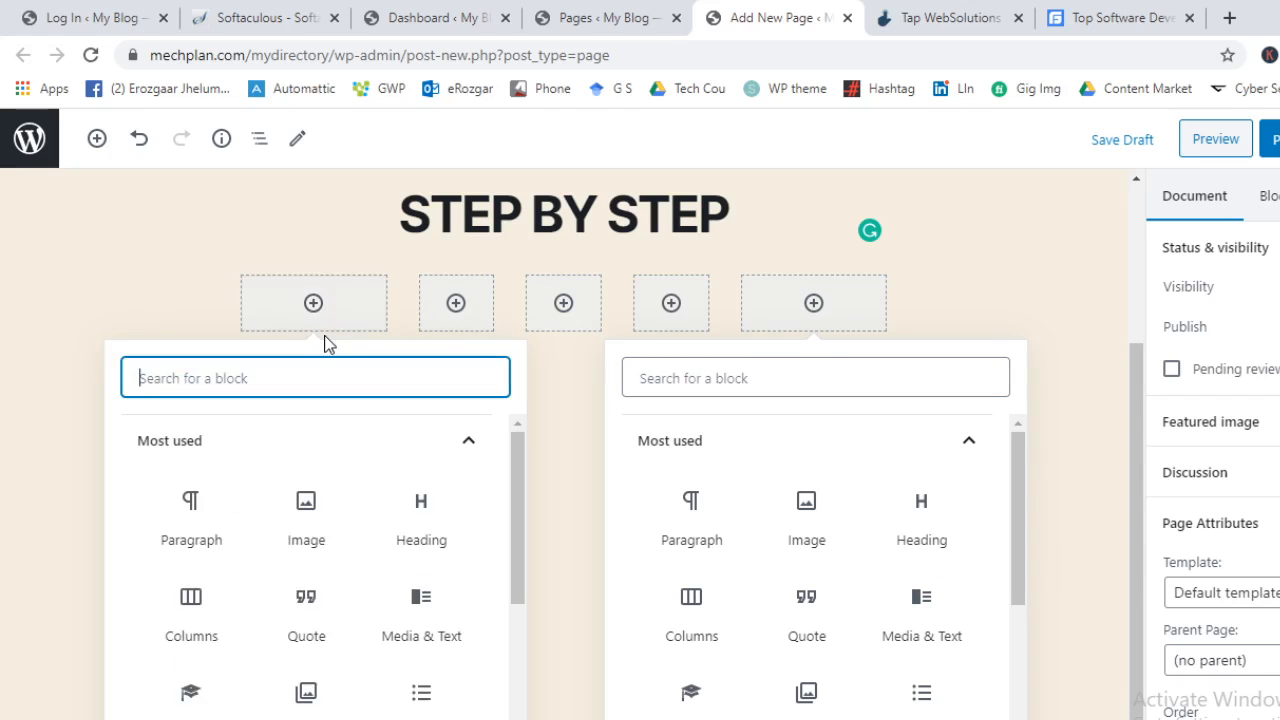
left_click(309, 518)
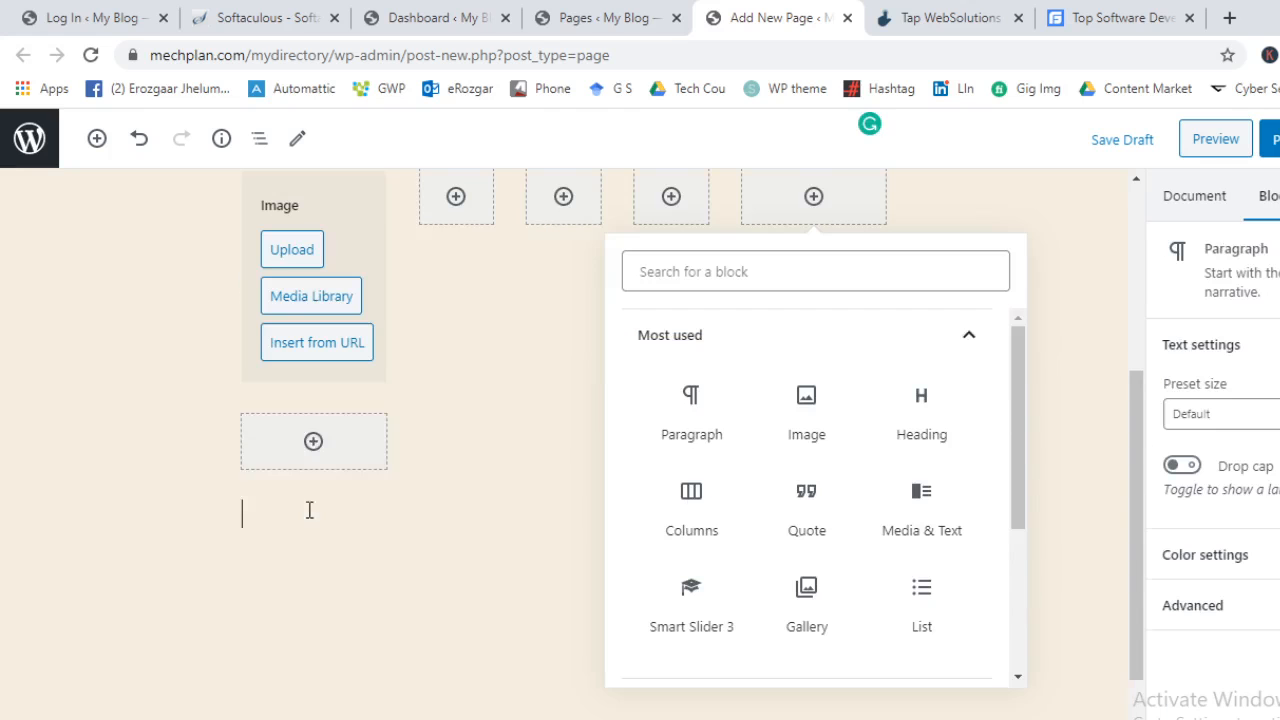
left_click(1120, 17)
left_click(945, 17)
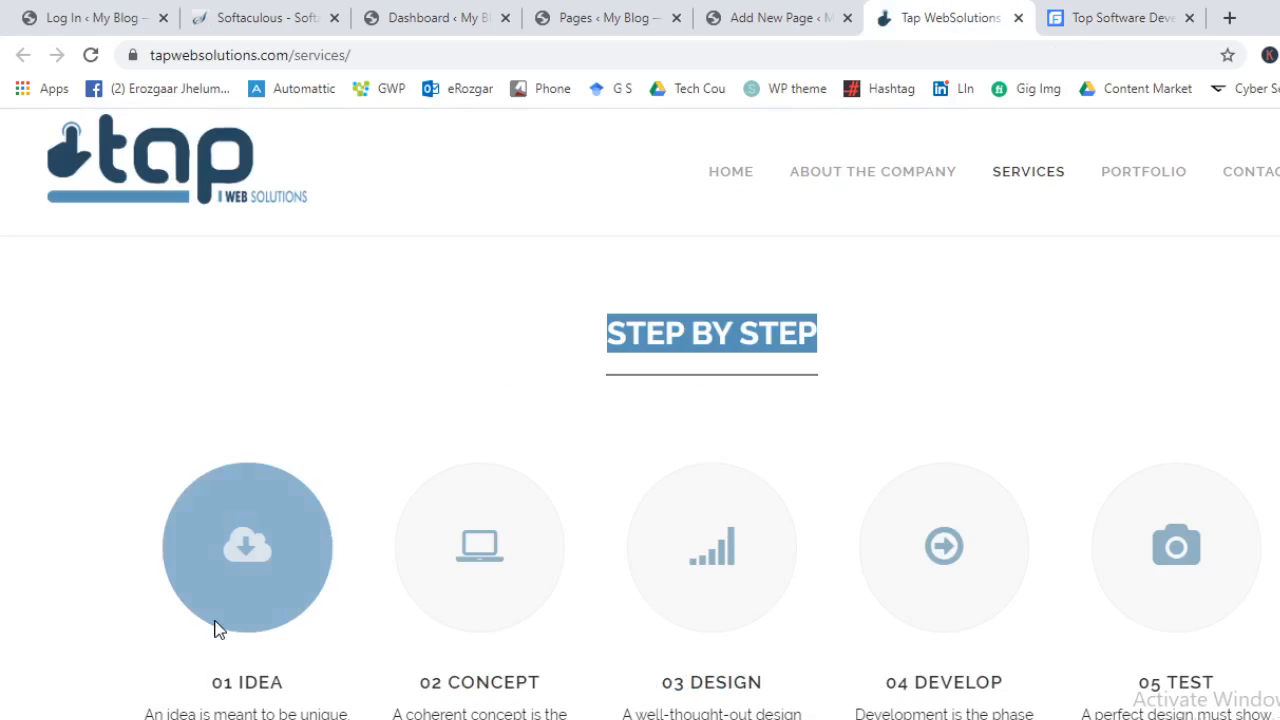
scroll(240, 600, "down", 2)
triple_click(233, 472)
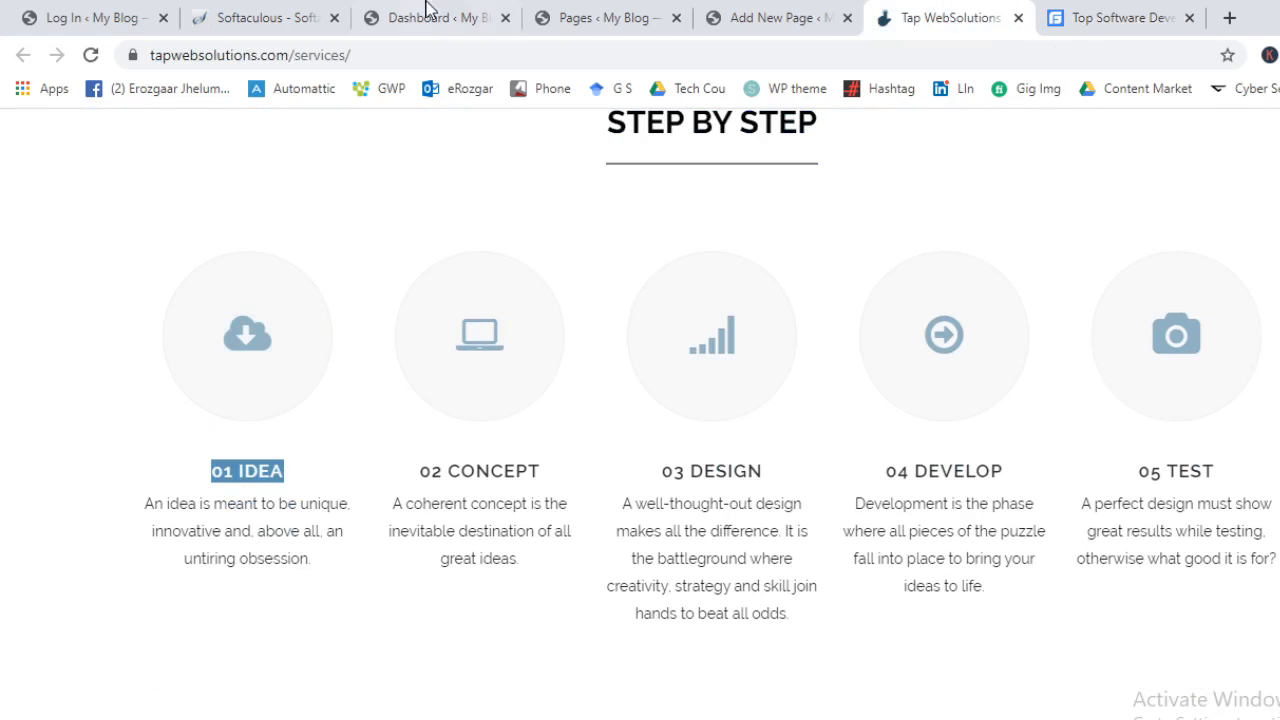
left_click(777, 12)
left_click(577, 12)
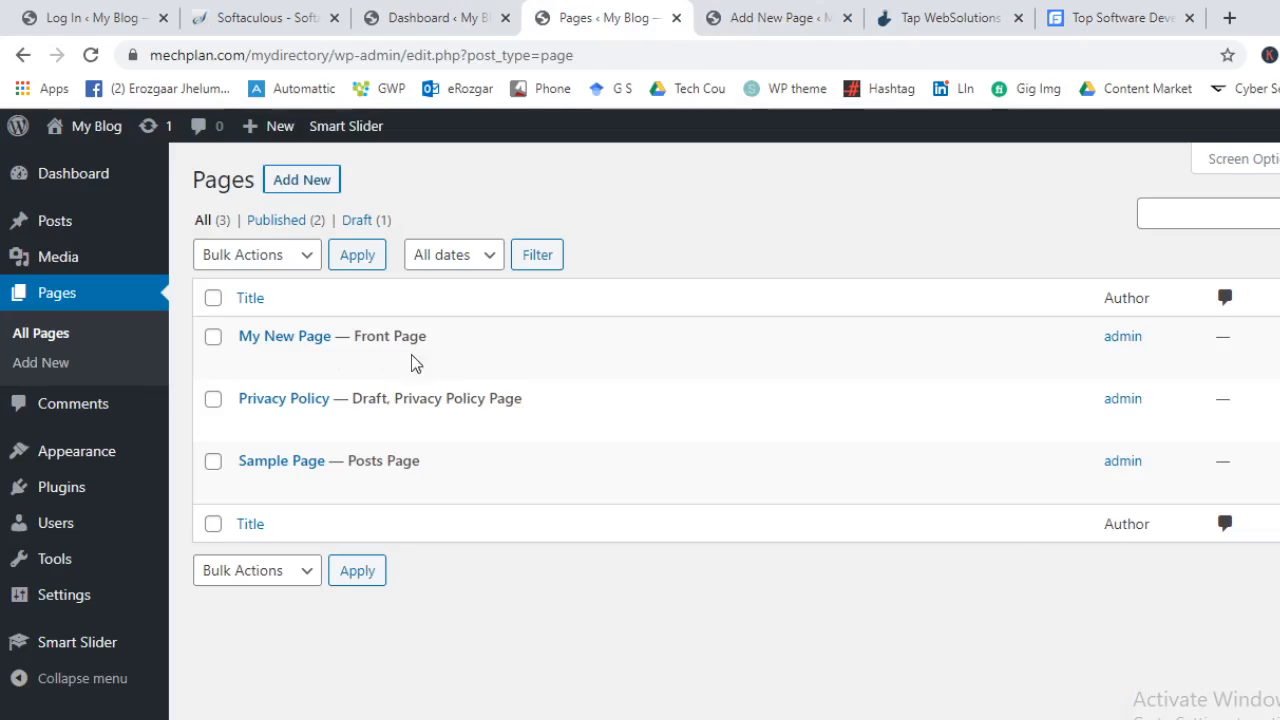
left_click(712, 12)
scroll(391, 477, "up", 3)
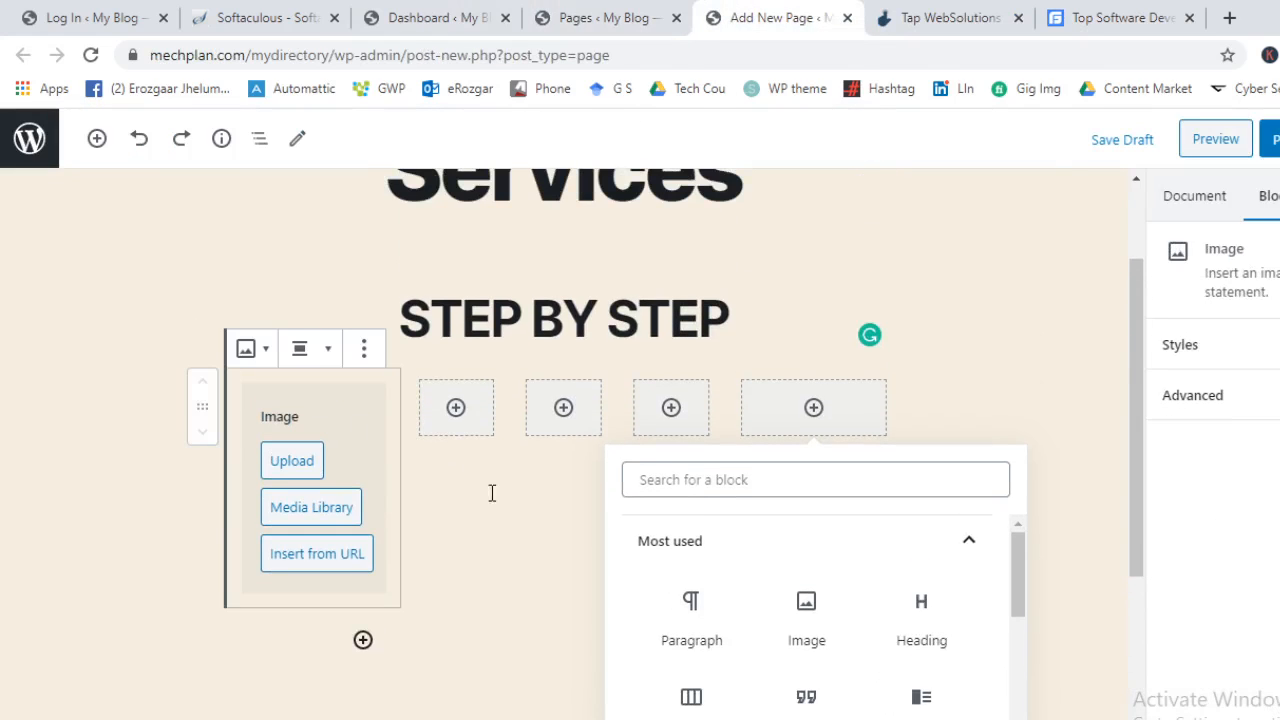
left_click(491, 492)
key("ctrl+z")
key("ctrl+z")
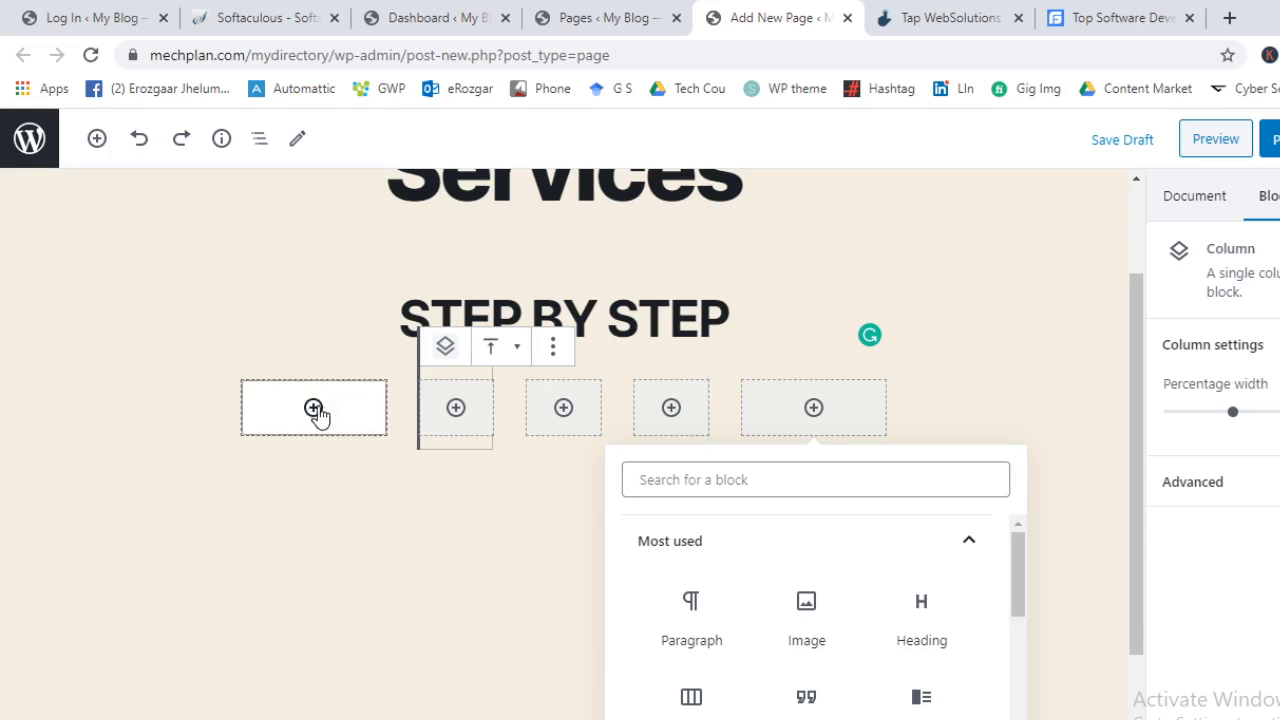
Add a paragraph to the first column and paste the copied 01 IDEA text
left_click(314, 409)
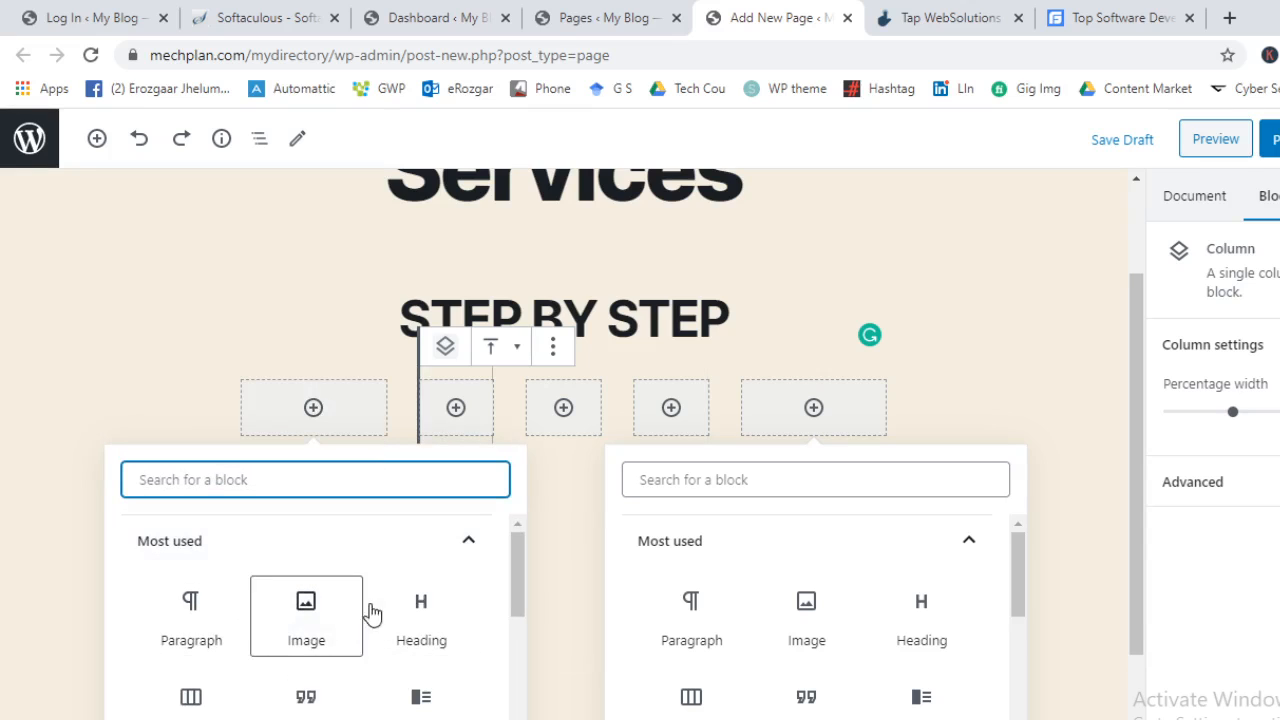
left_click(190, 622)
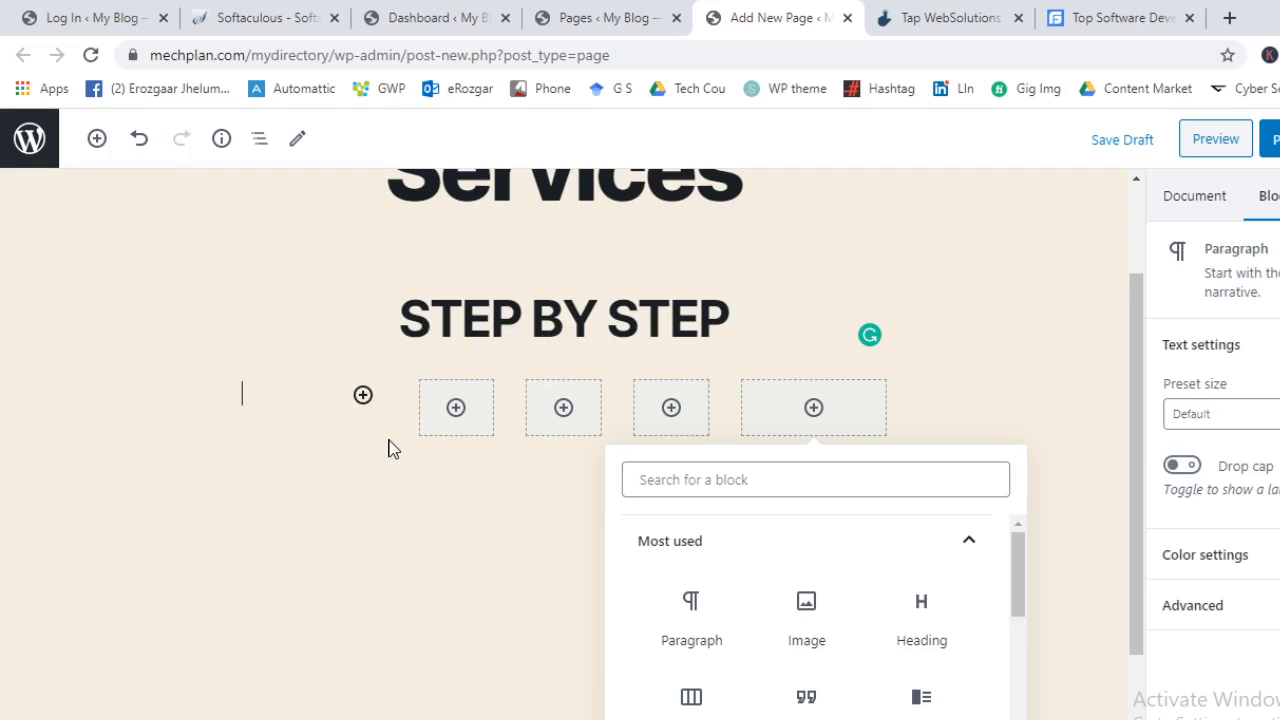
scroll(341, 390, "up", 1)
key("ctrl+v")
key("ctrl+v")
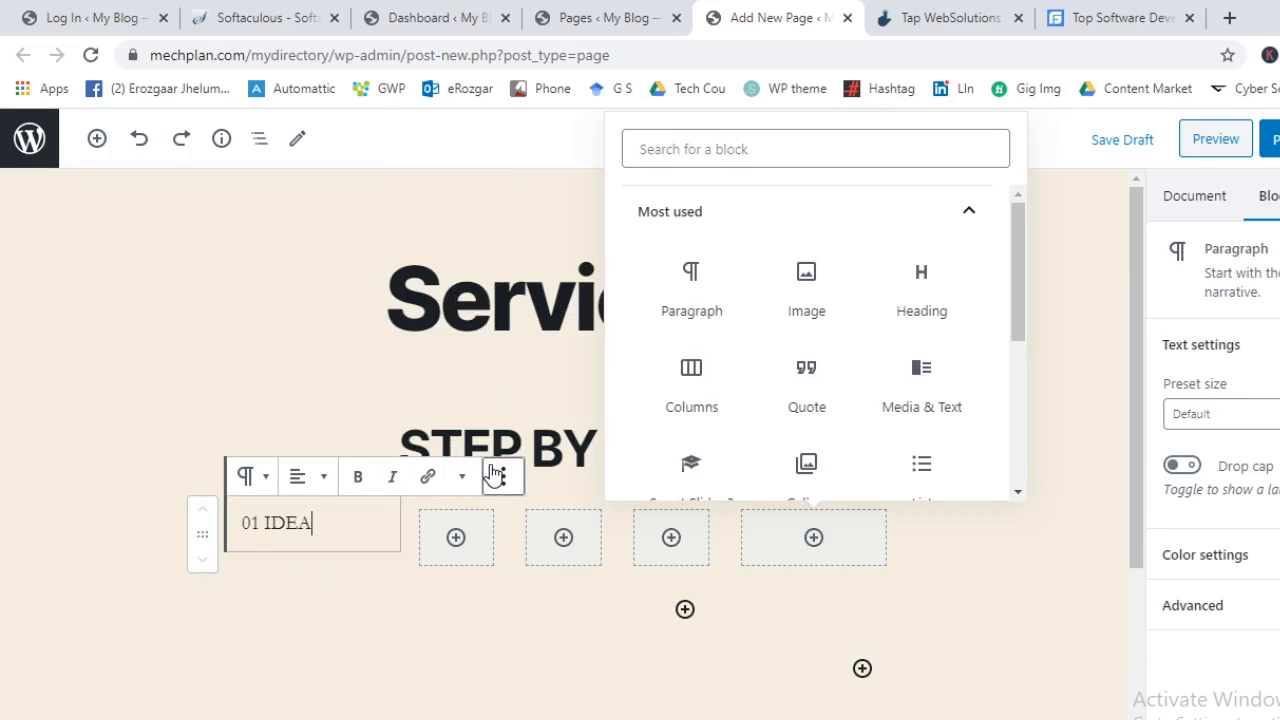
Recopy the 01 IDEA title and description from the reference page, replacing the column text and clearing the heading
left_click(965, 14)
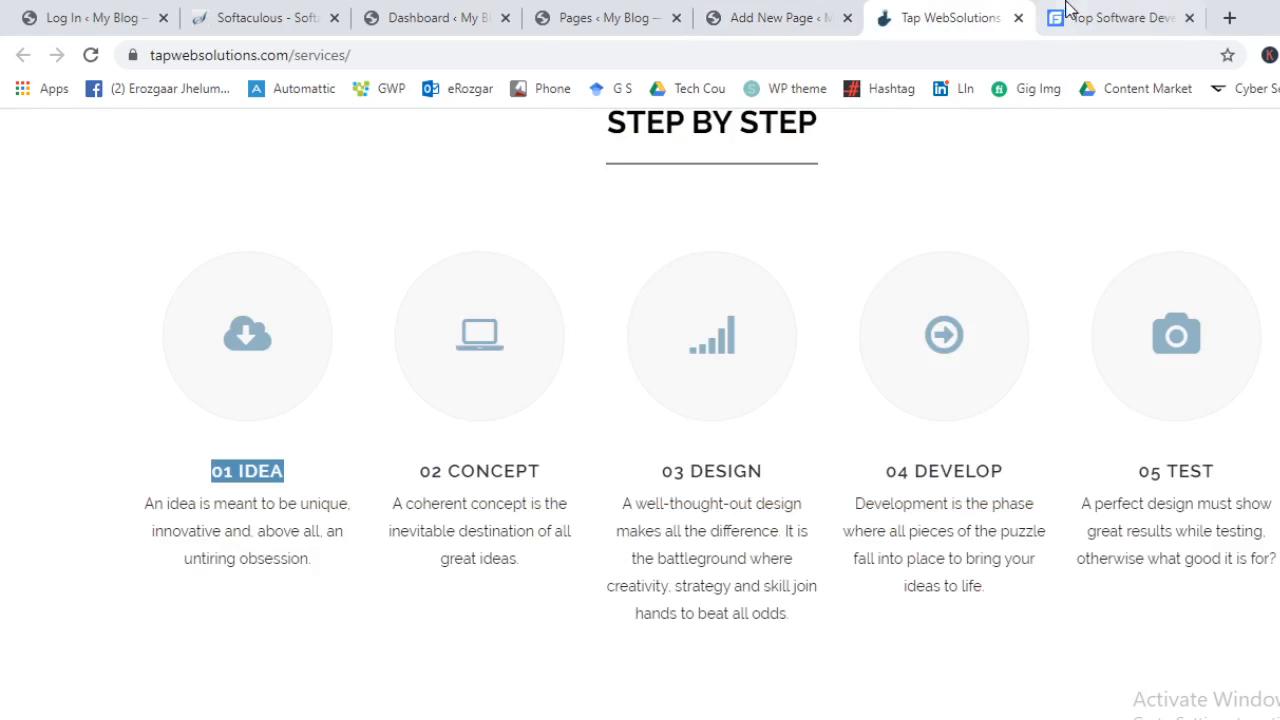
left_click_drag(315, 567, 103, 487)
key("ctrl+c")
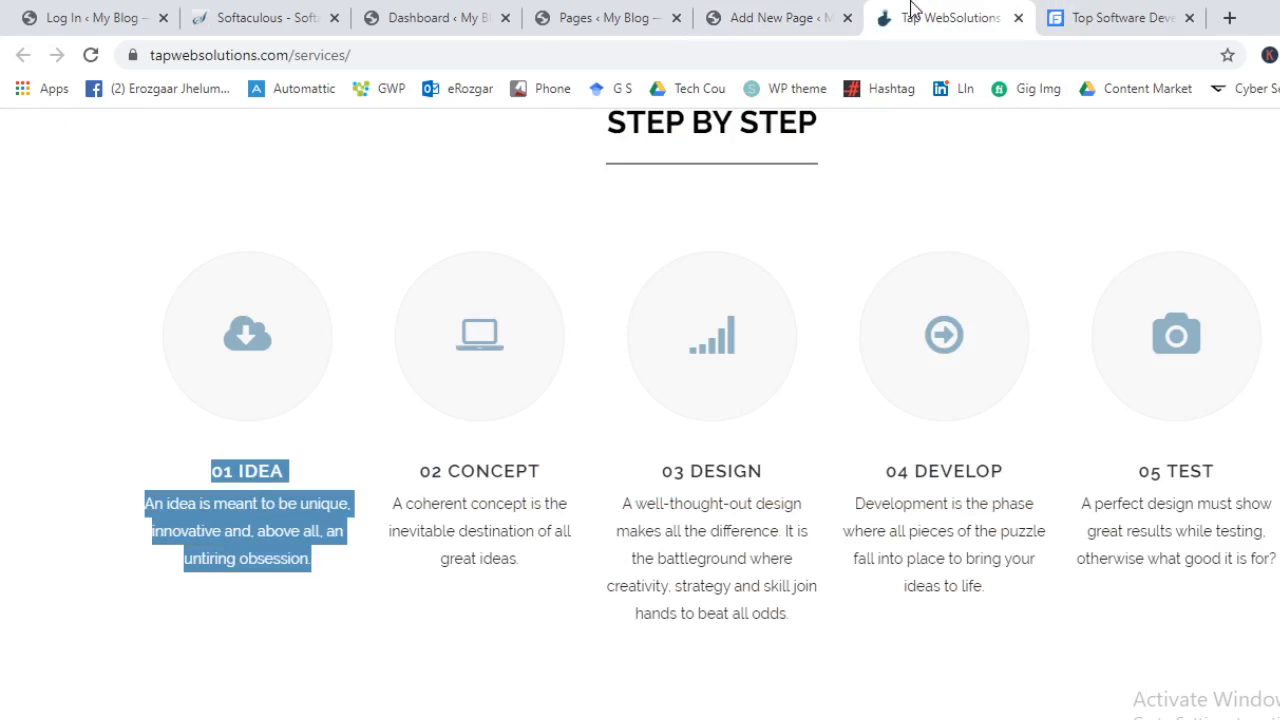
left_click(703, 8)
key("ctrl+a")
key("ctrl+a")
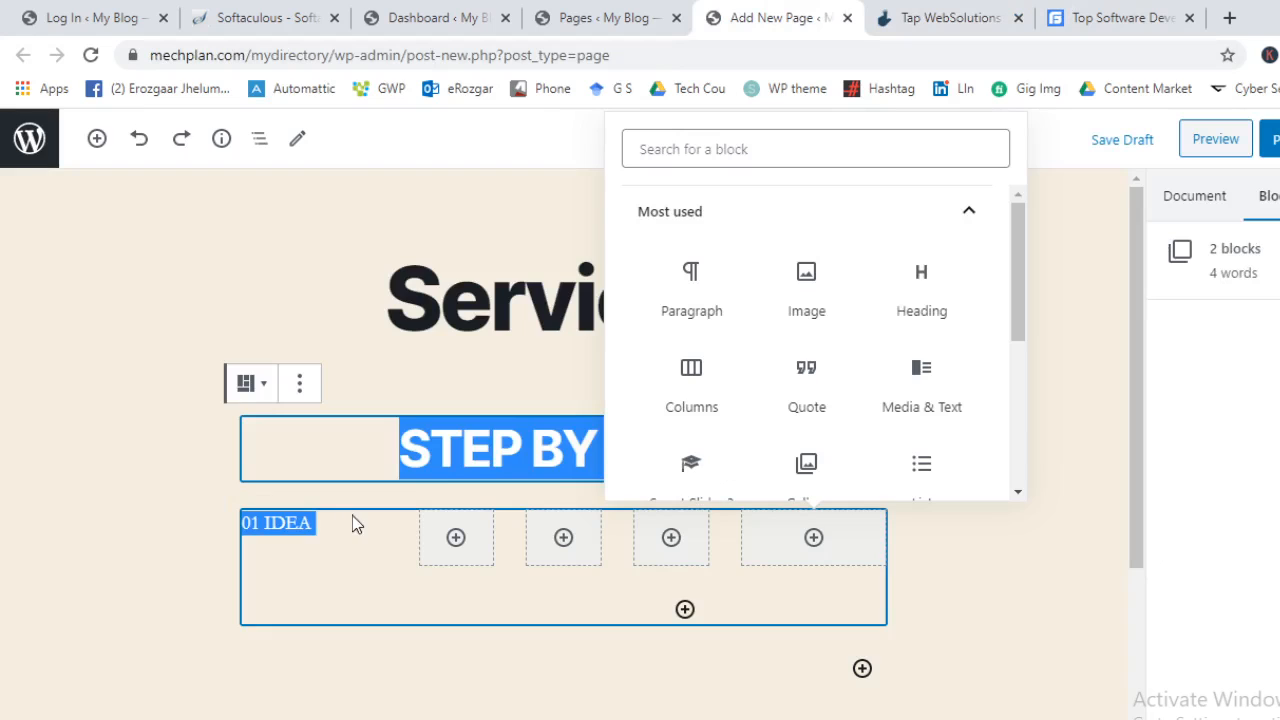
left_click(364, 549)
left_click_drag(329, 526, 154, 509)
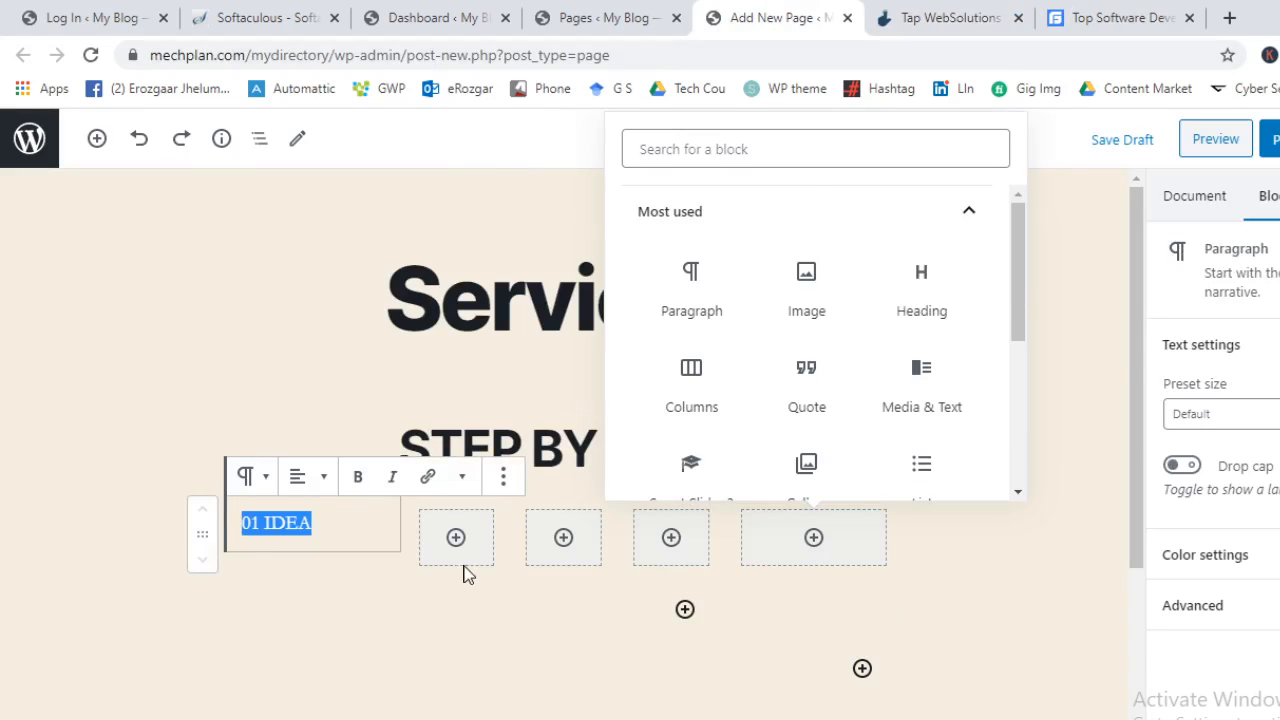
key("ctrl+v")
scroll(457, 486, "up", 3)
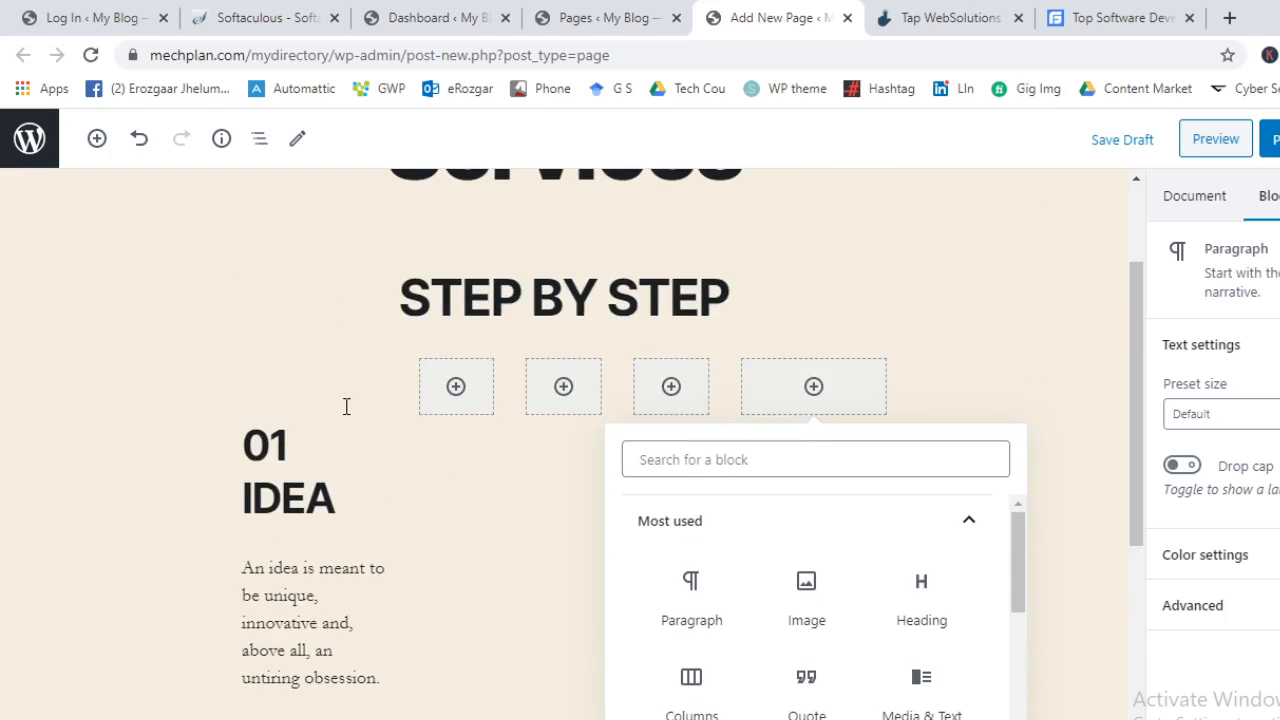
left_click(341, 410)
left_click_drag(255, 460, 370, 516)
key("BackSpace")
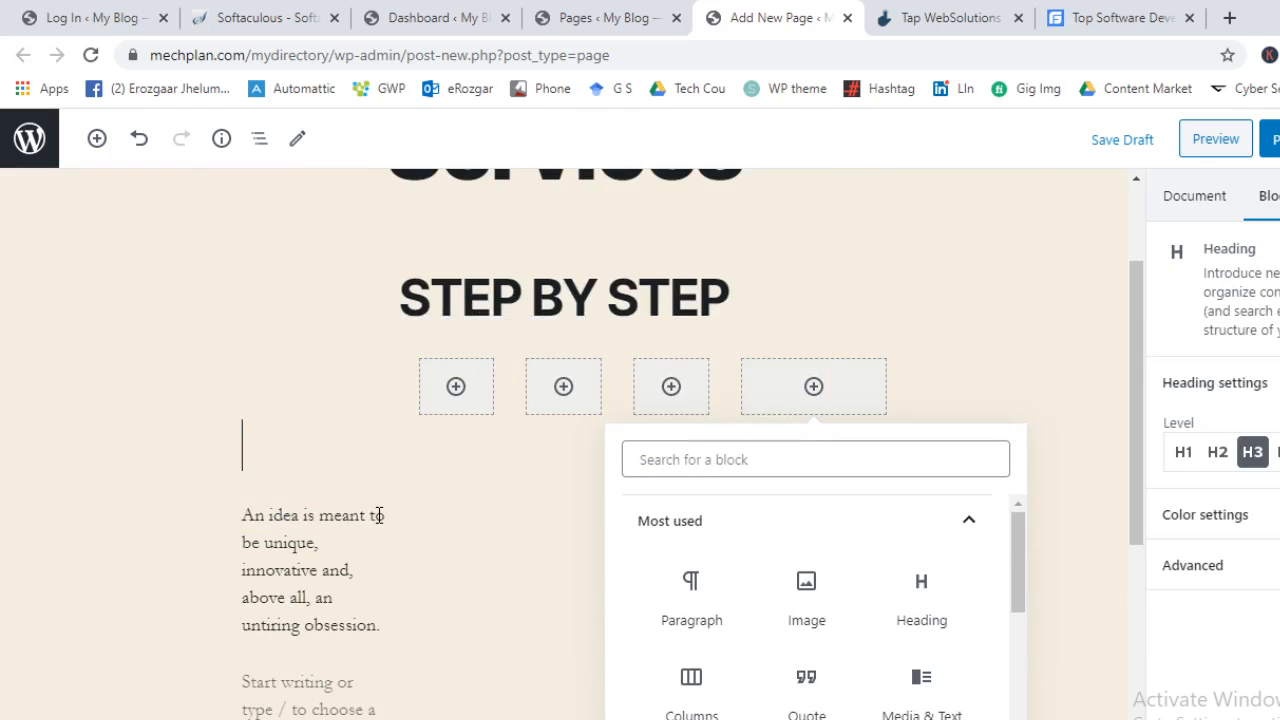
Undo the five-column layout until the columns block is removed entirely
left_click(716, 611)
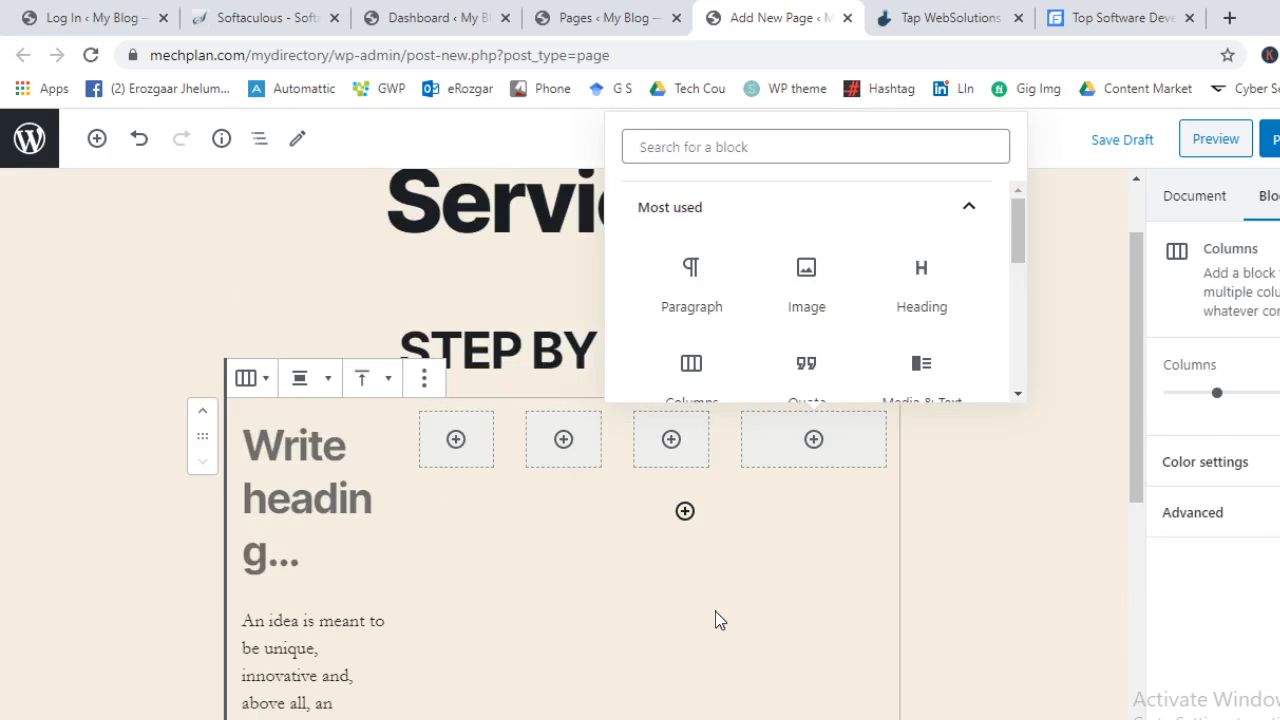
key("ctrl+z")
key("ctrl+z")
scroll(611, 681, "up", 1)
key("ctrl+z")
key("ctrl+z")
key("ctrl+z")
key("ctrl+z")
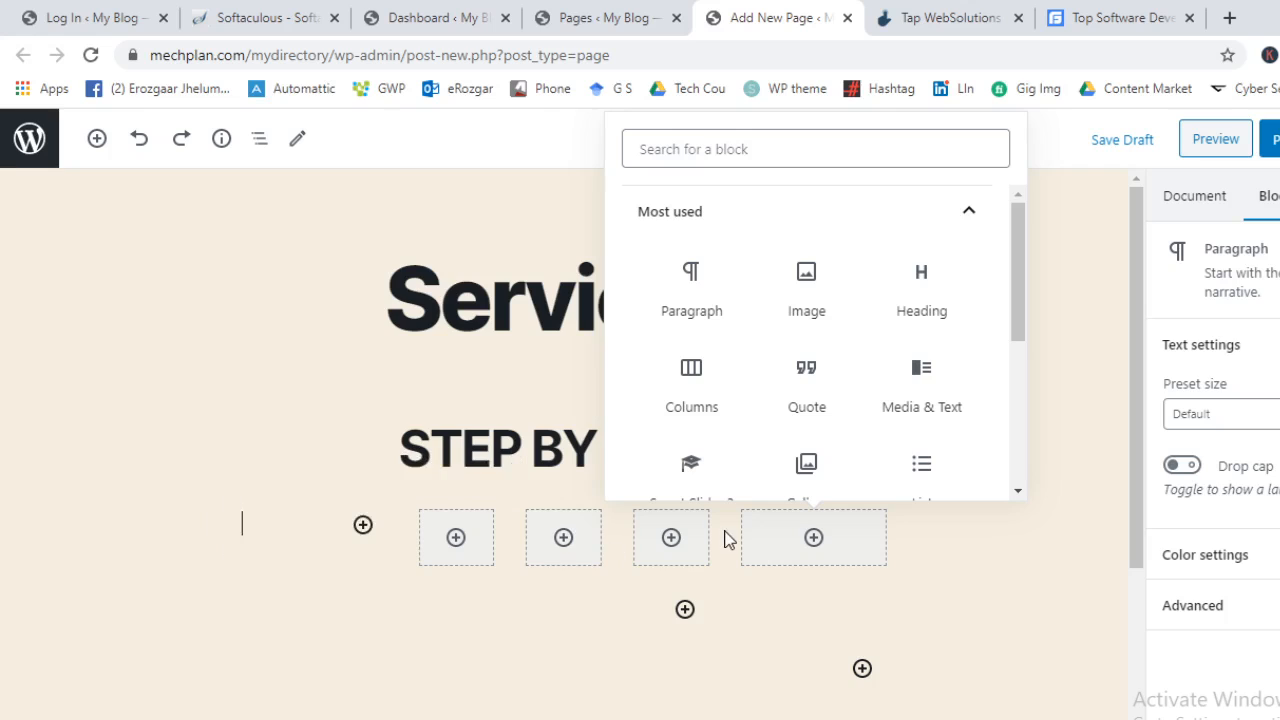
key("ctrl+z")
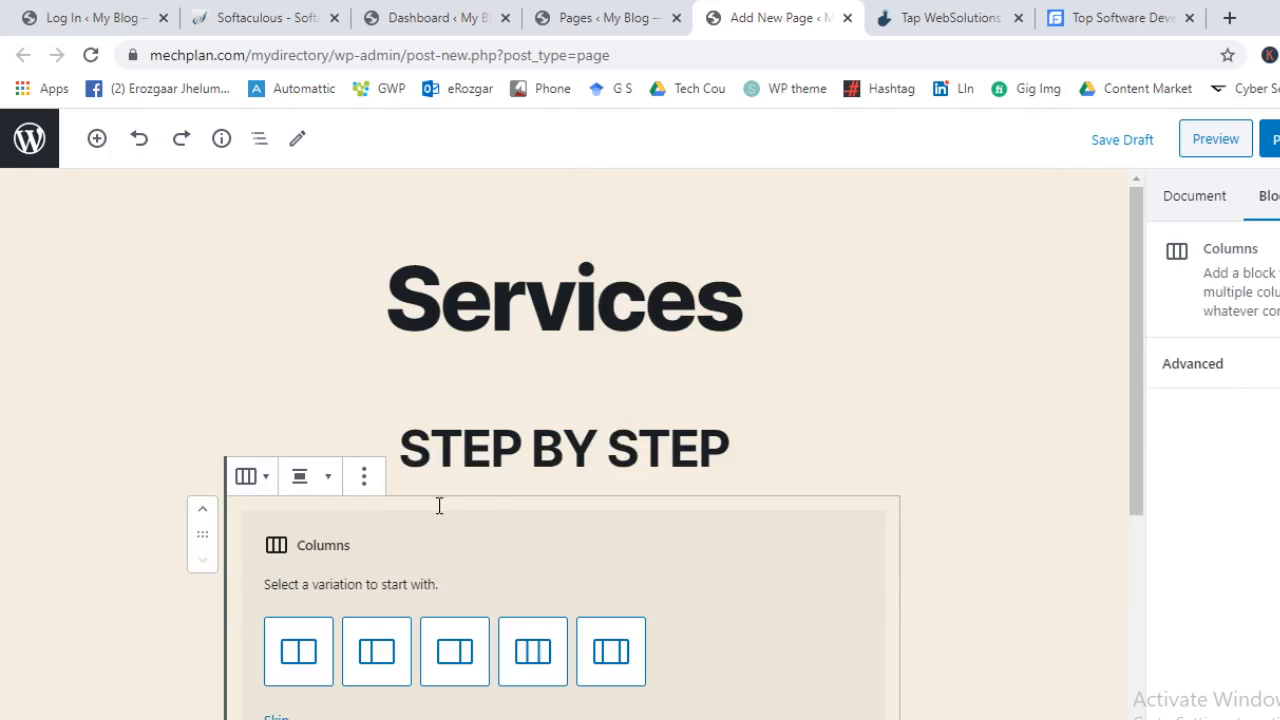
key("ctrl+z")
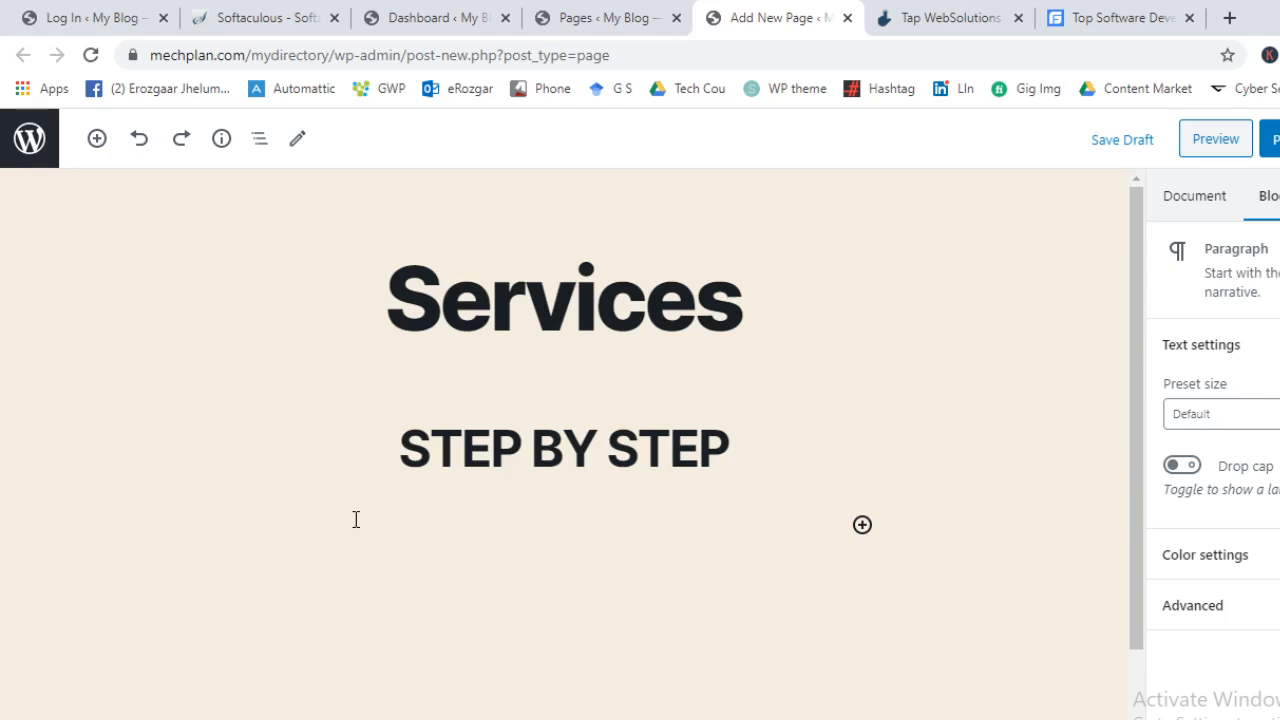
key("ctrl+shift+z")
key("ctrl+z")
Insert a Columns block with three equal columns
left_click(1157, 8)
left_click(957, 9)
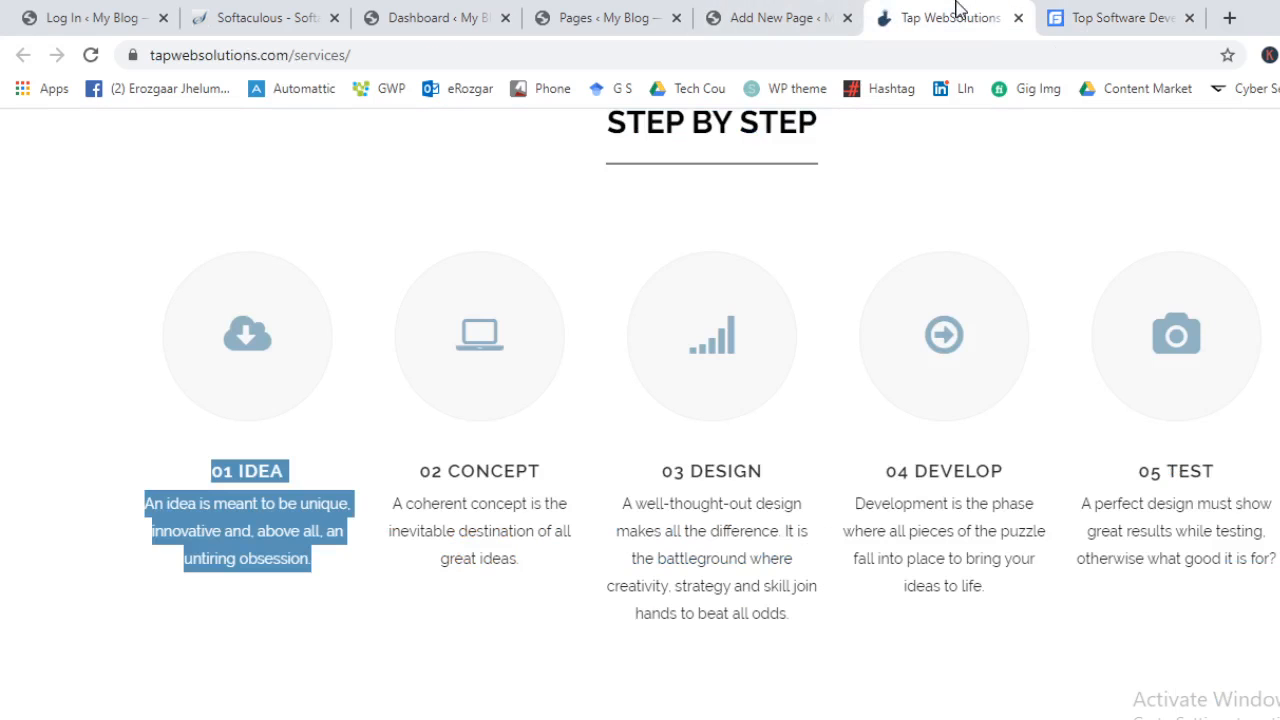
left_click(714, 18)
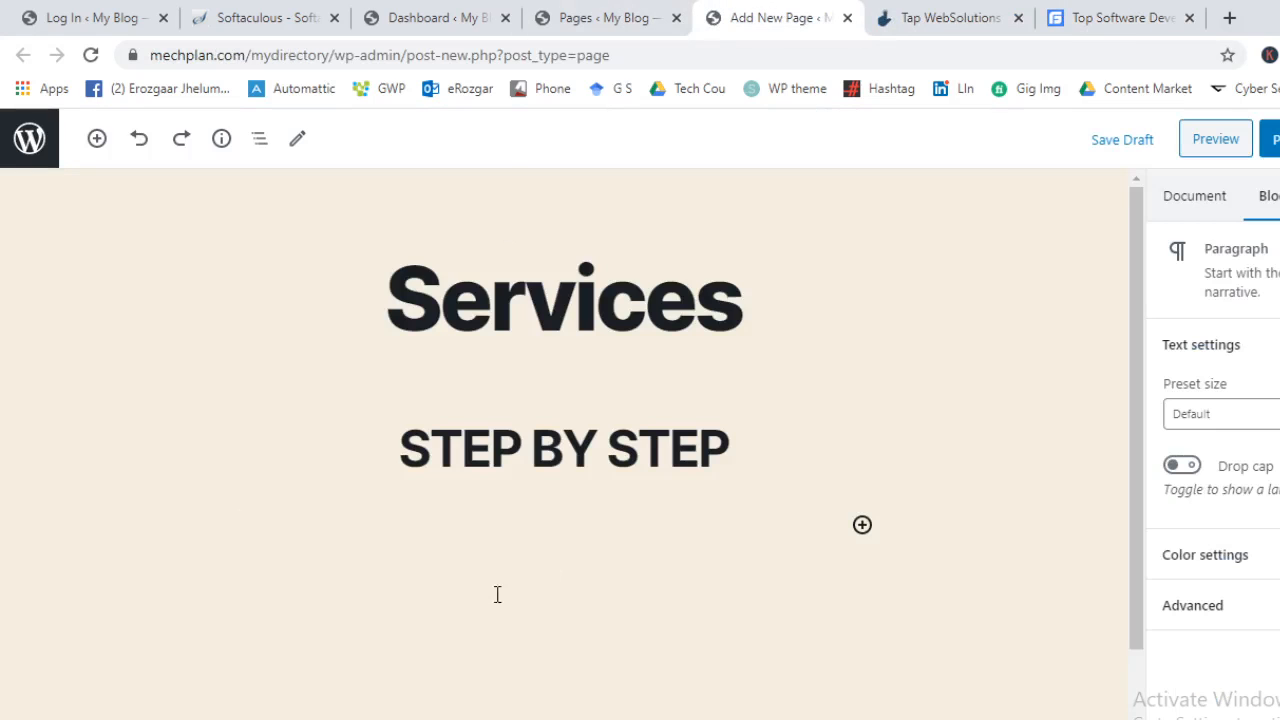
left_click(866, 530)
left_click(1054, 380)
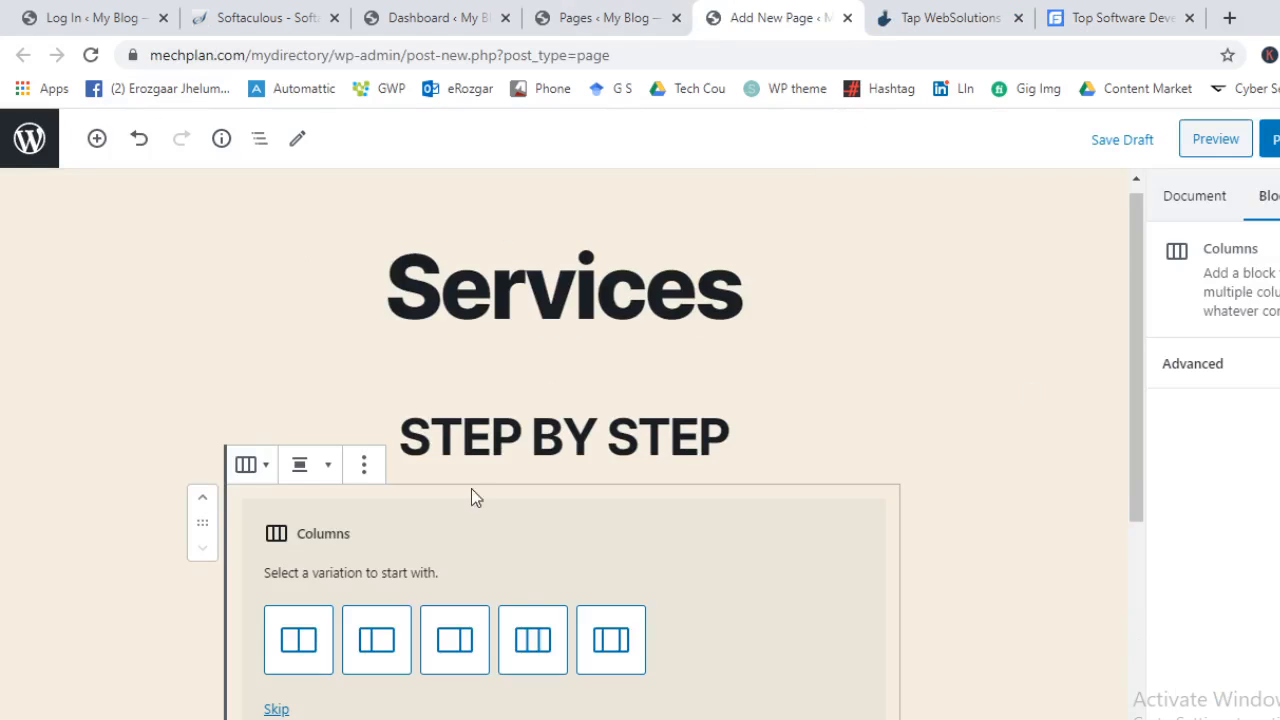
scroll(500, 560, "down", 1)
left_click(533, 535)
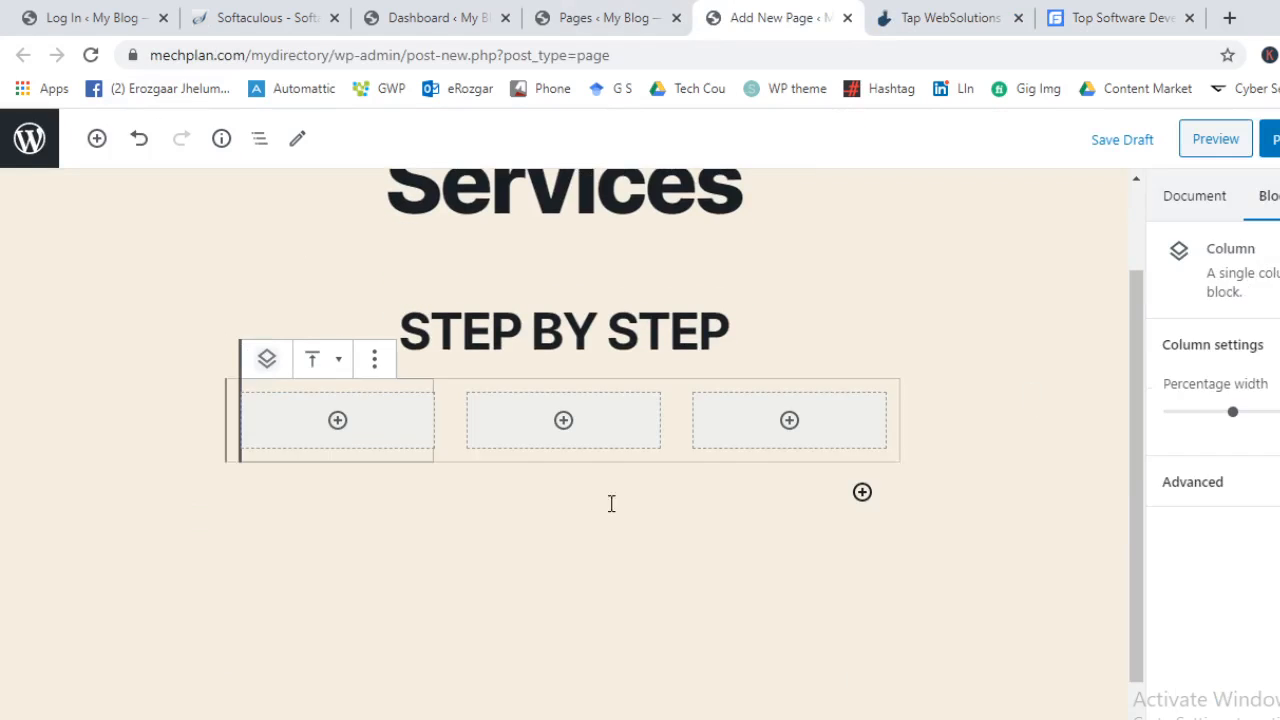
Paste the '01 IDEA' title into the first column and convert it from a heading to a paragraph
left_click(337, 418)
left_click(354, 630)
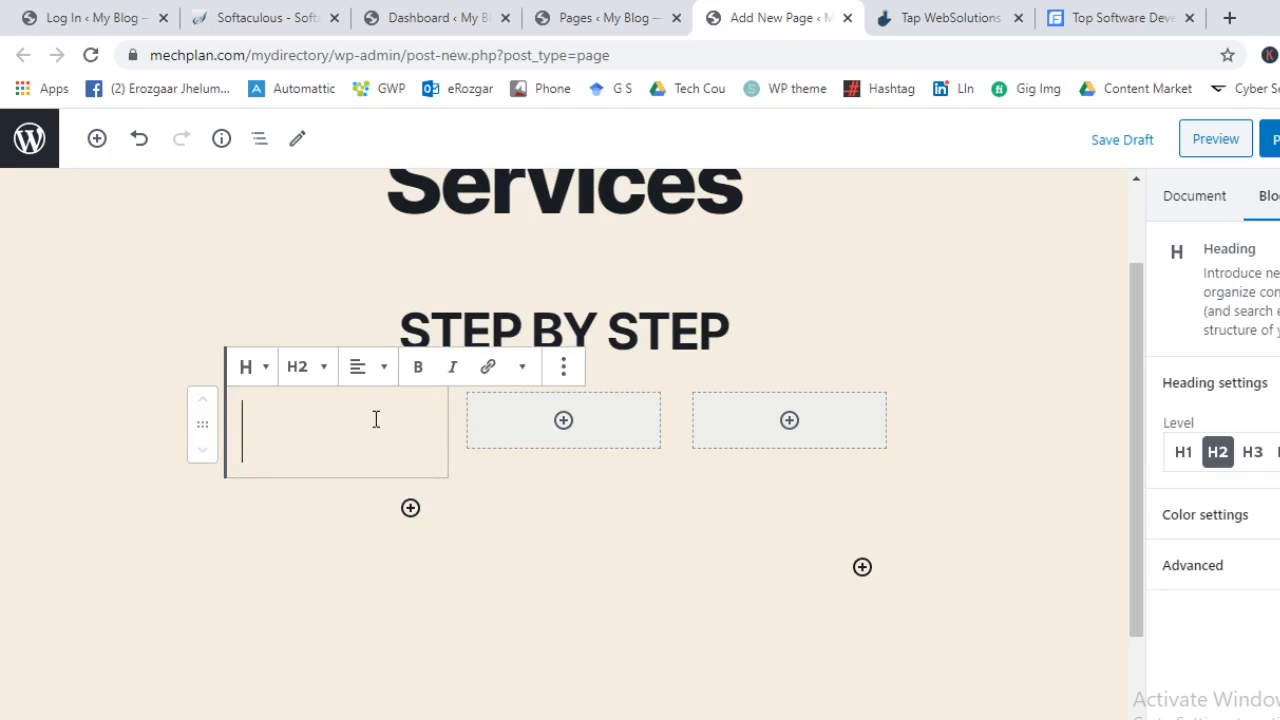
left_click(1178, 12)
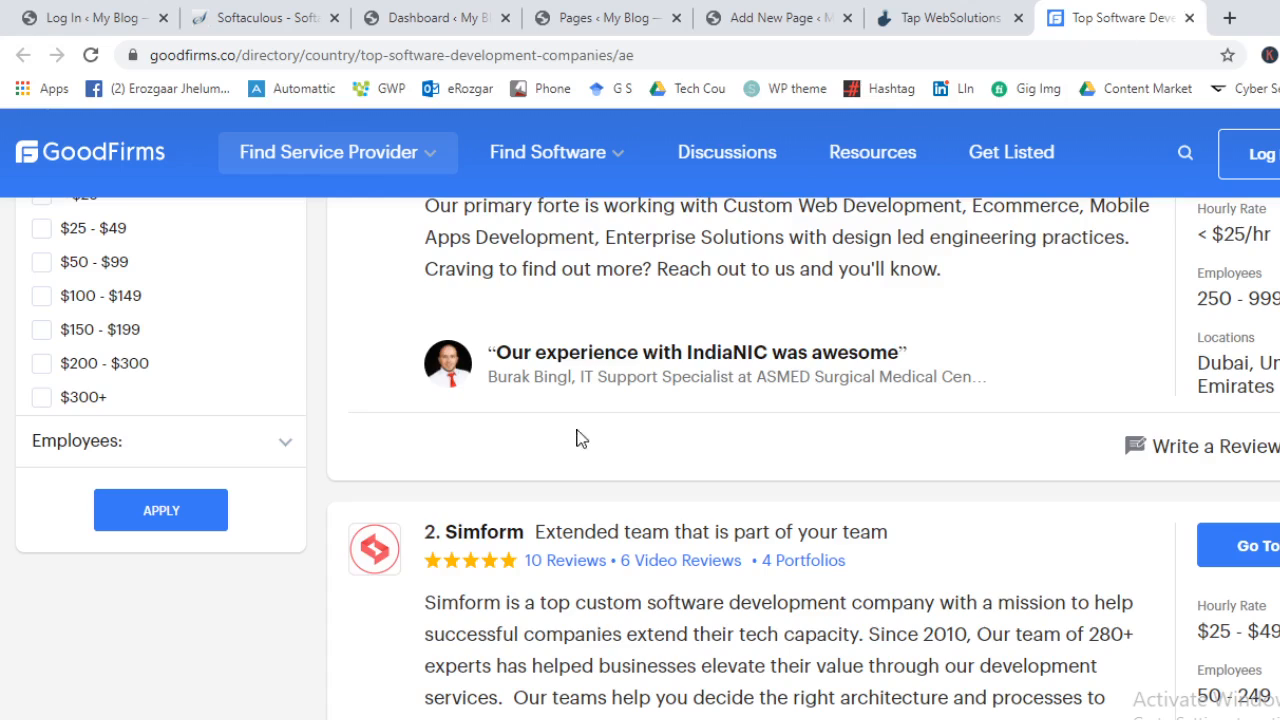
left_click(786, 12)
left_click(930, 14)
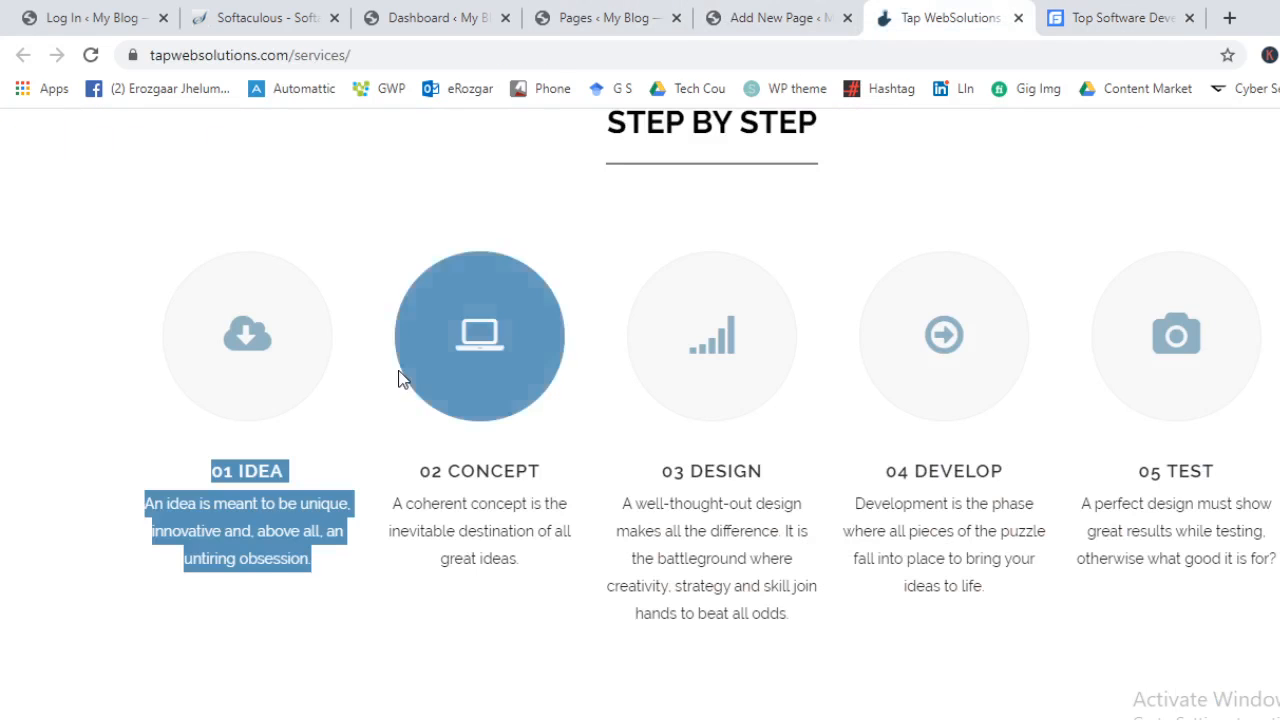
left_click_drag(299, 468, 208, 471)
key("ctrl+c")
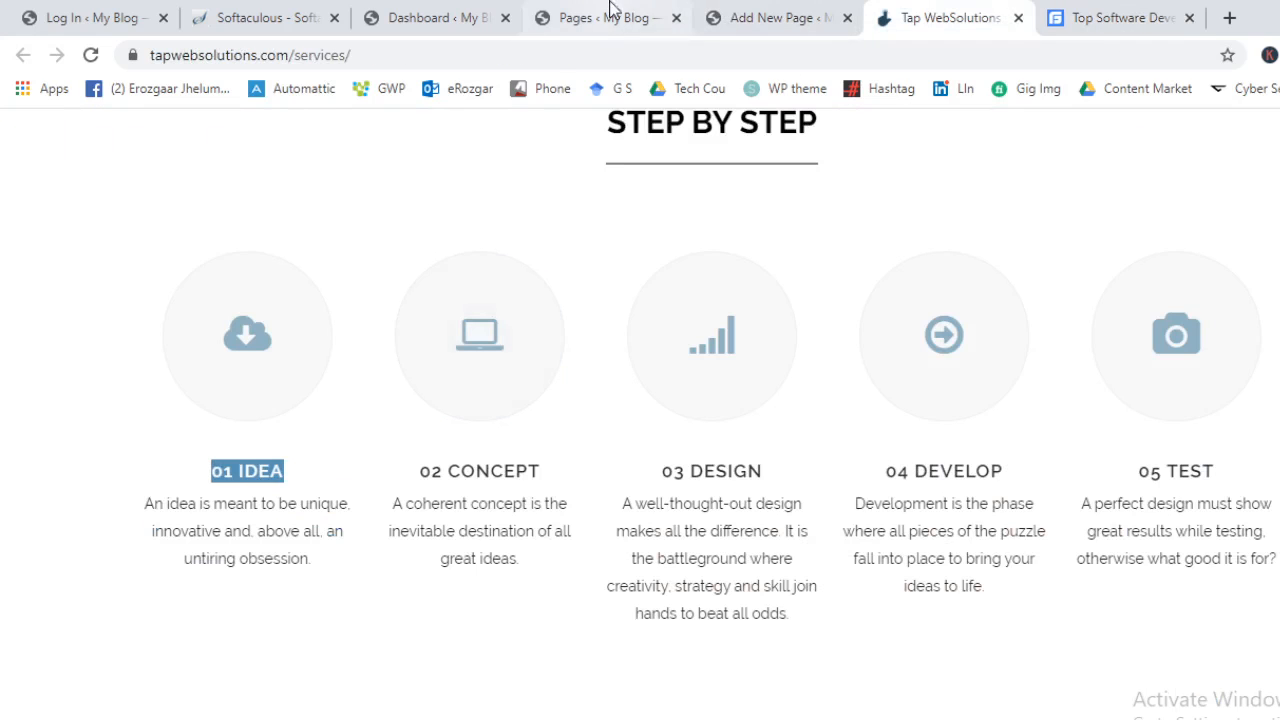
left_click(760, 14)
scroll(386, 503, "up", 1)
key("ctrl+v")
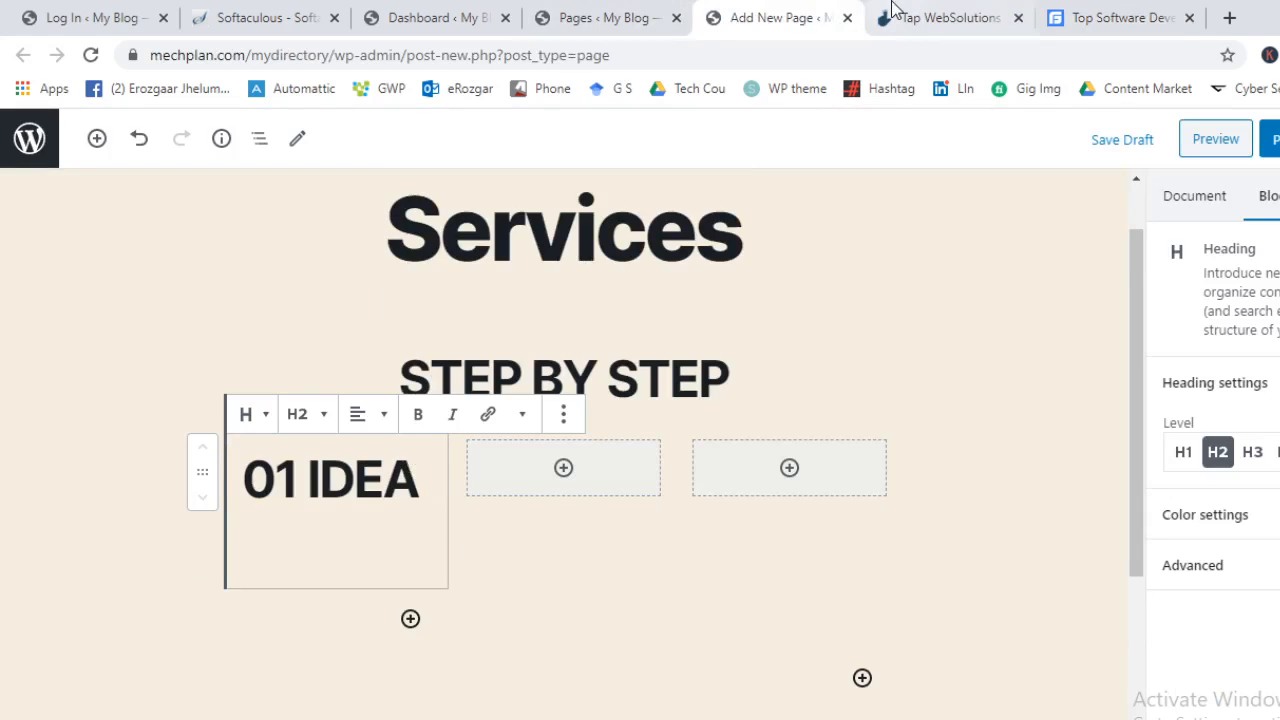
left_click(262, 426)
left_click(290, 535)
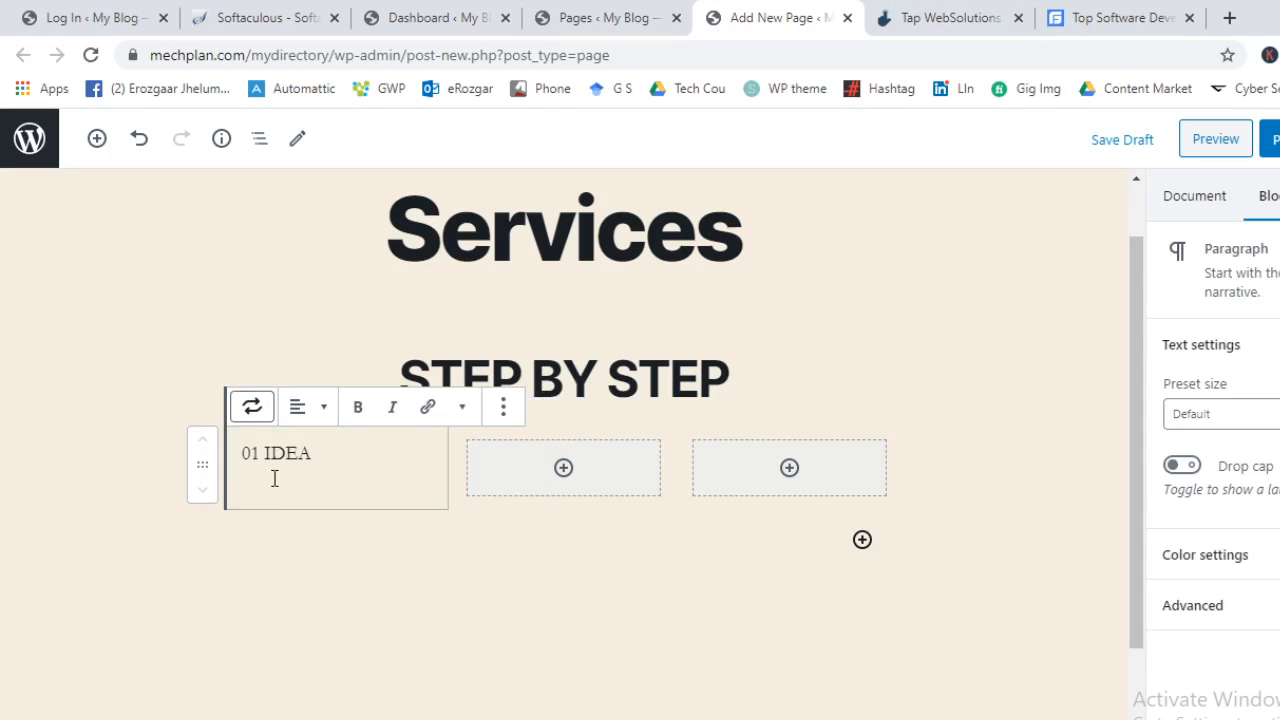
Copy the idea description from the reference page and paste it under 01 IDEA
left_click(1158, 18)
left_click(965, 10)
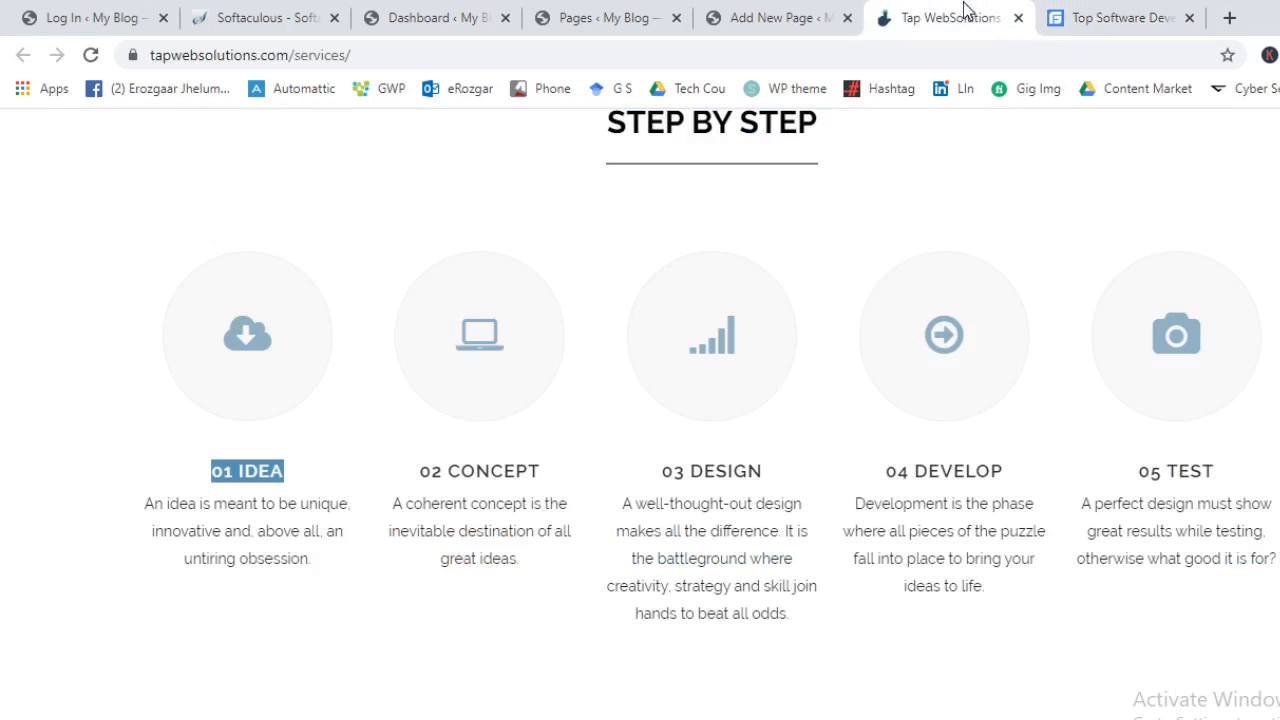
left_click_drag(247, 471, 140, 506)
key("ctrl+c")
left_click(711, 15)
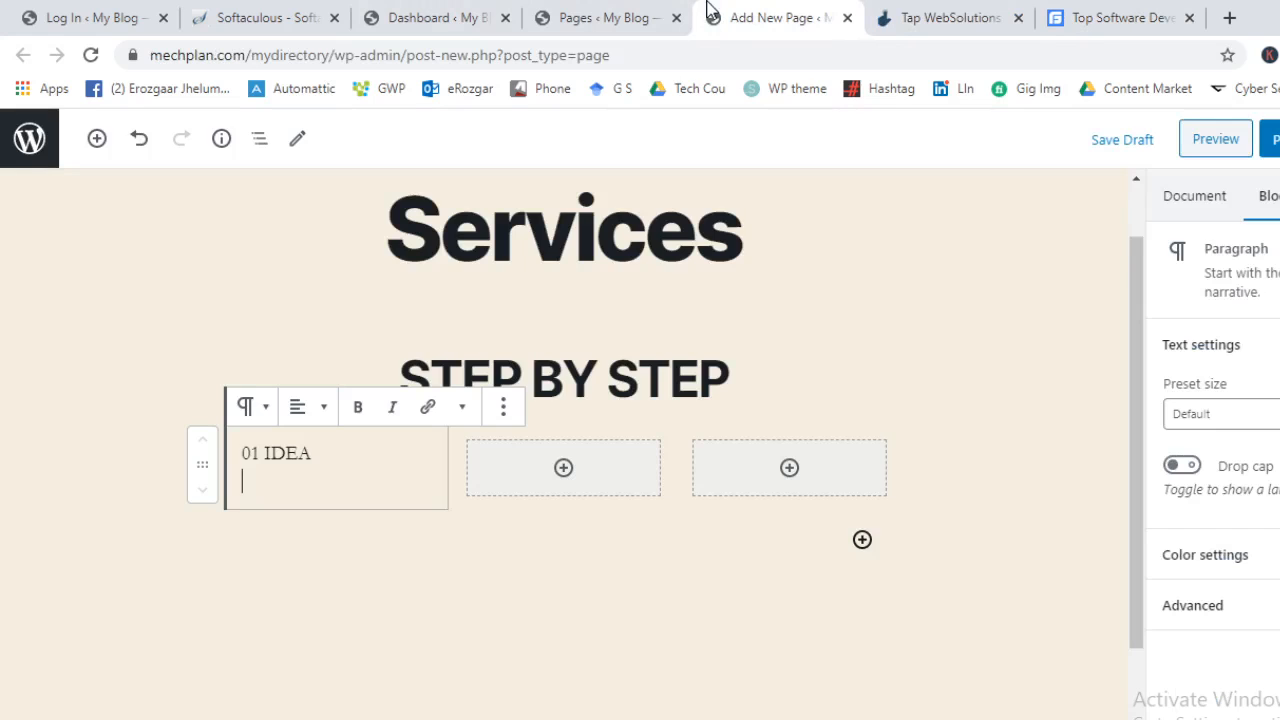
key("ctrl+v")
left_click(513, 575)
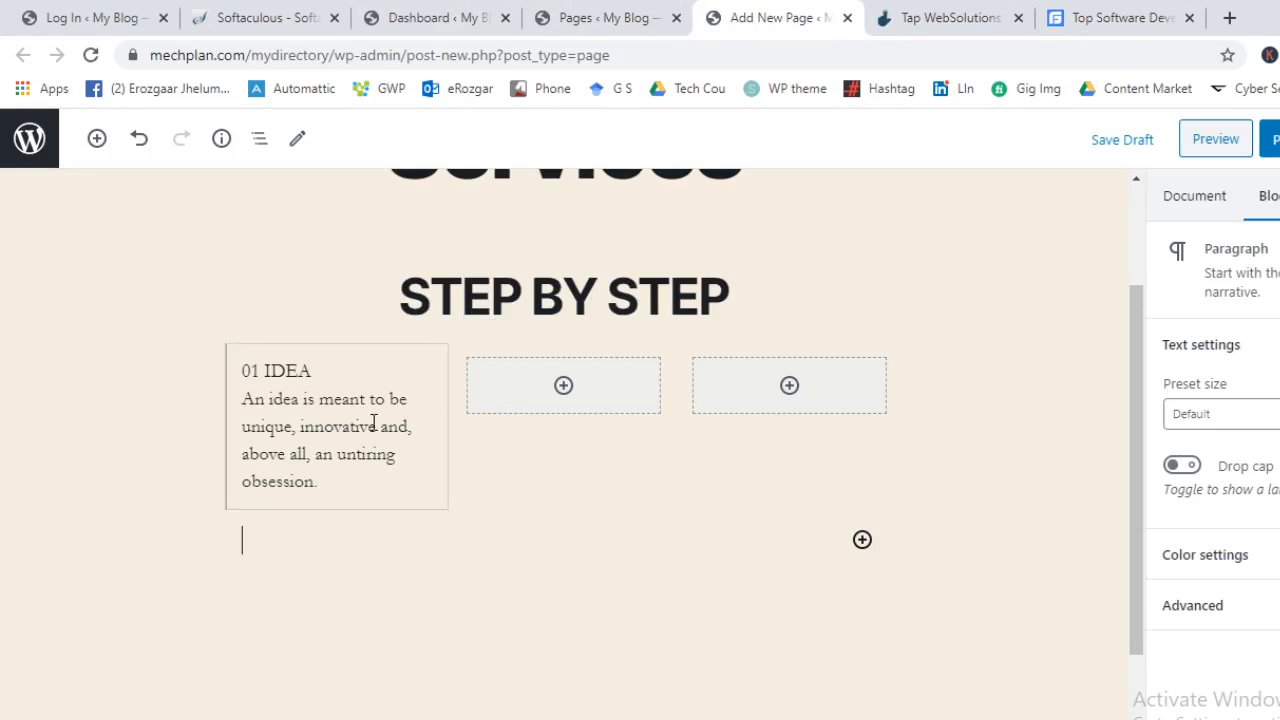
left_click_drag(397, 486, 227, 347)
key("ctrl+c")
Paste the 01 IDEA text and description into the middle and third columns
scroll(571, 508, "up", 1)
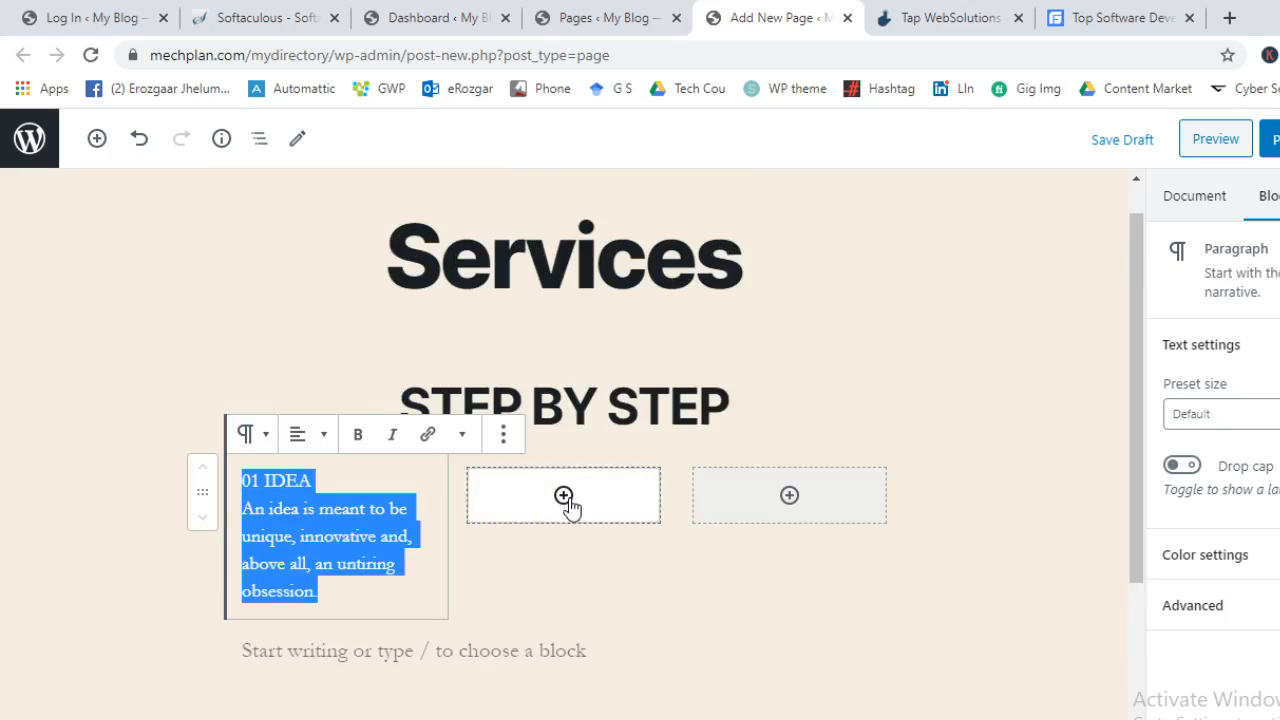
left_click(563, 496)
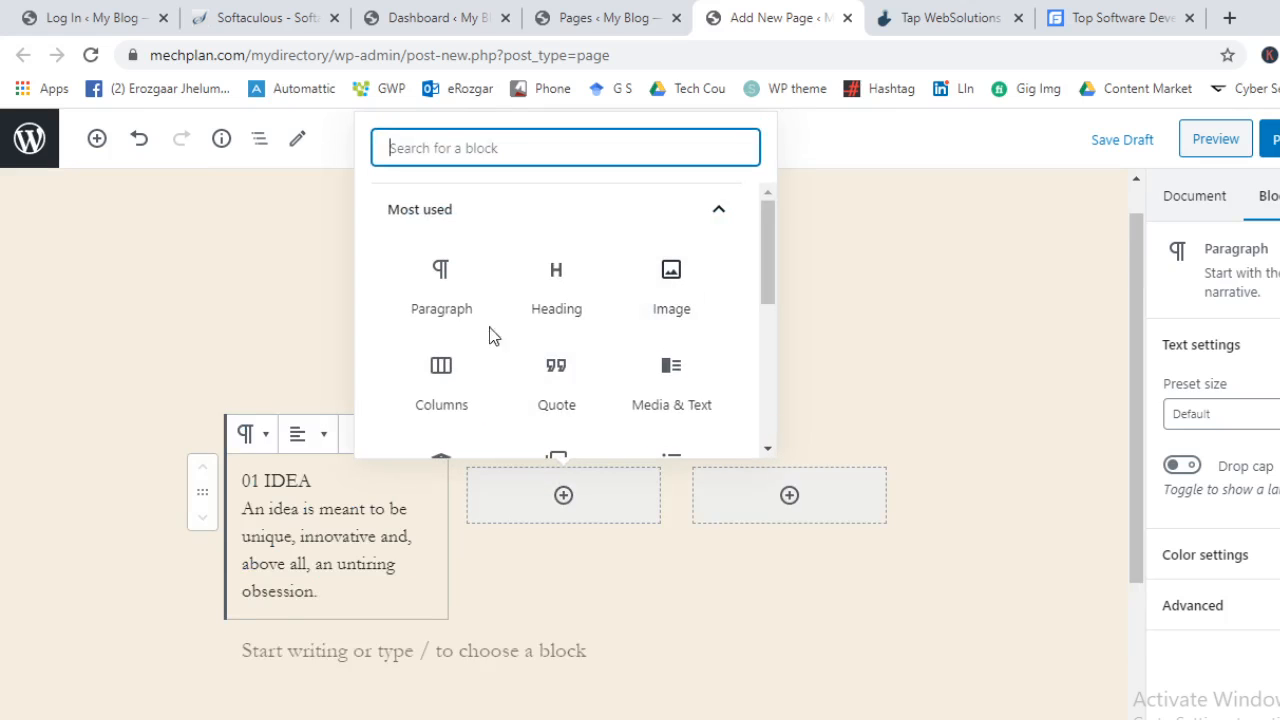
left_click(449, 309)
key("ctrl+v")
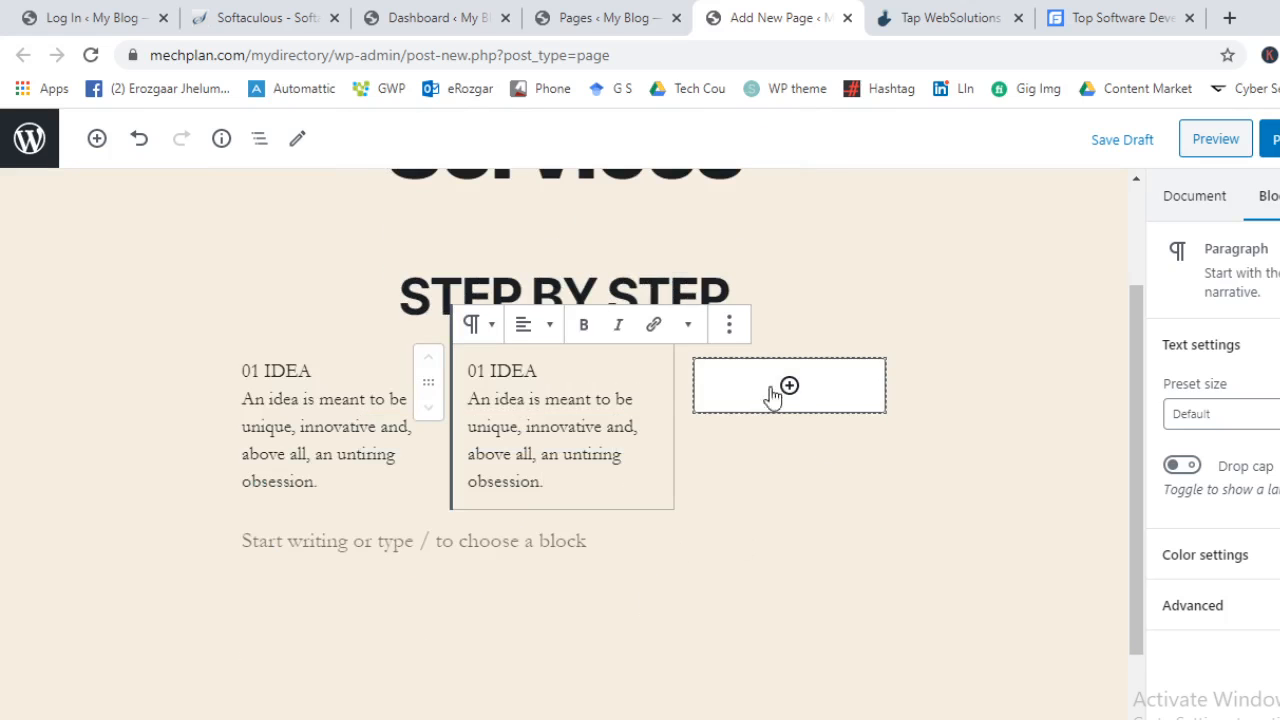
left_click(789, 390)
left_click(667, 600)
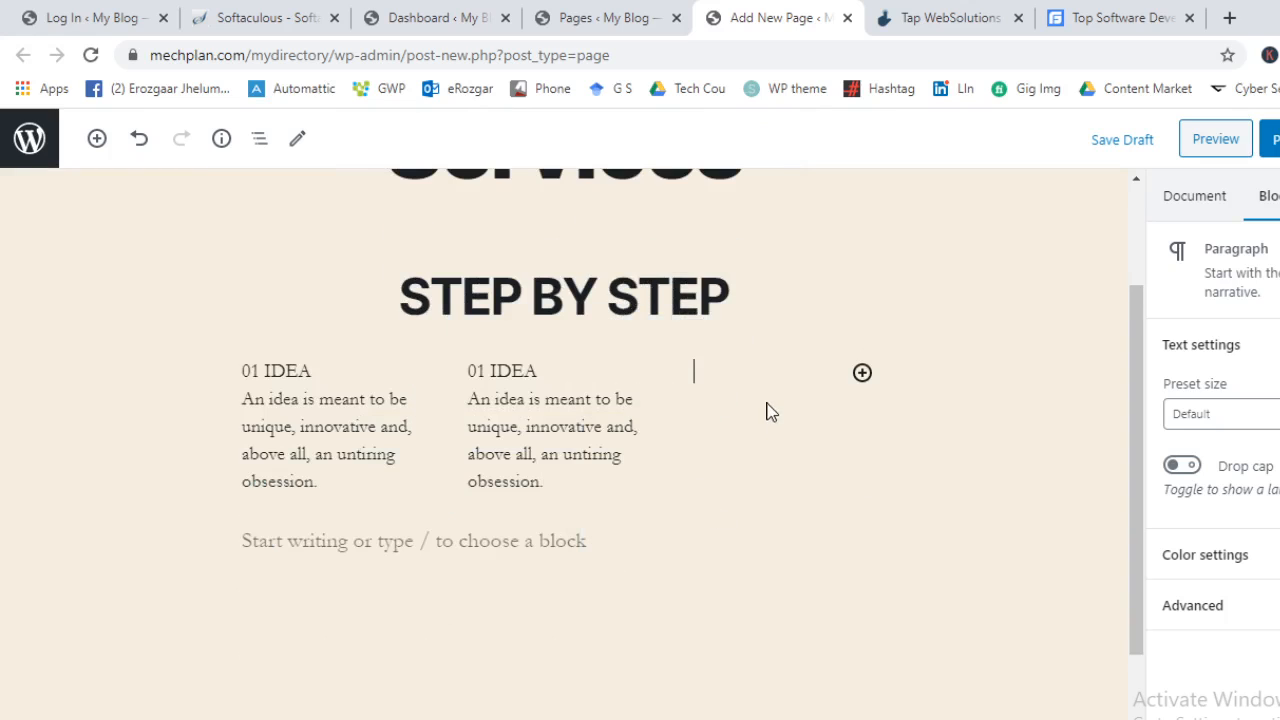
key("ctrl+v")
left_click(1017, 524)
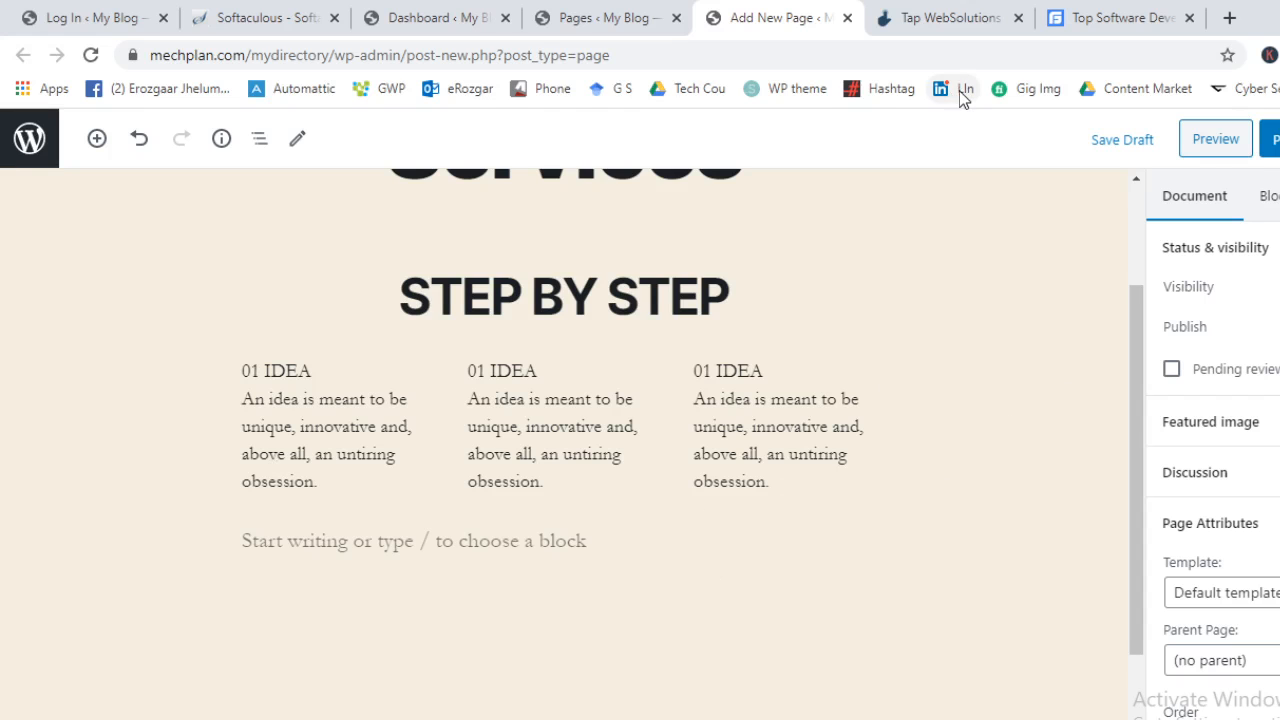
left_click(971, 14)
Copy 'The Best Solution For Your Business' from the reference page into a new Heading block
scroll(560, 335, "down", 1)
scroll(547, 345, "down", 5)
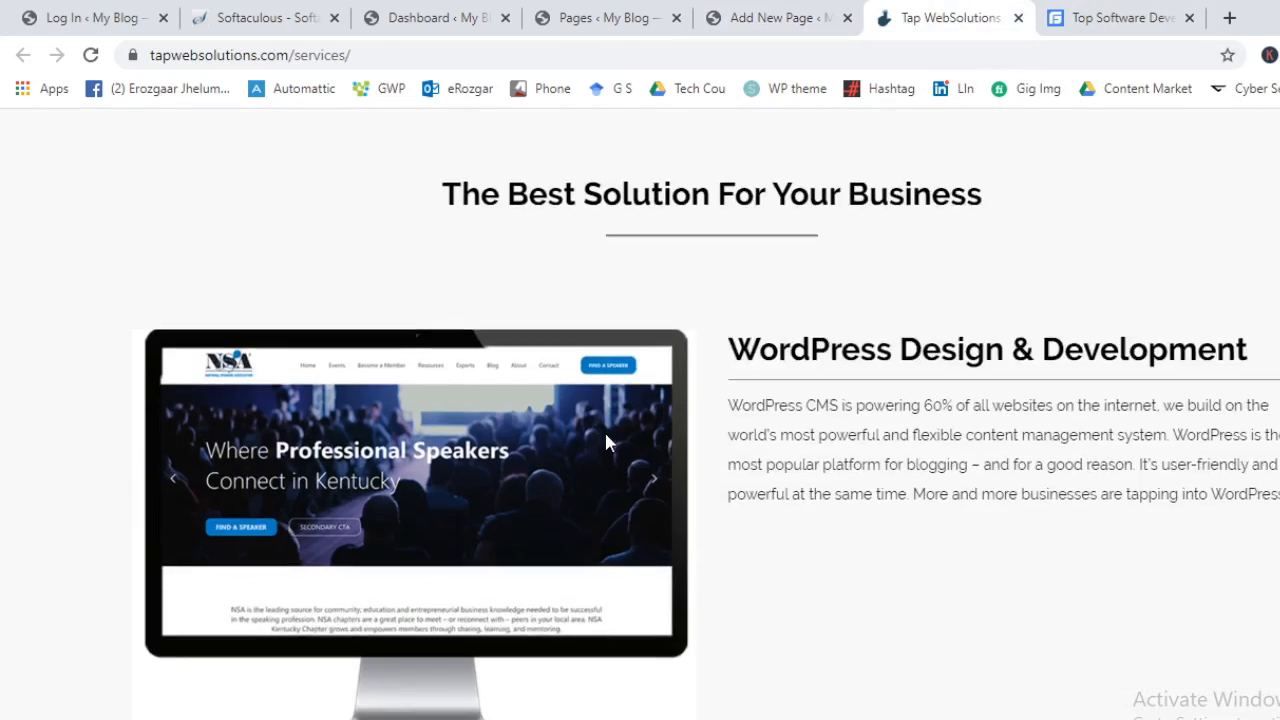
scroll(606, 443, "up", 2)
triple_click(692, 410)
key("ctrl+c")
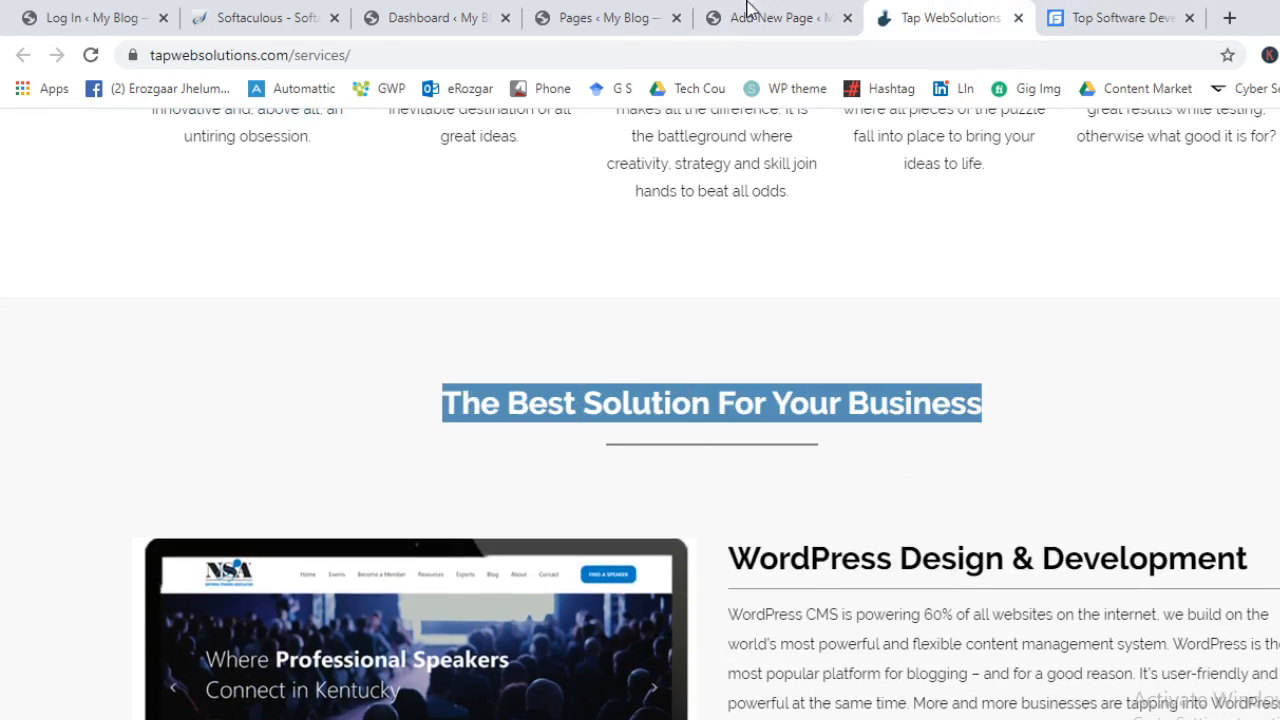
left_click(750, 12)
left_click(614, 433)
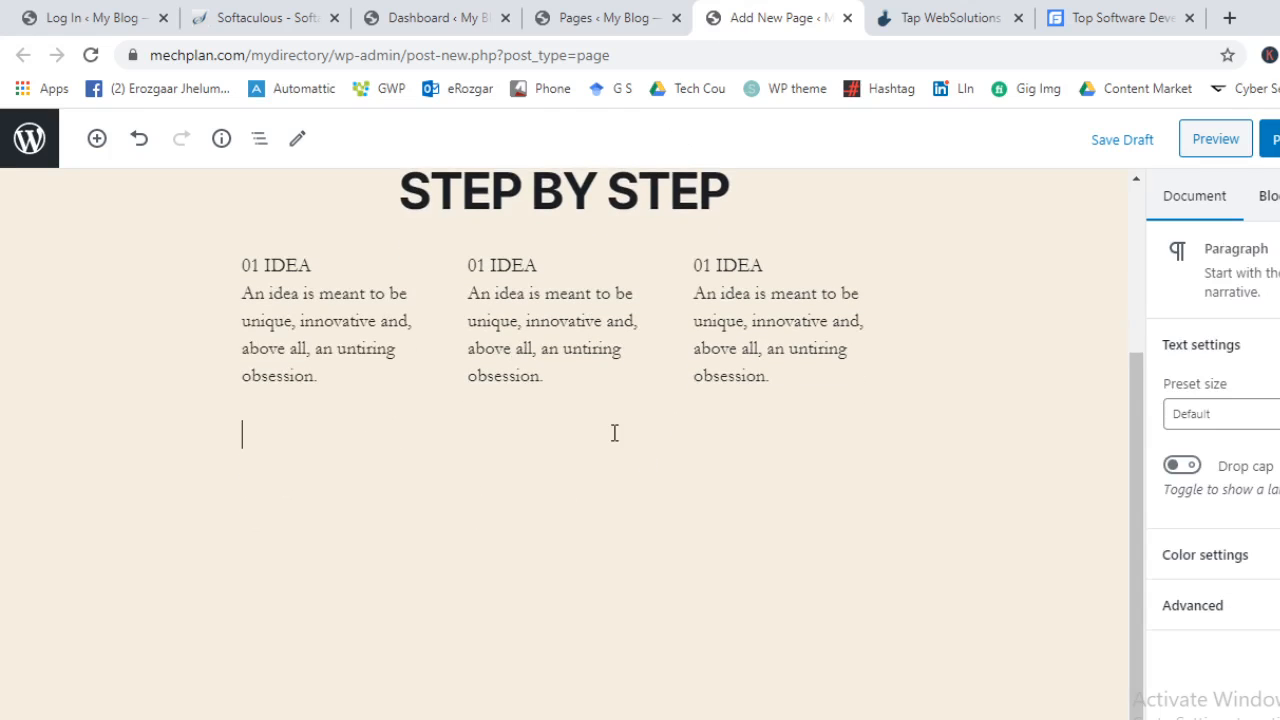
left_click(862, 434)
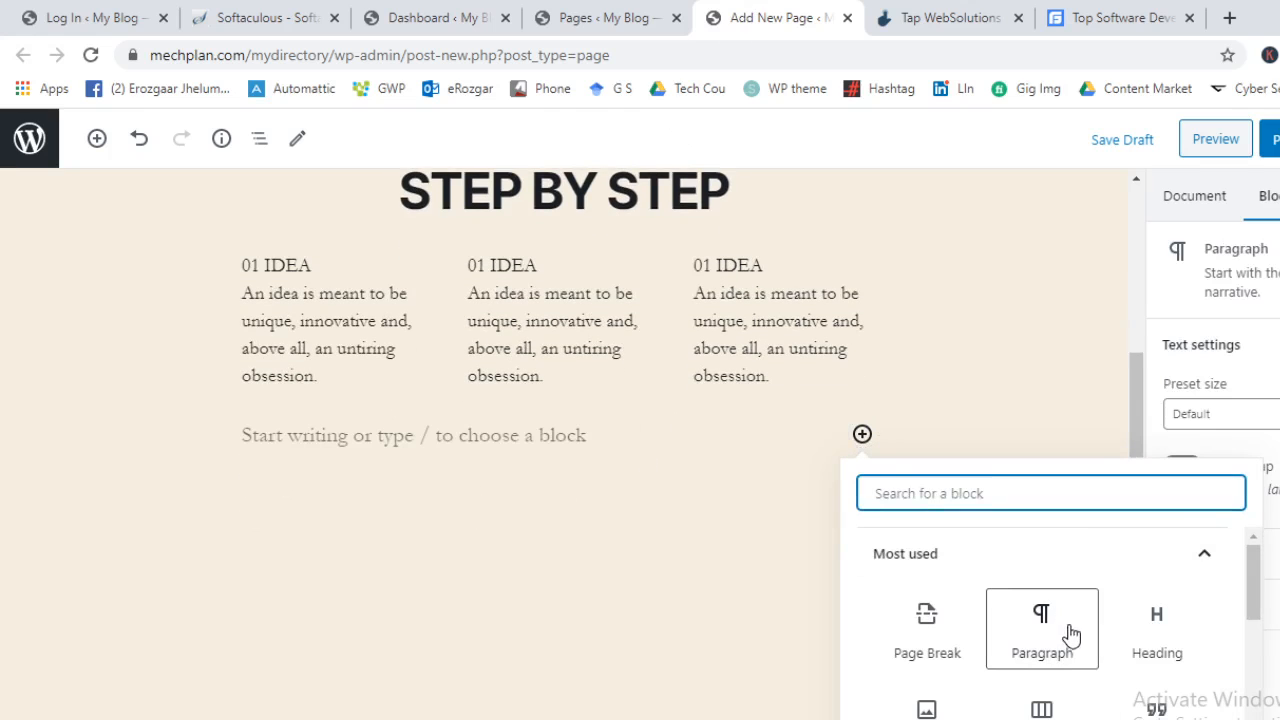
left_click(1157, 630)
left_click(1128, 14)
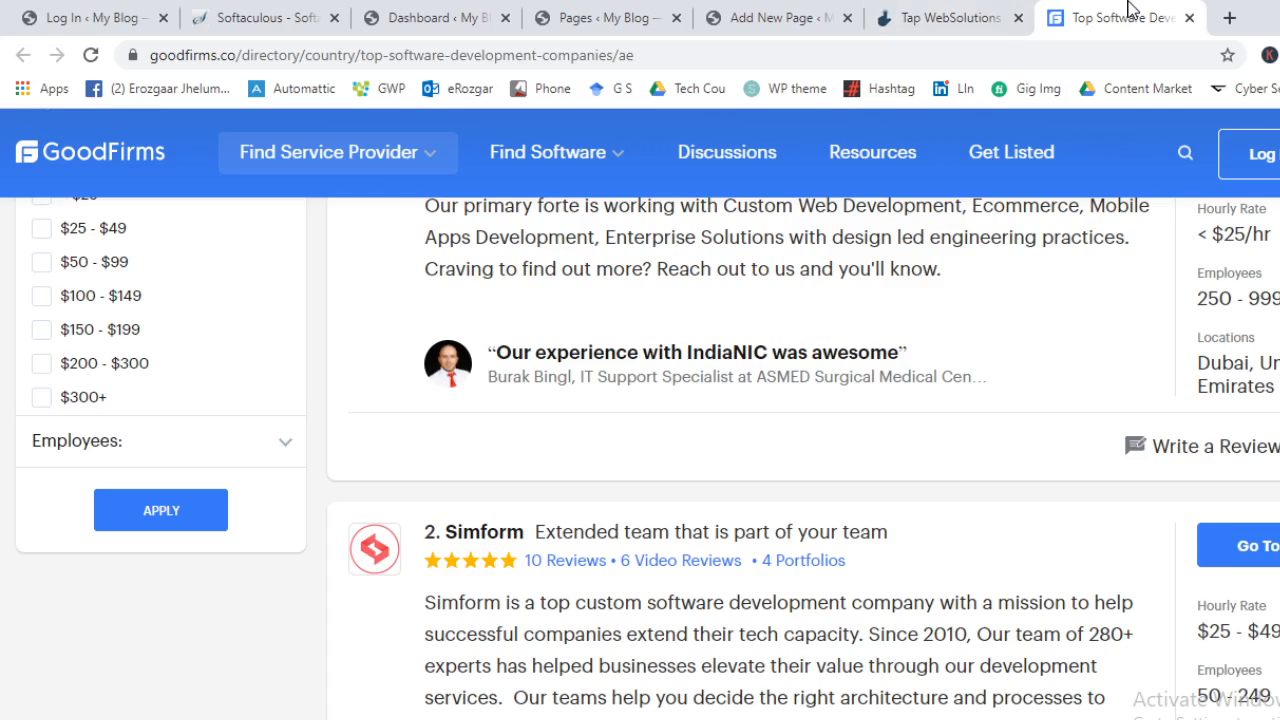
left_click(903, 10)
left_click(751, 14)
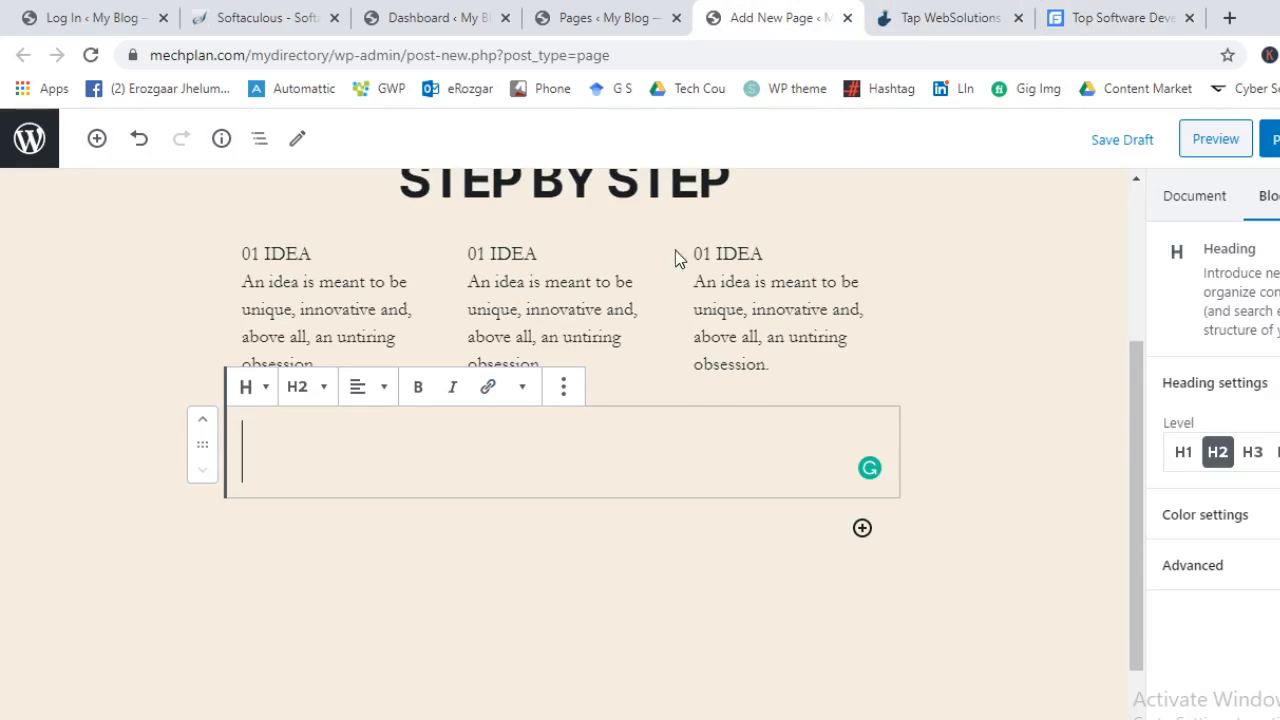
key("ctrl+v")
Center-align the 'The Best Solution For Your Business' heading
left_click(358, 325)
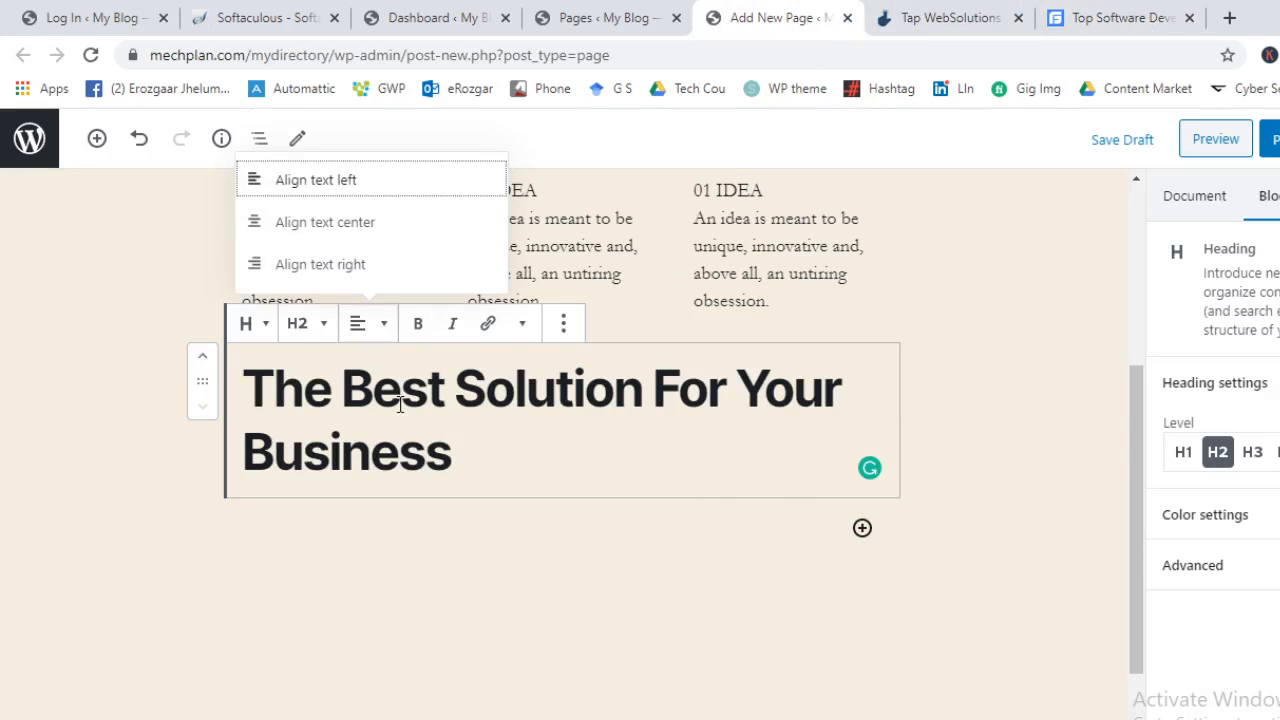
left_click(331, 218)
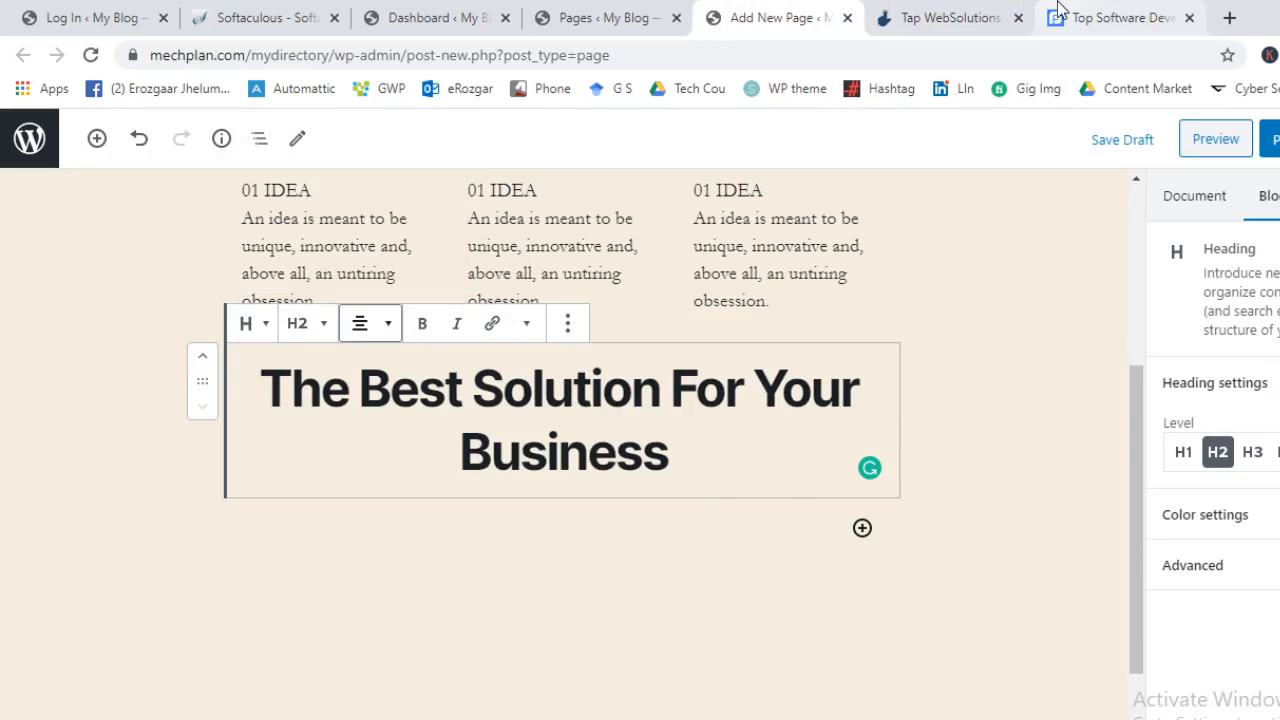
left_click(1120, 17)
left_click(950, 15)
scroll(895, 457, "down", 1)
scroll(895, 457, "down", 1)
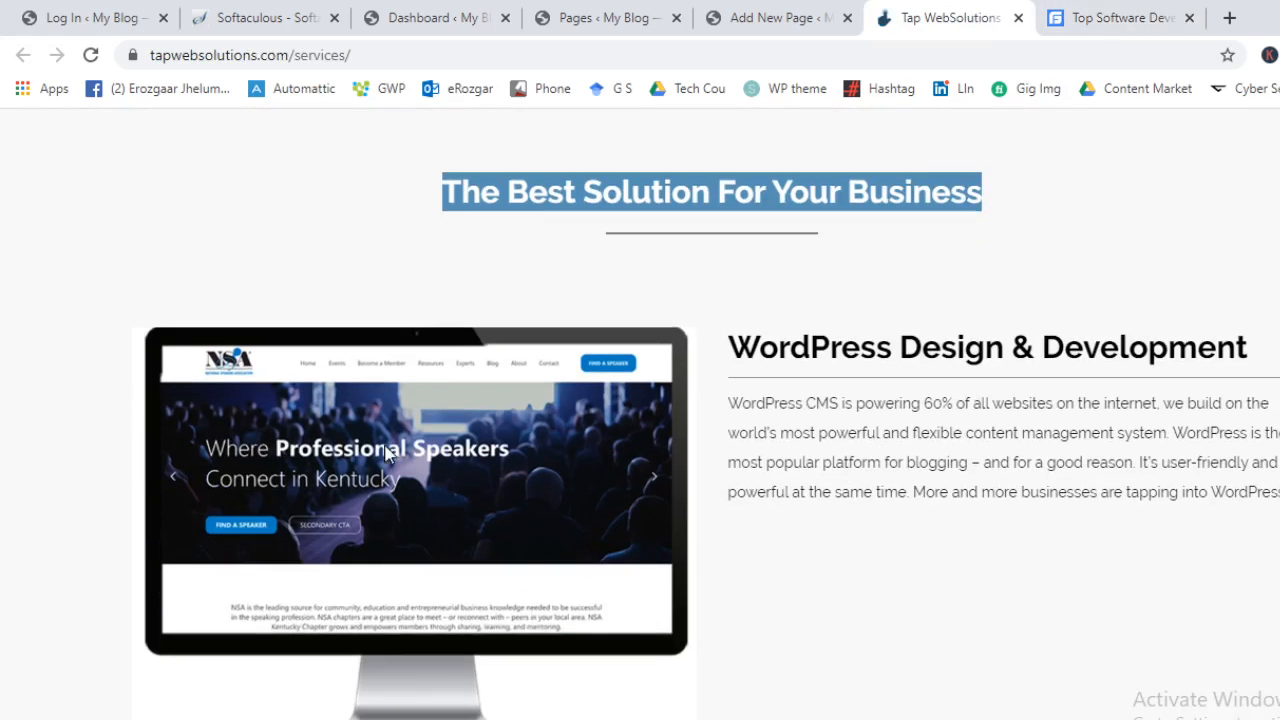
left_click(766, 14)
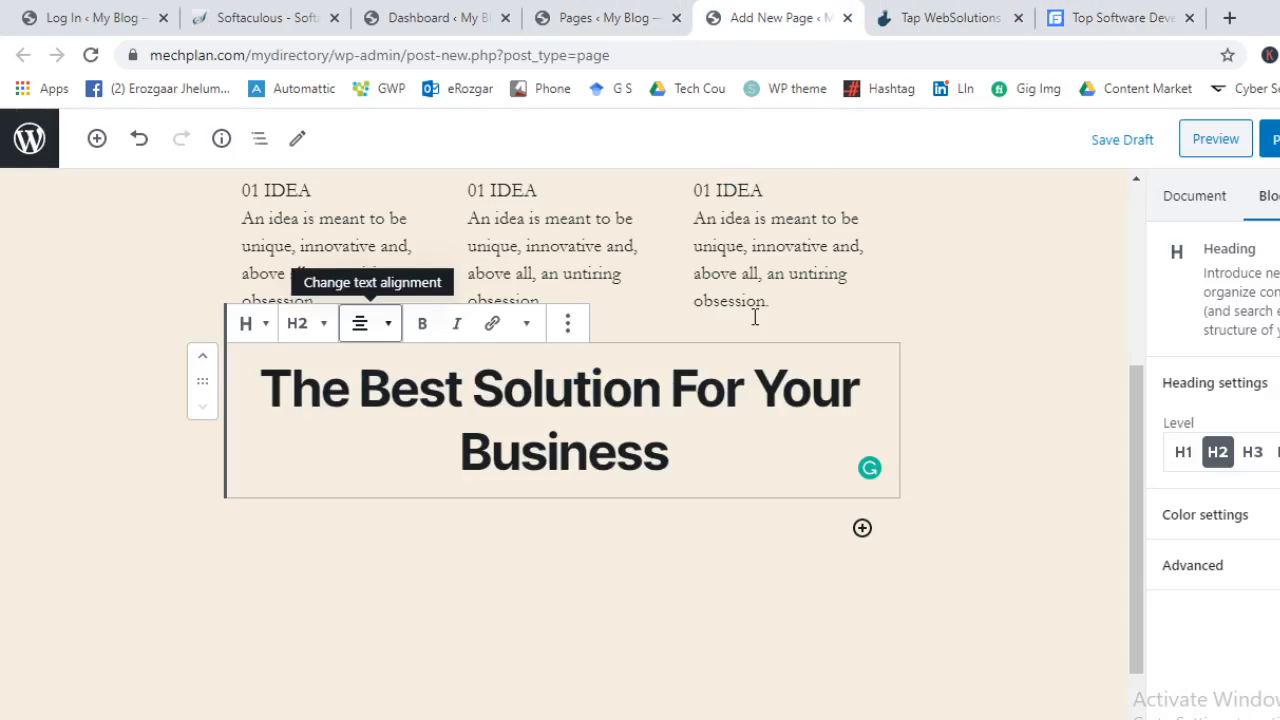
left_click(97, 138)
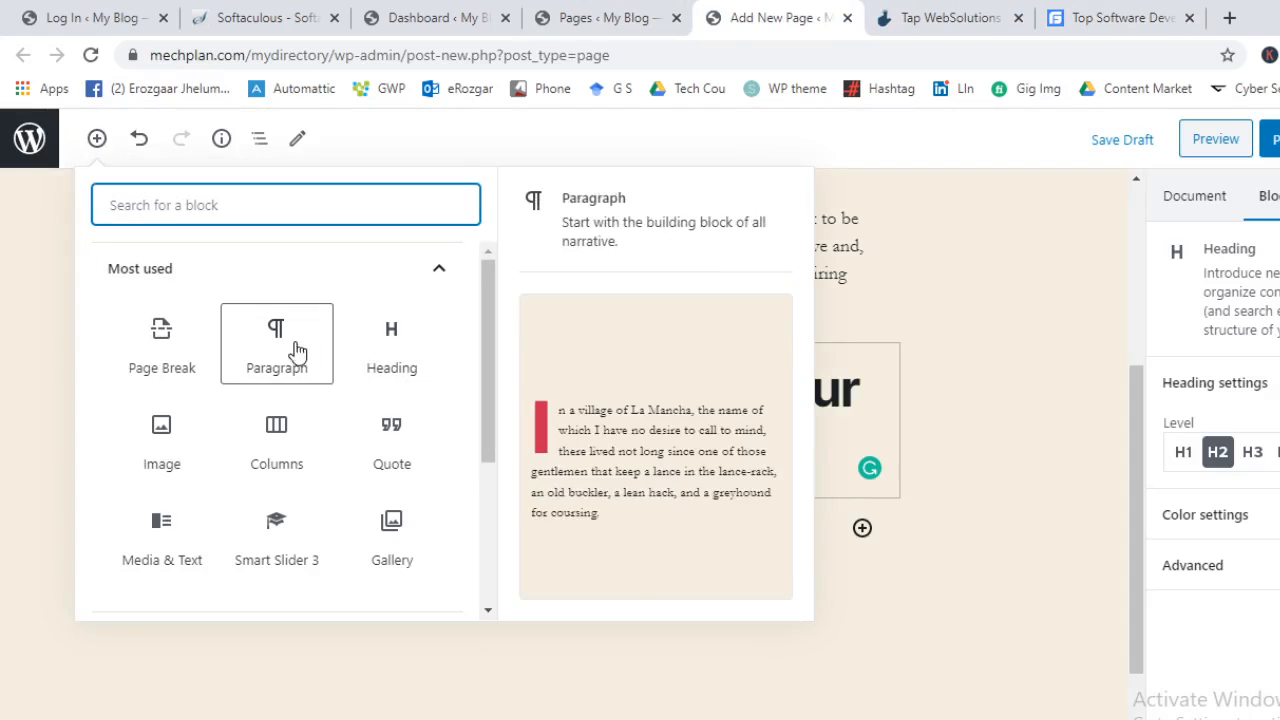
Insert a Media & Text block from Layout Elements and upload the first WhatsApp image from Downloads
left_click(371, 275)
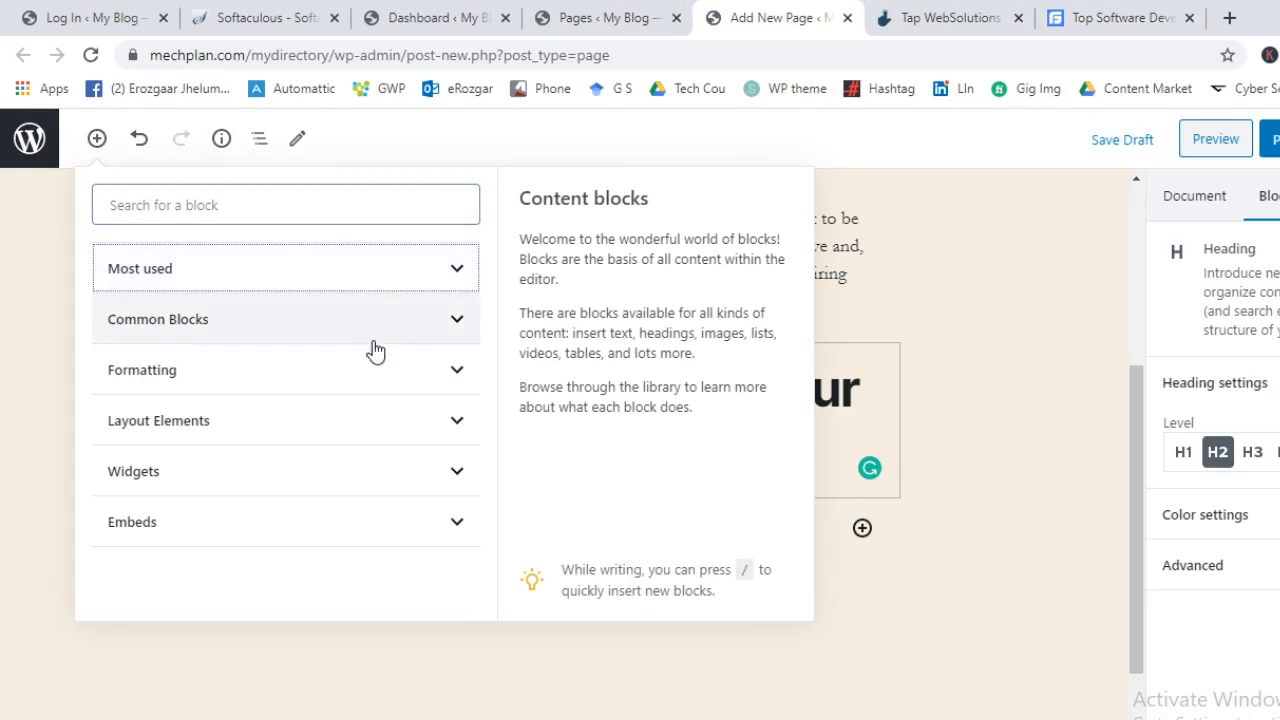
left_click(366, 420)
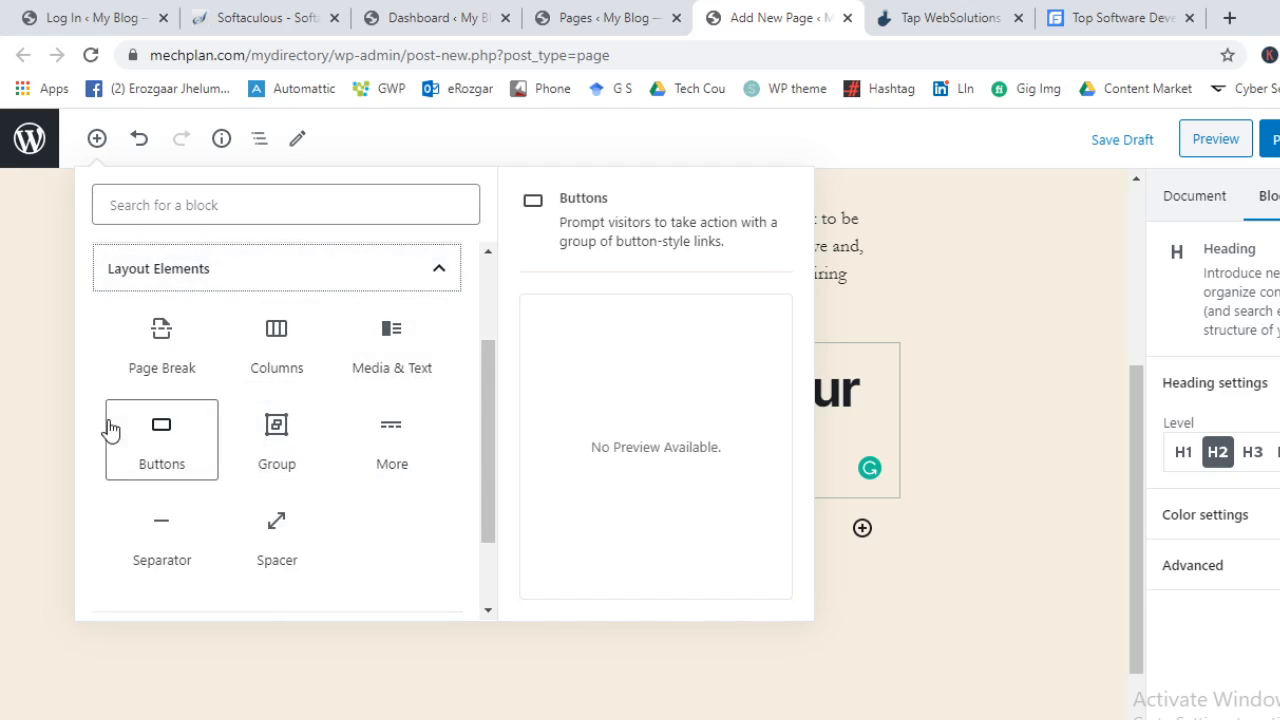
left_click(392, 340)
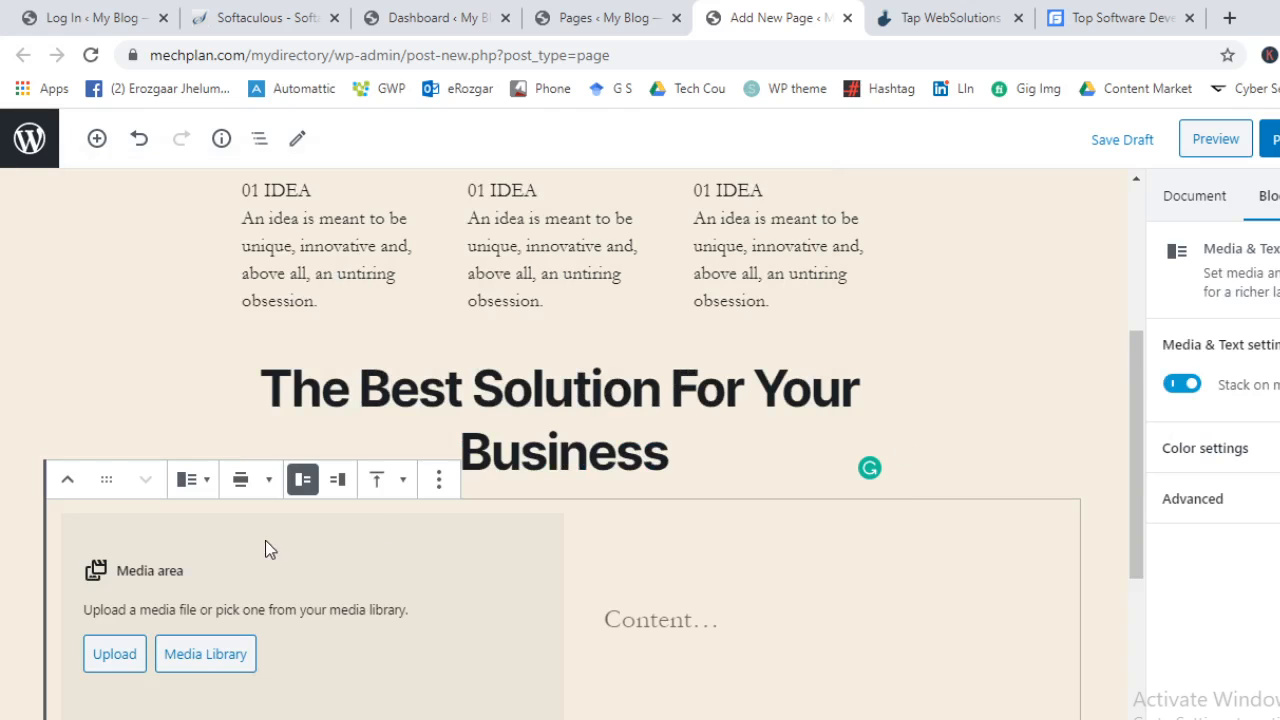
left_click(115, 654)
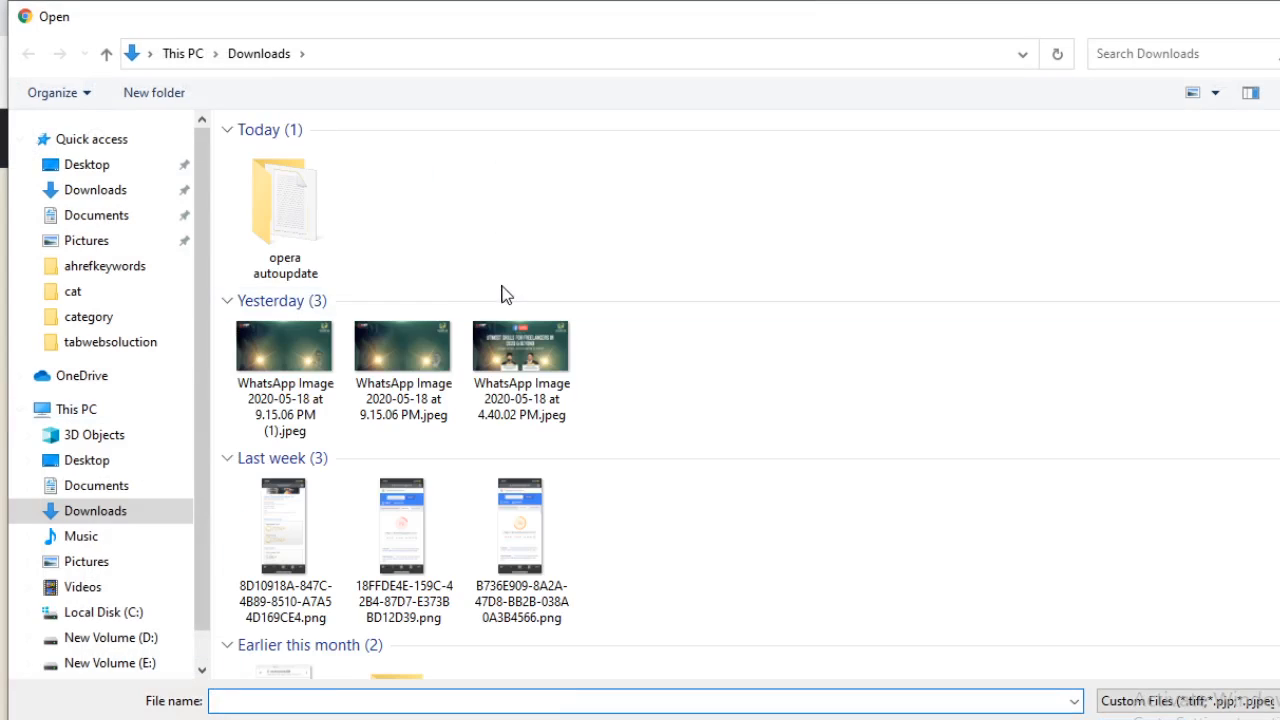
double_click(313, 360)
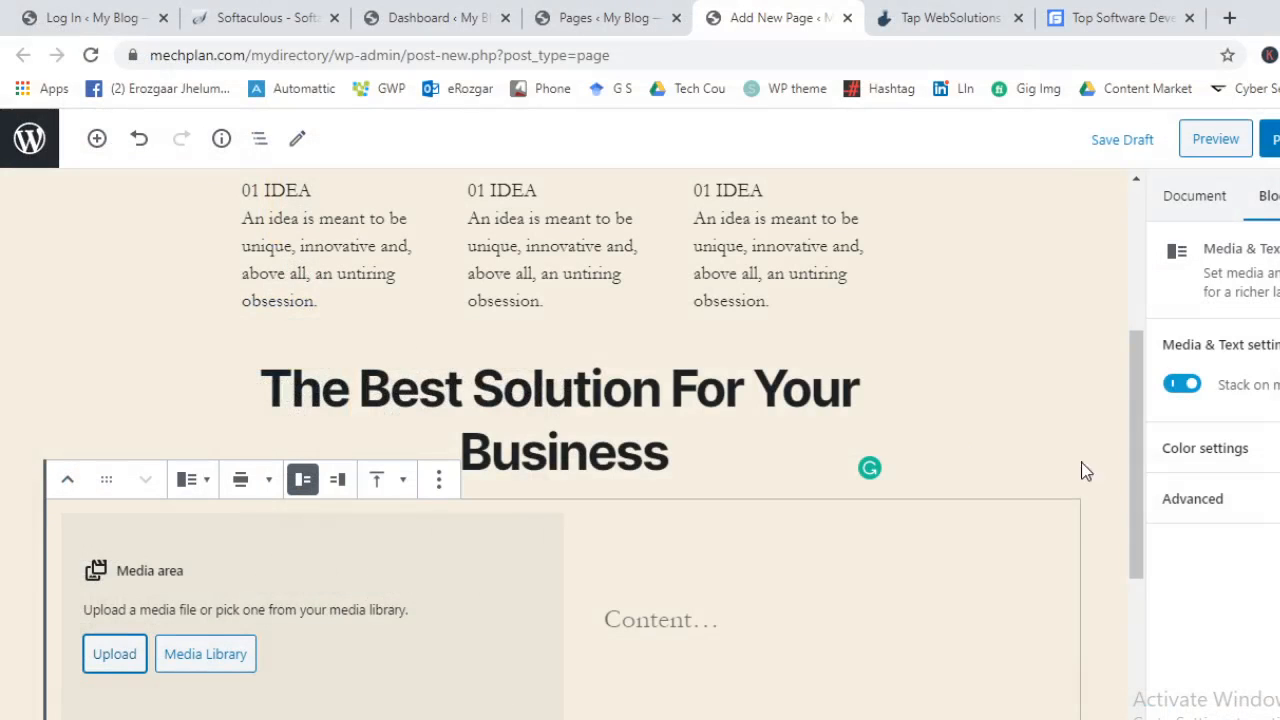
scroll(1127, 480, "down", 2)
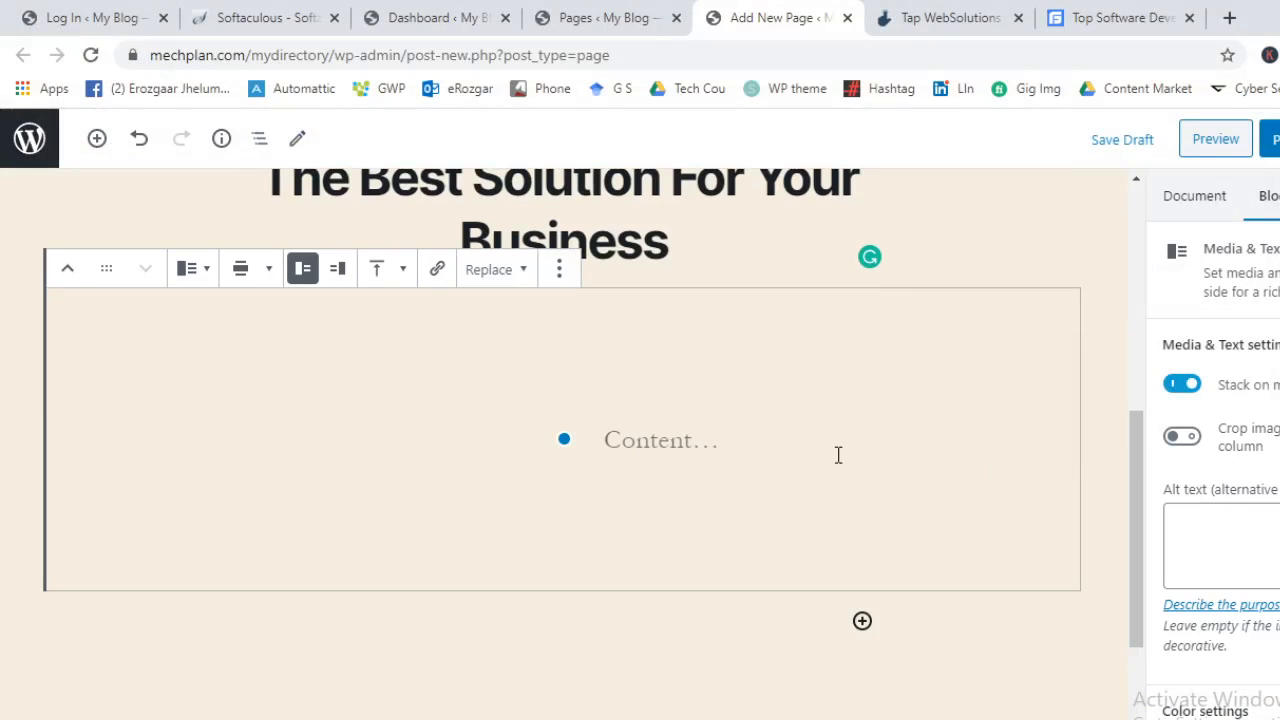
left_click(688, 451)
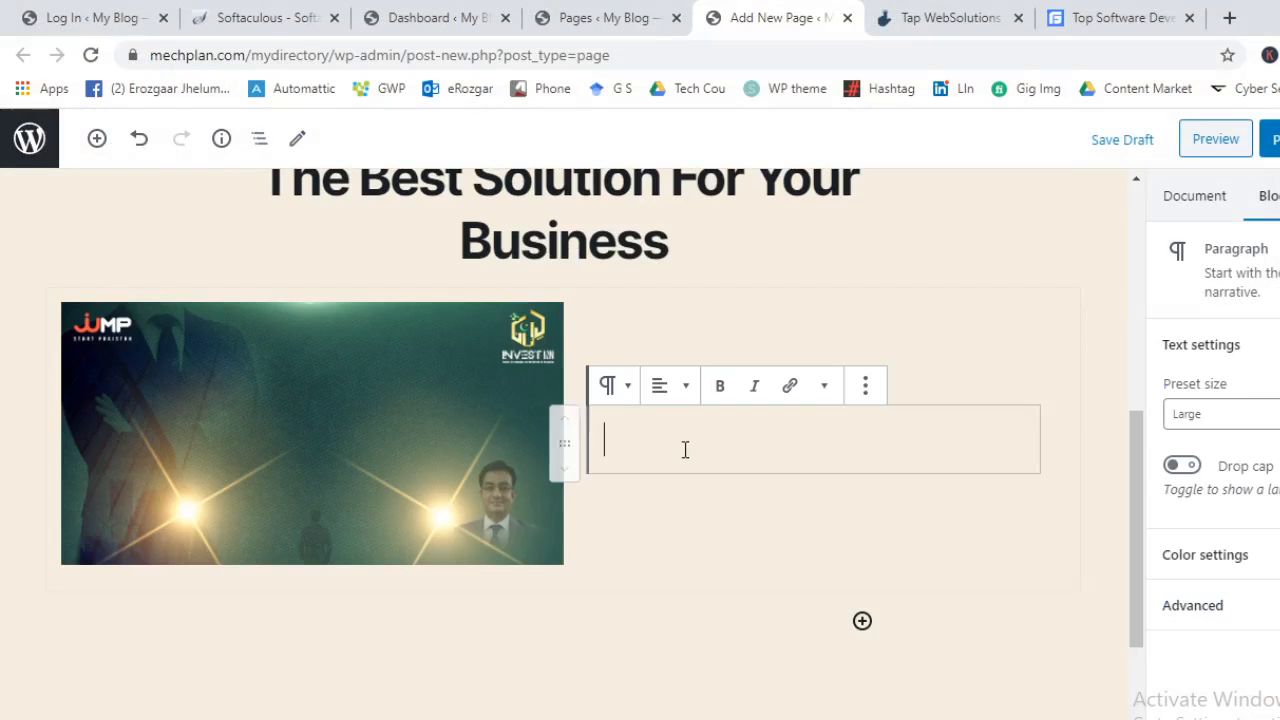
left_click(1145, 12)
Copy the 'WordPress CMS is powering 60%…' paragraph from the reference page beside the image
left_click(952, 12)
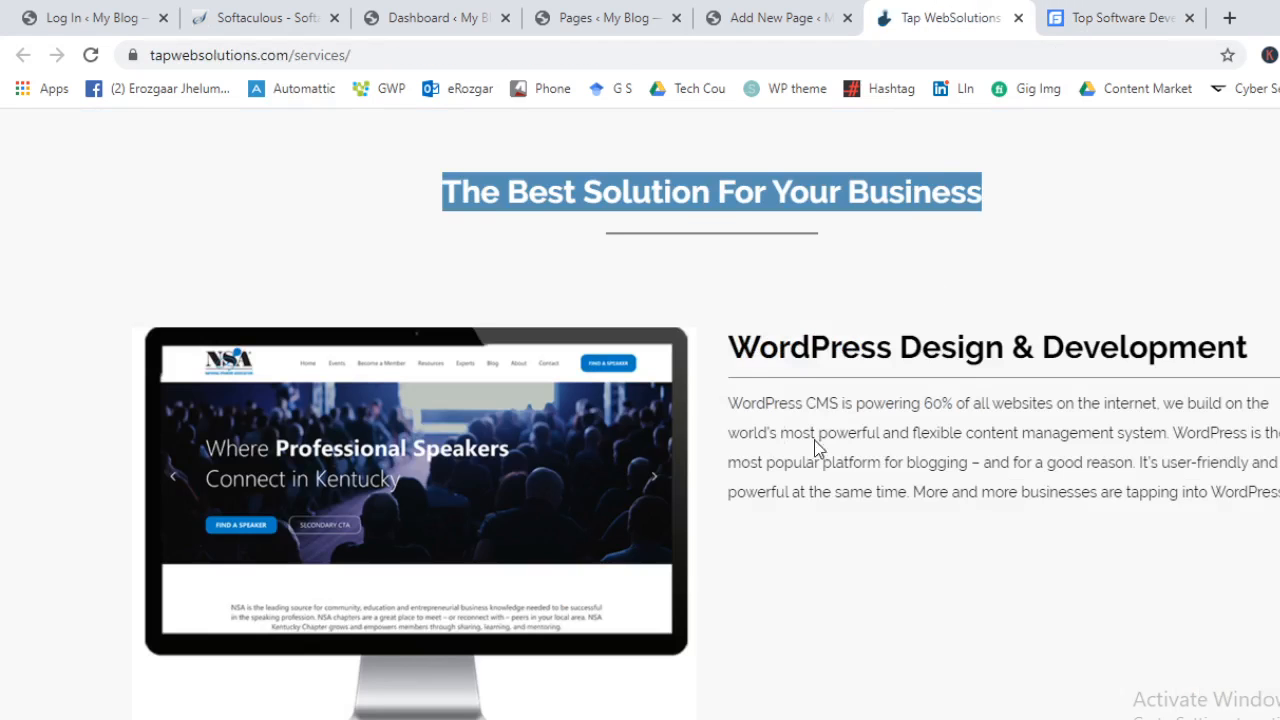
left_click(767, 360)
left_click_drag(735, 403, 1277, 507)
key("ctrl+c")
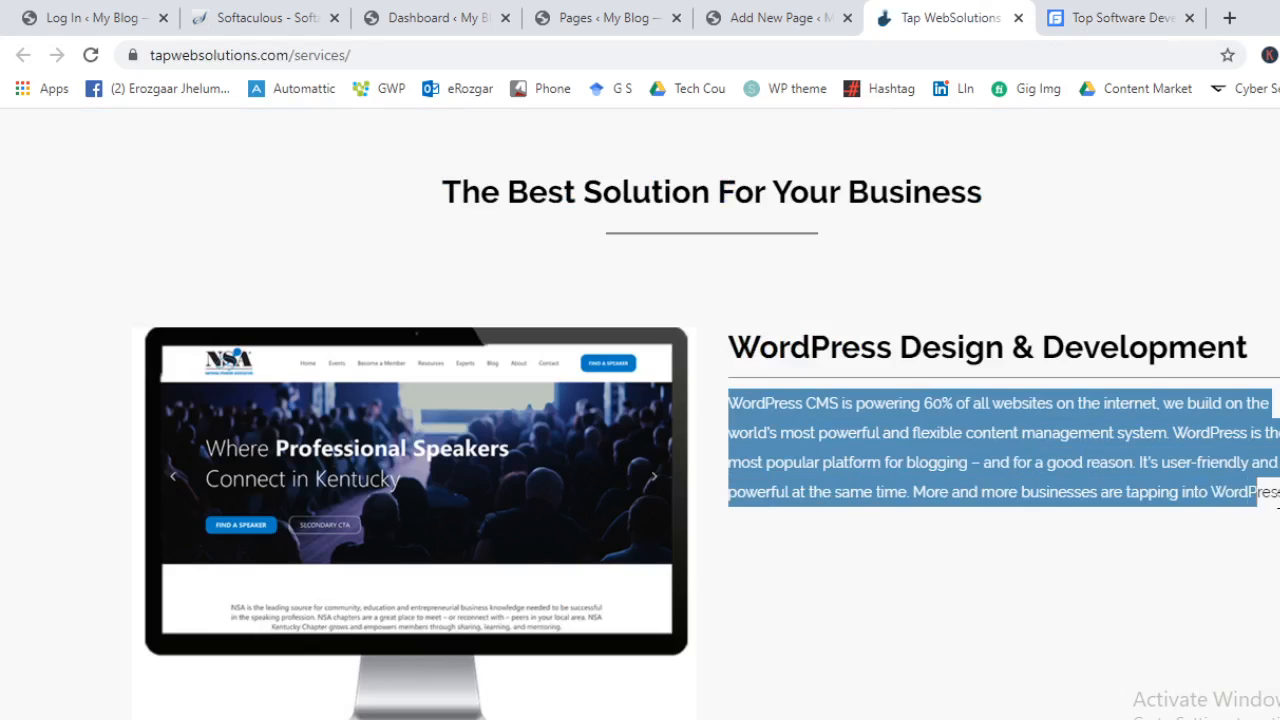
left_click(795, 12)
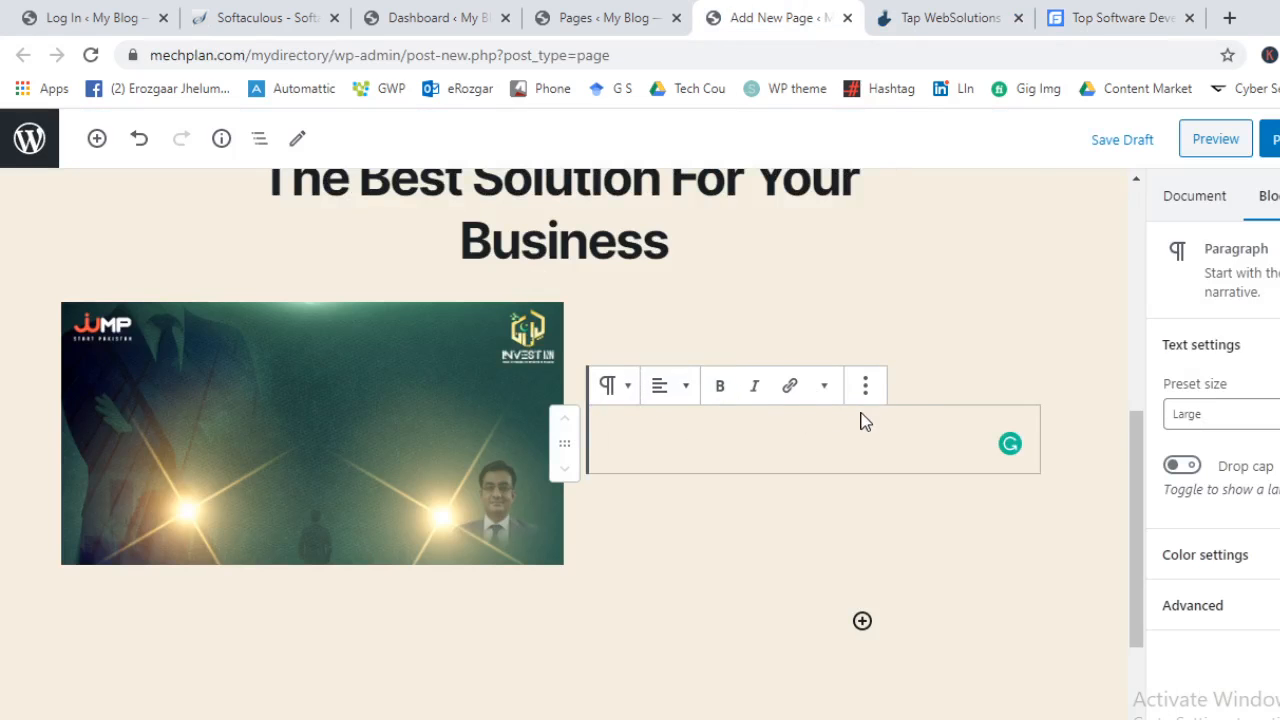
key("ctrl+v")
Switch the paragraph to Edit as HTML and add an empty line above its markup
left_click(866, 277)
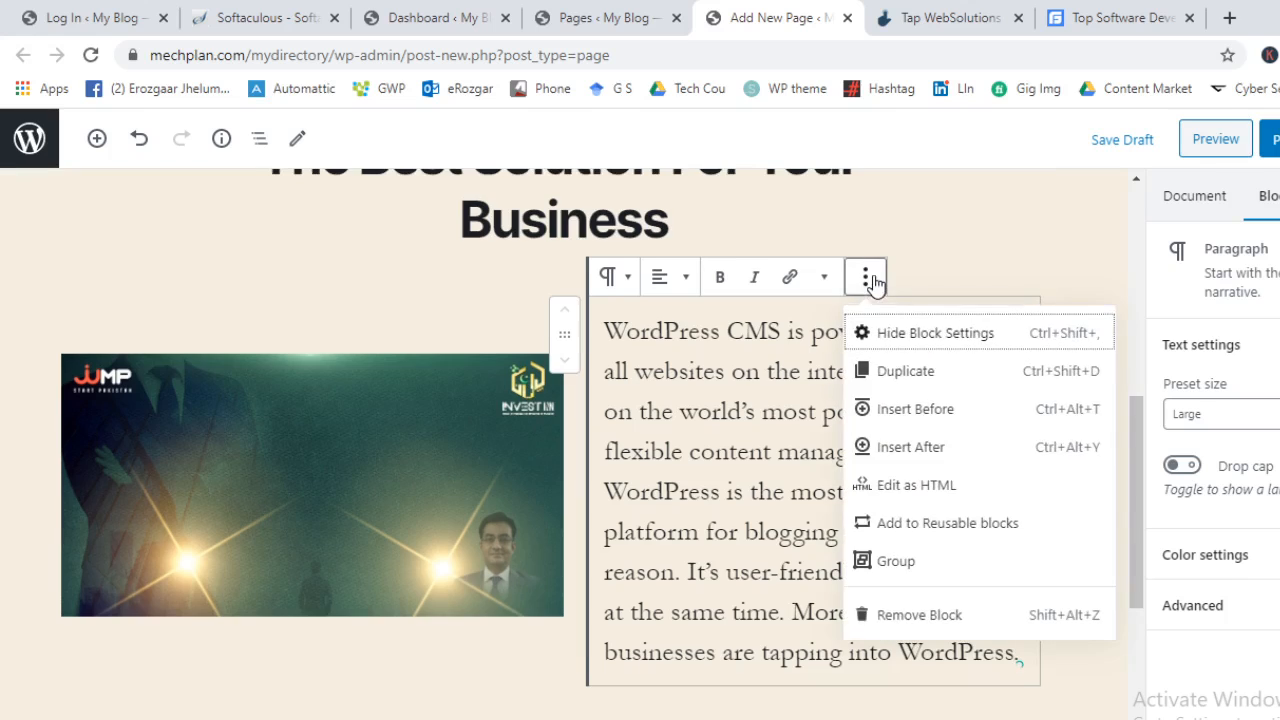
left_click(960, 483)
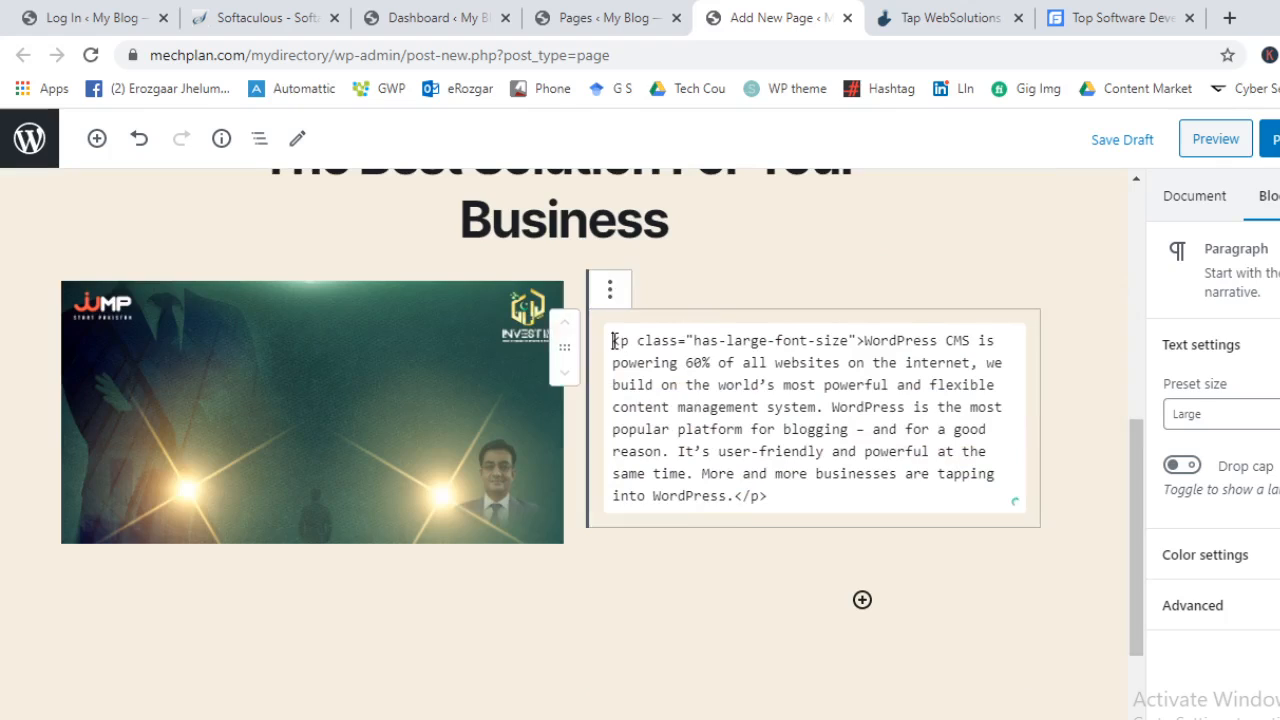
key("Return")
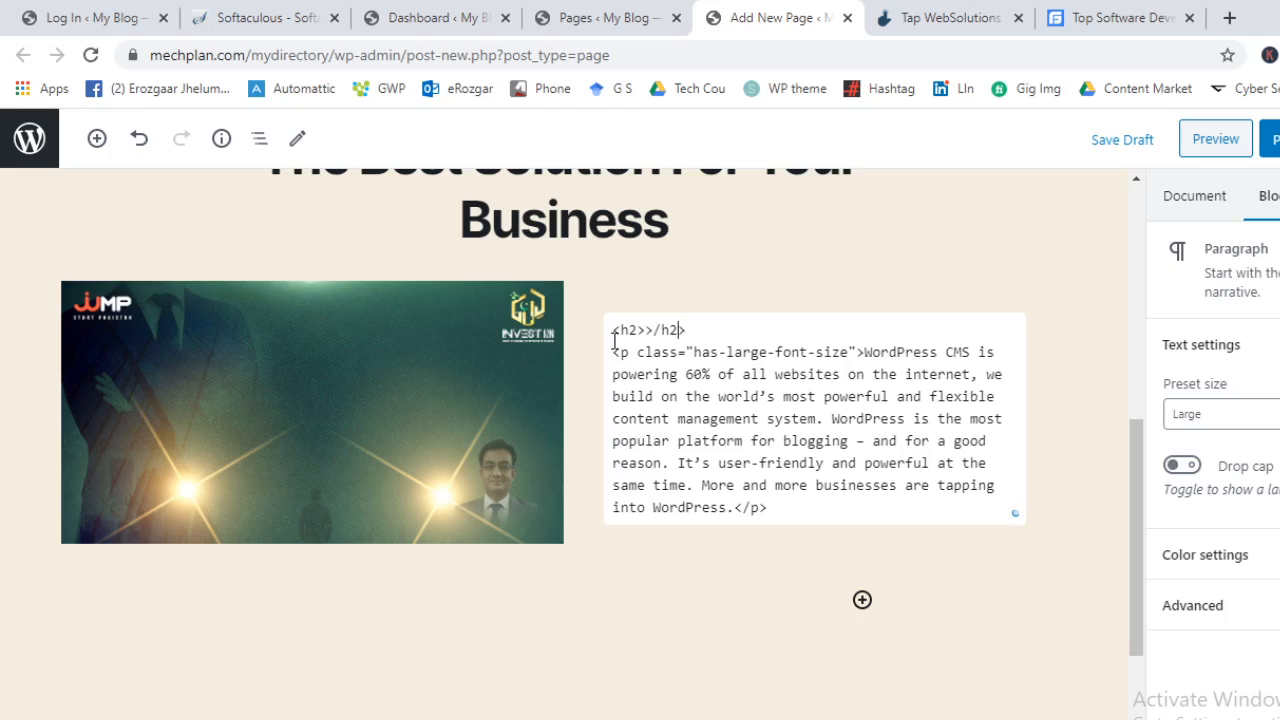
Fix the closing </h2> tag and copy the 'WordPress Design & Development' heading from the Tap WebSolutions page
key("BackSpace")
type("<")
left_click(1070, 17)
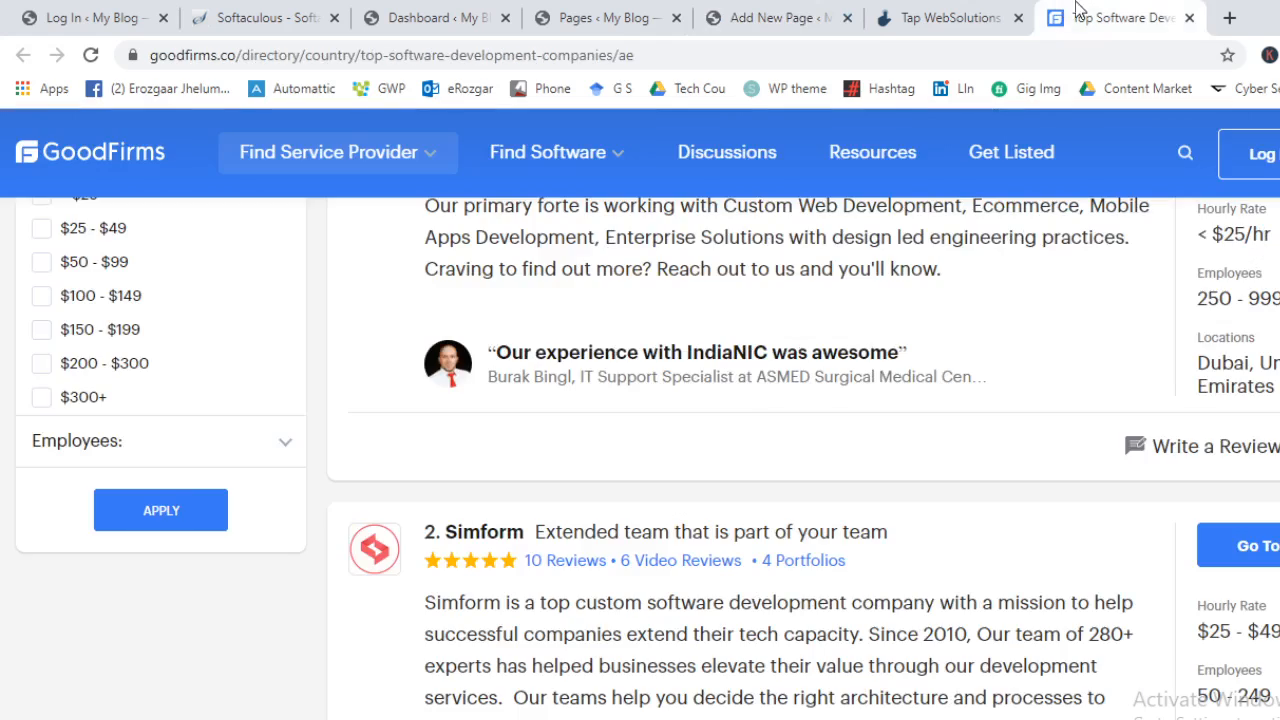
left_click(948, 17)
triple_click(920, 331)
key("ctrl+c")
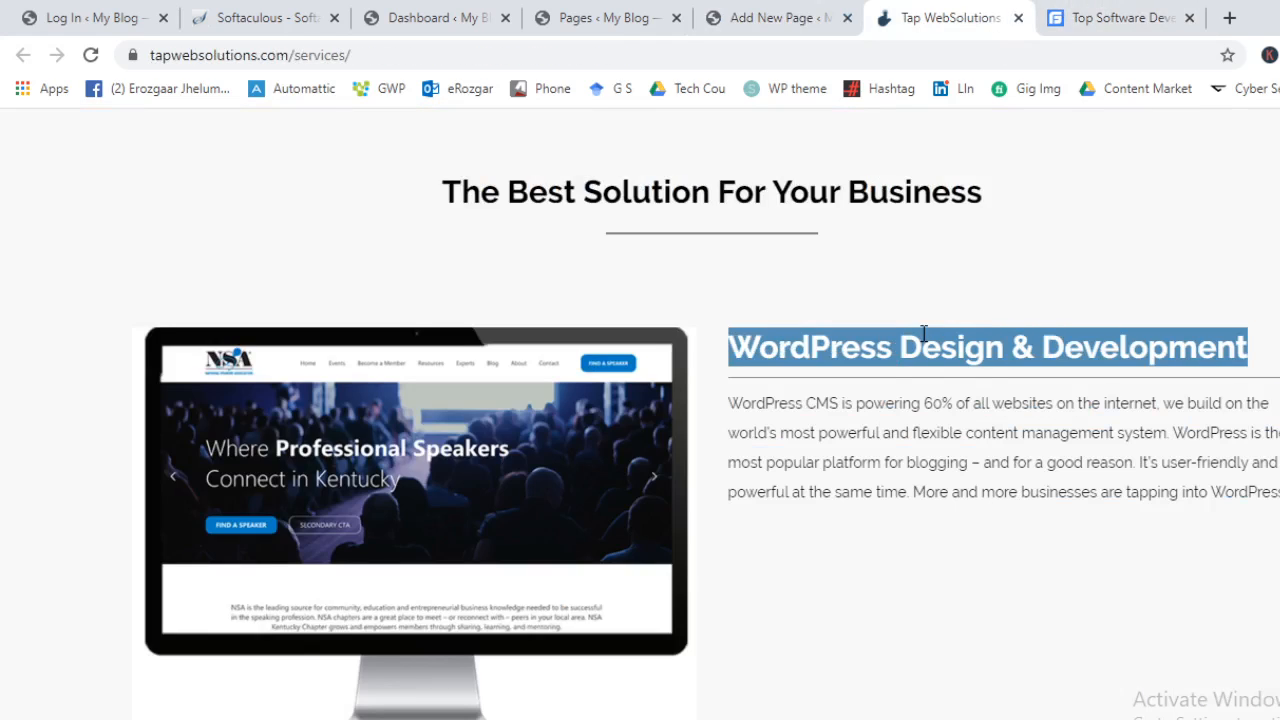
Convert the block to custom HTML, paste the heading inside the <h2>, and preview it rendered
left_click(840, 12)
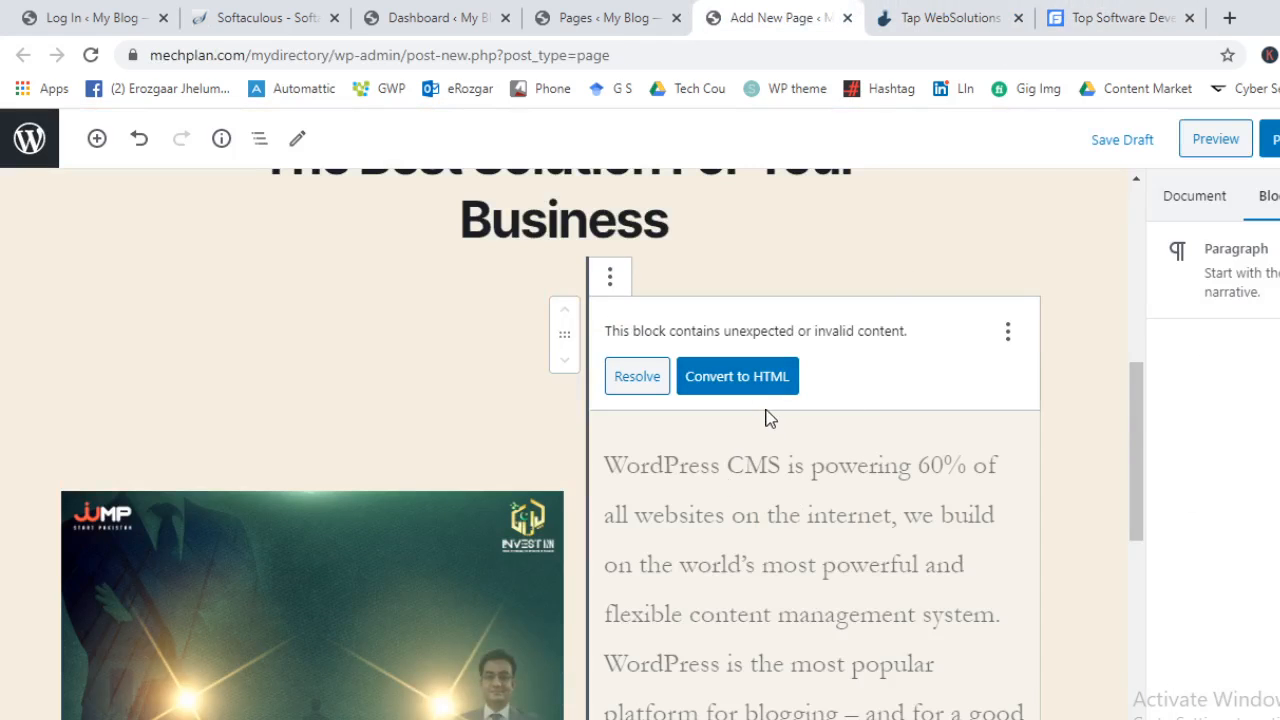
left_click(760, 380)
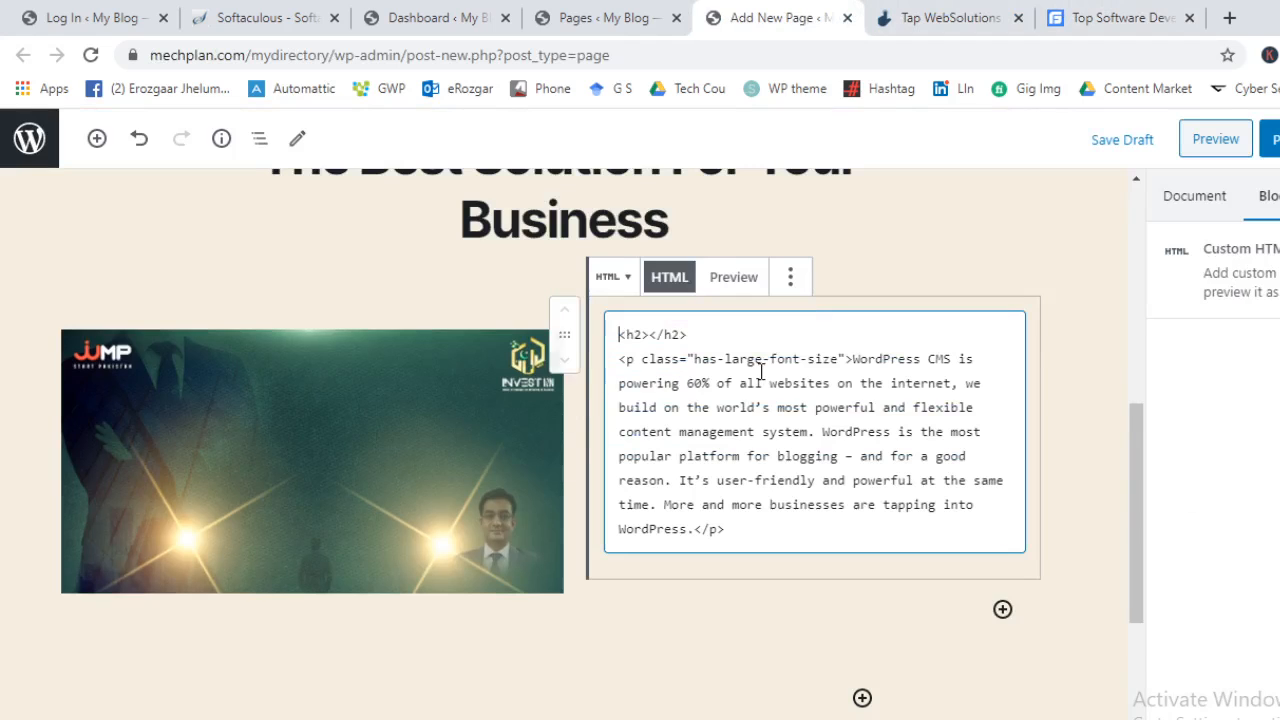
key("ctrl+v")
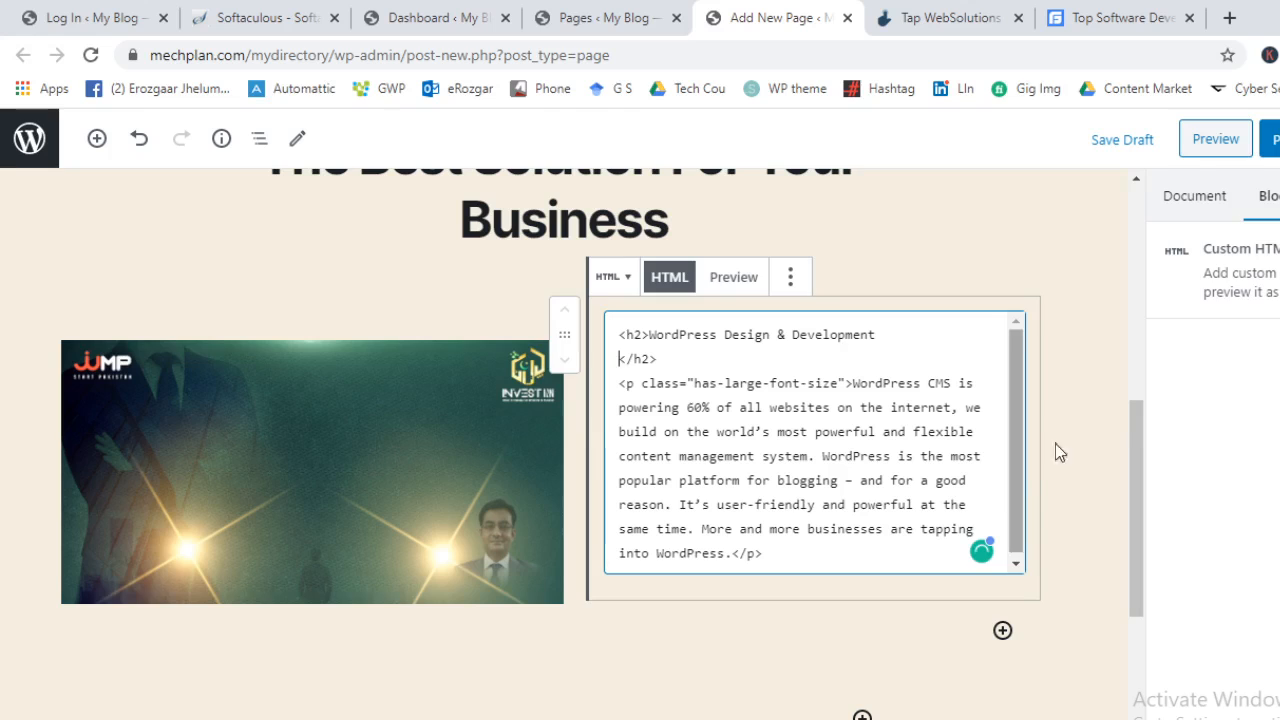
left_click(1113, 427)
left_click(754, 368)
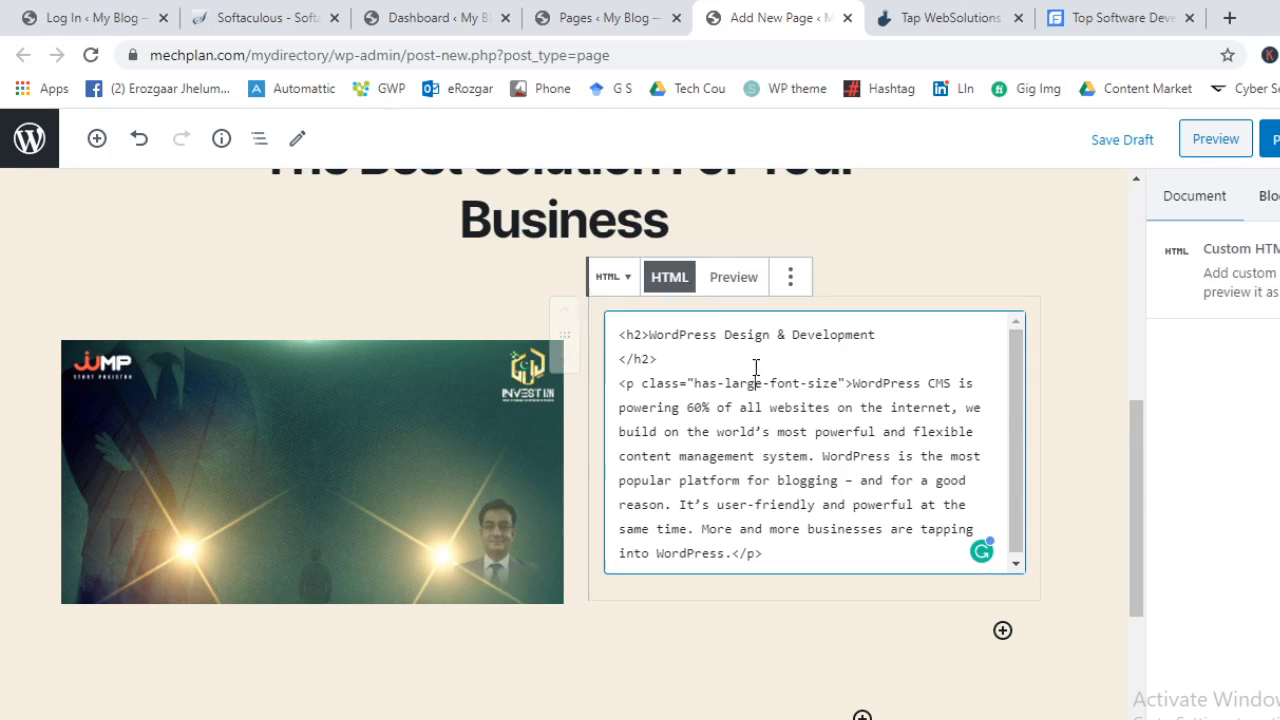
left_click(734, 277)
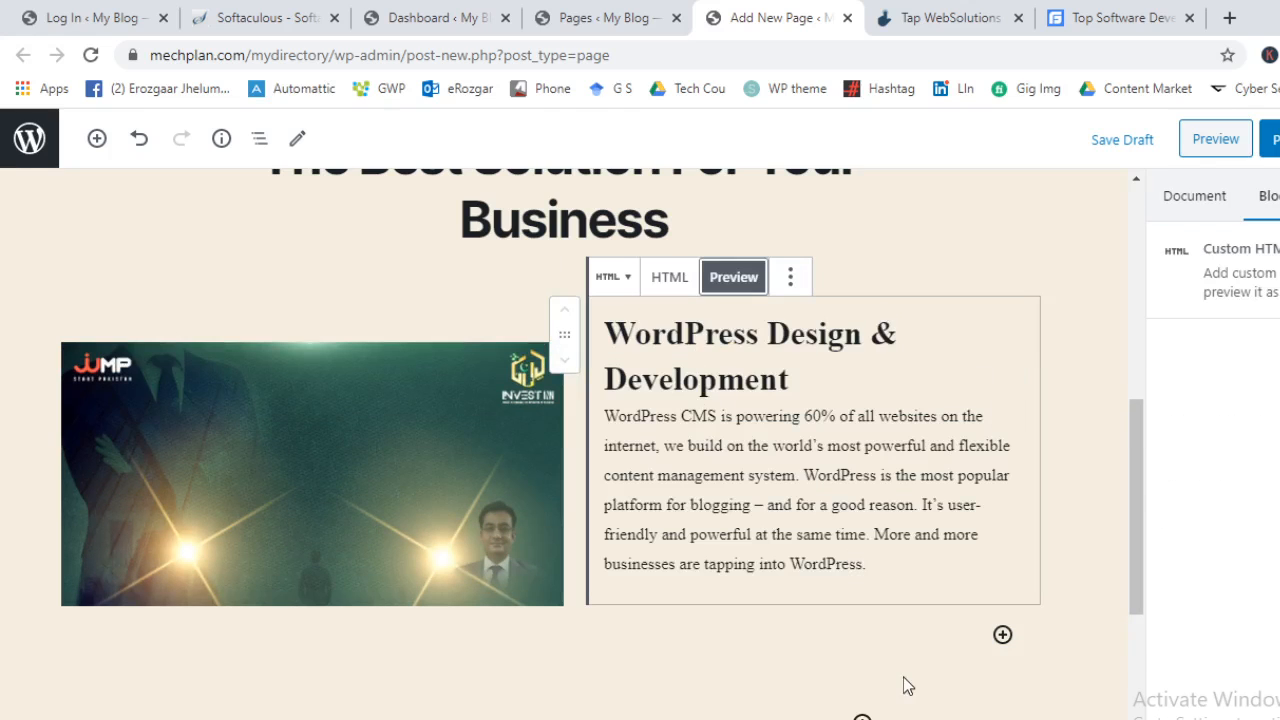
scroll(630, 565, "down", 2)
scroll(729, 484, "up", 2)
Try Full width on the Media & Text block, then undo it
left_click(1045, 317)
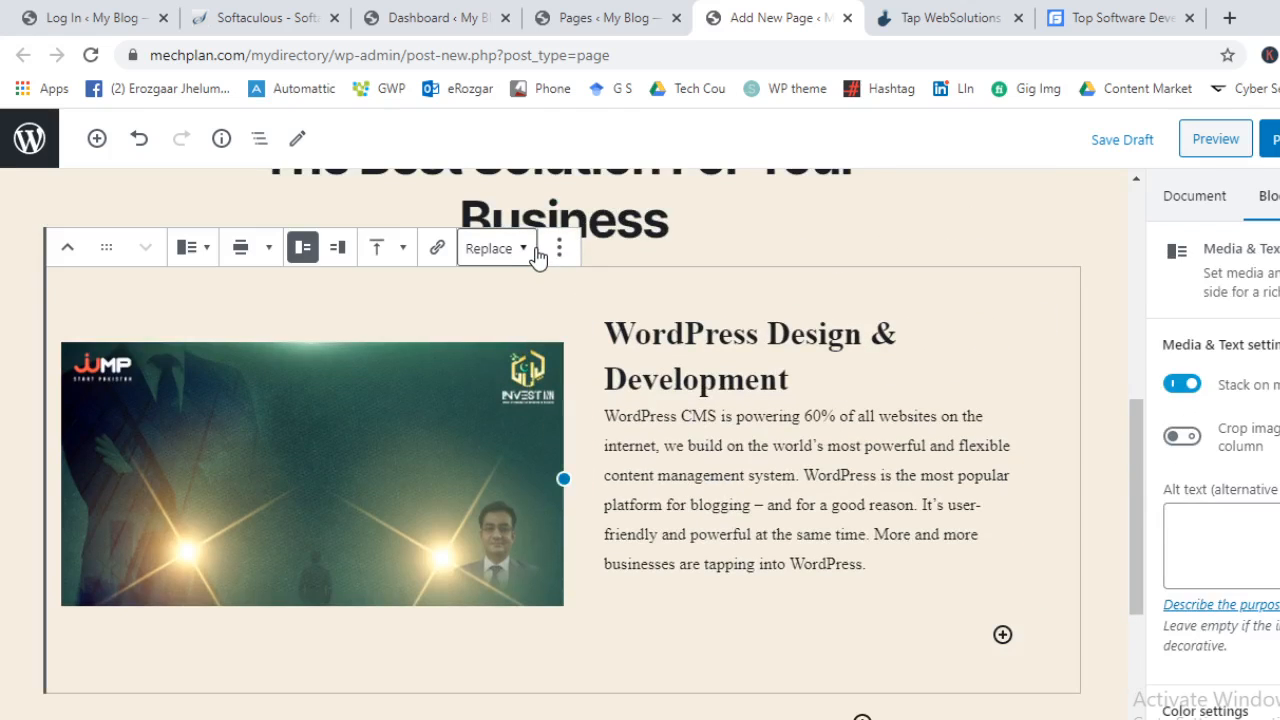
left_click(252, 257)
left_click(217, 197)
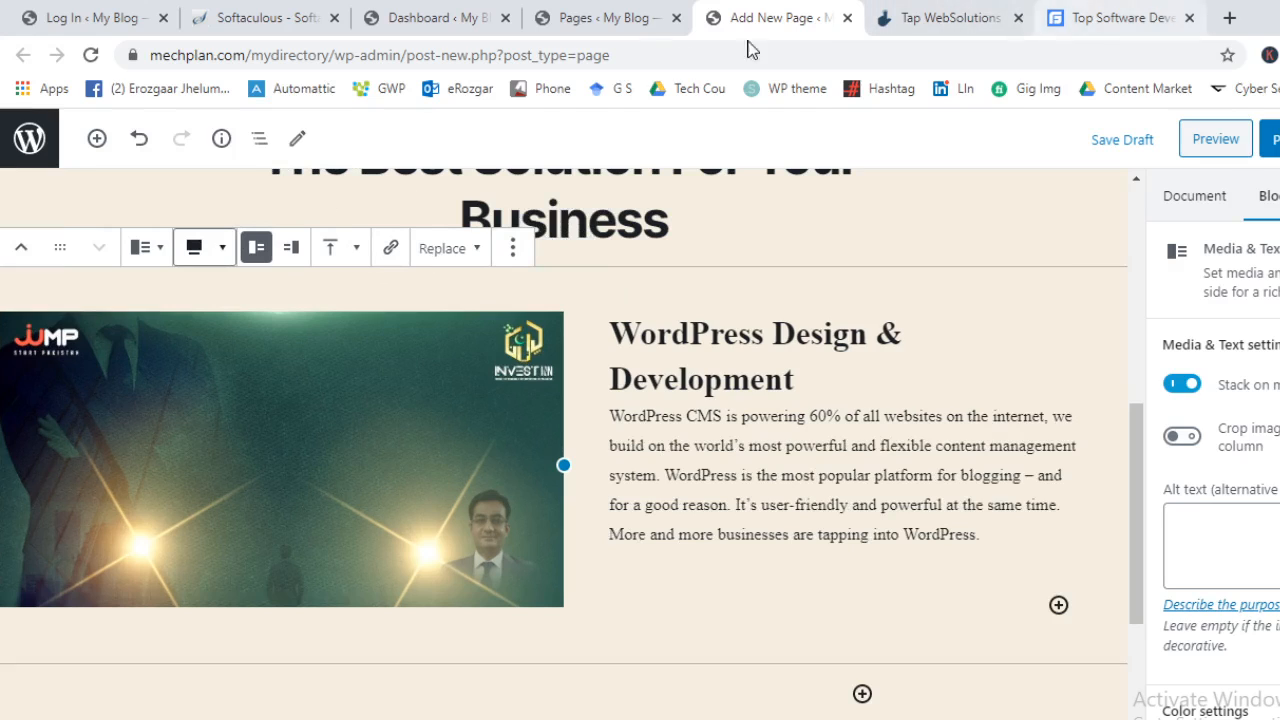
key("ctrl+z")
Set the Media & Text block's vertical alignment to Middle
left_click(447, 301)
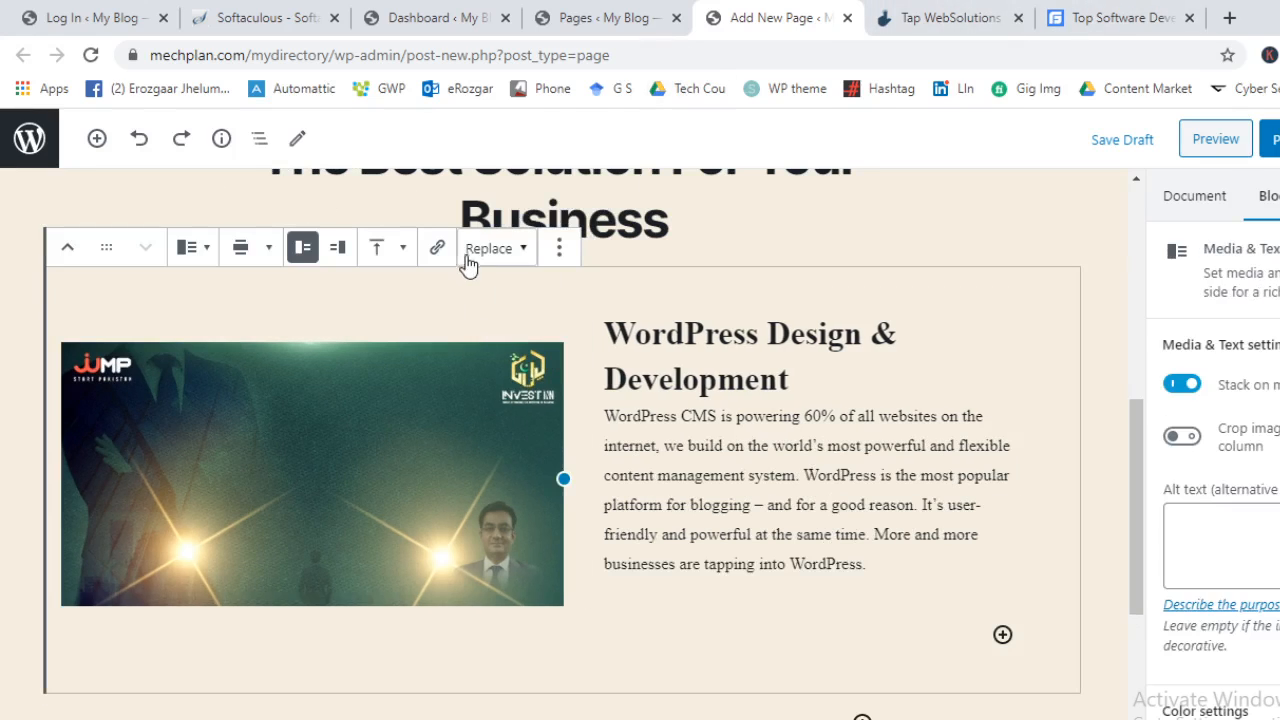
left_click(531, 253)
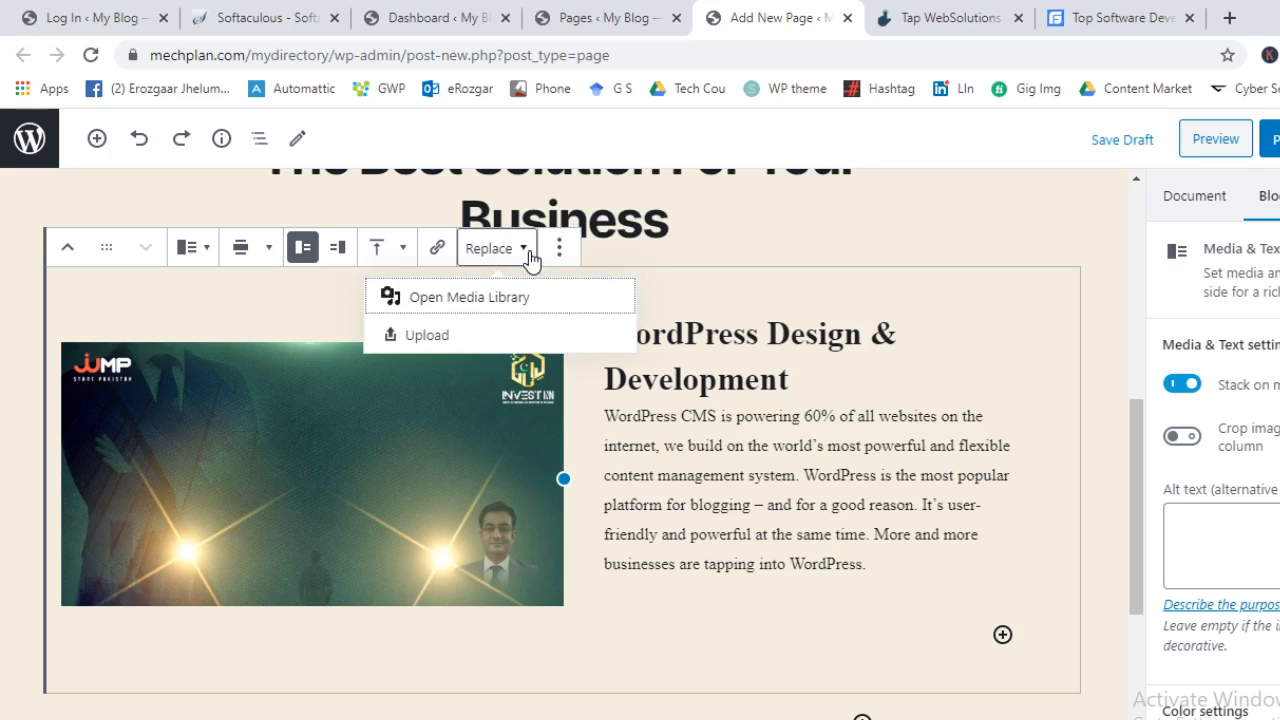
left_click(397, 252)
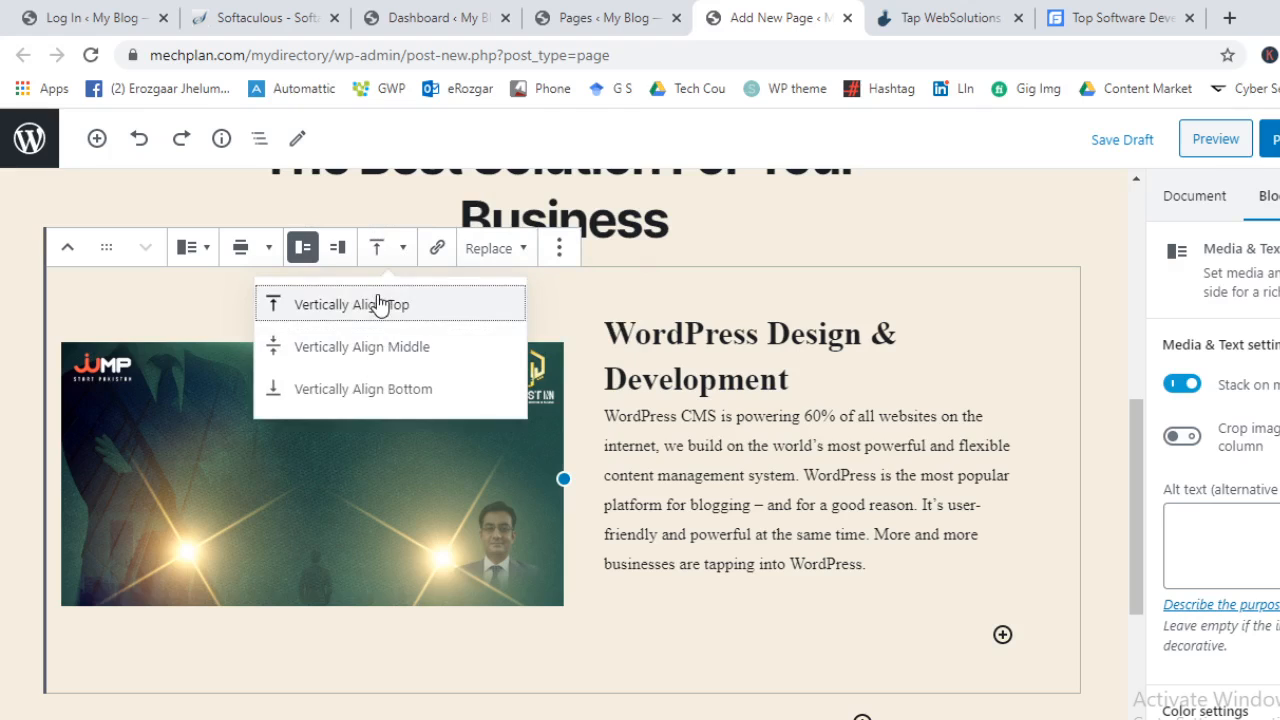
left_click(415, 349)
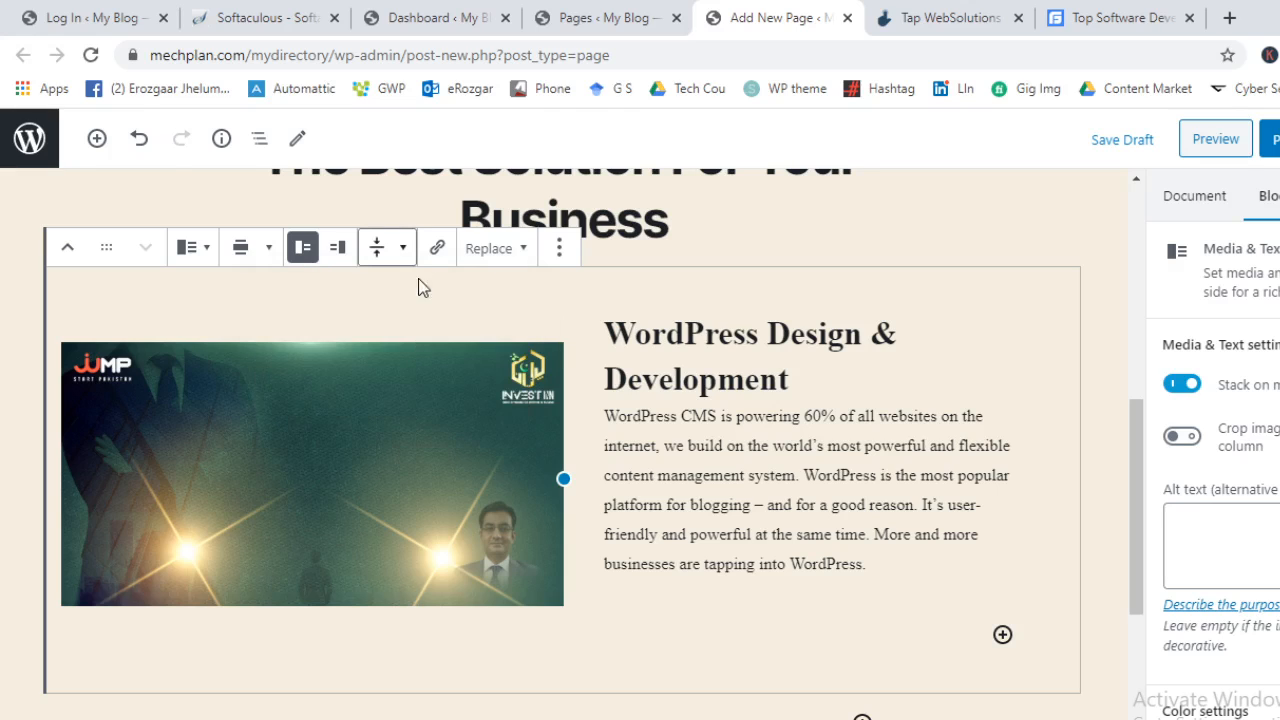
left_click(942, 445)
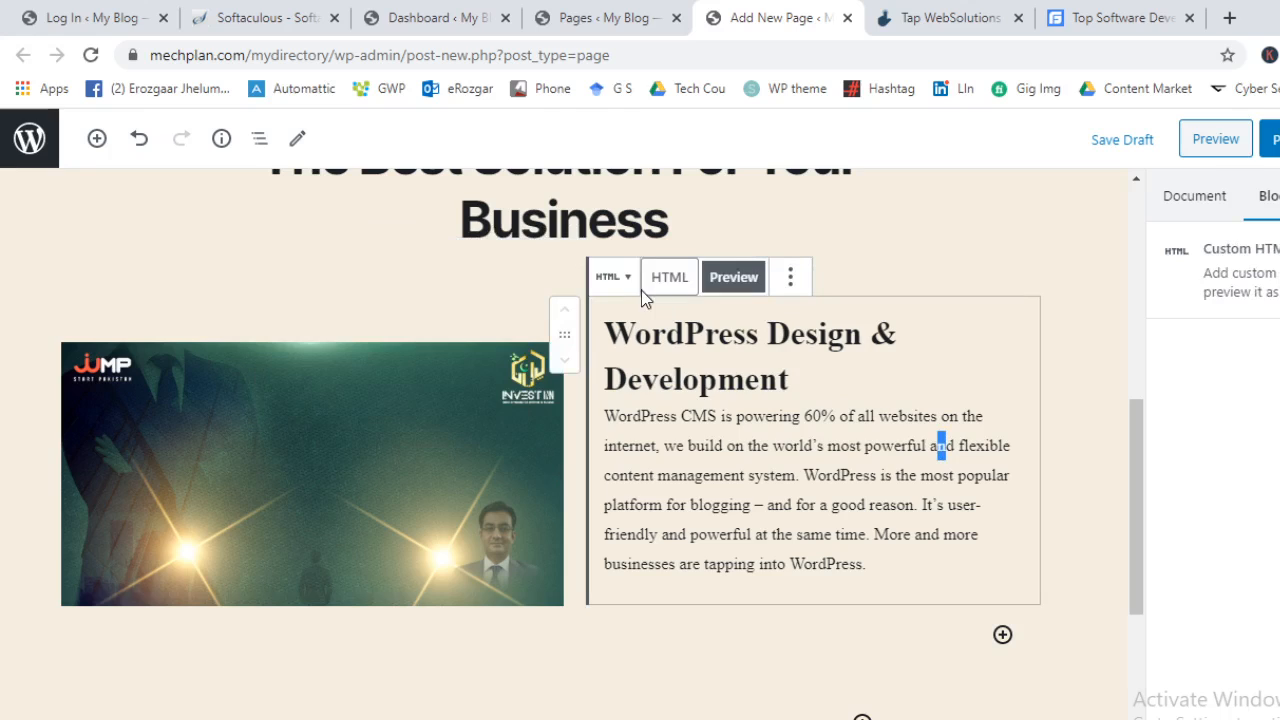
left_click(614, 277)
left_click(978, 443)
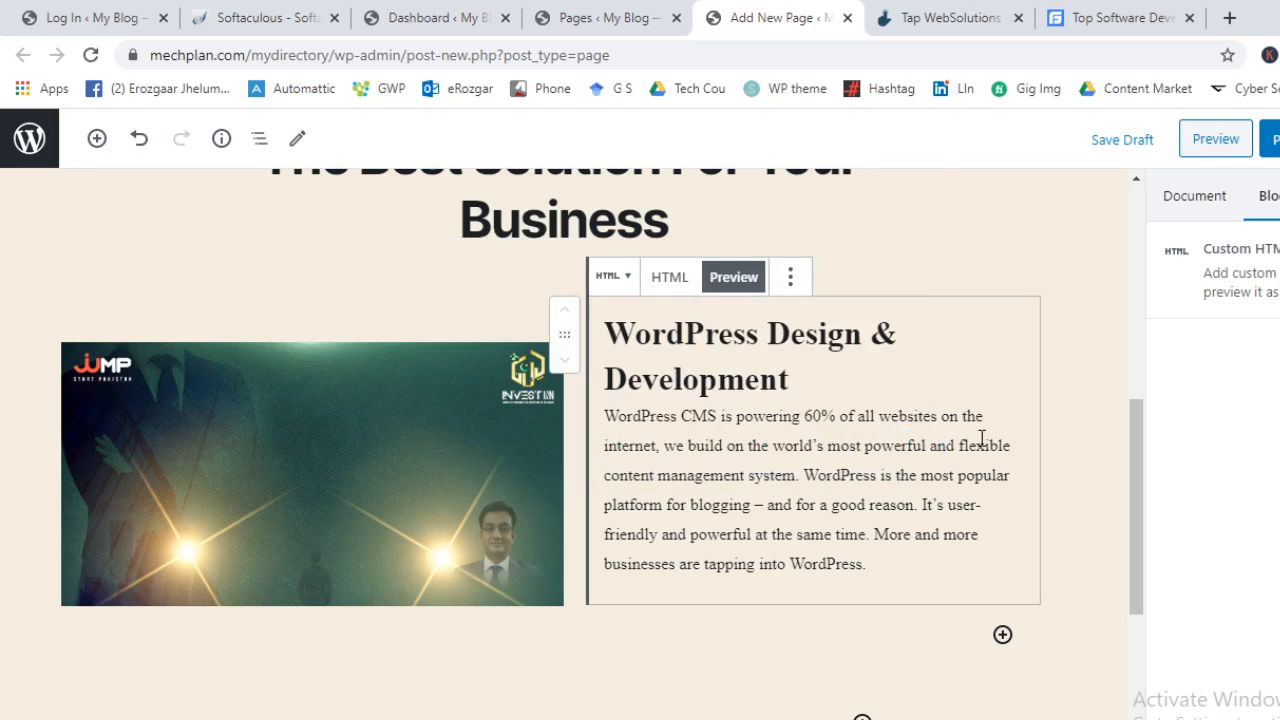
left_click(1206, 205)
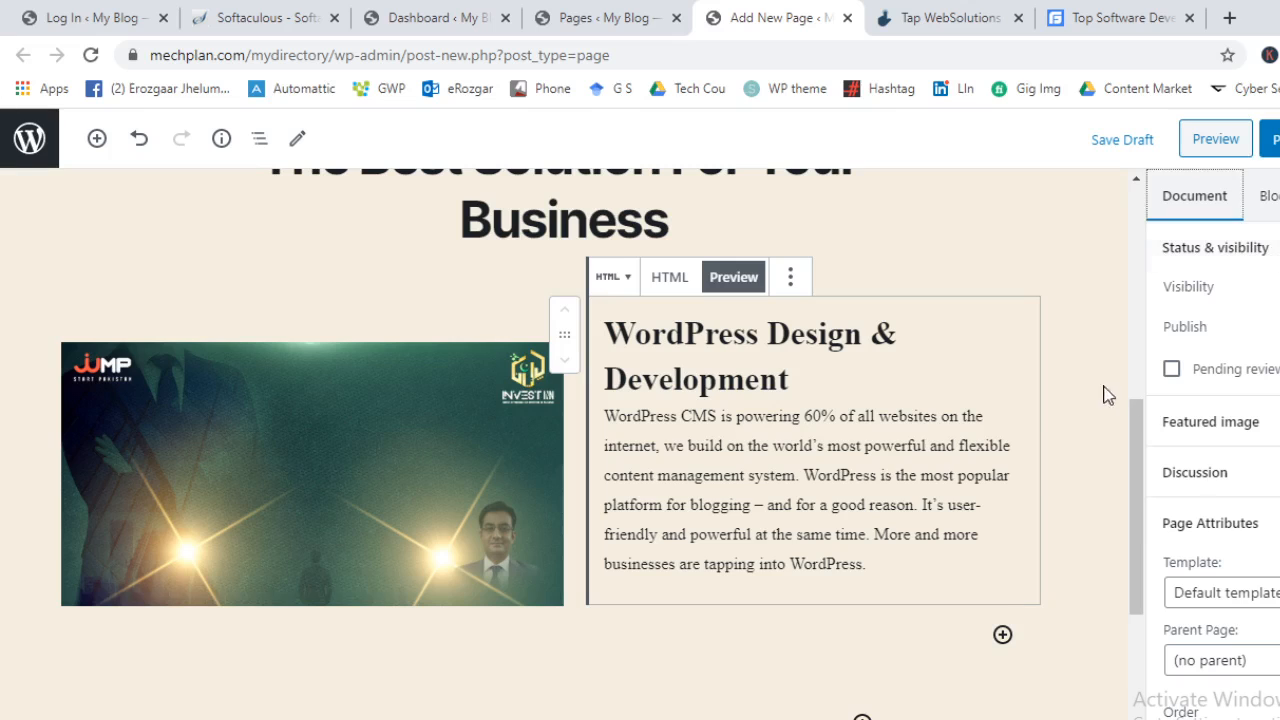
Insert a second Media & Text block below and upload the WhatsApp image from Downloads into it
scroll(660, 575, "down", 3)
left_click(688, 443)
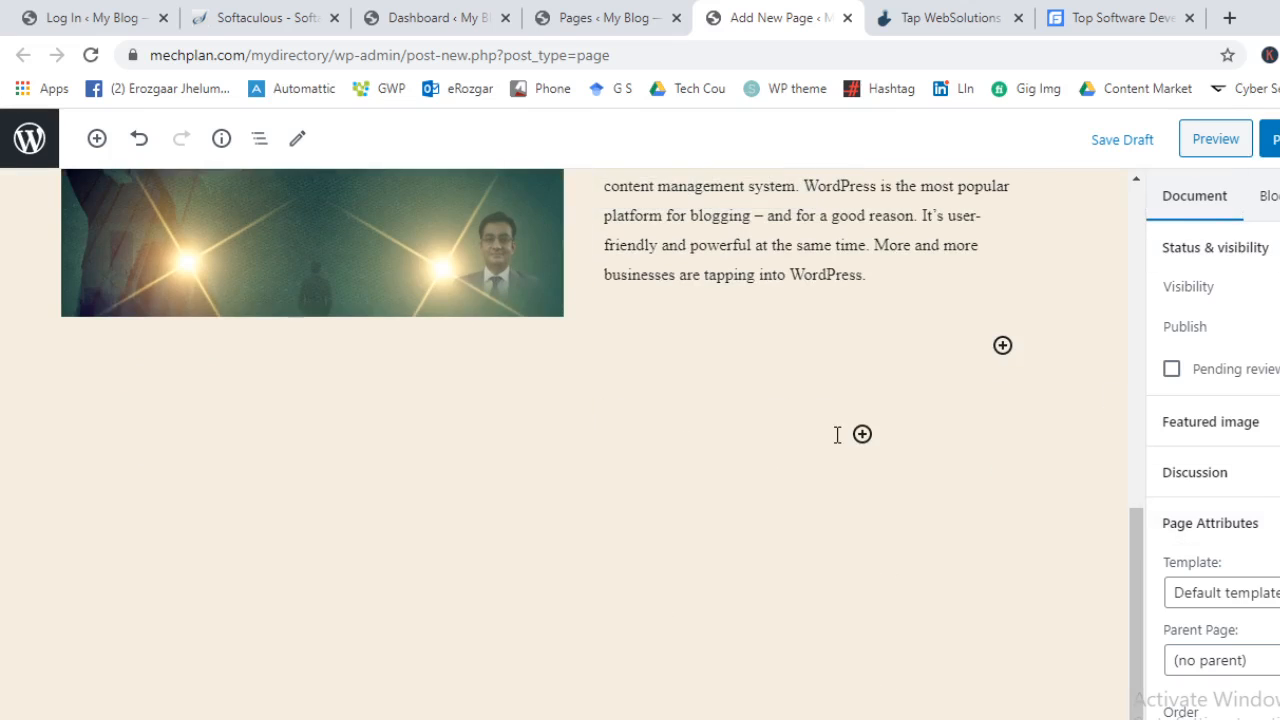
left_click(866, 437)
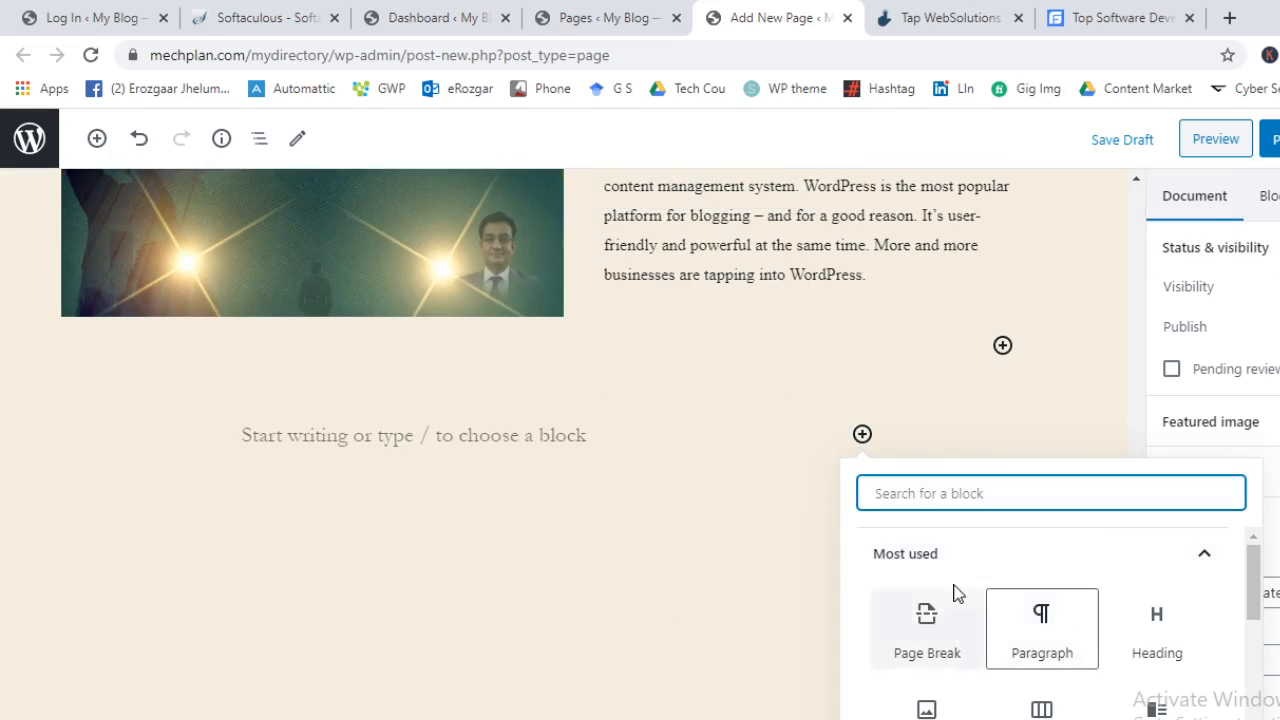
left_click(96, 137)
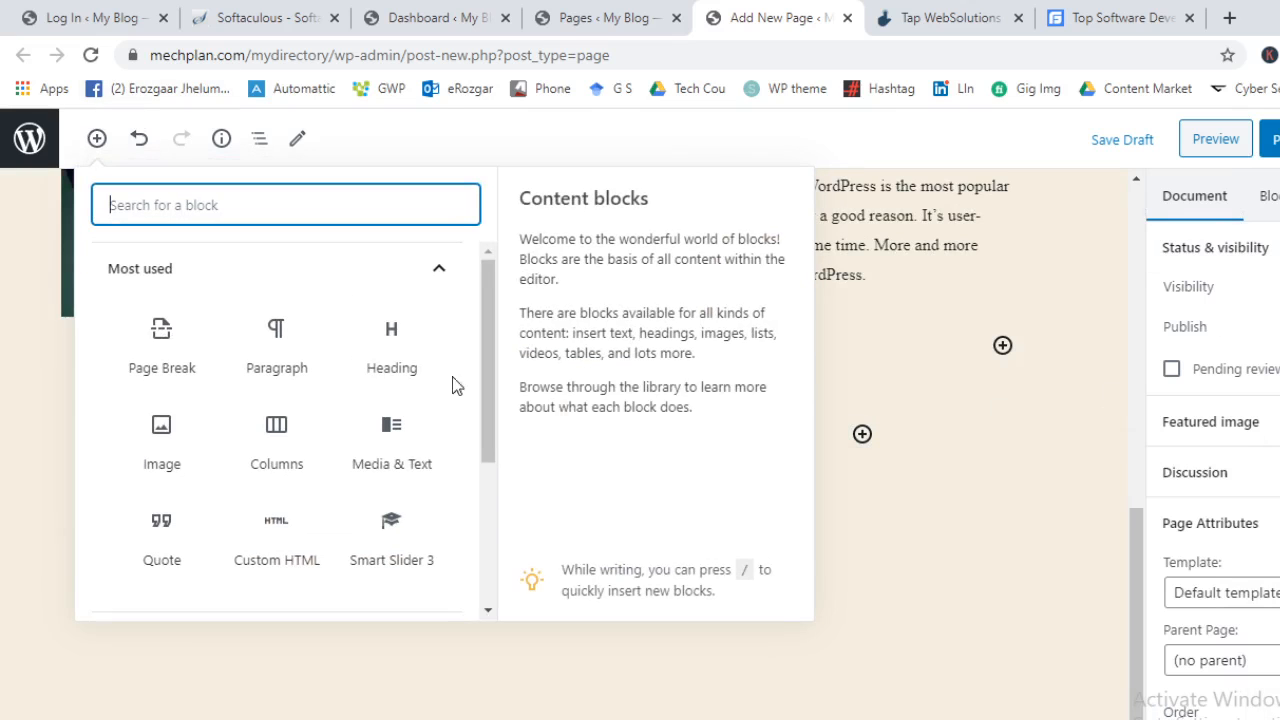
left_click(405, 428)
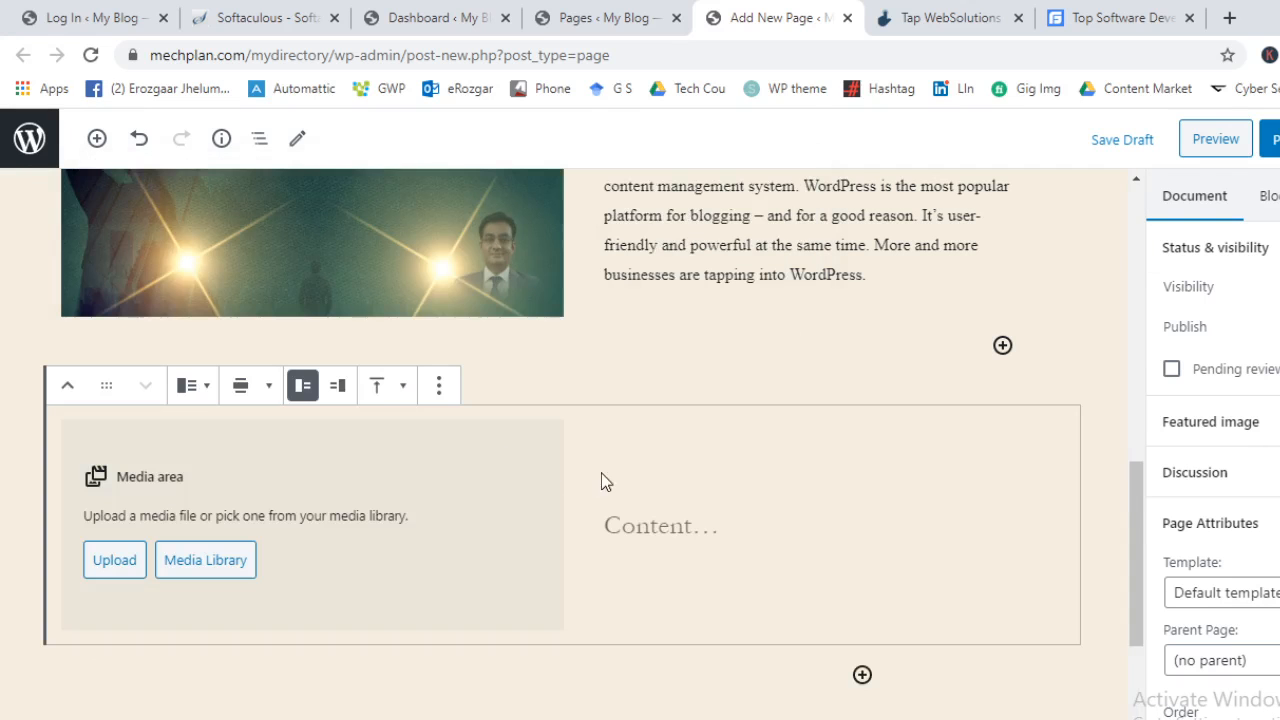
left_click(112, 566)
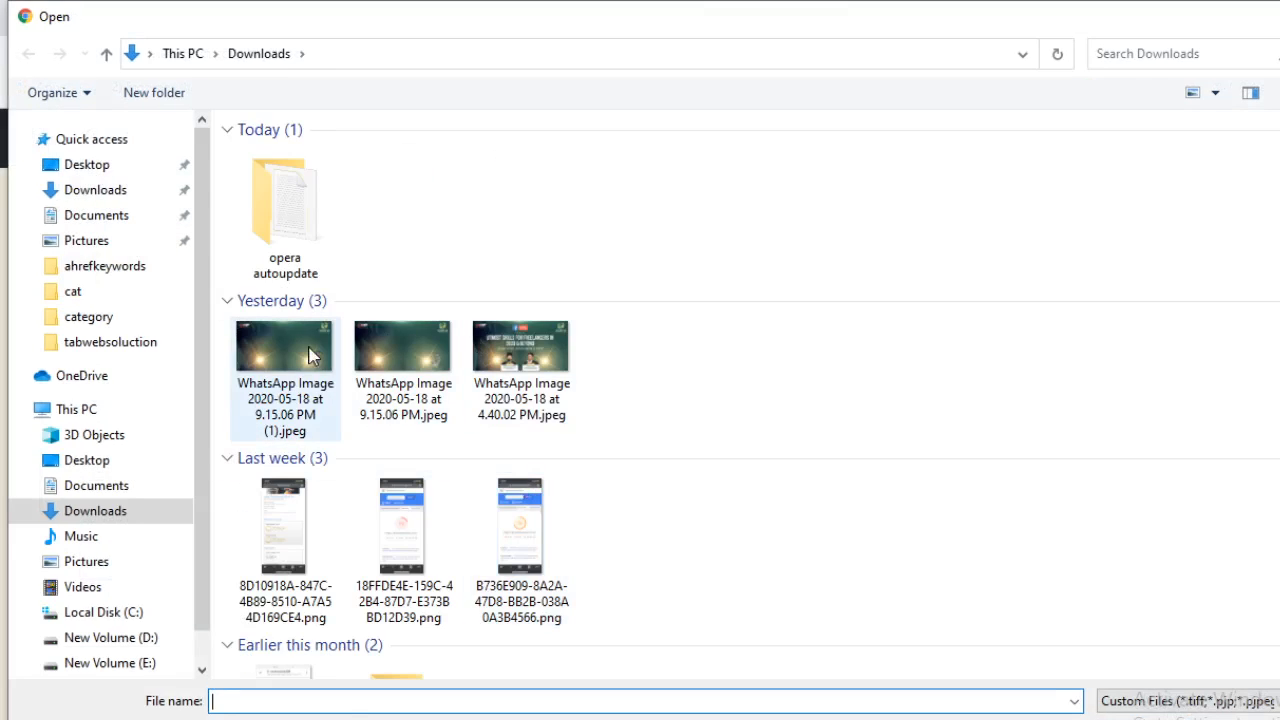
double_click(394, 337)
scroll(908, 397, "up", 2)
left_click(789, 407)
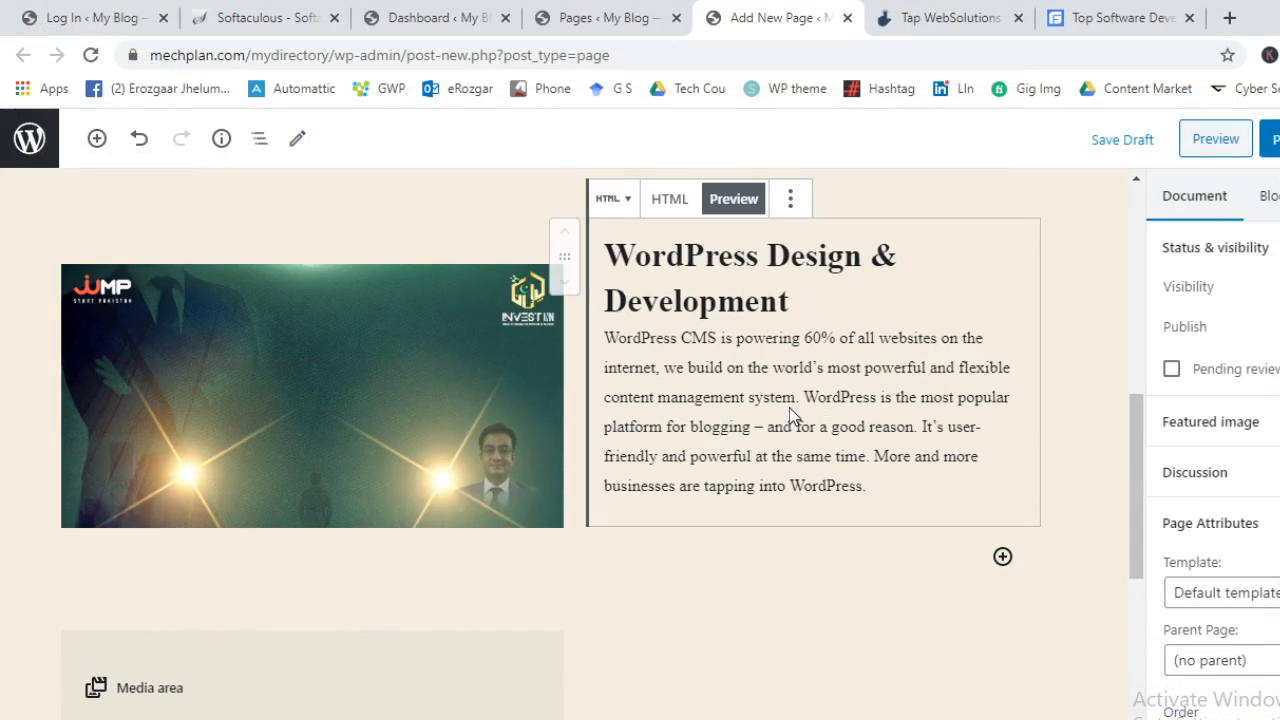
Select the upper block's heading and whole paragraph for copying
triple_click(810, 426)
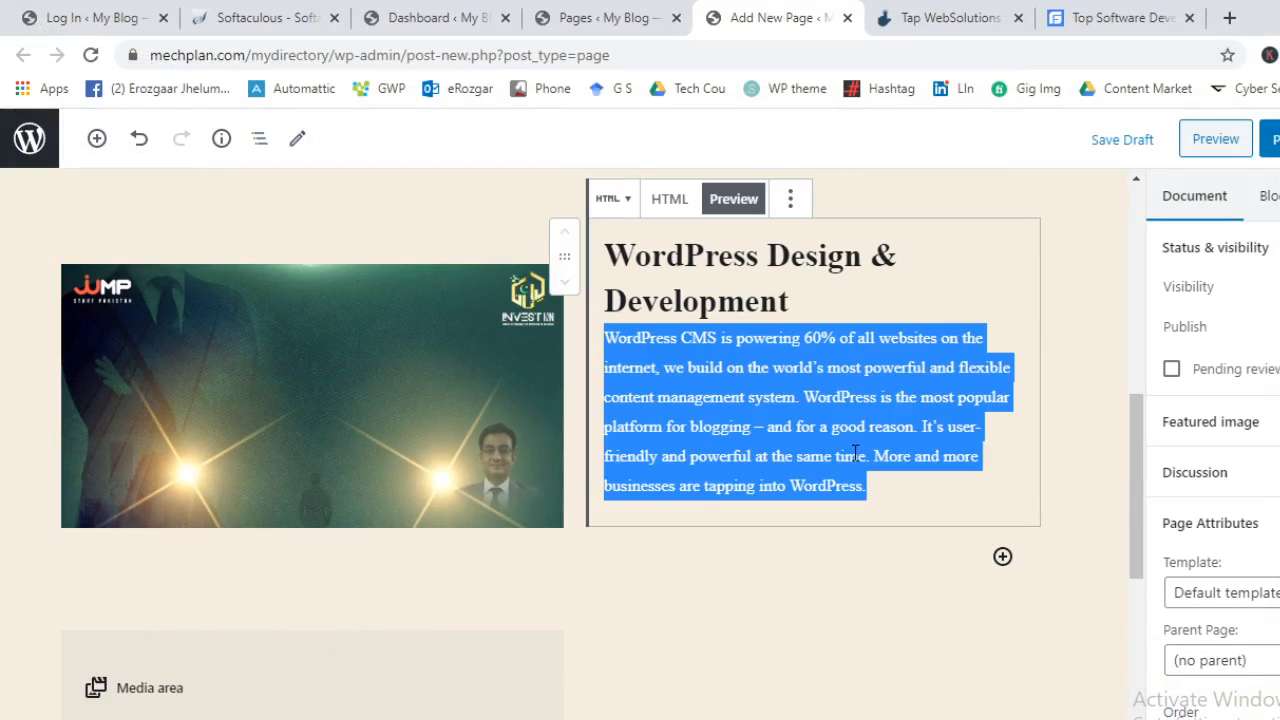
left_click_drag(866, 486, 819, 428)
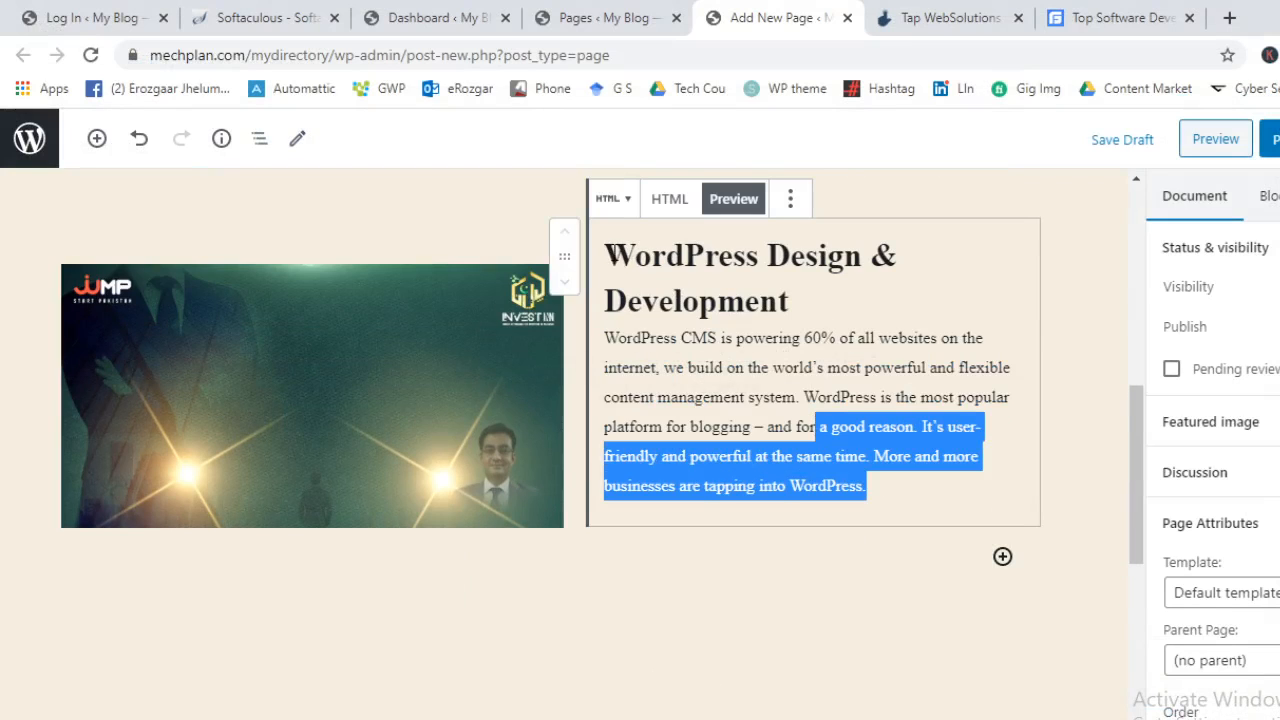
left_click_drag(613, 255, 950, 485)
Paste the copied heading and paragraph into the new block's HTML
scroll(903, 536, "down", 2)
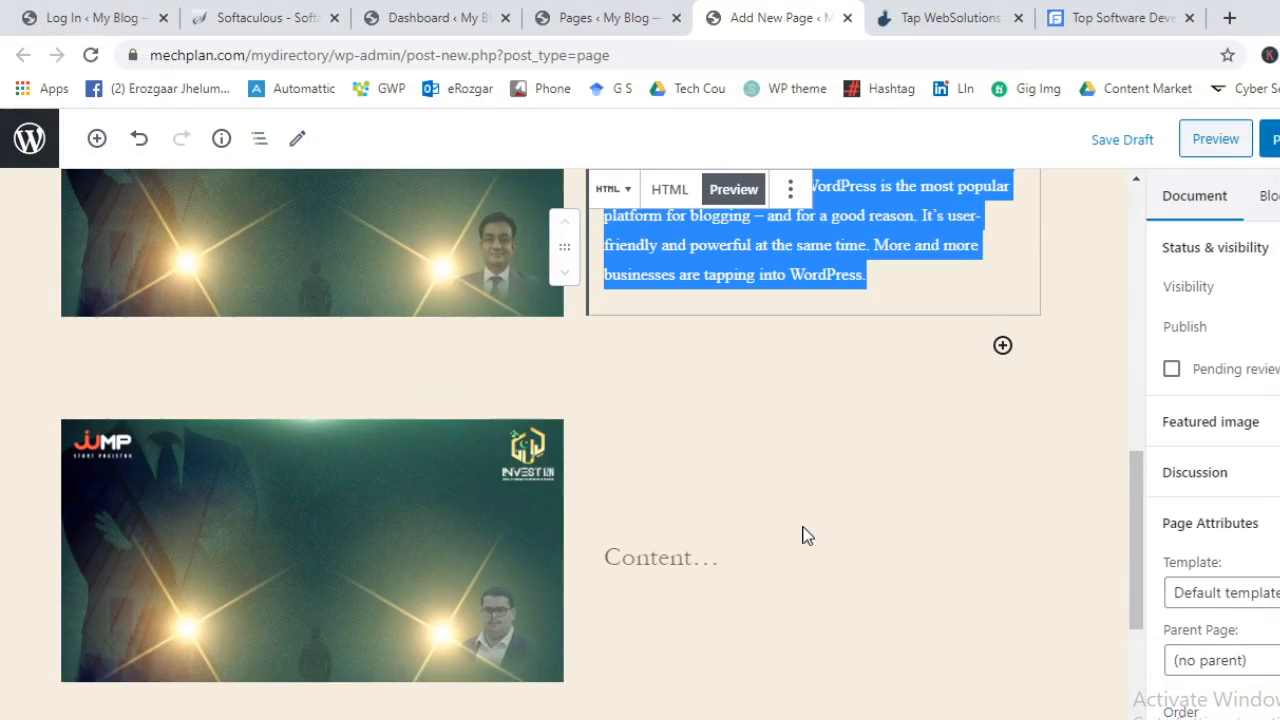
left_click(810, 500)
left_click(669, 548)
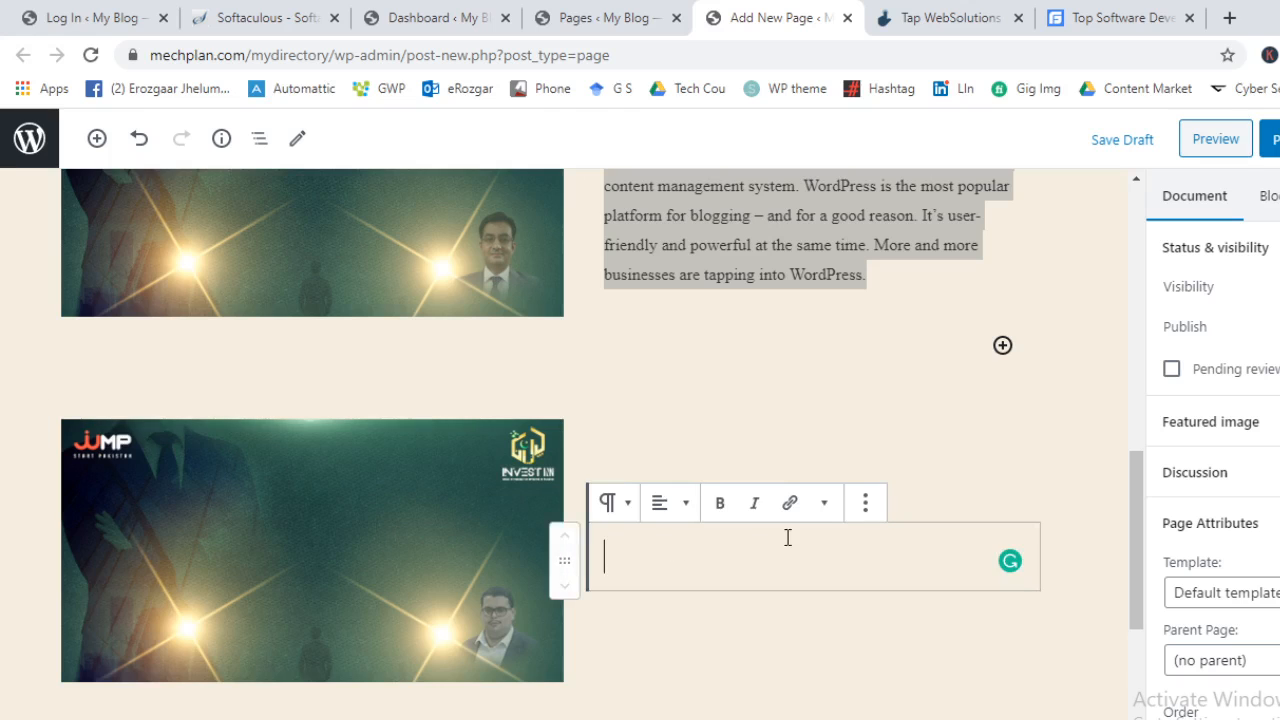
left_click(824, 503)
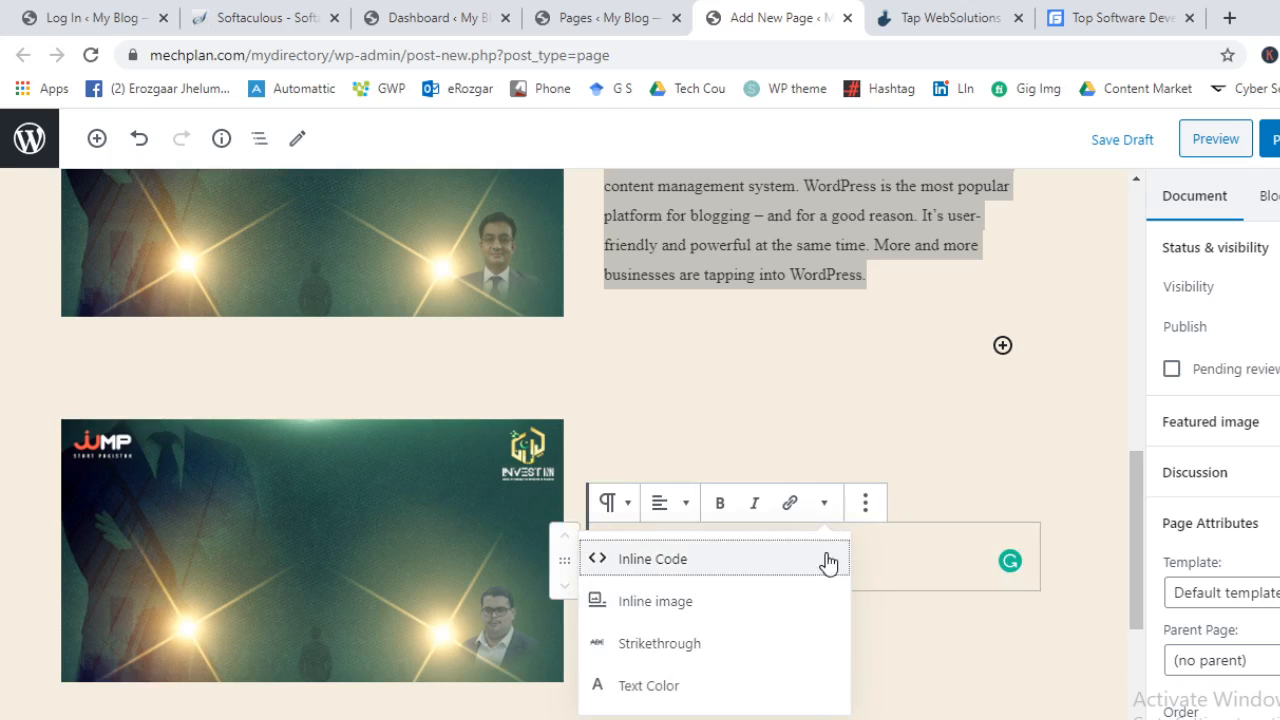
left_click(860, 508)
left_click(943, 322)
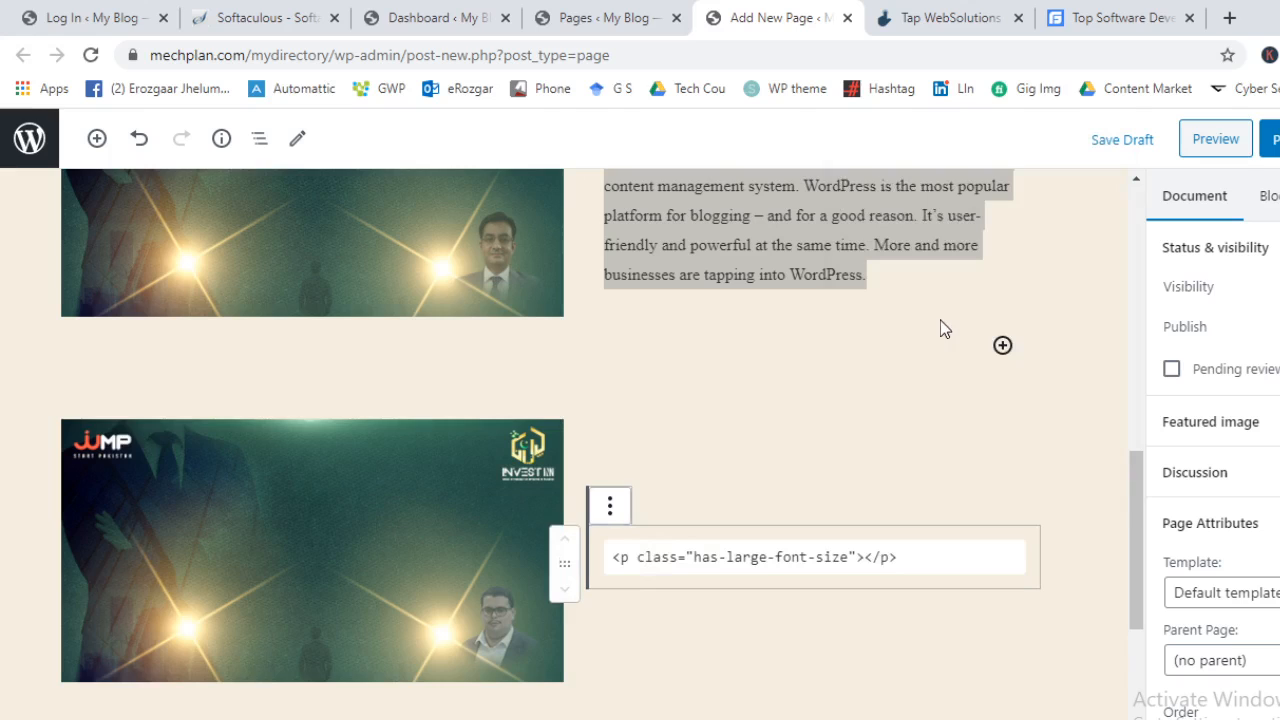
triple_click(885, 558)
type("WordPress Design & Development WordPress CMS is powering 40% of all websites on the Internet, we build on the world's most powerful and flexible content management system. WordPress is the most popular platform for blogging – and for a good reason. It's user-friendly and powerful at the same time. More and more businesses are tapping into WordPress.")
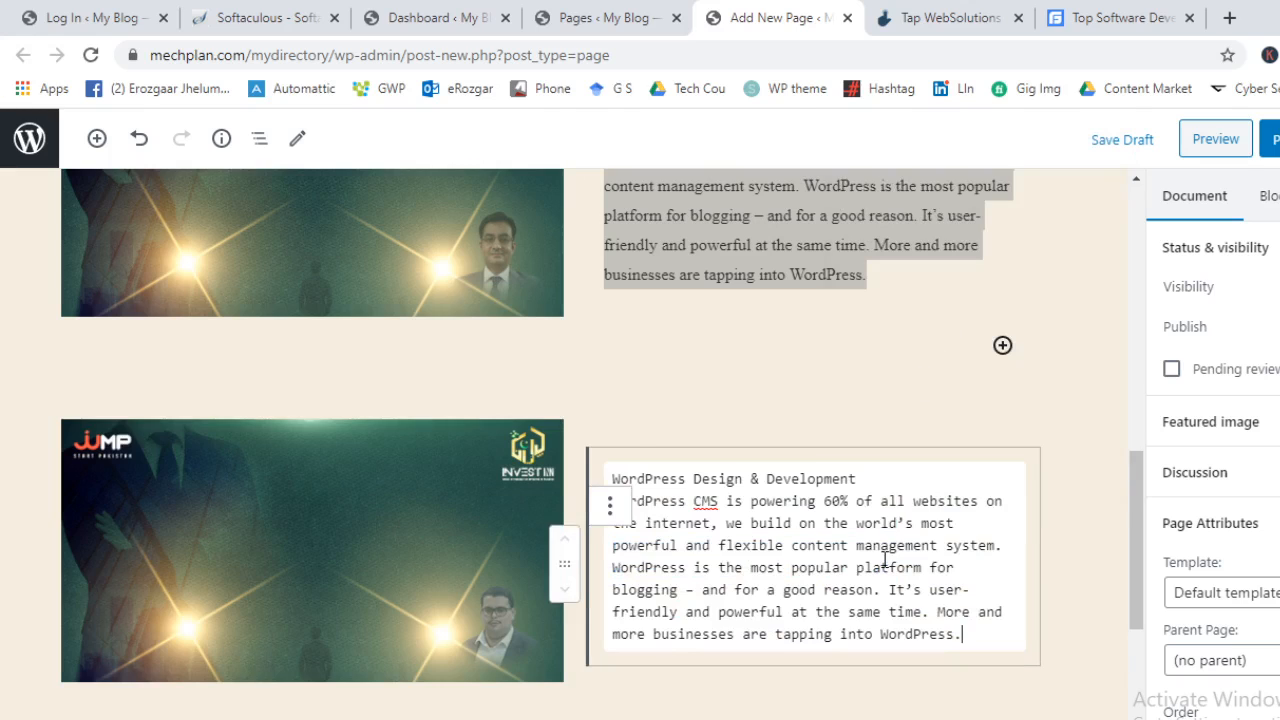
Convert the new block to custom HTML and show its rendered preview
left_click(794, 411)
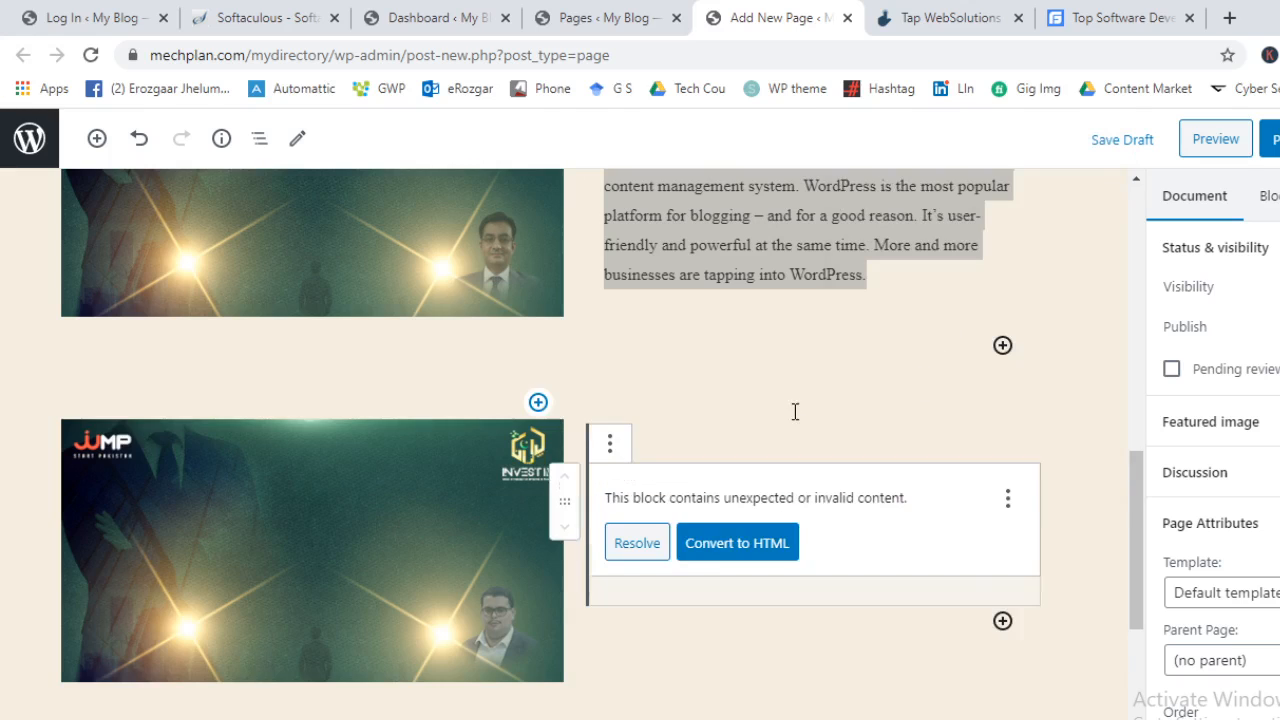
left_click(708, 545)
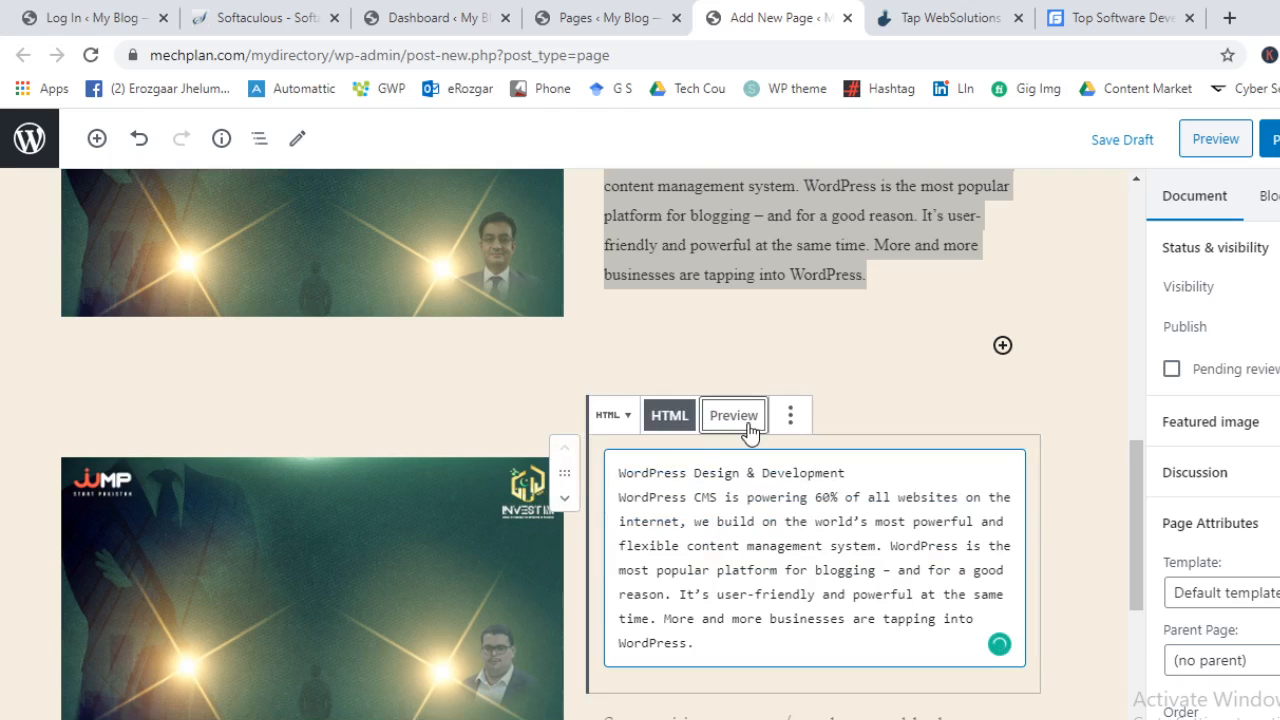
left_click(736, 420)
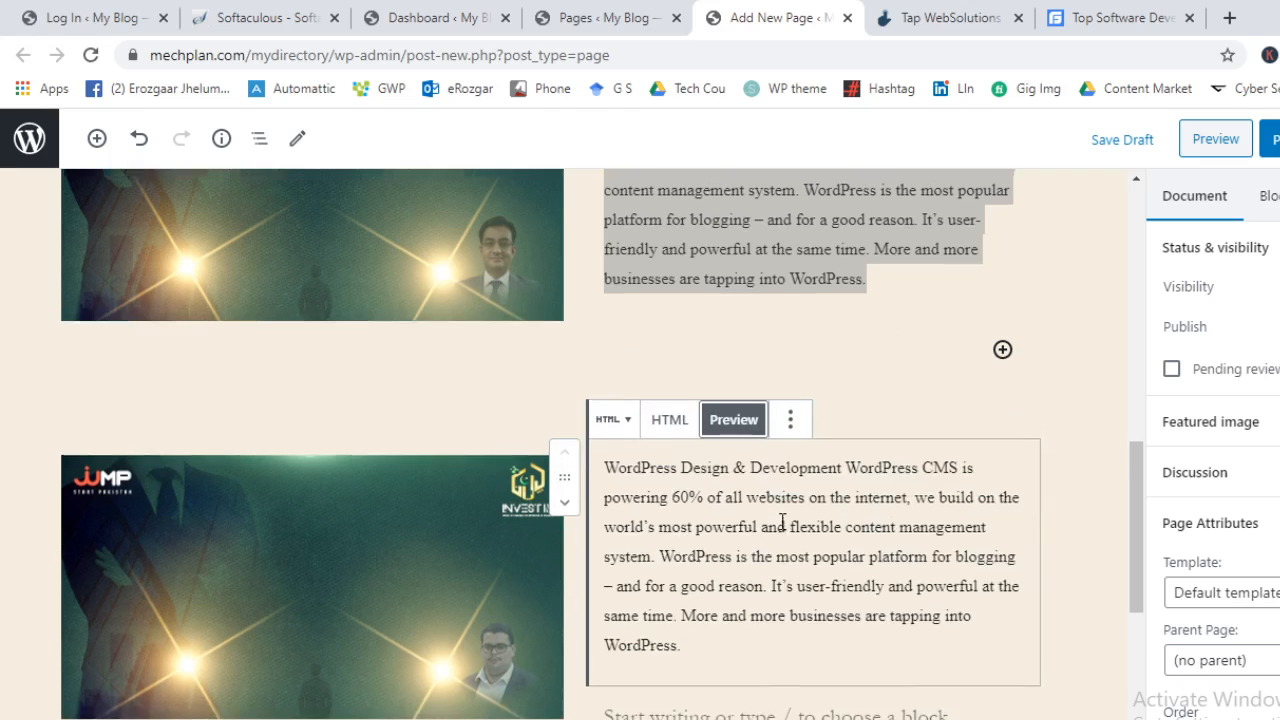
scroll(918, 568, "up", 1)
scroll(900, 550, "up", 2)
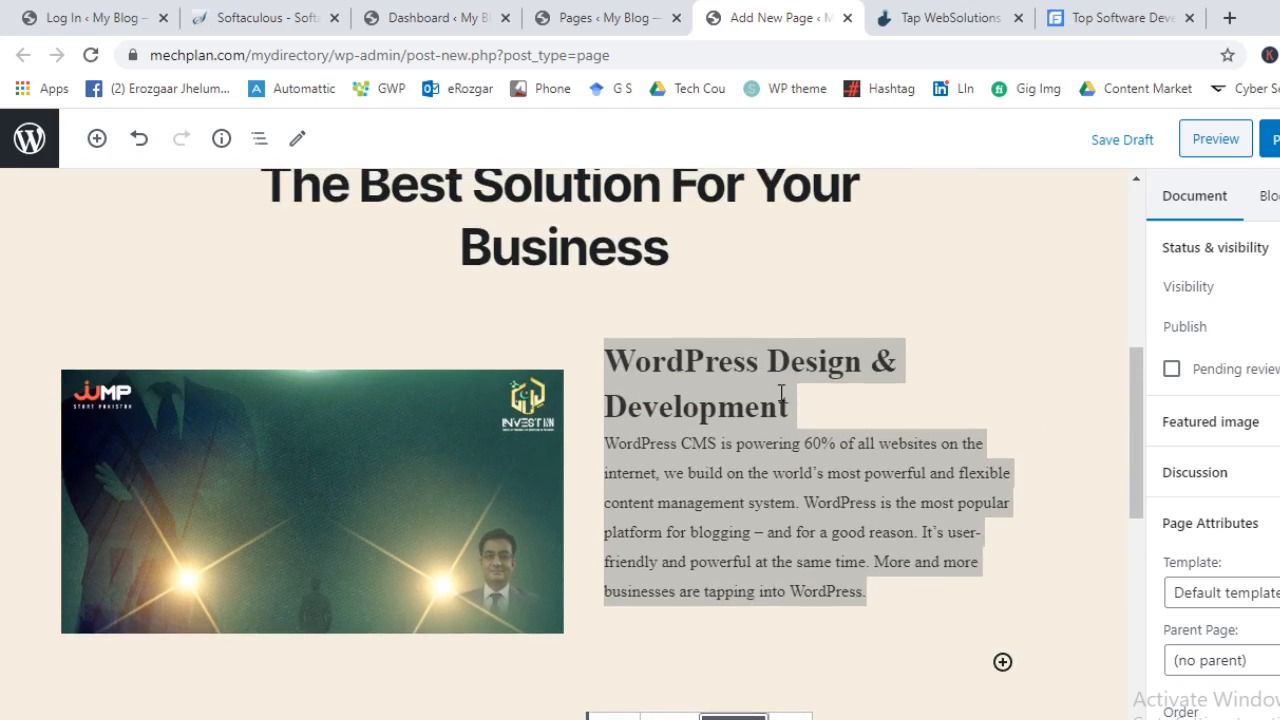
Switch the HTML block to code and wrap 'WordPress Design & Development' in <h2></h2> tags
scroll(803, 508, "down", 3)
scroll(803, 508, "up", 1)
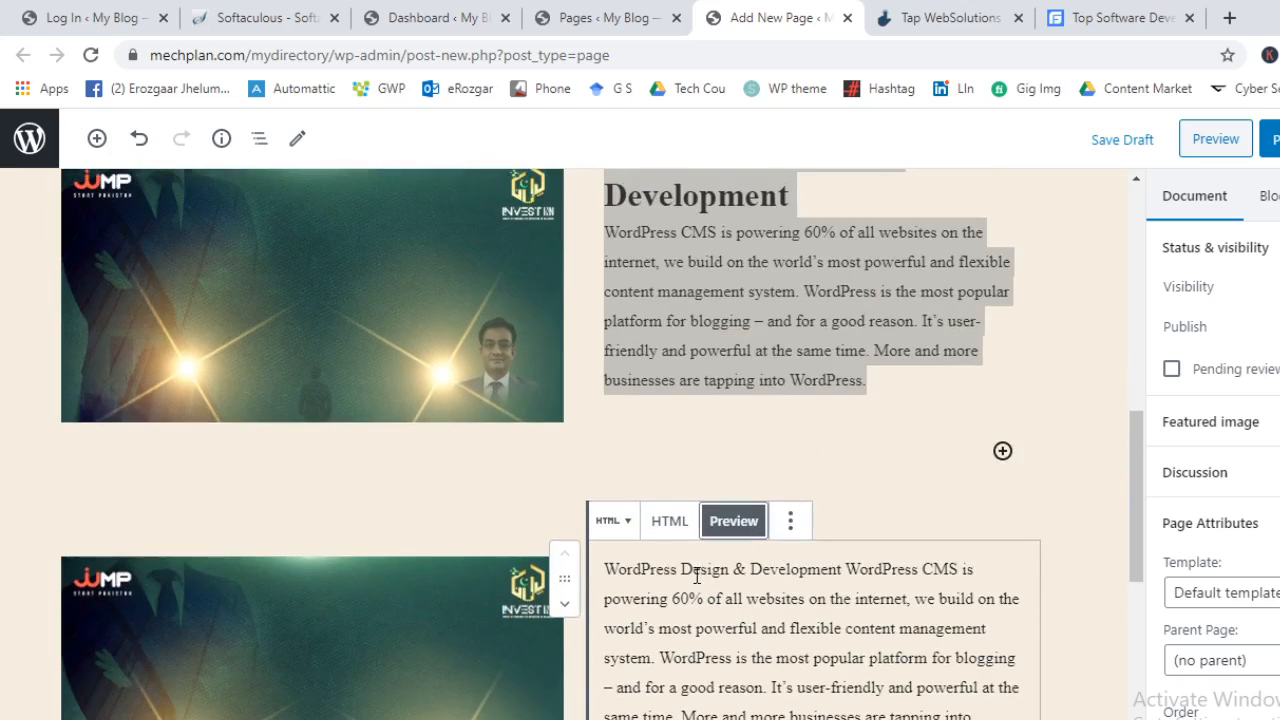
left_click(849, 568)
triple_click(844, 568)
left_click(790, 520)
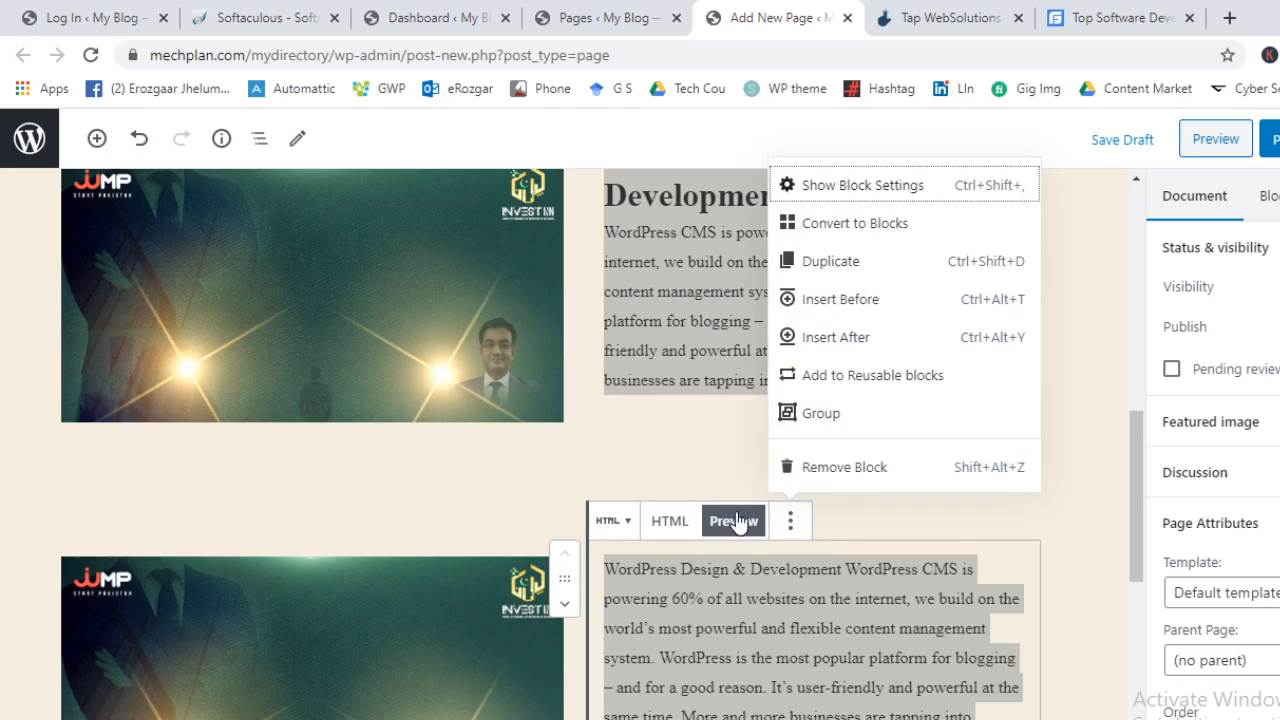
left_click(669, 520)
scroll(695, 503, "down", 1)
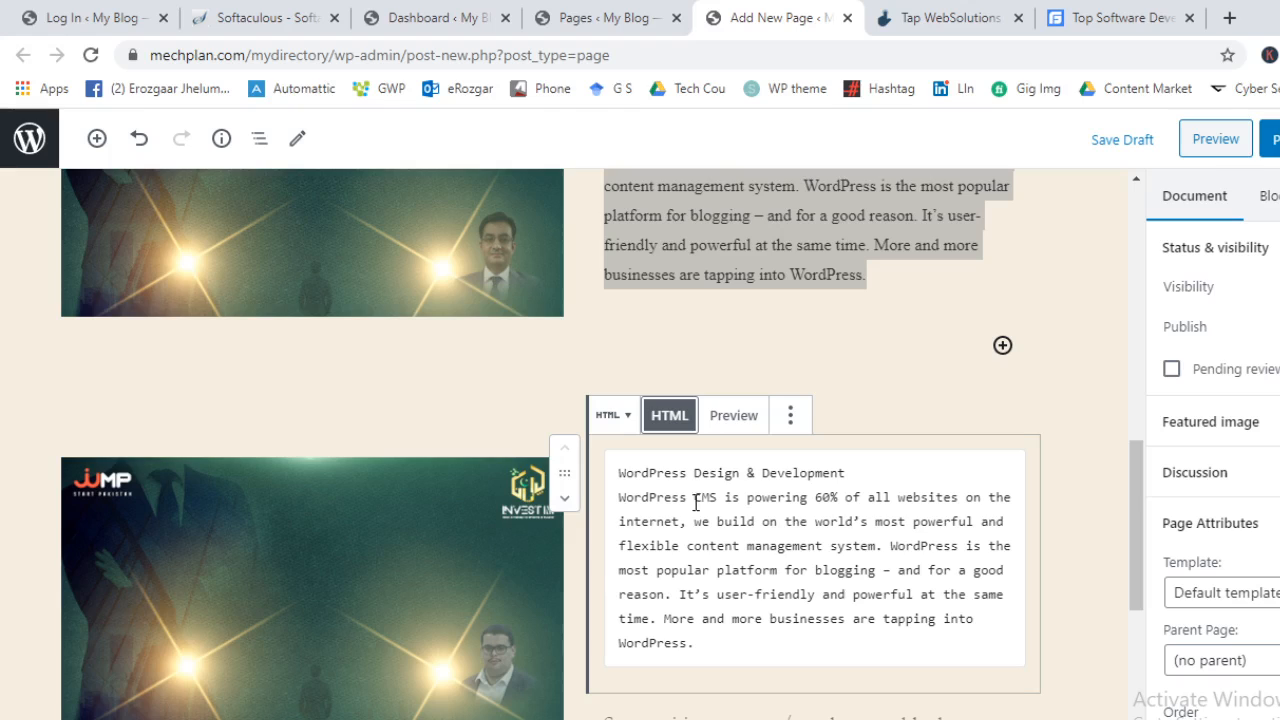
left_click(872, 470)
type("</")
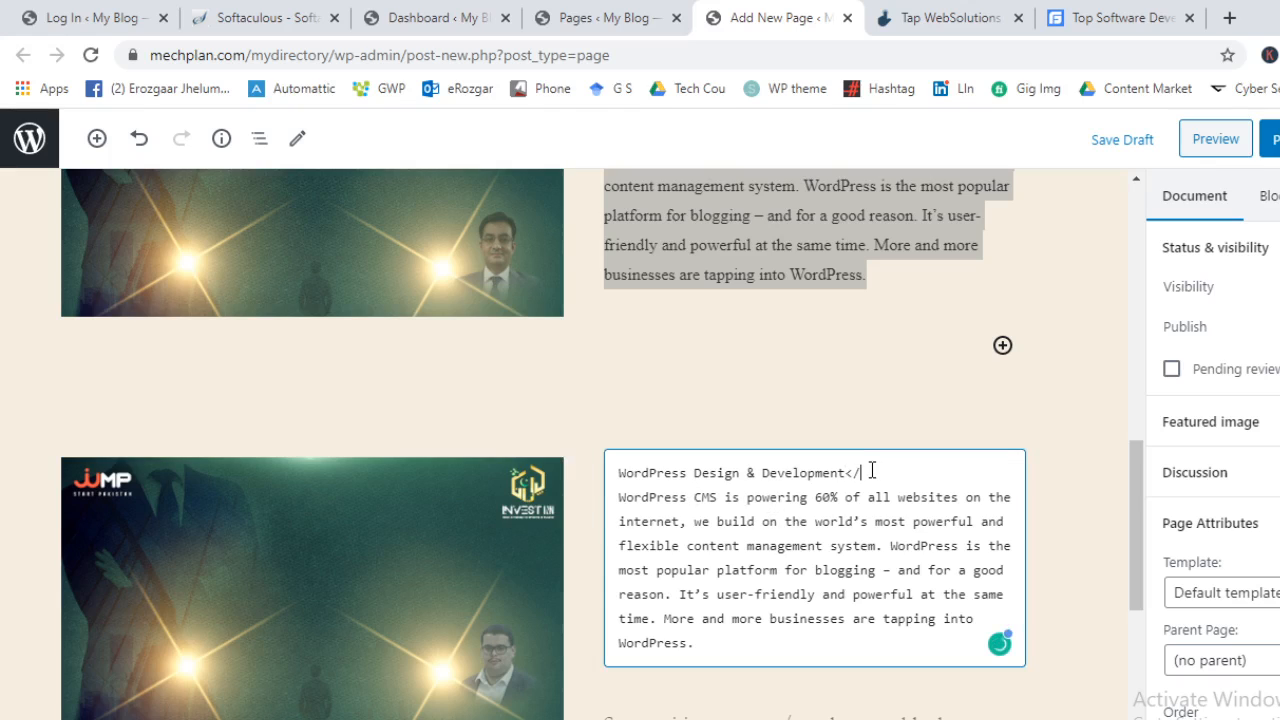
type("h2>")
key("Home")
type("<h2>")
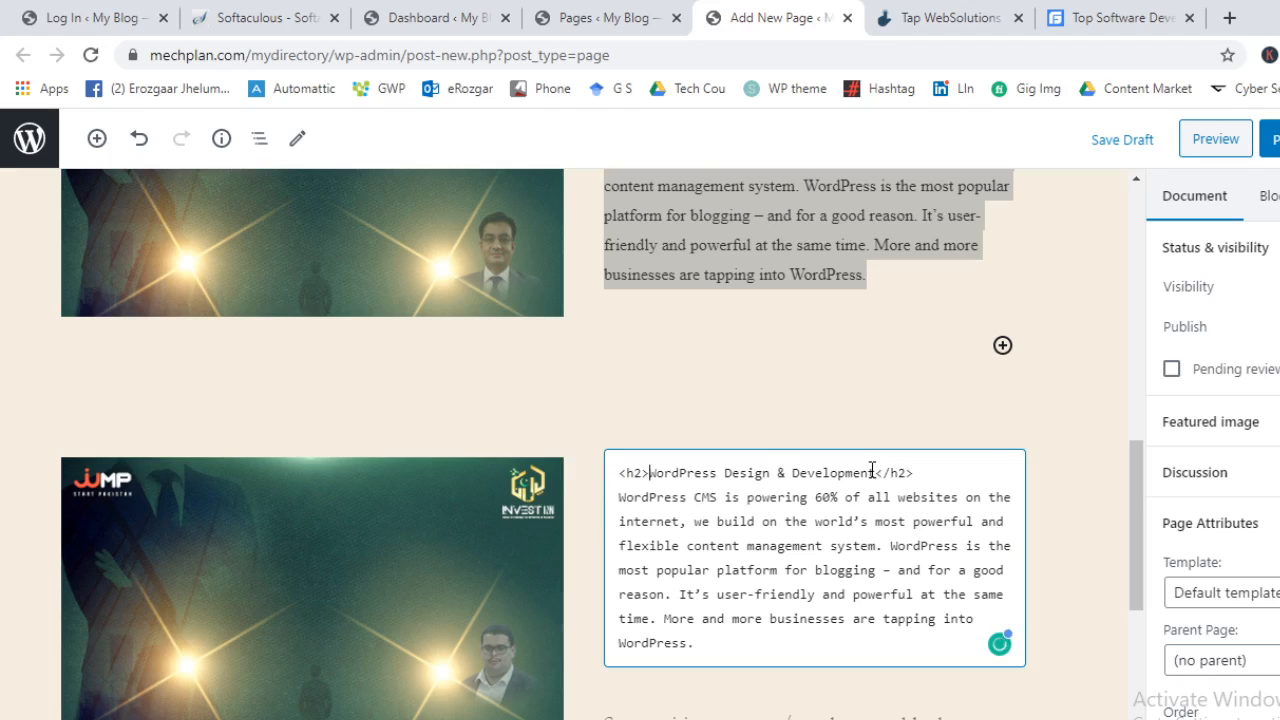
left_click(921, 691)
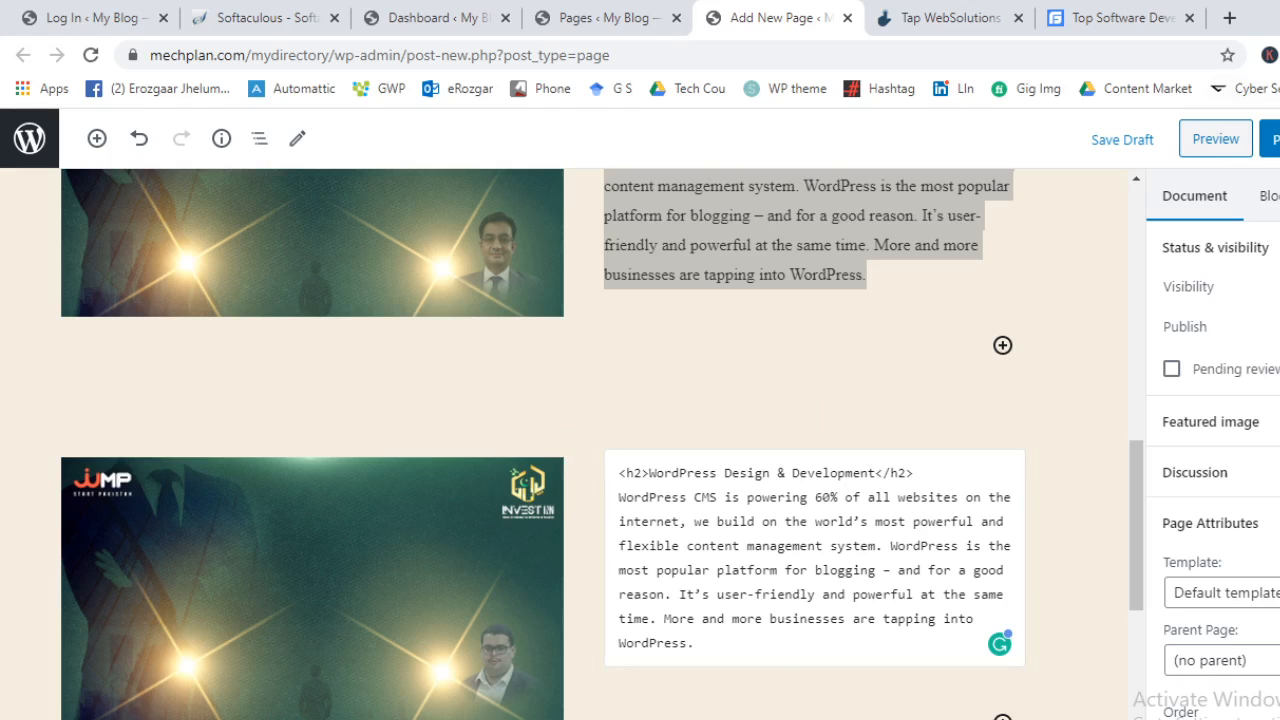
Publish the Services page and load its address in the GoodFirms tab
left_click(1270, 139)
left_click(1272, 139)
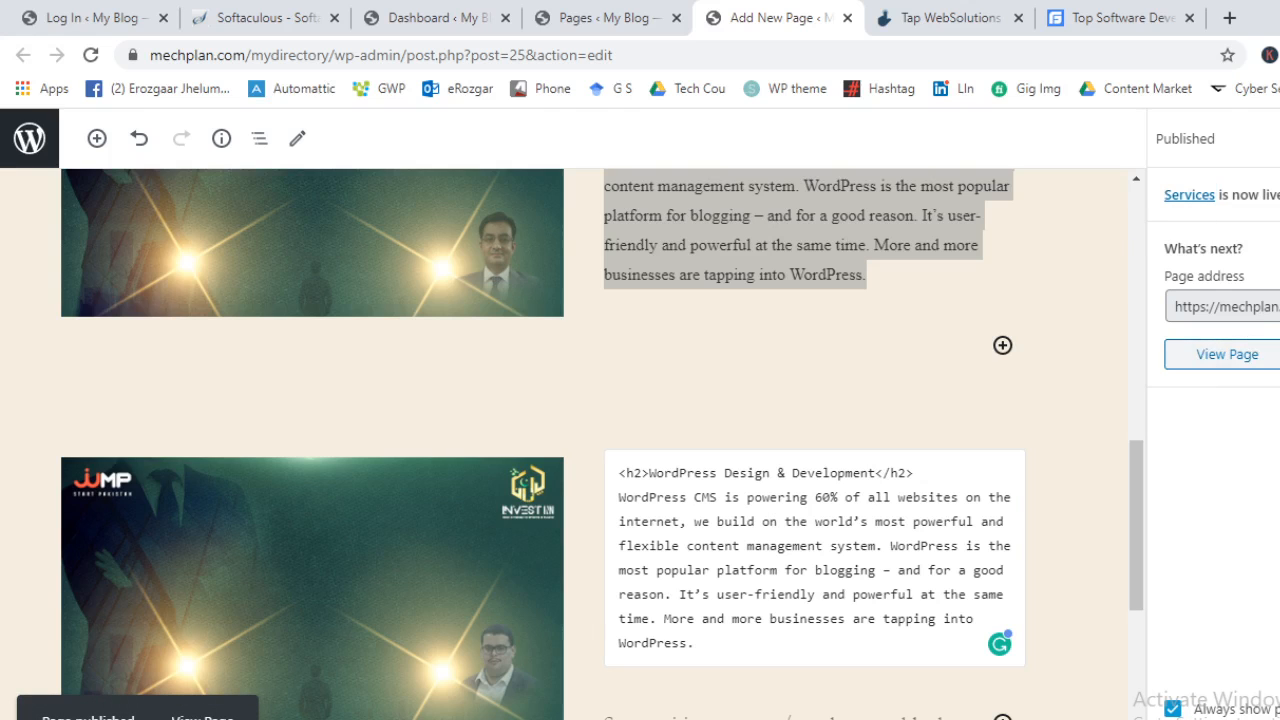
left_click(900, 17)
left_click(914, 57)
left_click(1105, 20)
left_click(1108, 47)
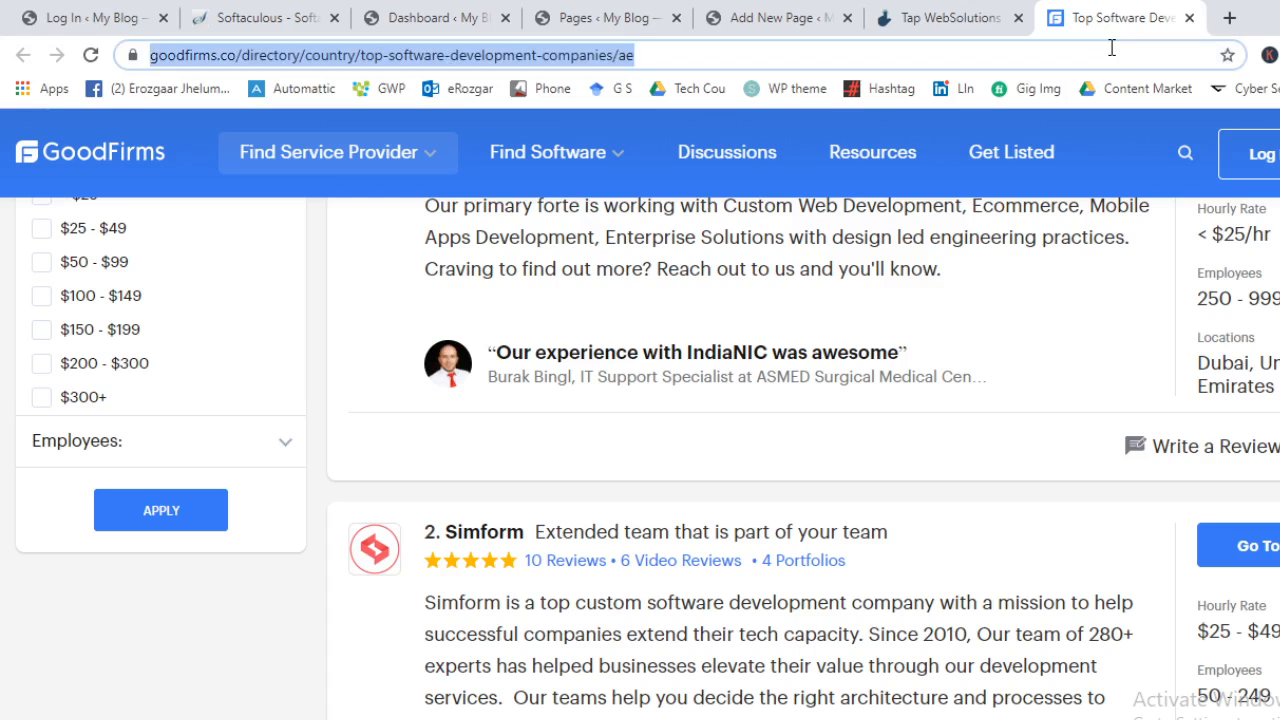
type("https://mechplan.com/mydirectory/services/")
key("Return")
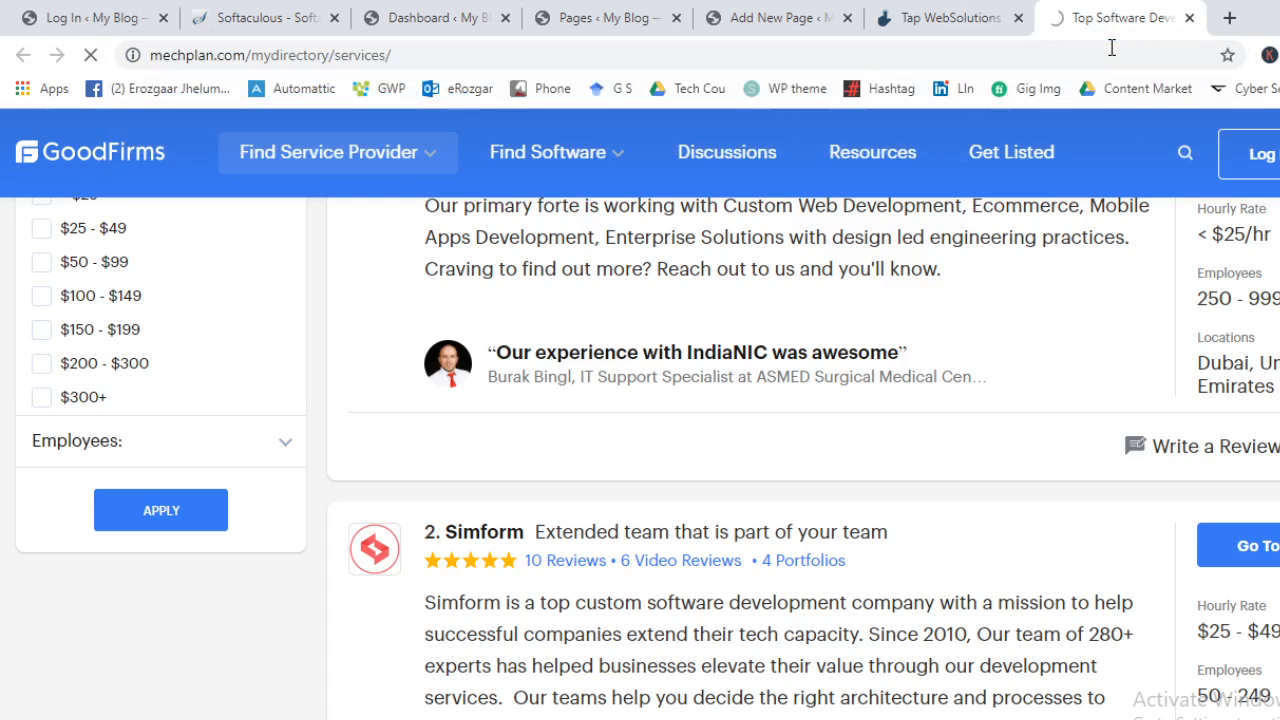
Scroll through the live Services page, then go back to the admin Pages list
scroll(903, 286, "down", 4)
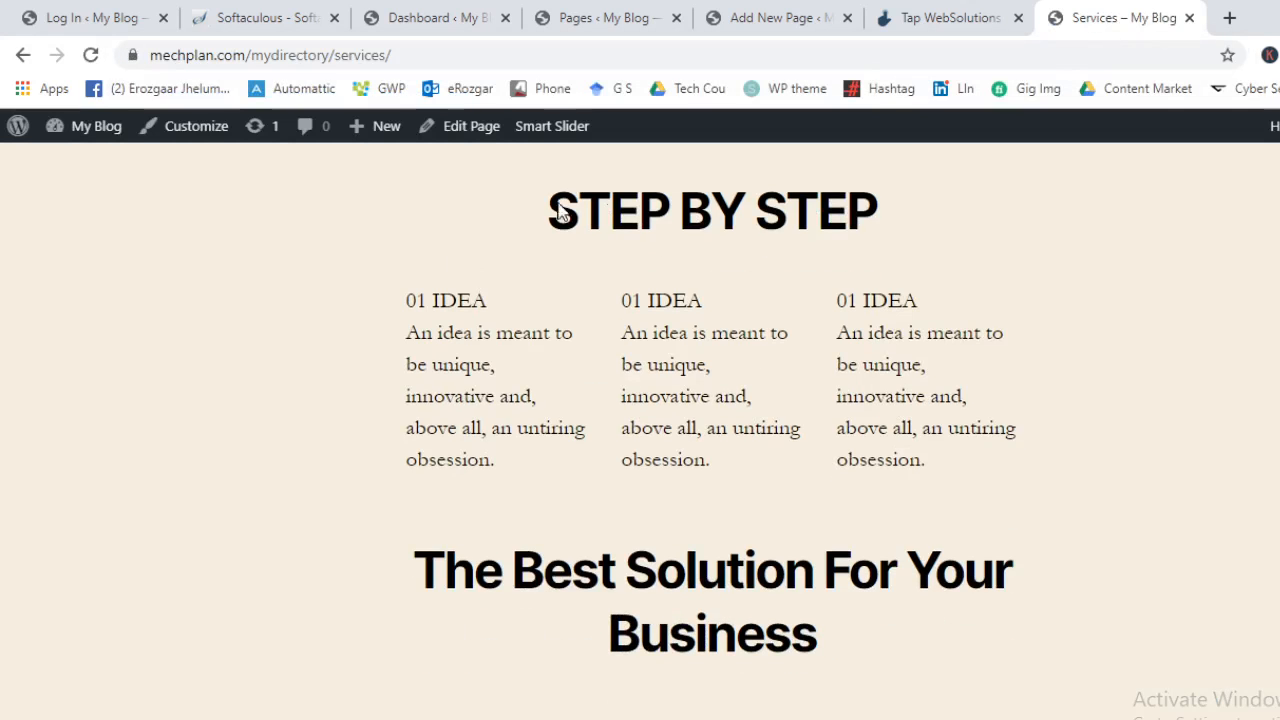
scroll(751, 289, "down", 4)
scroll(894, 309, "up", 2)
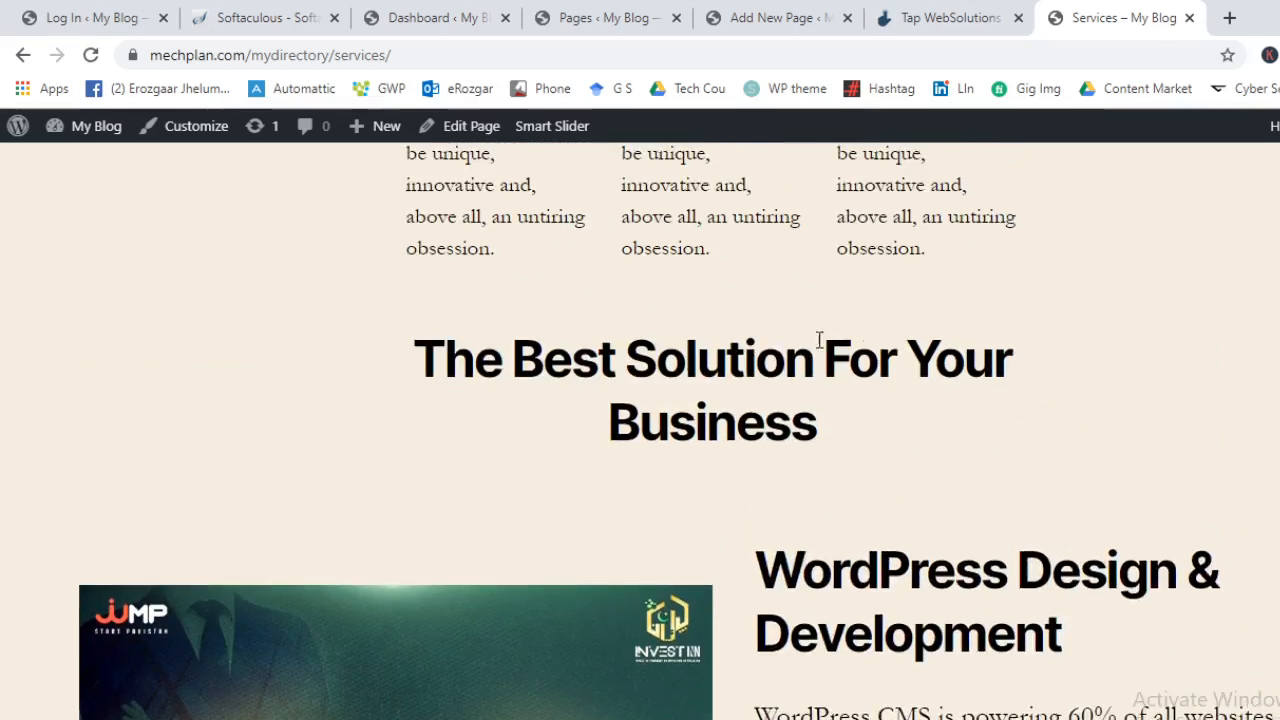
scroll(819, 341, "down", 15)
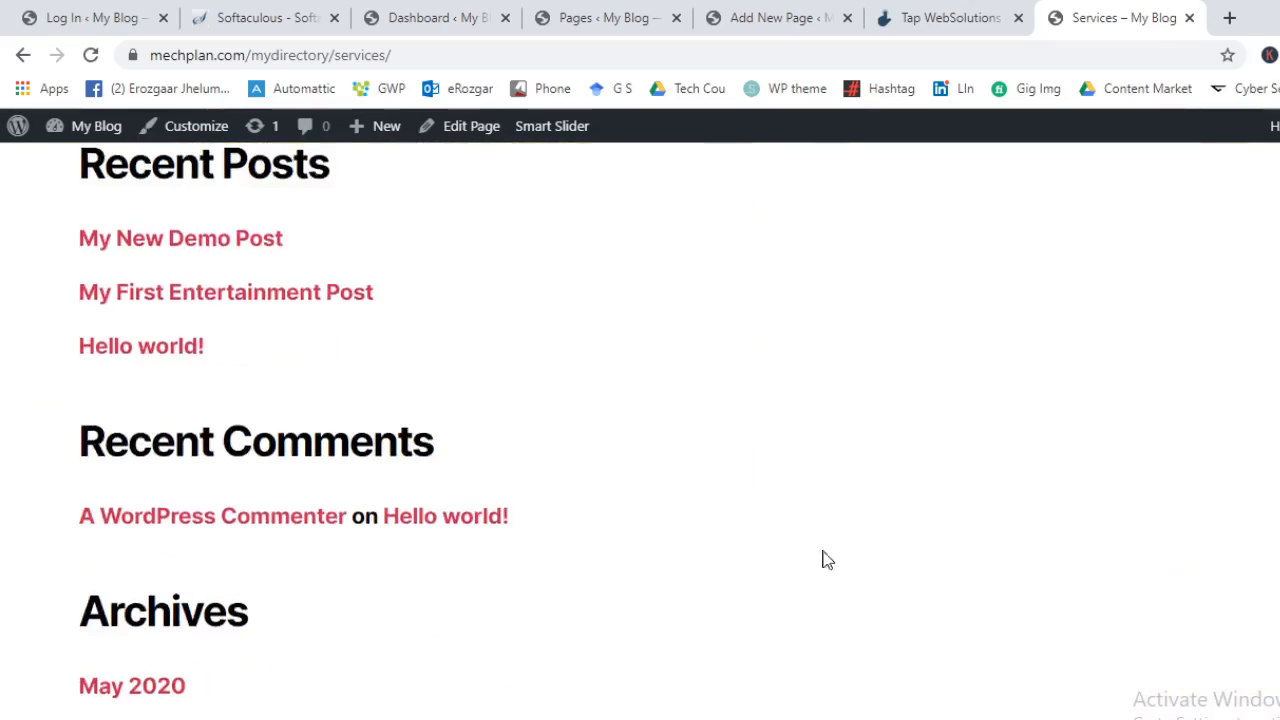
scroll(822, 560, "up", 20)
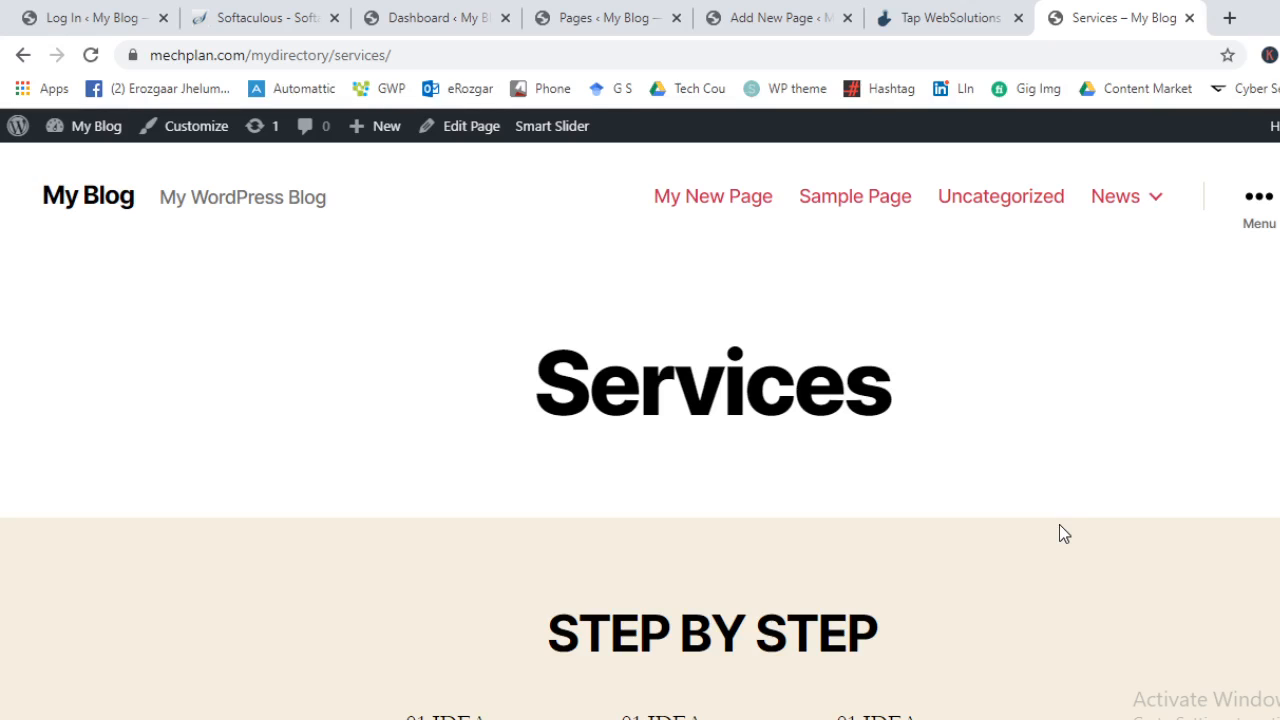
left_click(631, 14)
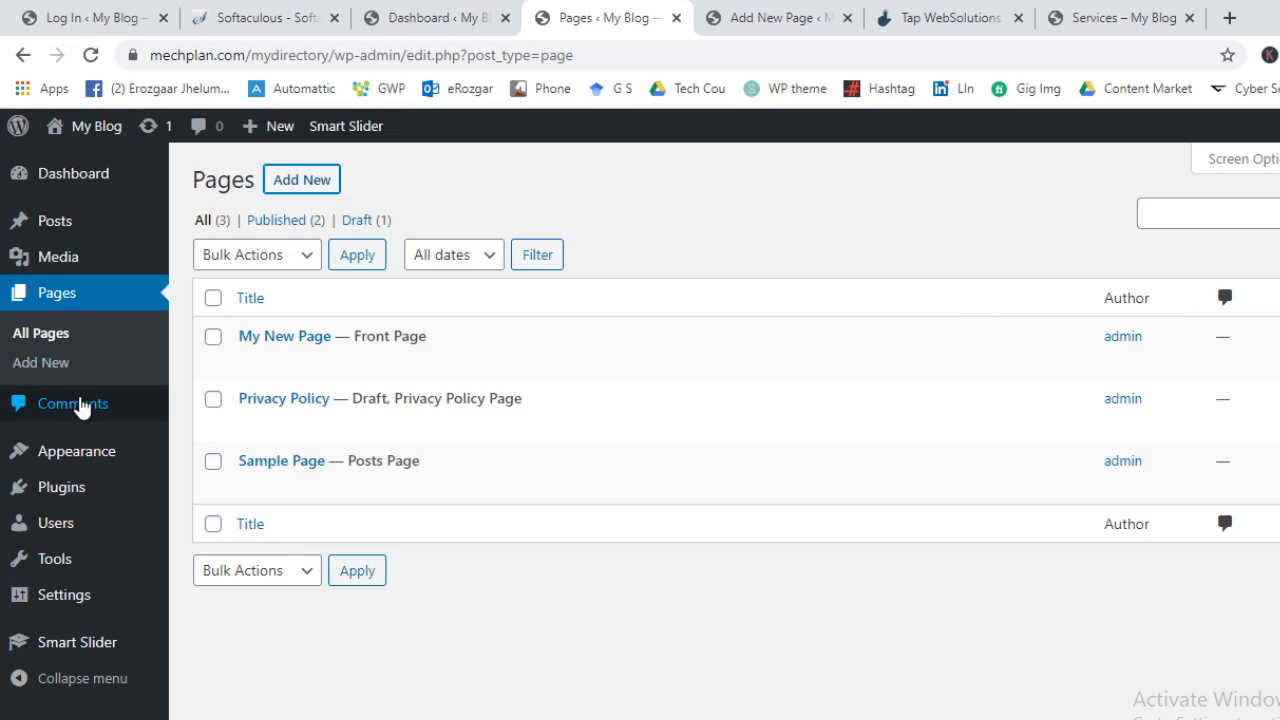
Open the Comments screen showing the approved comment on Hello world!
left_click(72, 403)
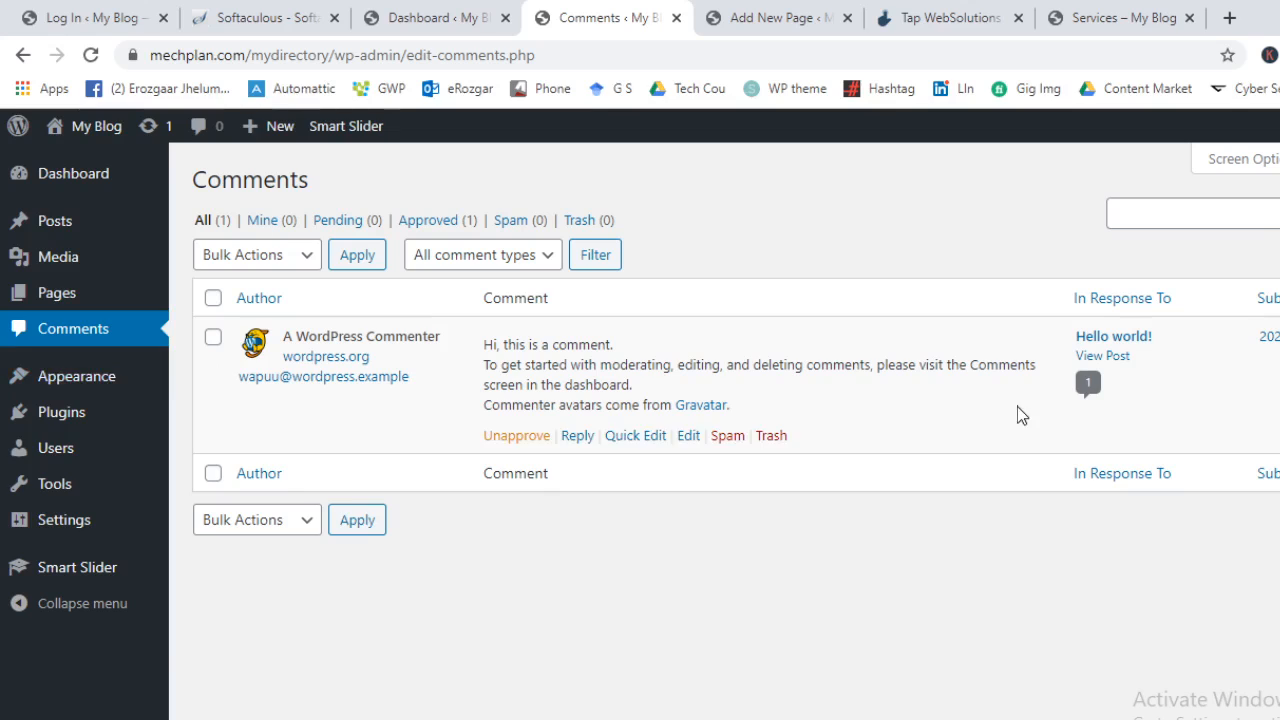
mouse_move(80, 372)
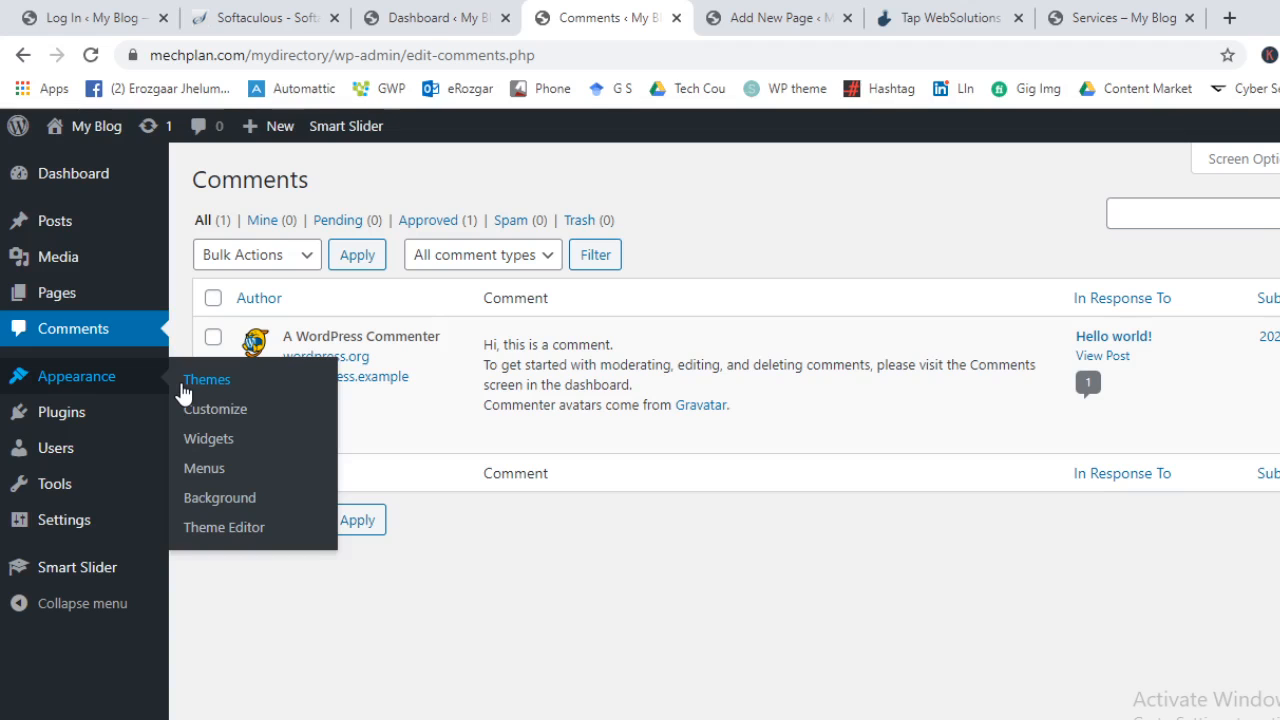
Open Appearance > Themes and close the browser tabs to its right
left_click(186, 382)
right_click(665, 12)
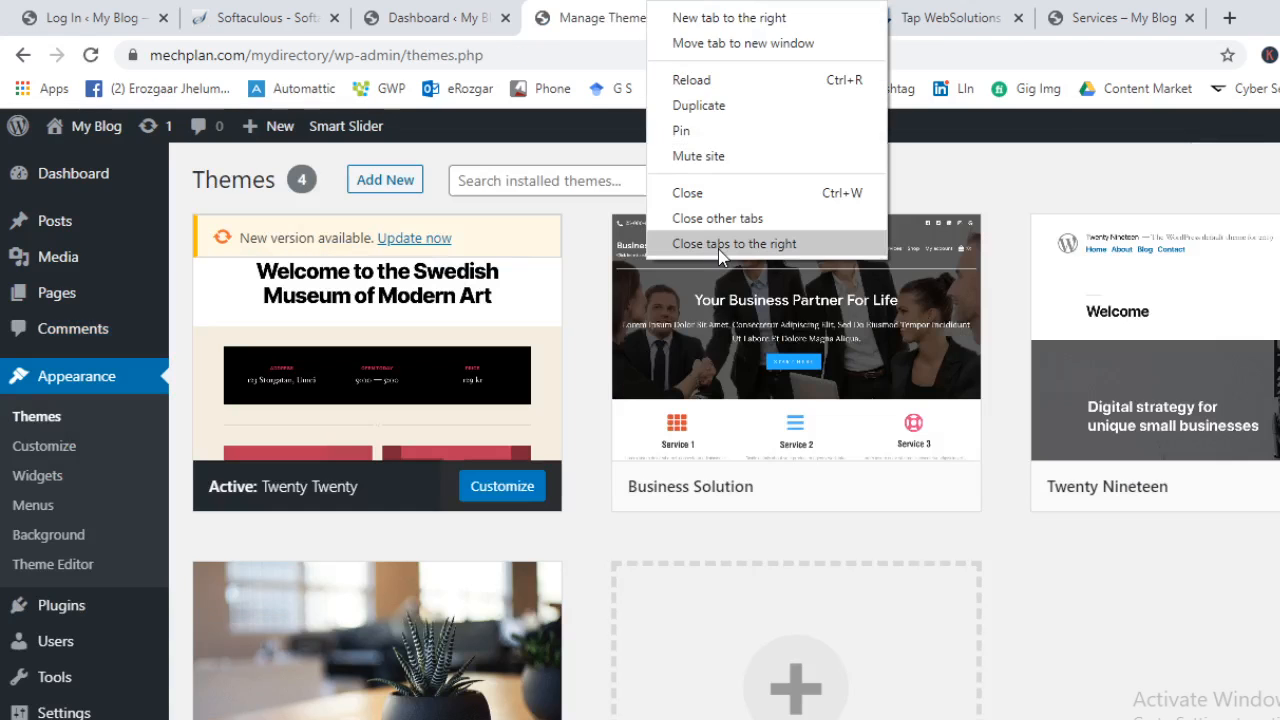
left_click(720, 243)
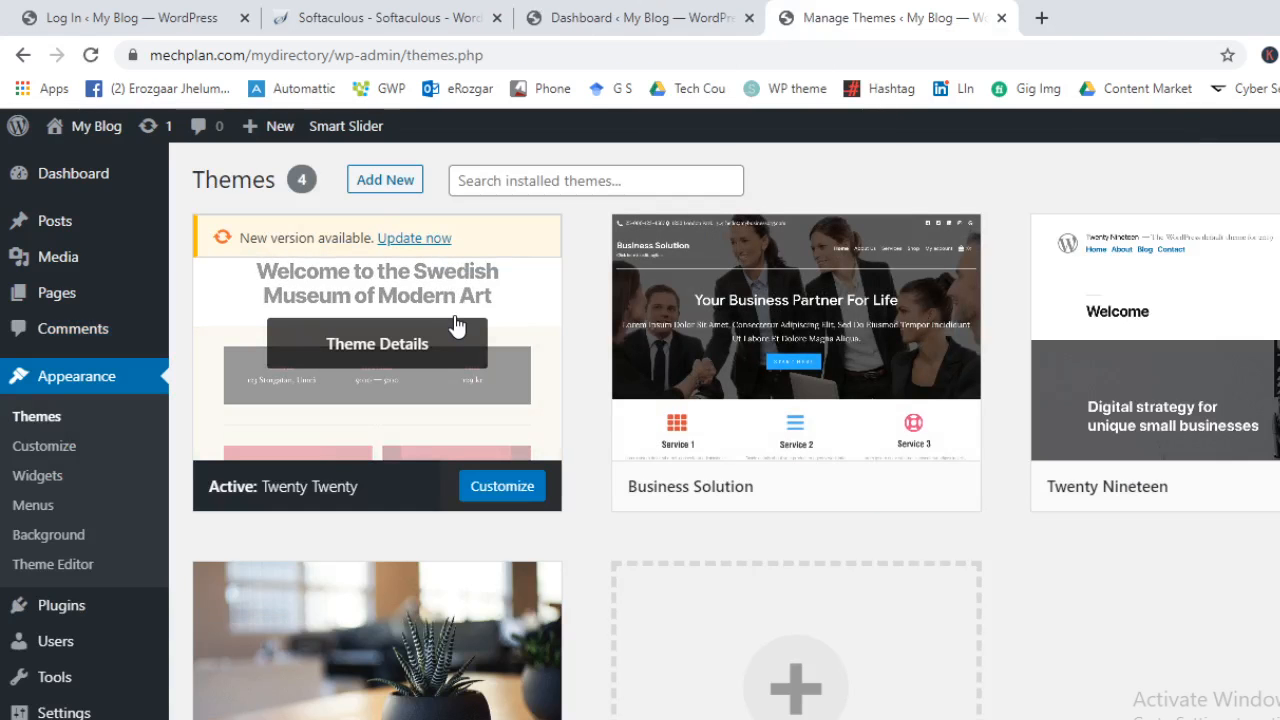
View the site's front page in a new tab, then return to the Themes tab
mouse_move(90, 126)
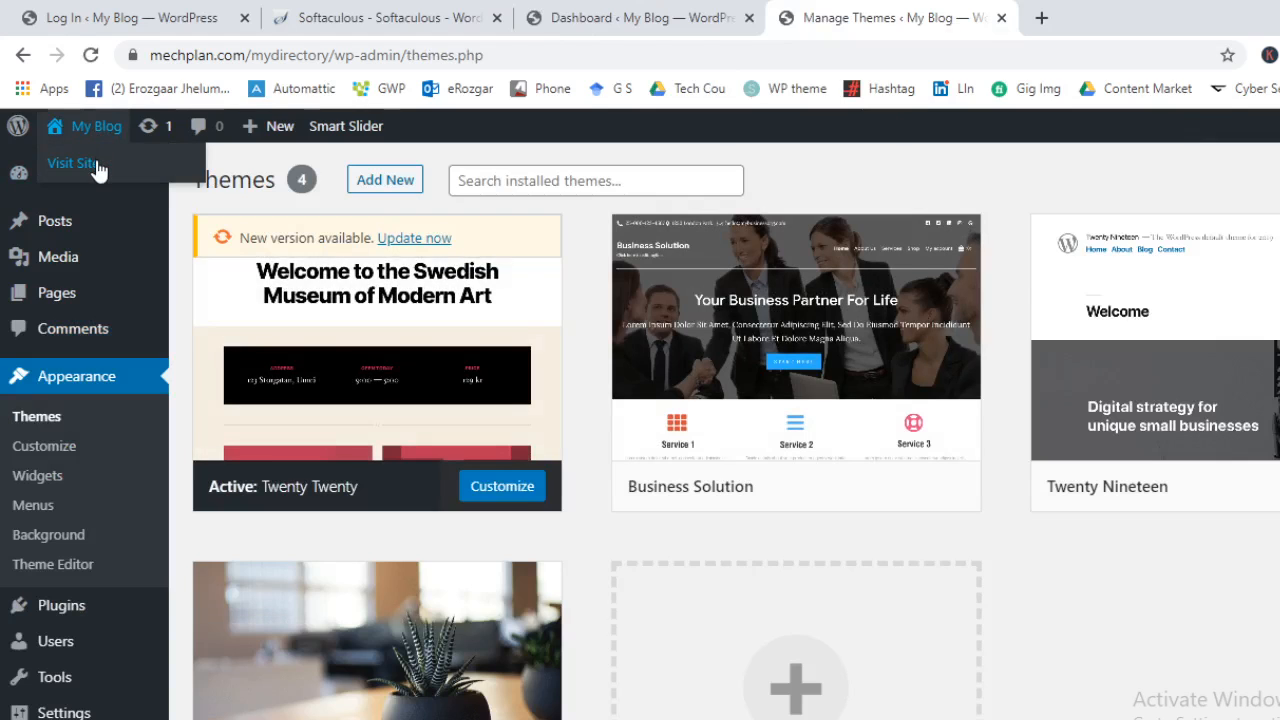
middle_click(50, 162)
left_click(1115, 12)
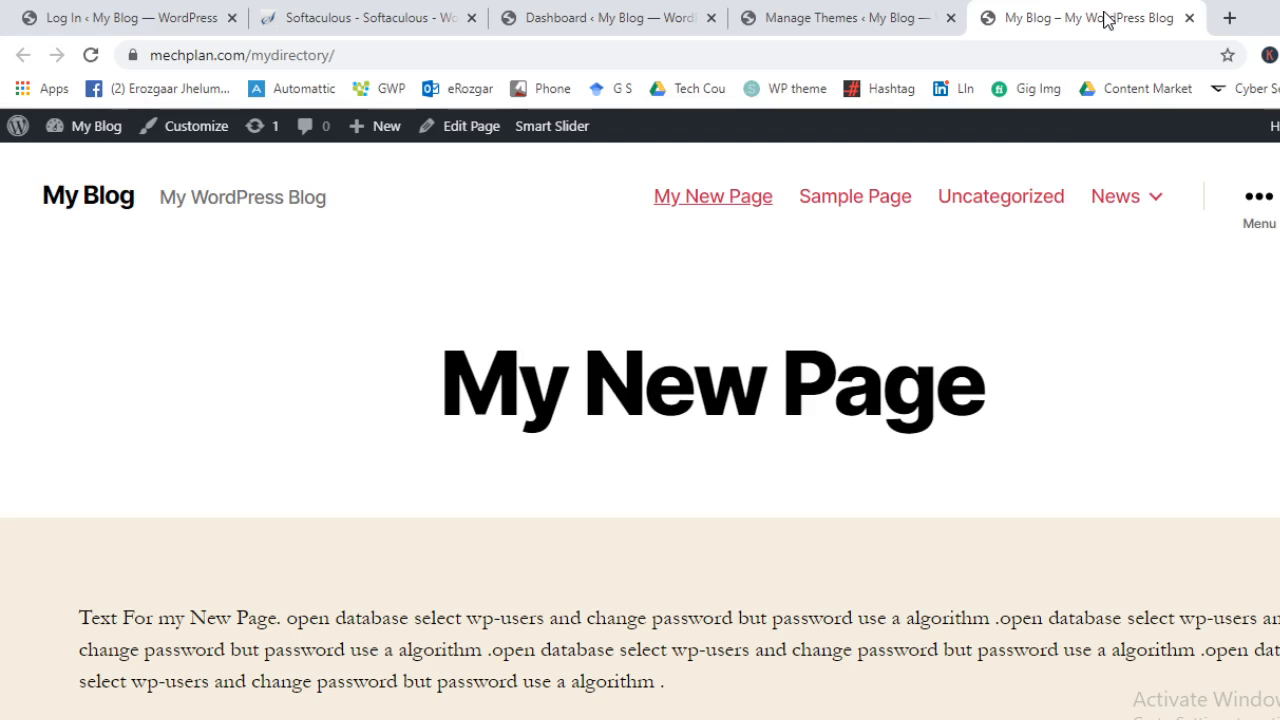
scroll(820, 380, "down", 2)
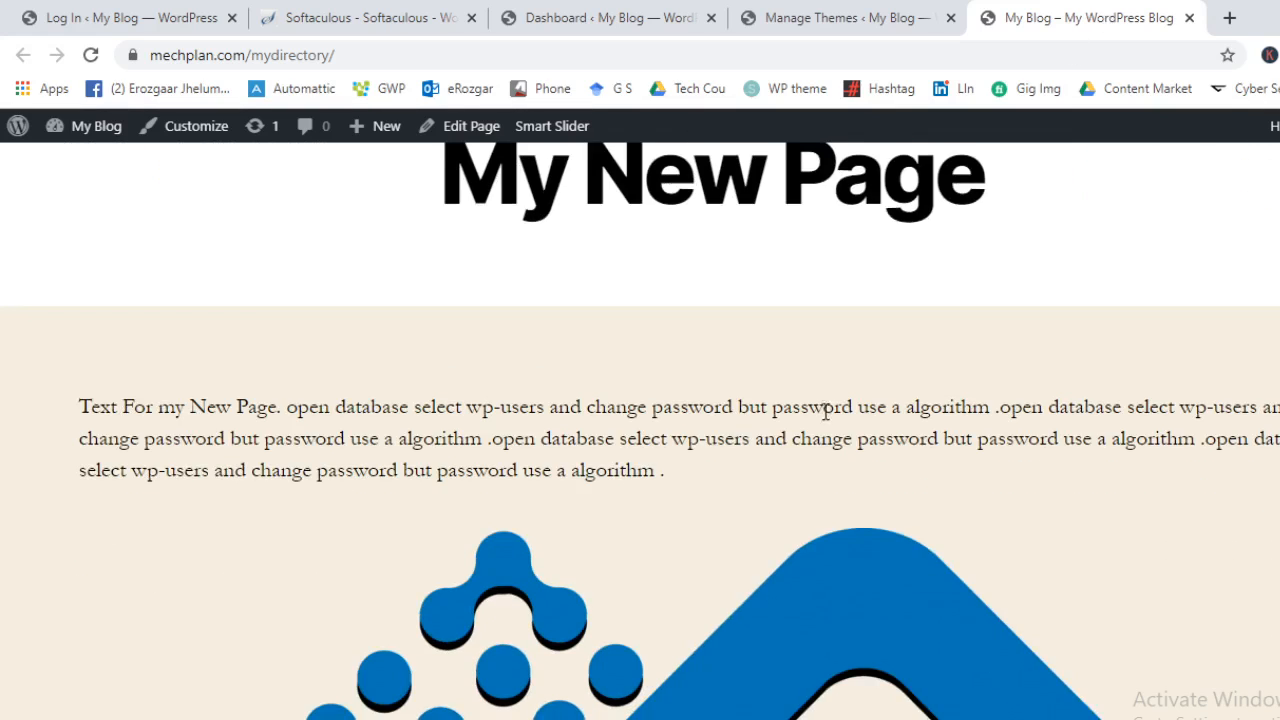
scroll(856, 486, "down", 2)
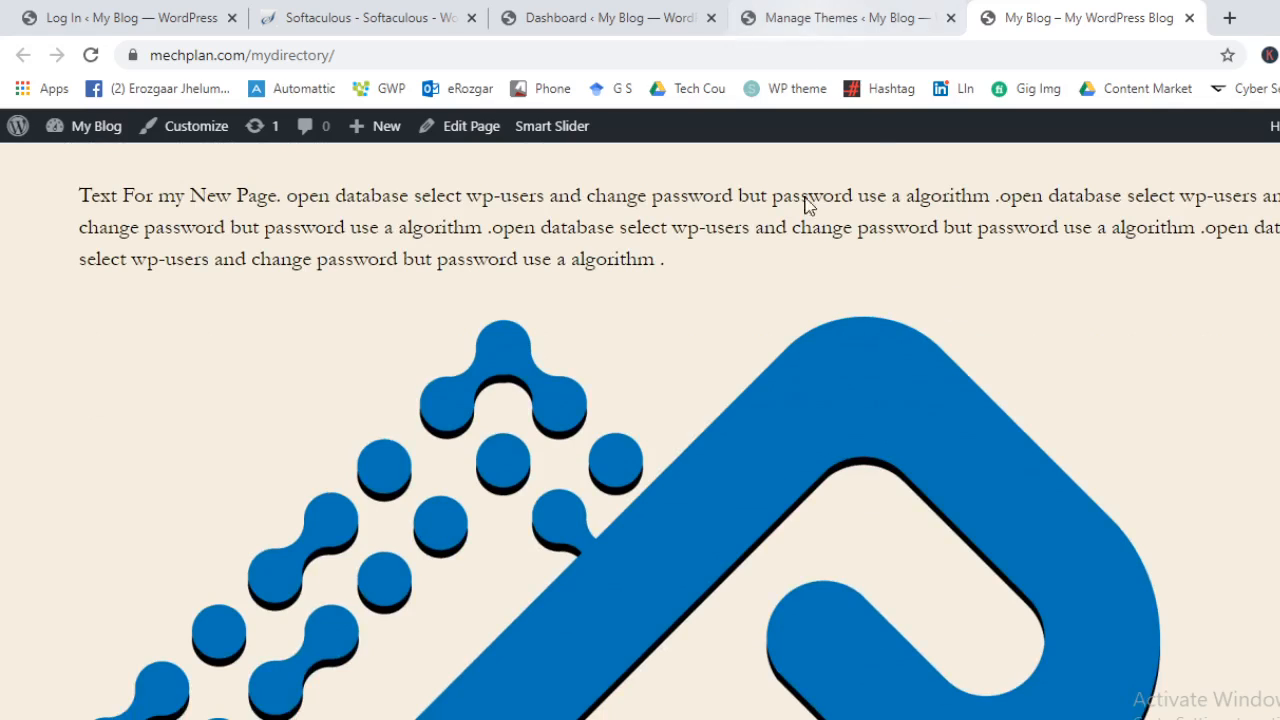
scroll(808, 206, "up", 1)
left_click(848, 15)
Open Add New themes and browse the Popular list with Astra, Hello Elementor and OceanWP
mouse_move(271, 286)
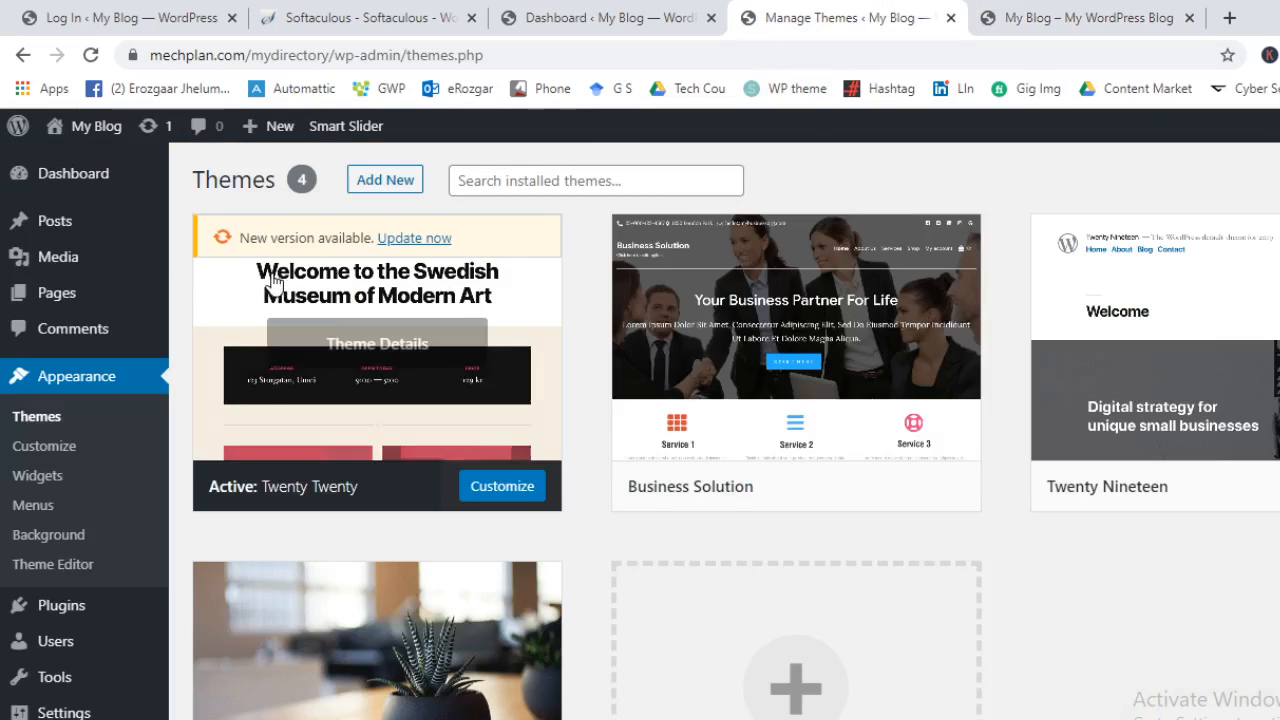
left_click(382, 184)
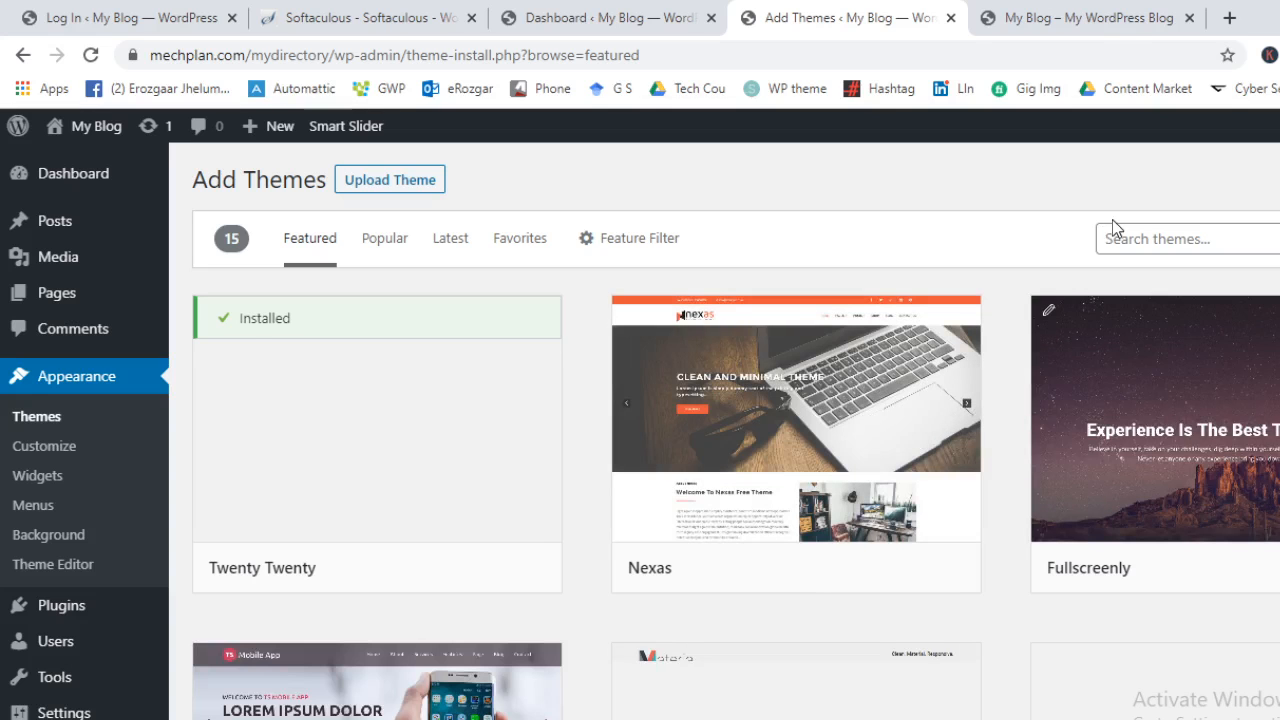
left_click(386, 250)
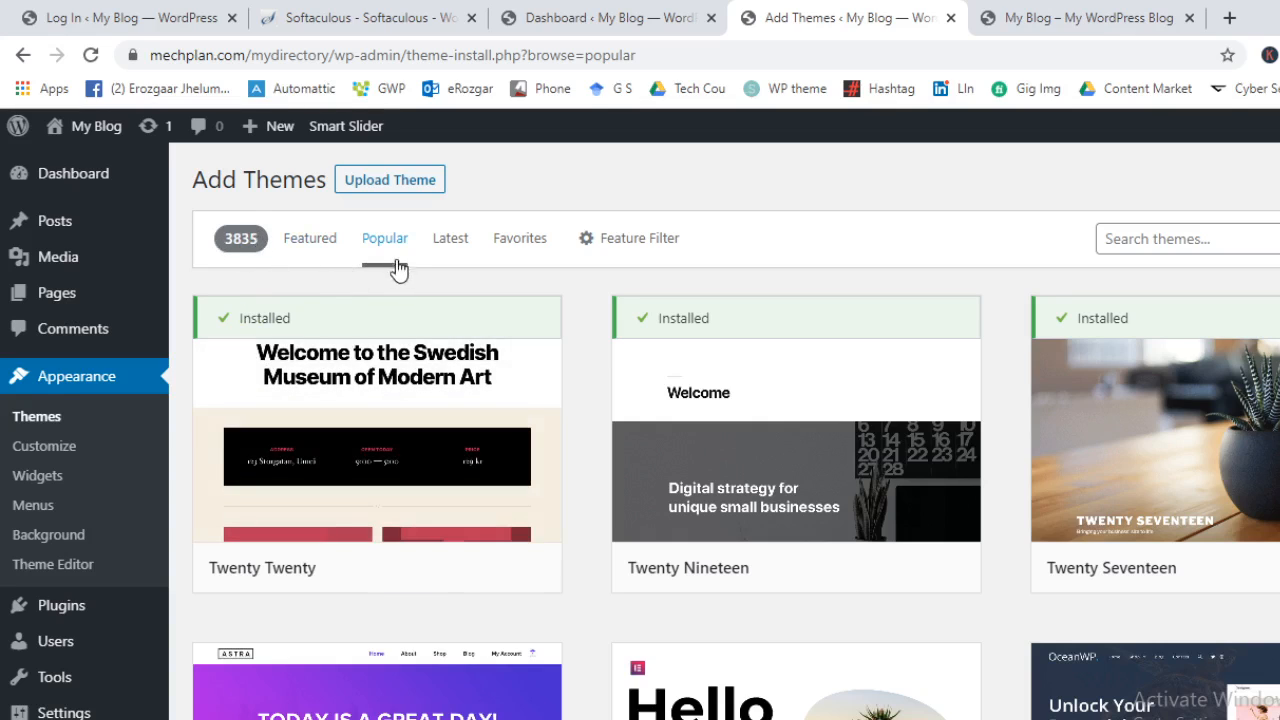
scroll(520, 485, "down", 8)
scroll(674, 549, "down", 2)
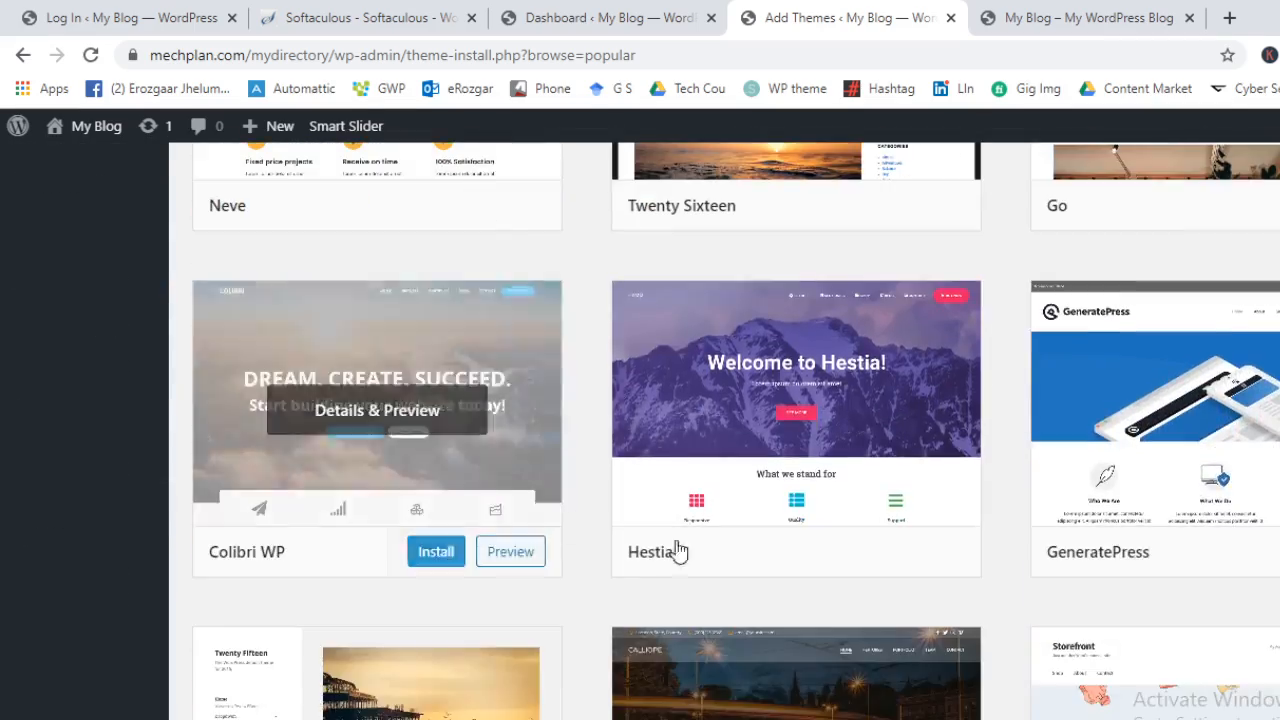
scroll(674, 549, "up", 3)
scroll(945, 450, "down", 1)
scroll(654, 491, "up", 8)
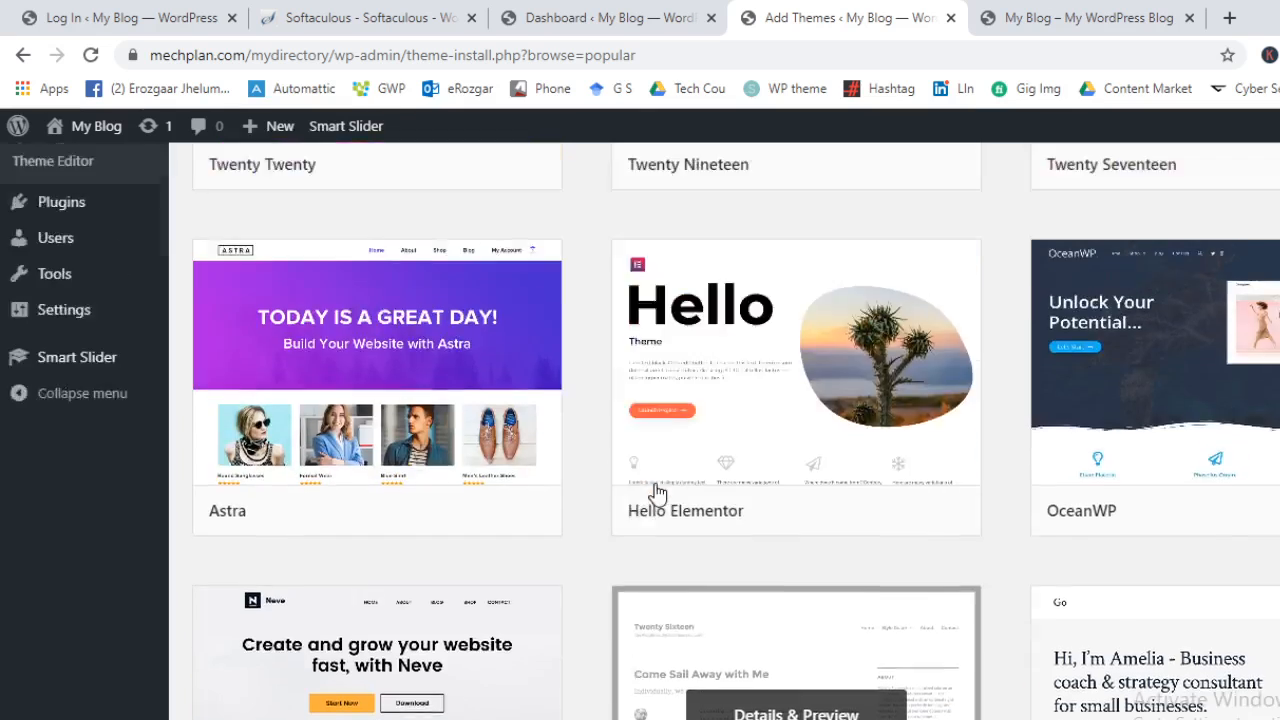
scroll(885, 532, "down", 1)
scroll(885, 532, "down", 3)
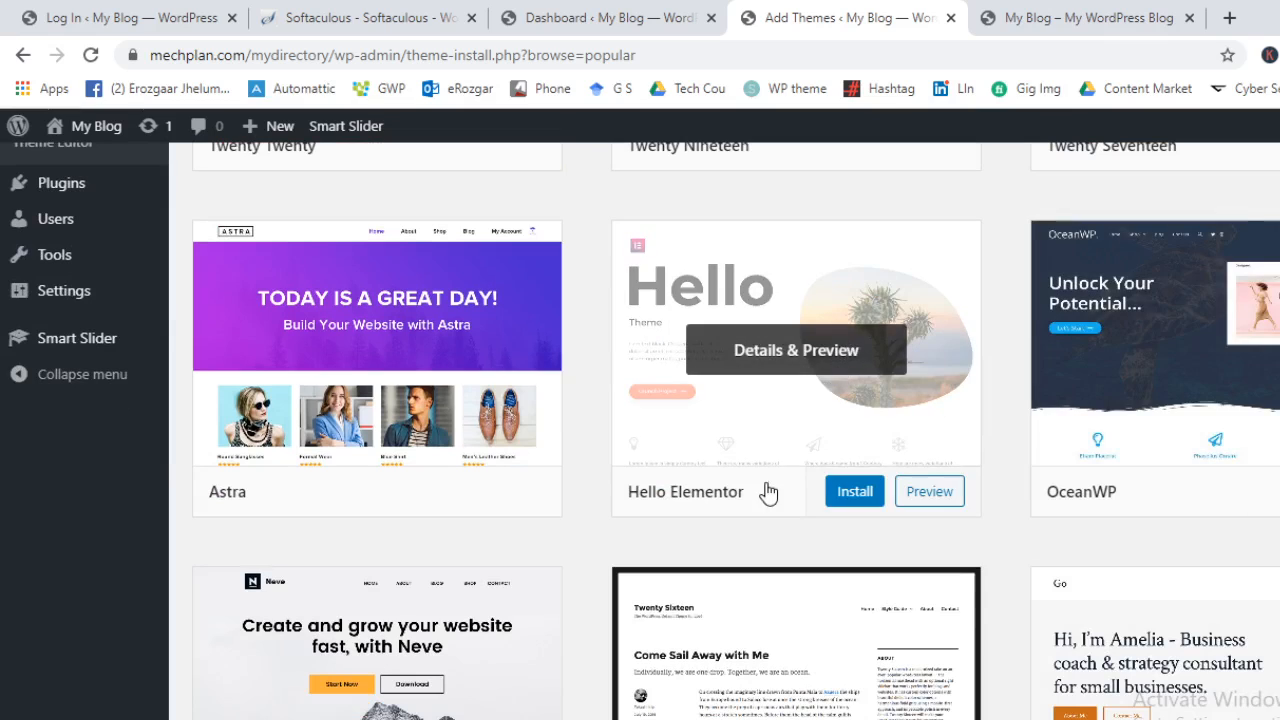
Install and activate the Hello Elementor theme
left_click(800, 350)
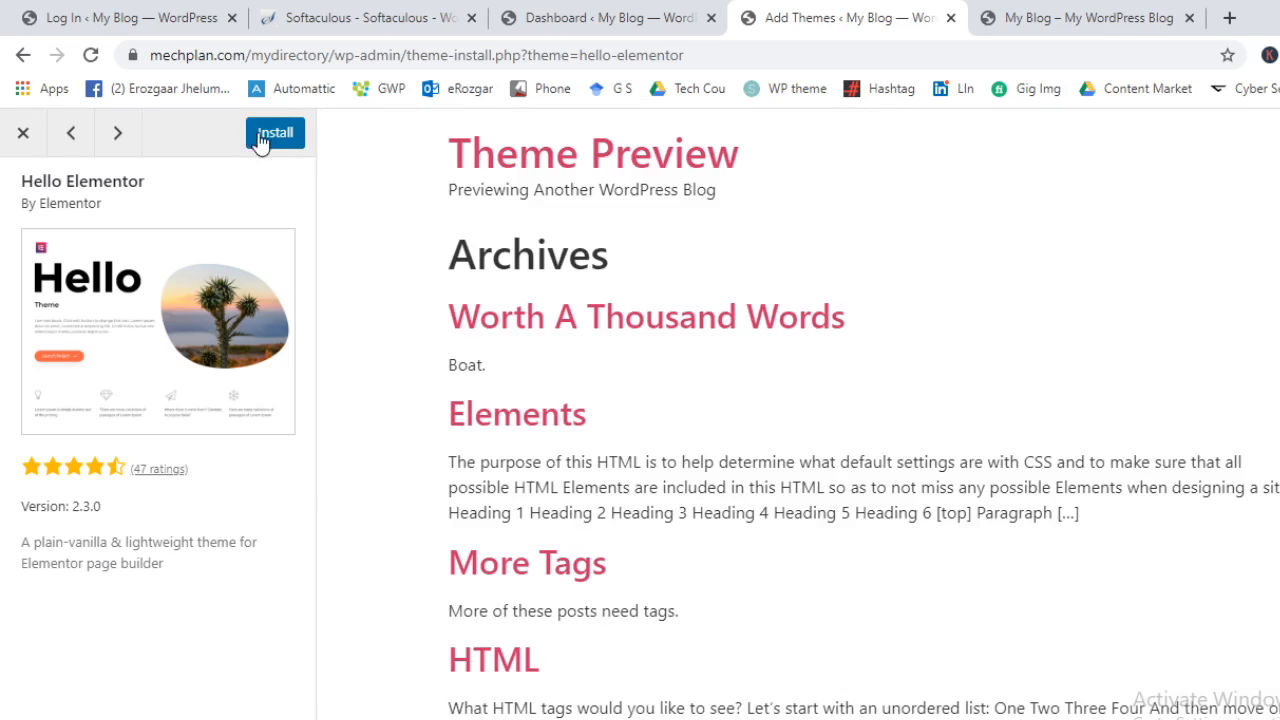
left_click(272, 140)
left_click(260, 140)
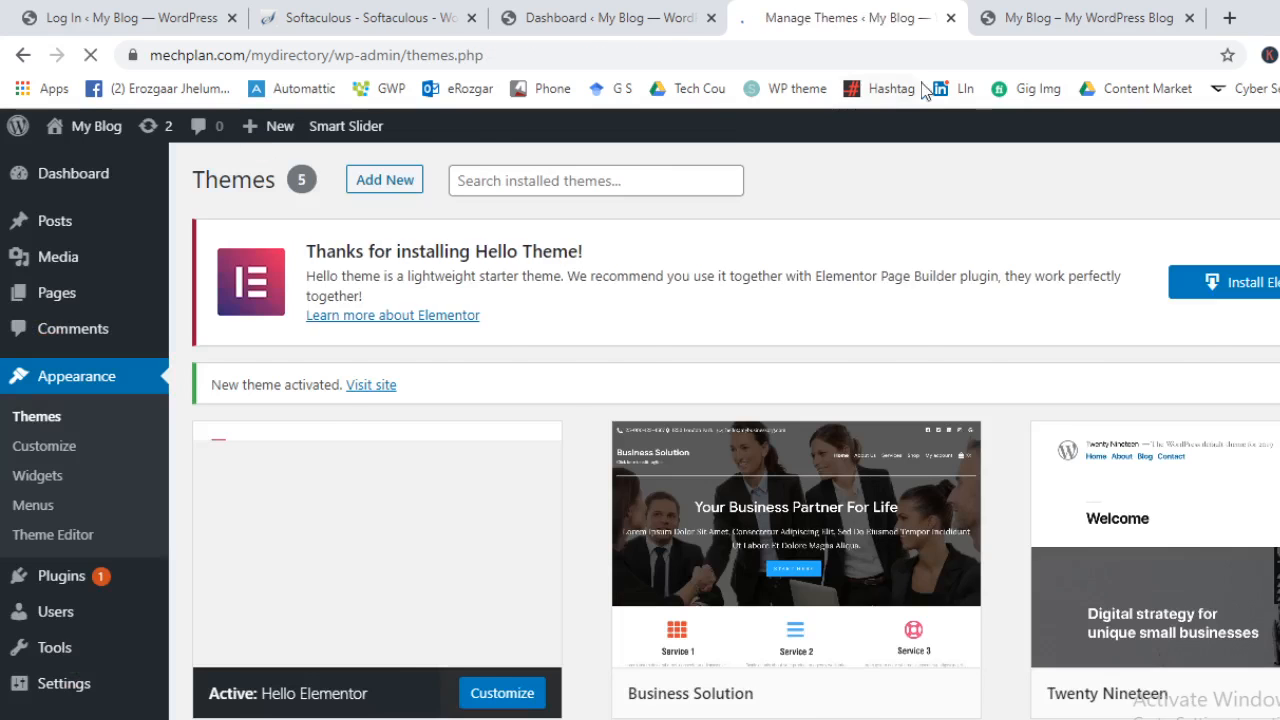
left_click(1024, 20)
scroll(872, 457, "up", 3)
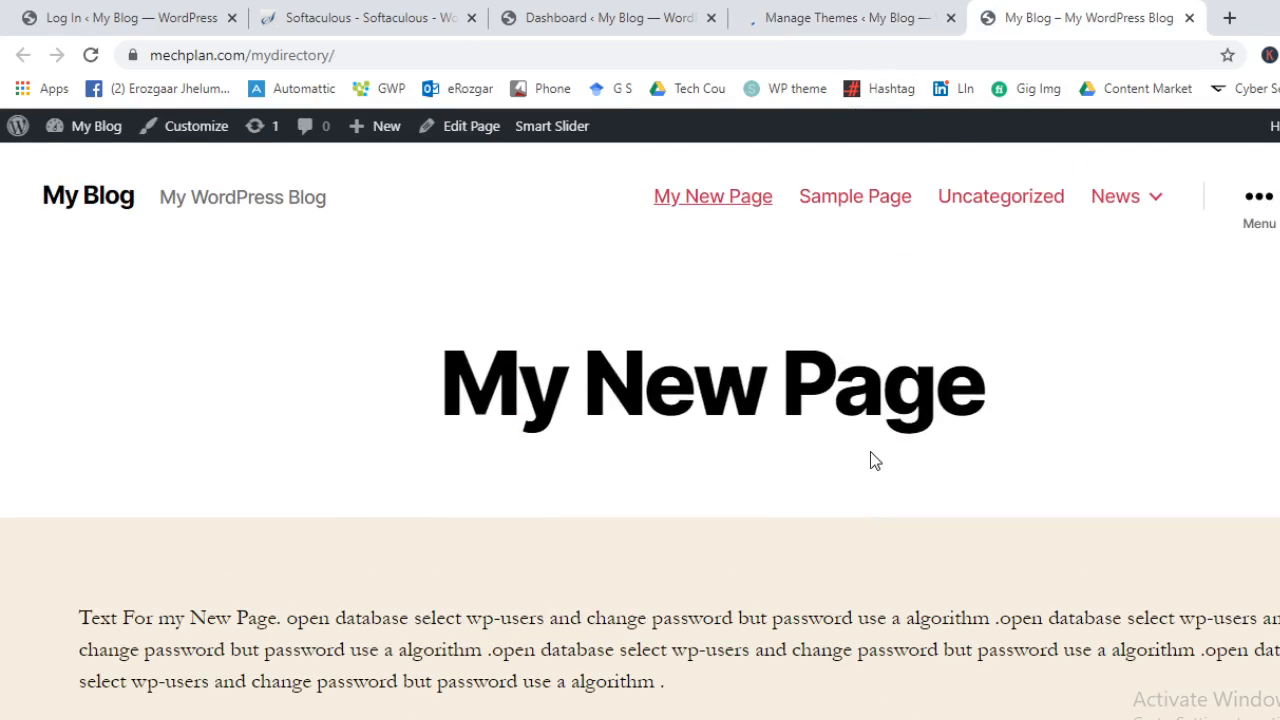
left_click(840, 18)
View the live site under Hello Elementor, then dismiss the Hello Theme notice on Themes
mouse_move(98, 133)
left_click(84, 164, "ctrl")
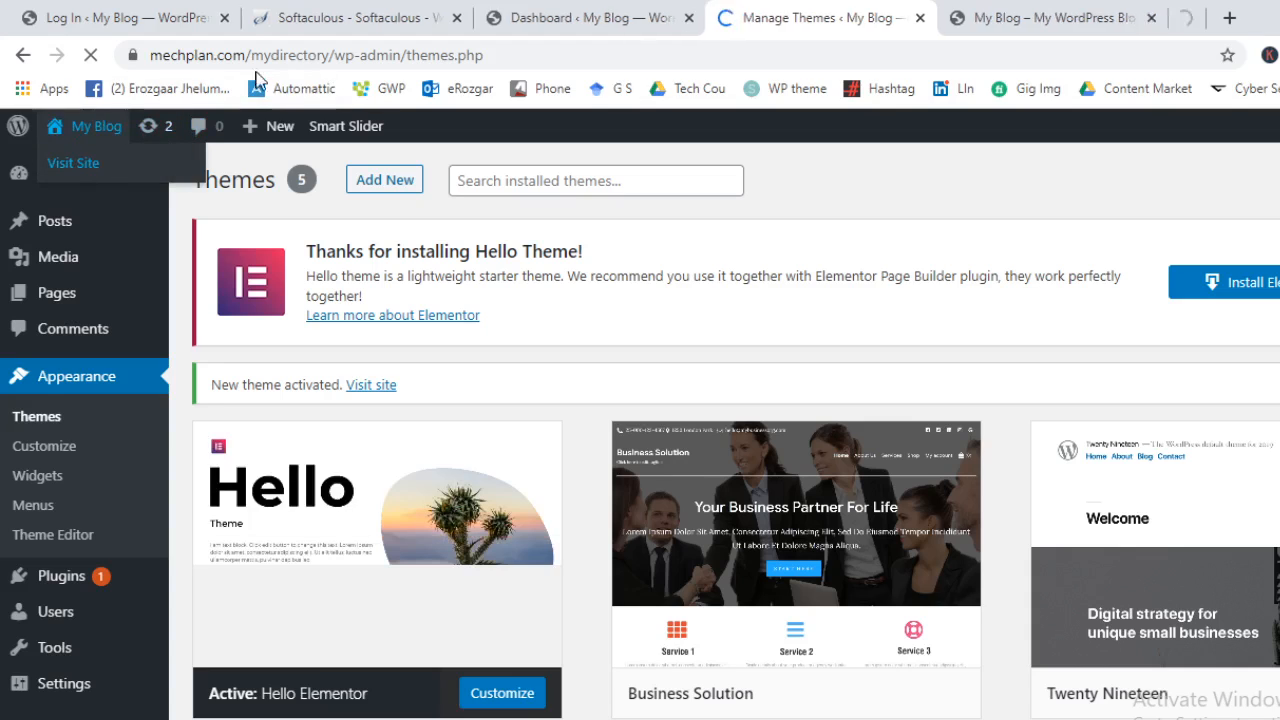
left_click_drag(1085, 9, 791, 9)
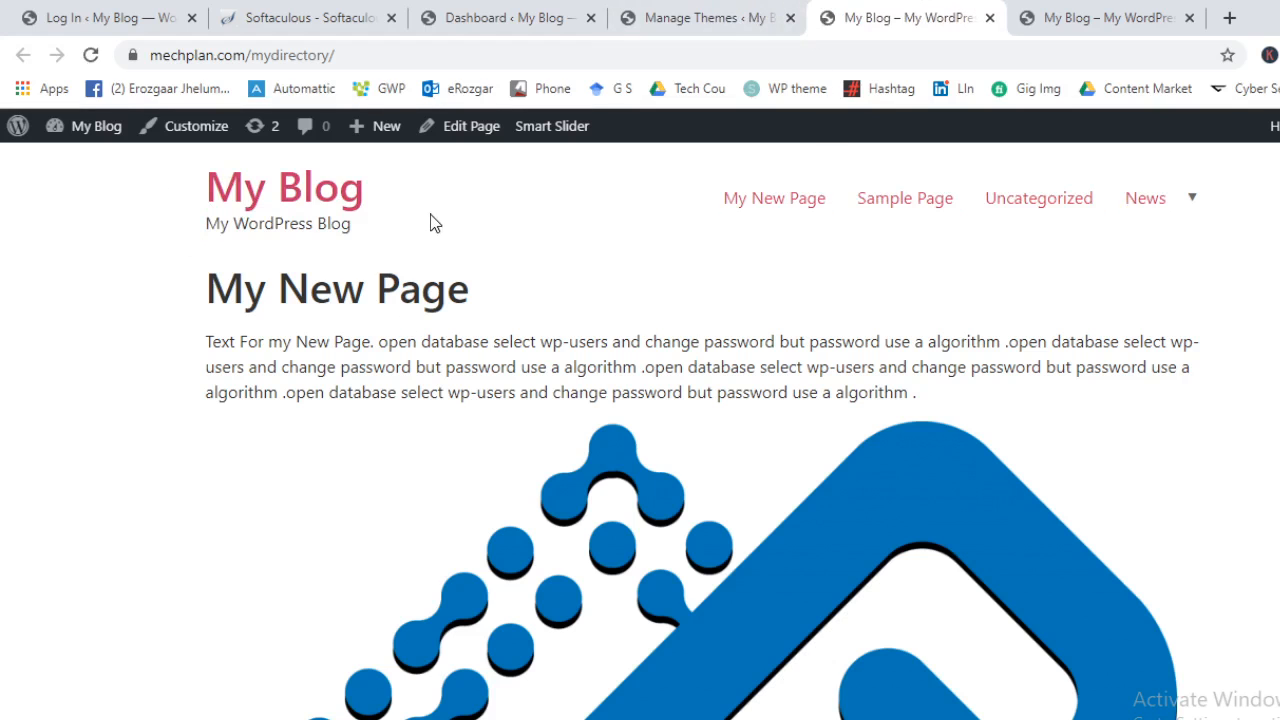
left_click_drag(194, 183, 443, 274)
scroll(766, 514, "down", 10)
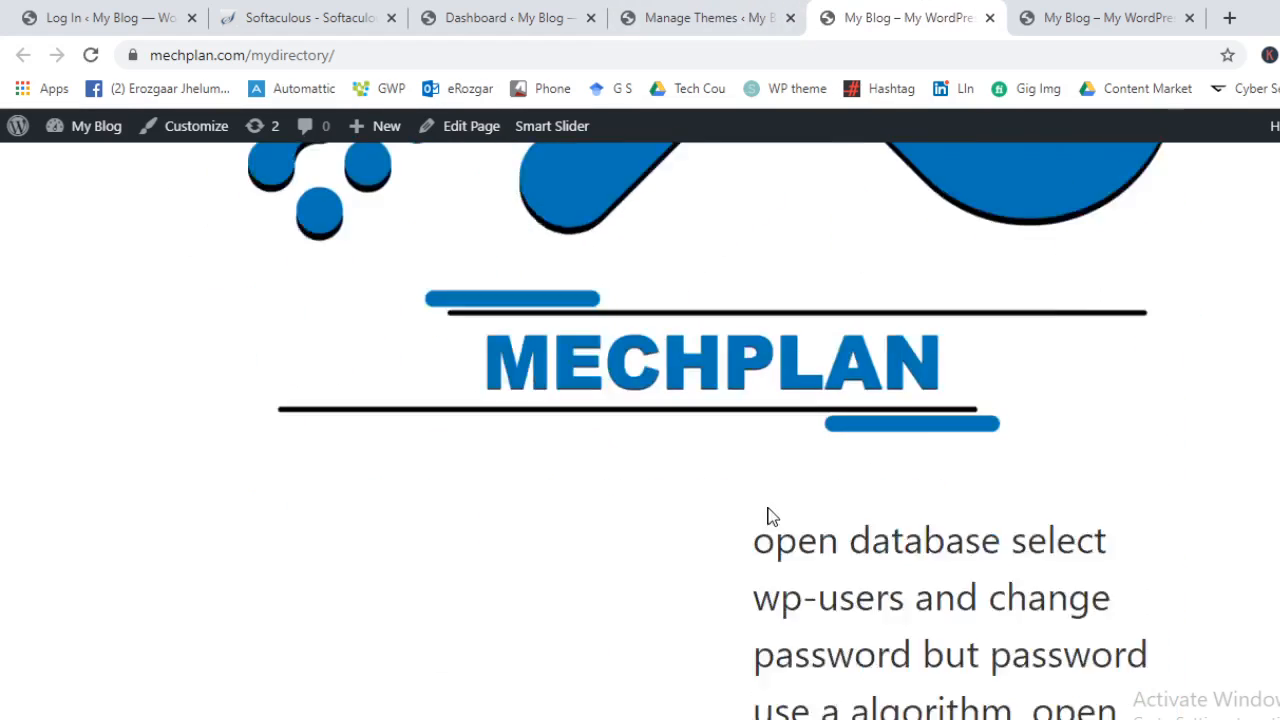
scroll(769, 511, "up", 1)
scroll(770, 512, "down", 1)
scroll(765, 540, "up", 8)
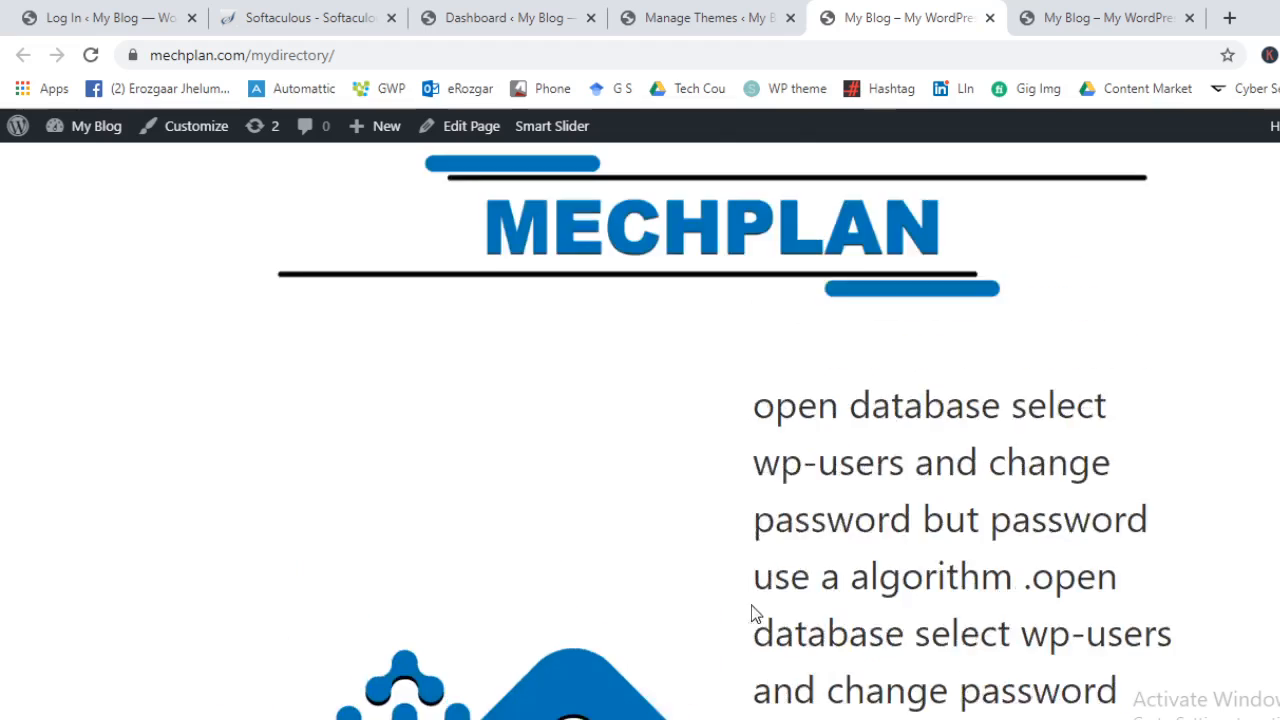
scroll(678, 598, "up", 8)
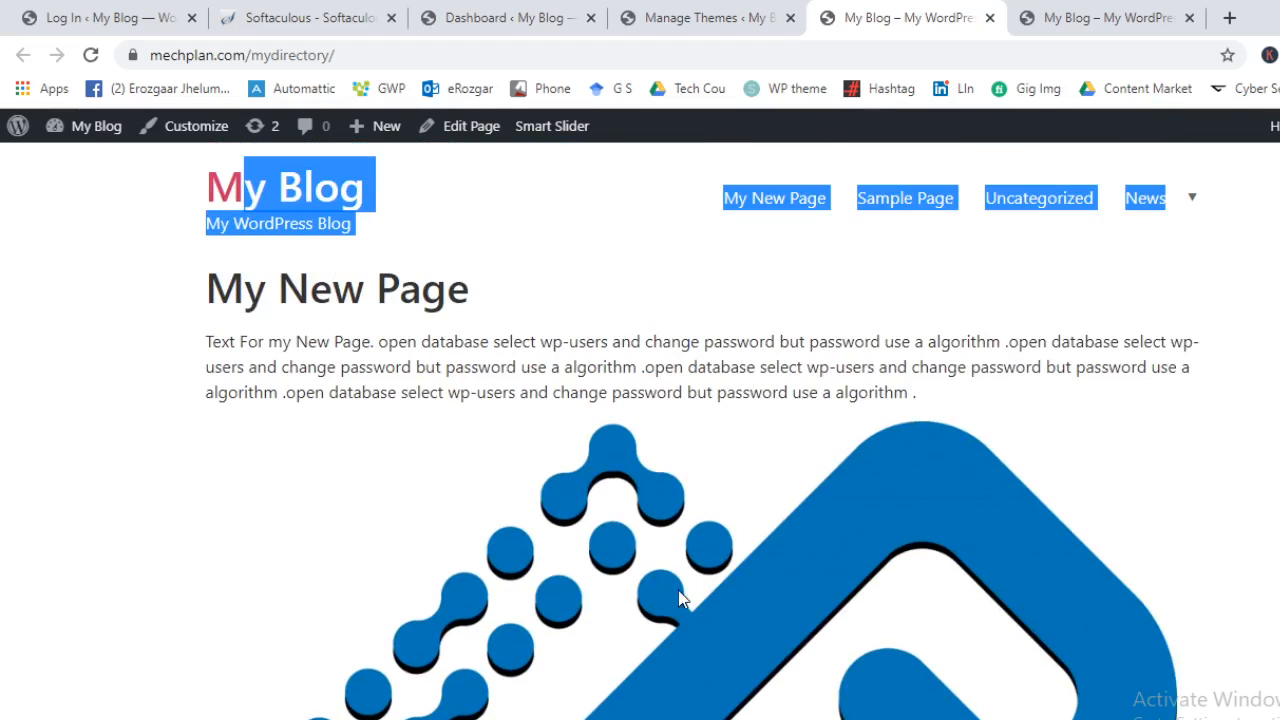
left_click(744, 12)
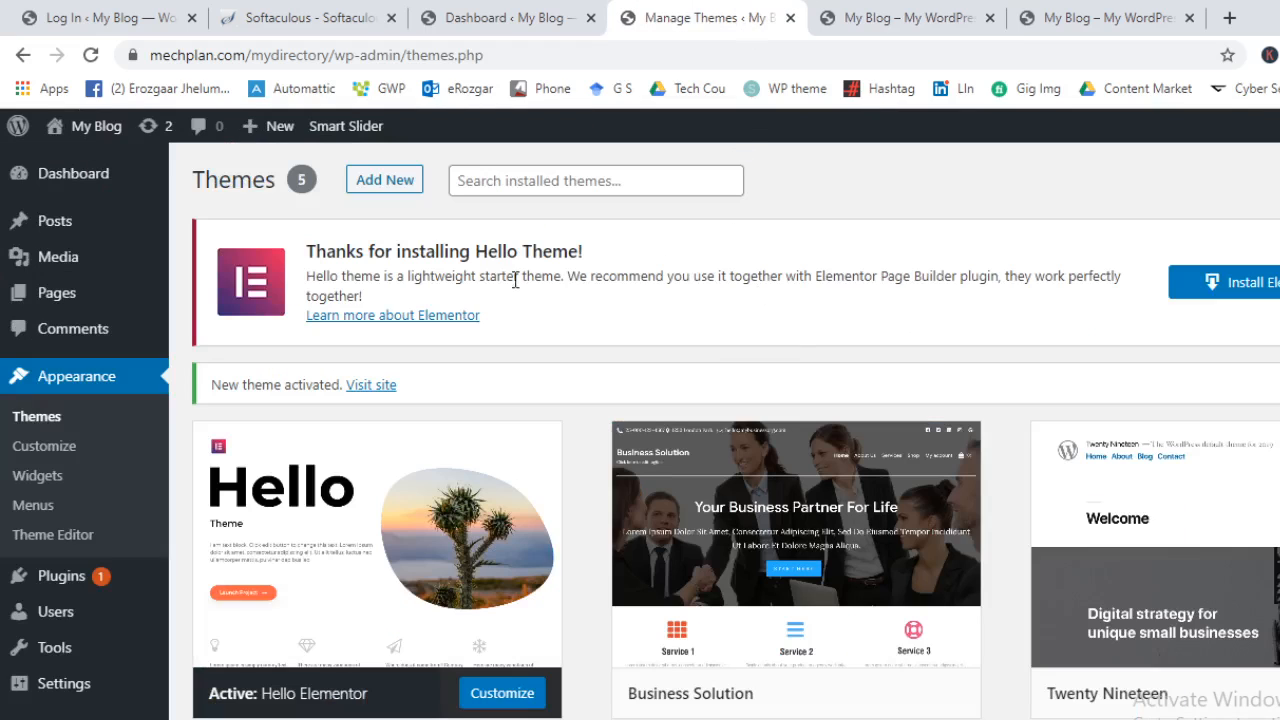
left_click(1214, 251)
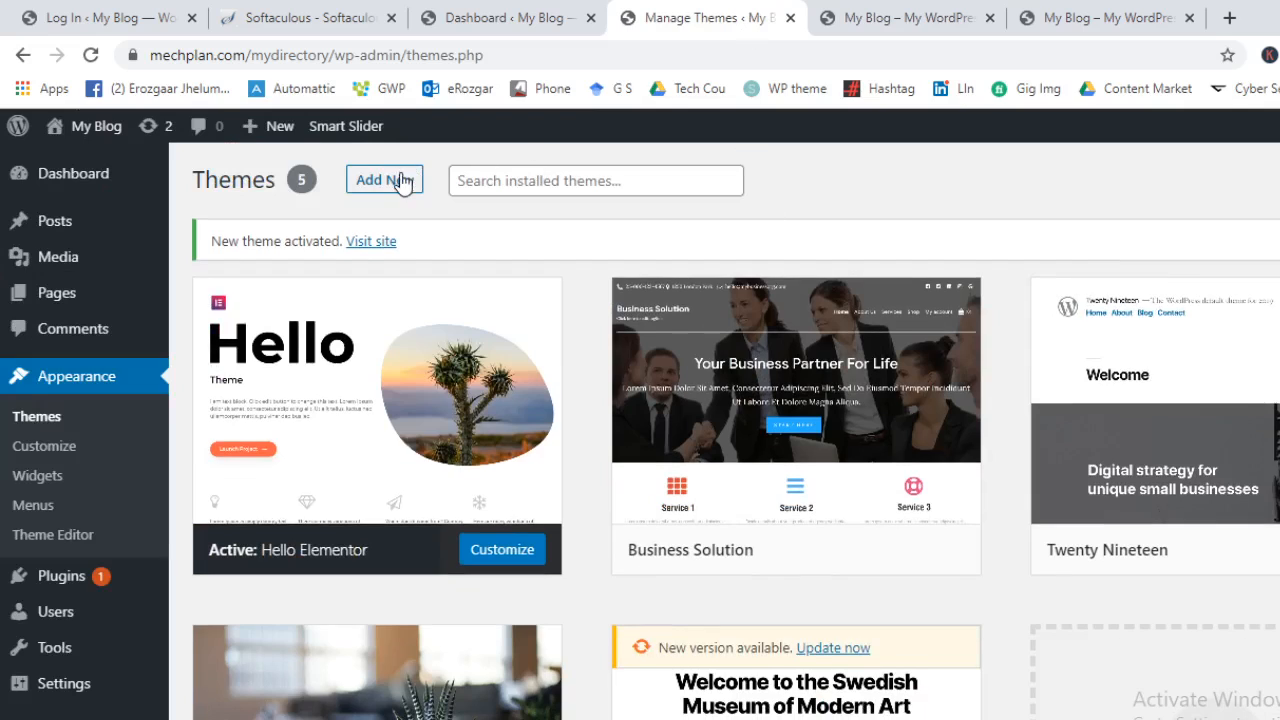
Show the Upload Theme panel on Add Themes, dismissing the file picker without choosing a file
left_click(400, 187)
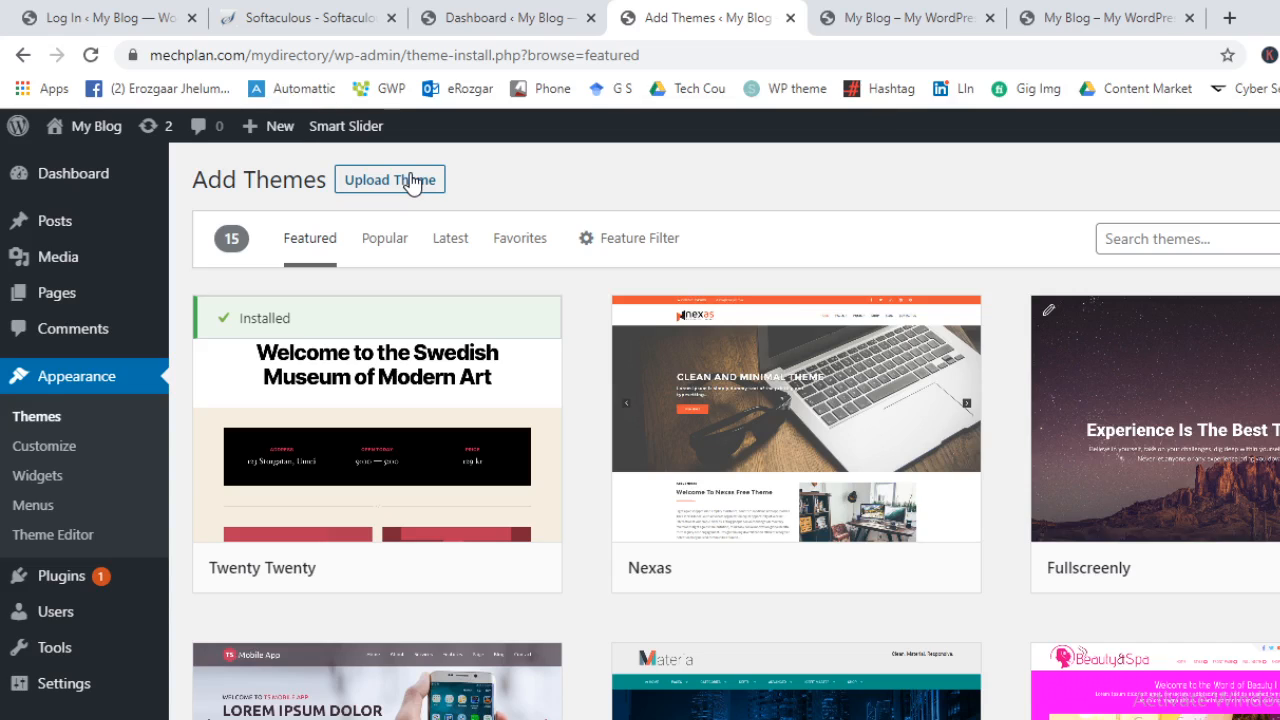
left_click(411, 188)
left_click(672, 371)
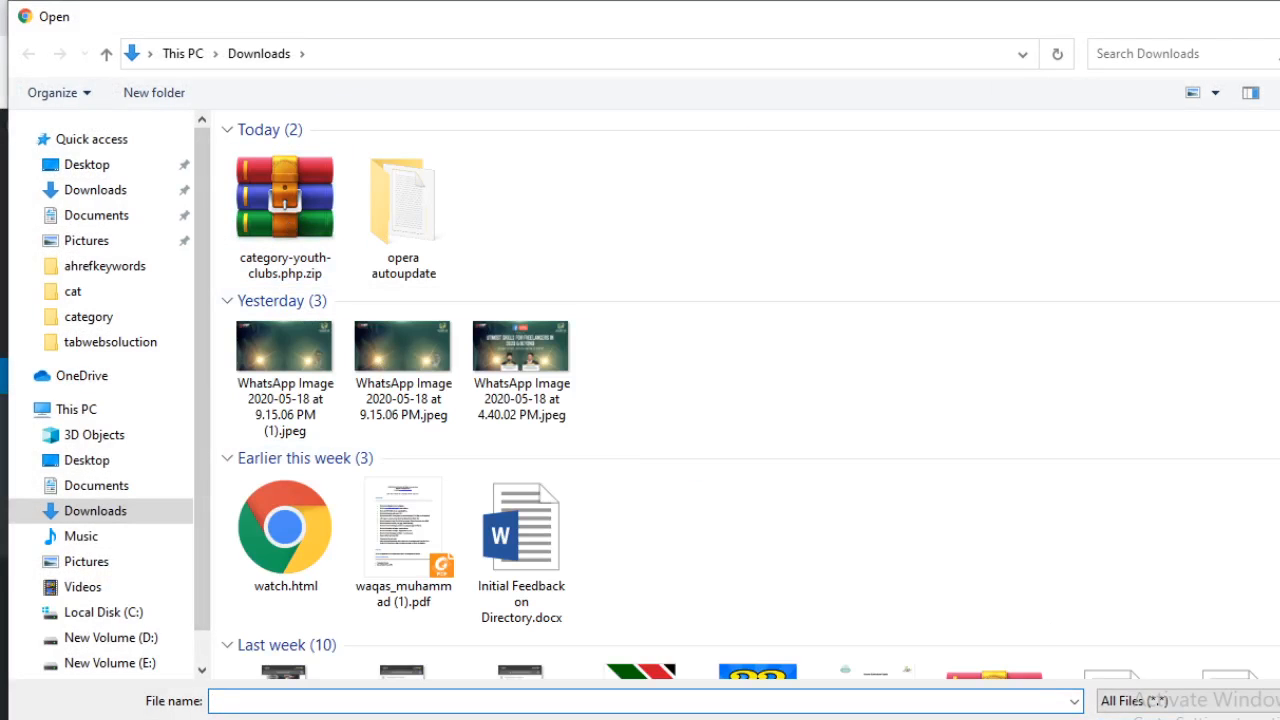
key("Escape")
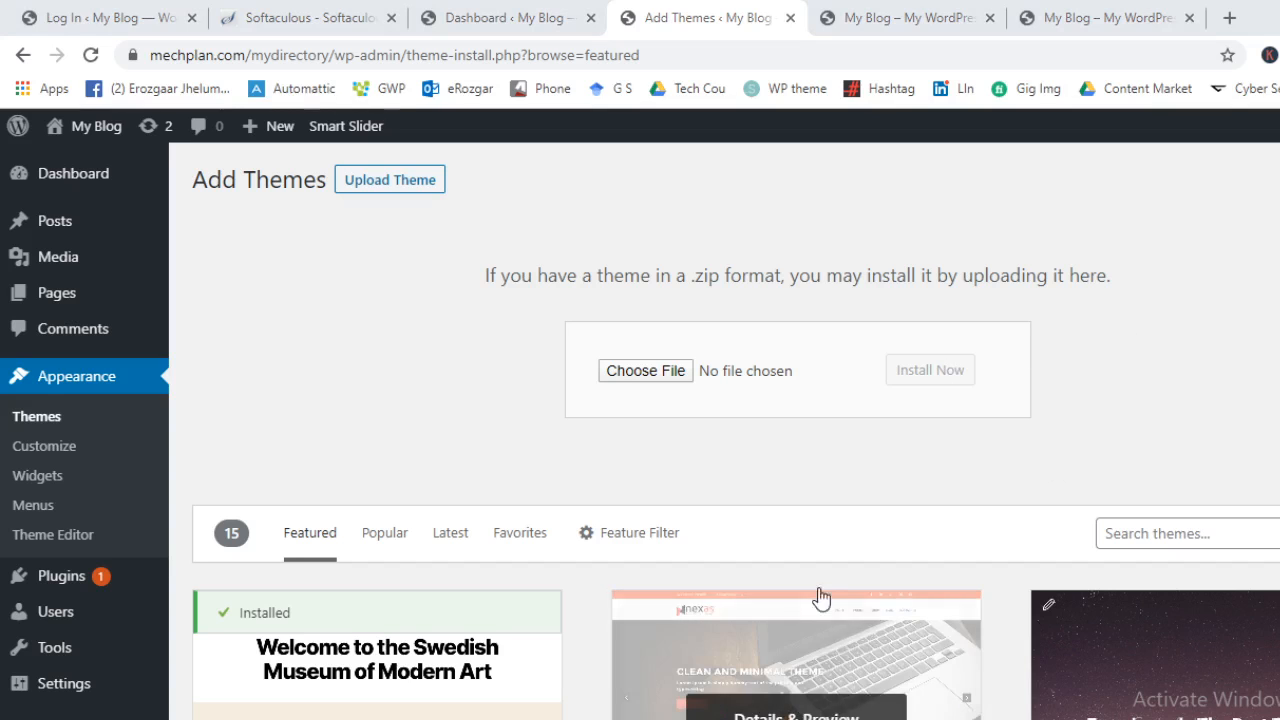
In File Explorer, open the wp folder on New Volume (D:) and copy its D:\wp path
left_click(800, 719)
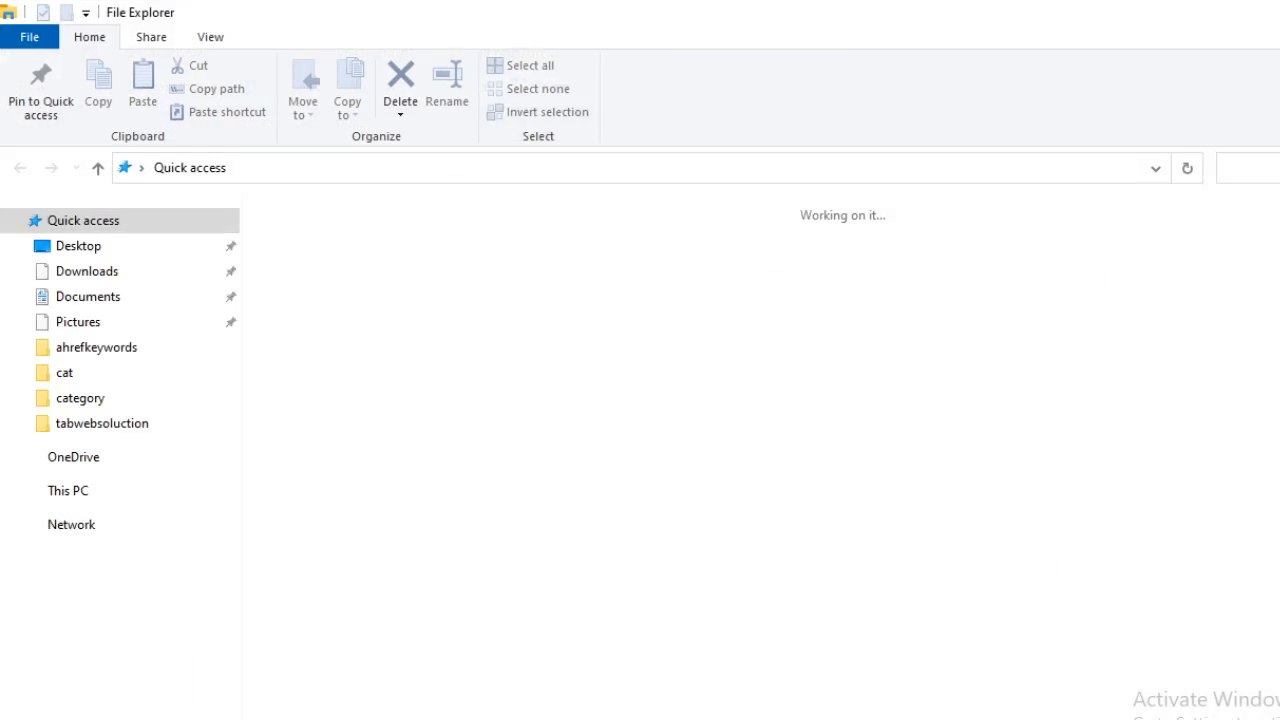
left_click(100, 716)
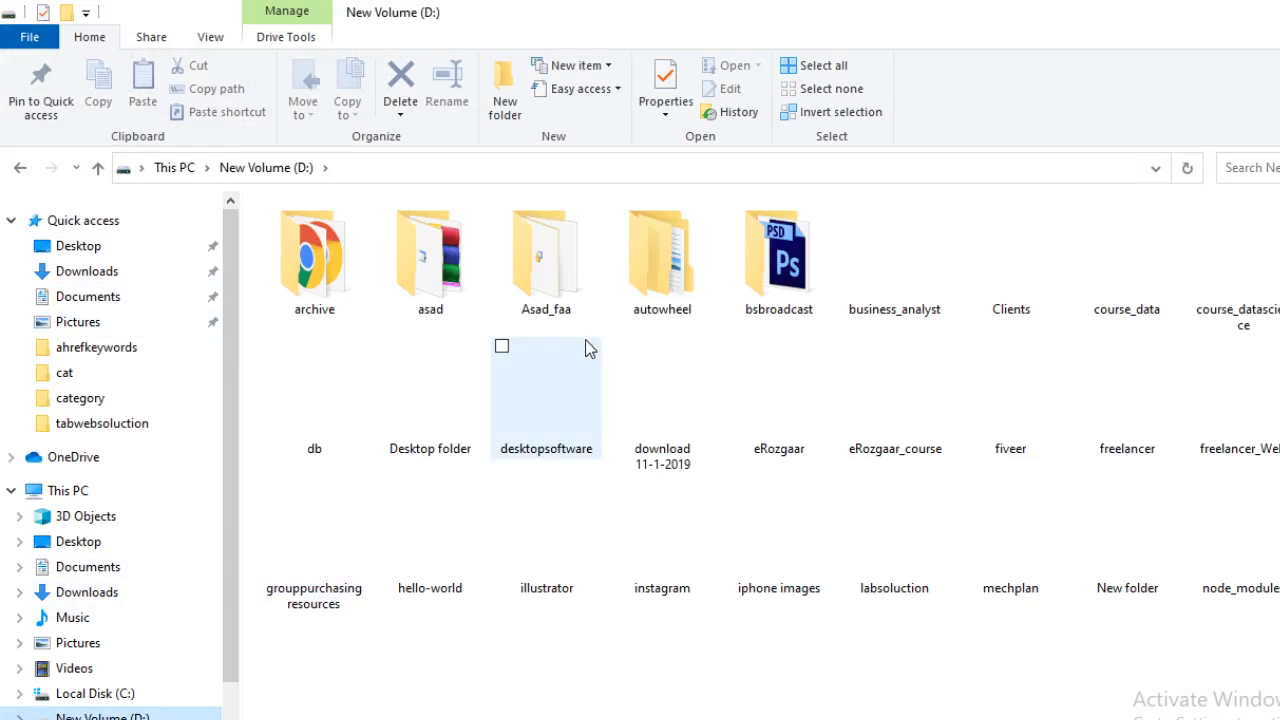
left_click(535, 406)
key("w")
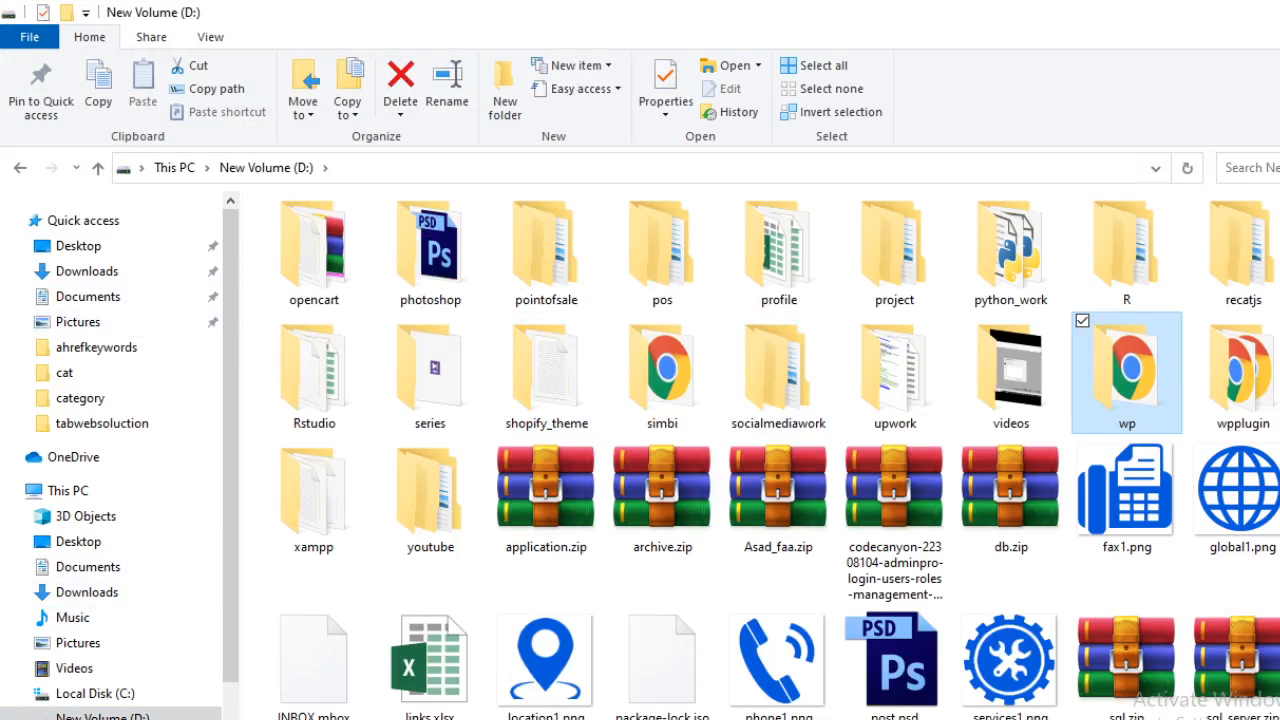
key("Return")
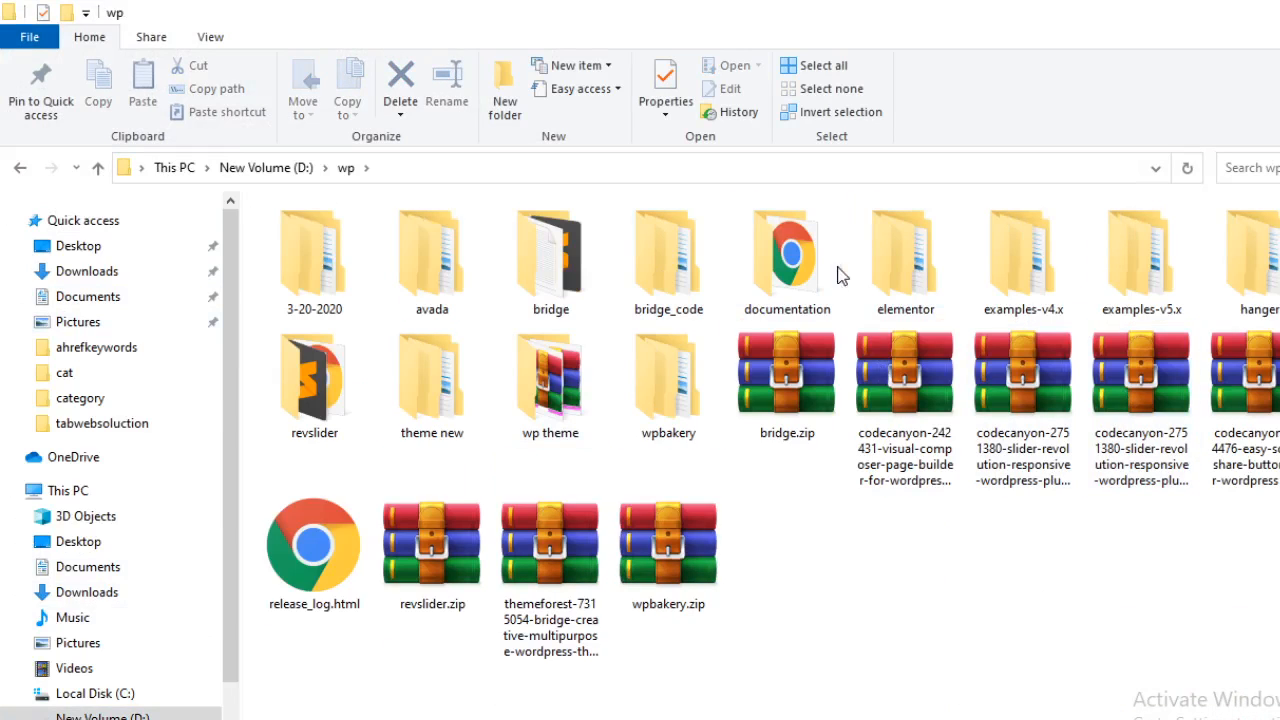
left_click(918, 168)
key("ctrl+c")
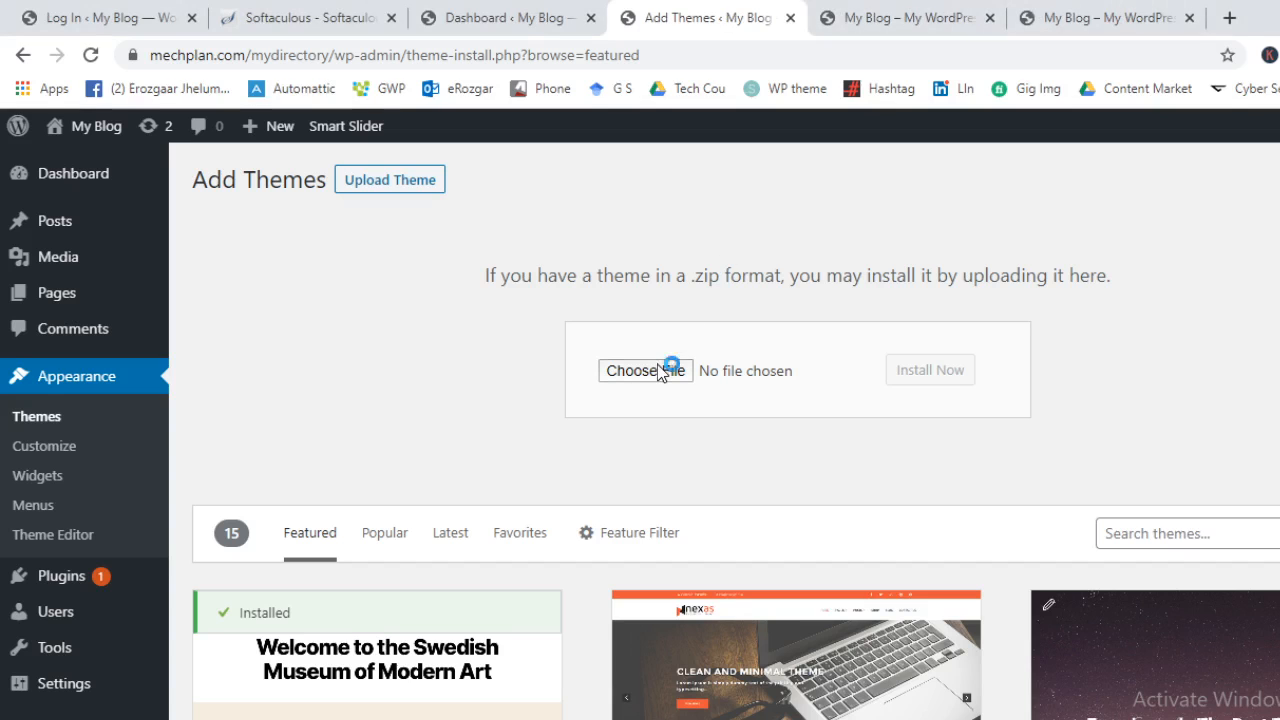
left_click(657, 366)
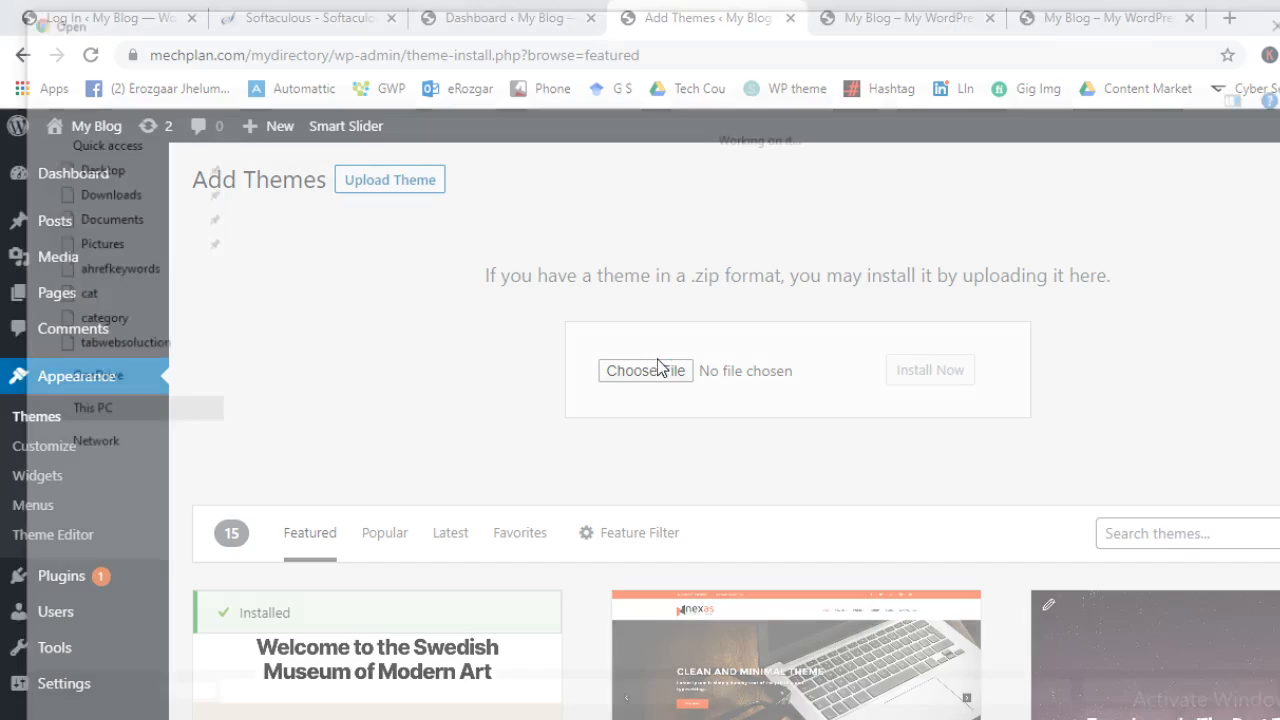
Paste D:\wp into the file picker's location and browse the wp folder's contents
left_click(543, 51)
key("ctrl+v")
key("Return")
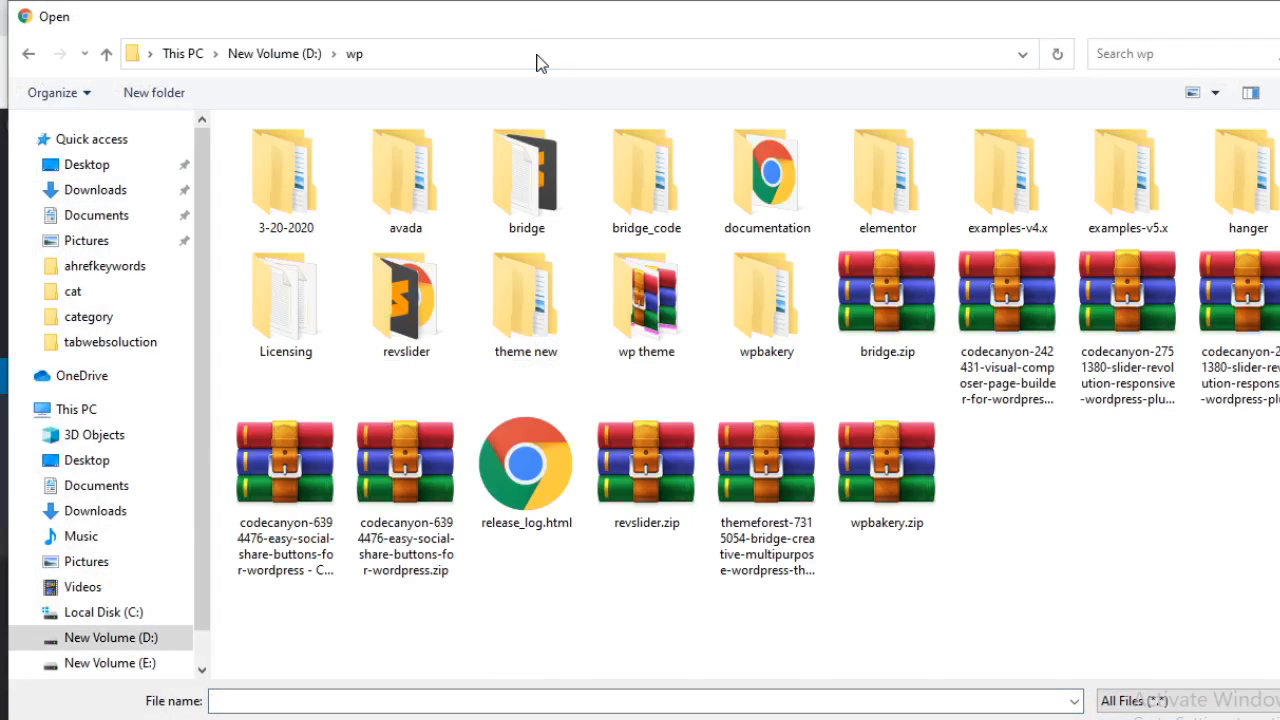
left_click(636, 284)
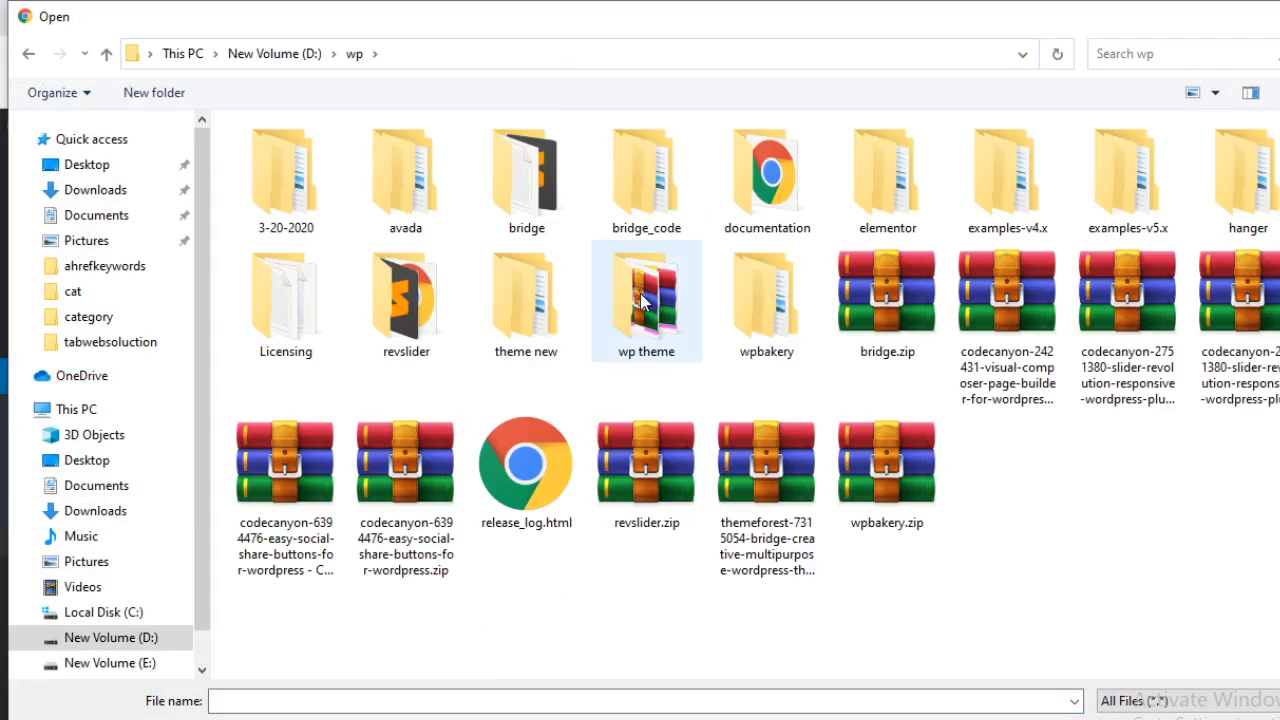
double_click(644, 300)
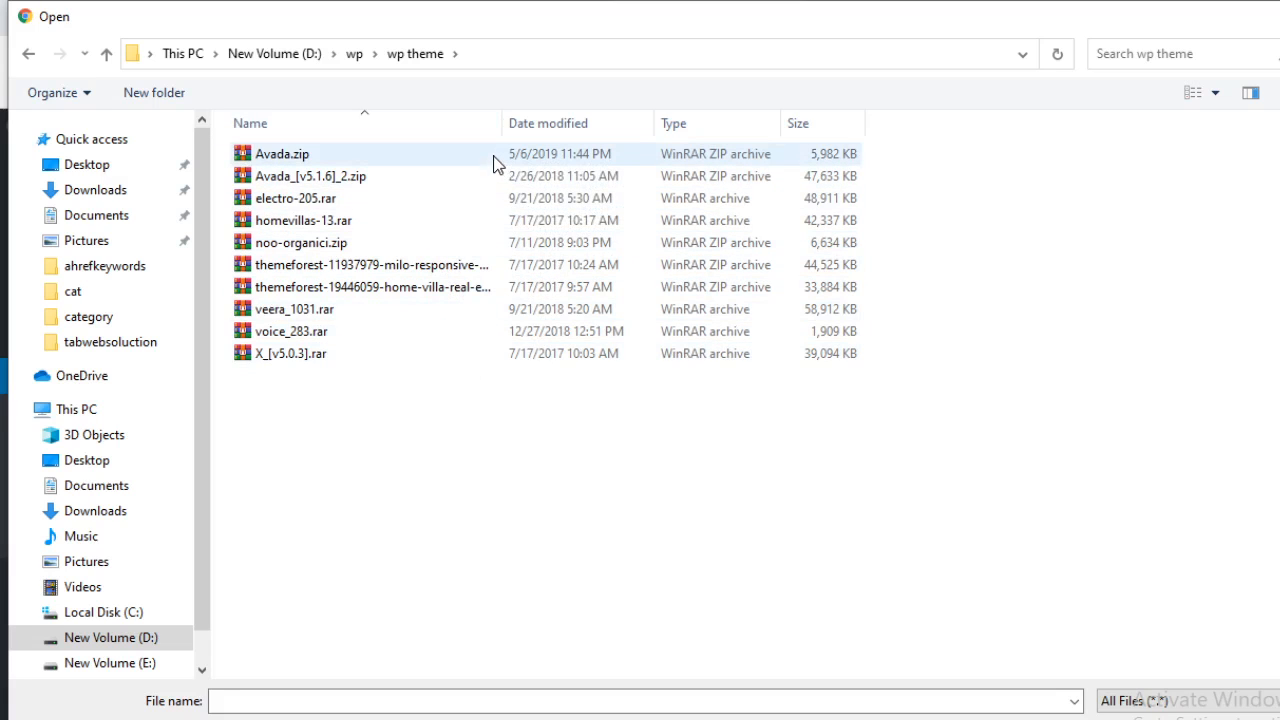
left_click(356, 53)
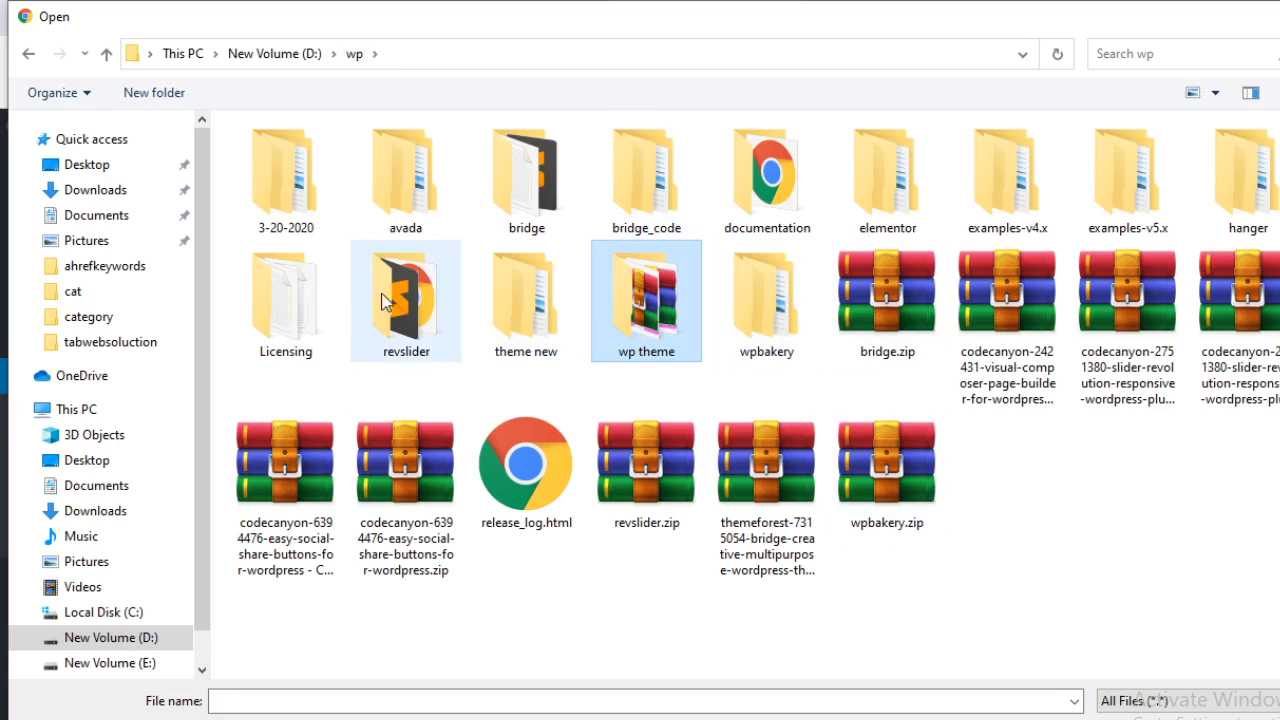
double_click(563, 158)
scroll(509, 440, "down", 10)
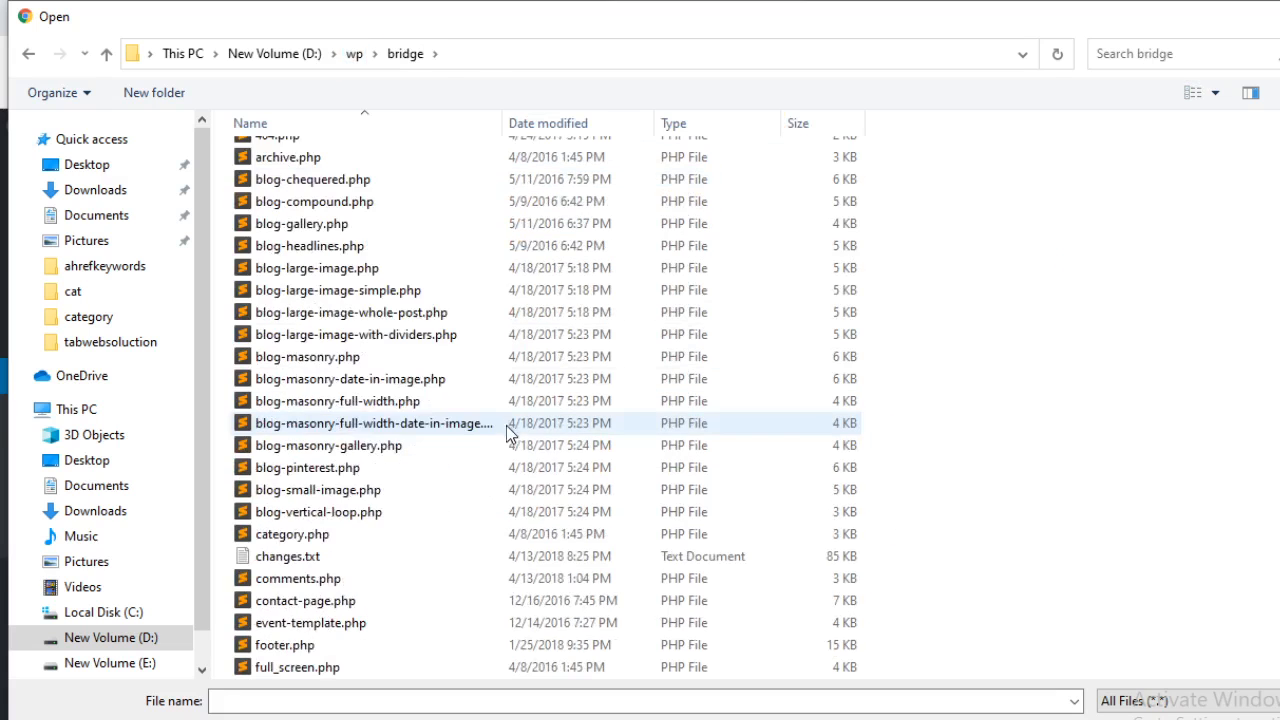
left_click(334, 54)
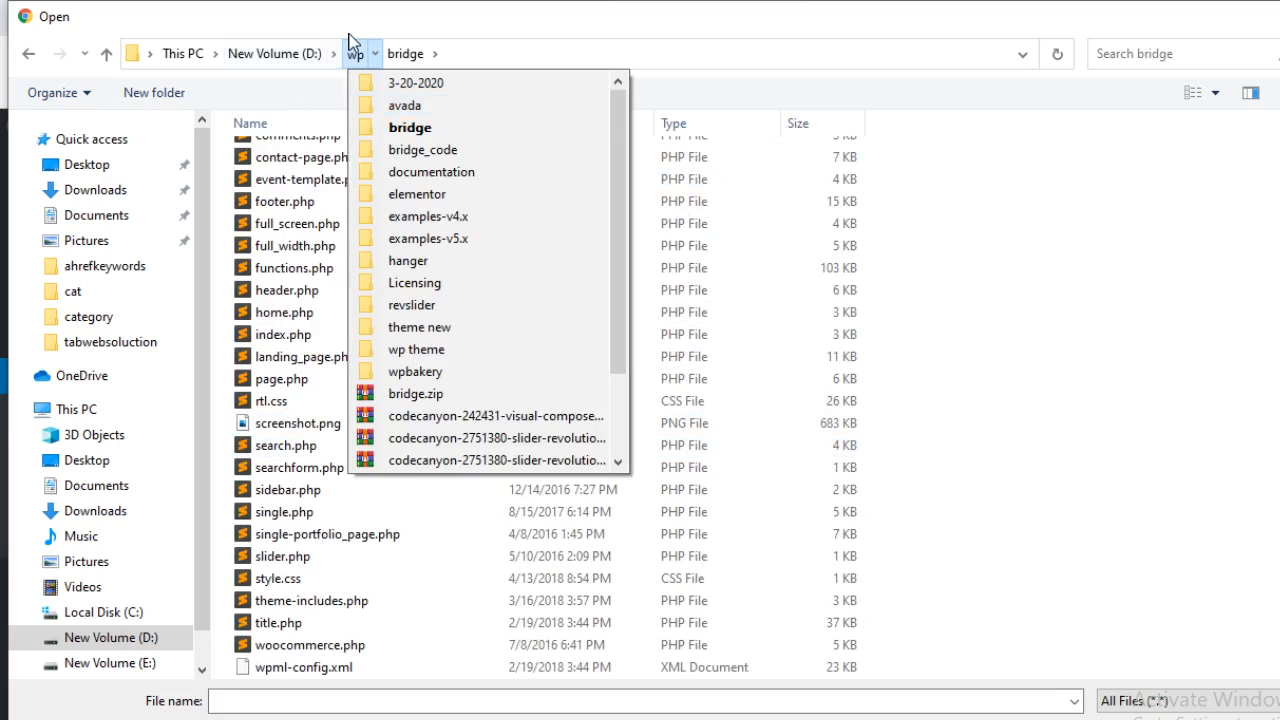
left_click(357, 60)
Open avada > Avada_Full_Package > Avada Theme and choose Avada.zip for upload
double_click(390, 172)
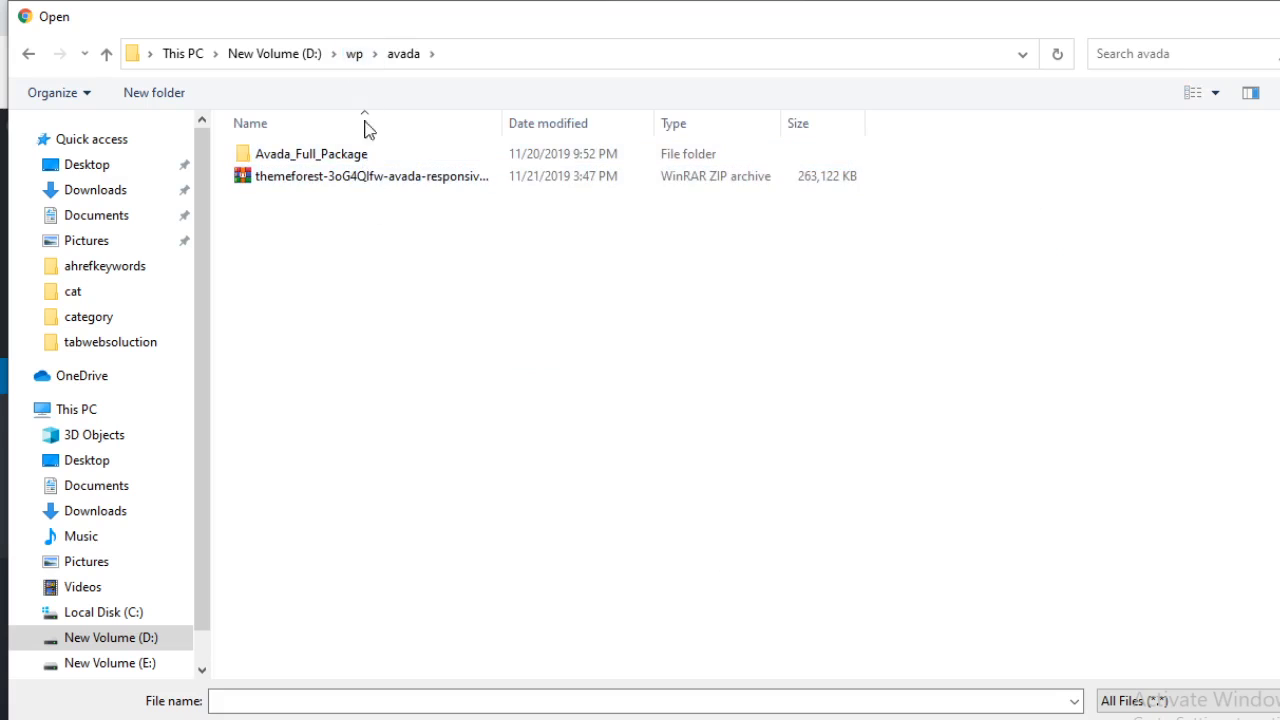
left_click(363, 157)
double_click(363, 157)
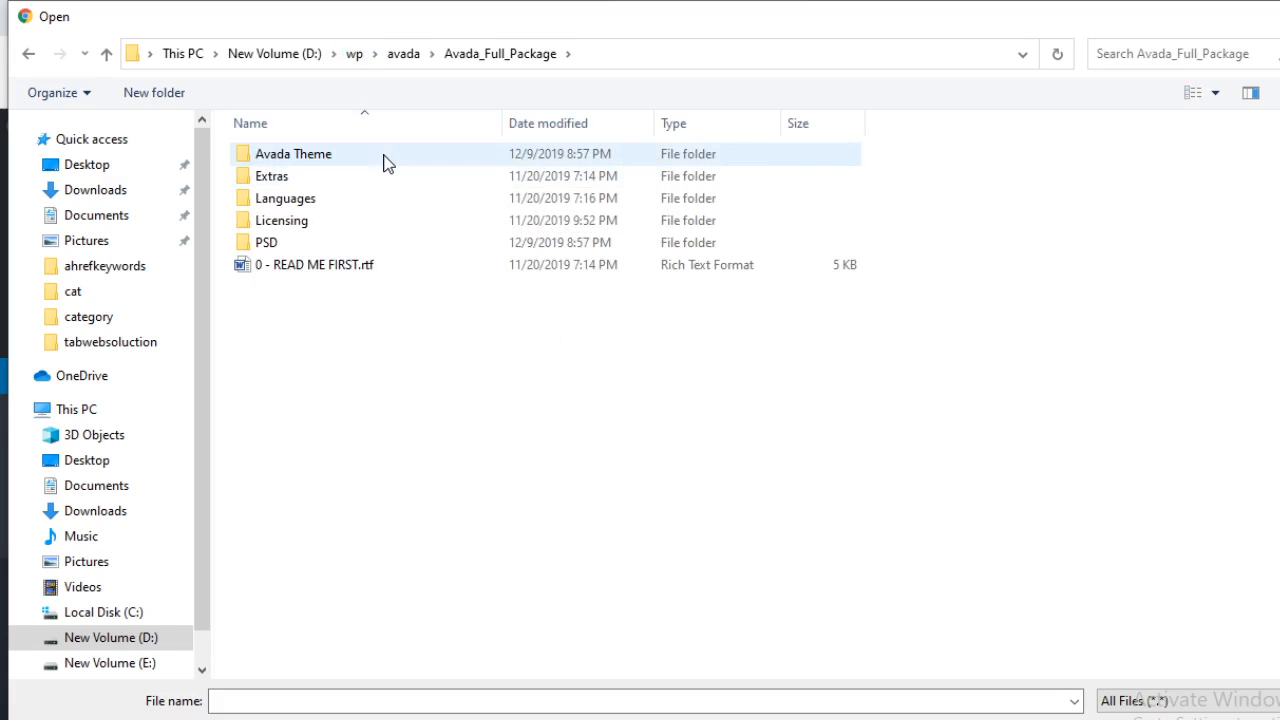
double_click(384, 158)
double_click(374, 198)
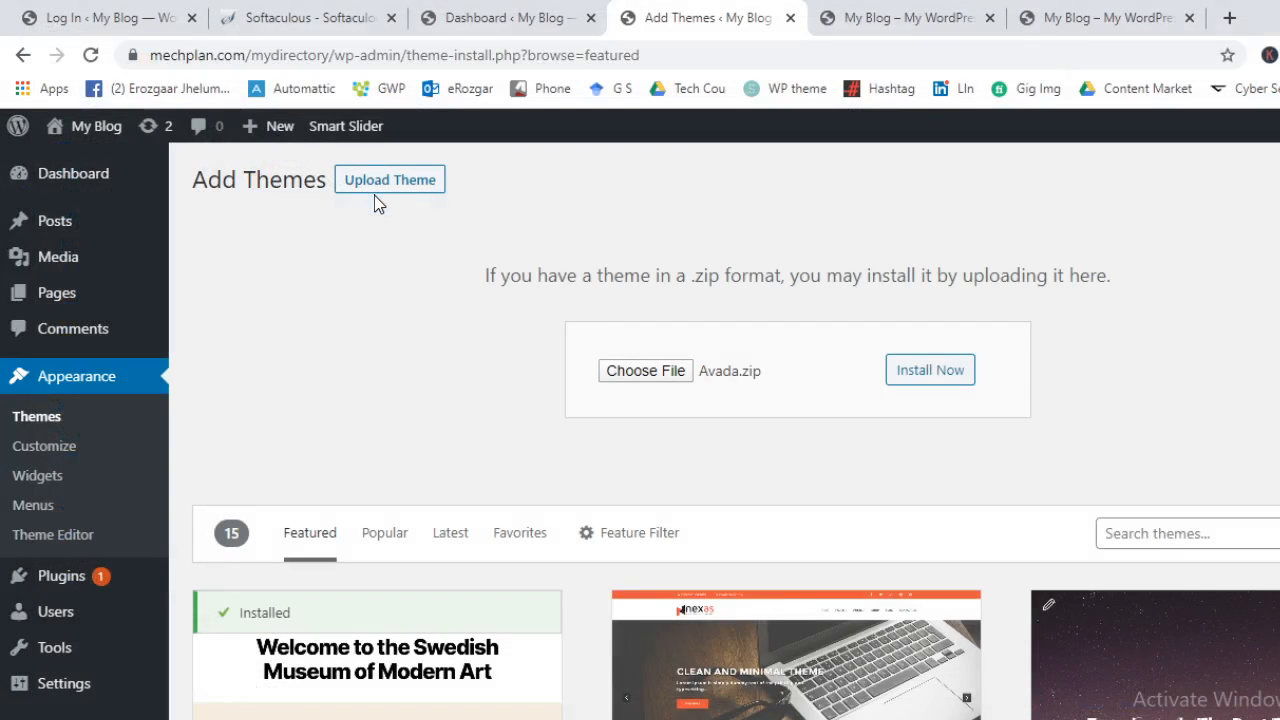
Run Install Now for Avada.zip, then move to the Dashboard tab while it uploads
left_click(948, 371)
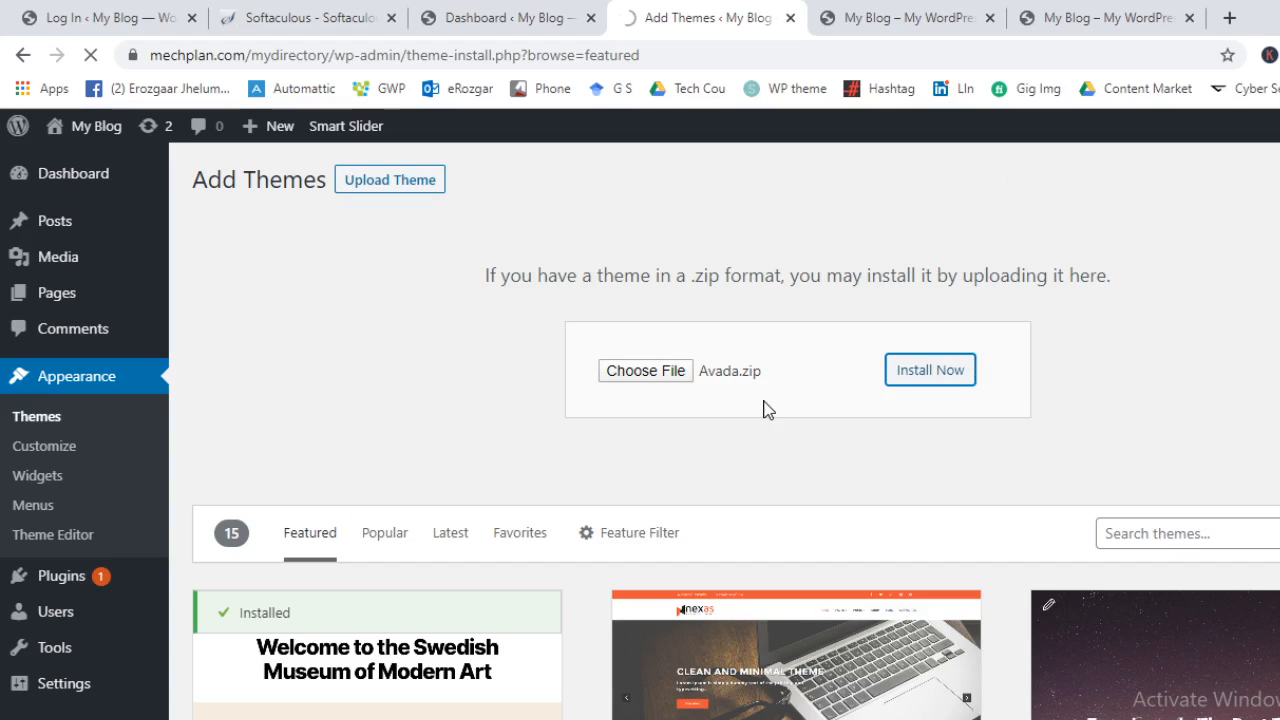
left_click(887, 17)
left_click(668, 15)
left_click(455, 8)
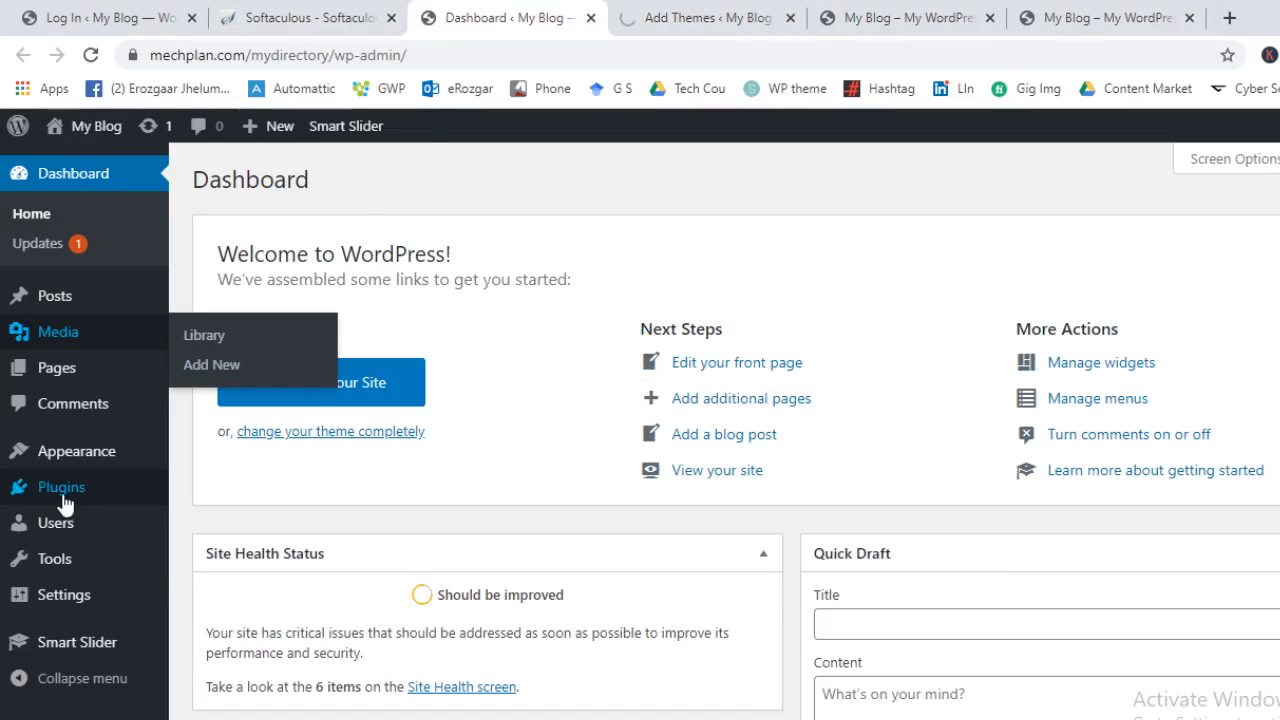
Open Appearance > Widgets in a new tab while the Avada.zip install keeps loading
mouse_move(55, 465)
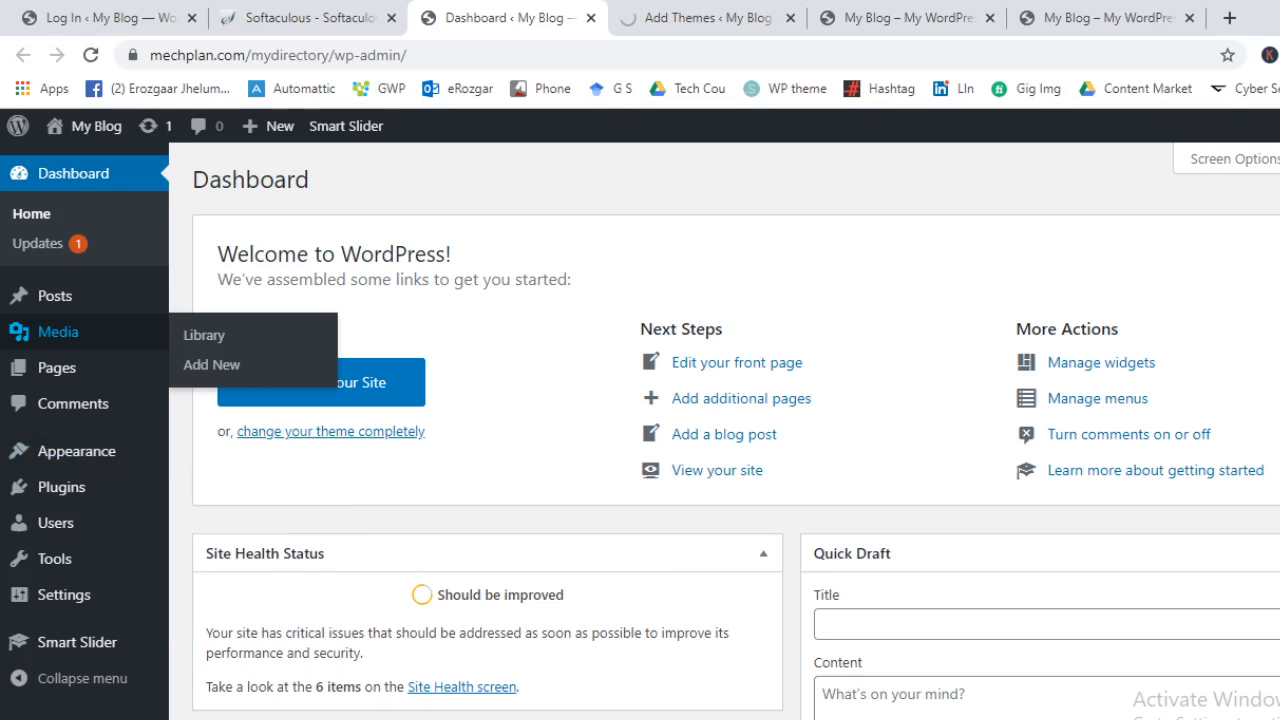
left_click(765, 17)
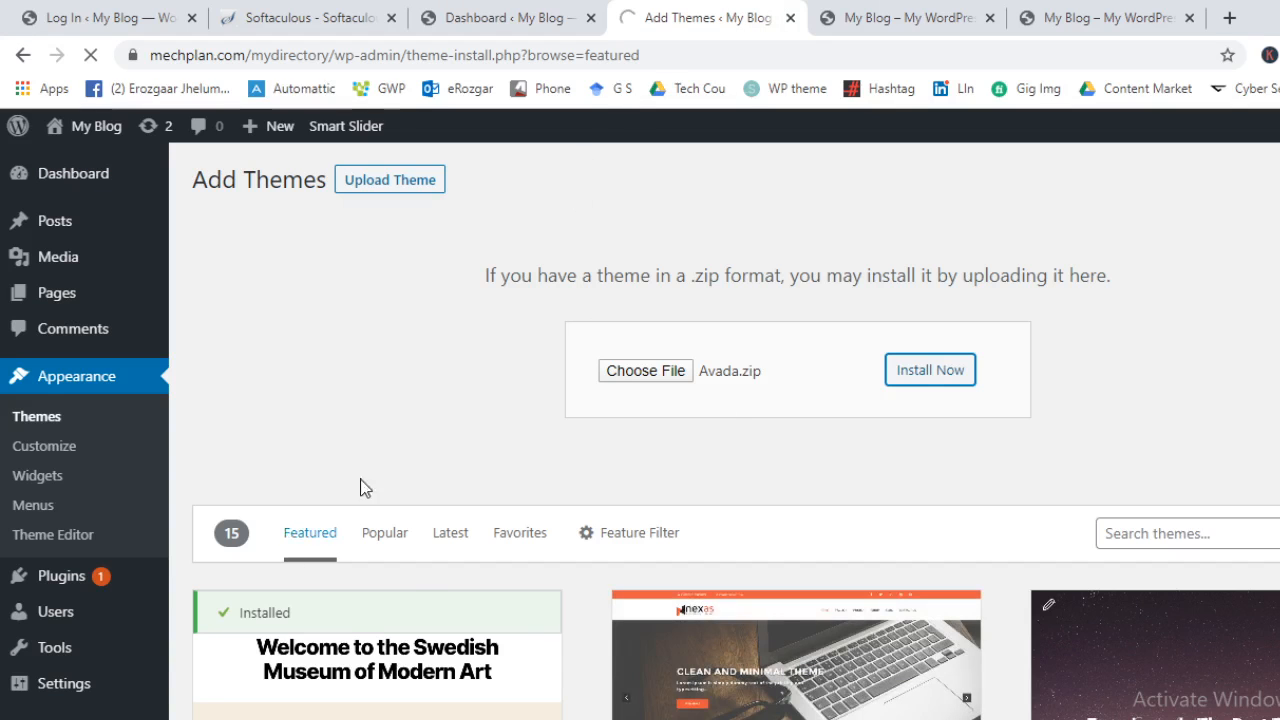
left_click(448, 32)
left_click(755, 12)
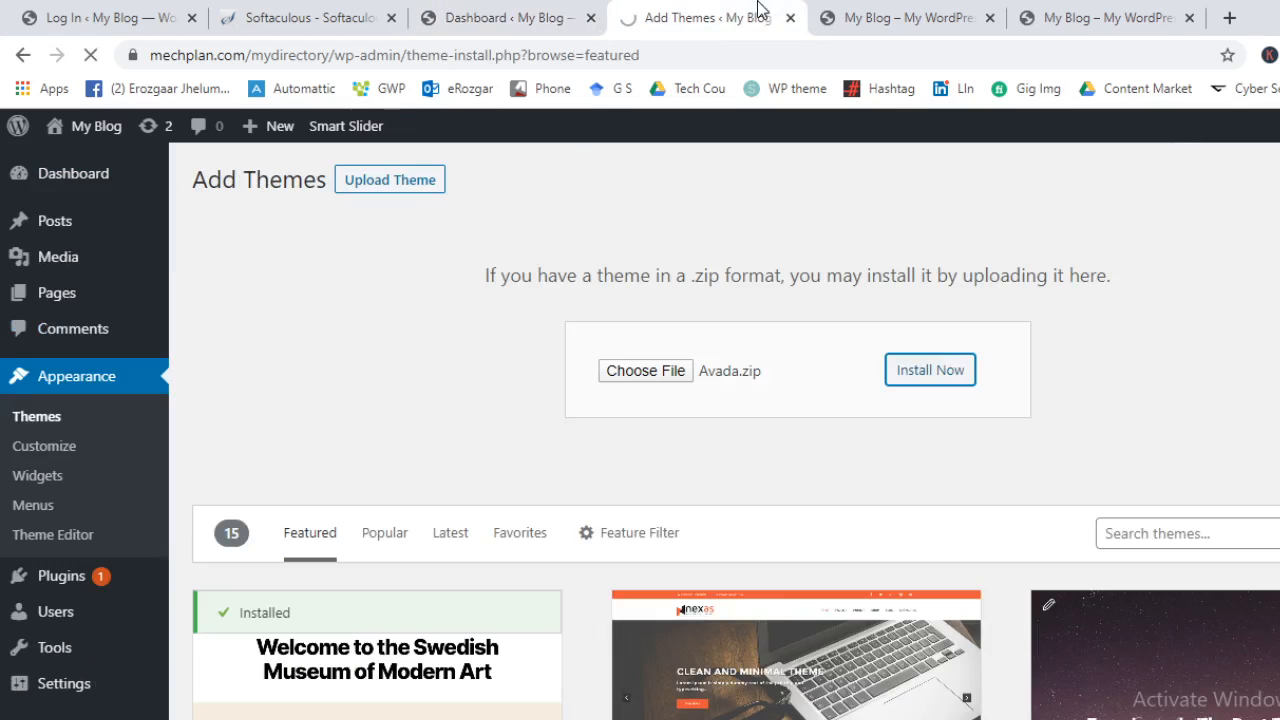
middle_click(49, 480)
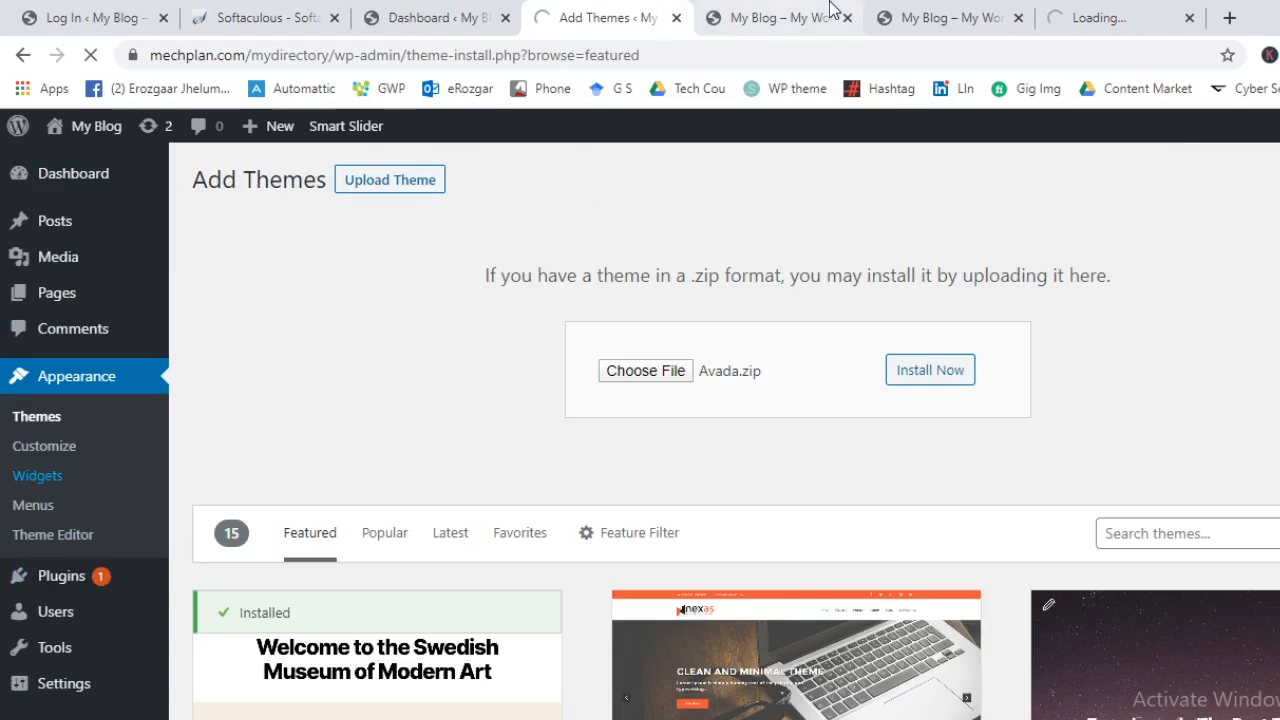
left_click(1135, 12)
left_click_drag(1135, 12, 846, 49)
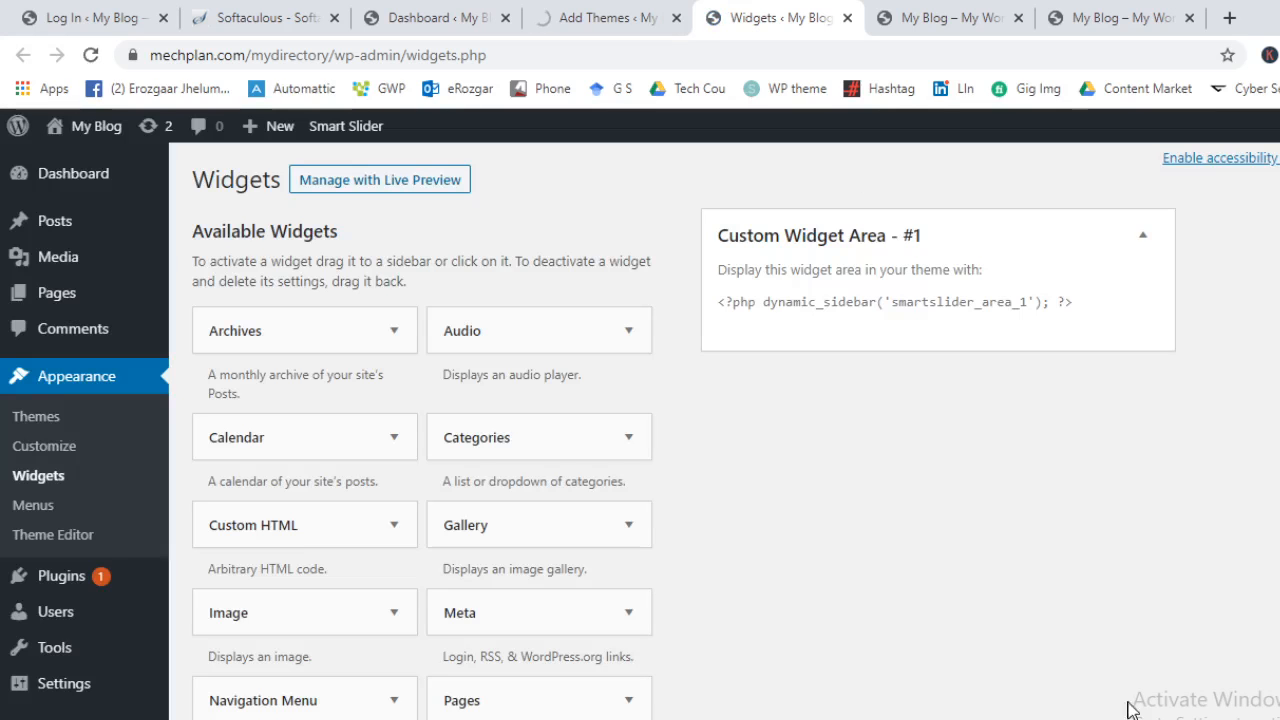
left_click(1076, 245)
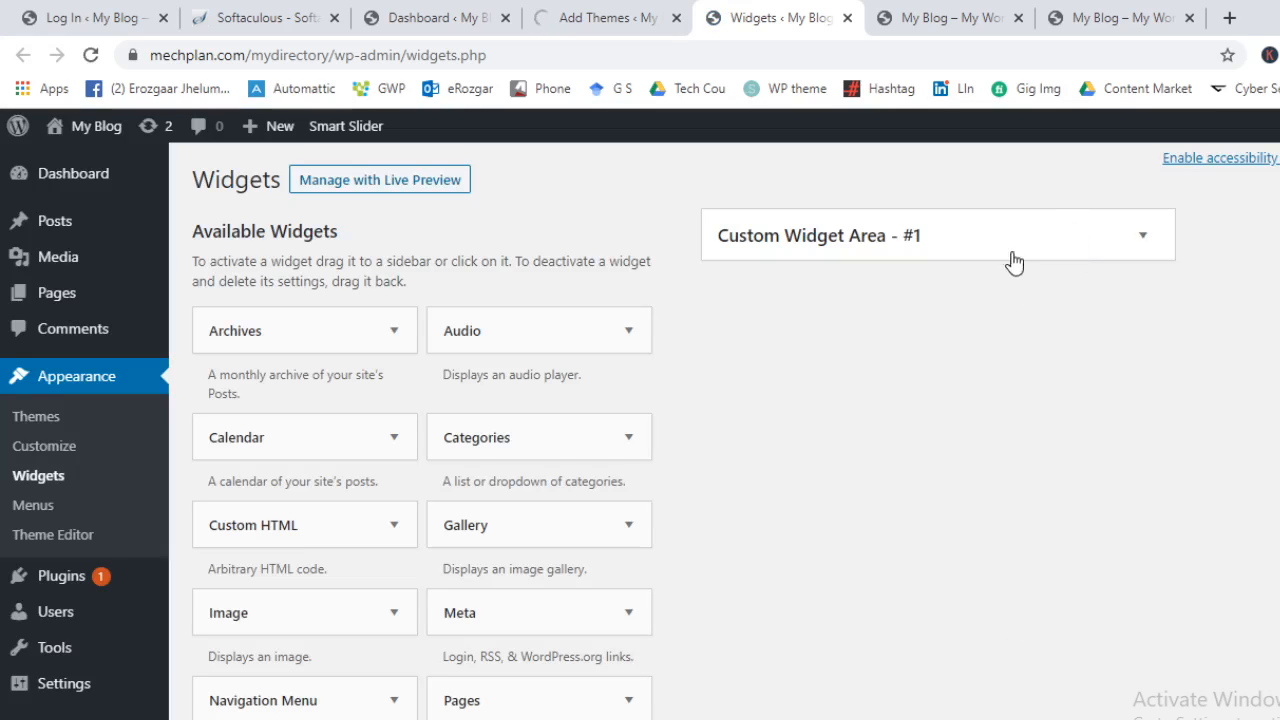
left_click(1002, 243)
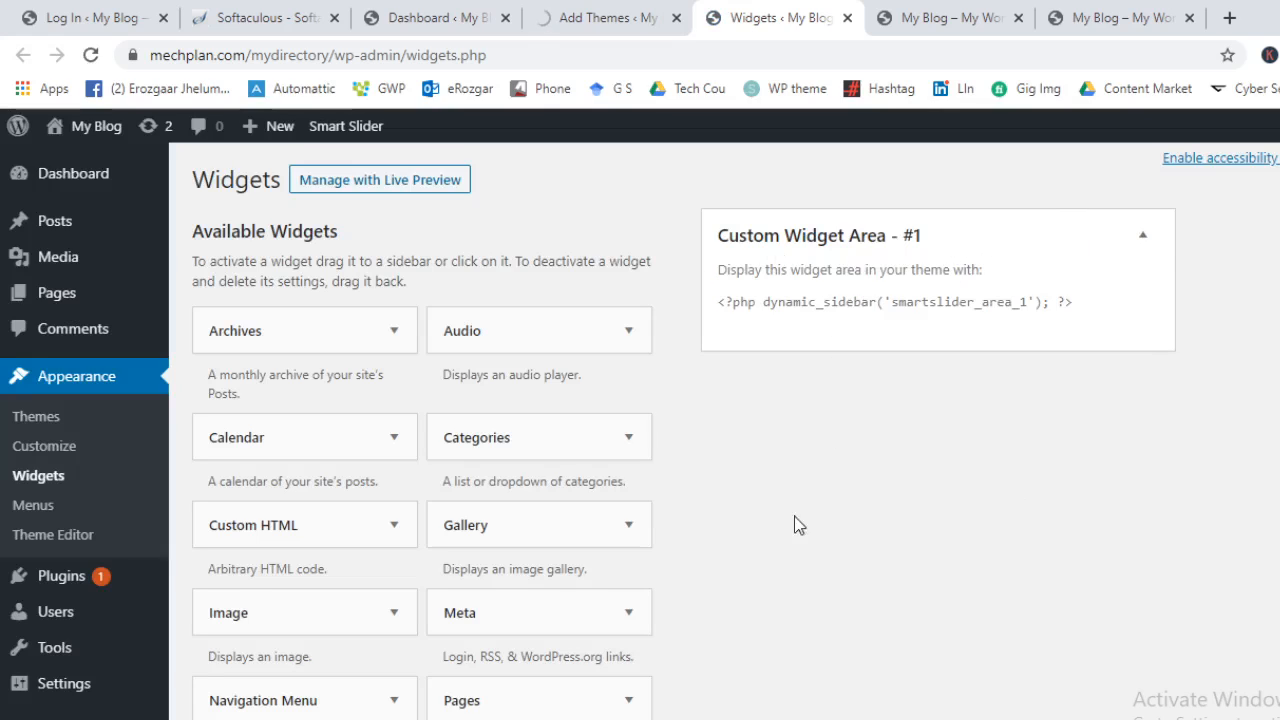
left_click(548, 14)
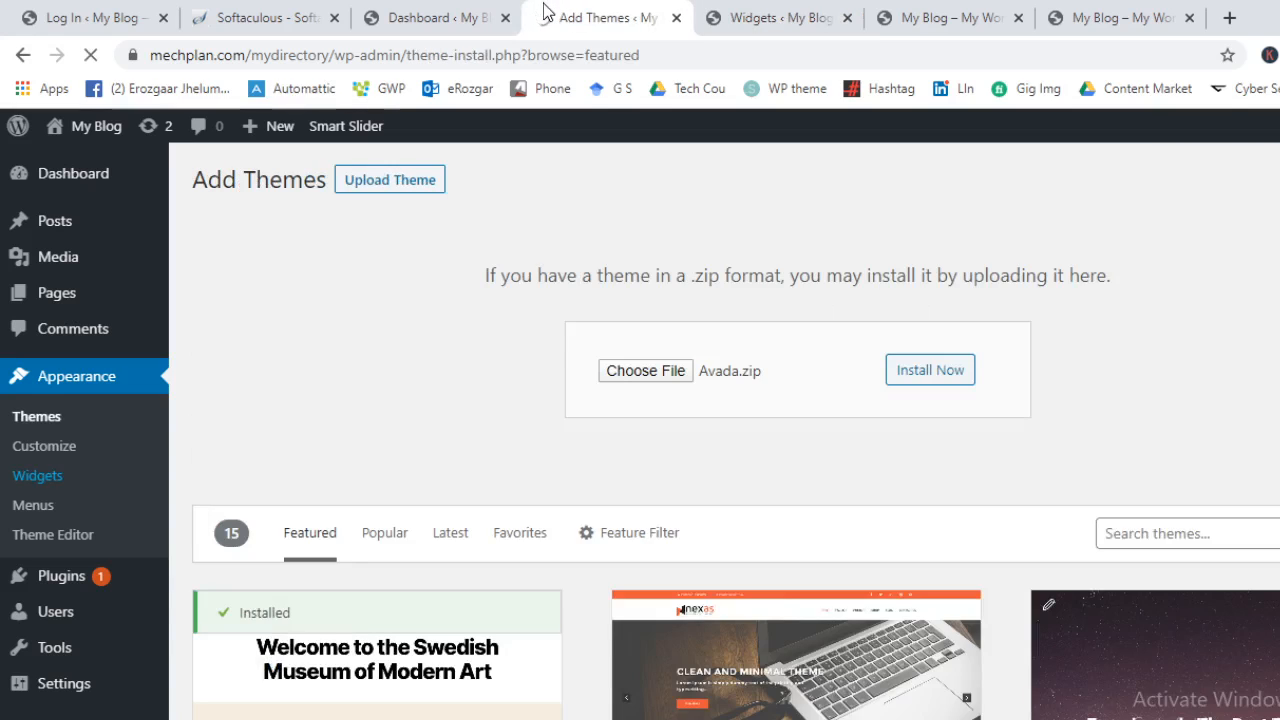
left_click(780, 17)
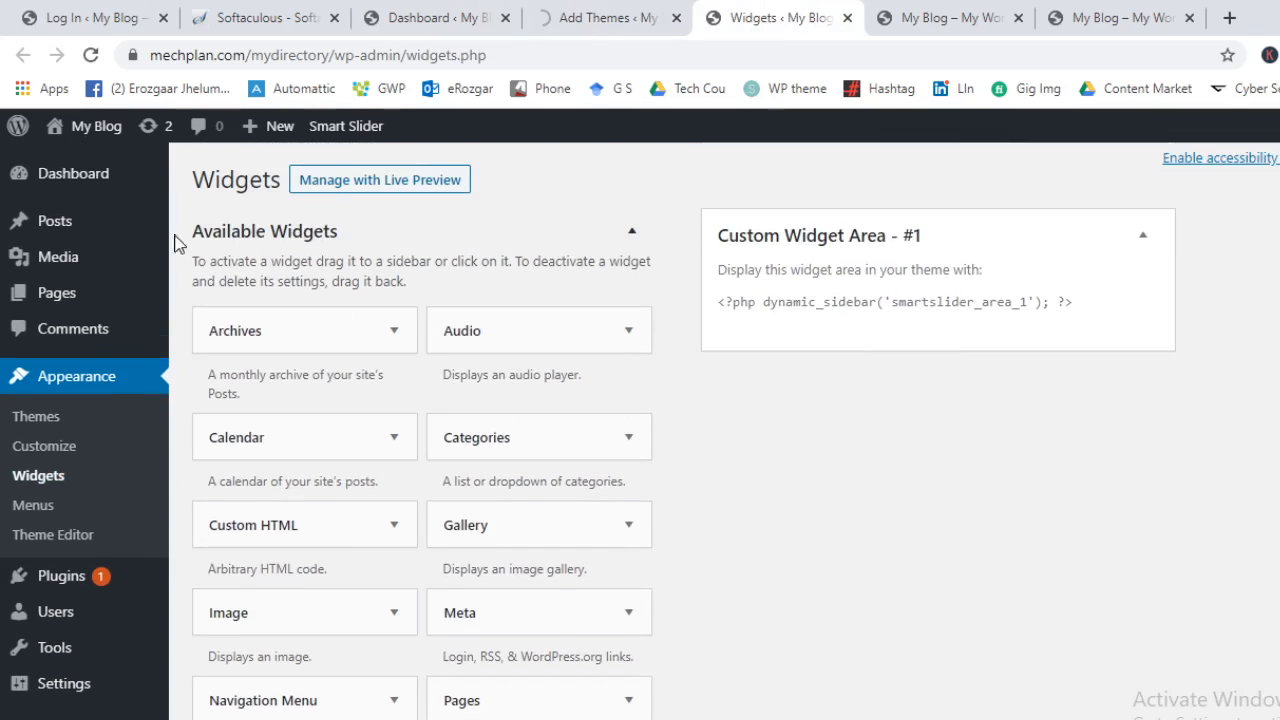
left_click(212, 231)
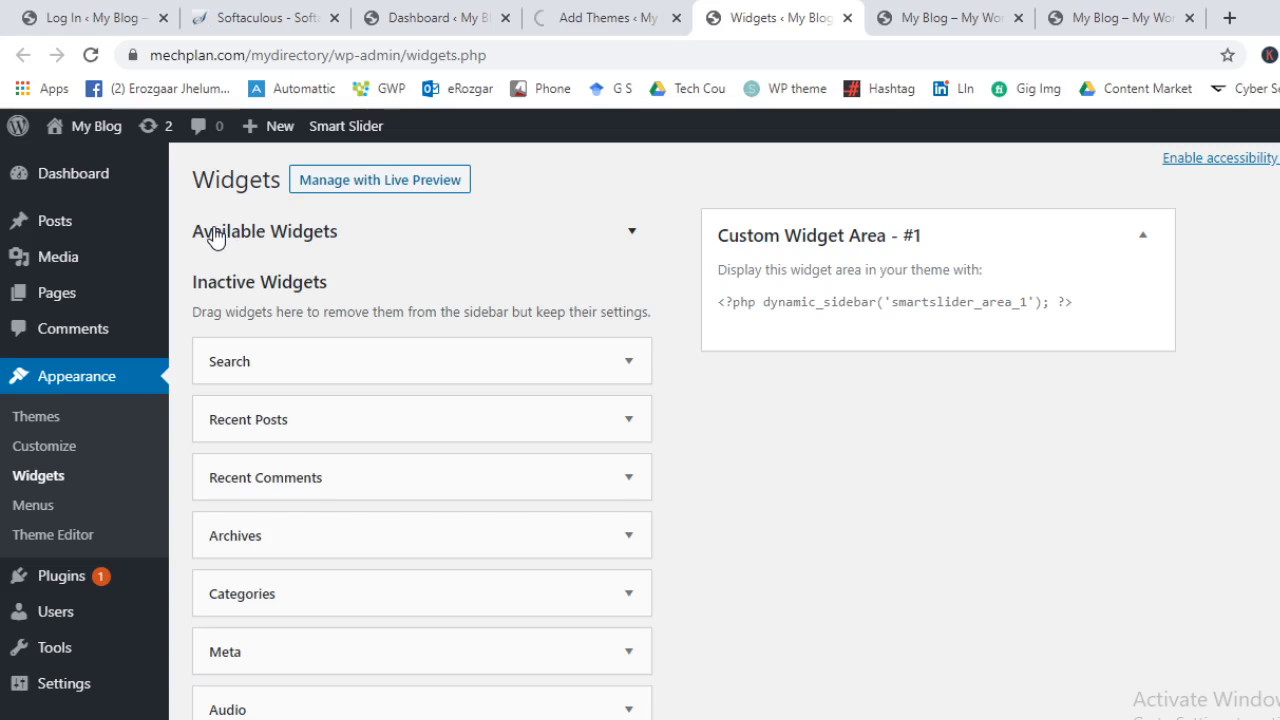
left_click(214, 233)
left_click(216, 237)
left_click(240, 233)
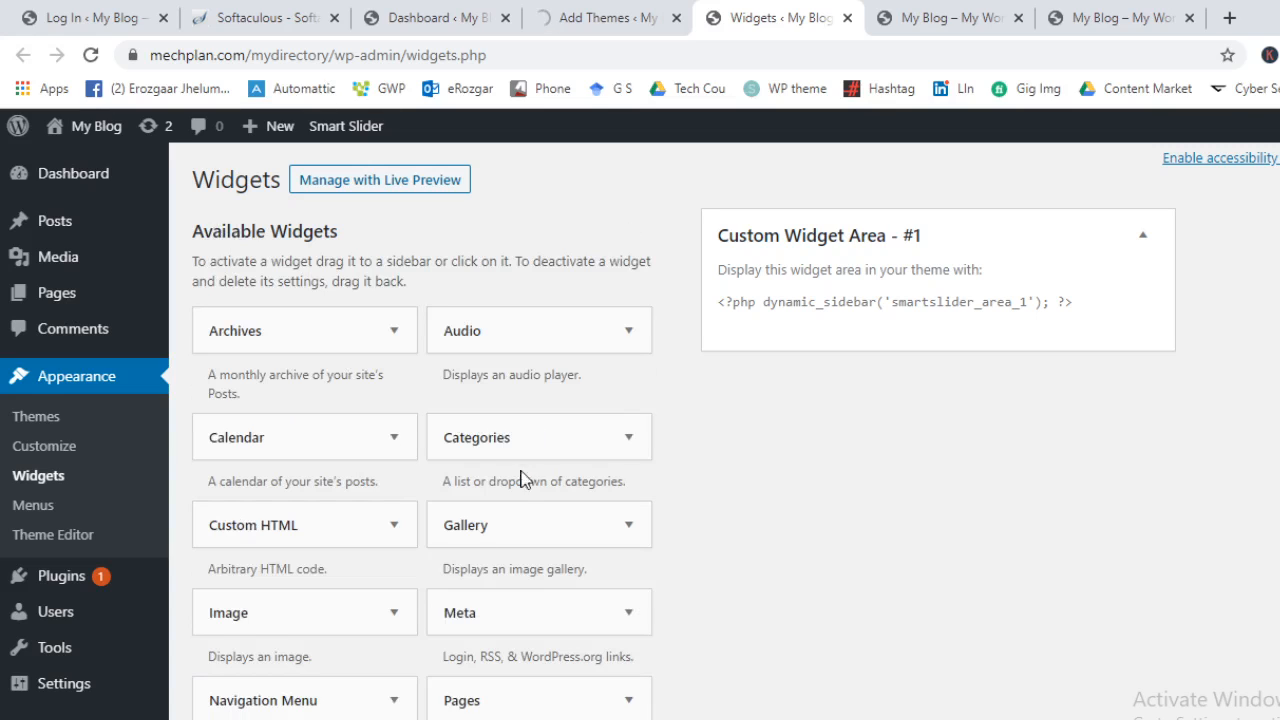
scroll(325, 550, "down", 2)
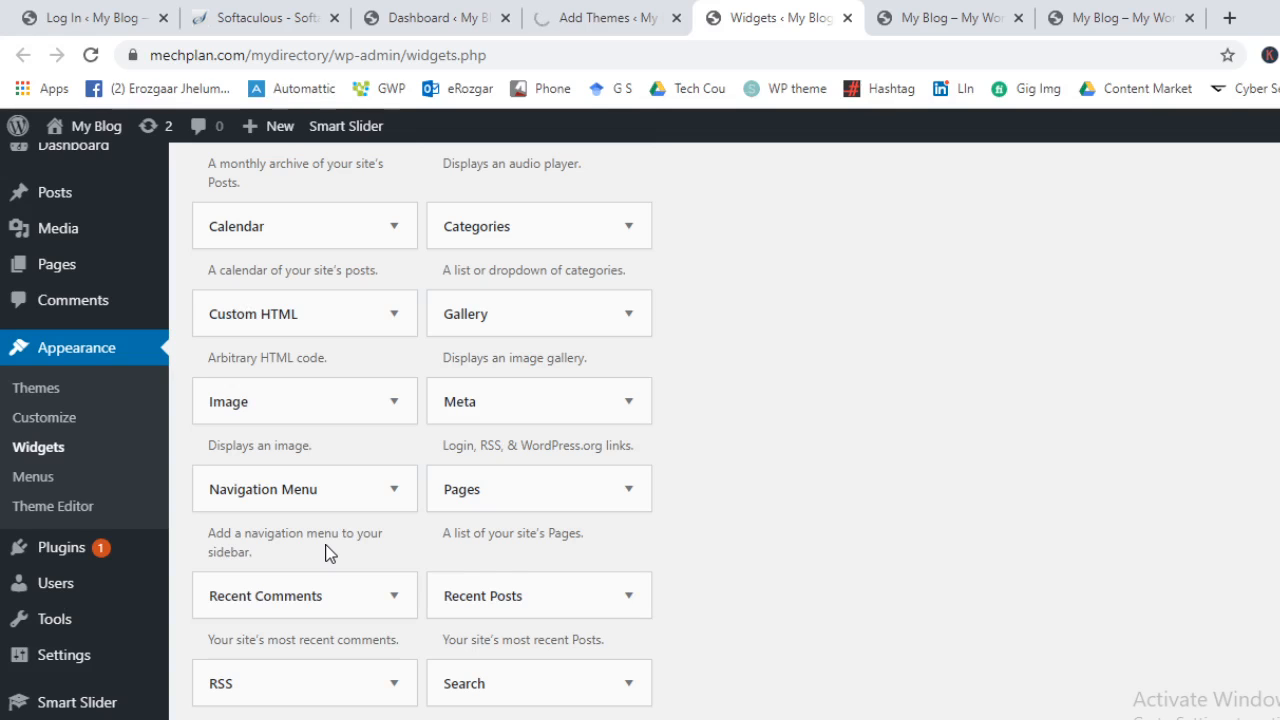
scroll(299, 536, "down", 4)
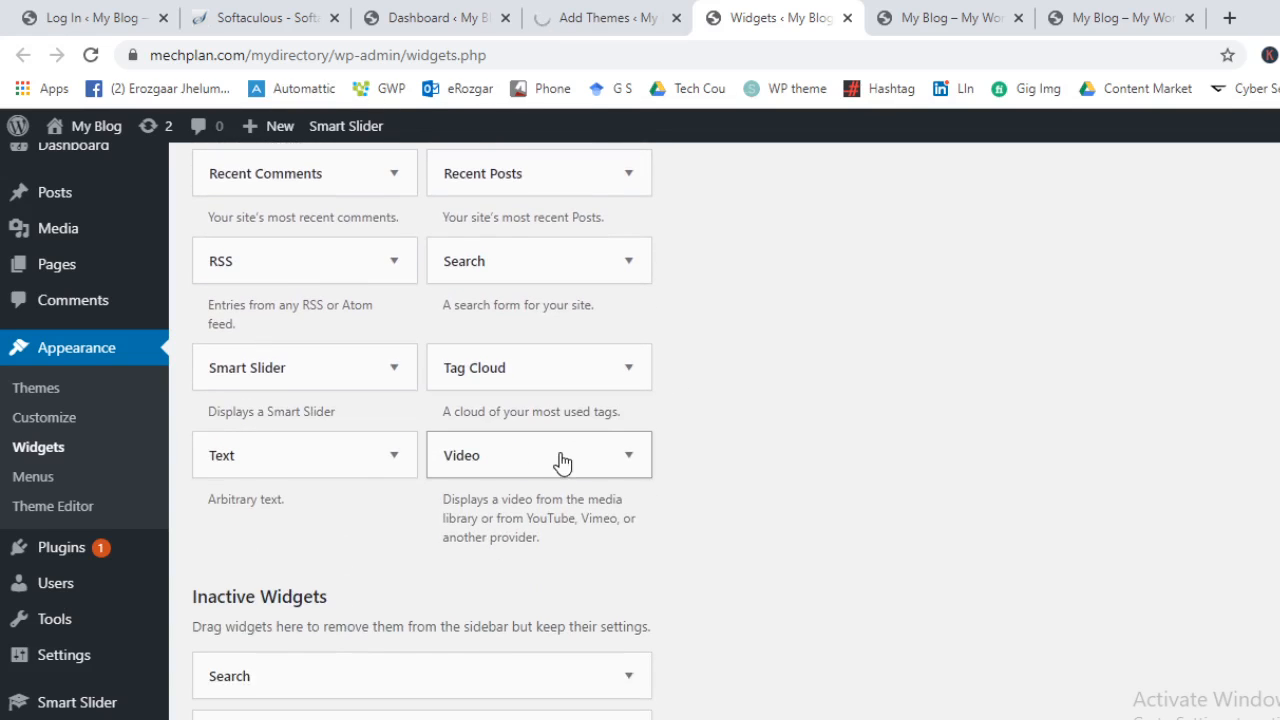
scroll(550, 600, "down", 2)
scroll(549, 622, "down", 3)
scroll(523, 709, "up", 12)
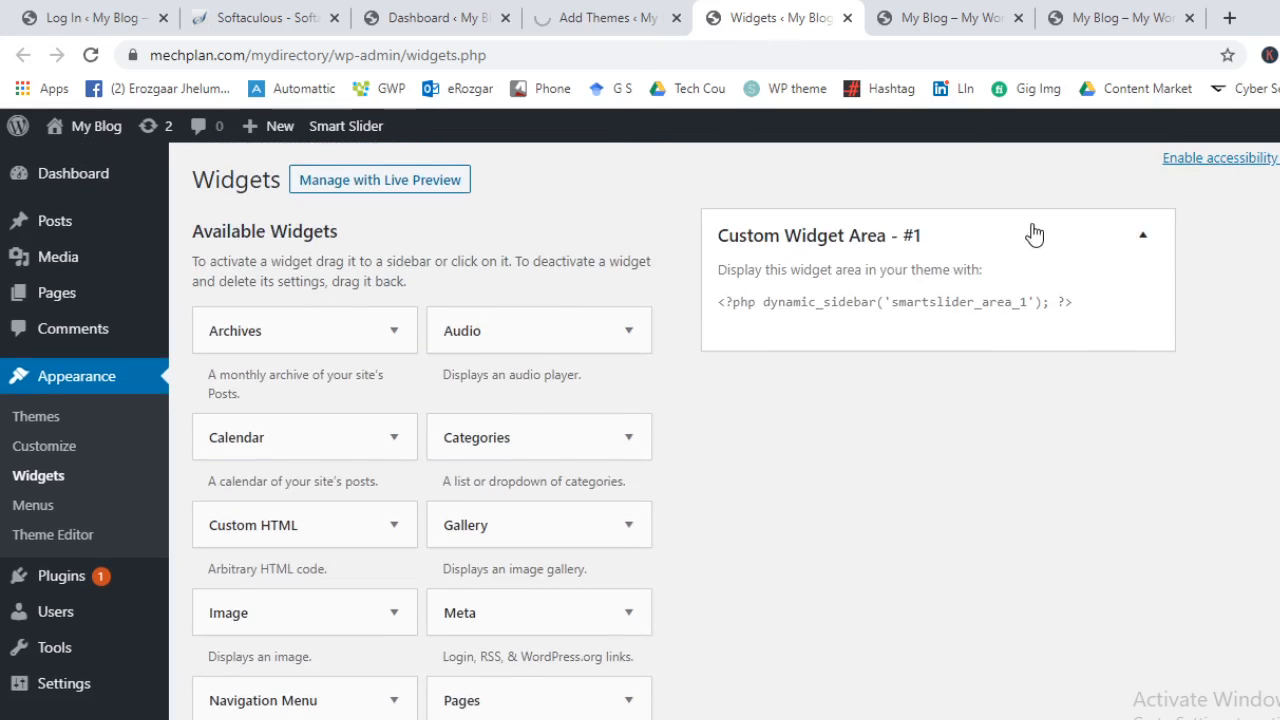
left_click(546, 345)
left_click(572, 478)
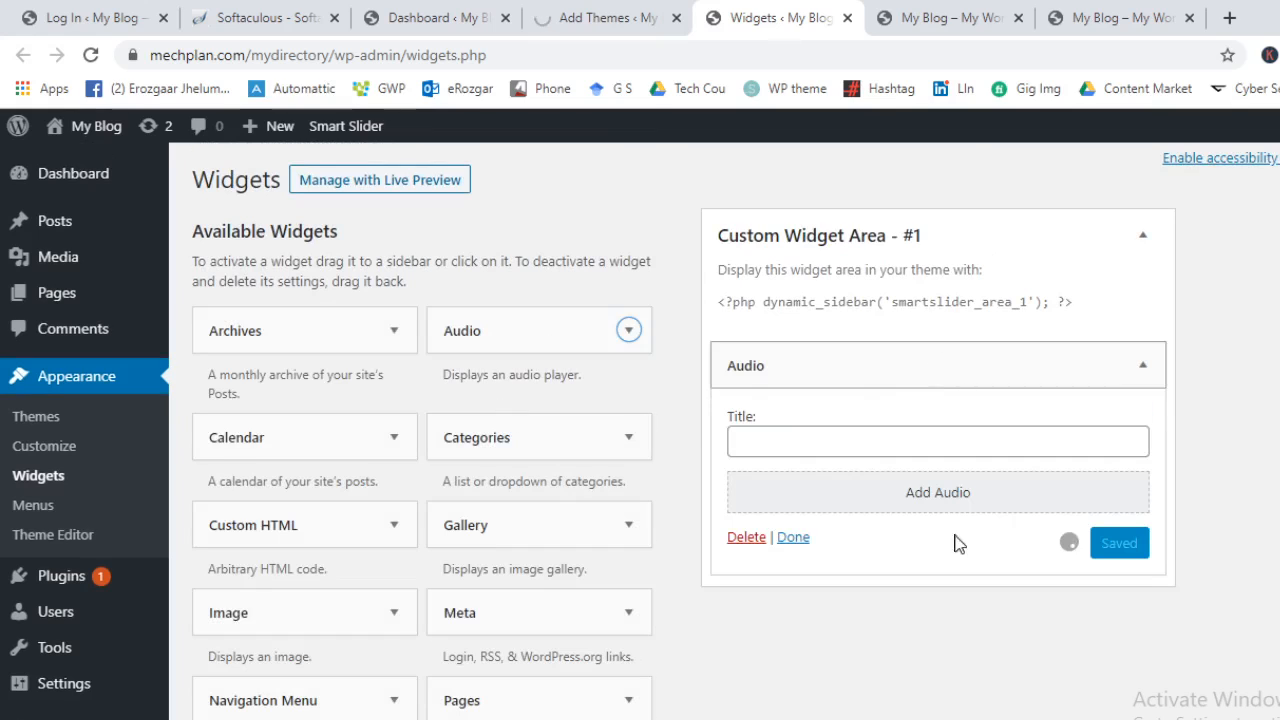
left_click(1143, 236)
left_click(616, 12)
left_click(757, 14)
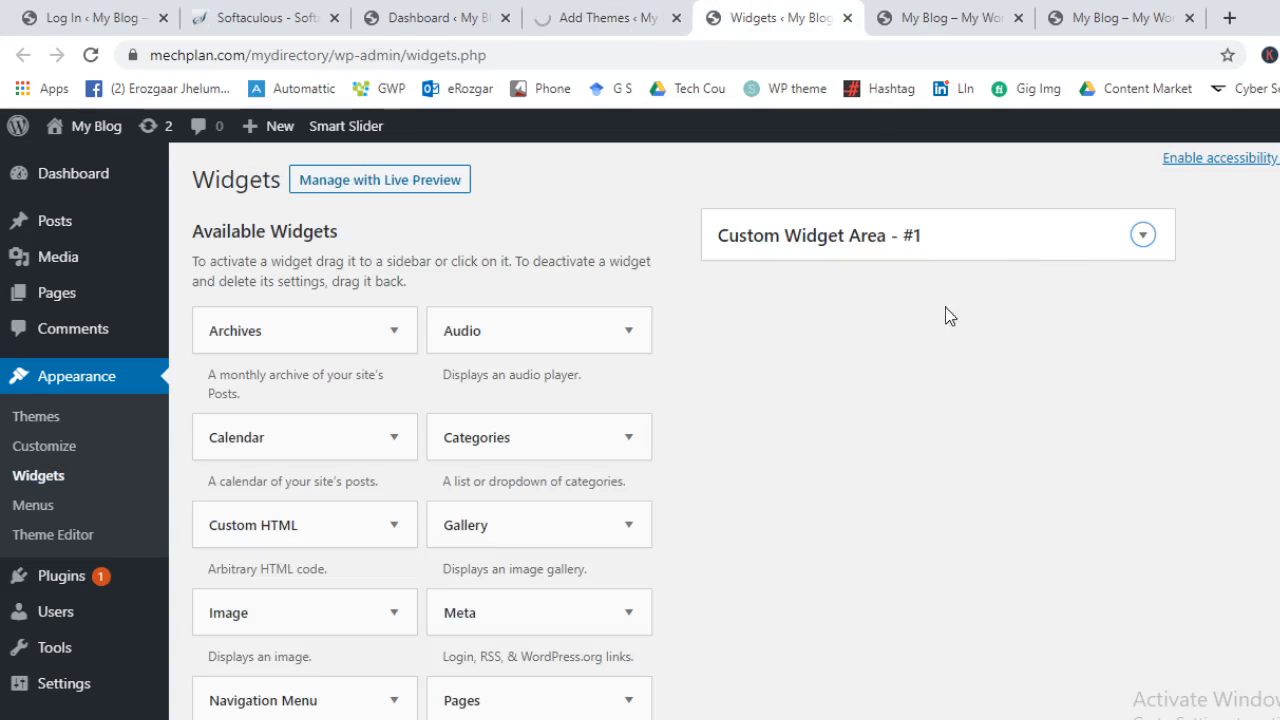
left_click(1055, 257)
left_click(740, 540)
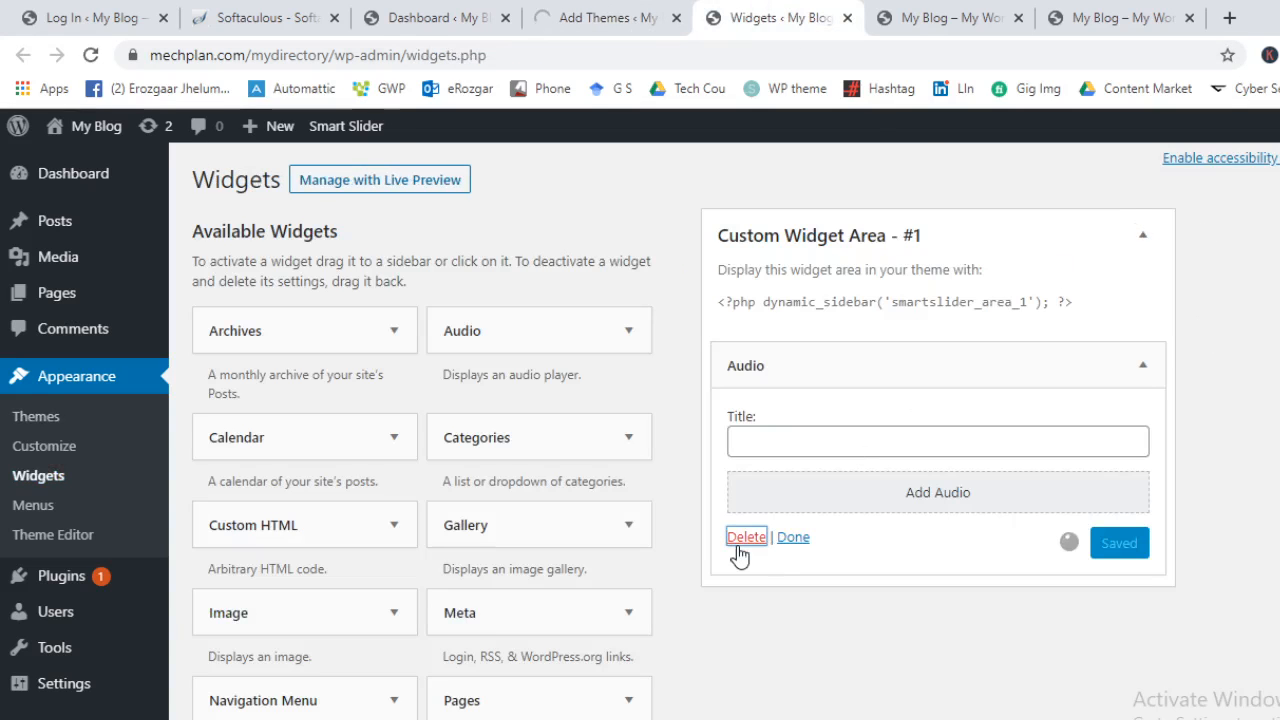
left_click(660, 12)
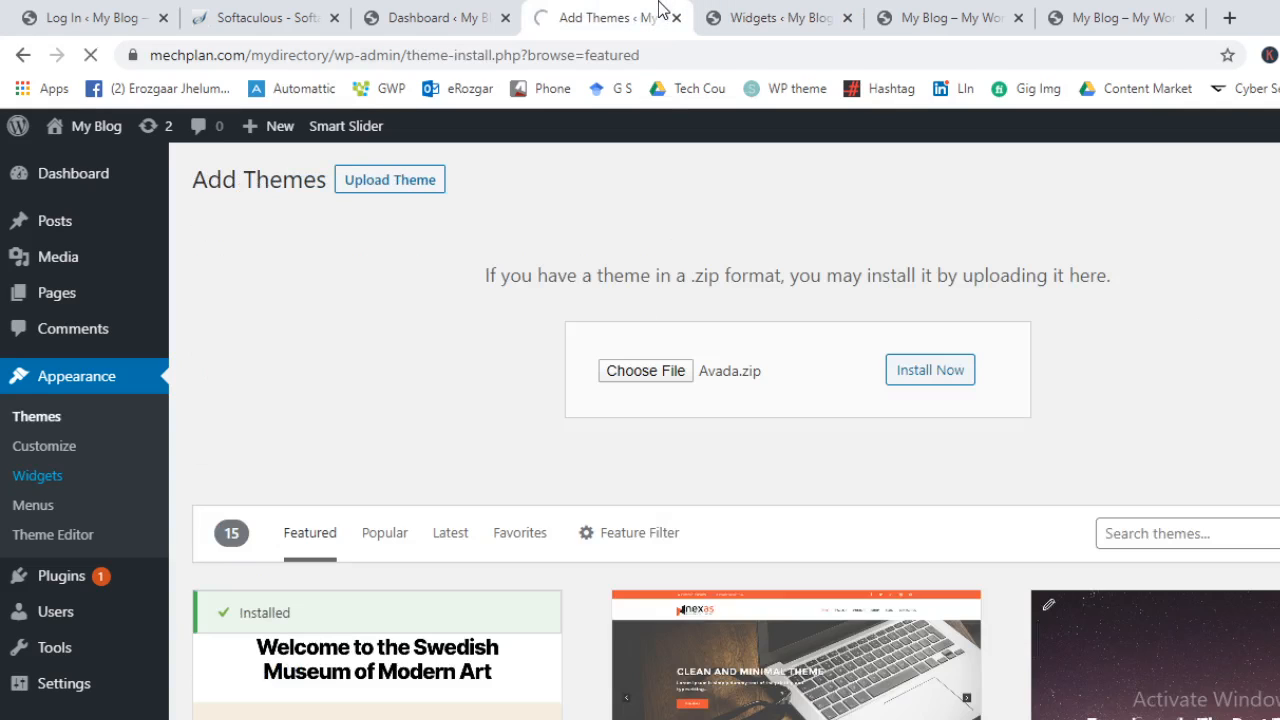
left_click(760, 10)
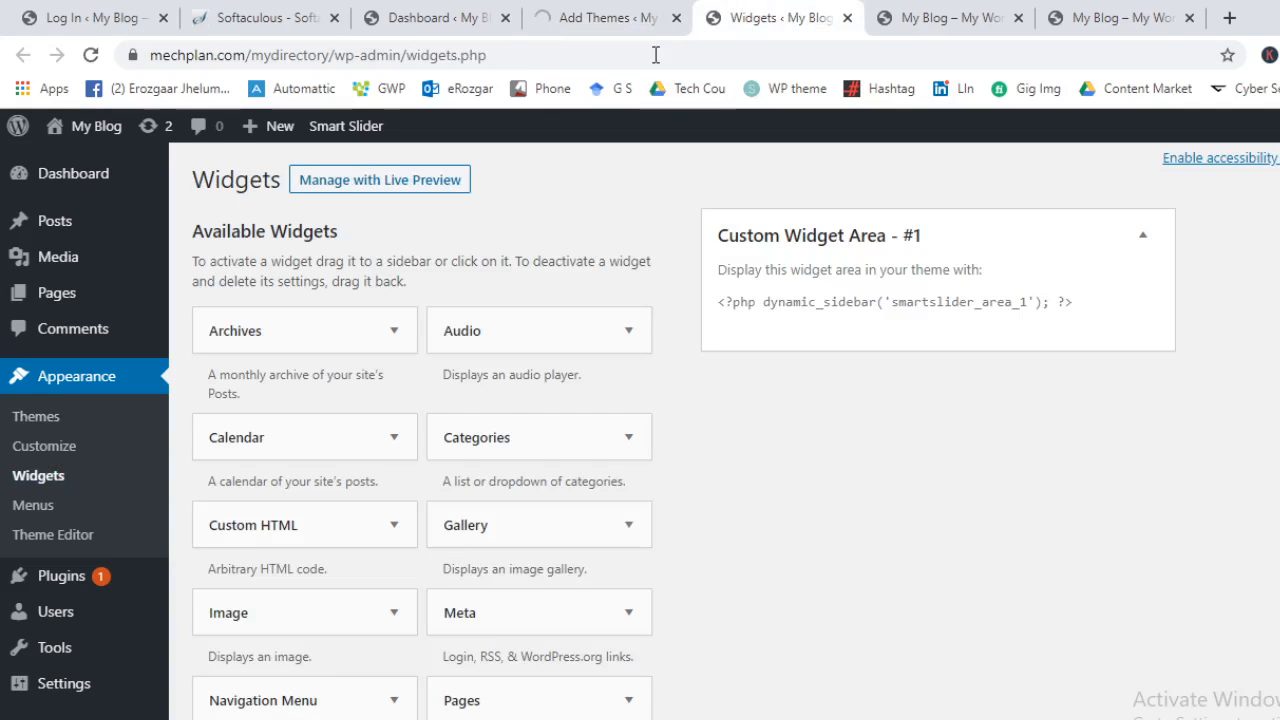
Open Appearance > Menus in a new tab, placed before the Widgets tab
middle_click(24, 515)
left_click_drag(785, 18, 624, 16)
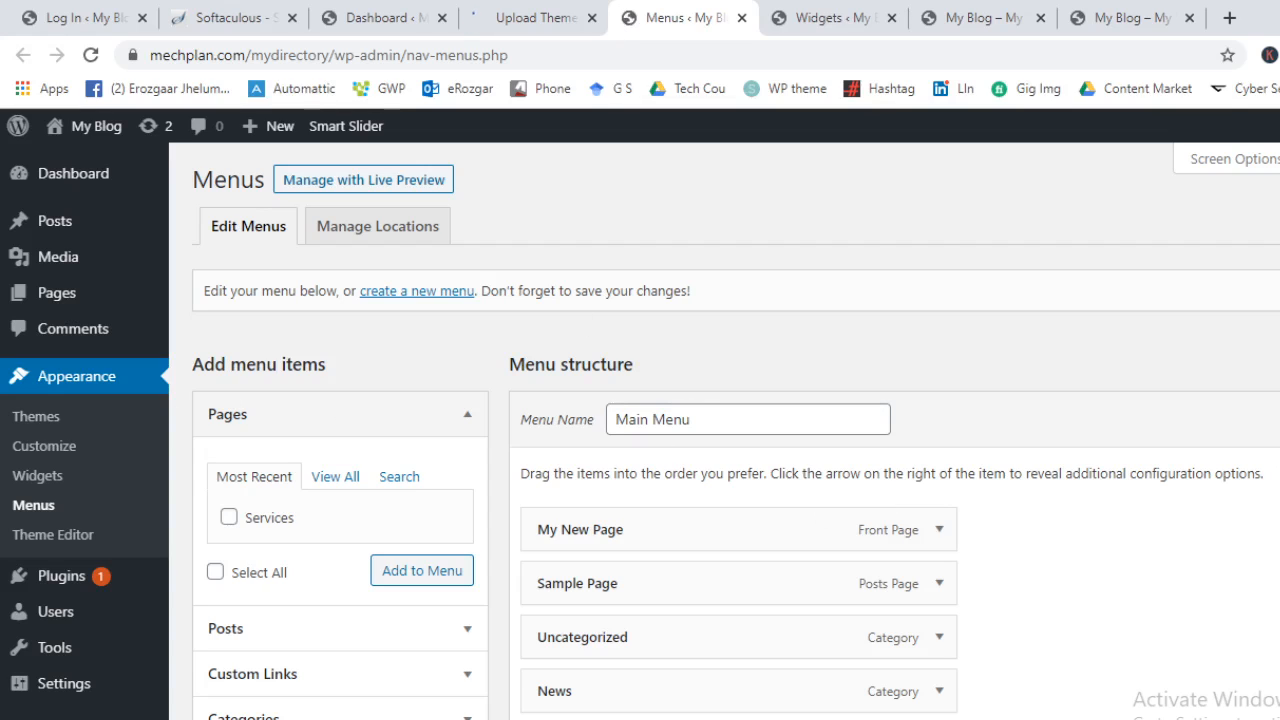
scroll(535, 420, "down", 3)
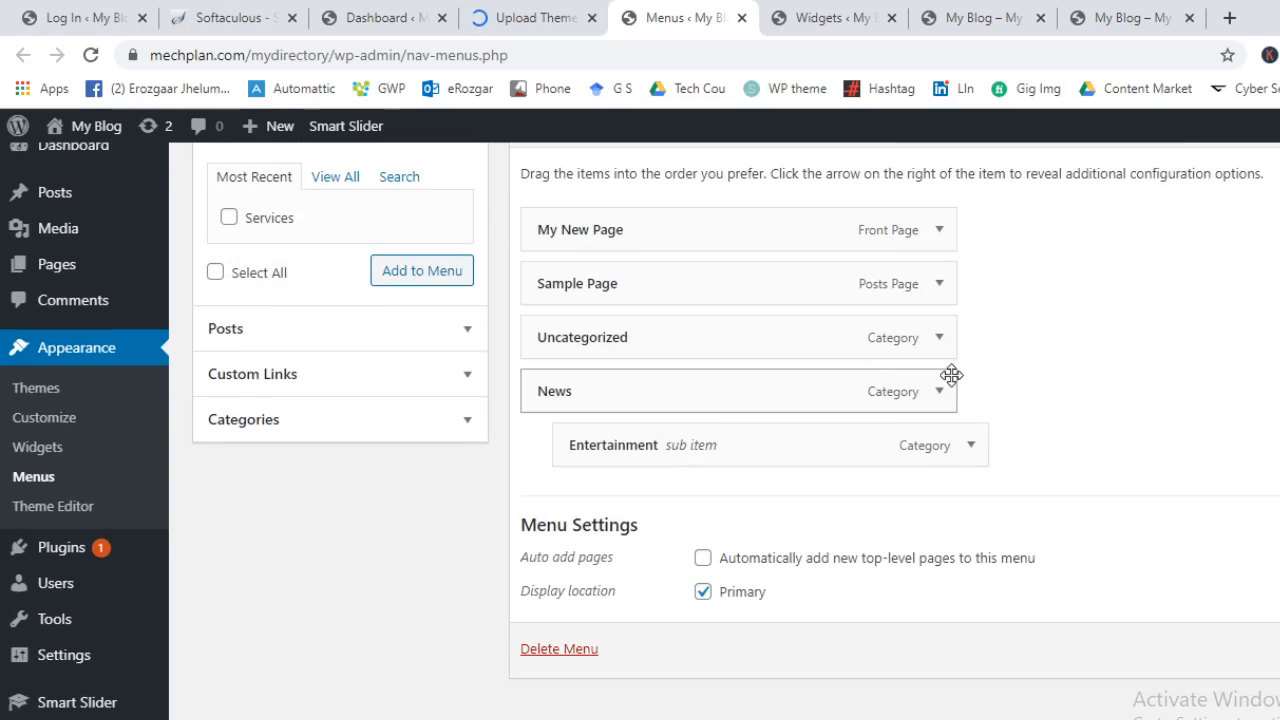
scroll(964, 599, "up", 3)
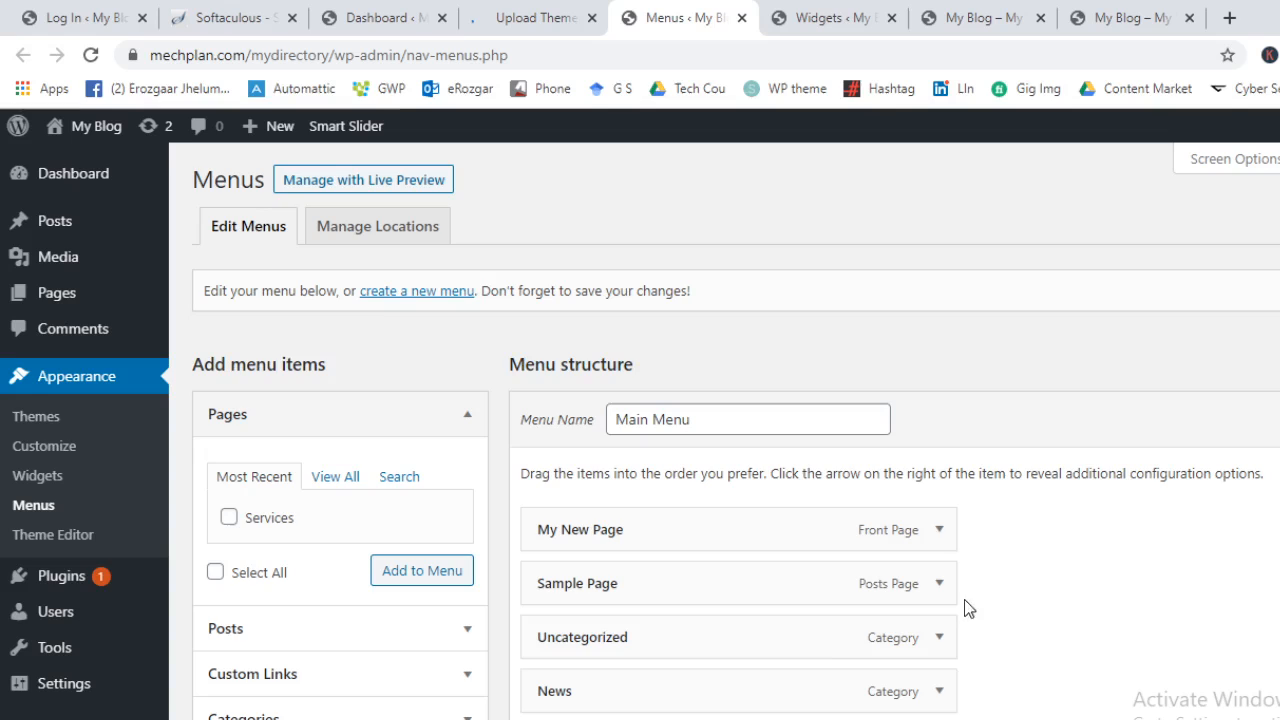
scroll(550, 665, "down", 3)
scroll(567, 651, "up", 1)
scroll(567, 651, "up", 3)
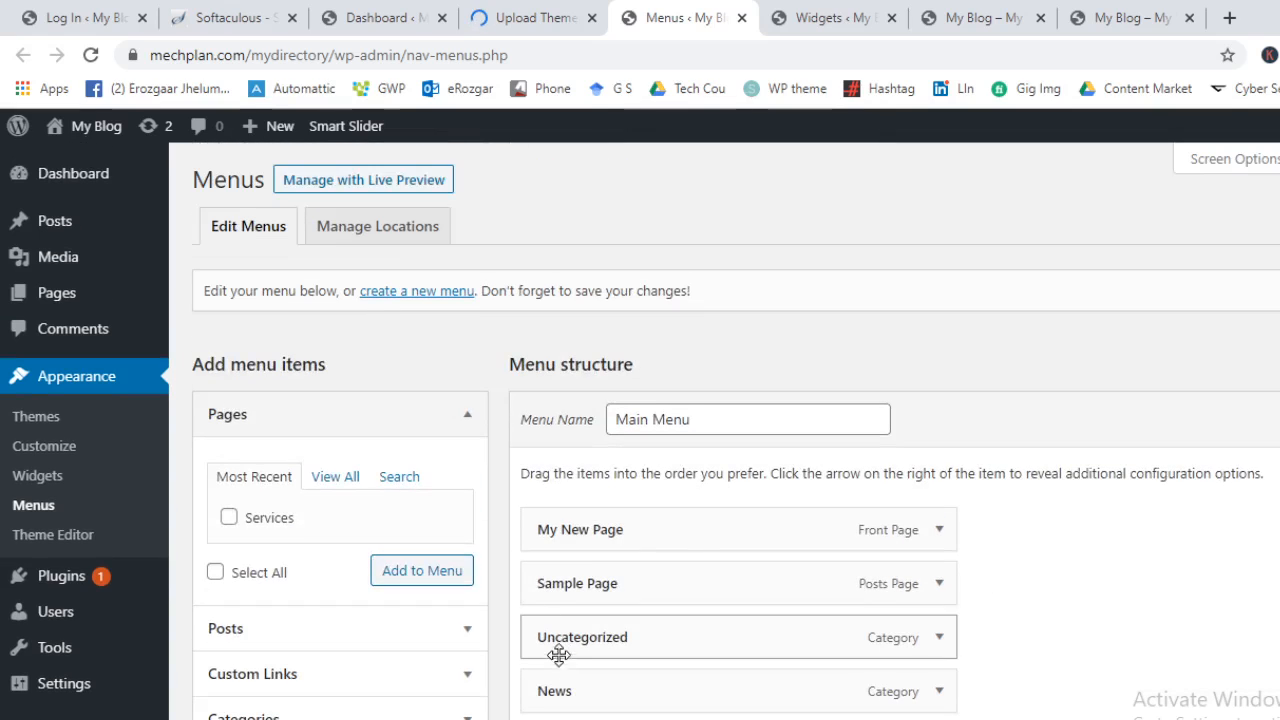
Check which menus can fill the Primary location under Manage Locations, changing nothing
left_click(373, 230)
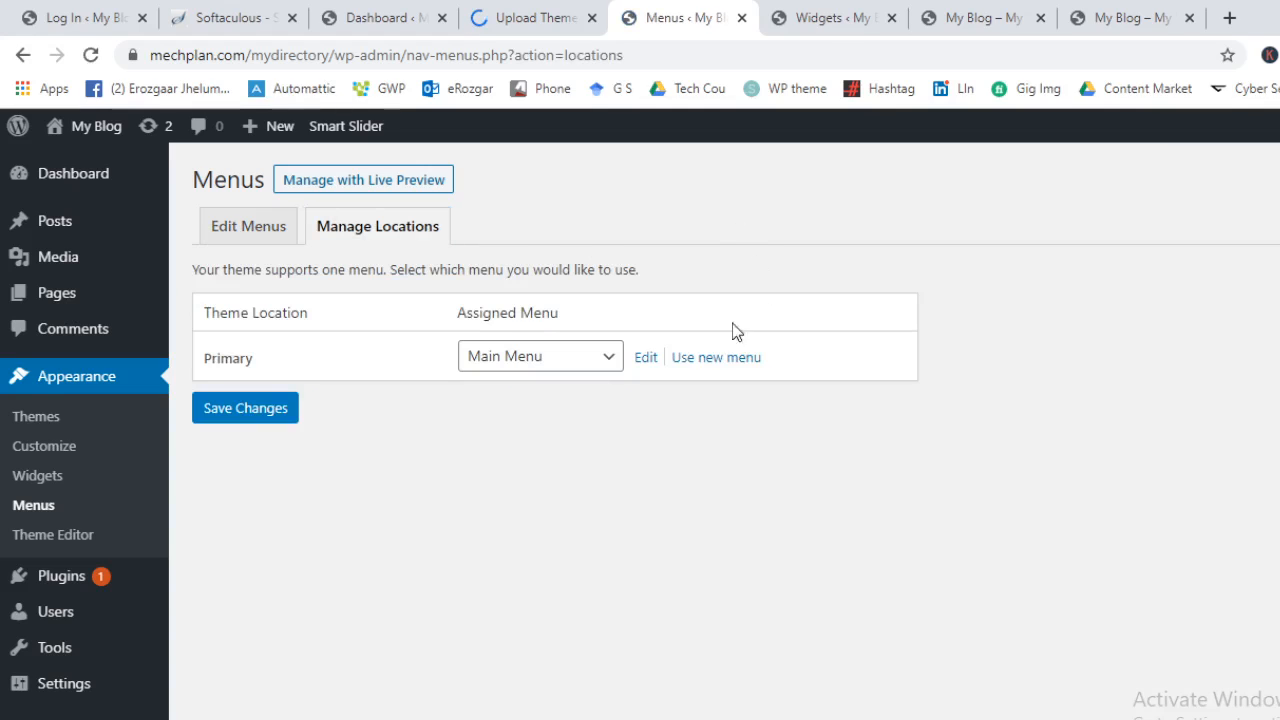
left_click(538, 362)
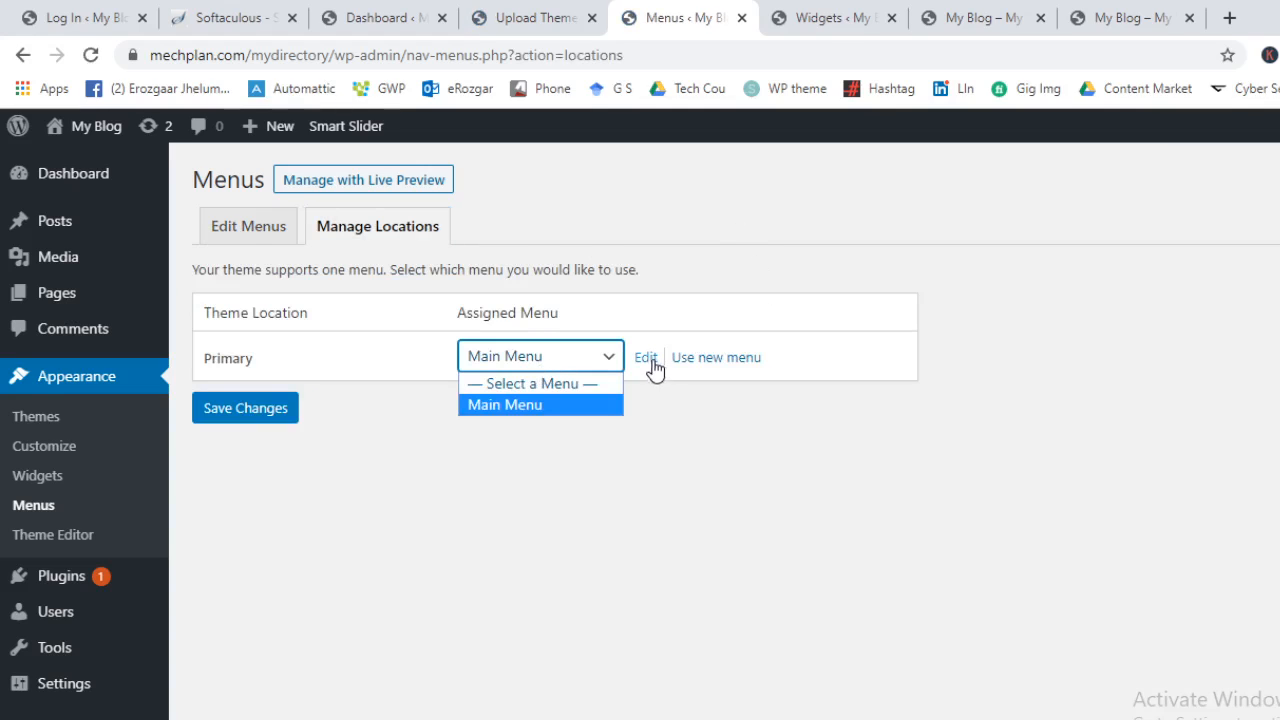
left_click(252, 238)
left_click(252, 238)
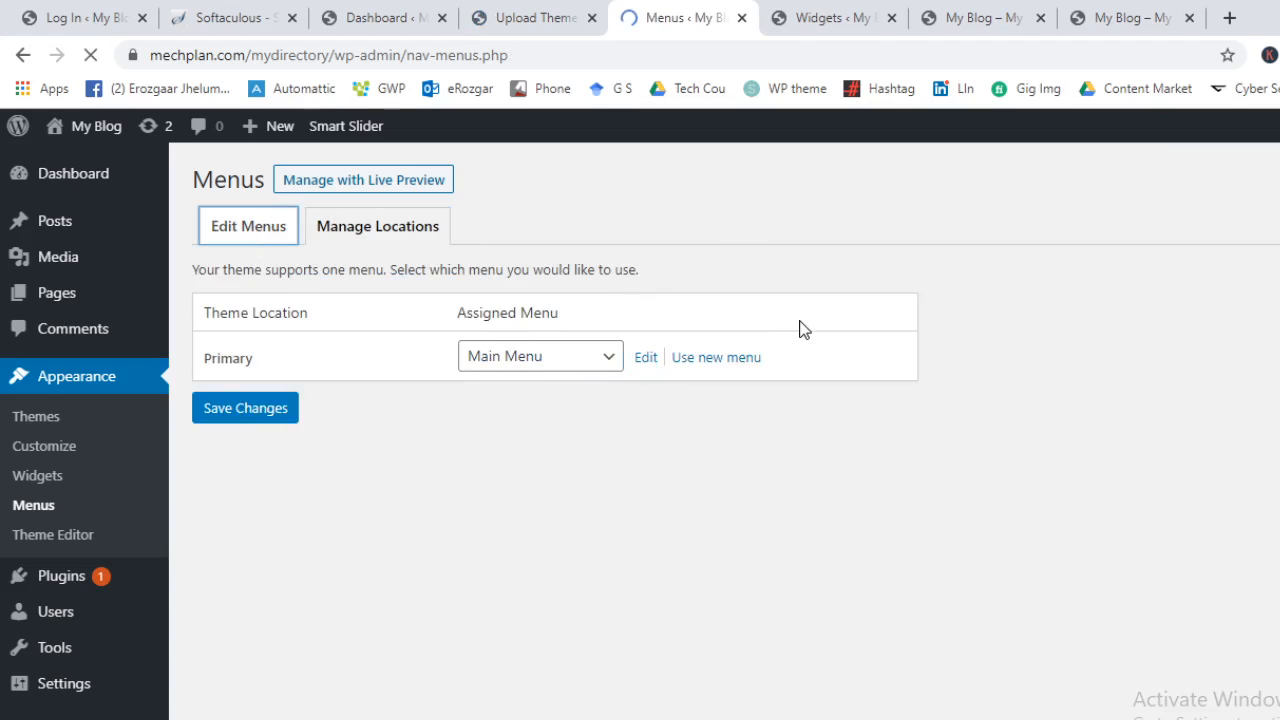
scroll(803, 391, "down", 2)
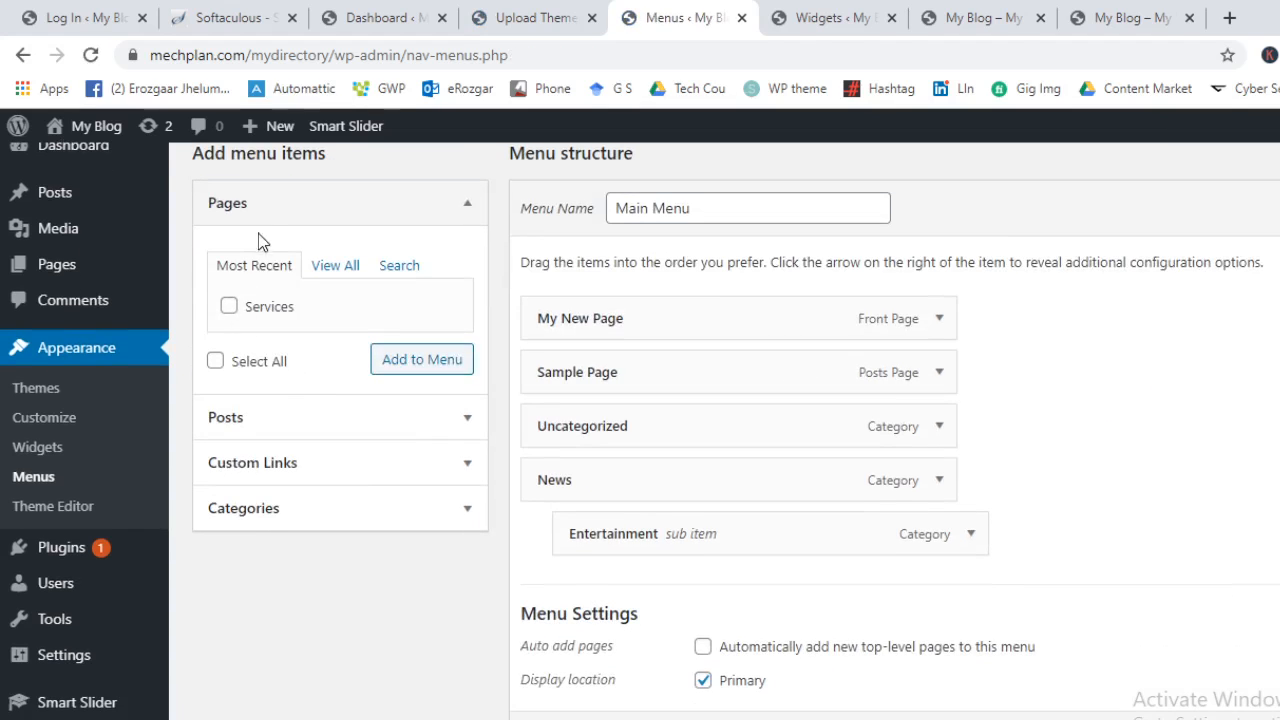
Add the Services page to Main Menu as a sub-item under Sample Page
left_click(362, 208)
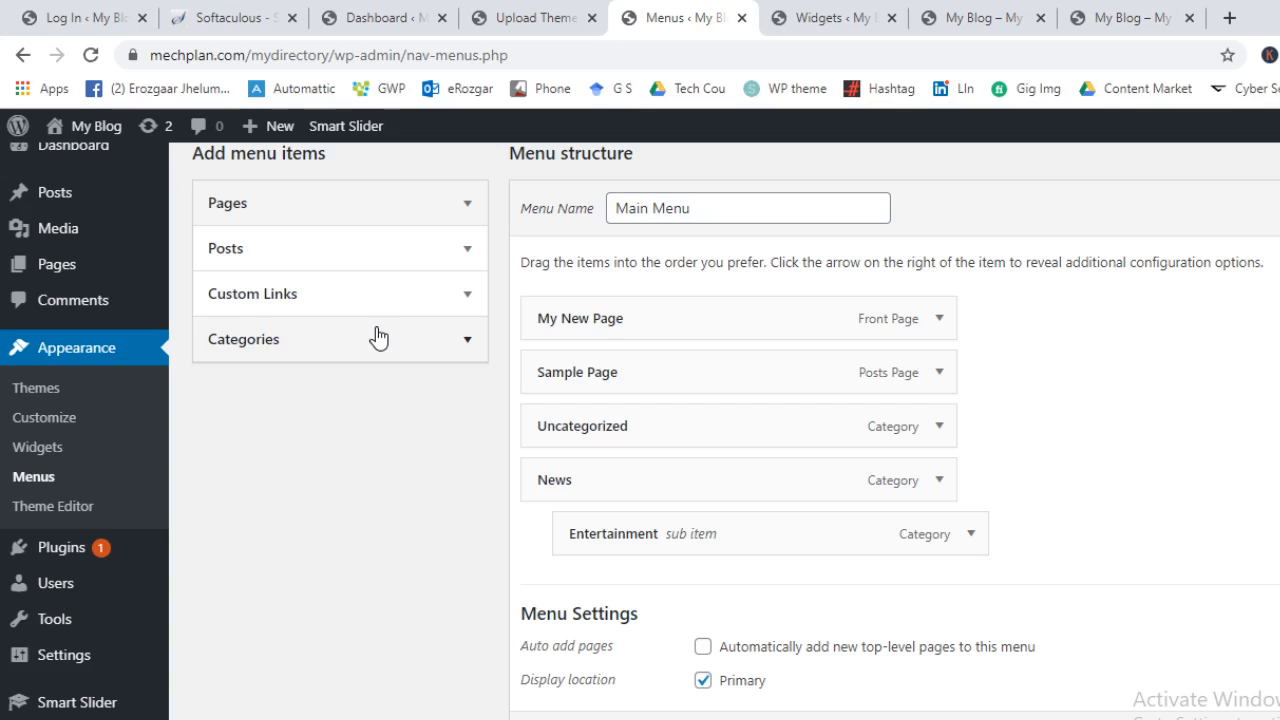
left_click(436, 214)
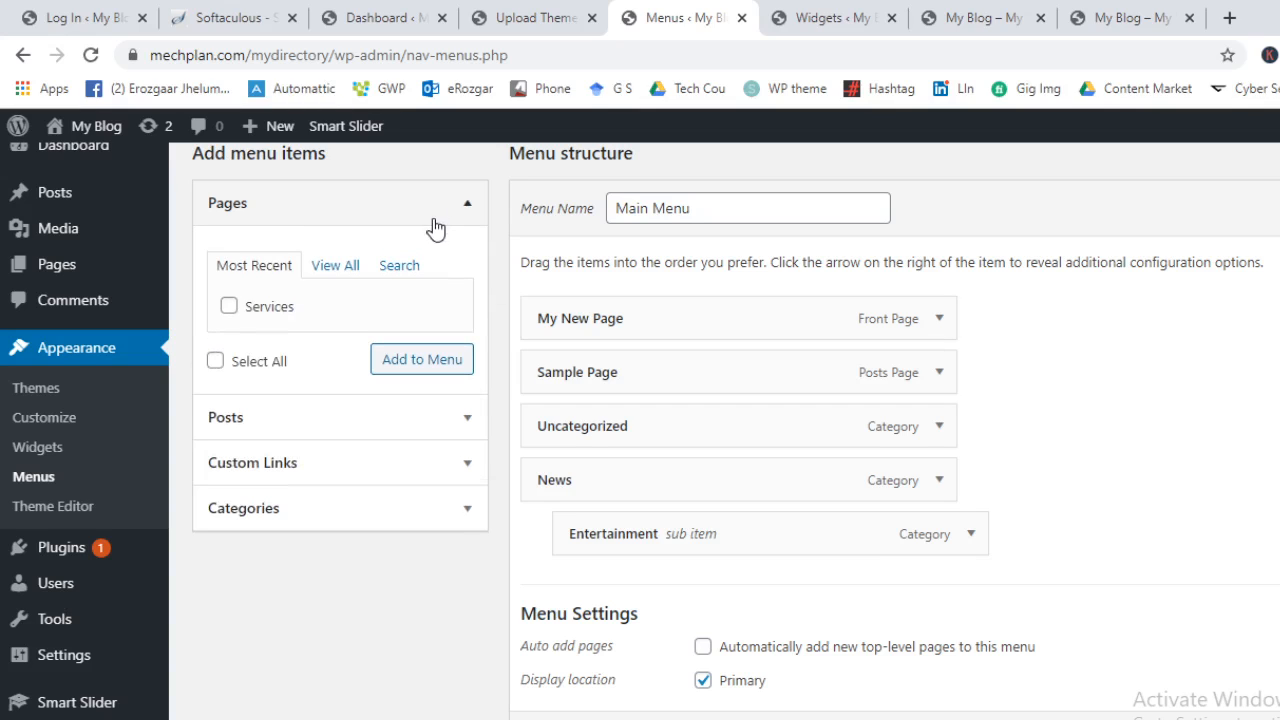
left_click(345, 268)
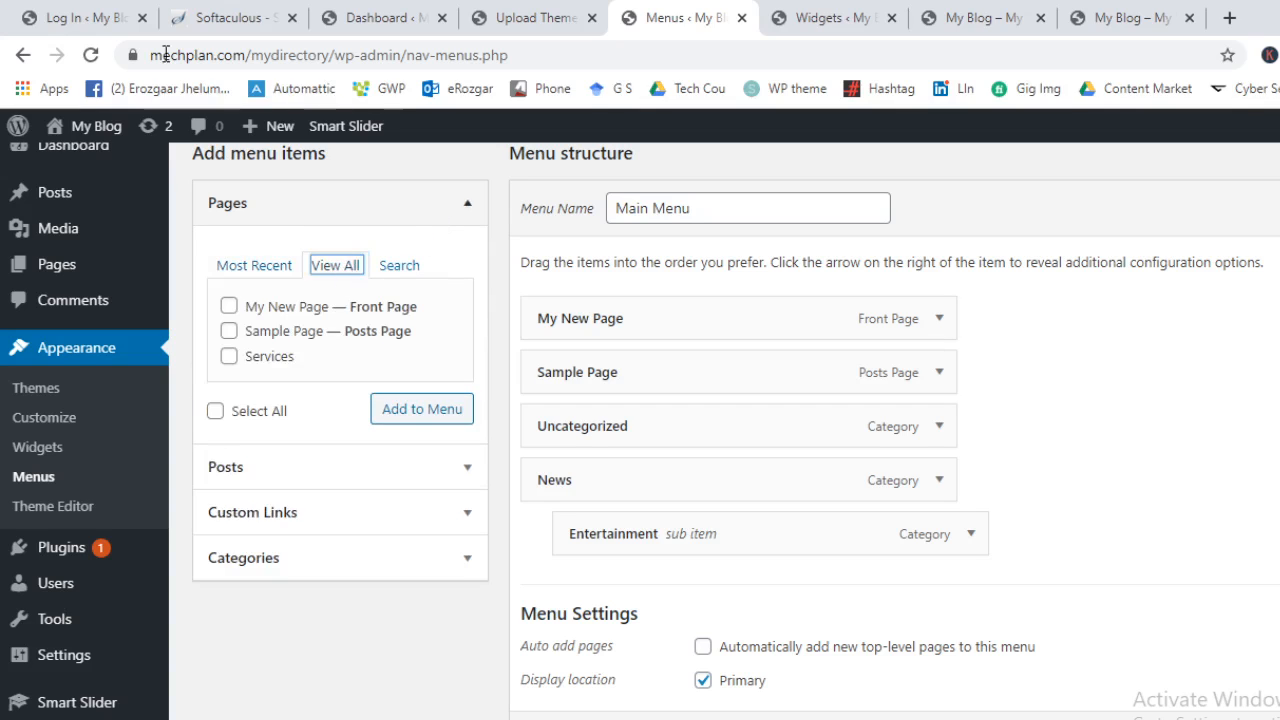
left_click(229, 356)
left_click(436, 422)
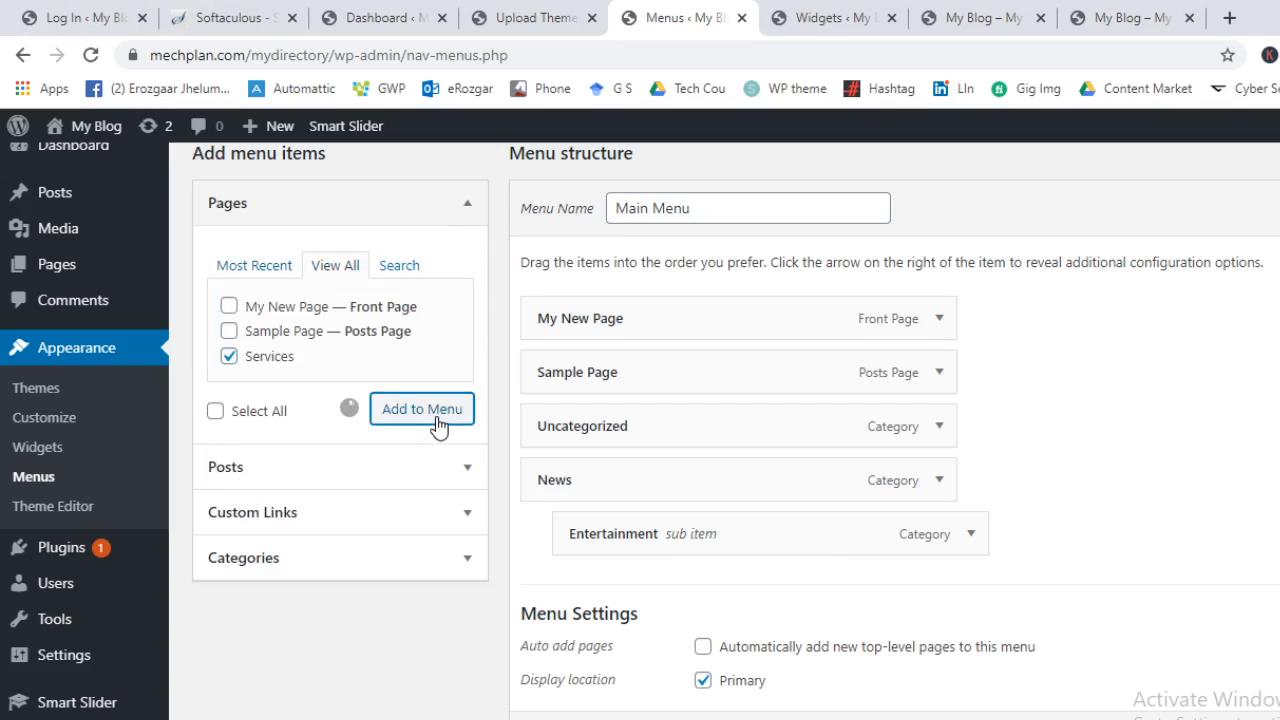
left_click_drag(806, 577, 811, 420)
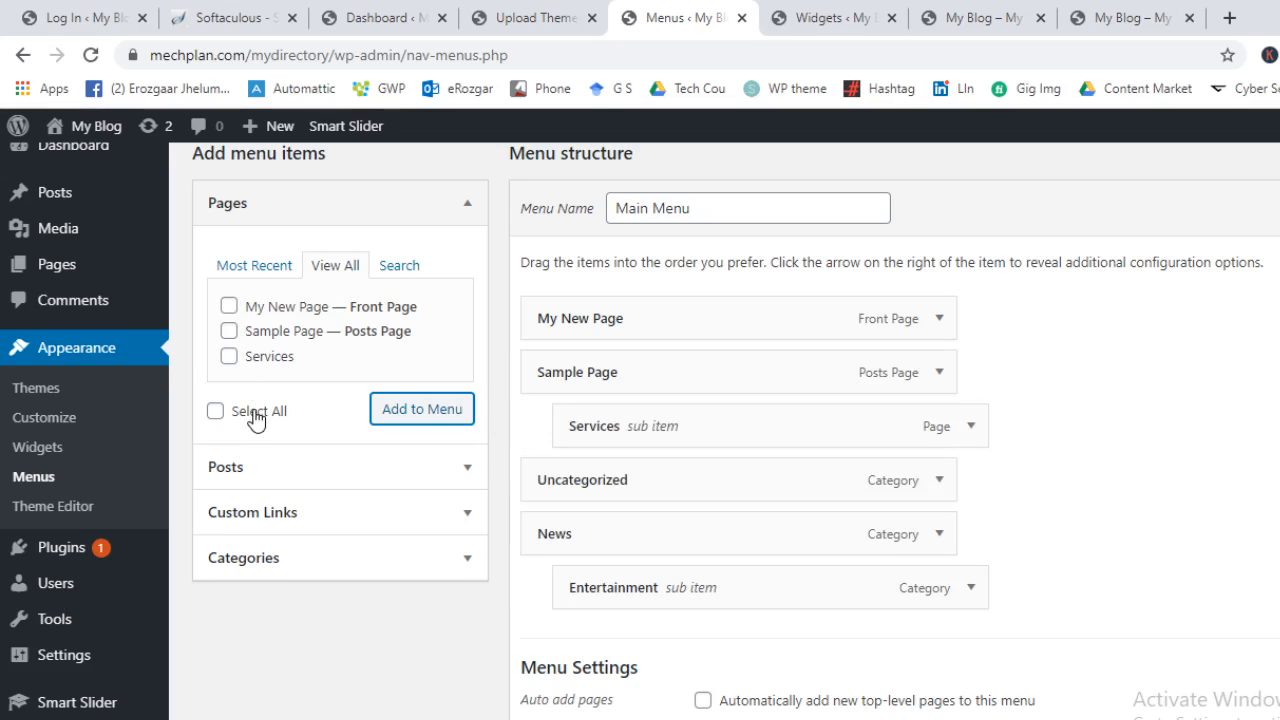
Add the News category to Main Menu, then expand Custom Links and open a blank tab
left_click(282, 467)
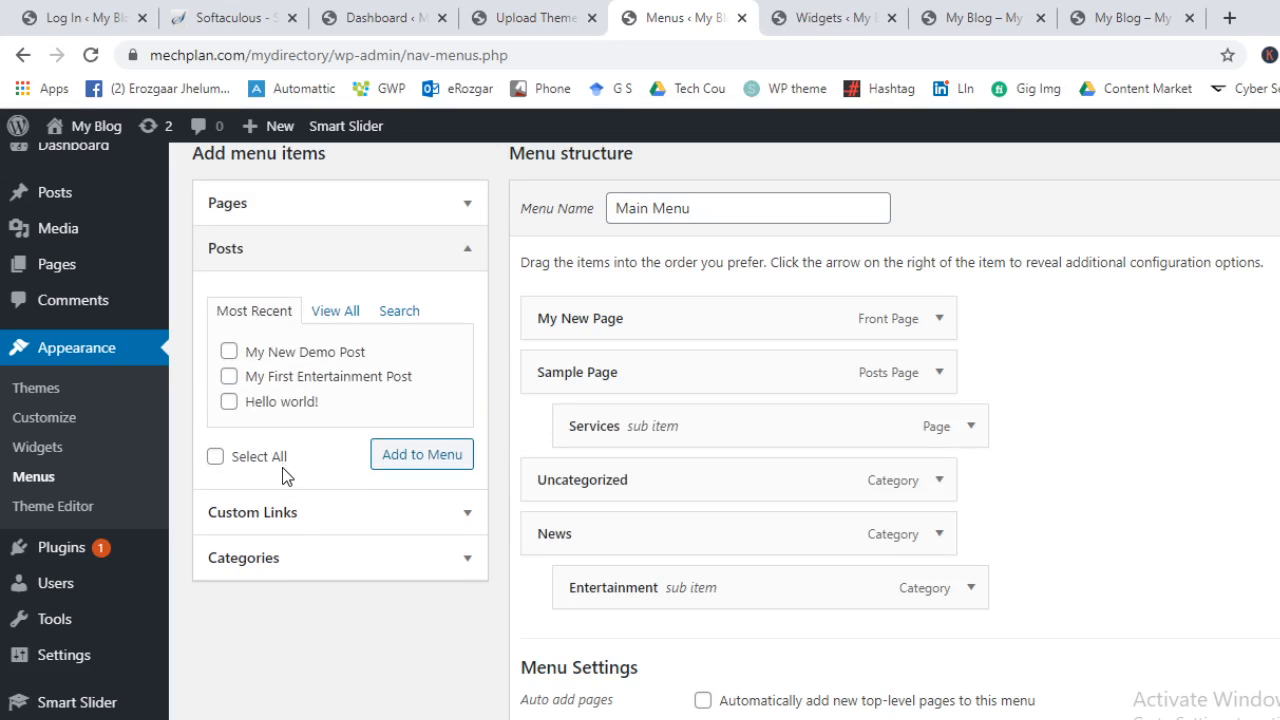
left_click(258, 265)
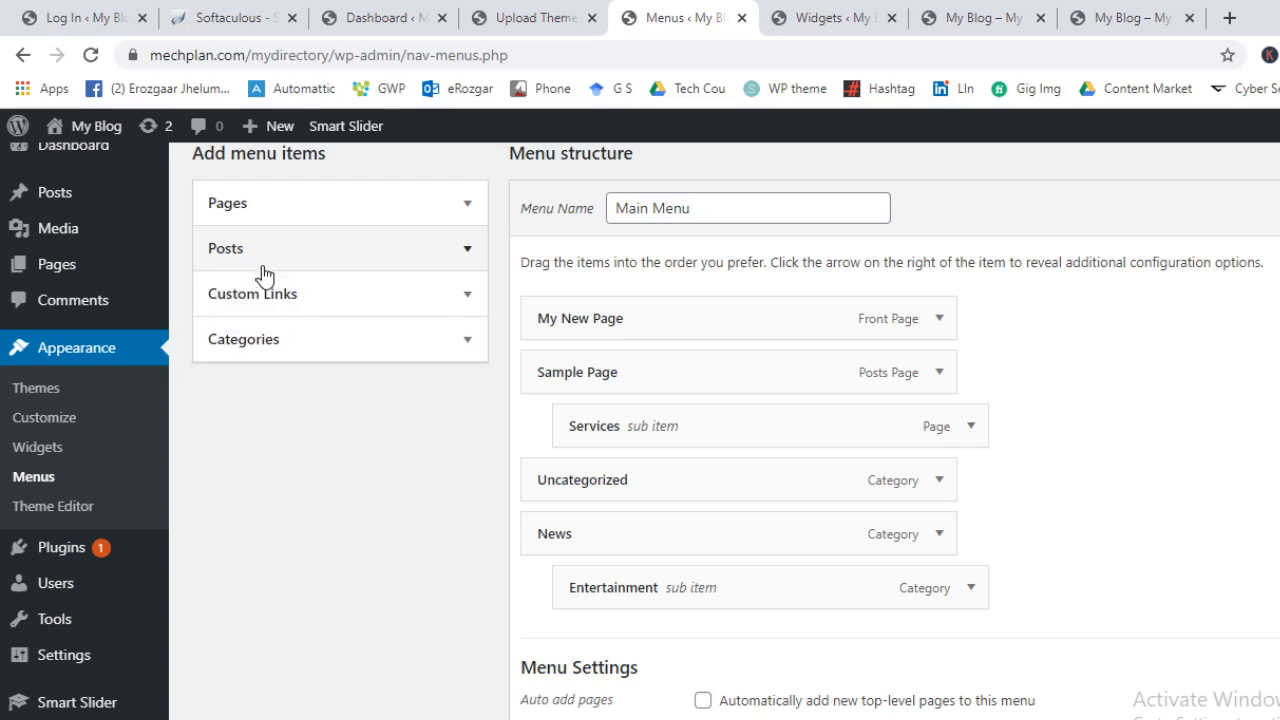
left_click(293, 352)
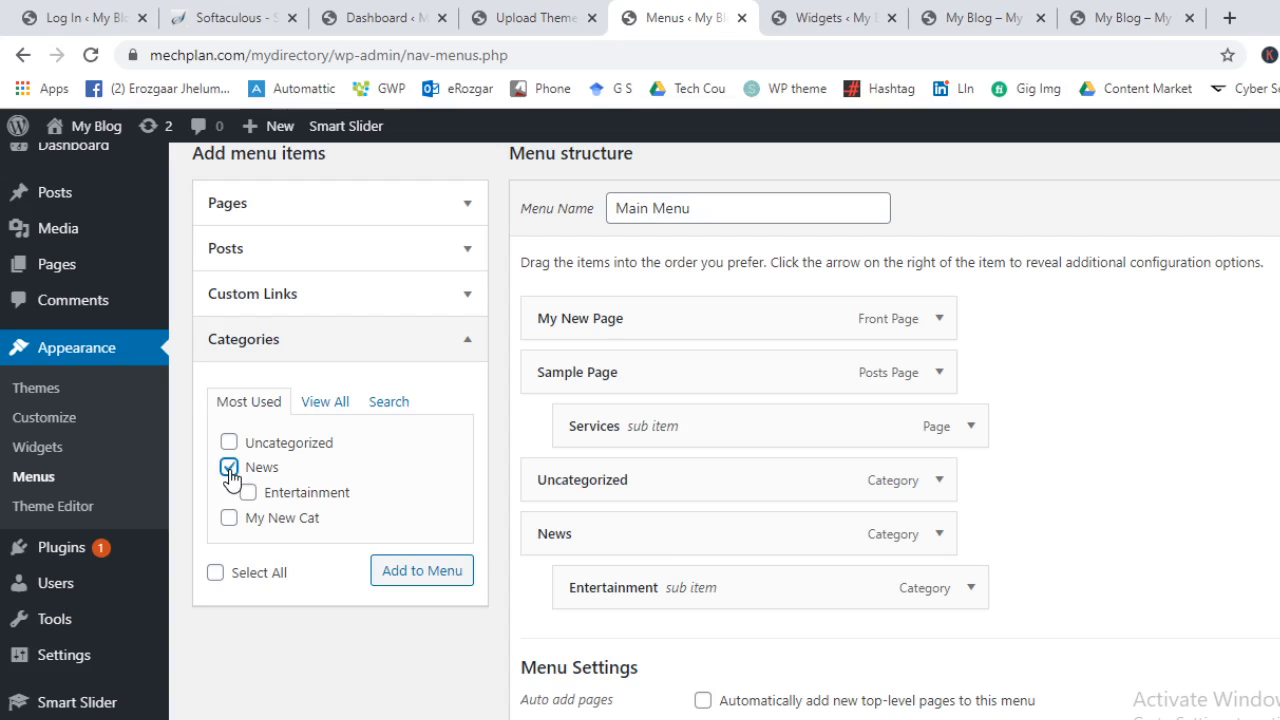
left_click(385, 570)
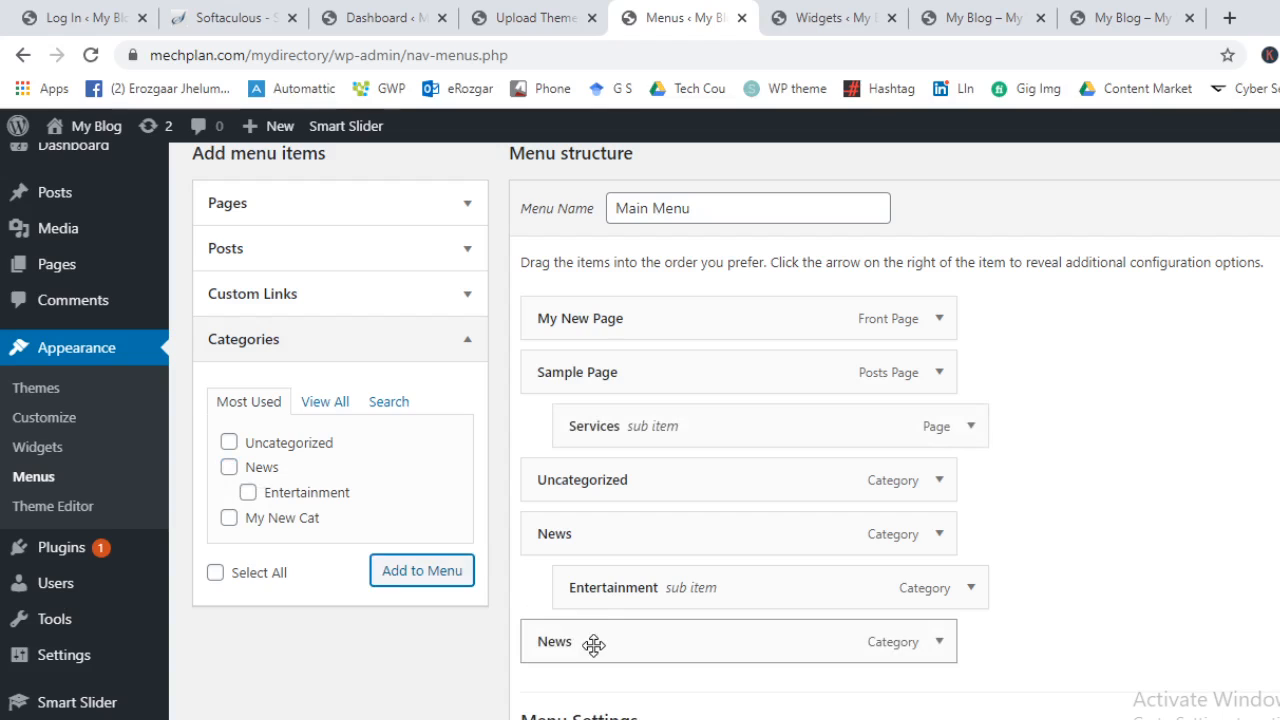
left_click(420, 345)
left_click(409, 294)
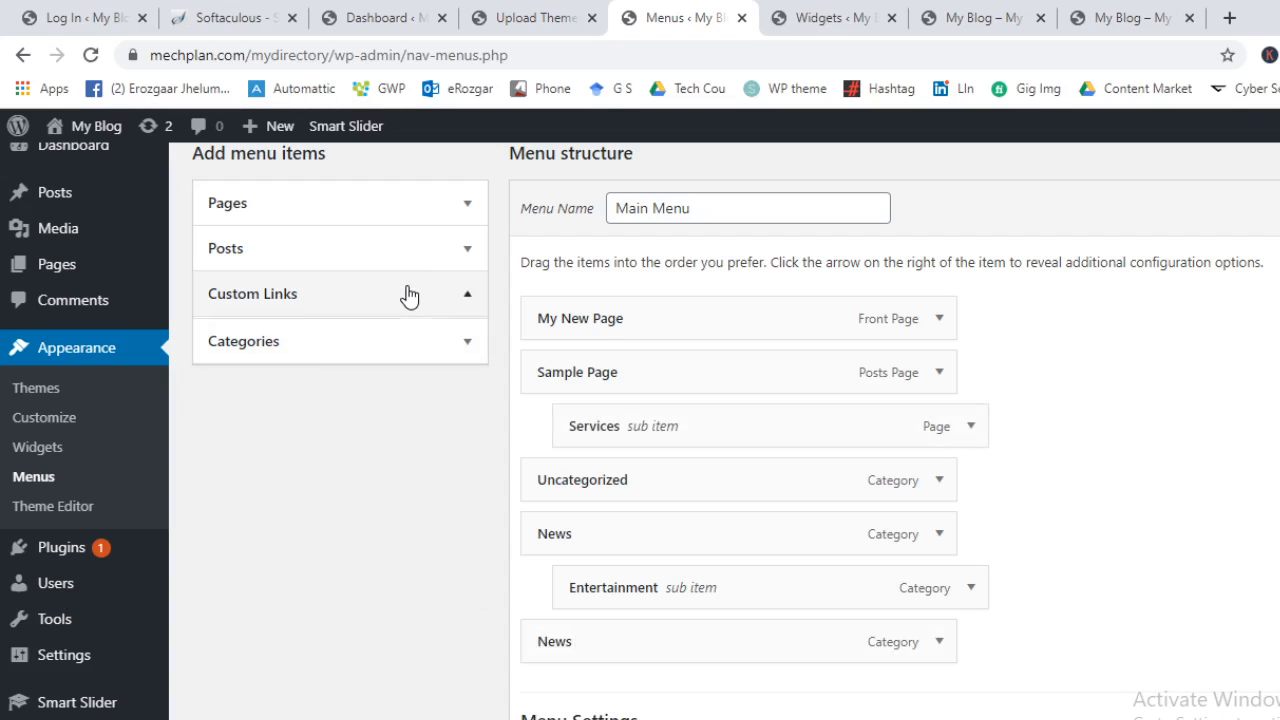
left_click(1231, 17)
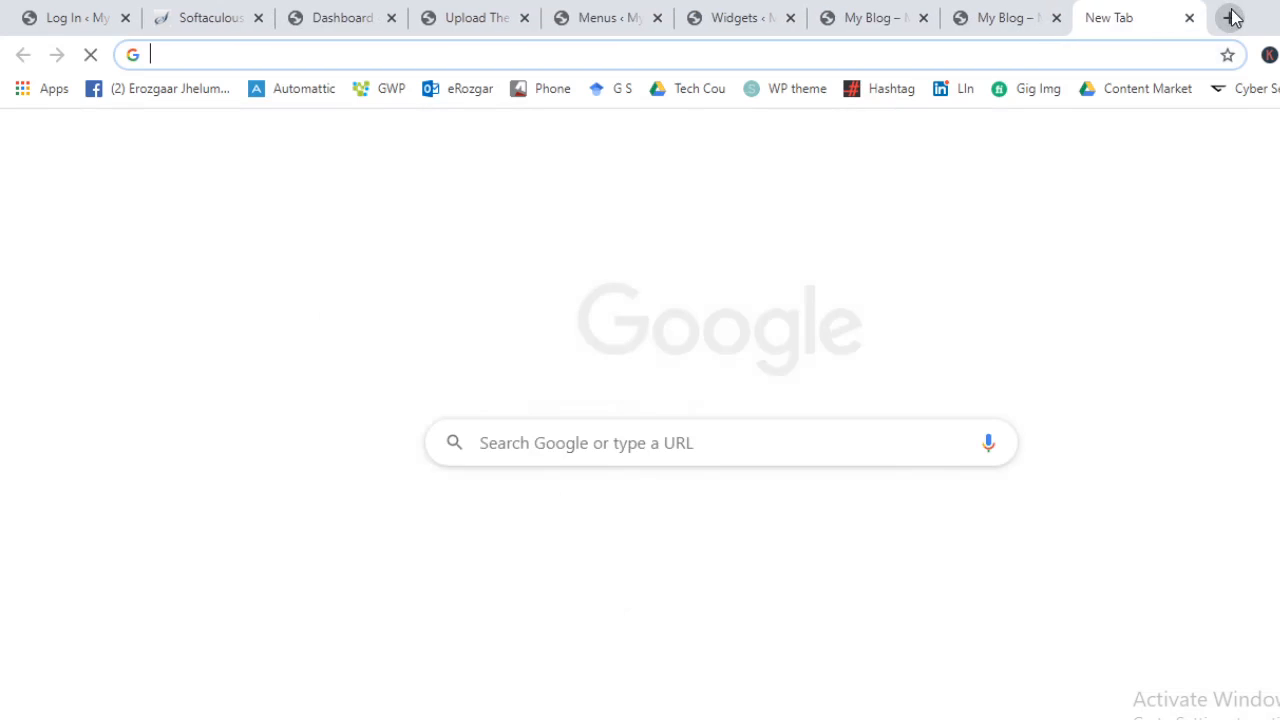
Load google.com in the new tab and copy its address
type("goo")
key("Return")
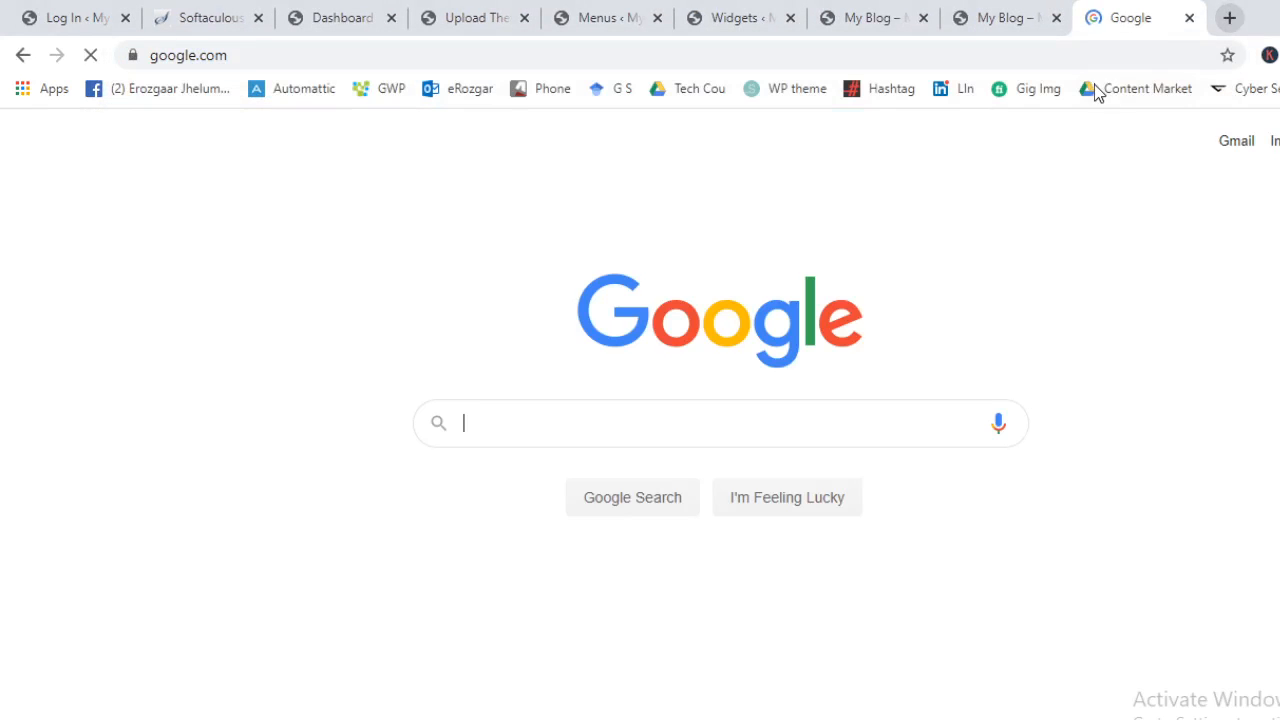
left_click(1094, 49)
key("ctrl+c")
left_click(762, 12)
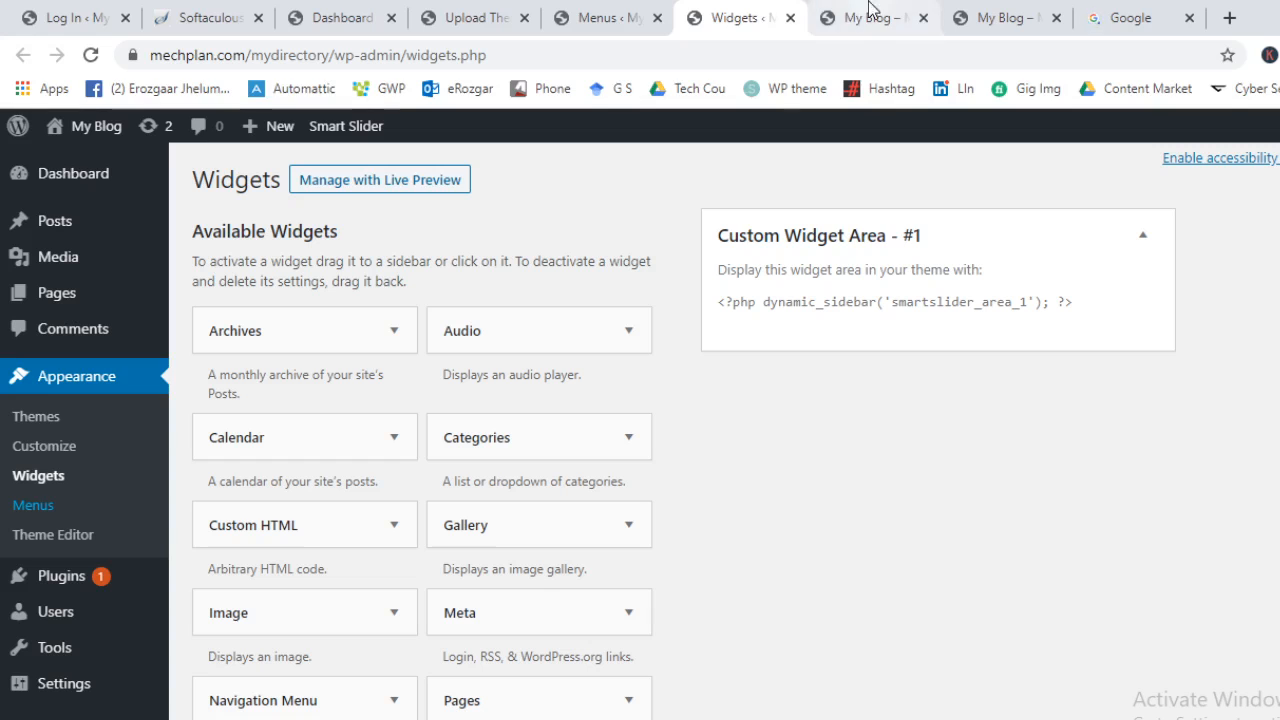
left_click(930, 12)
left_click(624, 10)
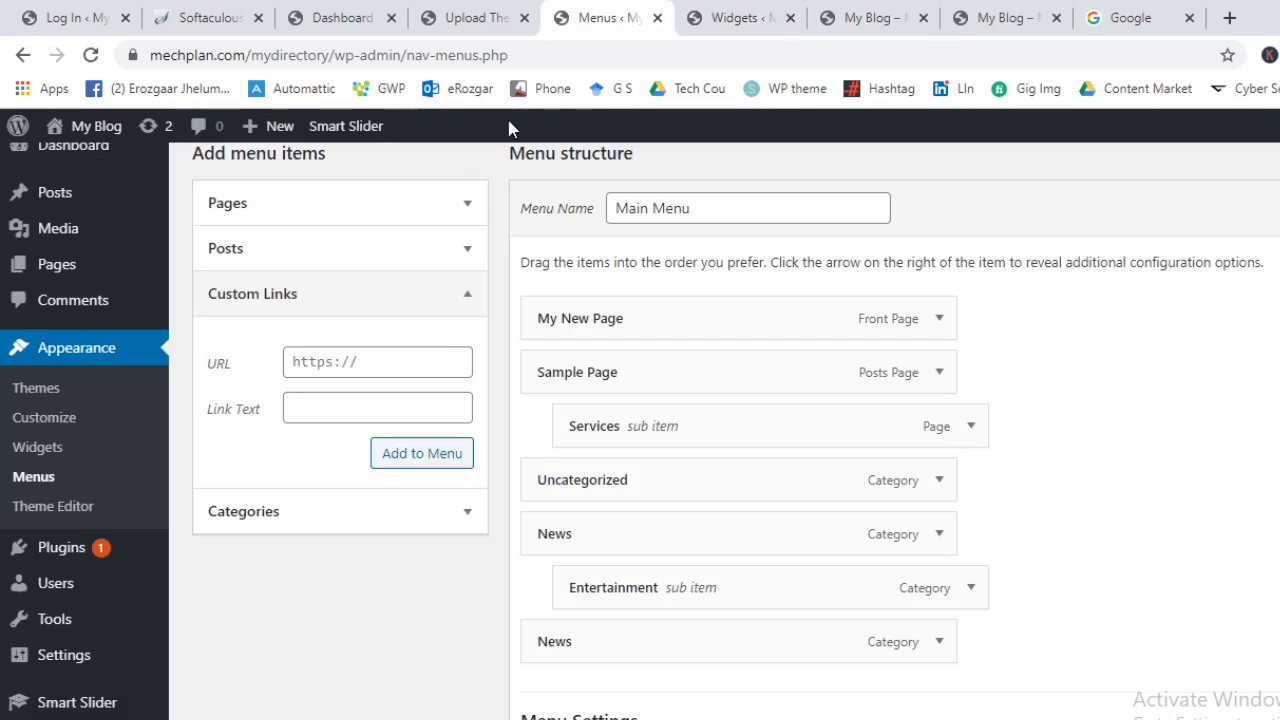
Add a custom link to google.com with link text 'Go To Google' to Main Menu
left_click(423, 359)
key("ctrl+v")
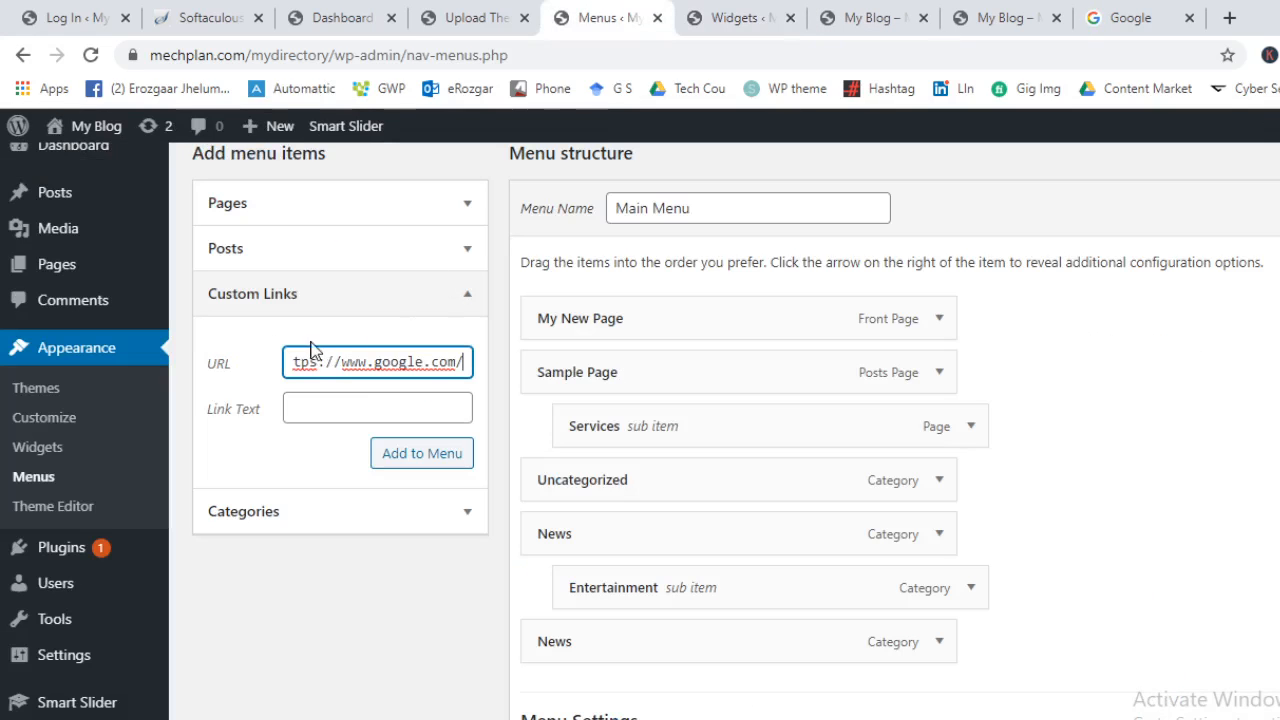
left_click(310, 405)
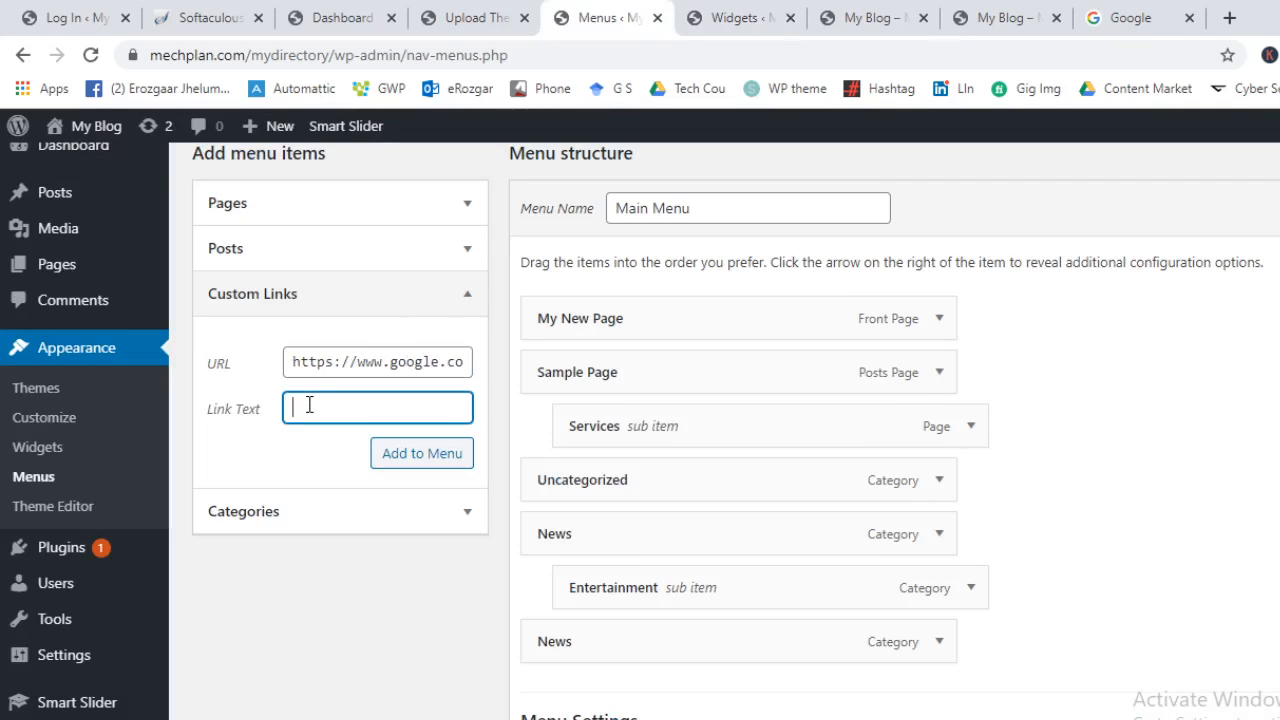
type("Go To Google")
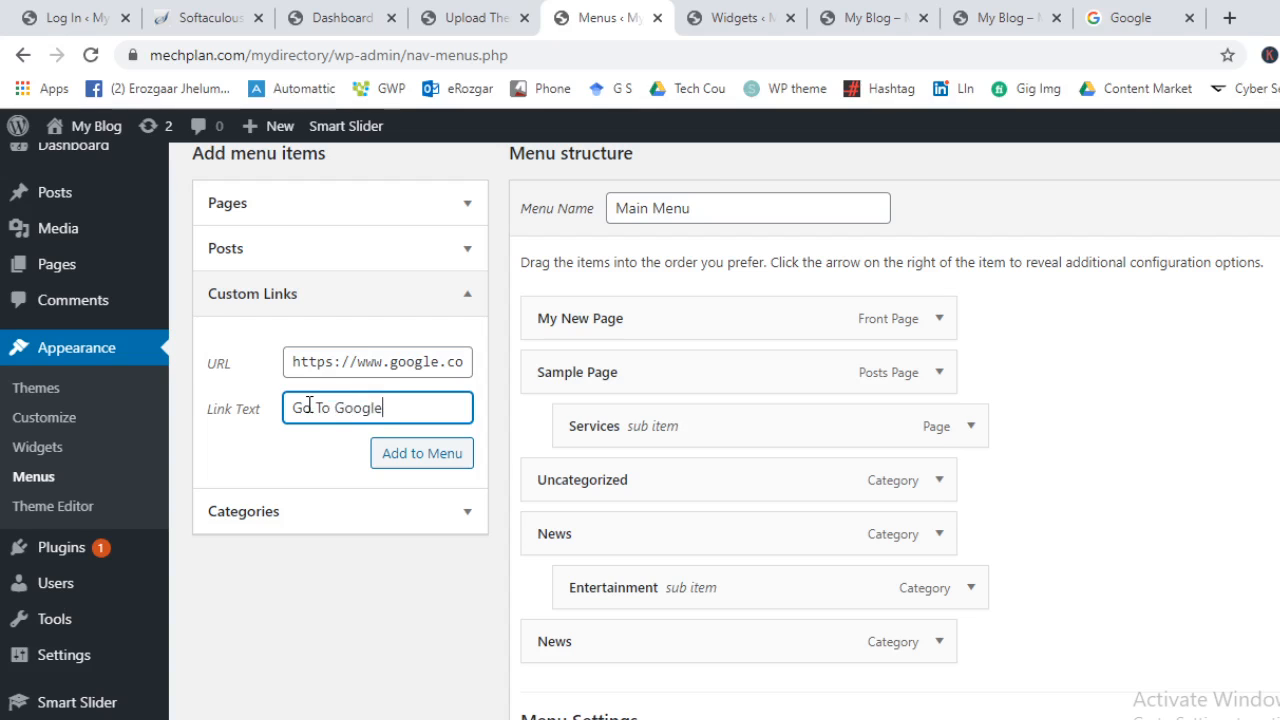
left_click(405, 460)
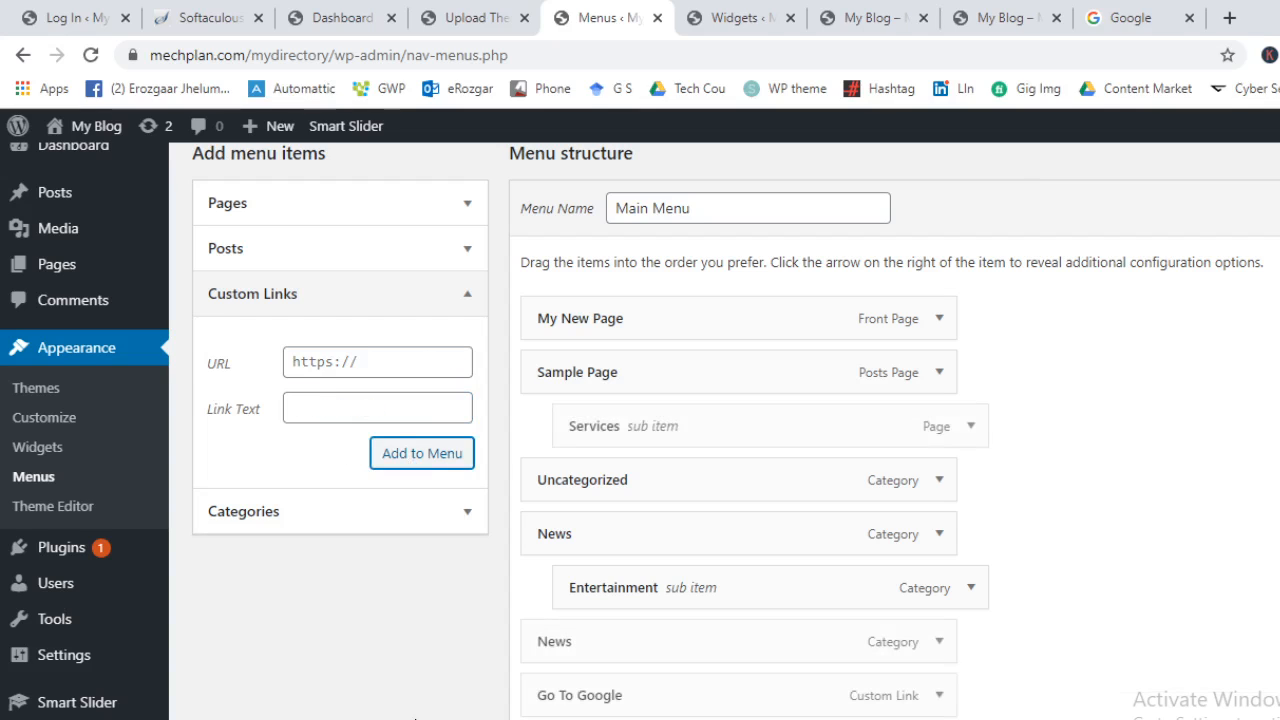
Move Go To Google to the top of Main Menu and save the menu
left_click_drag(737, 710, 709, 317)
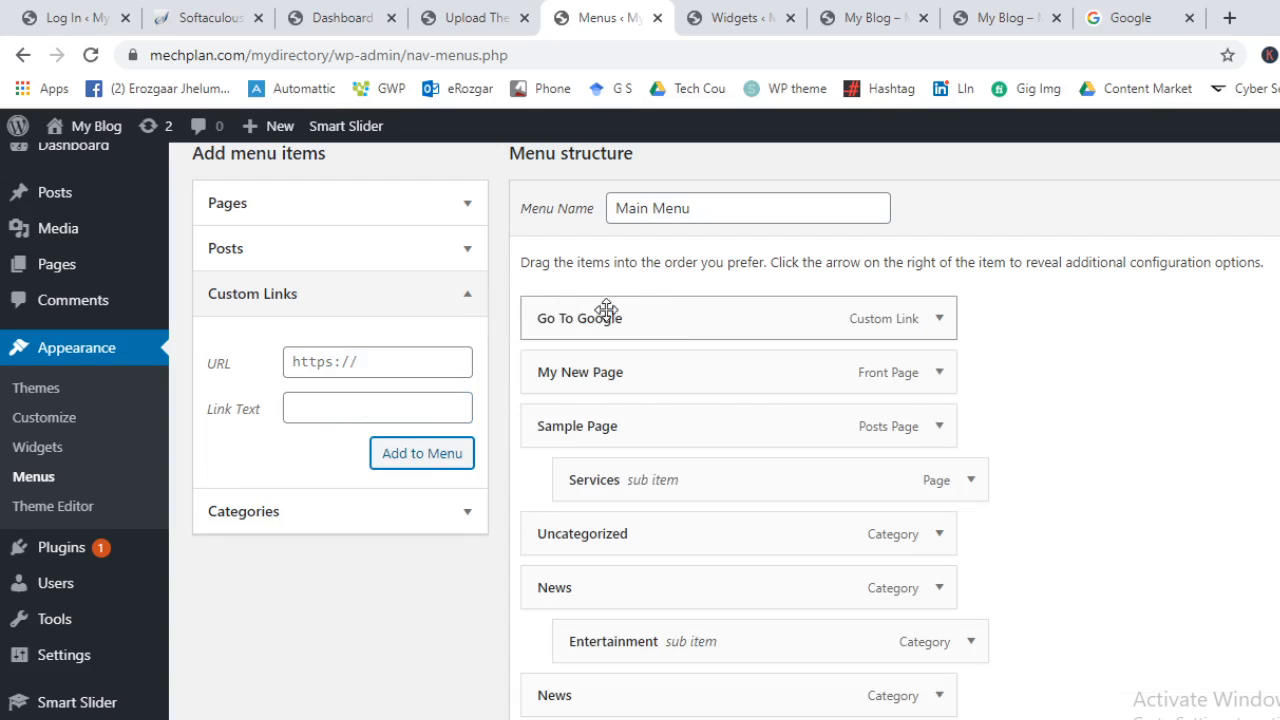
left_click(1279, 208)
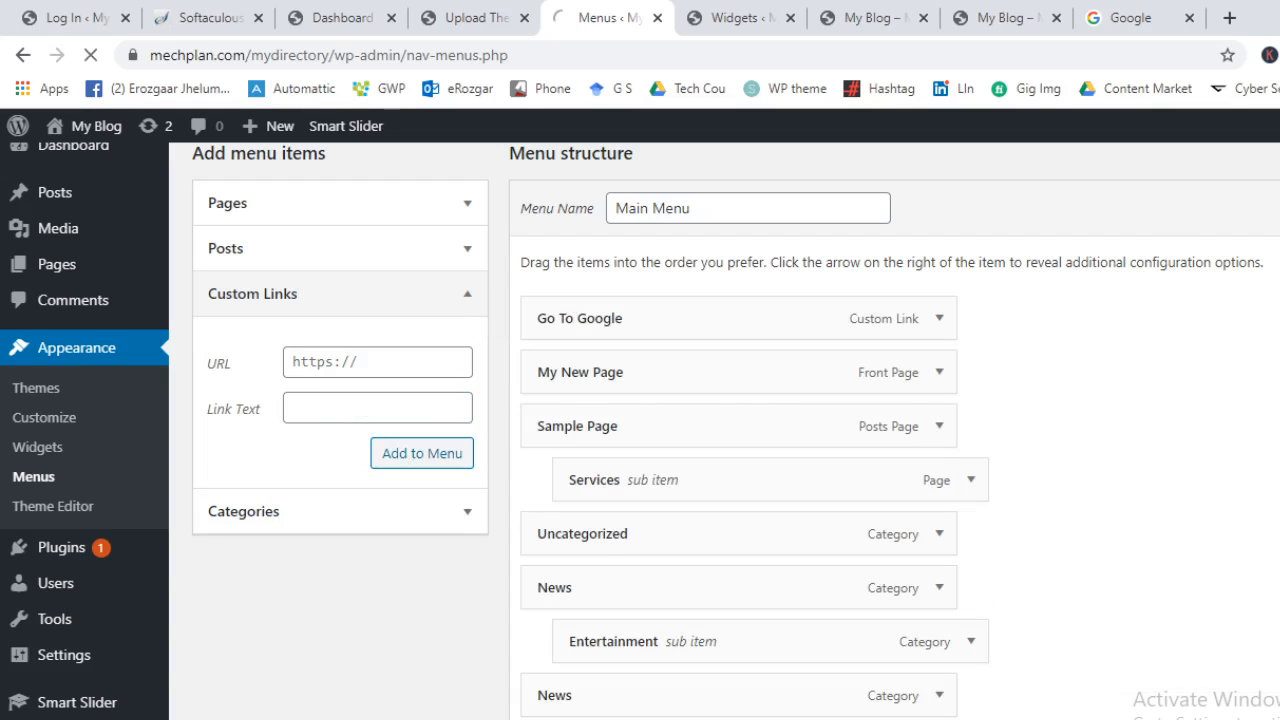
scroll(1157, 451, "down", 5)
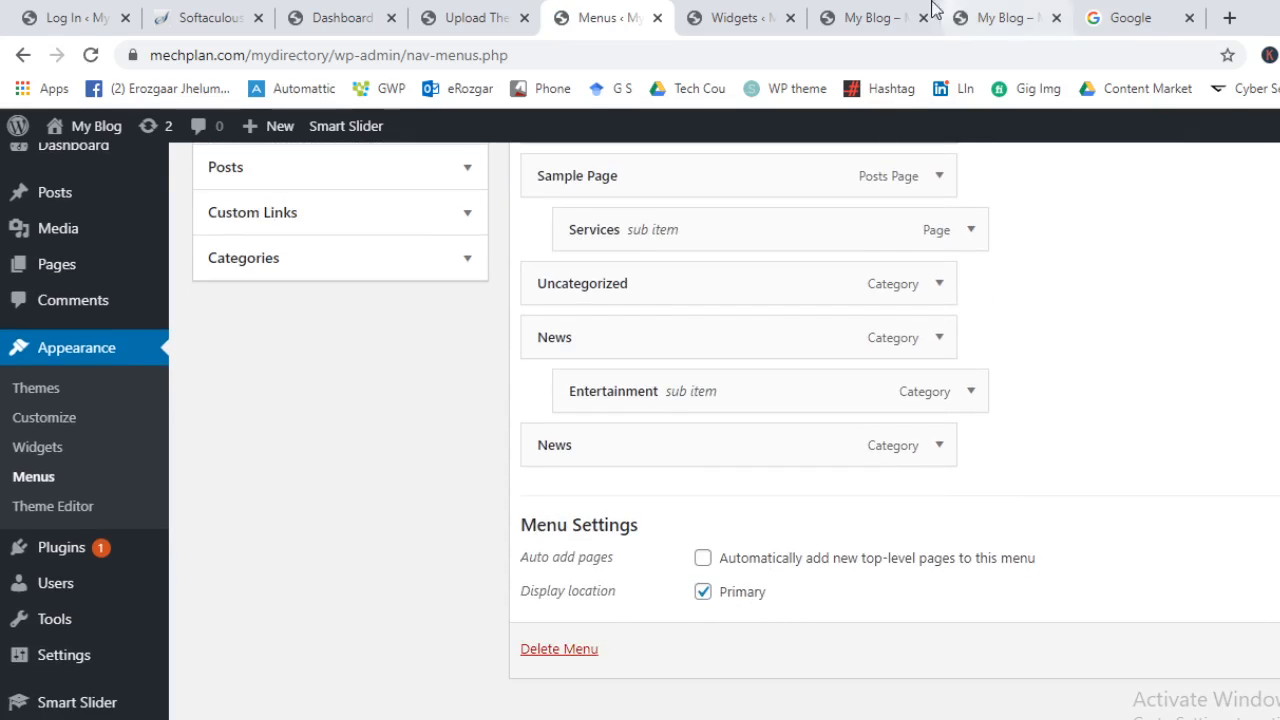
left_click(745, 17)
left_click(873, 12)
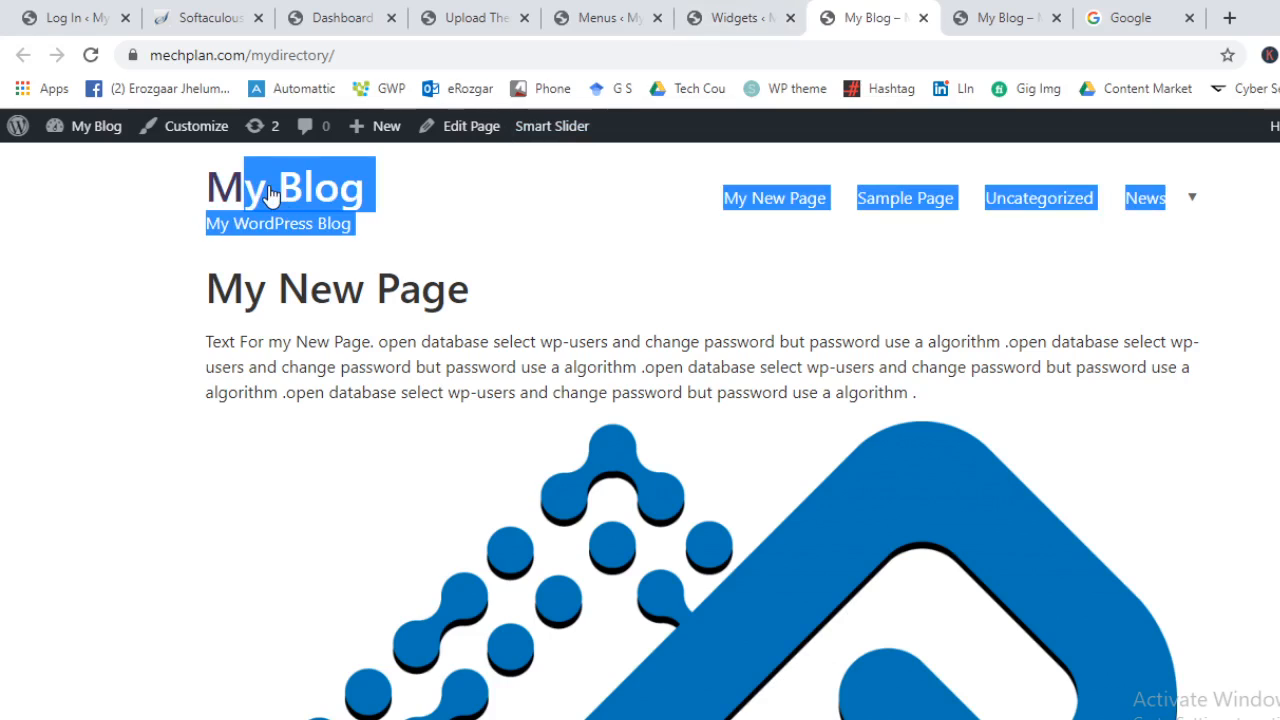
Reload the site and confirm the Go To Google menu link opens Google
key("F5")
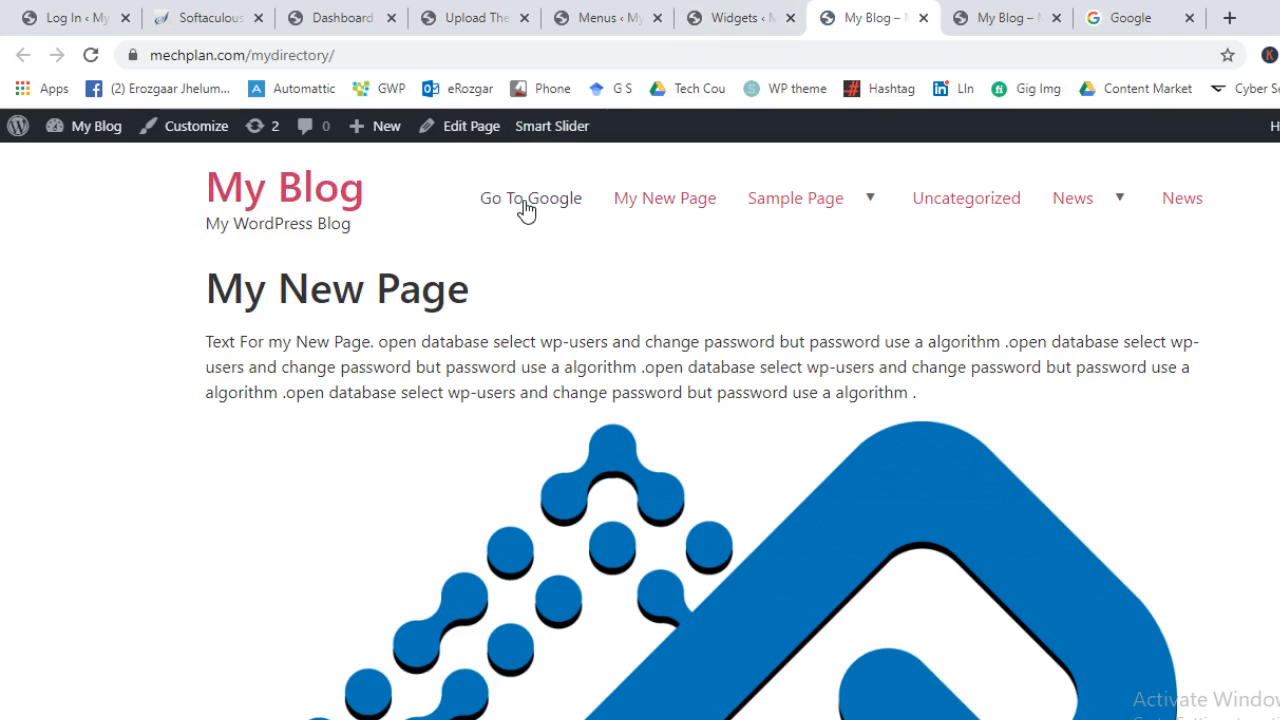
left_click(522, 200)
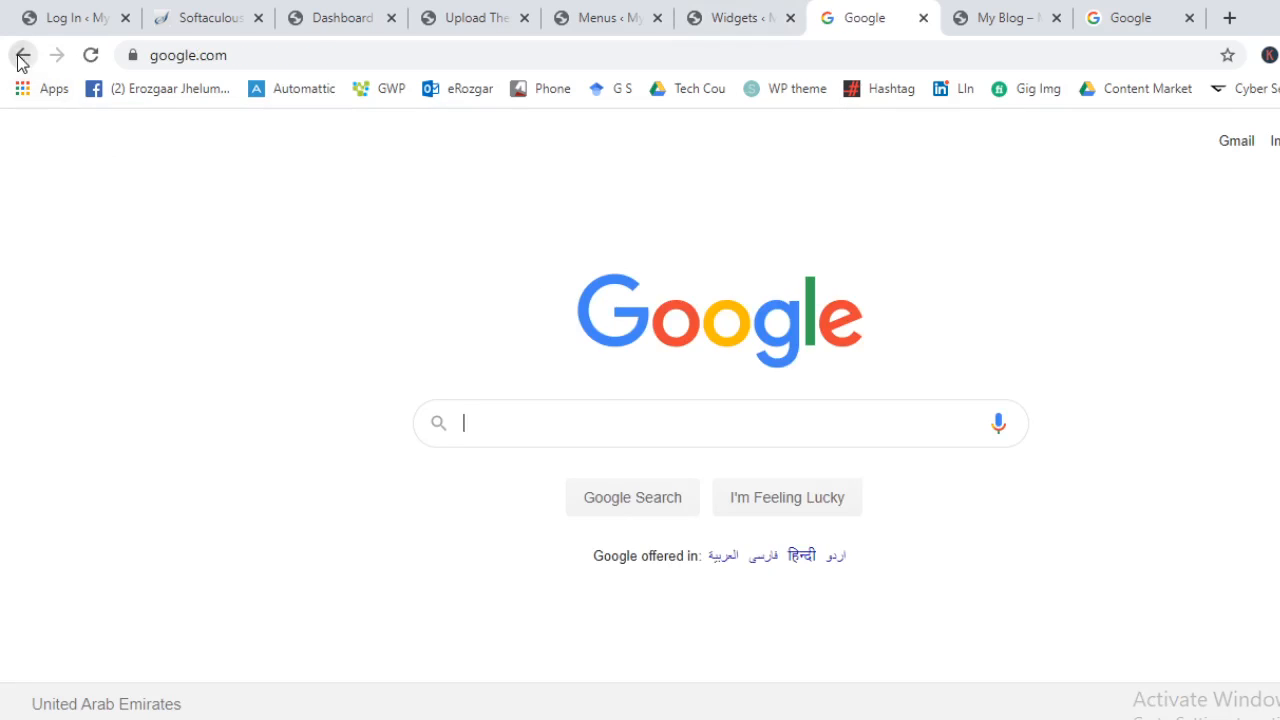
left_click(22, 55)
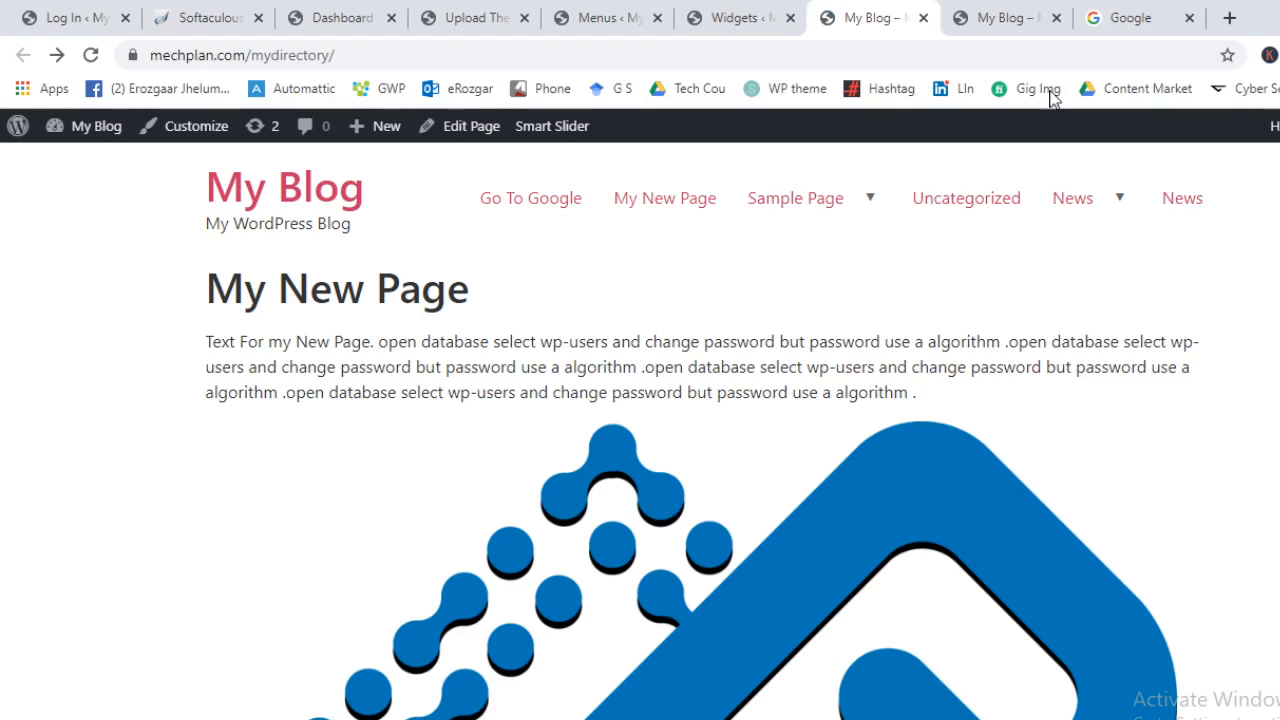
Switch to the upload tab showing Avada.zip installed successfully
left_click(745, 15)
left_click(605, 12)
left_click(492, 12)
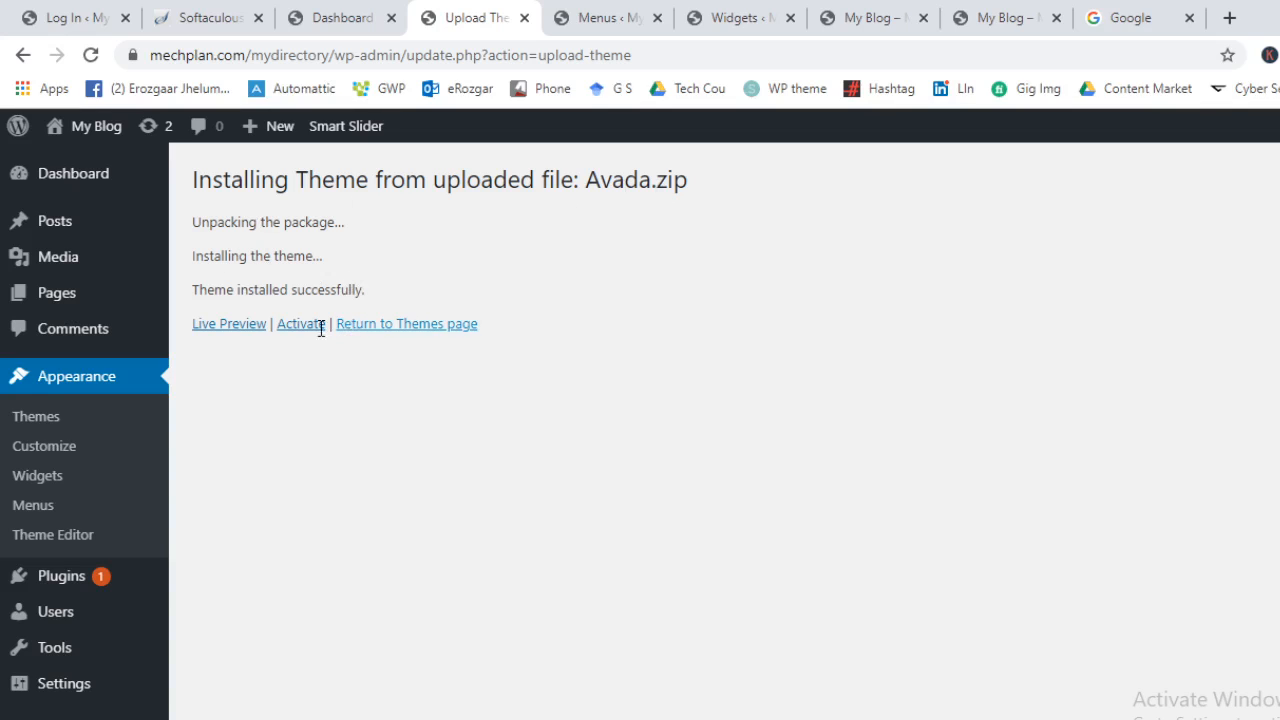
Live-preview the Avada theme in the Customizer and open Site Identity showing the My Blog title
left_click(228, 323)
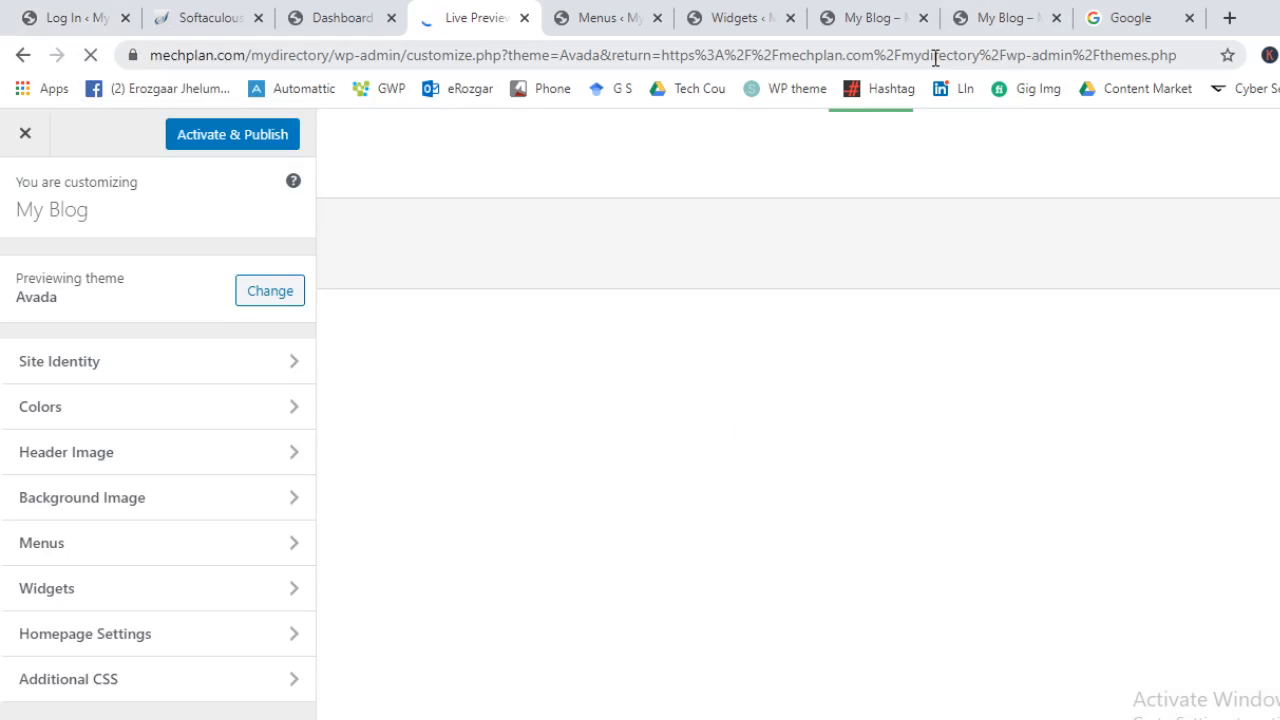
scroll(1005, 345, "down", 5)
scroll(1031, 434, "down", 8)
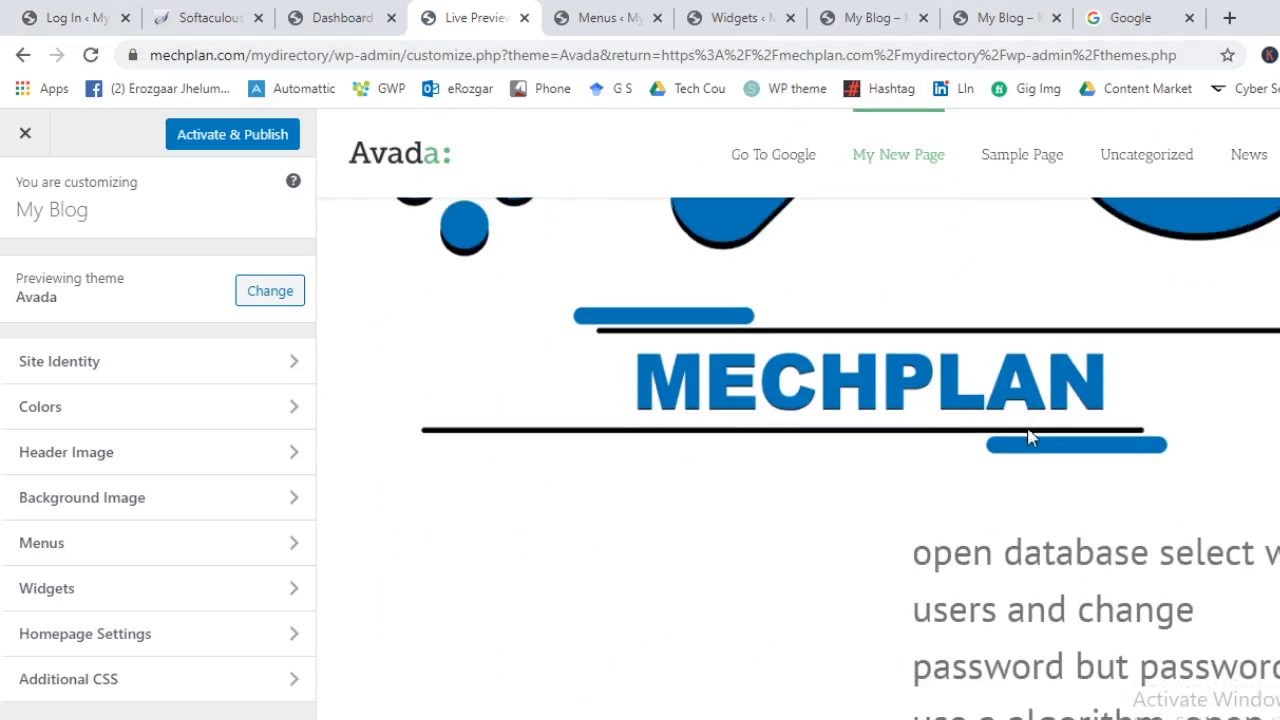
scroll(926, 574, "up", 5)
scroll(843, 563, "up", 5)
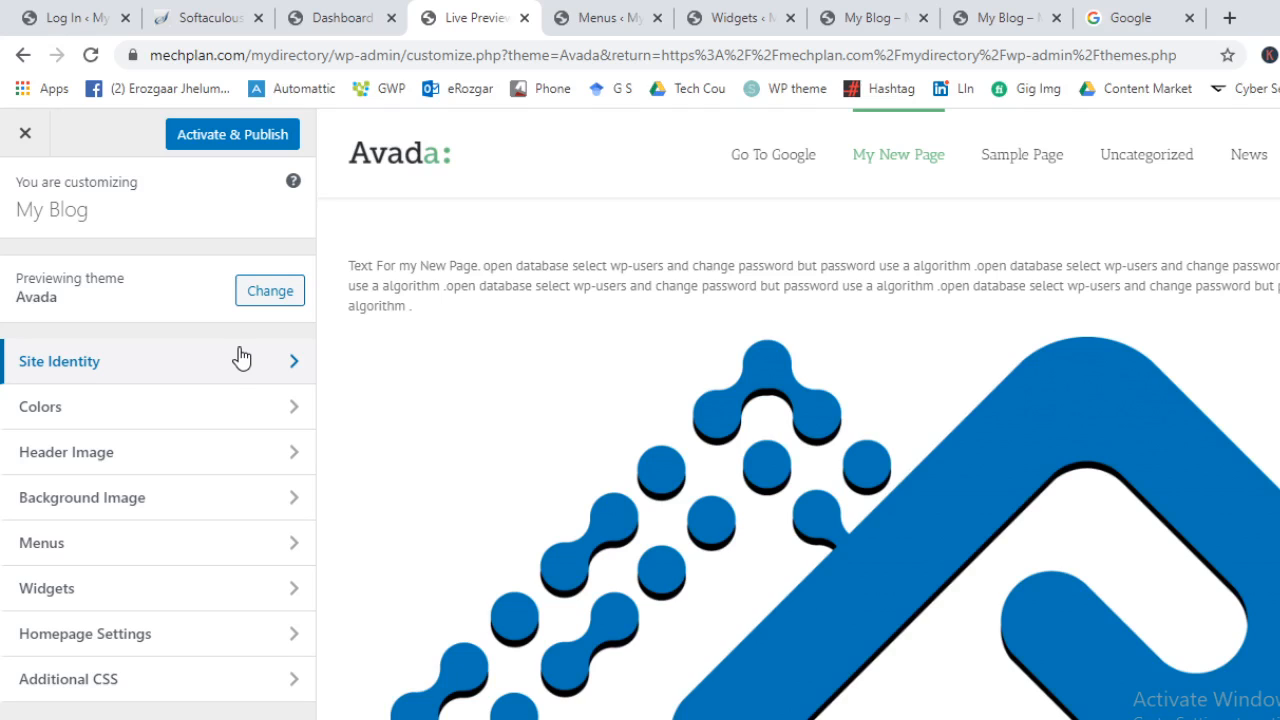
left_click(241, 360)
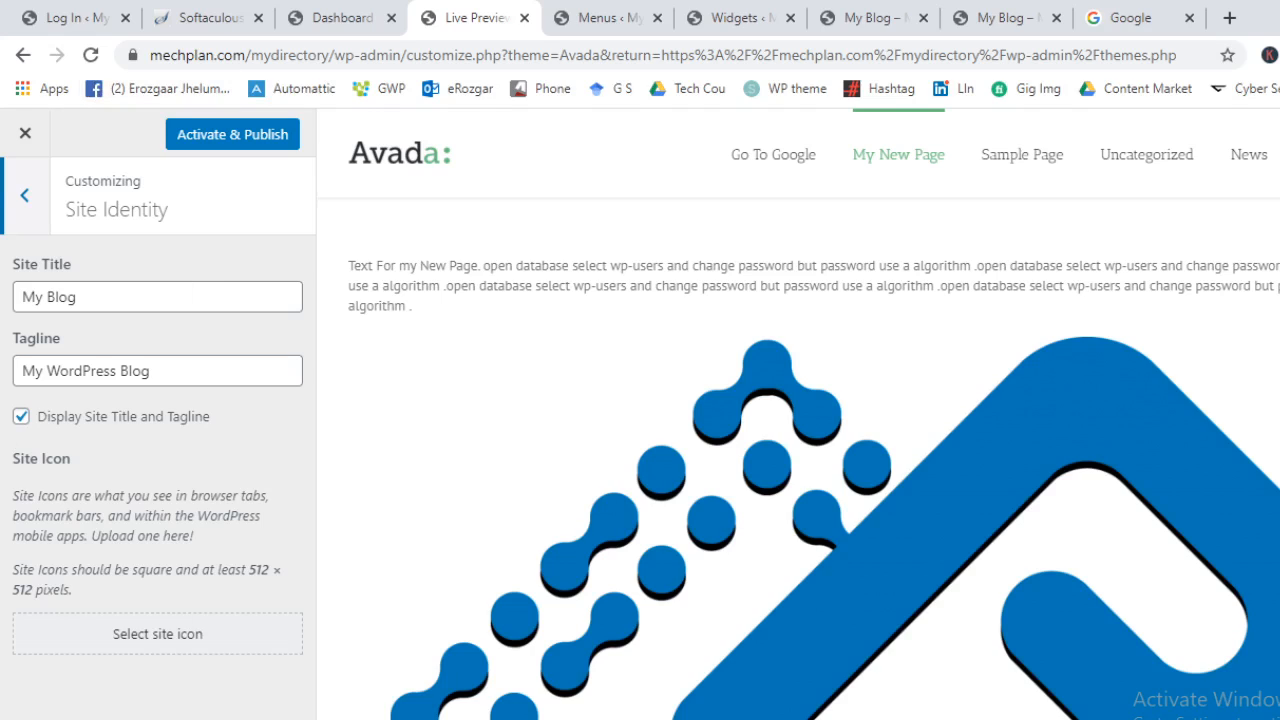
Choose the MECHPLAN image as site icon and crop a ~224 px square over its right curve
left_click(134, 634)
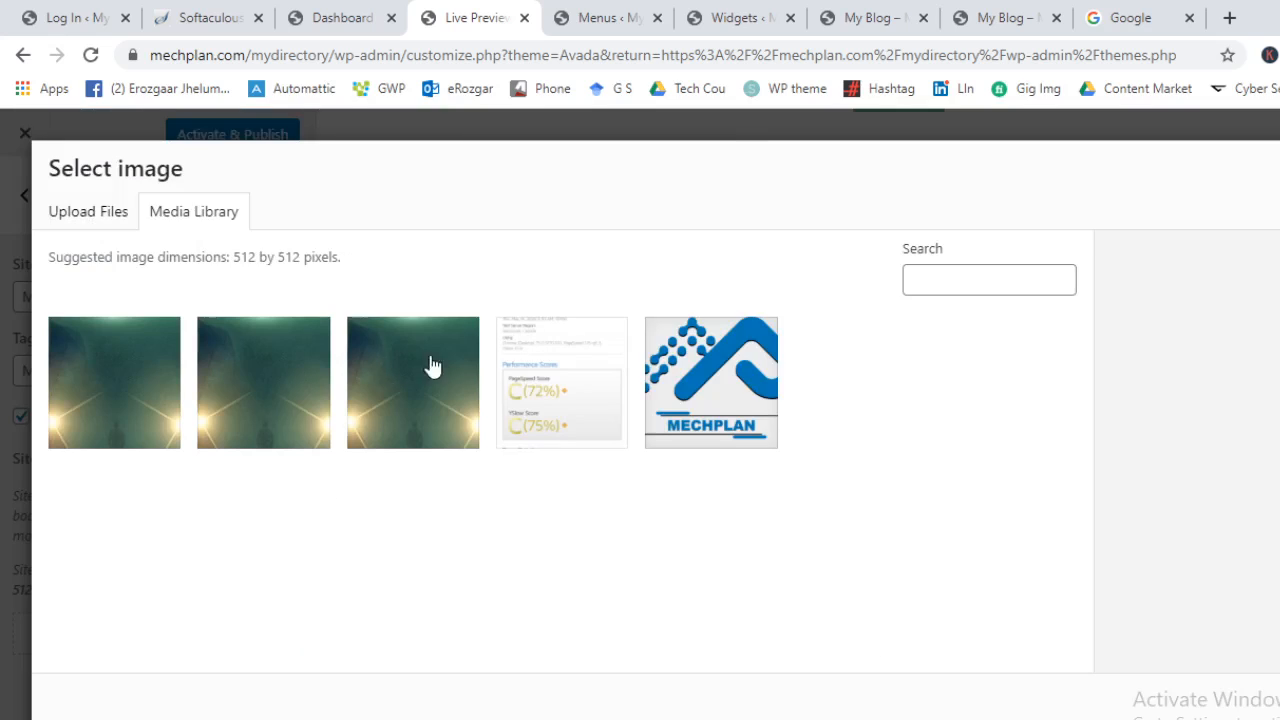
left_click(711, 383)
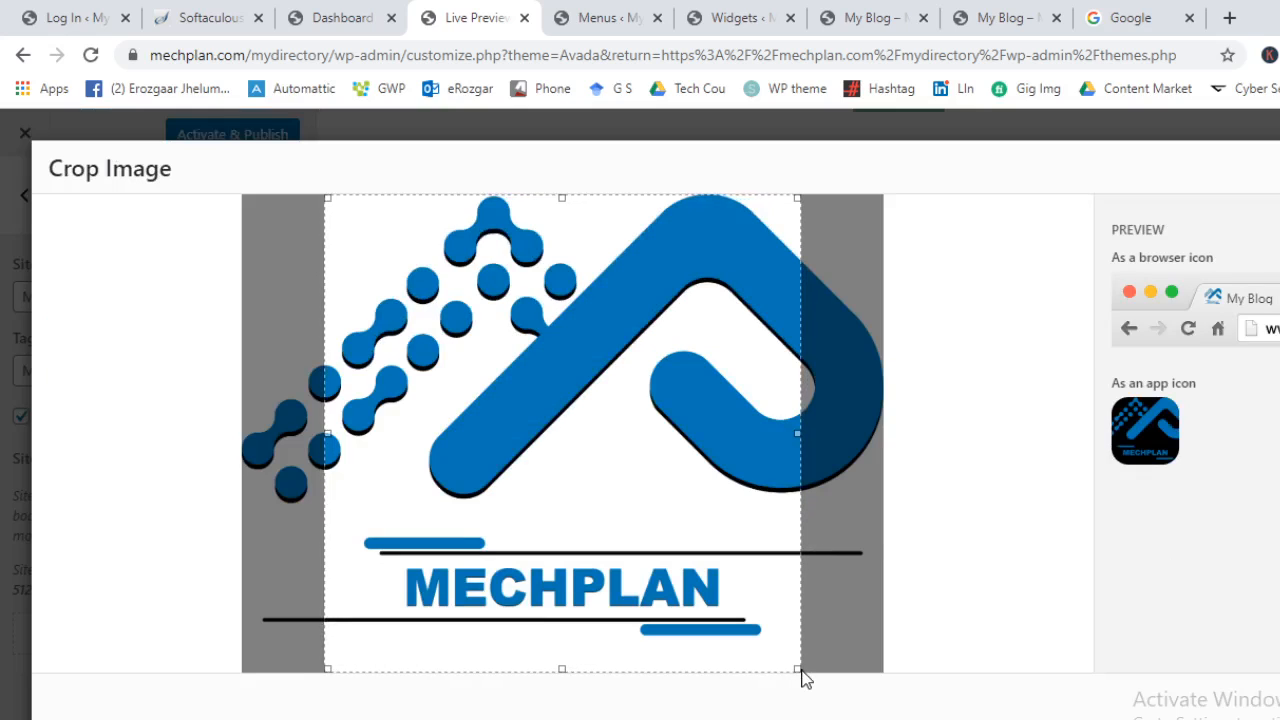
left_click_drag(794, 663, 785, 655)
left_click_drag(634, 401, 545, 415)
left_click_drag(443, 238, 791, 317)
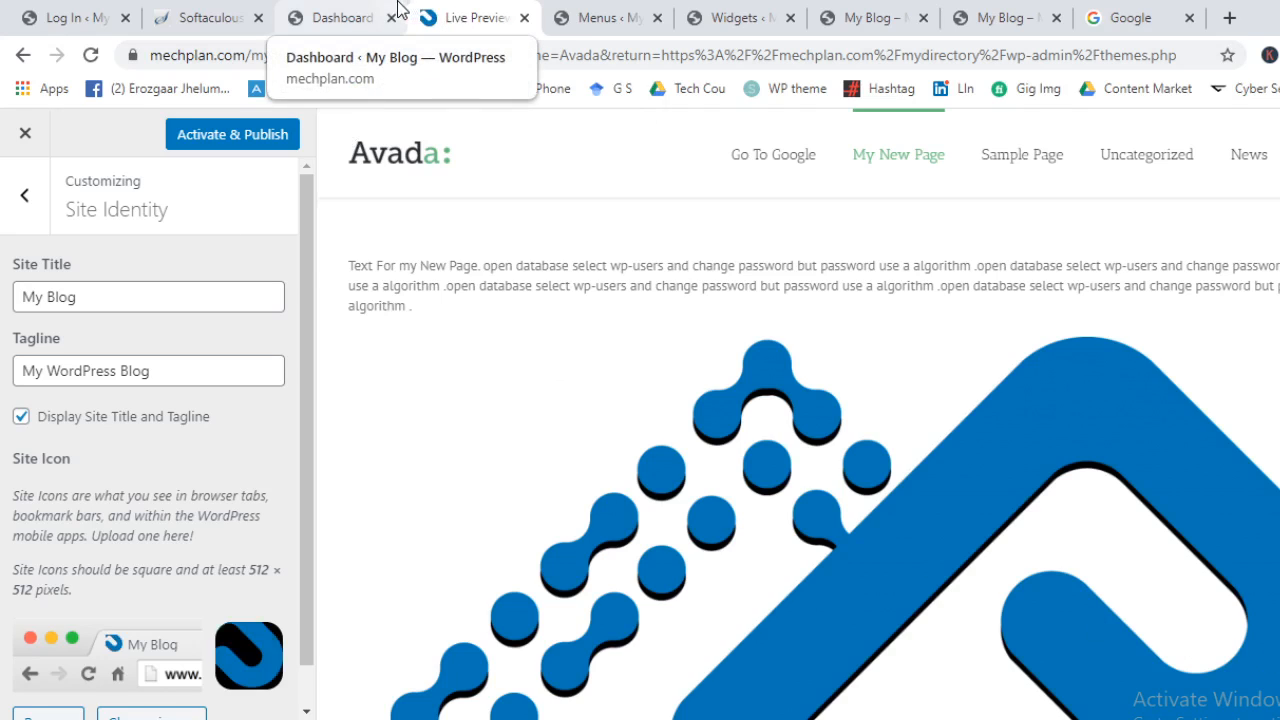
Return to the Customizer's main section list
scroll(228, 480, "down", 1)
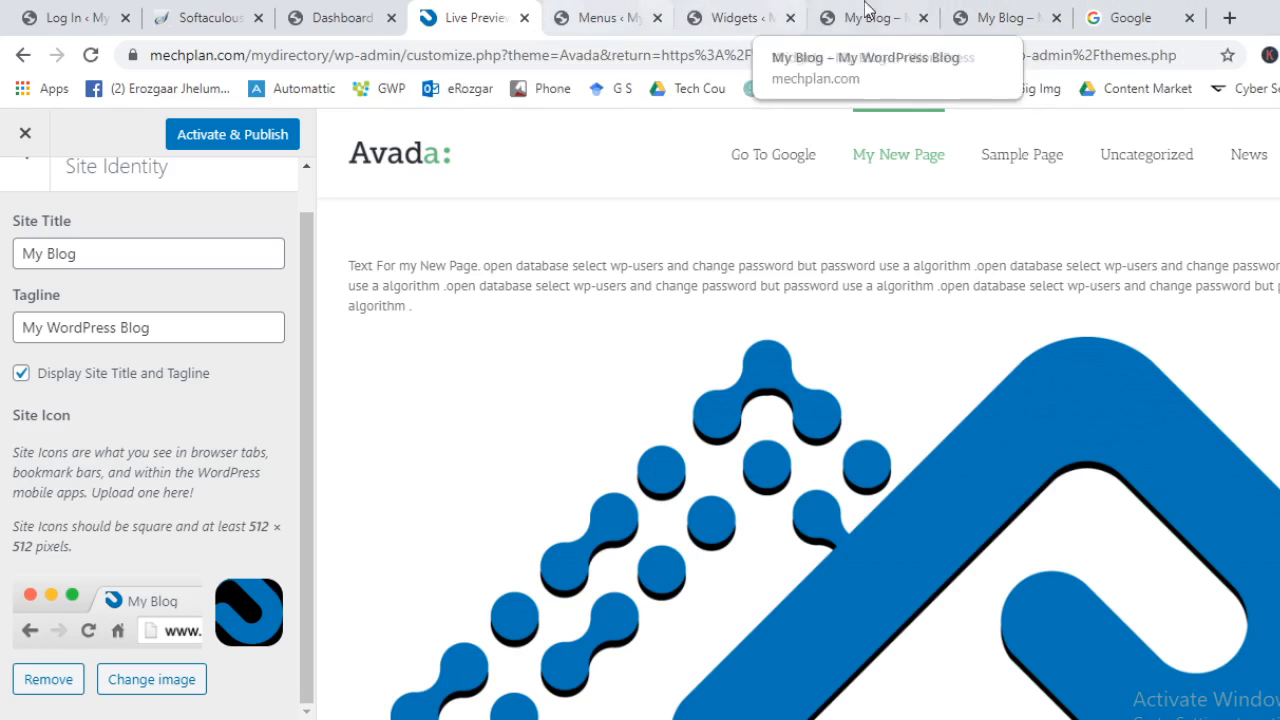
scroll(70, 346, "up", 2)
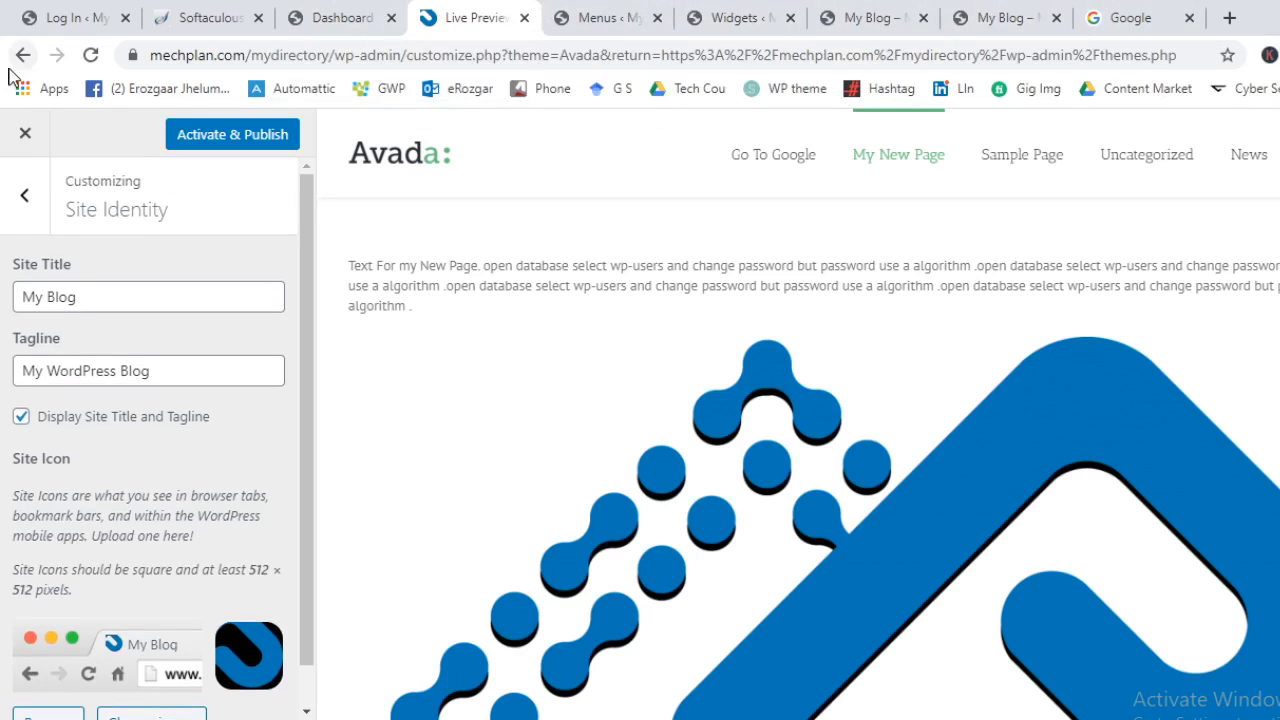
left_click(24, 200)
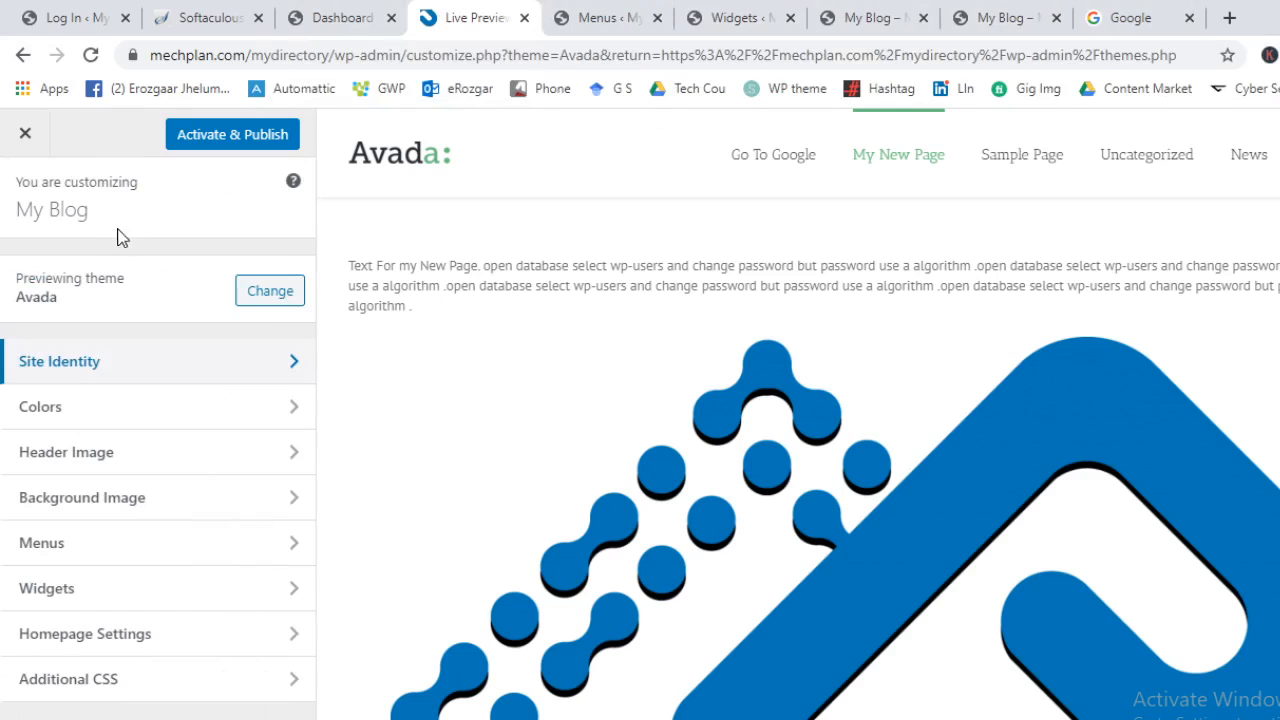
Glance at the Colors settings, then activate and publish the Avada theme
left_click(202, 410)
left_click(20, 197)
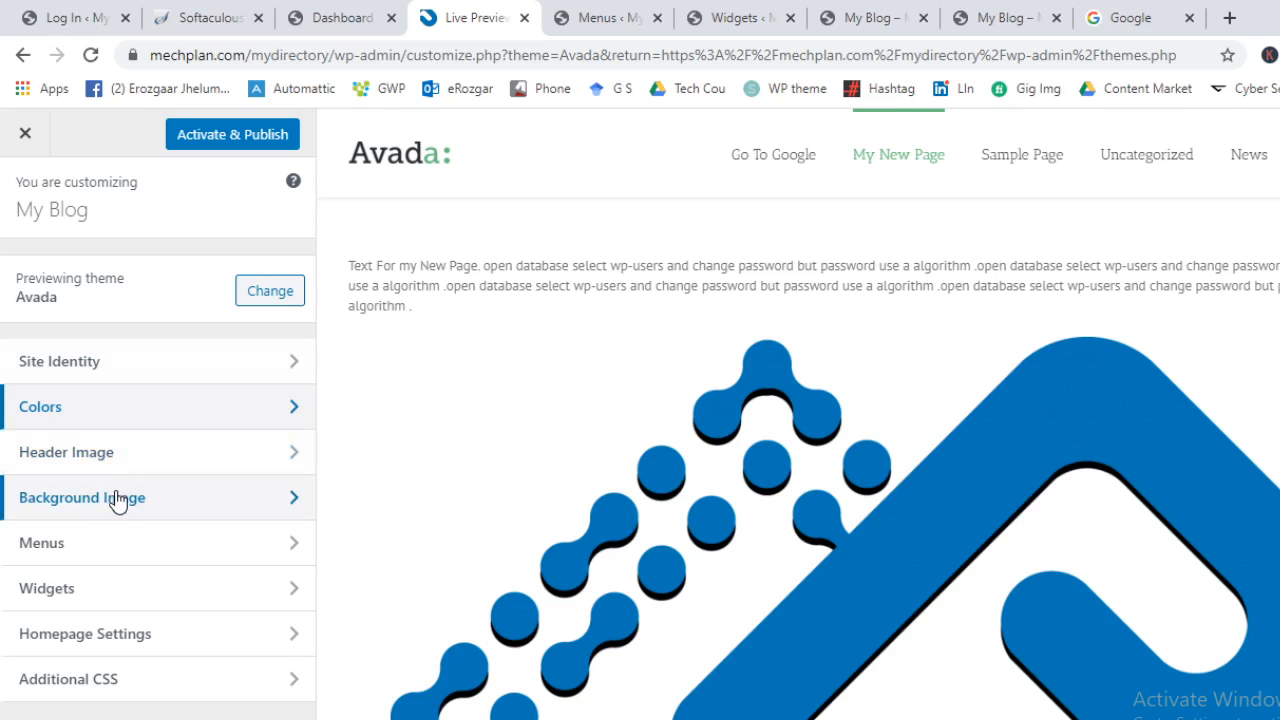
left_click(214, 137)
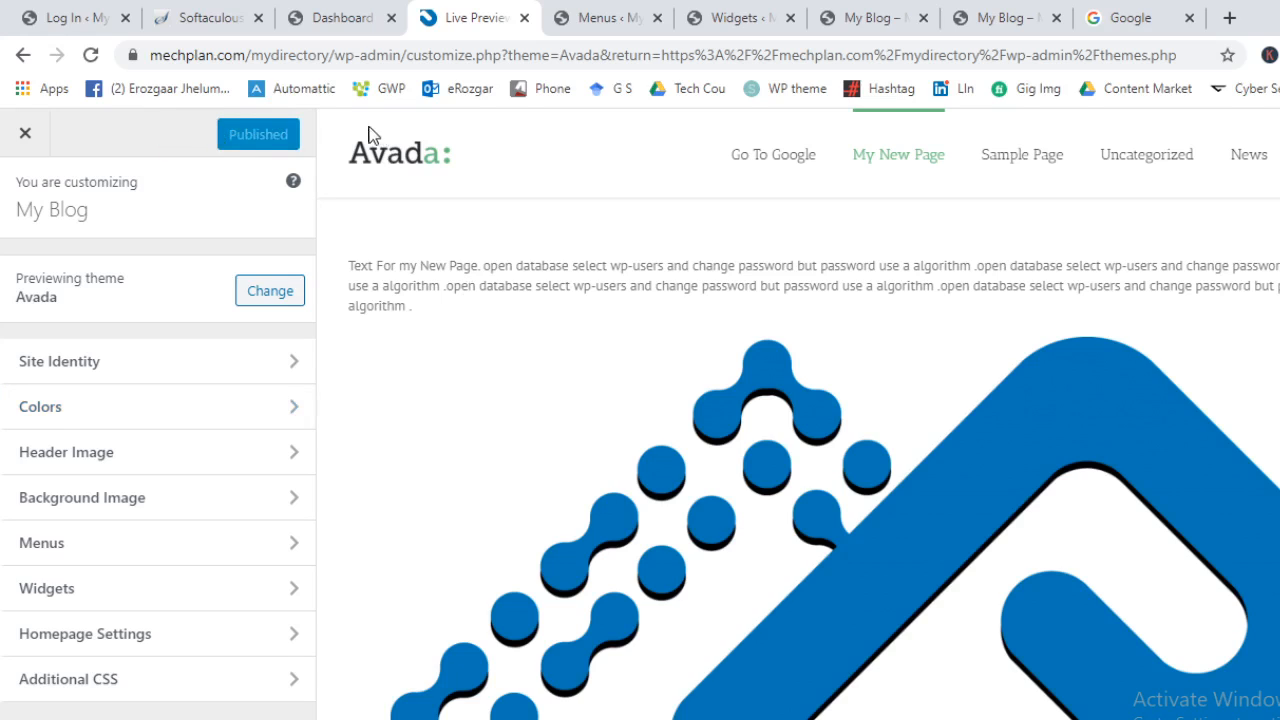
Open the live site in a new tab placed before the menu editor tab
left_click(325, 17)
left_click(605, 17)
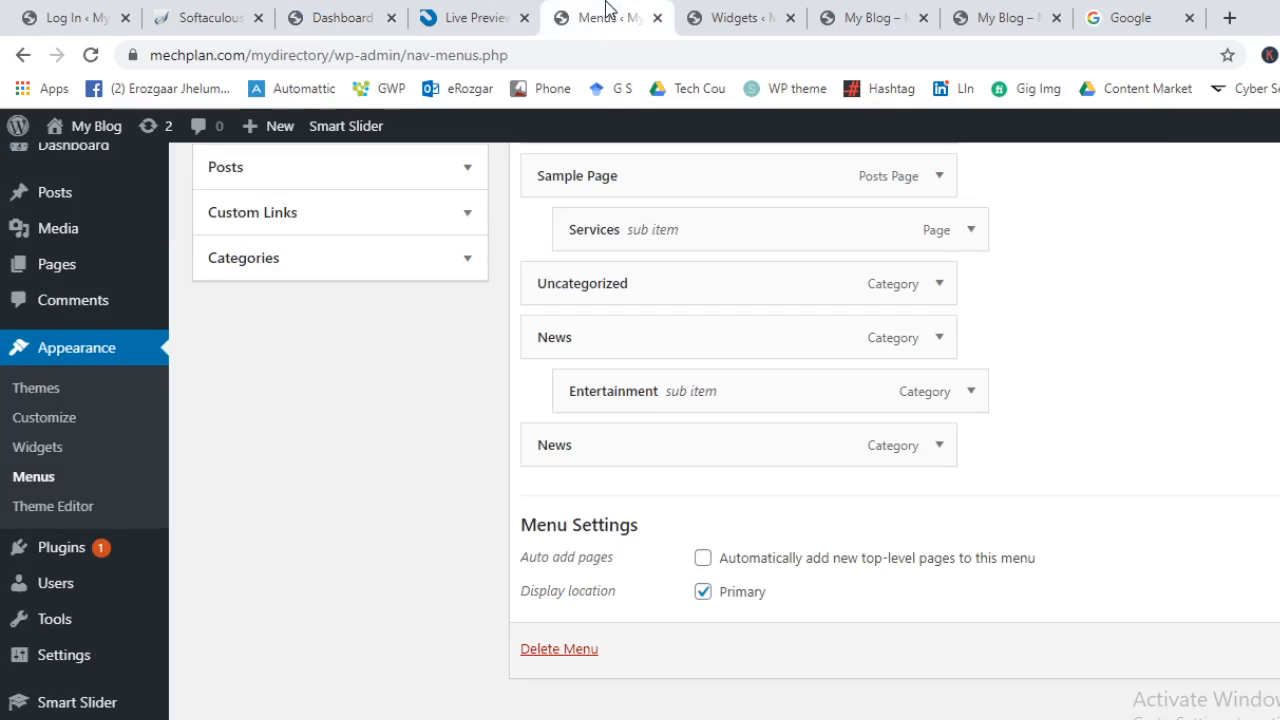
mouse_move(96, 126)
middle_click(73, 162)
left_click_drag(690, 8, 538, 8)
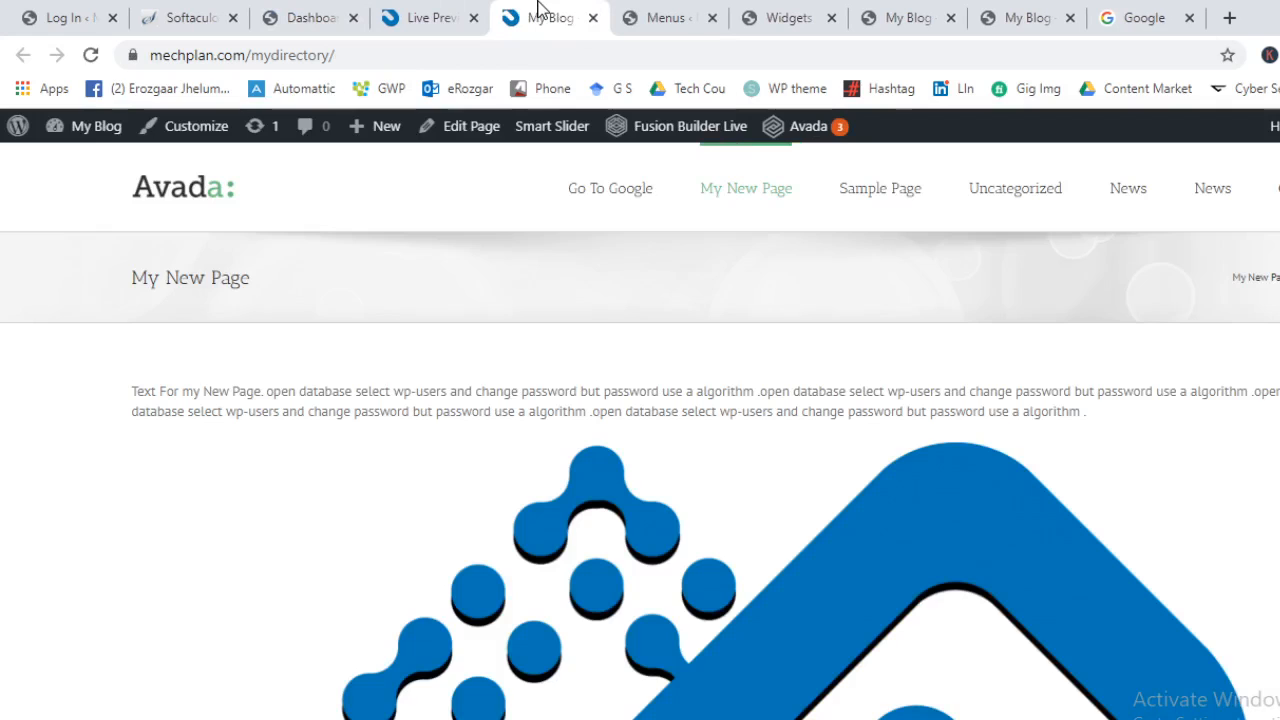
Look over the Avada-styled site and open the Themes page in a background tab
scroll(917, 468, "down", 3)
scroll(716, 506, "down", 5)
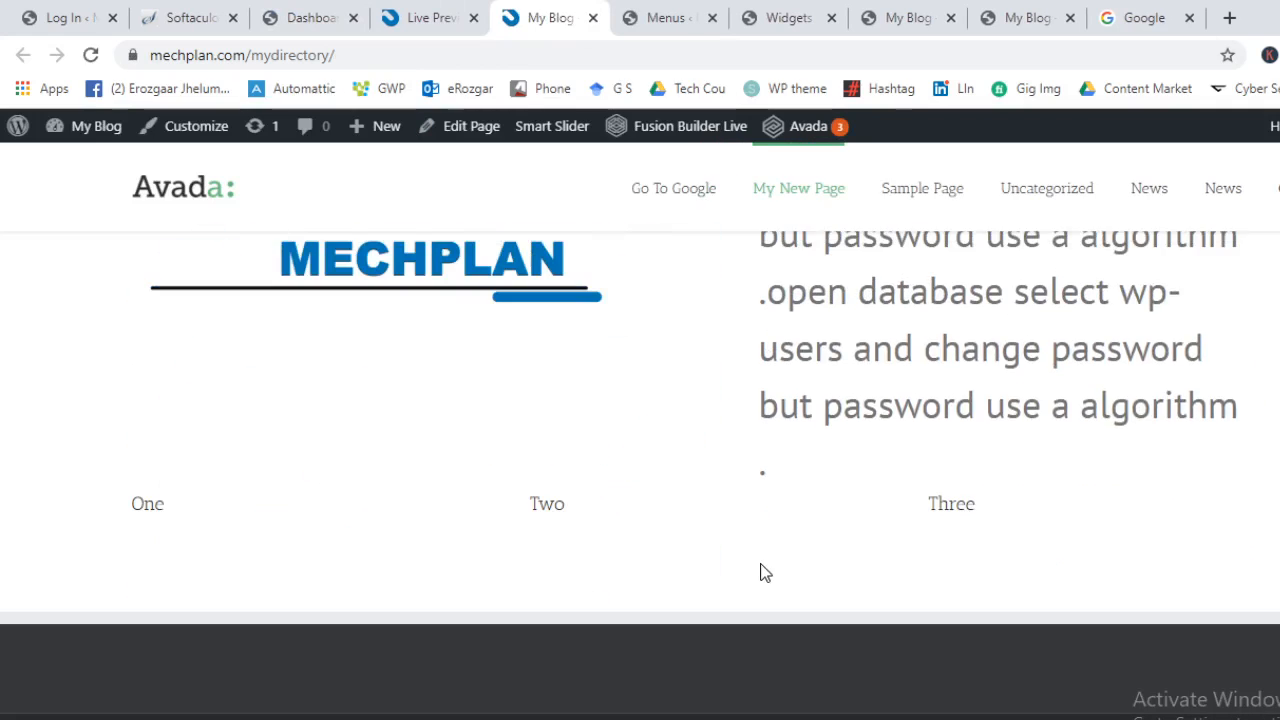
scroll(760, 563, "up", 13)
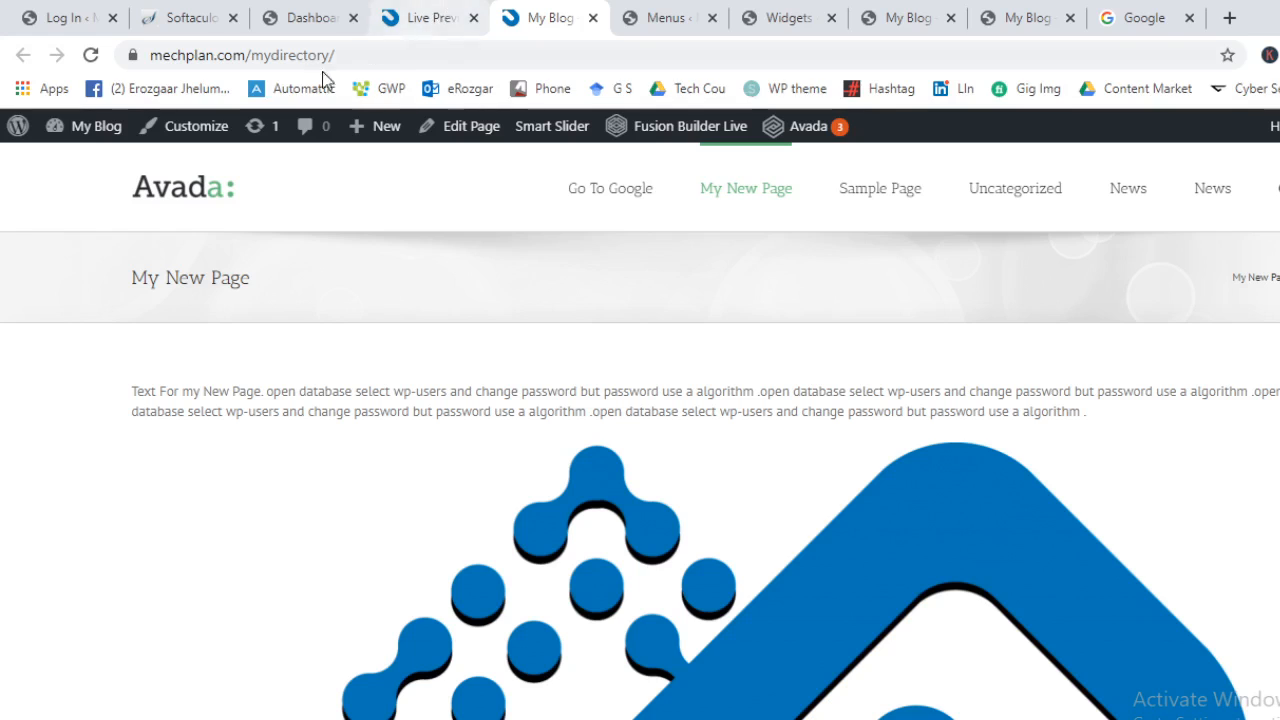
mouse_move(100, 128)
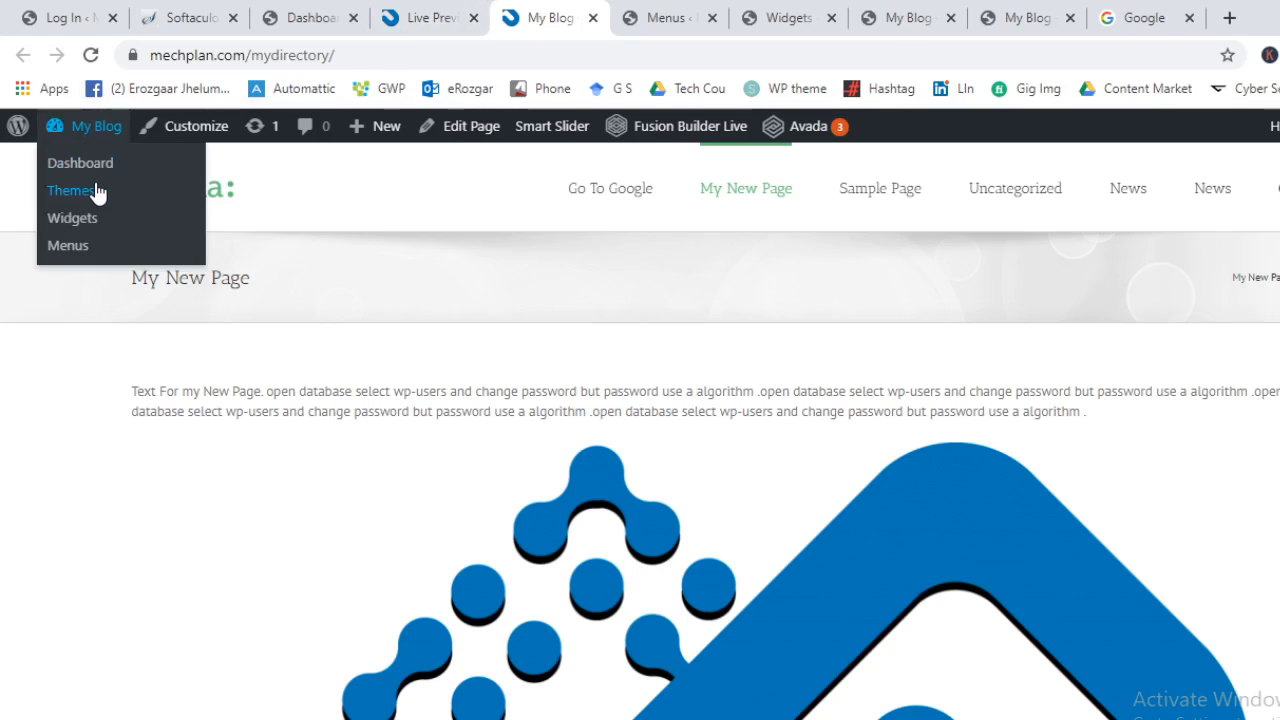
middle_click(98, 192)
Activate the Twenty Twenty theme on the Themes page
left_click(600, 17)
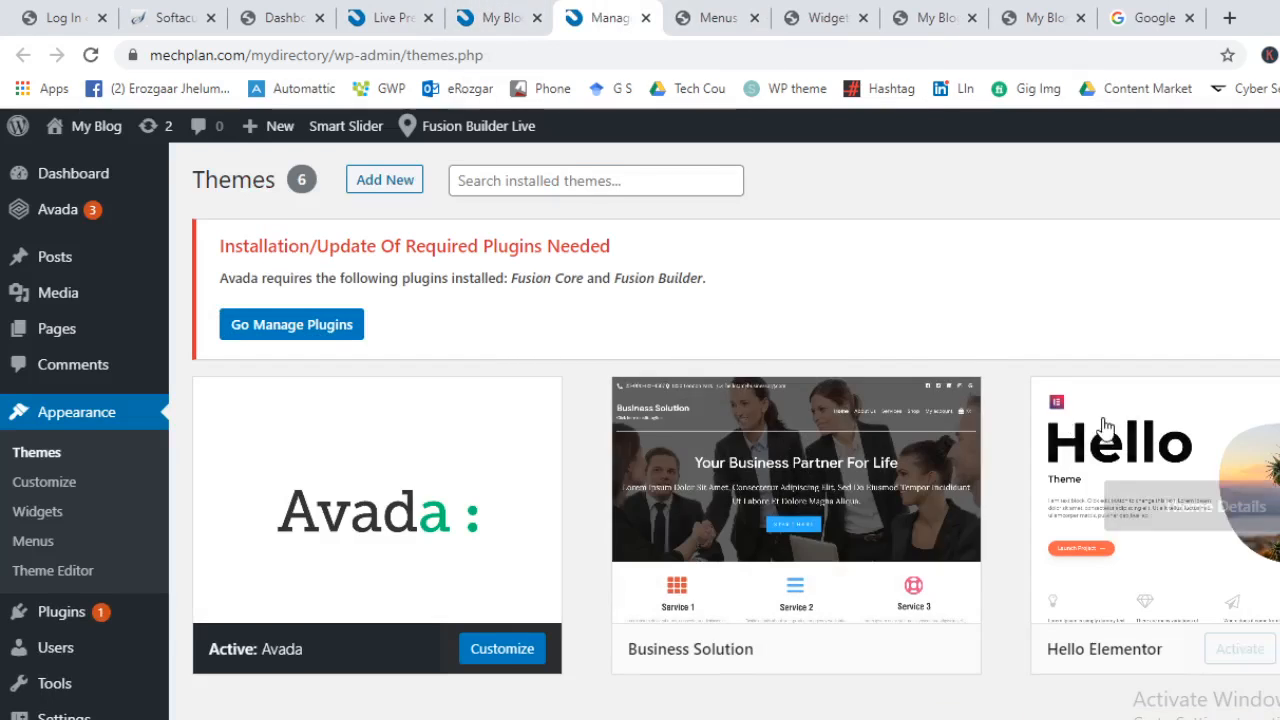
scroll(1100, 440, "down", 2)
scroll(1108, 420, "down", 2)
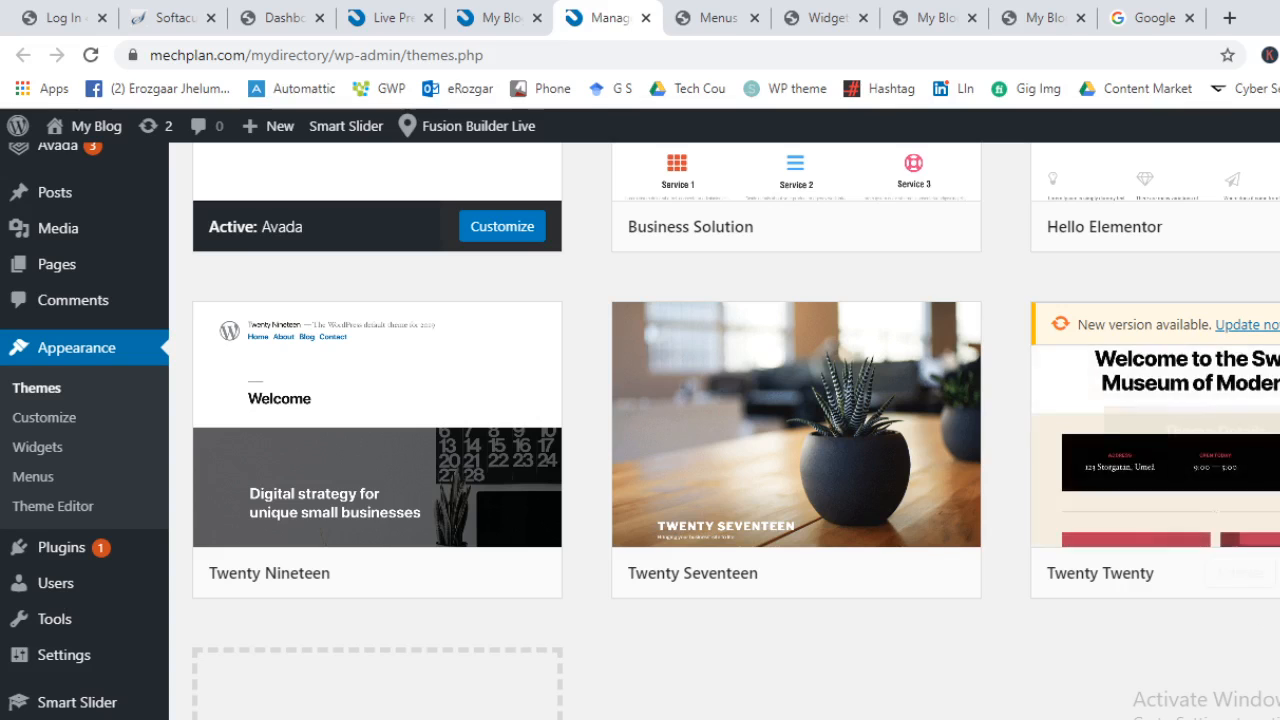
left_click(1252, 578)
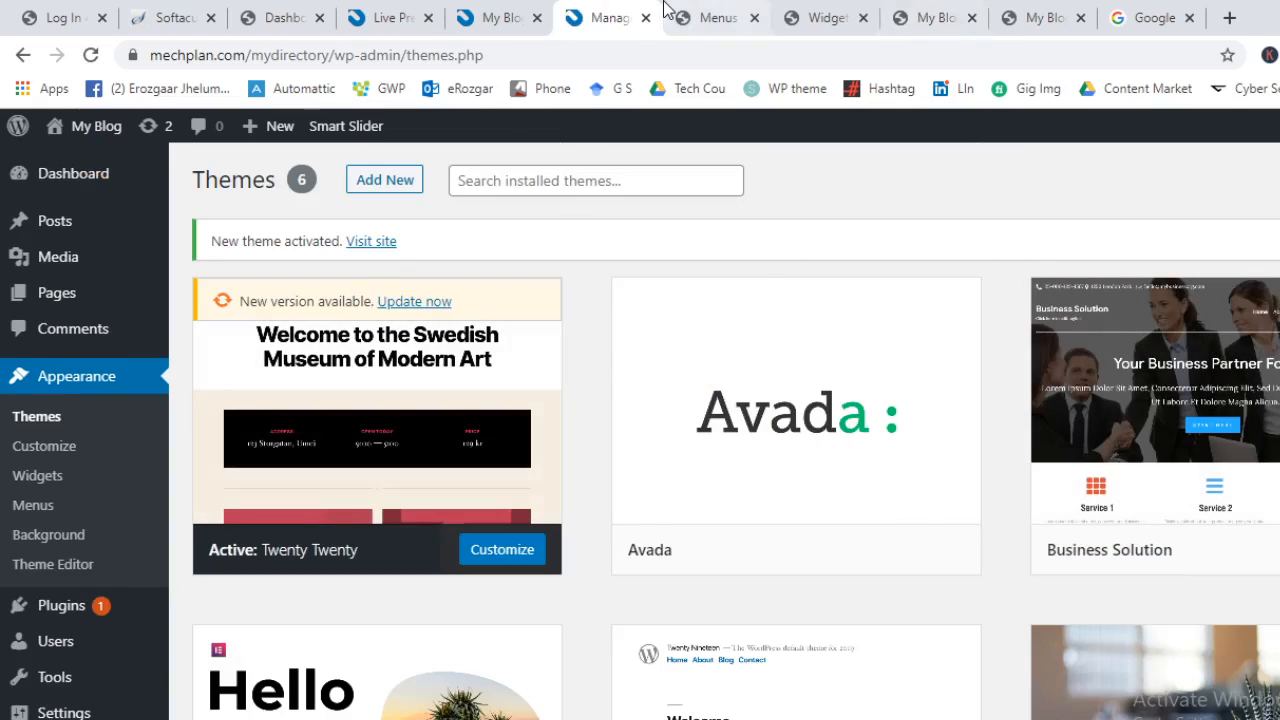
Open the live site in a background tab from the Themes page
left_click(712, 17)
left_click(563, 10)
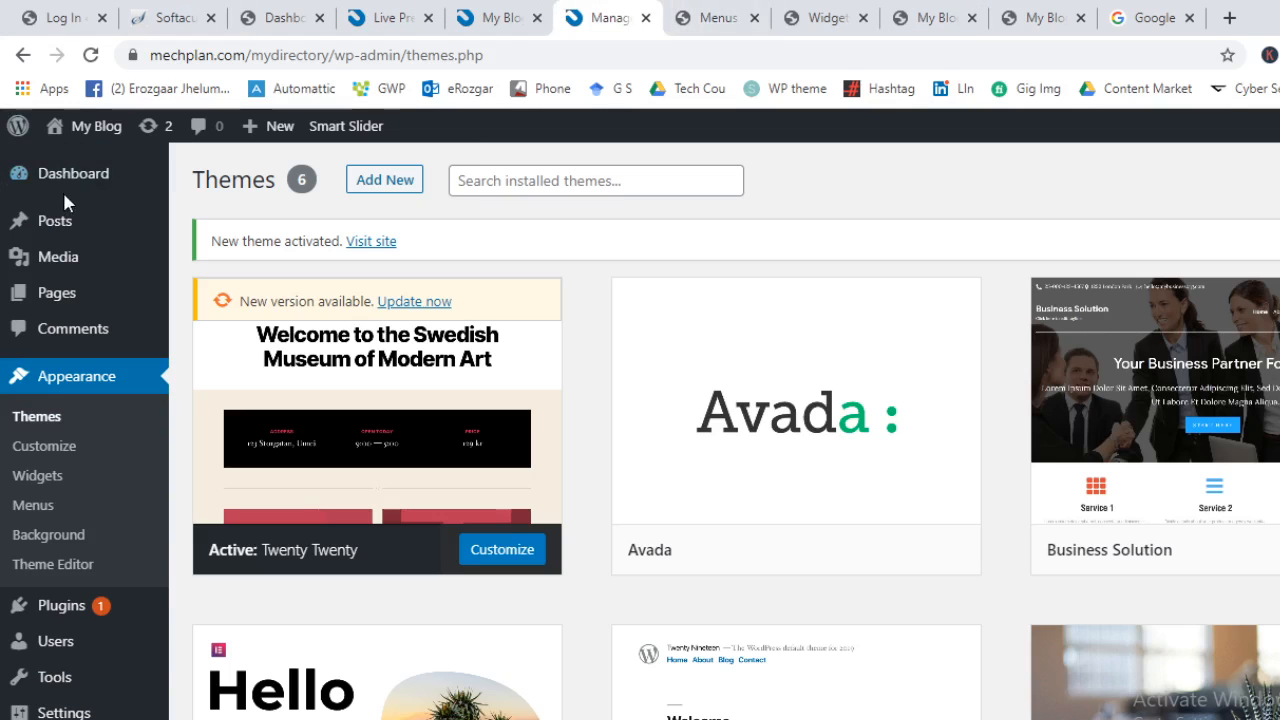
mouse_move(80, 126)
middle_click(58, 162)
Close the Menus, Widgets and leftover site tabs
left_click(784, 12)
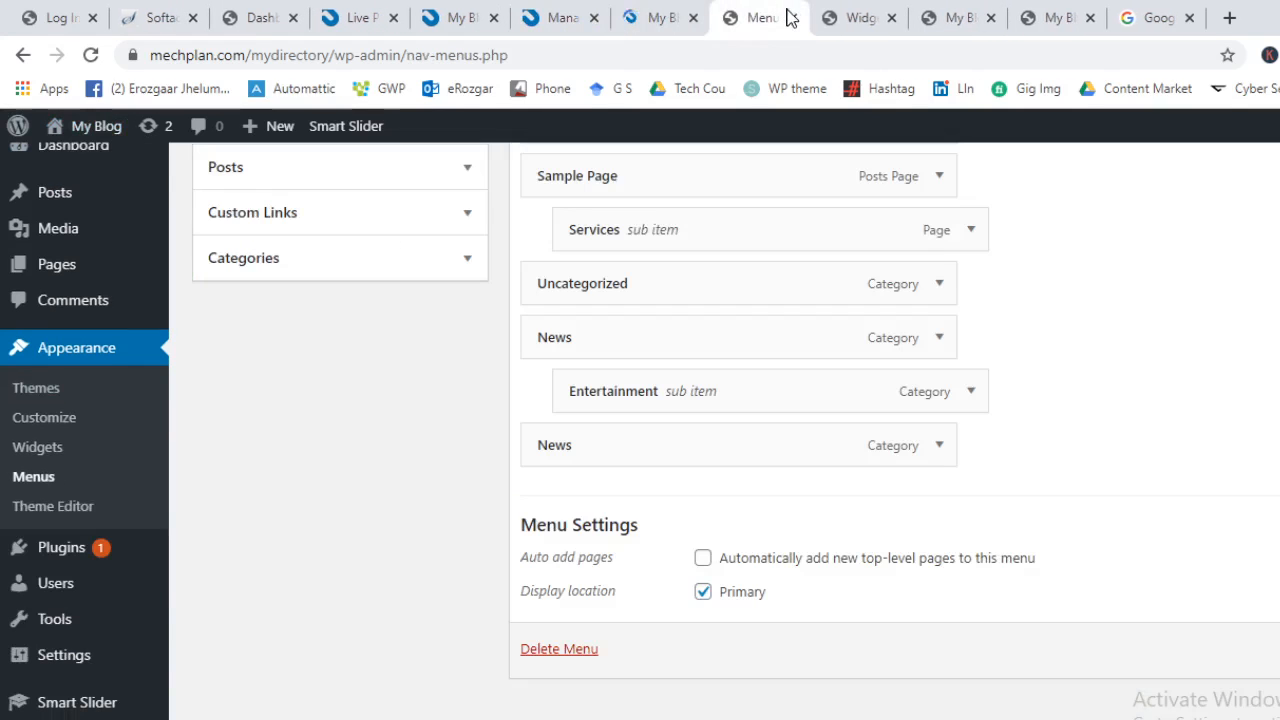
left_click(793, 18)
left_click(793, 18)
left_click(793, 18)
left_click(793, 18)
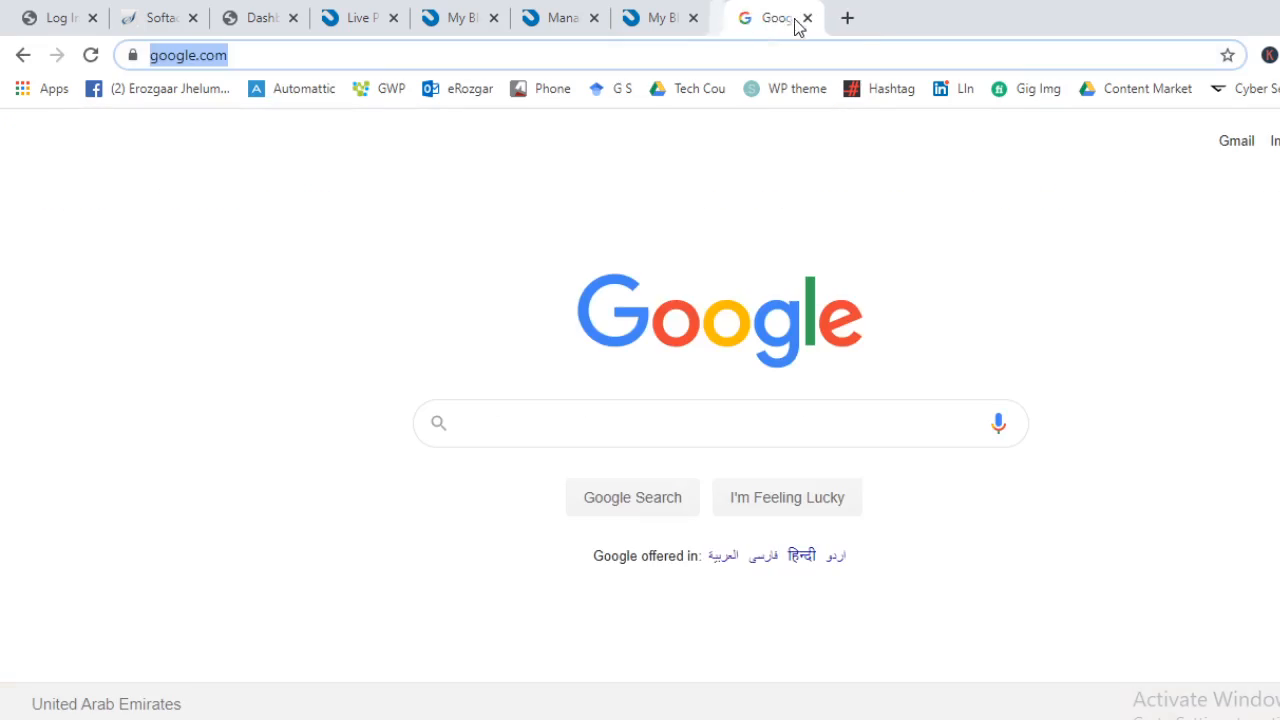
left_click(680, 15)
scroll(745, 510, "down", 6)
Scroll through the My Blog front page in its Twenty Twenty look
scroll(757, 523, "down", 10)
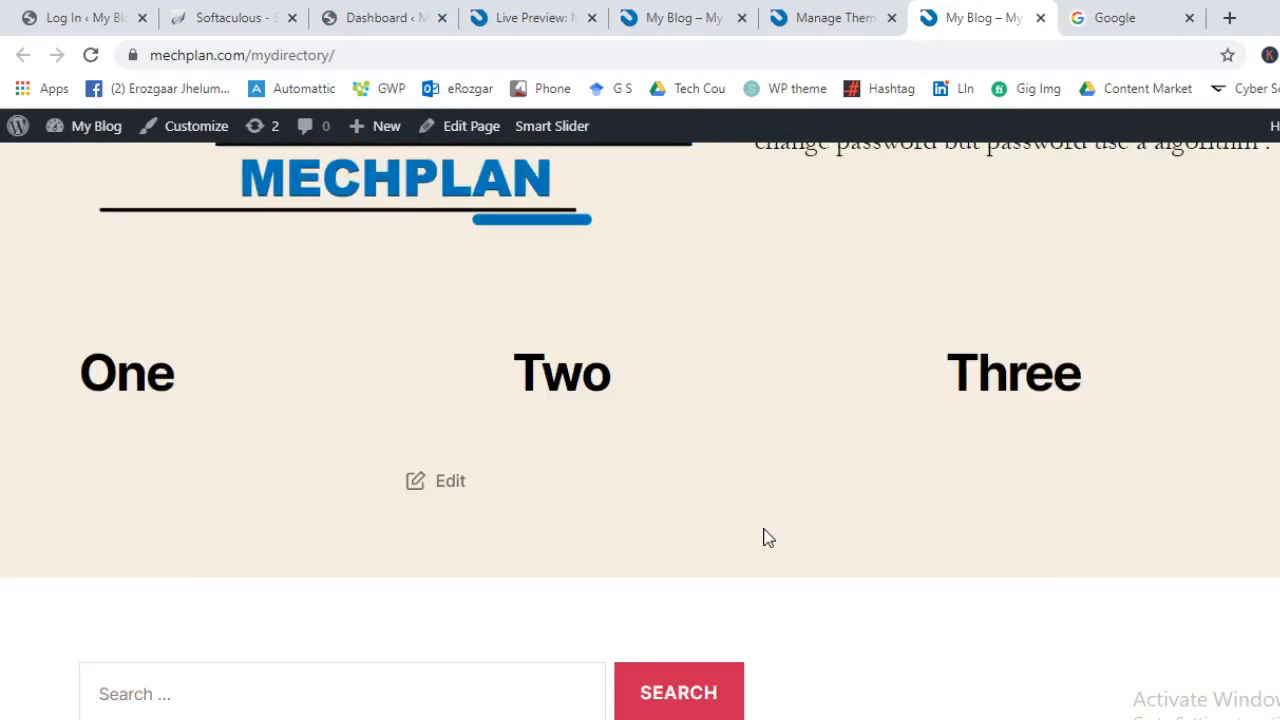
scroll(763, 534, "up", 12)
scroll(770, 545, "up", 4)
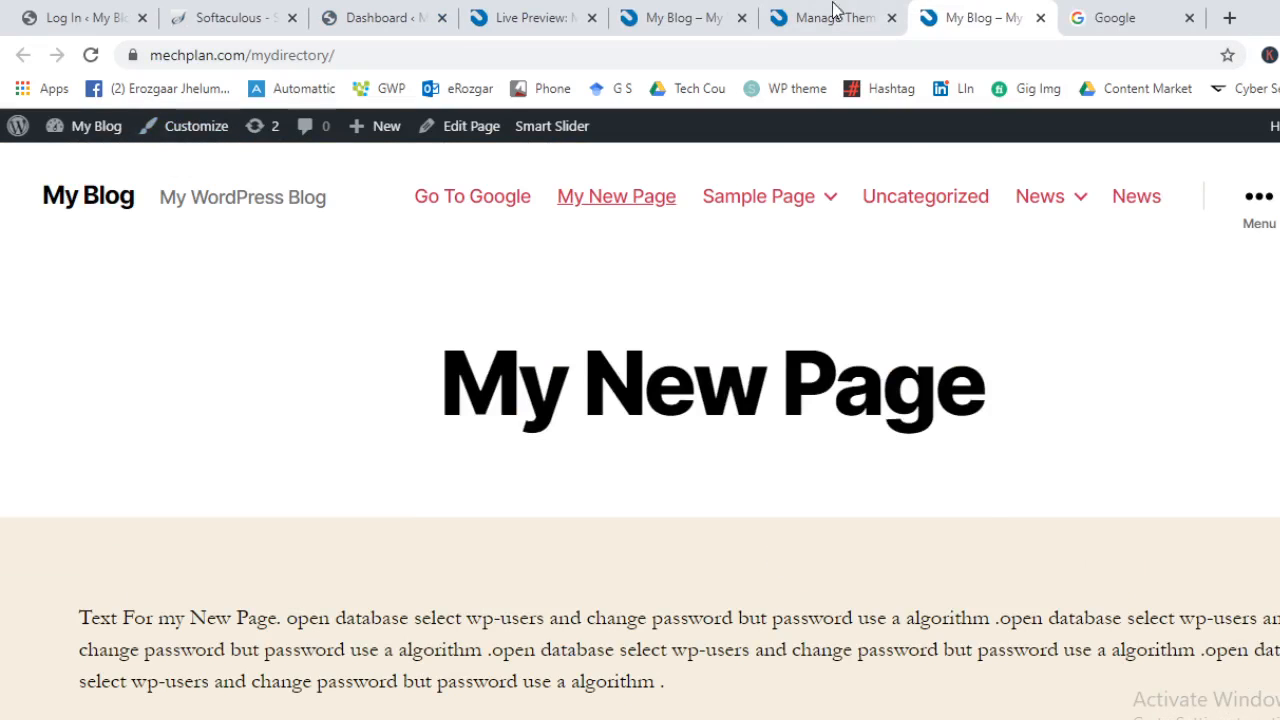
Go to the Dashboard tab and open Appearance > Theme Editor
left_click(510, 8)
left_click(414, 10)
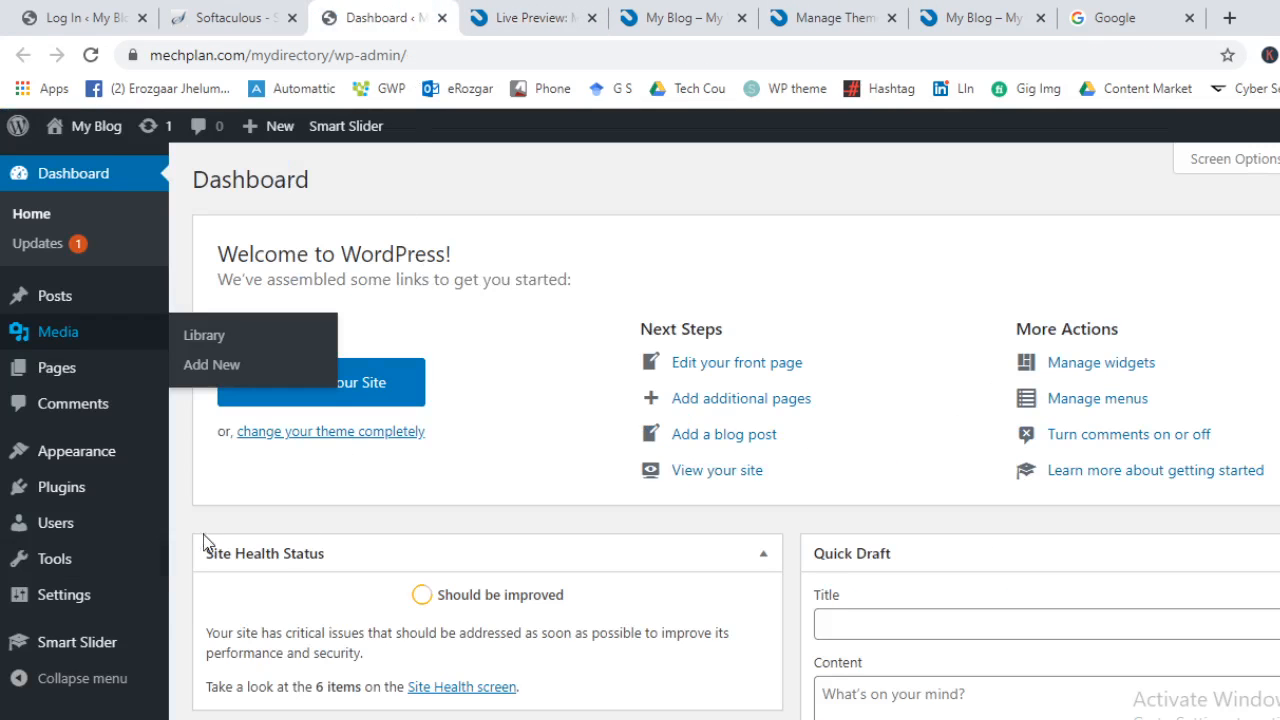
mouse_move(95, 468)
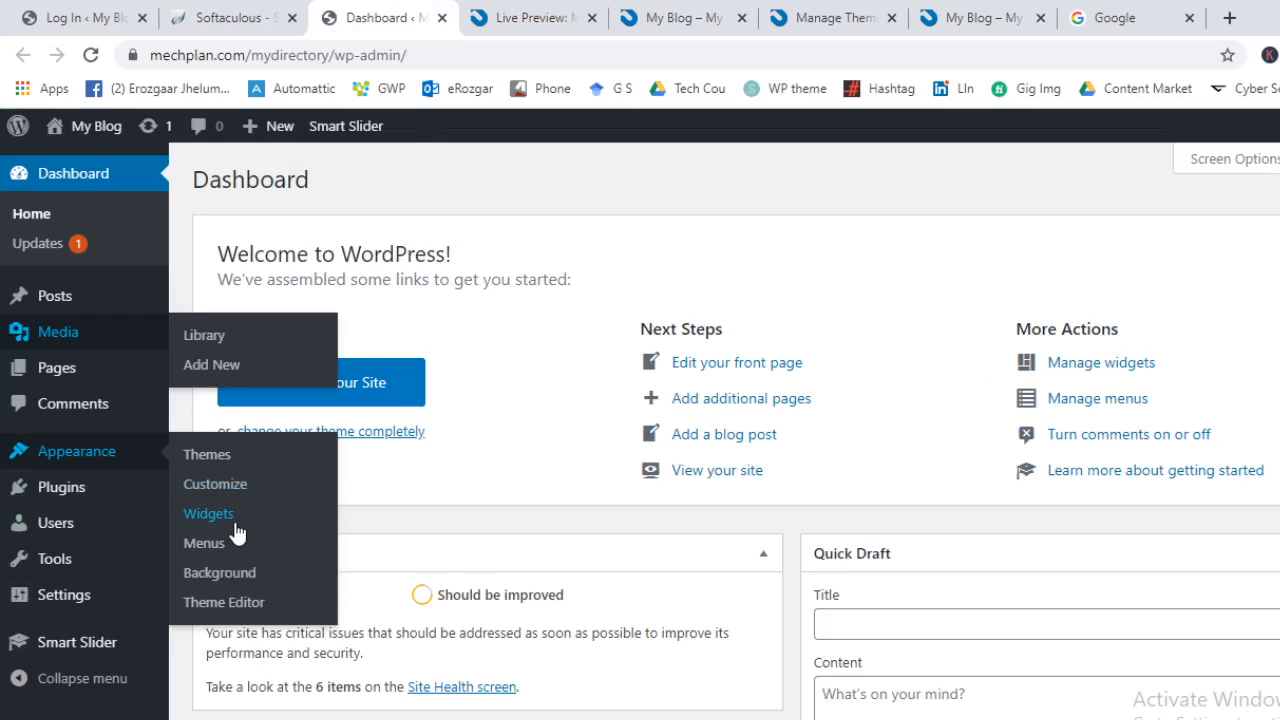
left_click(240, 603)
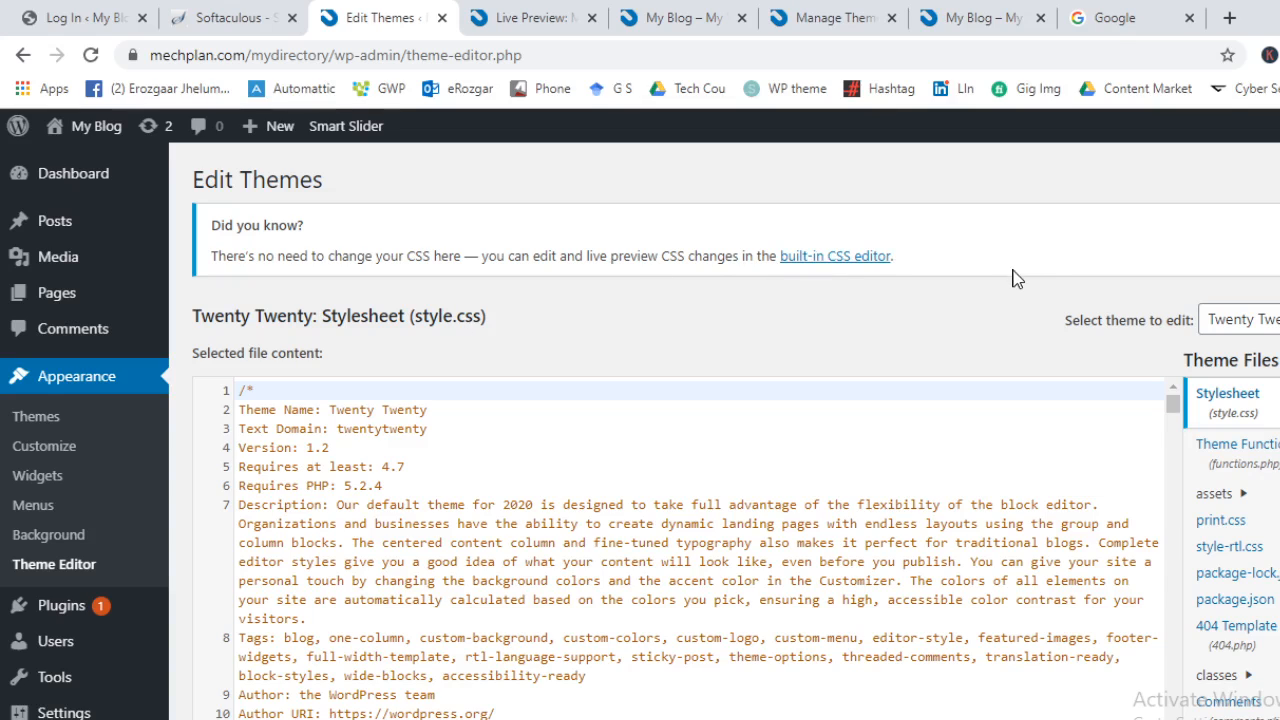
Leave the Twenty Twenty style.css editor for the Installed Plugins list
left_click(37, 610)
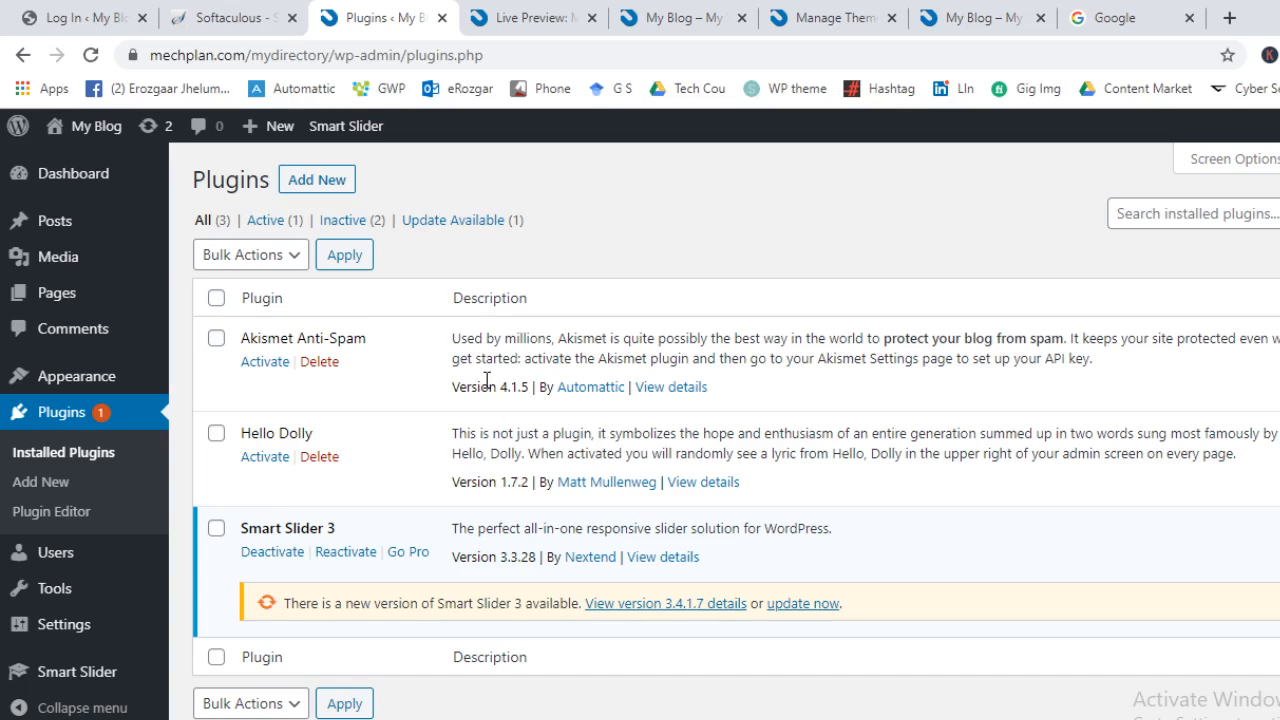
Open Add Plugins and select Akismet's active installations, last updated and compatibility lines
left_click(333, 180)
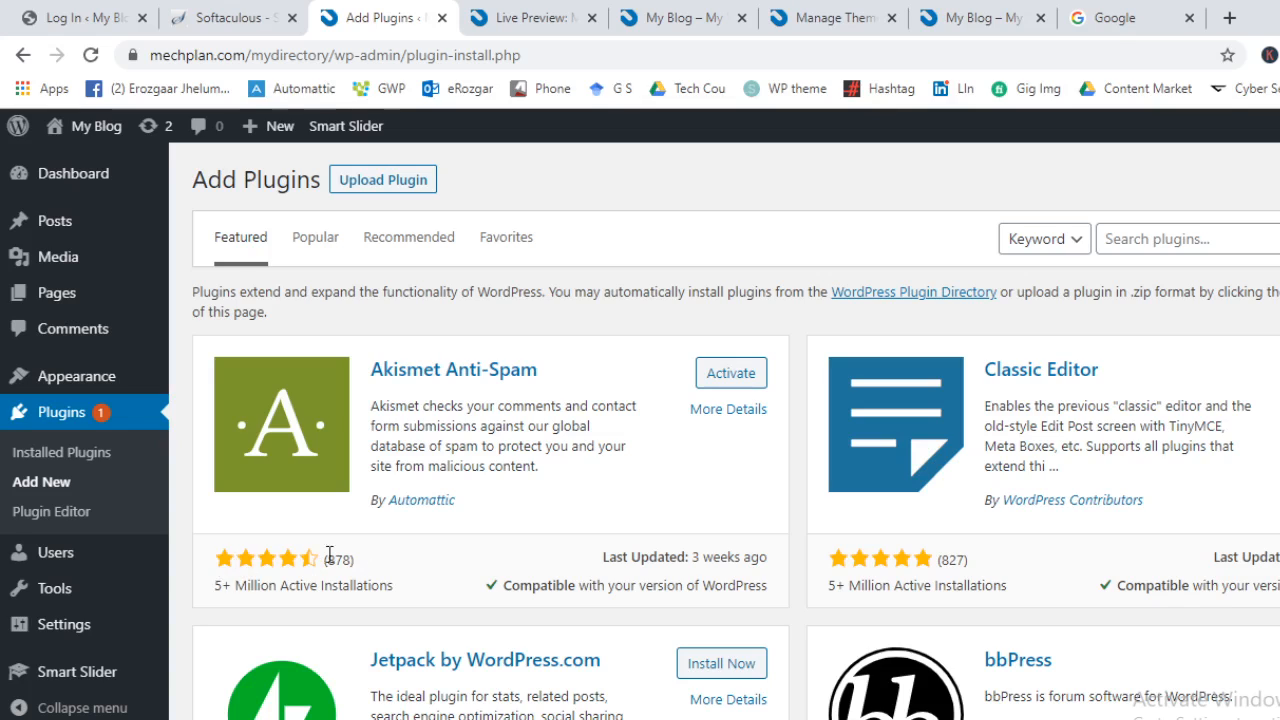
triple_click(231, 590)
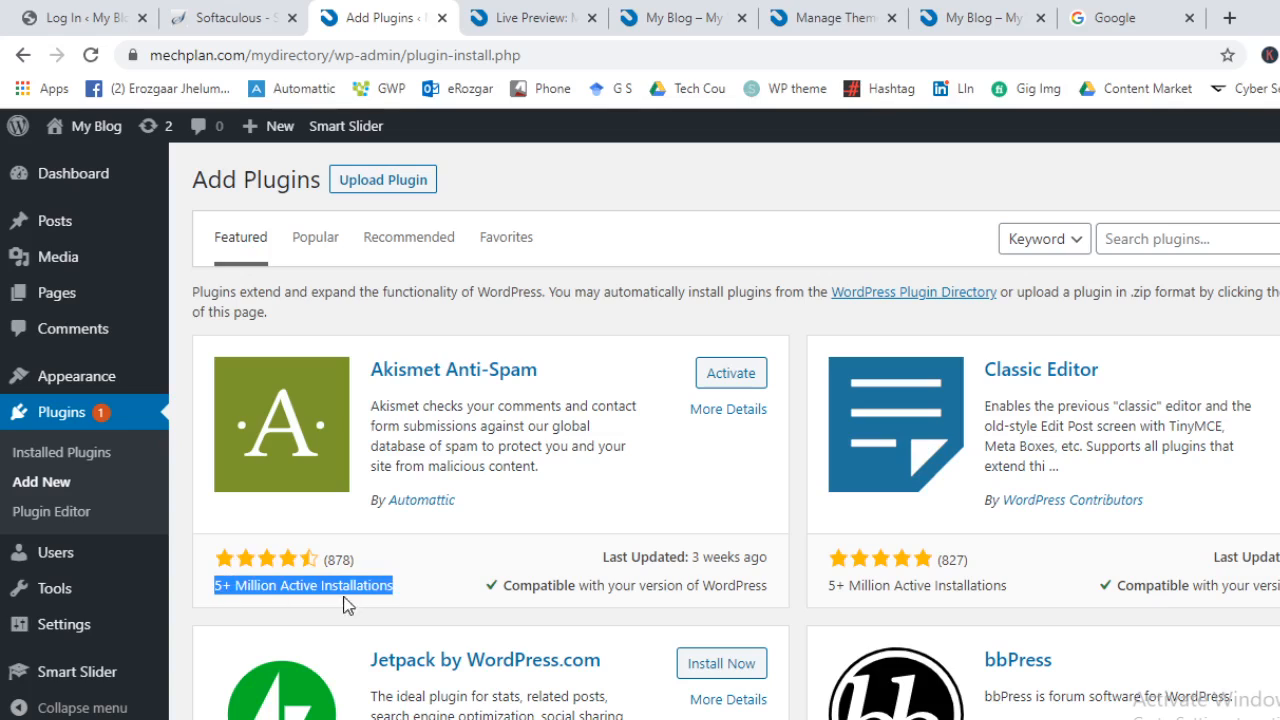
triple_click(668, 557)
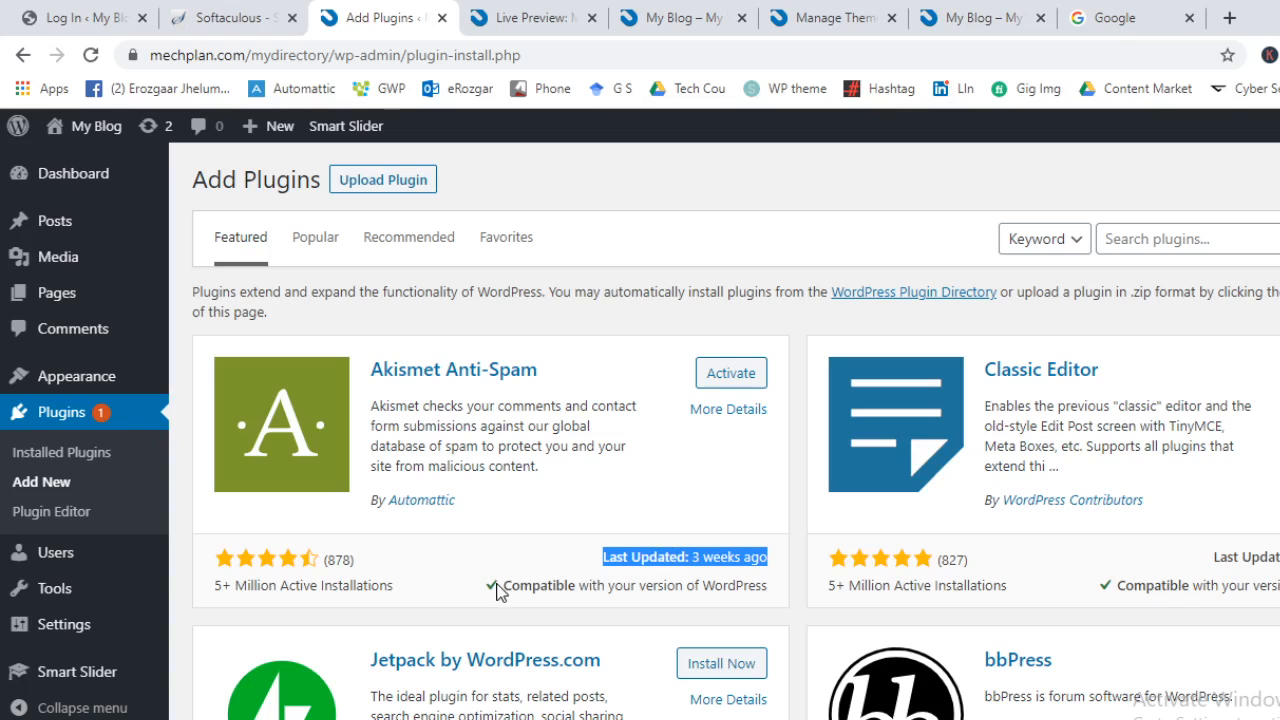
left_click(537, 580)
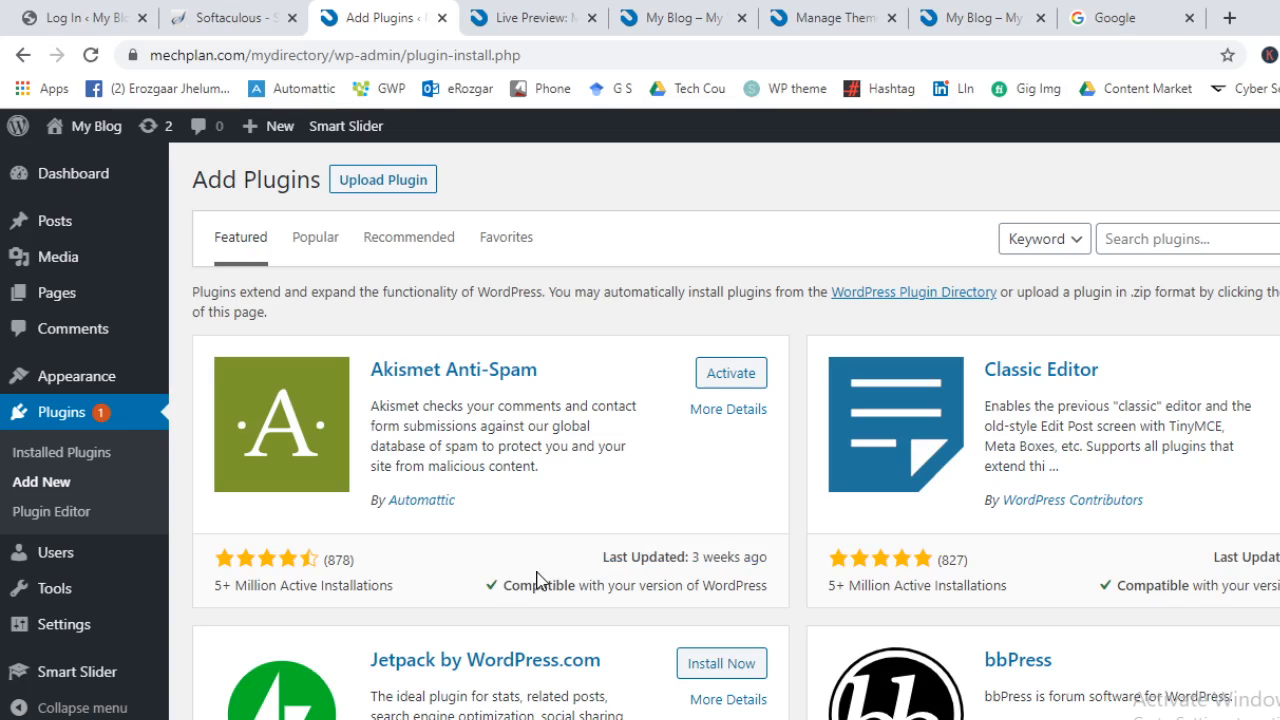
triple_click(526, 587)
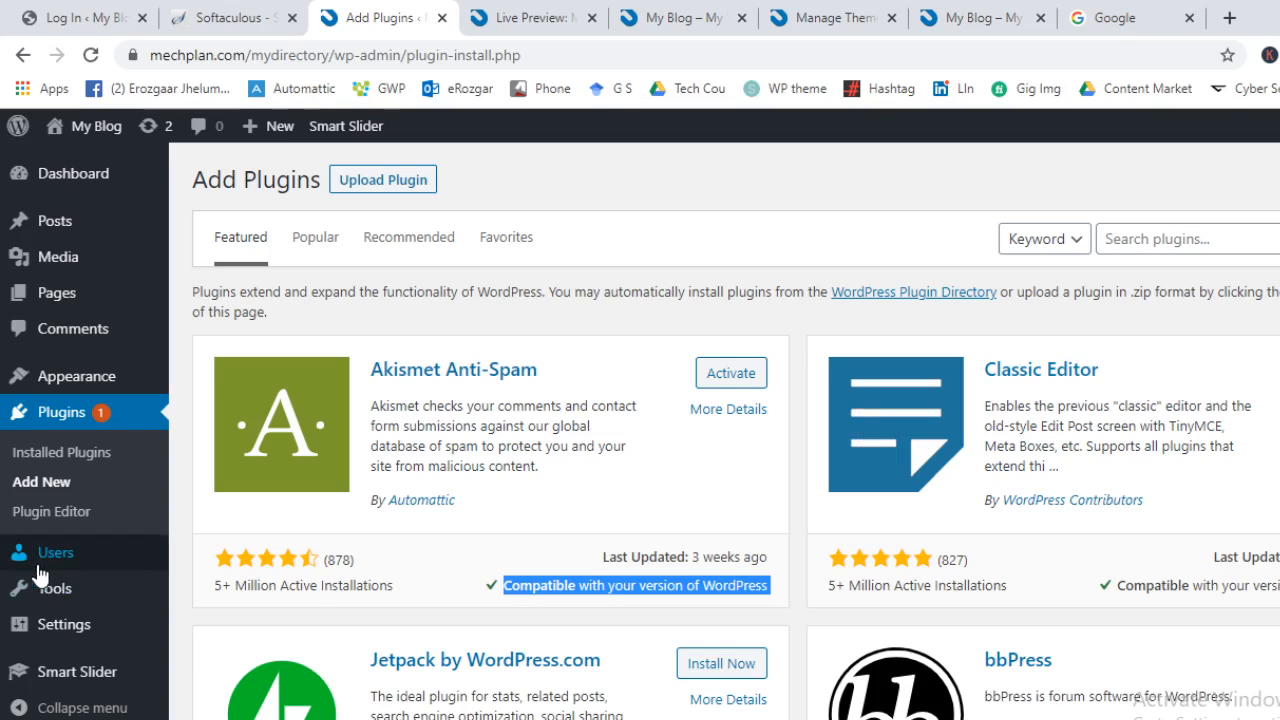
Open the Plugin Editor and go back from its Heads up warning
mouse_move(55, 377)
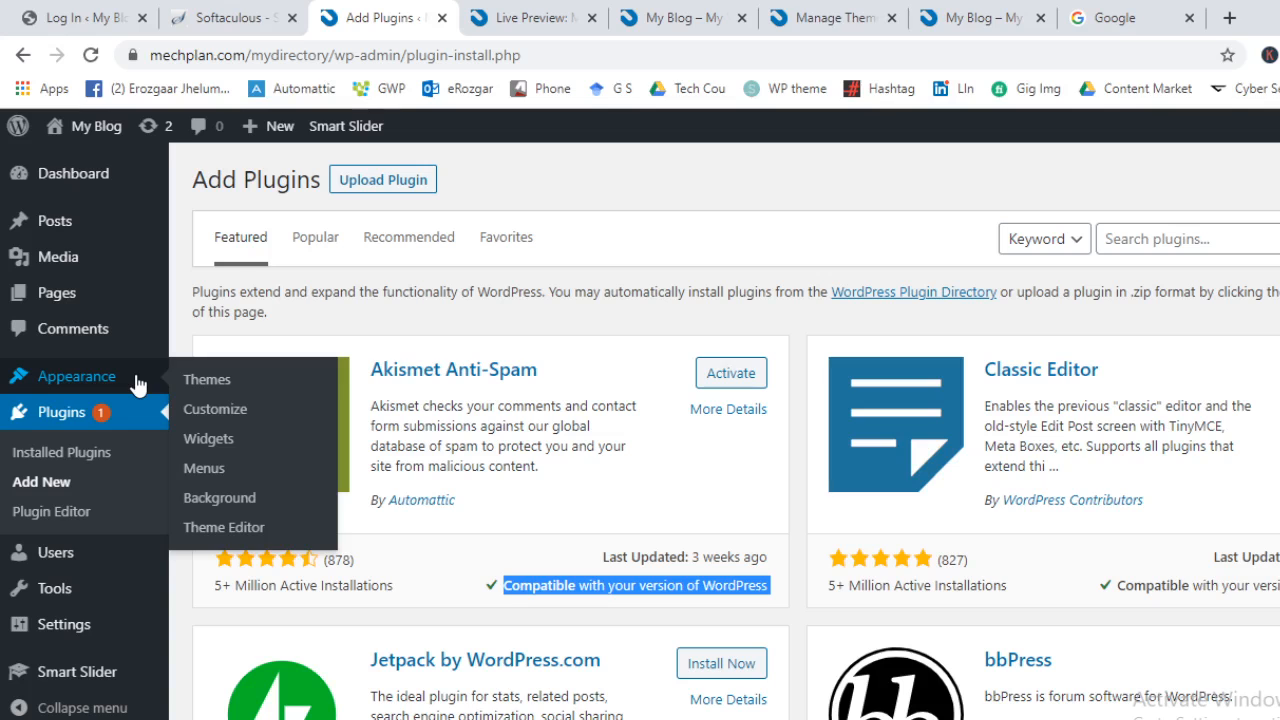
left_click(60, 511)
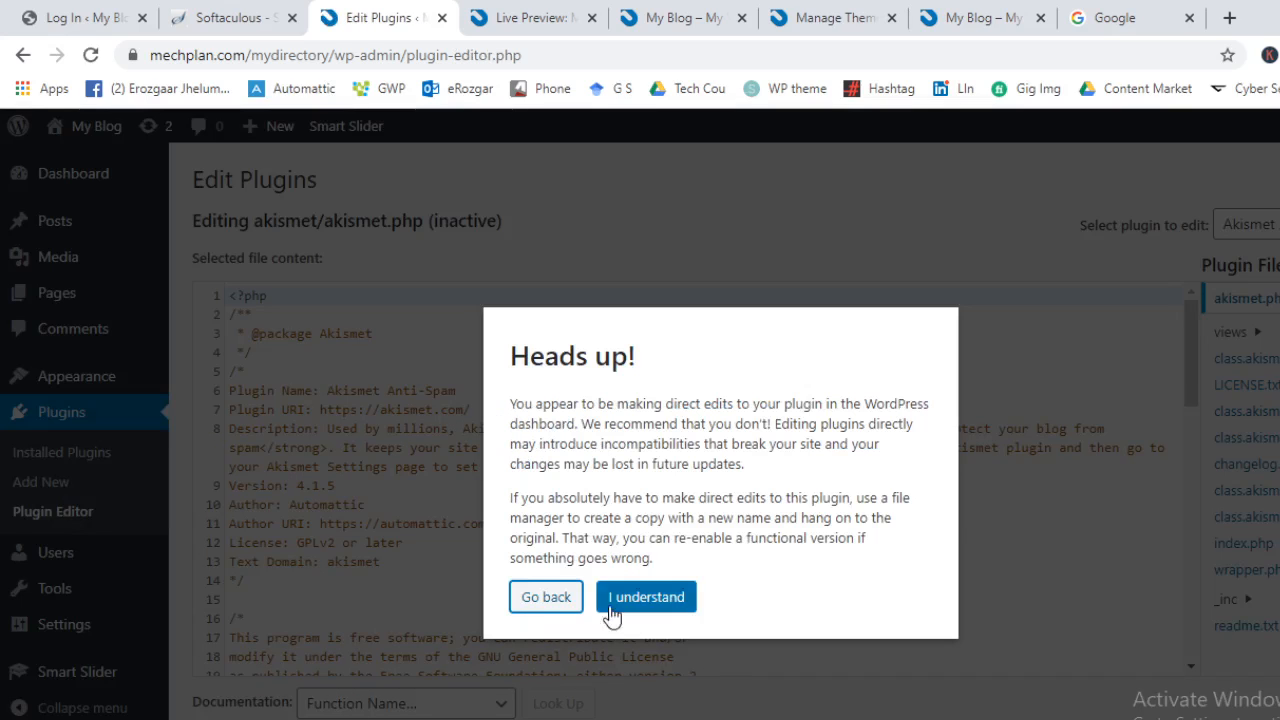
left_click(545, 598)
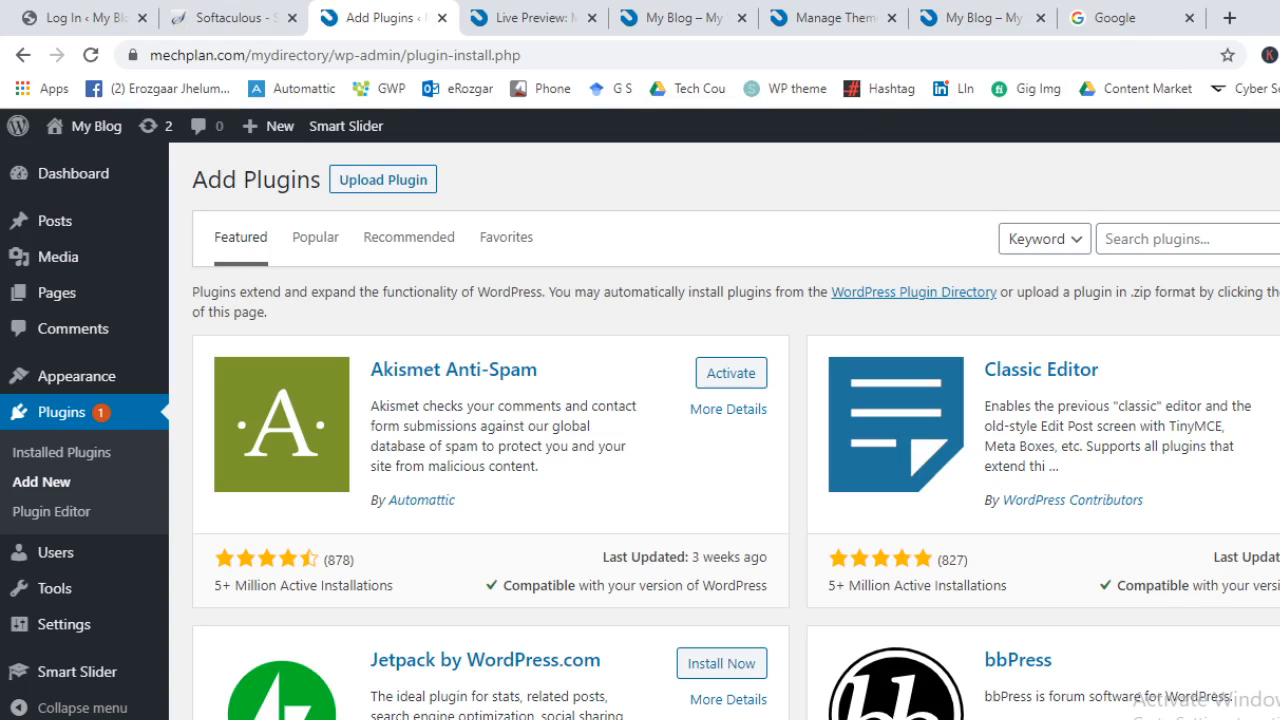
Check Classic Editor 1.5 in Installed Plugins, then return to Add Plugins
mouse_move(44, 379)
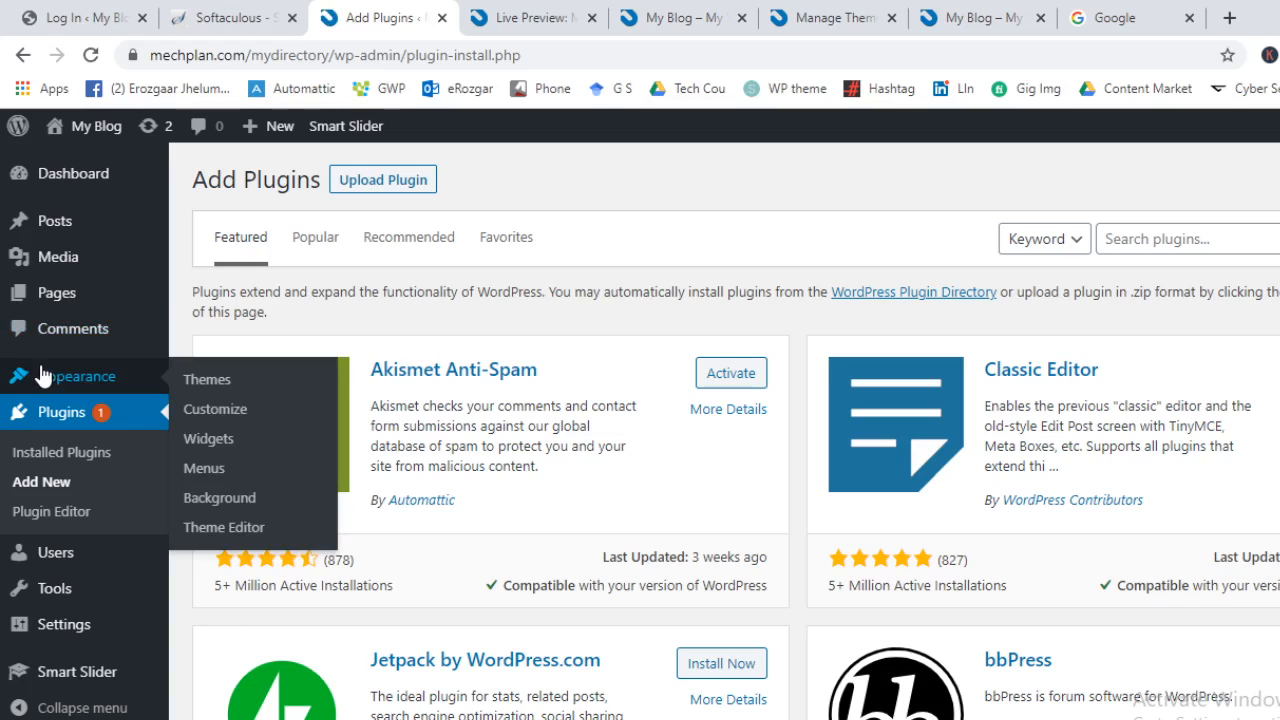
left_click(70, 455)
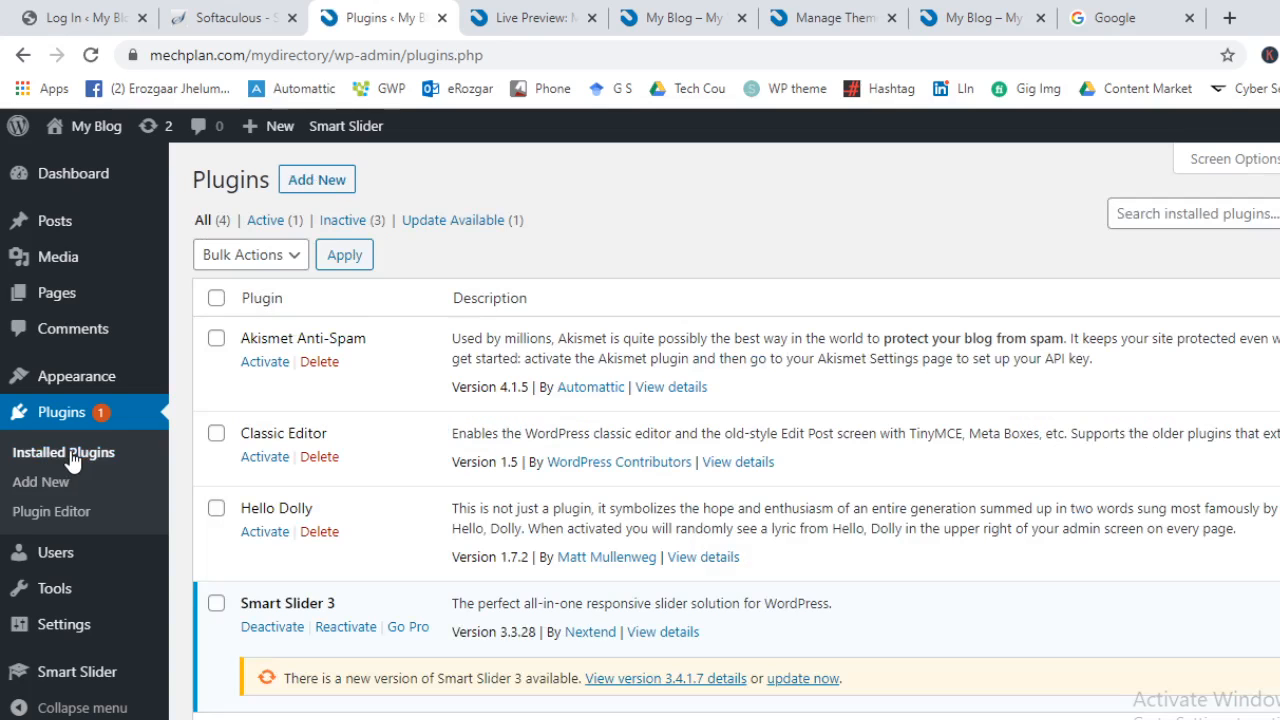
left_click(336, 181)
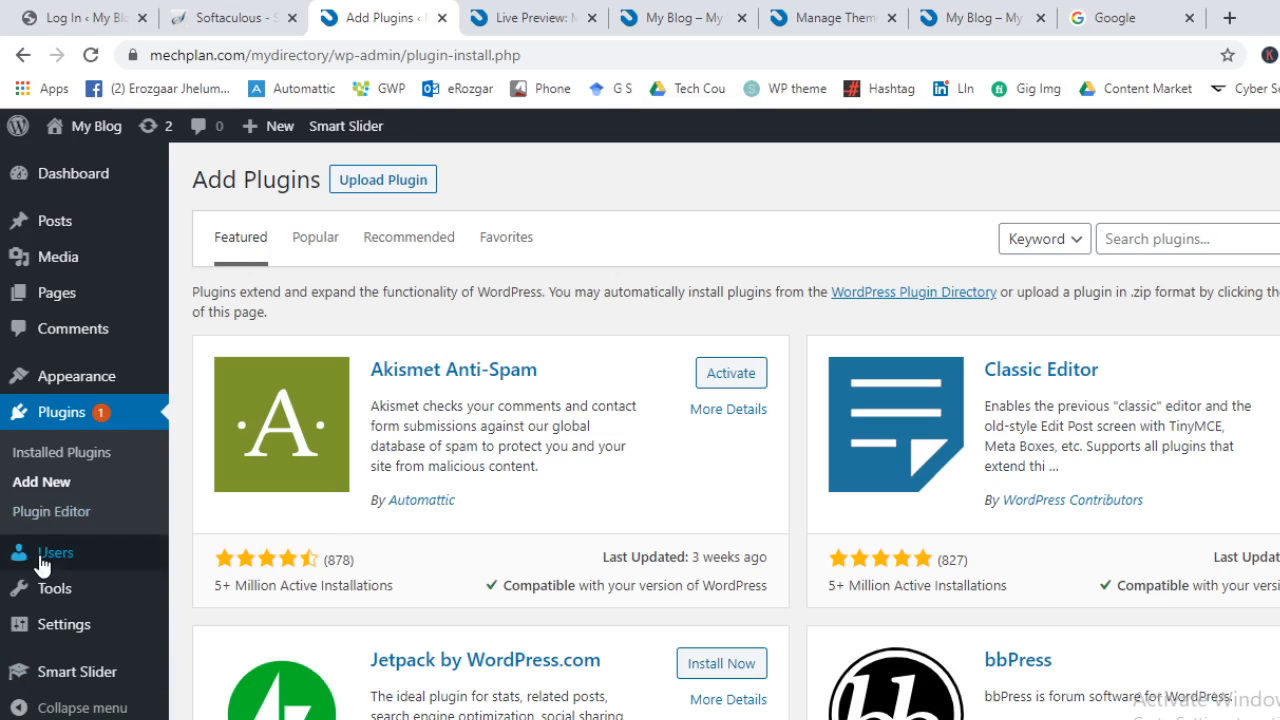
mouse_move(42, 565)
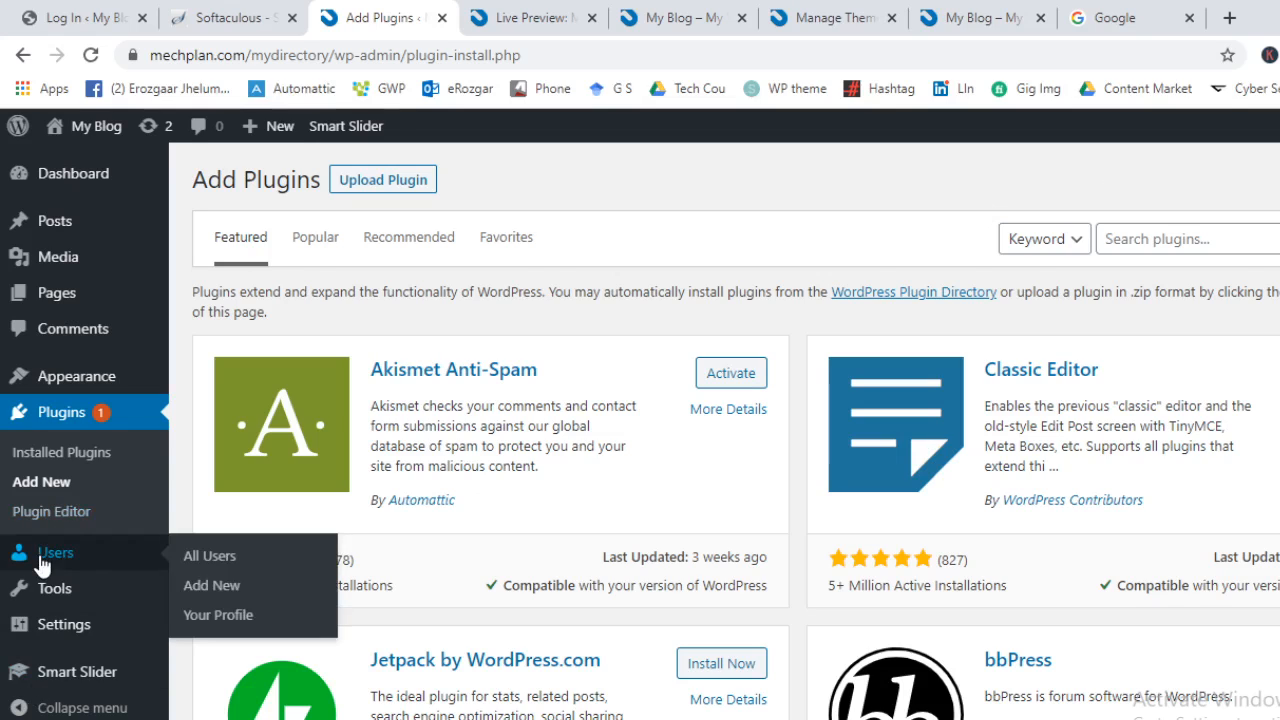
Open Users, close the tabs to its right, and start the blank Add New User form
left_click(42, 563)
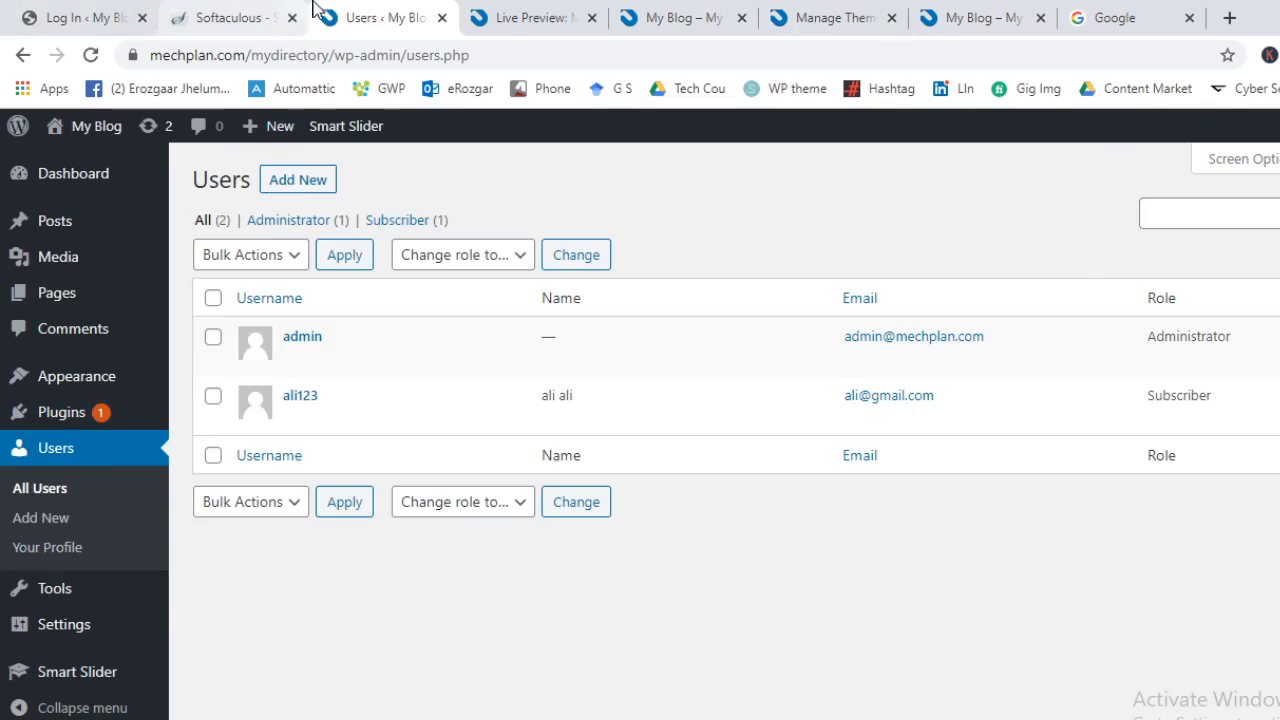
right_click(372, 17)
left_click(563, 257)
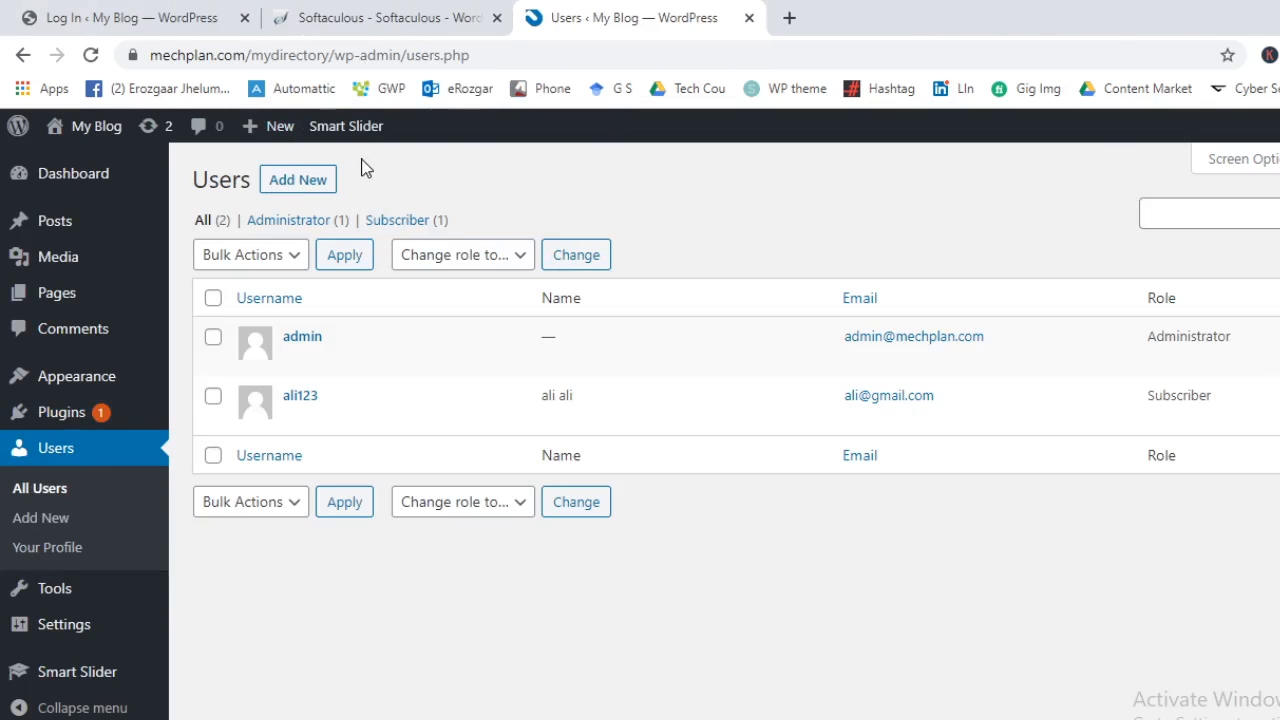
left_click(302, 183)
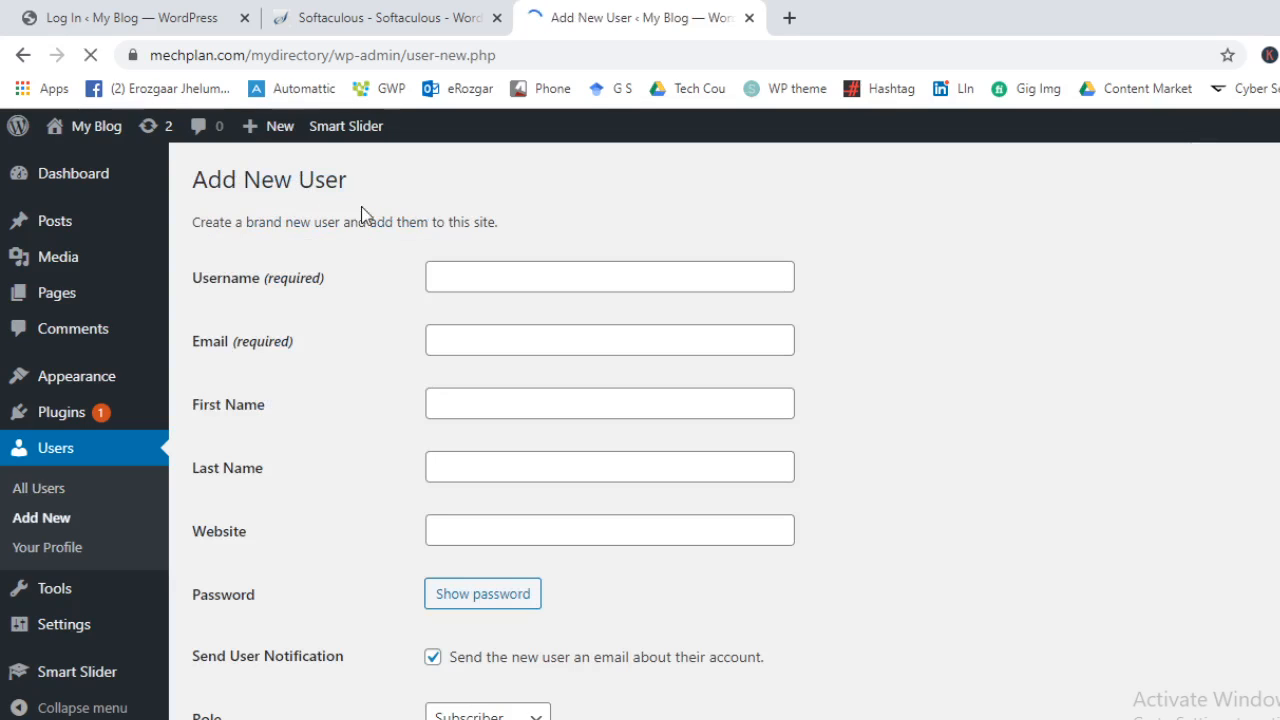
left_click(500, 272)
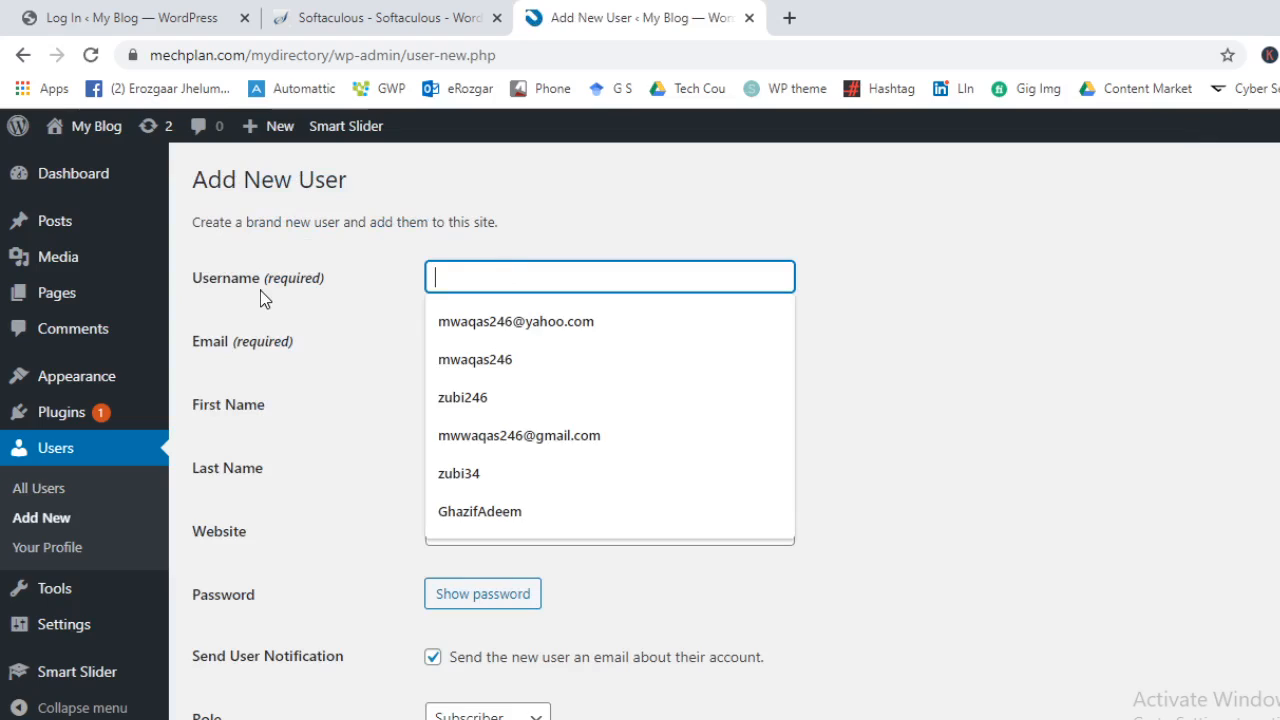
Dismiss the username suggestions and move down past the last-name field
left_click(312, 375)
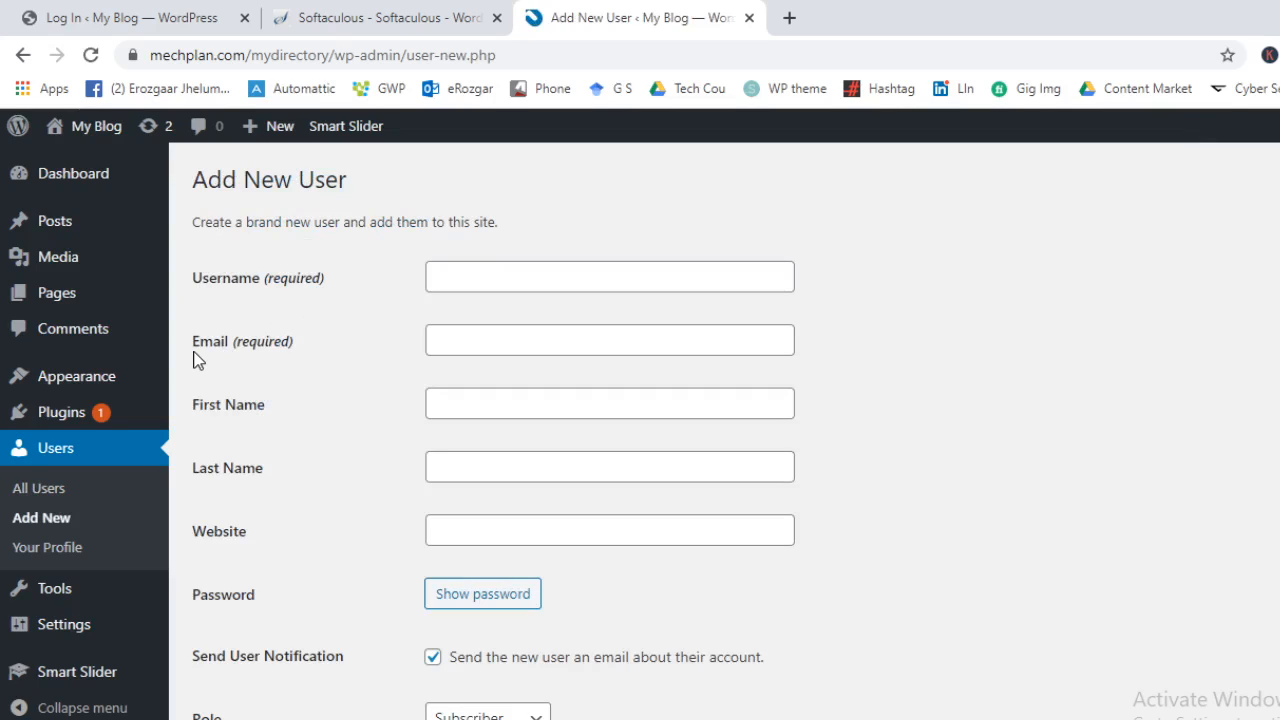
left_click(218, 472)
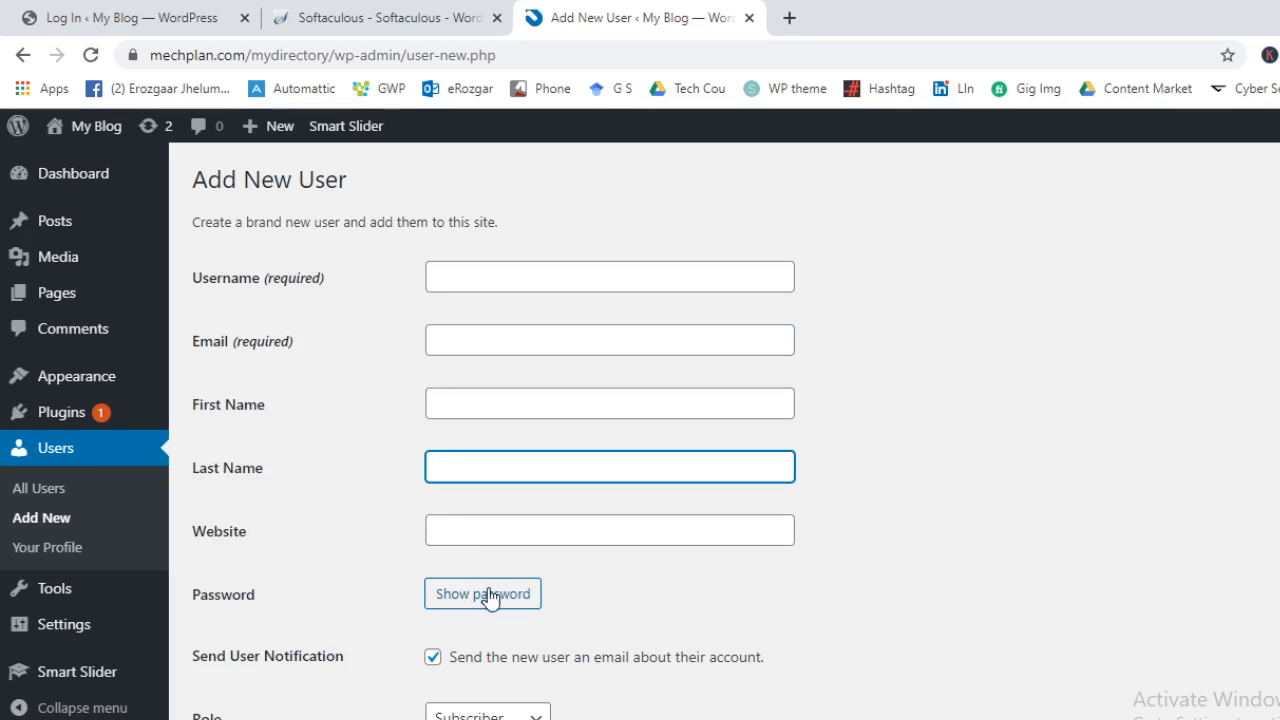
scroll(571, 583, "down", 2)
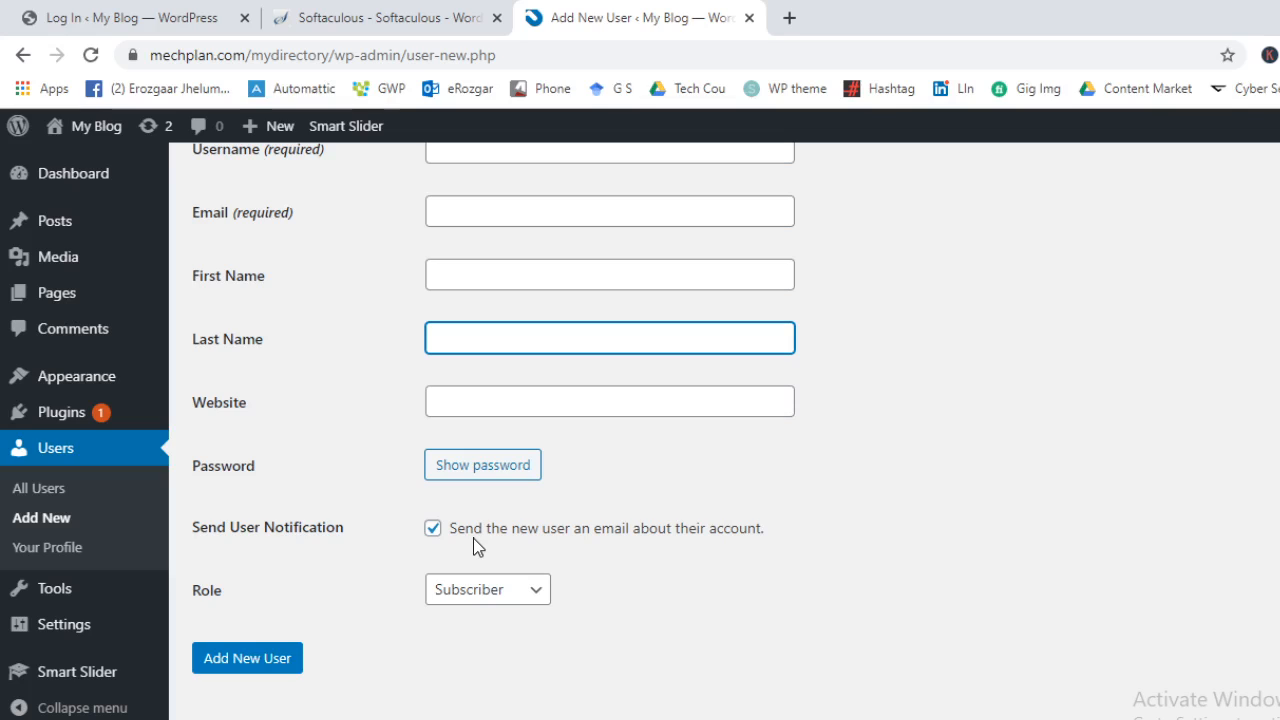
Keep Send User Notification on and role Subscriber, then go to Your Profile
left_click(475, 540)
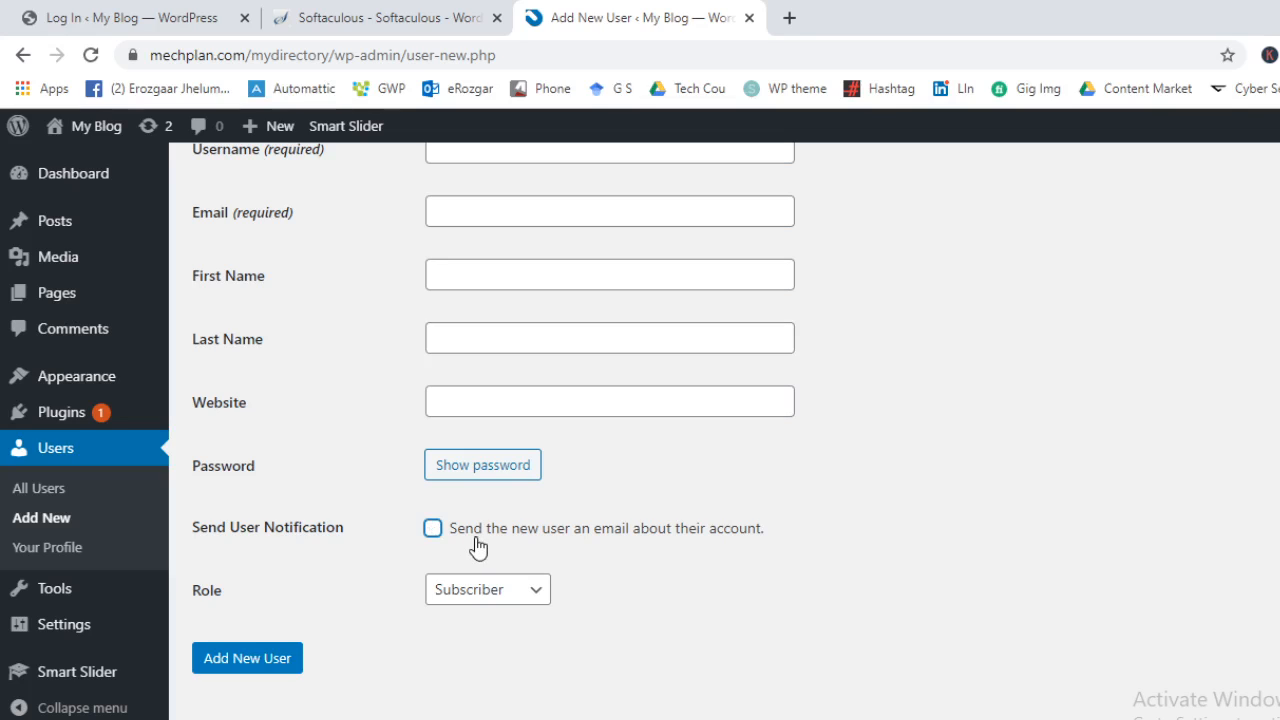
left_click(468, 538)
left_click(484, 594)
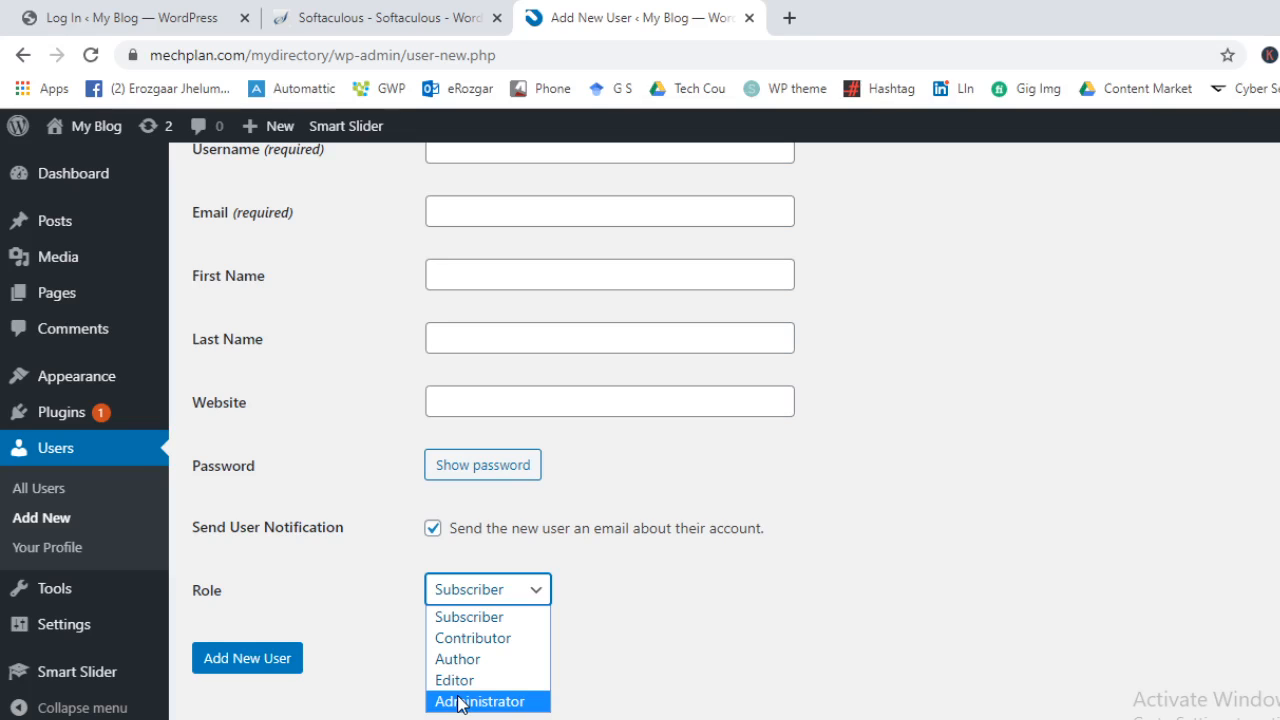
left_click(1273, 359)
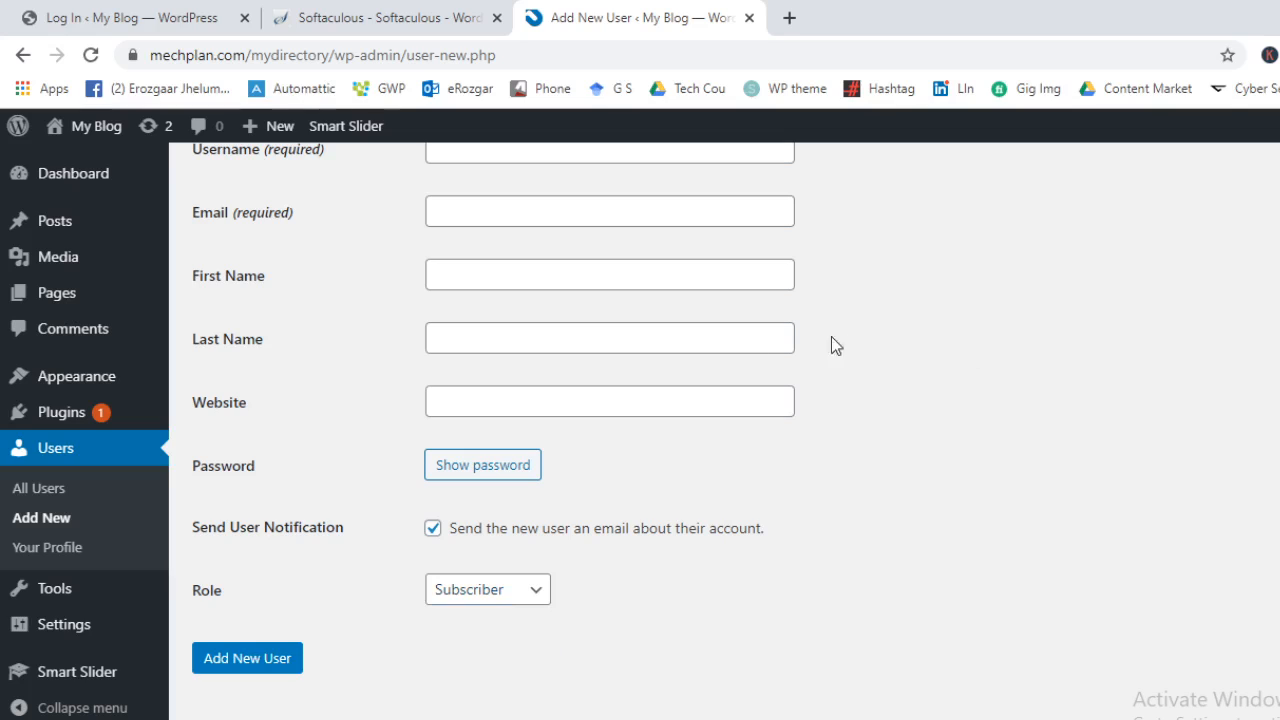
left_click(45, 549)
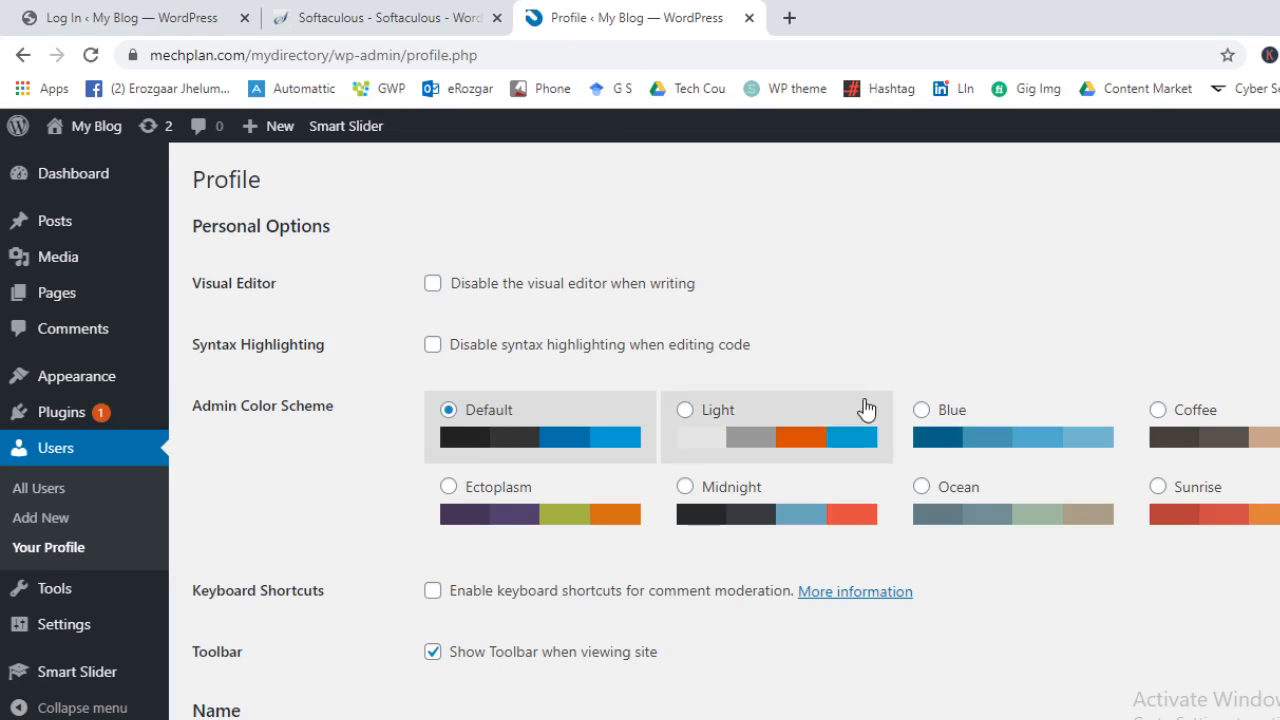
Scroll through the Name, Contact Info and About Yourself fields, then open Tools
scroll(503, 437, "down", 2)
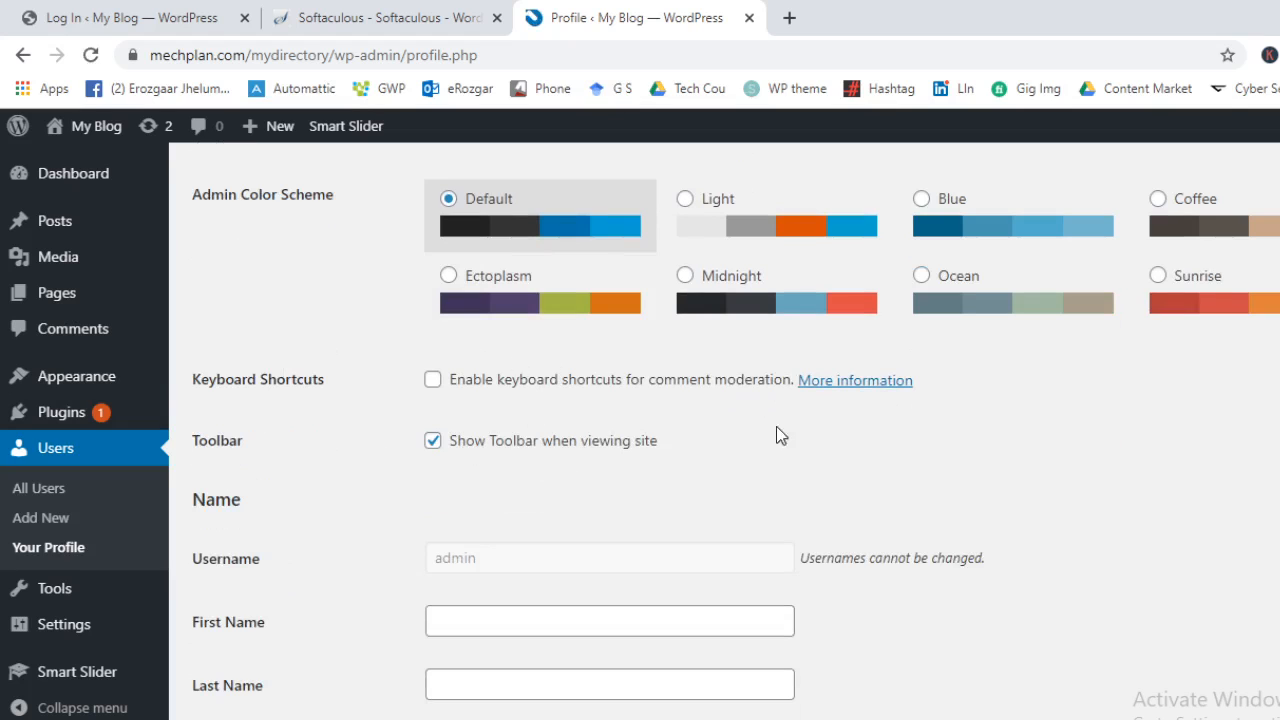
scroll(776, 436, "down", 2)
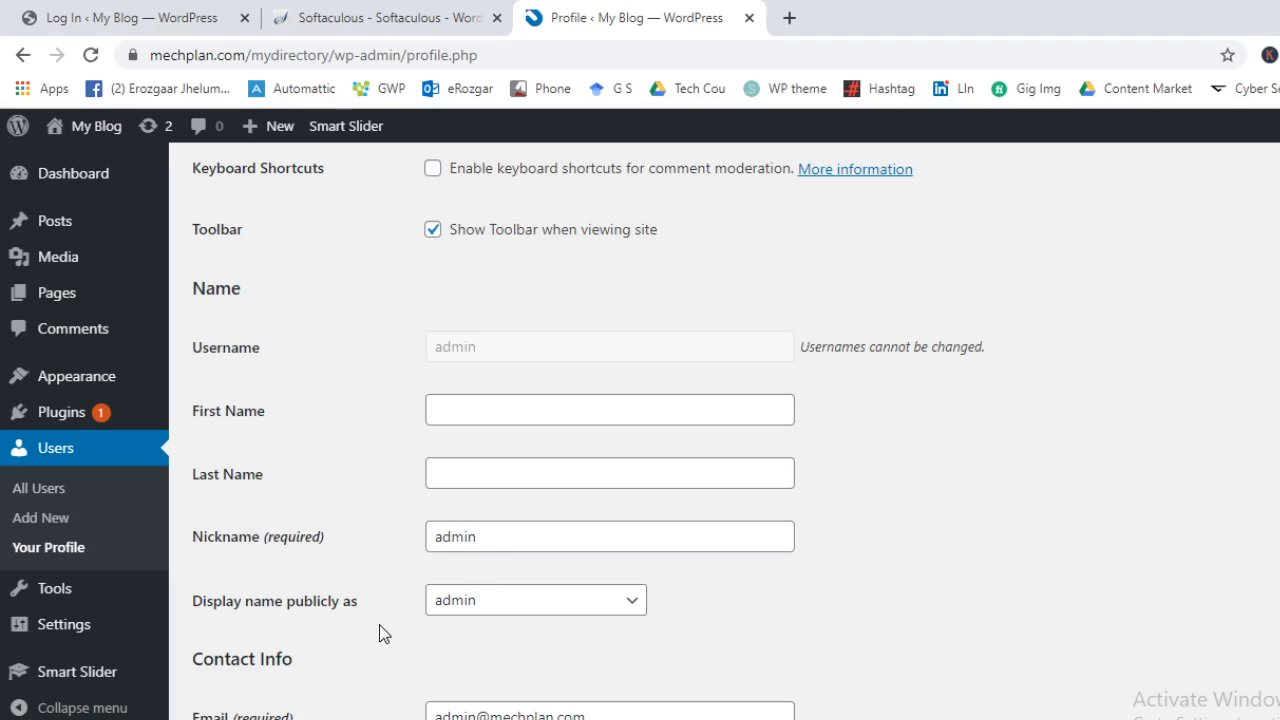
scroll(390, 610, "down", 5)
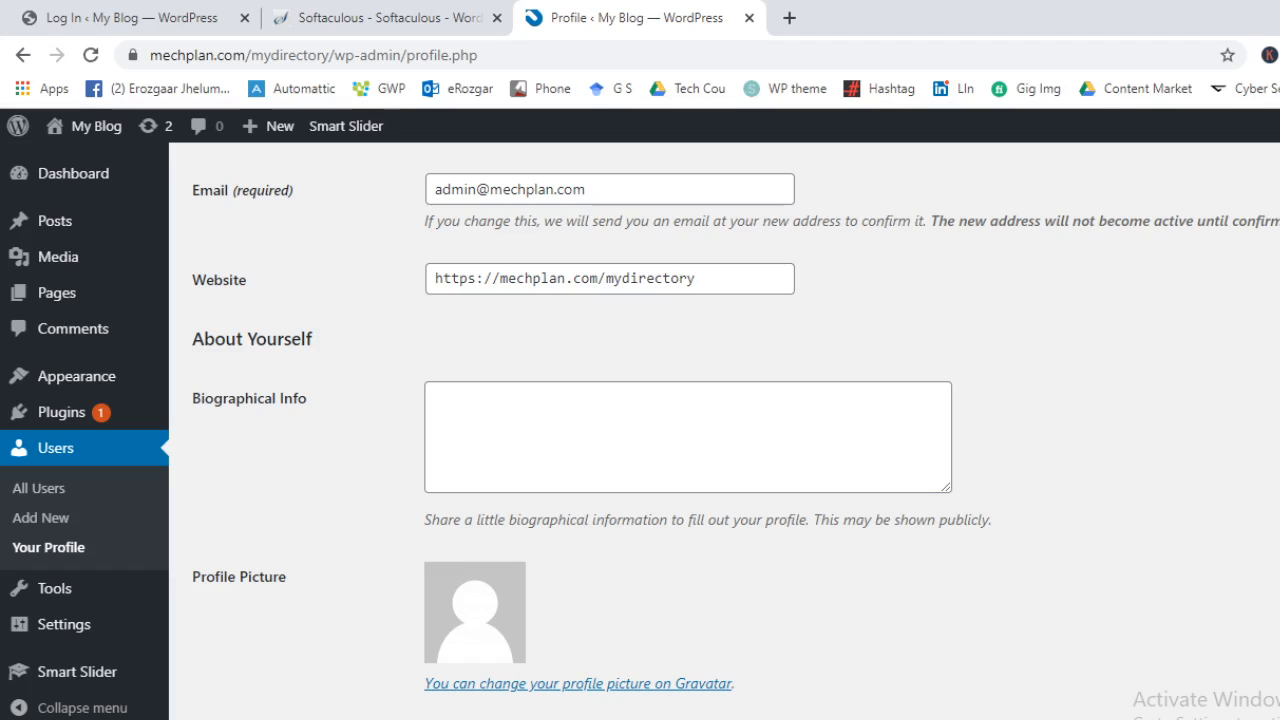
mouse_move(106, 594)
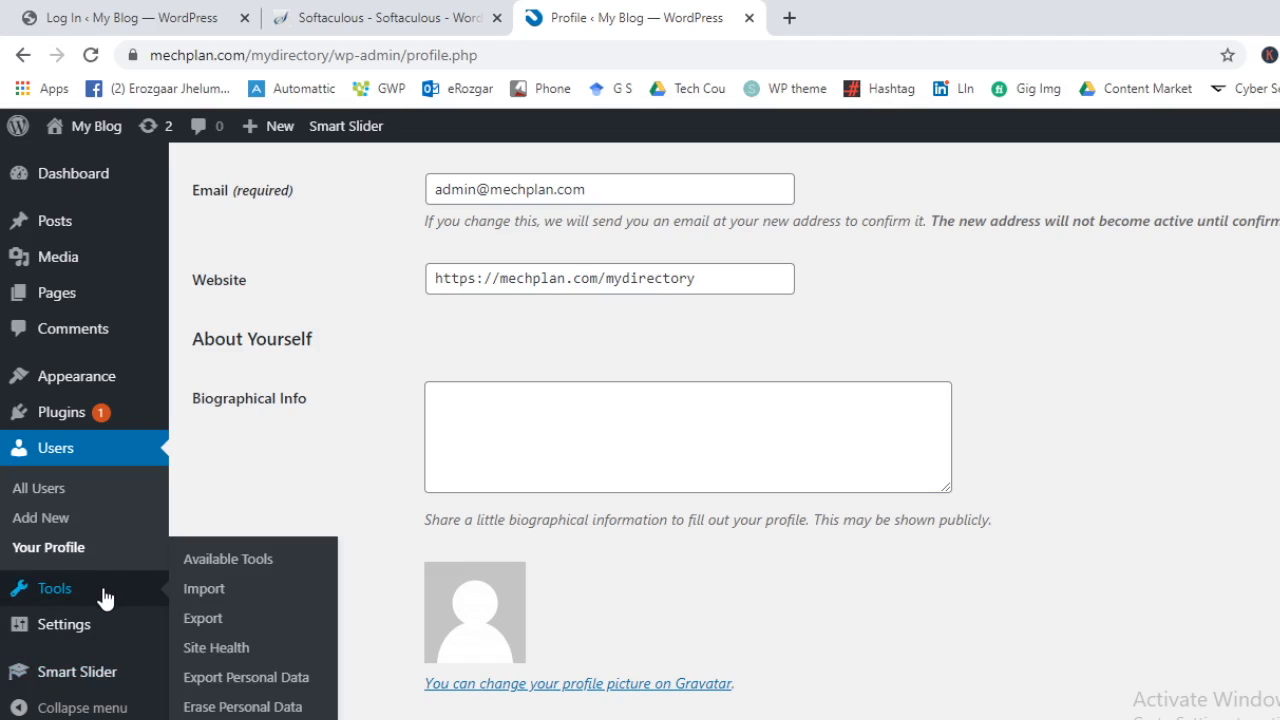
left_click(104, 596)
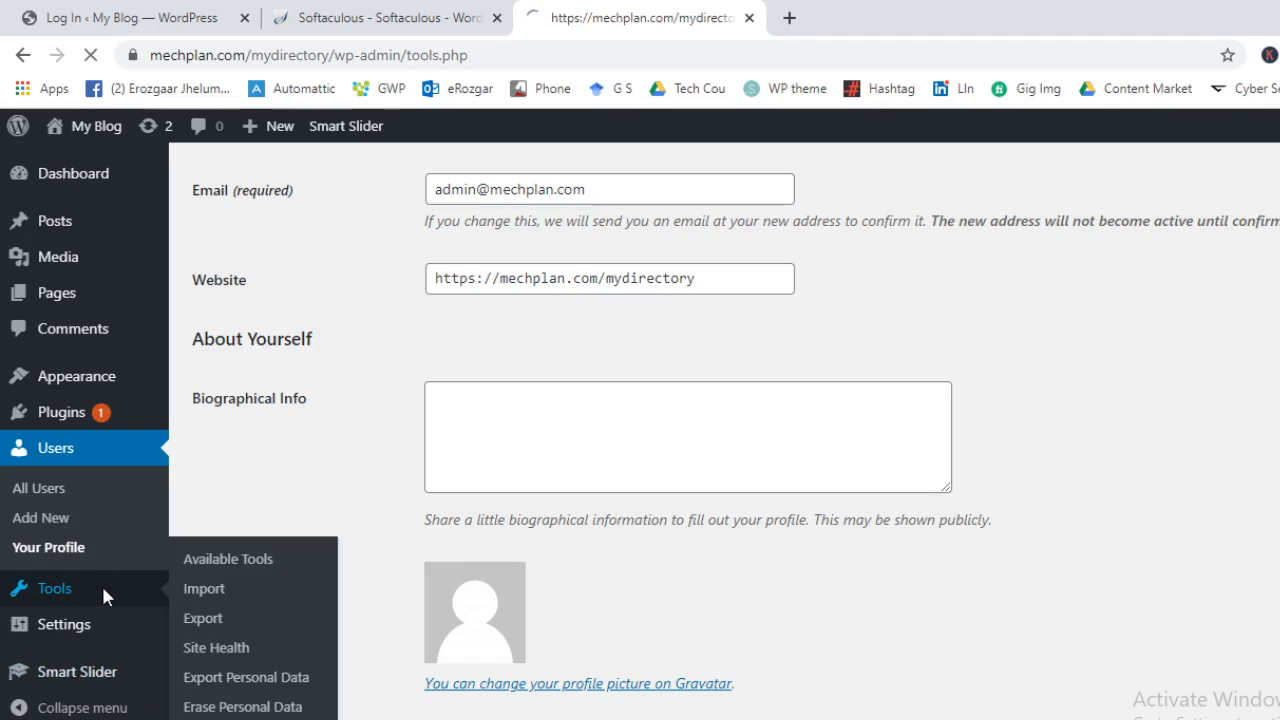
From Available Tools, follow the Categories and Tags Converter link to the importer list
left_click(92, 533)
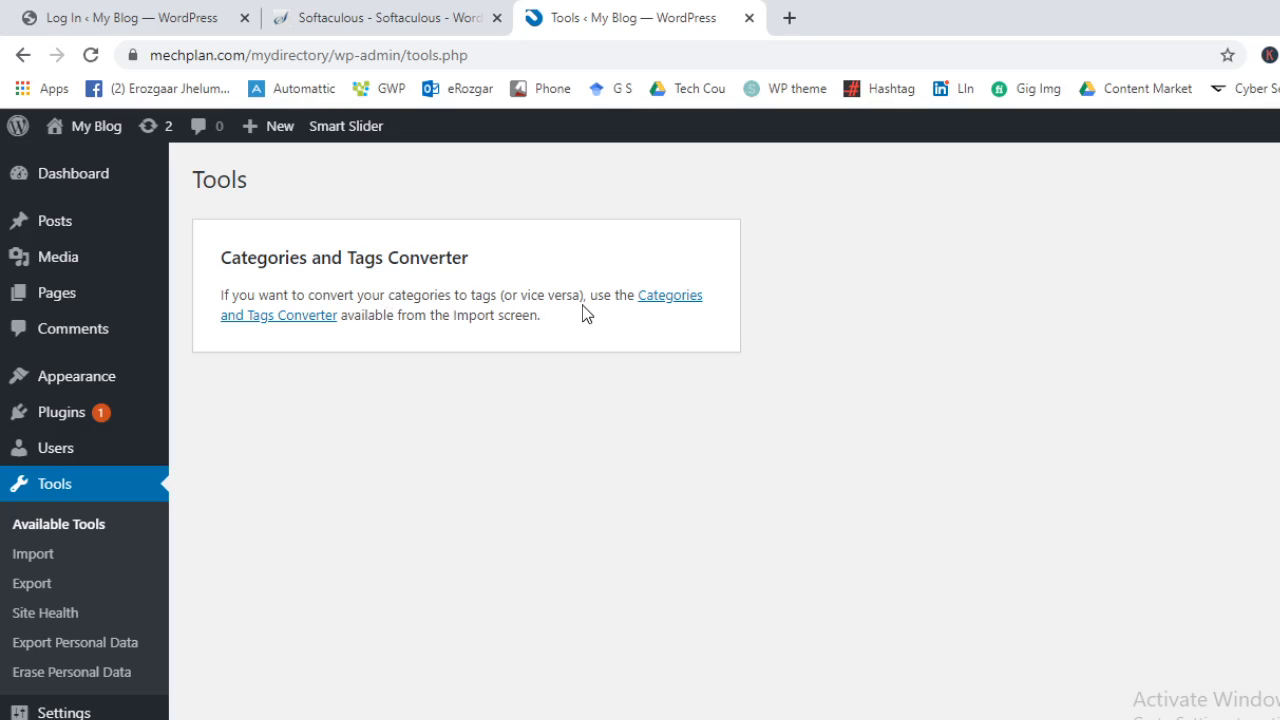
left_click(667, 299)
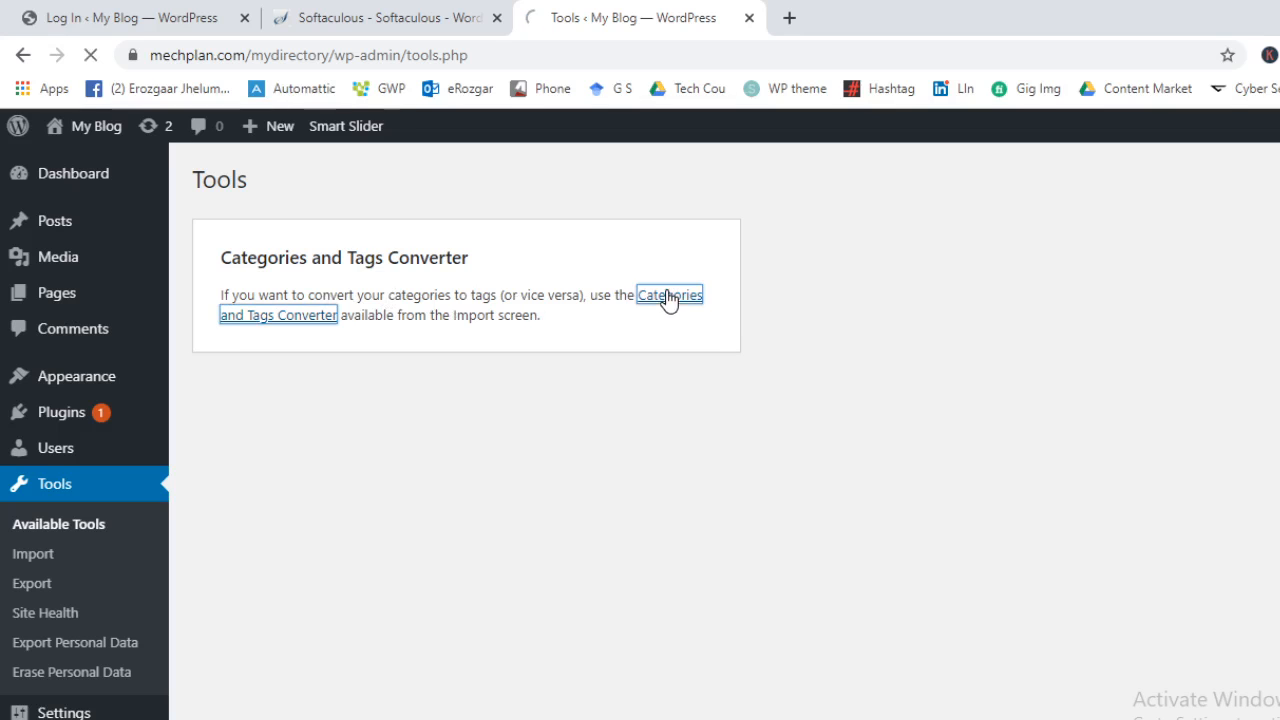
scroll(983, 333, "down", 1)
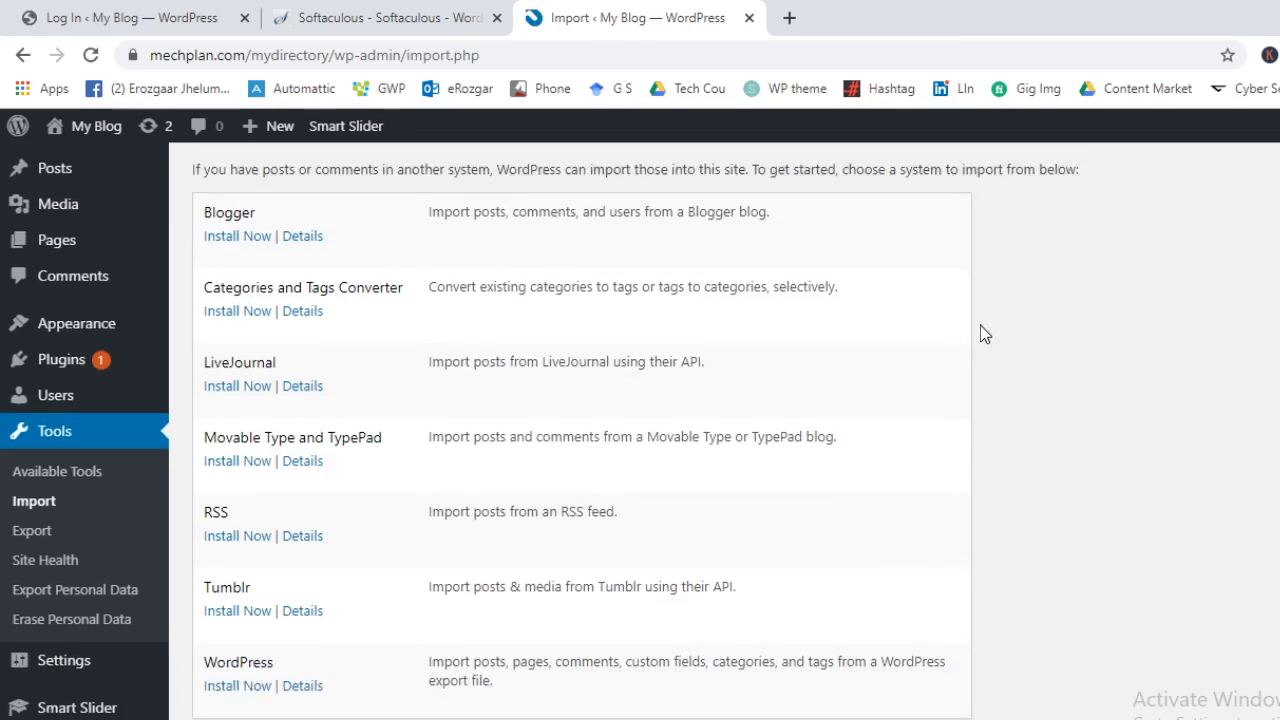
scroll(981, 335, "up", 1)
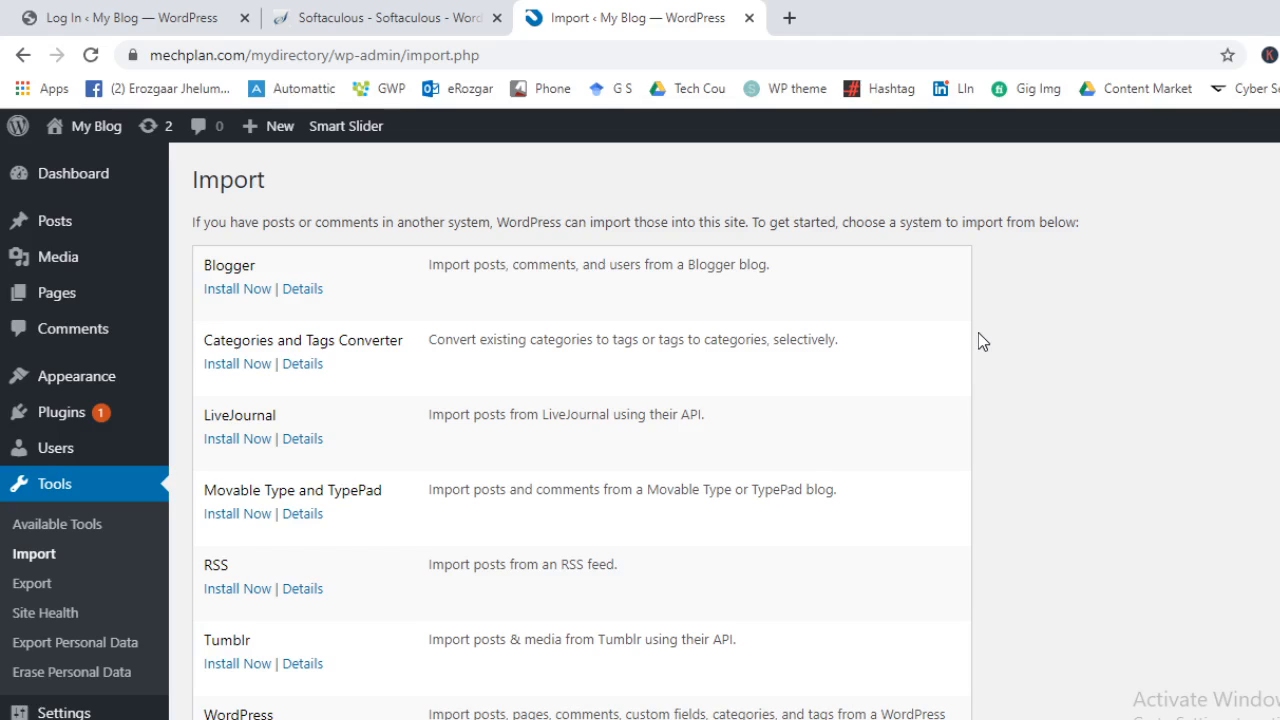
Visit the Export page for the site's XML content, then move on to Site Health
left_click(13, 589)
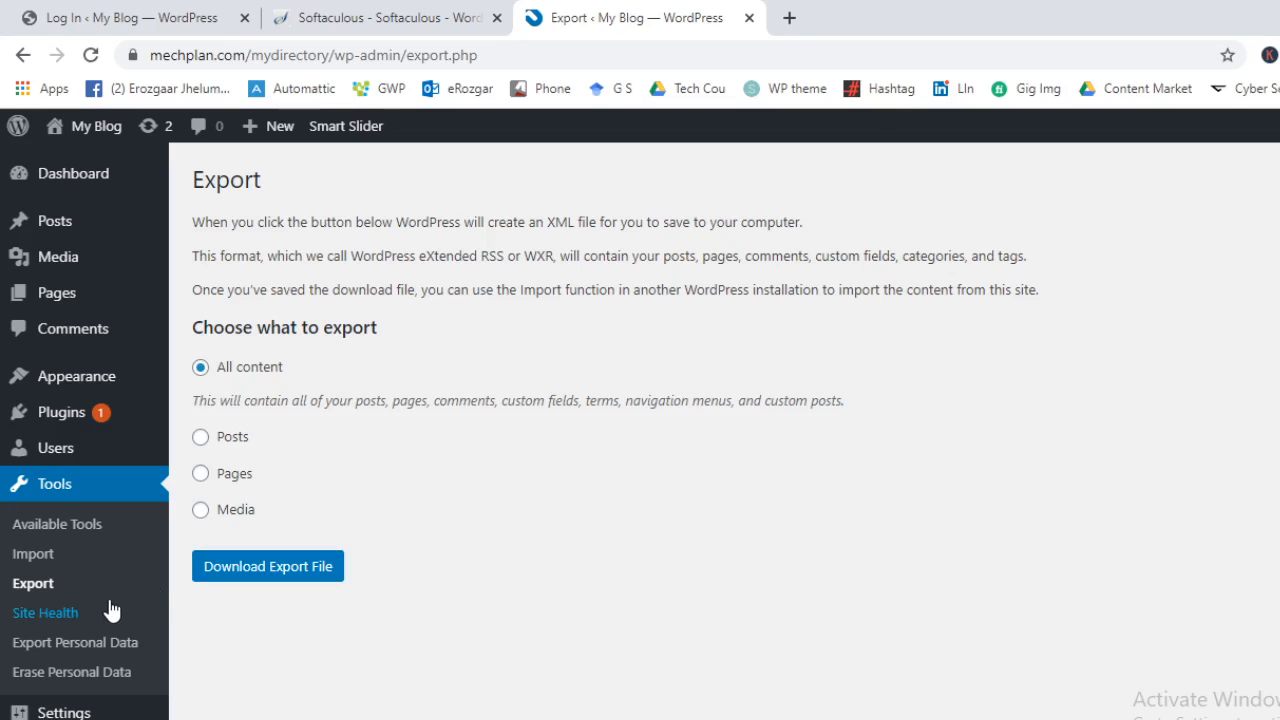
left_click(75, 620)
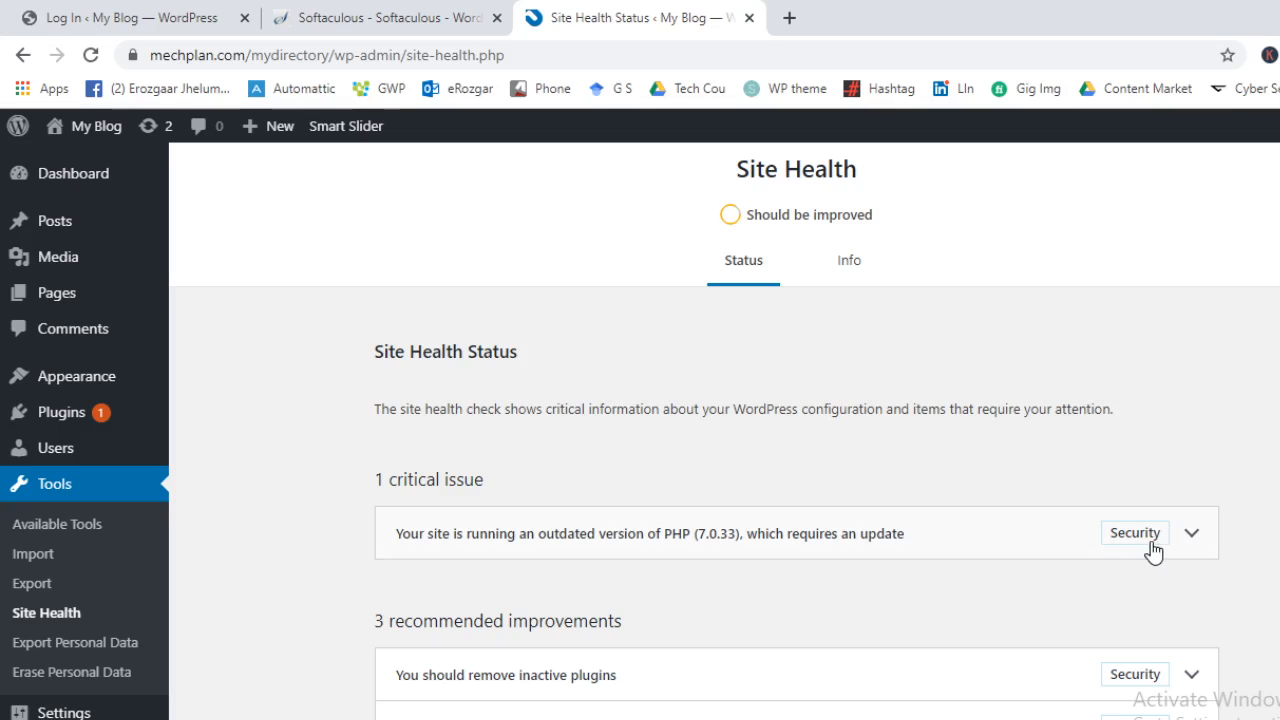
Review the critical PHP 7.0.33 issue in Site Health, then go to Export Personal Data
scroll(875, 503, "down", 2)
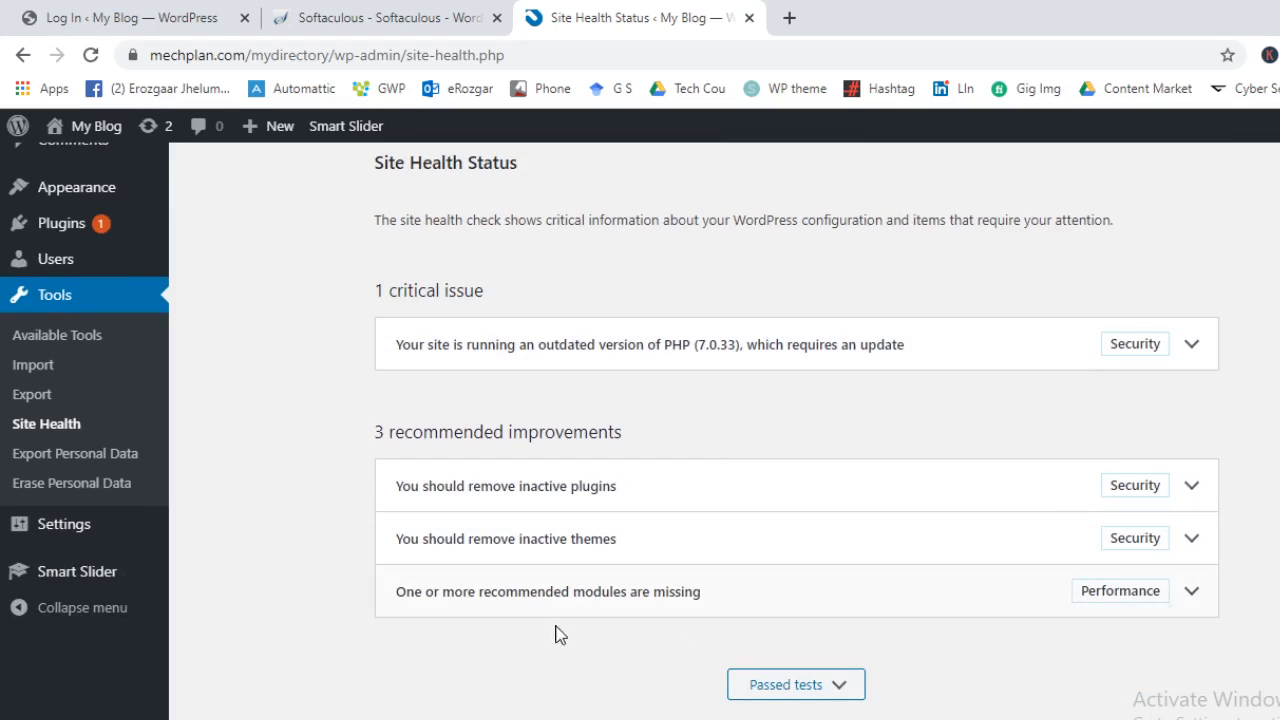
left_click(52, 455)
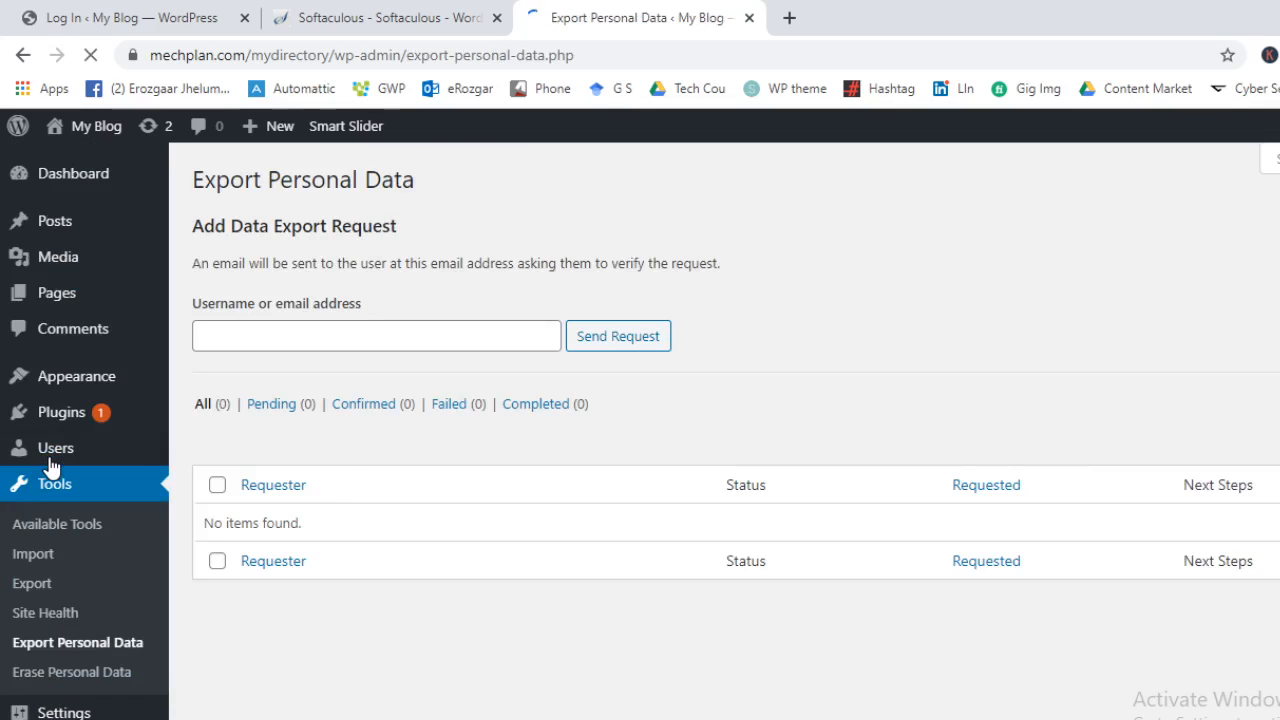
Look over the empty Add Data Export Request form and its zero request counts
mouse_move(93, 432)
scroll(350, 620, "down", 1)
mouse_move(34, 675)
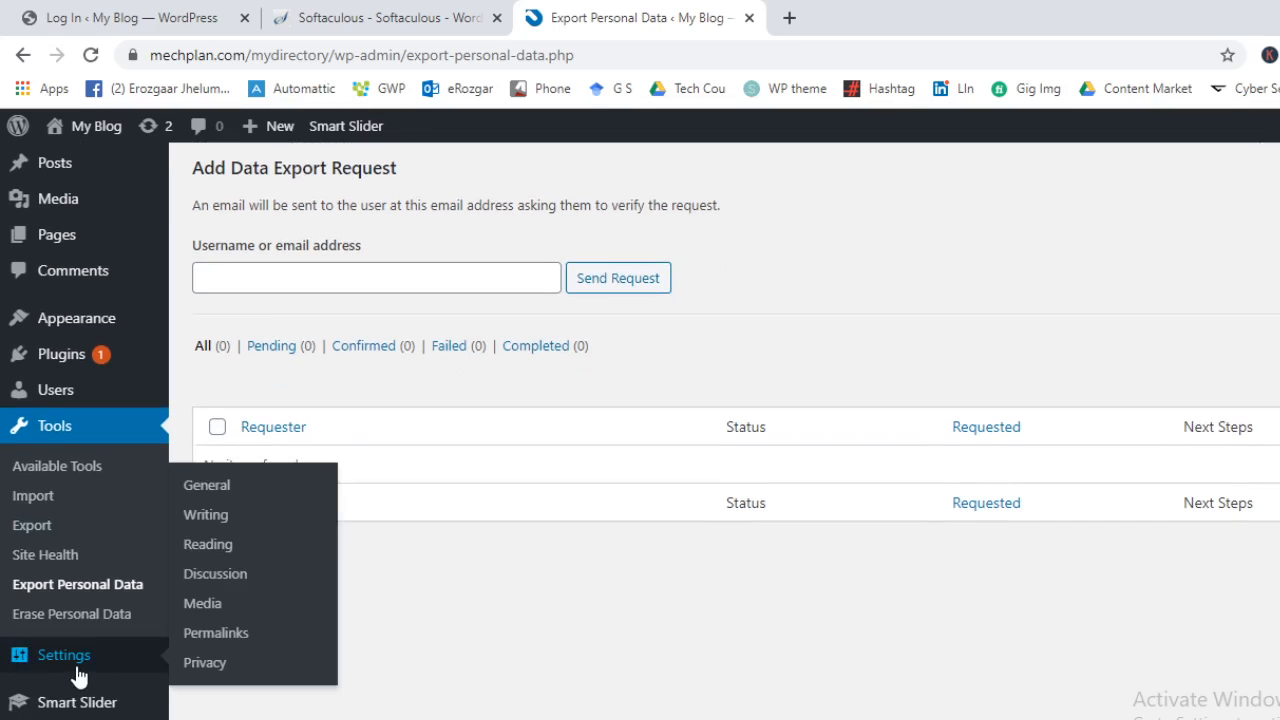
Go to Erase Personal Data and review its empty erasure request form
left_click(118, 625)
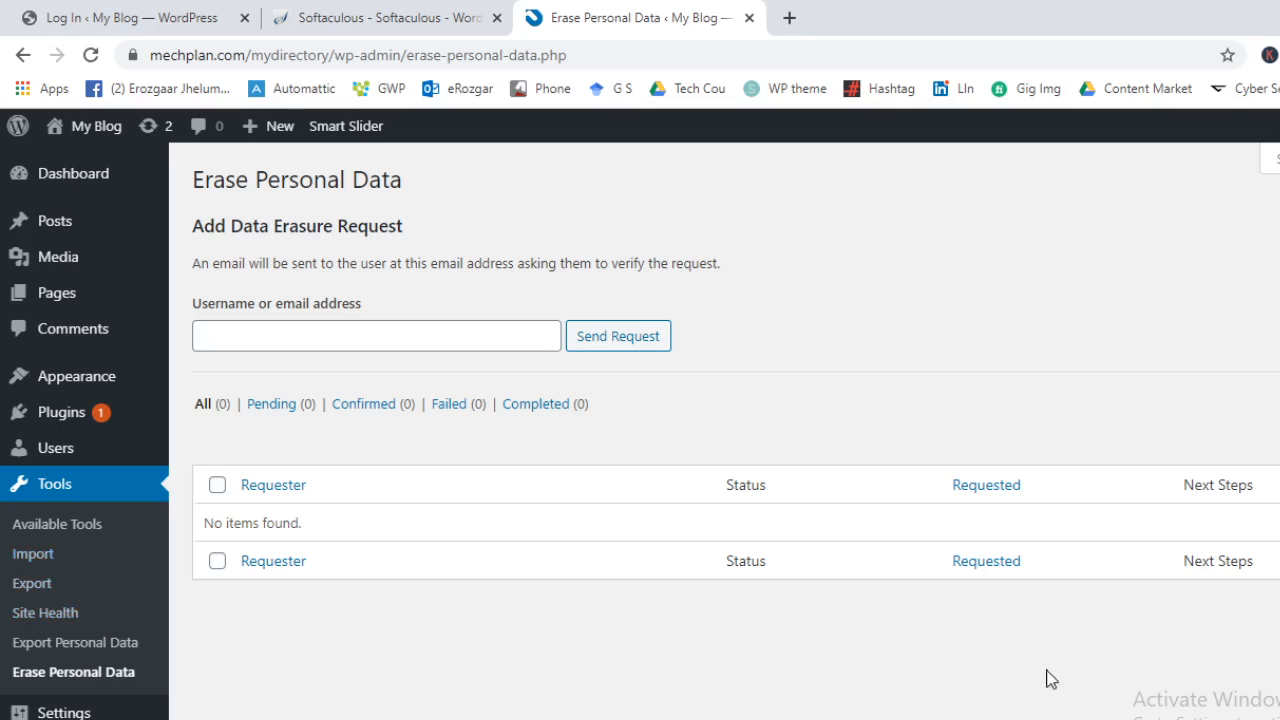
scroll(354, 523, "down", 1)
scroll(52, 690, "up", 1)
mouse_move(55, 712)
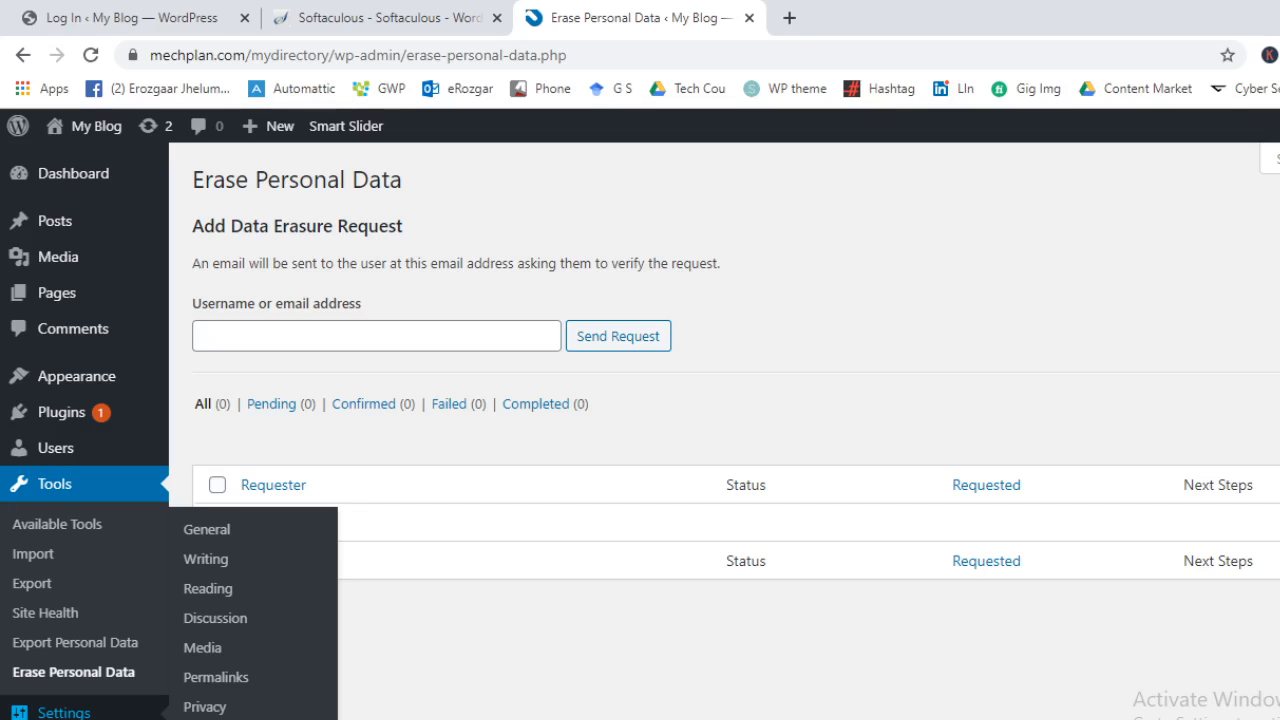
Check that Privacy Policy is the privacy policy page, then go to Permalinks
left_click(250, 711)
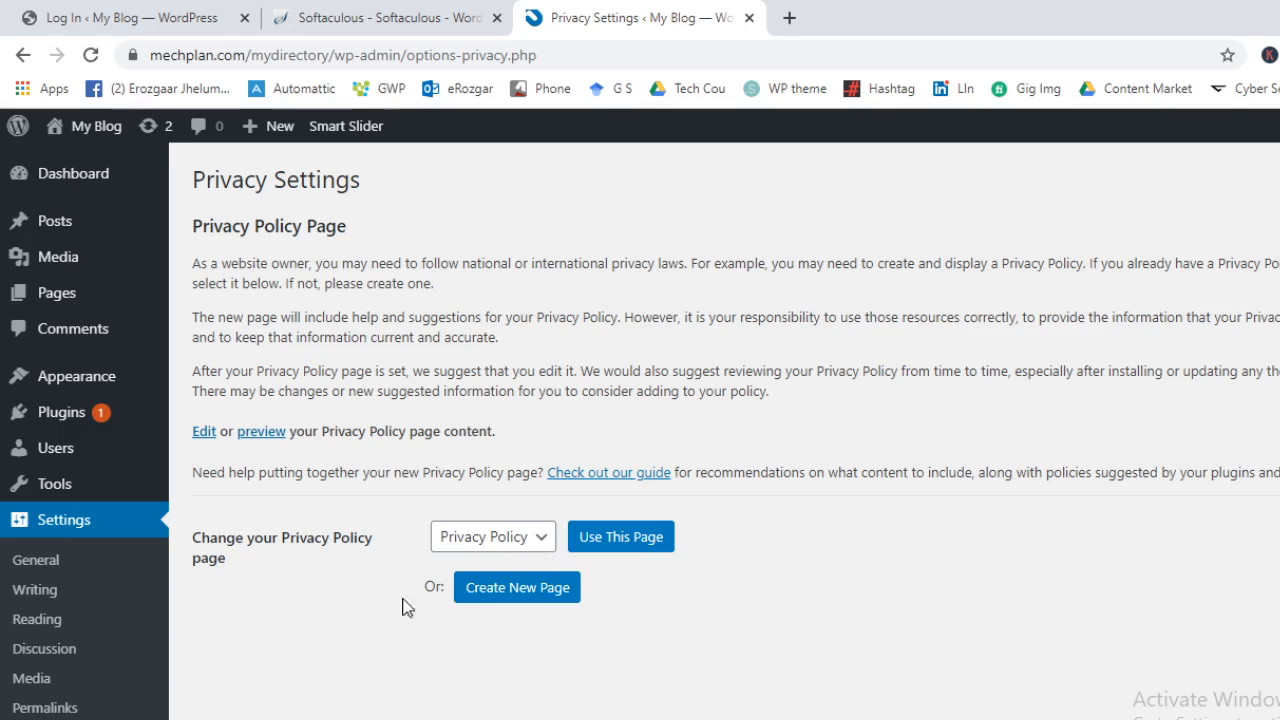
left_click(35, 710)
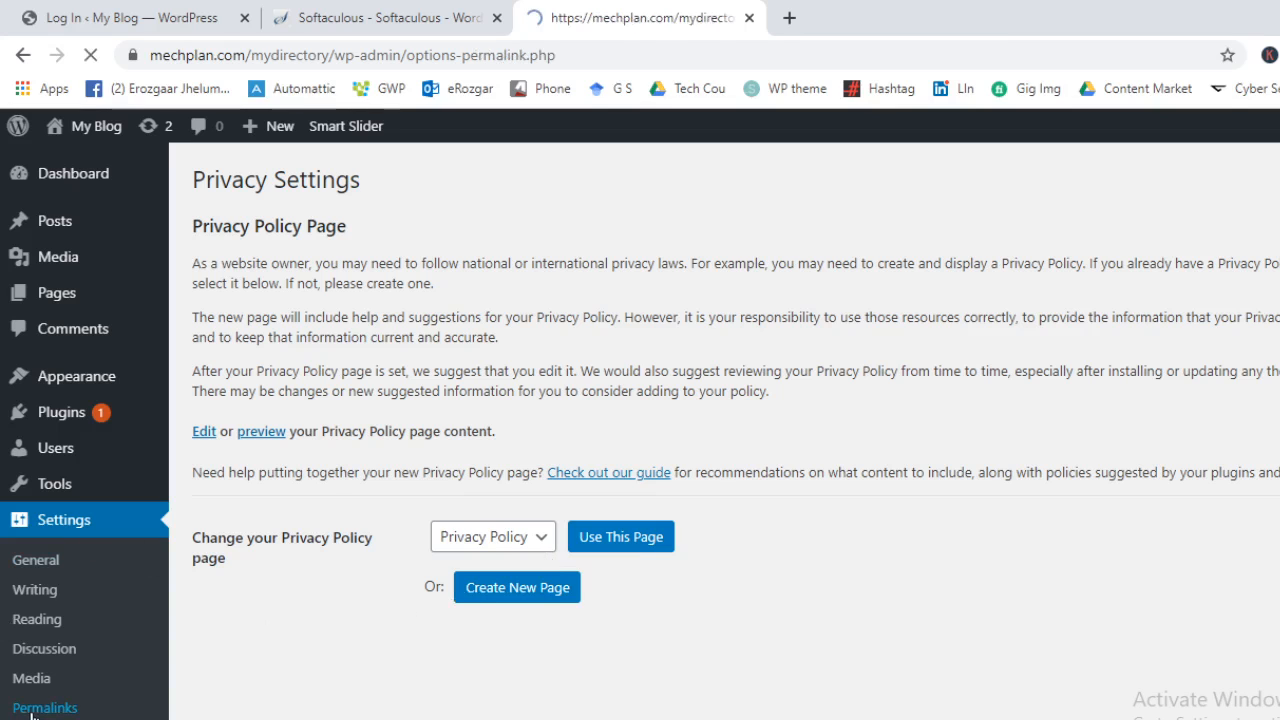
Try the Plain, Day and name, Month and name, Numeric and Custom permalink structures
scroll(377, 480, "down", 2)
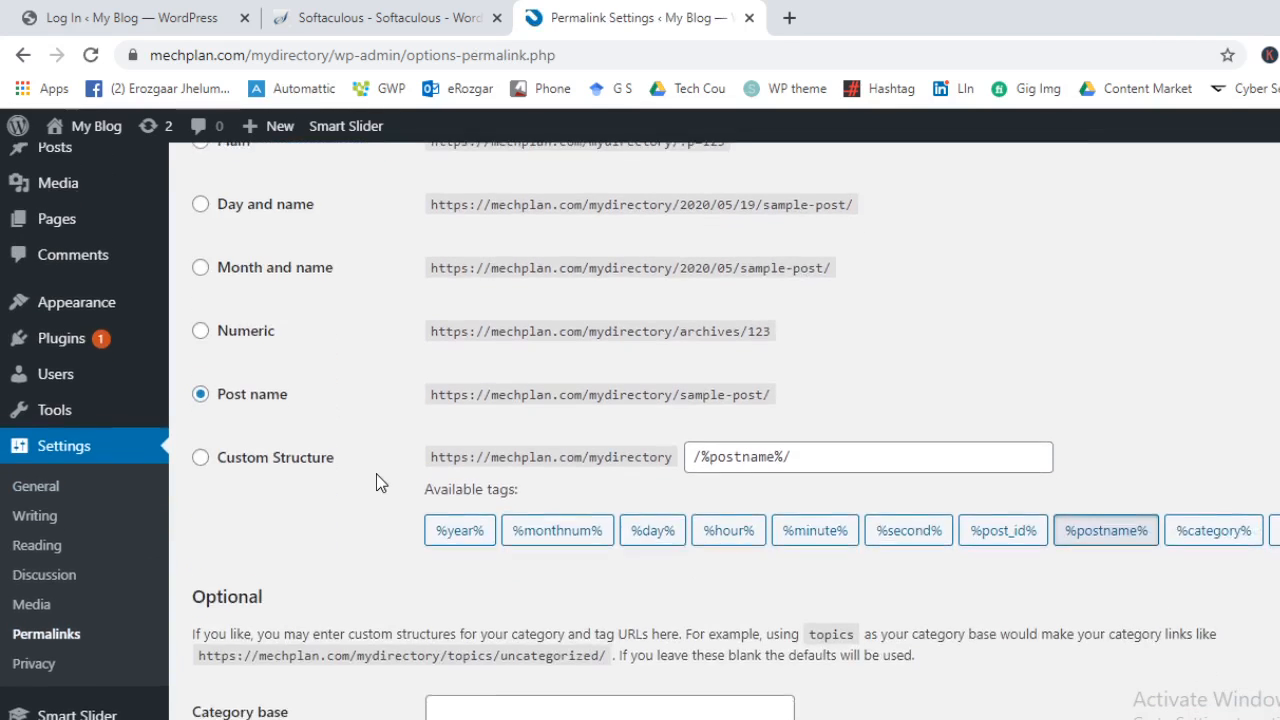
scroll(376, 483, "up", 2)
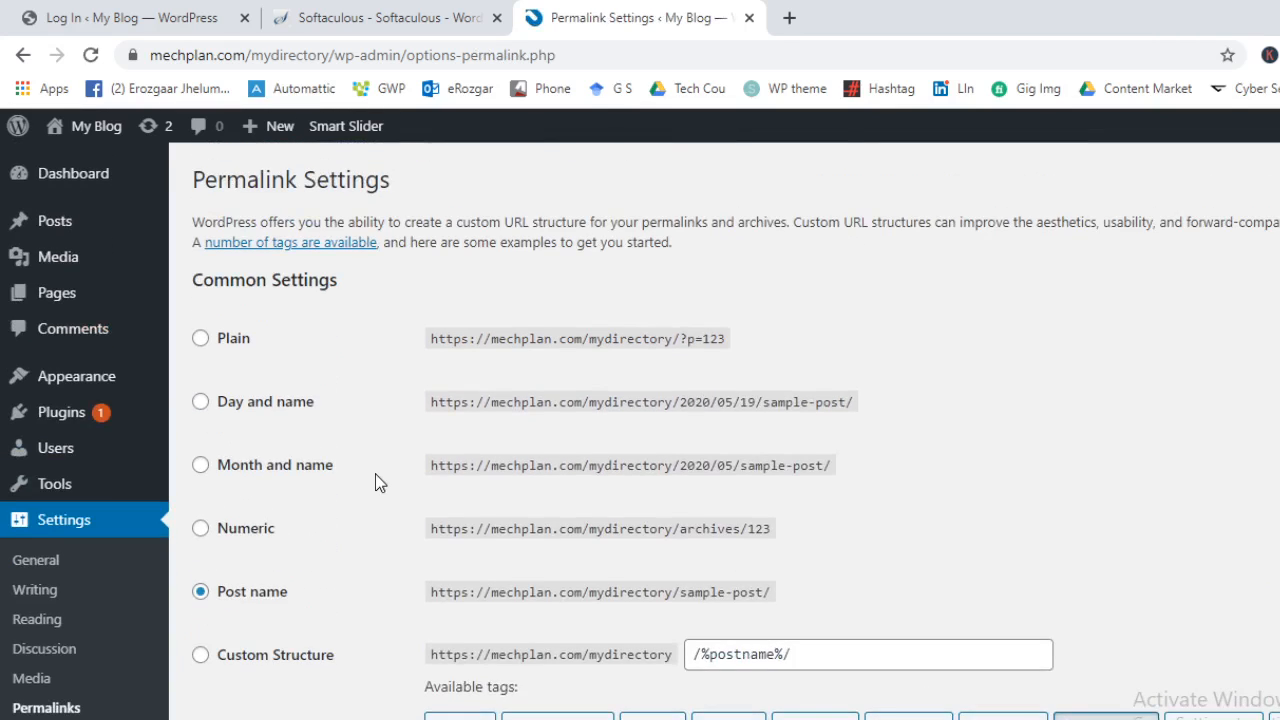
left_click(220, 345)
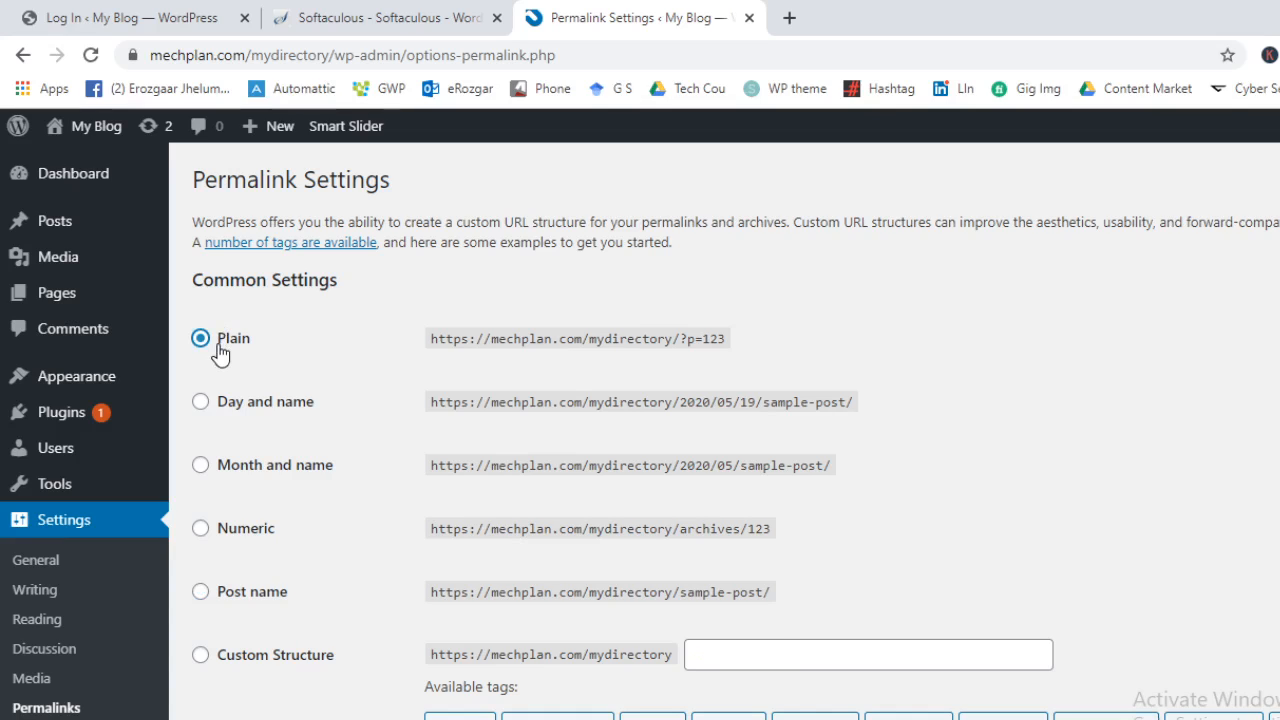
left_click(240, 415)
left_click(254, 467)
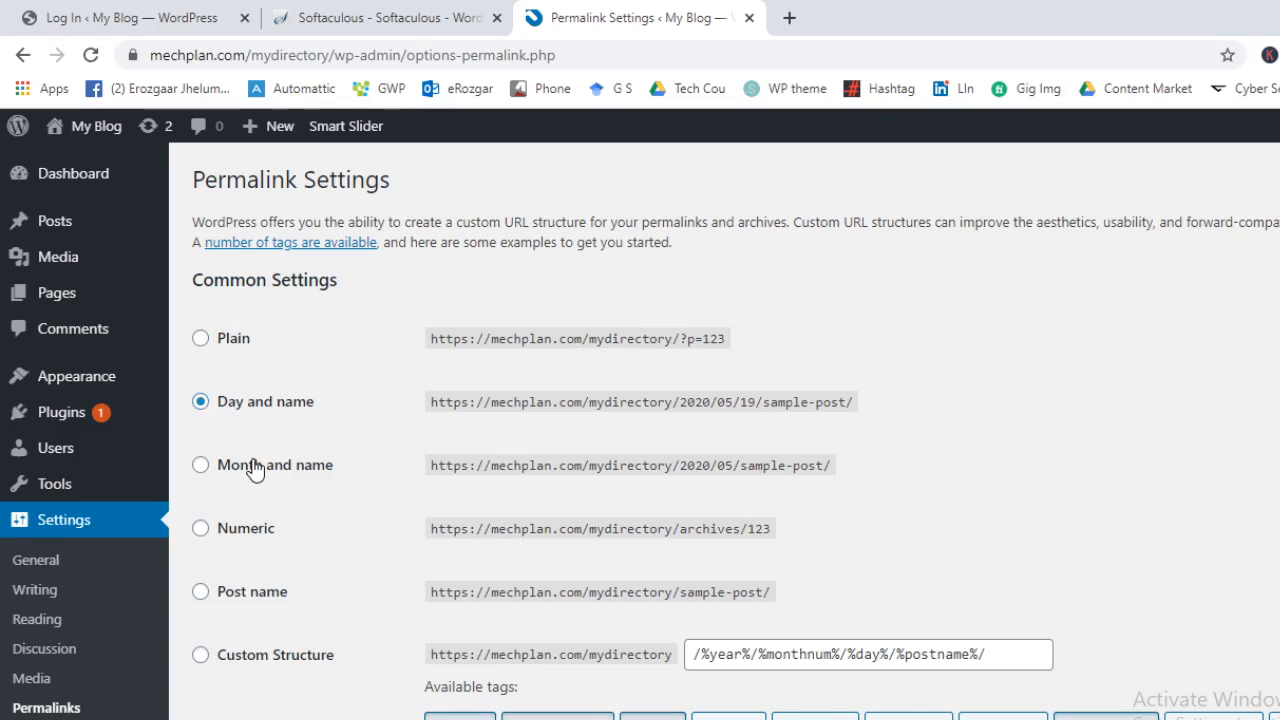
left_click(249, 530)
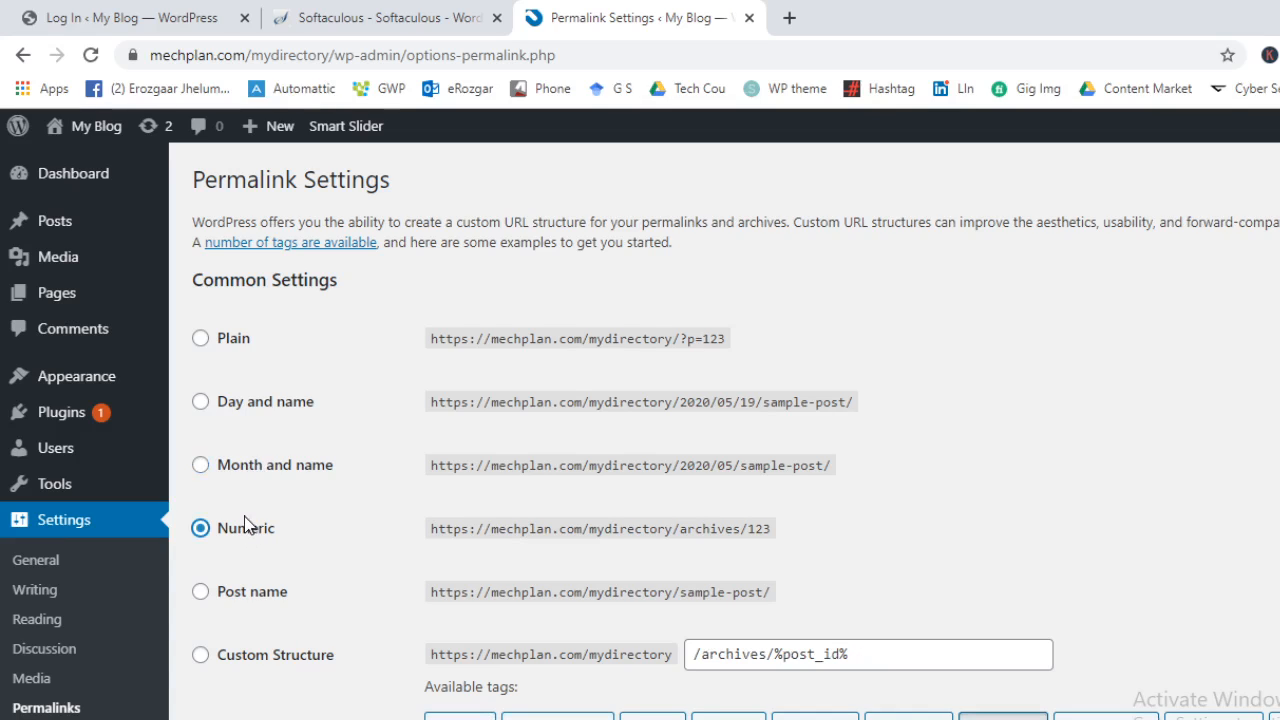
left_click(249, 592)
scroll(355, 542, "down", 3)
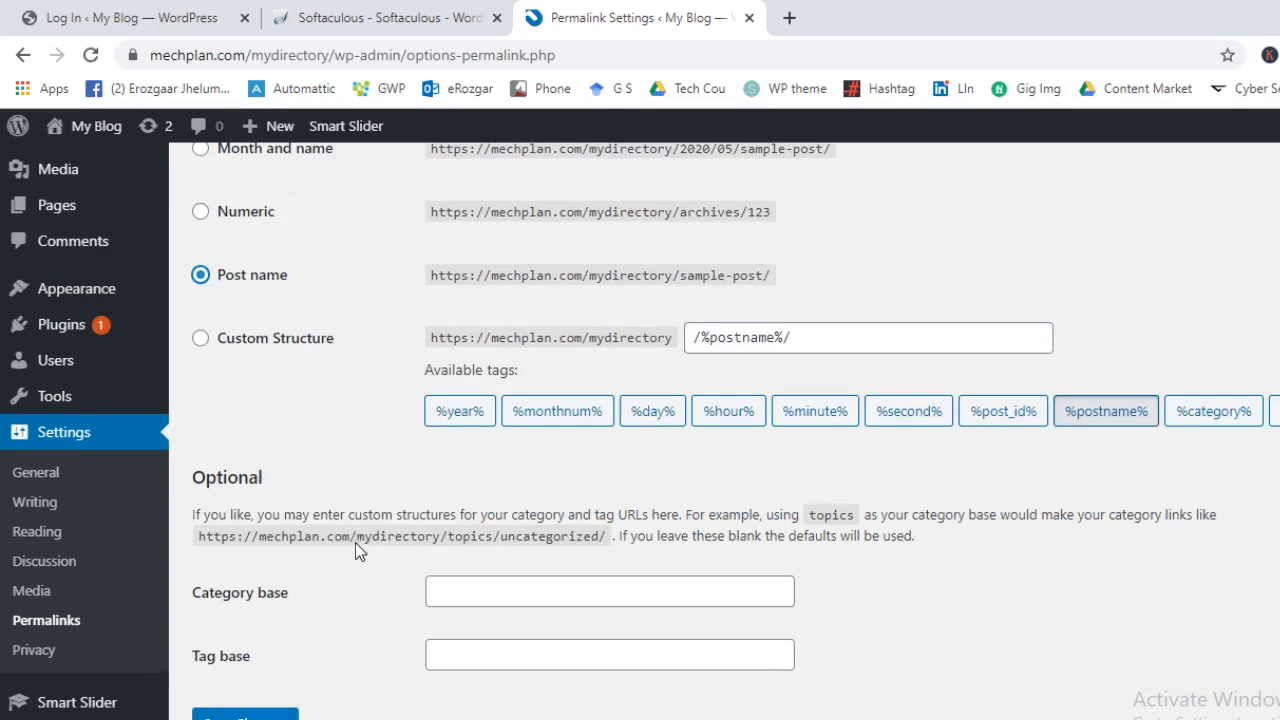
left_click(202, 339)
left_click(265, 288)
Settle on the Post name structure (/%postname%/) and save the permalinks
scroll(862, 312, "up", 2)
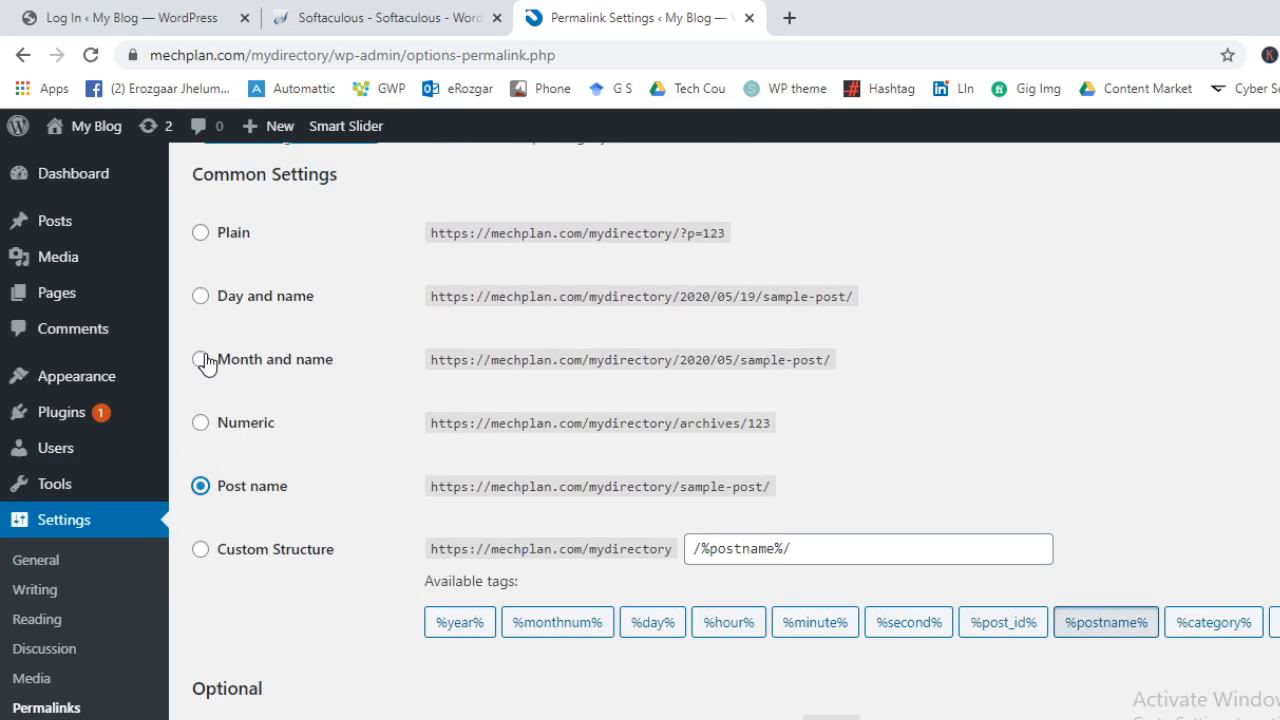
left_click(224, 303)
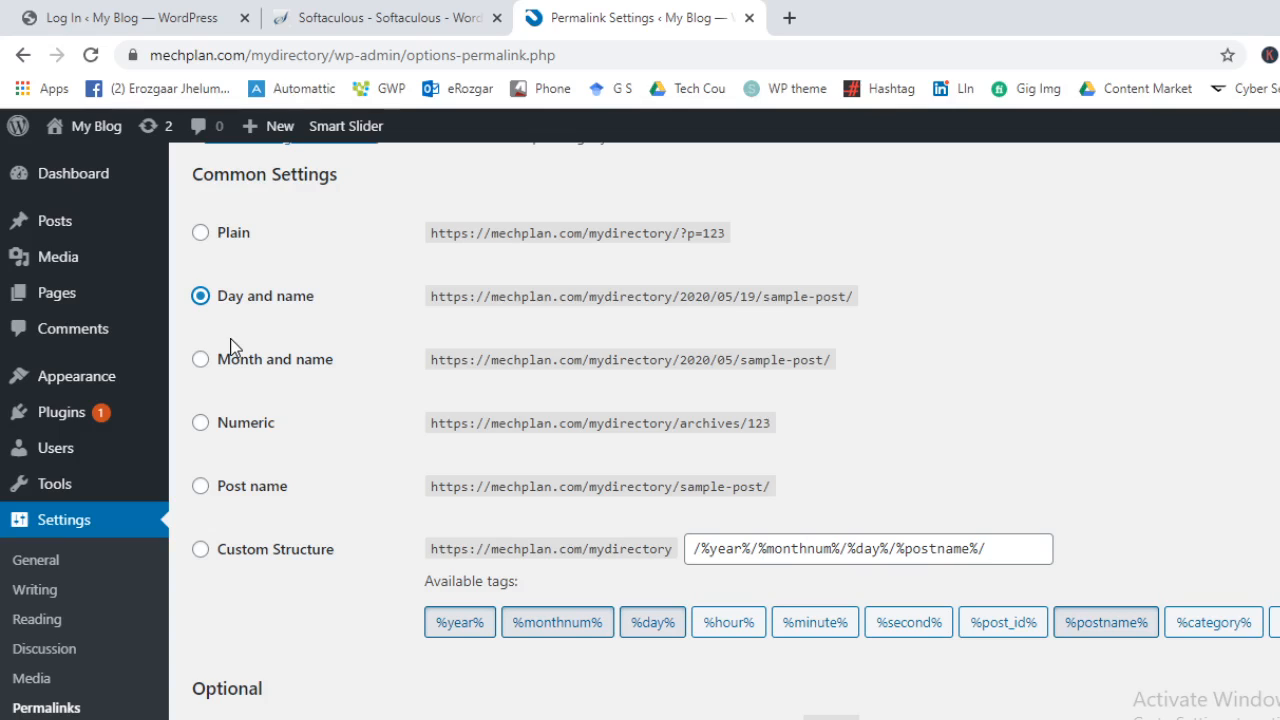
left_click(243, 500)
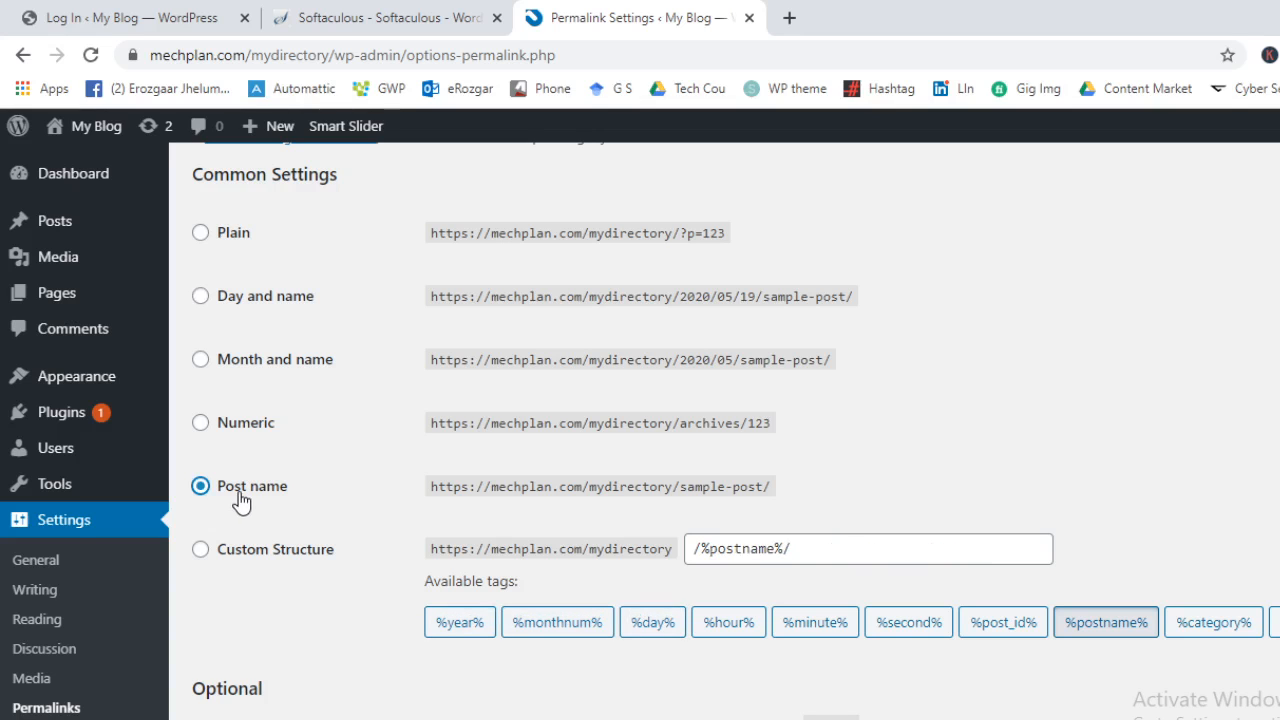
scroll(560, 400, "down", 3)
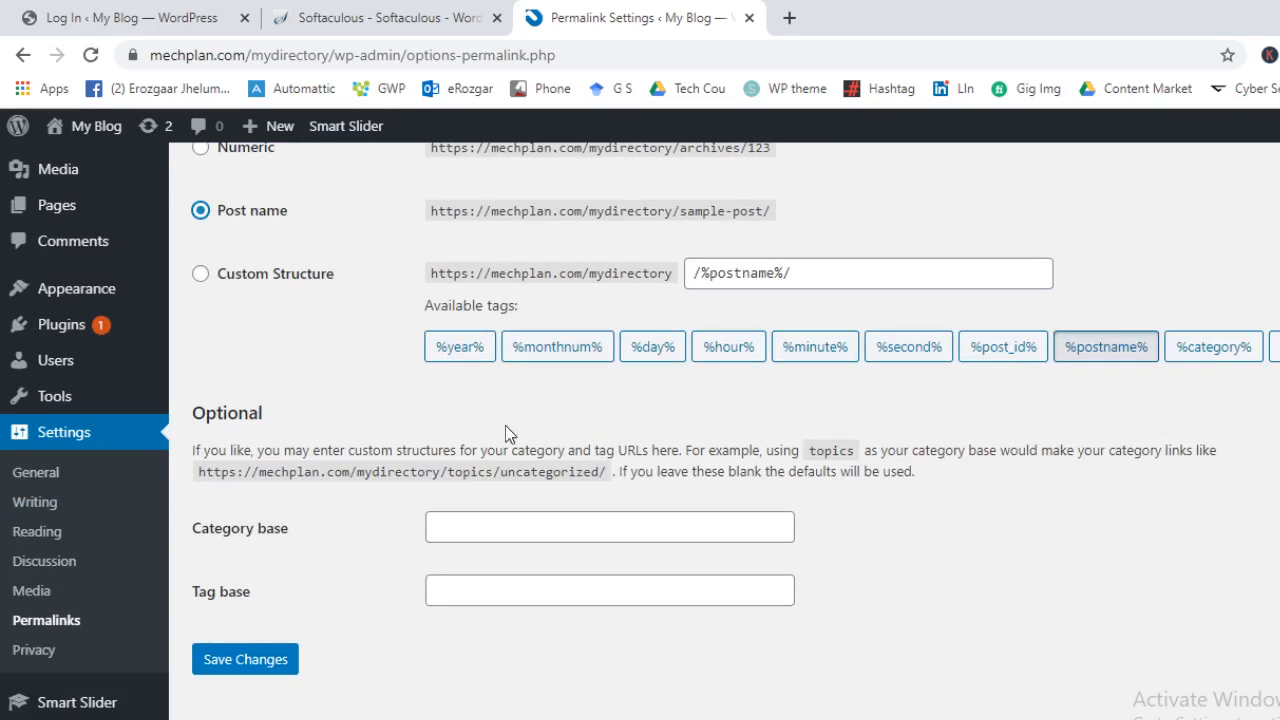
left_click(228, 668)
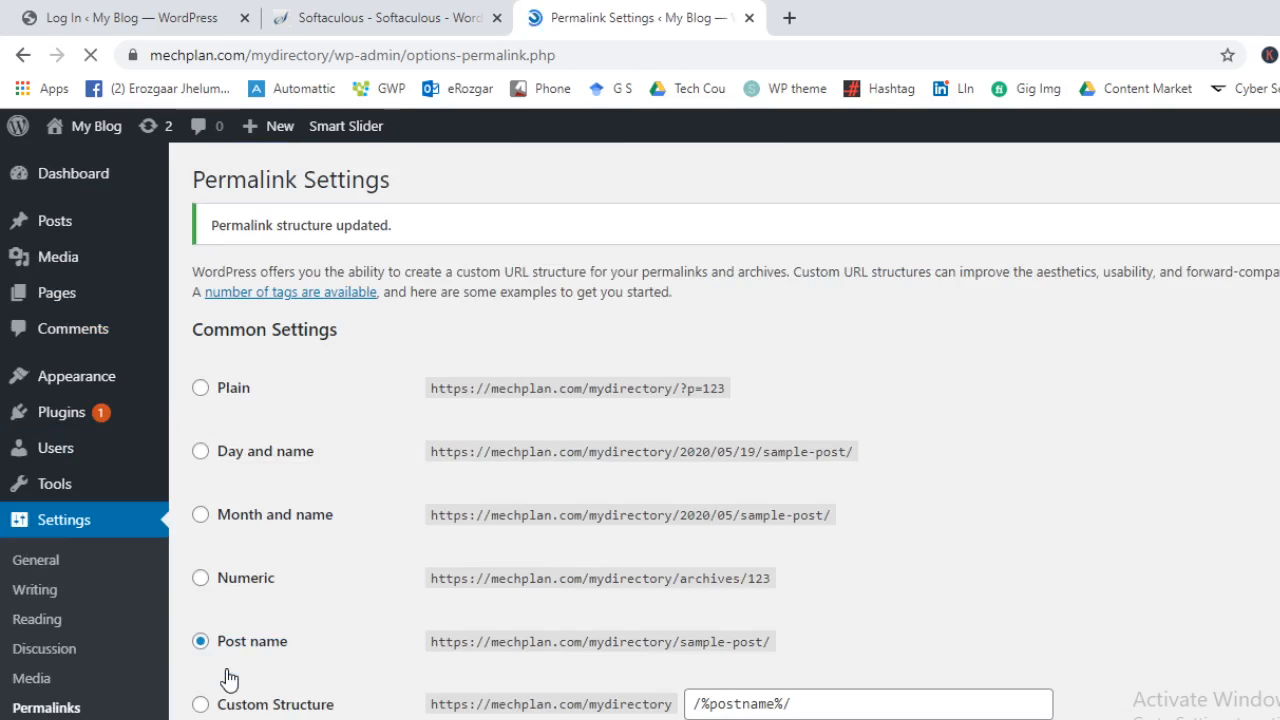
scroll(30, 630, "down", 2)
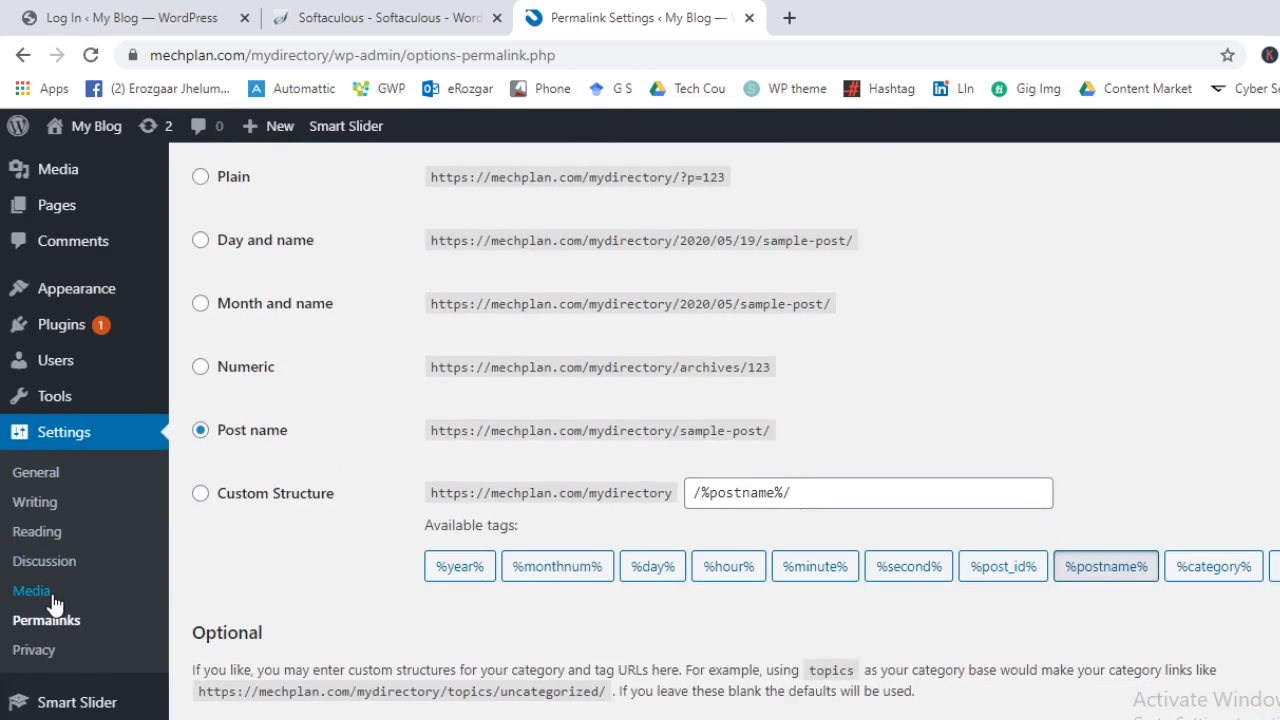
Review Media image sizes: thumbnail 150×150, medium 300×300, large 1024×1024
left_click(50, 596)
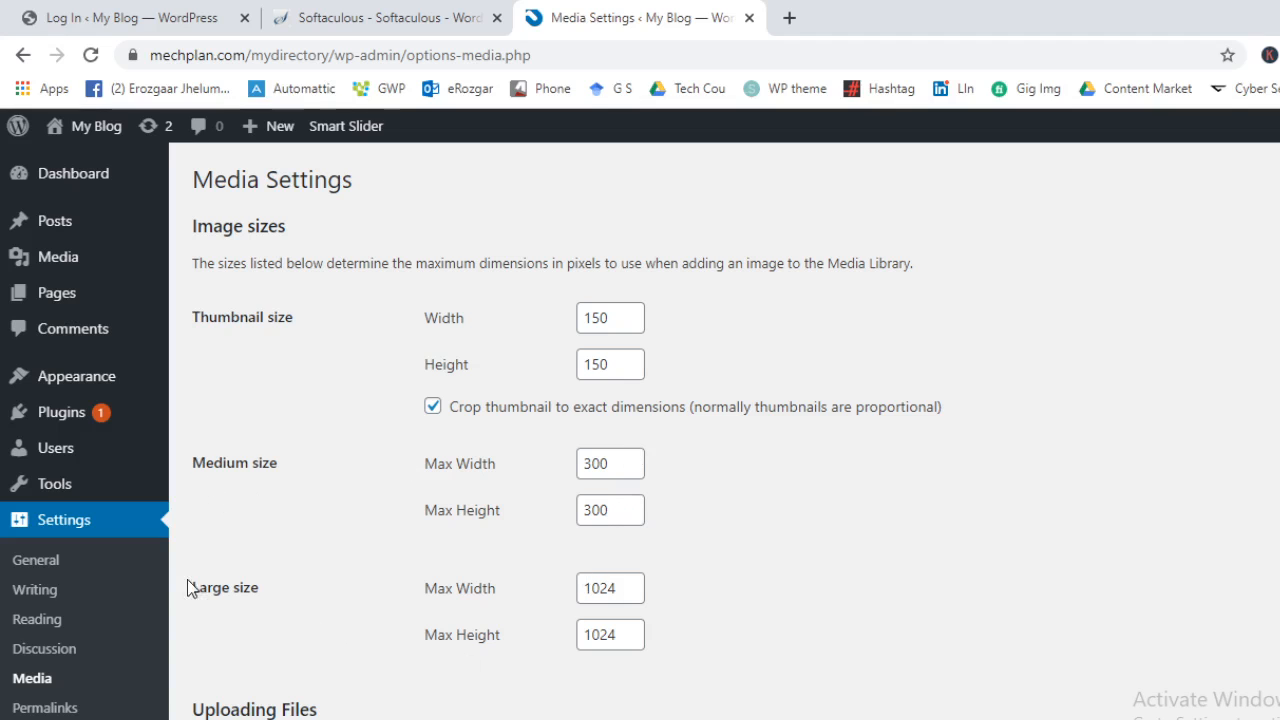
scroll(575, 530, "down", 2)
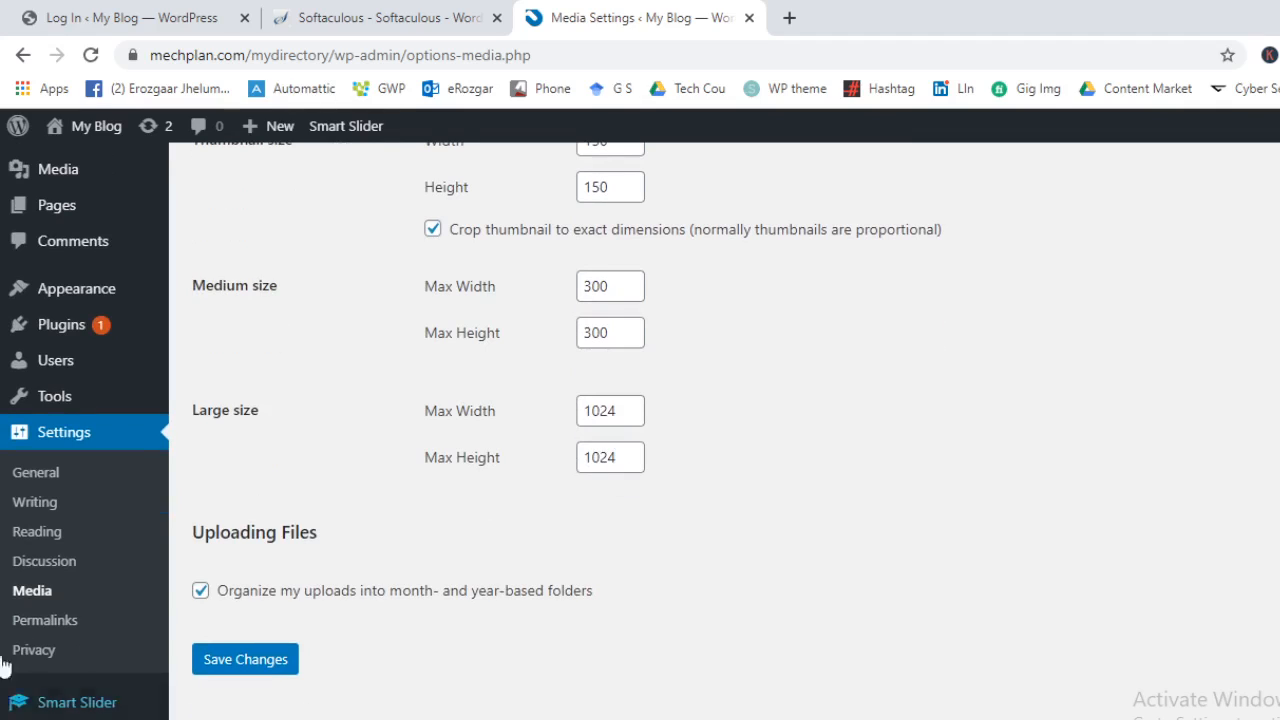
Scroll through Discussion options: comments allowed, 5-level threading, Mystery Person default avatar
left_click(42, 566)
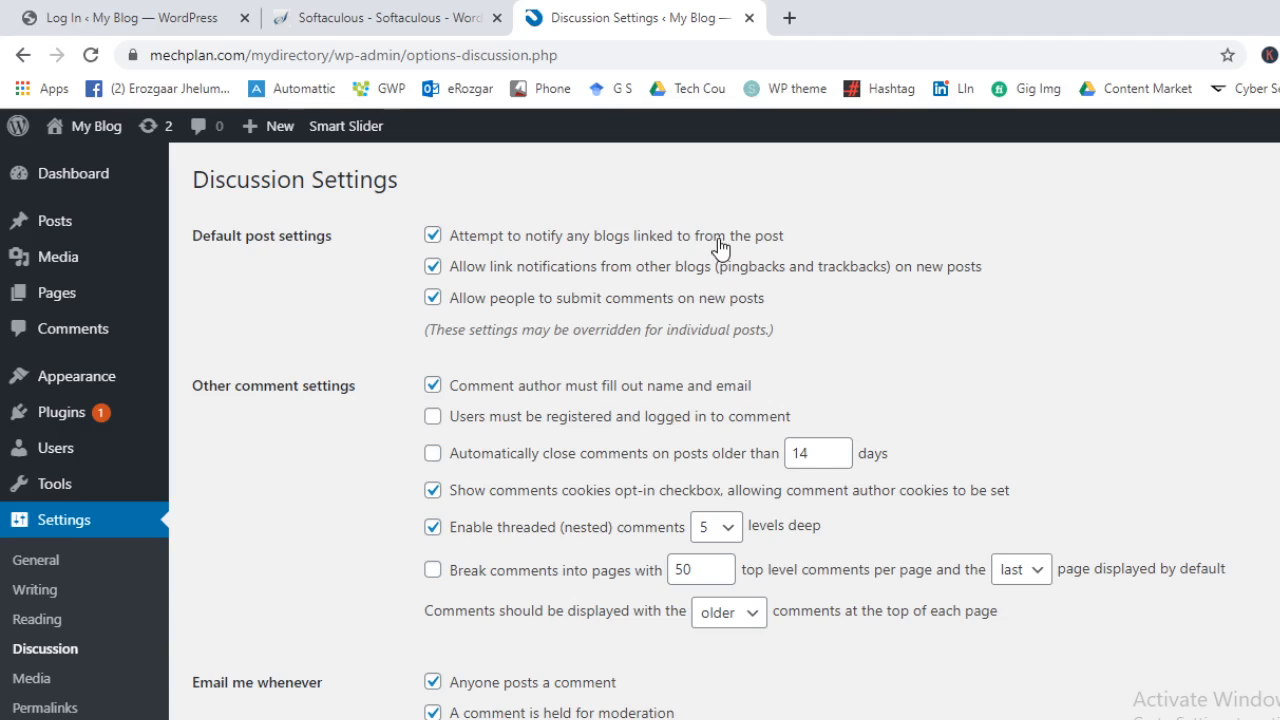
scroll(721, 246, "down", 10)
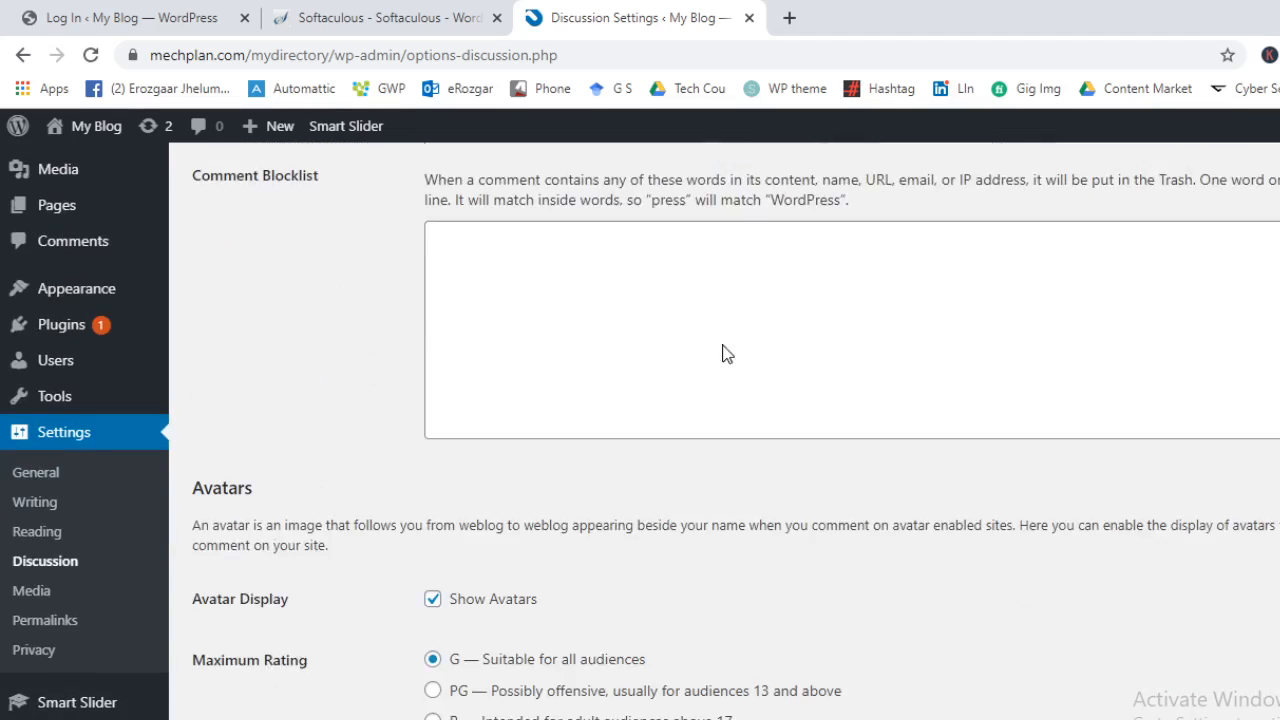
scroll(750, 380, "down", 3)
scroll(661, 207, "down", 1)
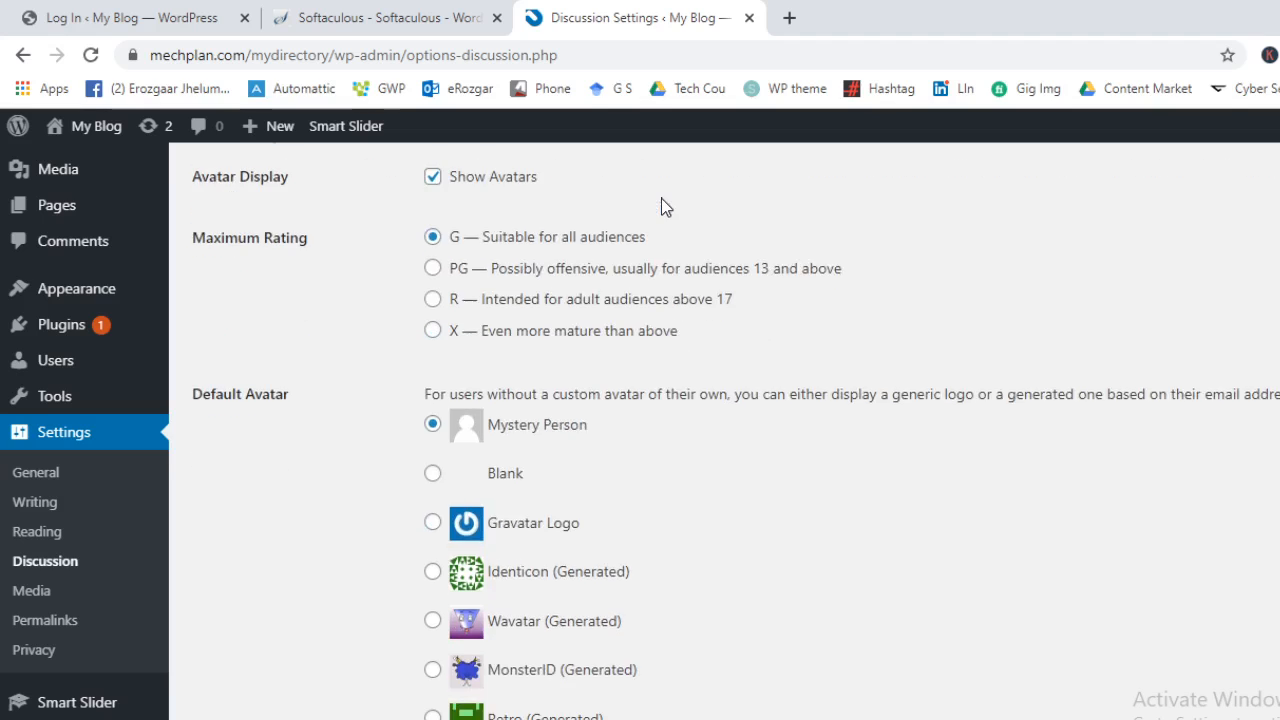
scroll(600, 280, "up", 1)
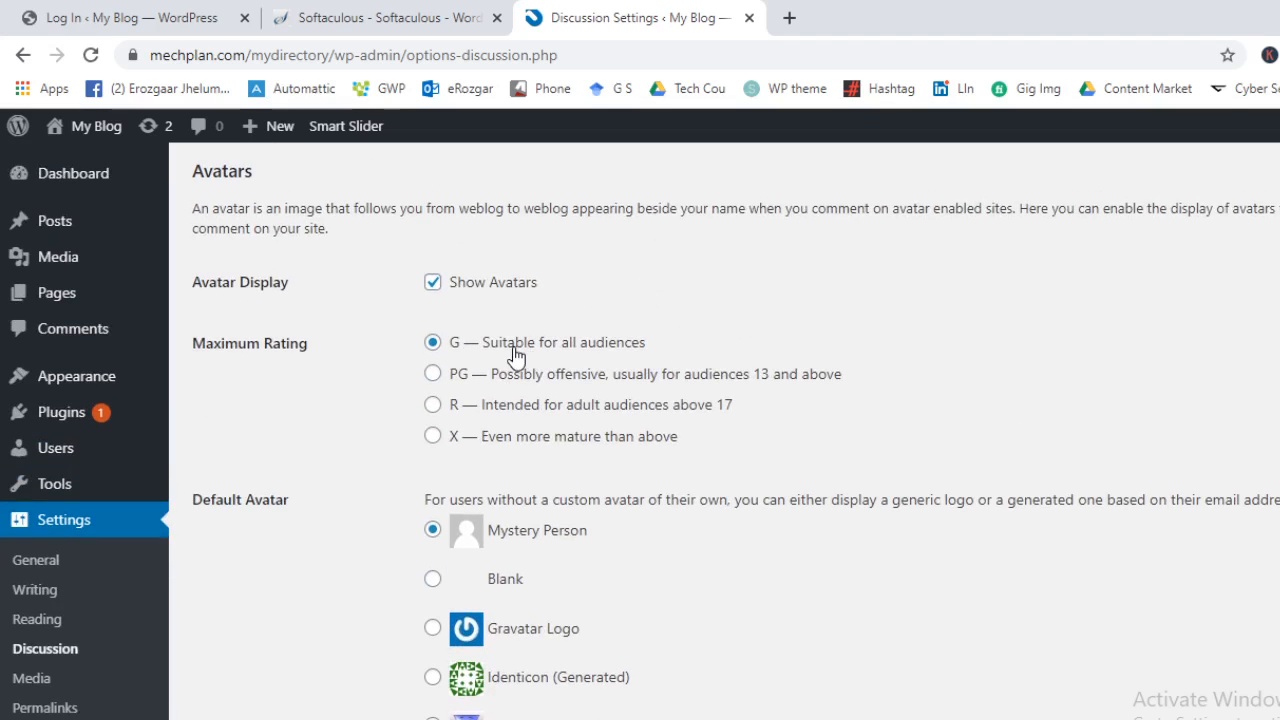
scroll(558, 342, "up", 1)
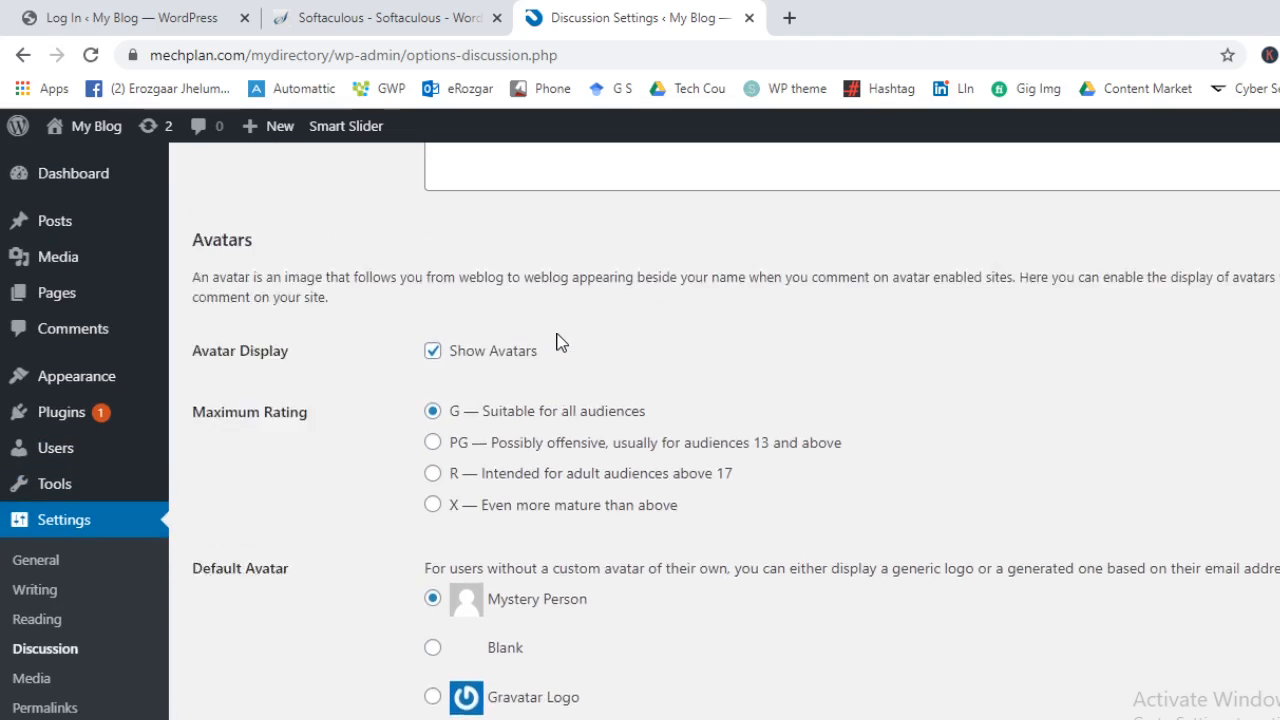
scroll(558, 342, "up", 1)
scroll(553, 360, "down", 3)
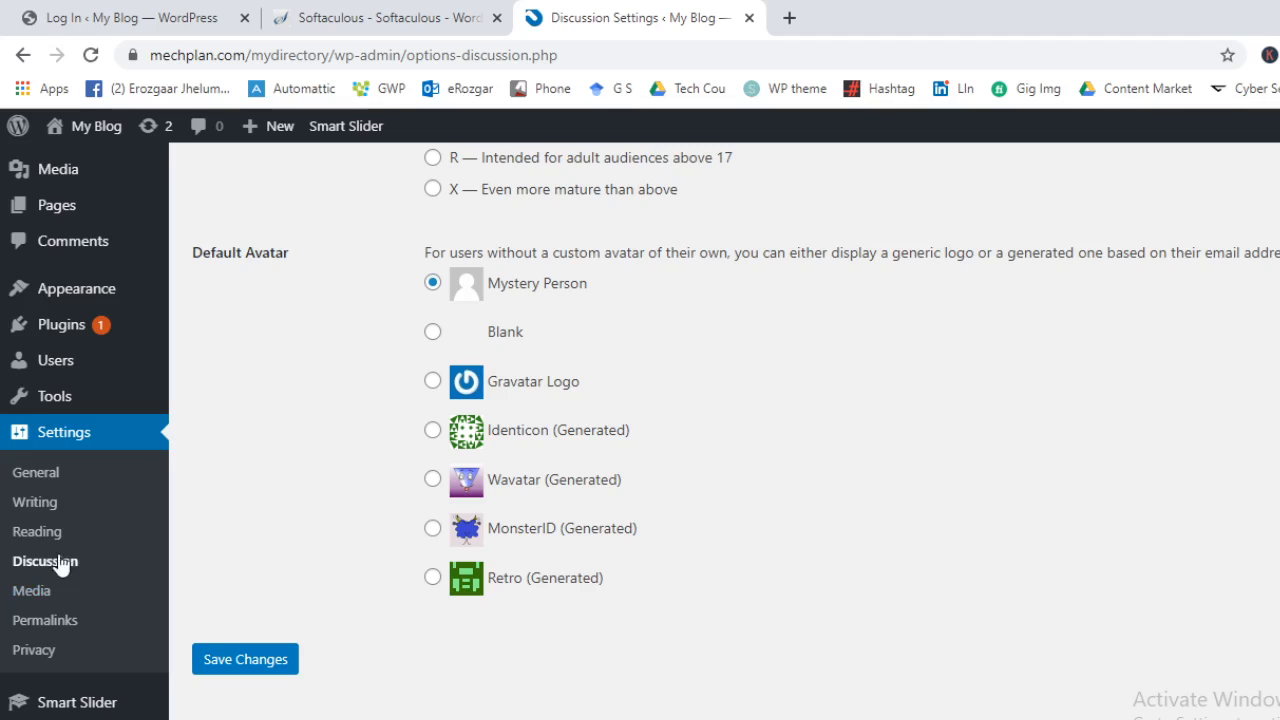
Choose A static page with My New Page as homepage and Sample Page for posts, then save
left_click(46, 533)
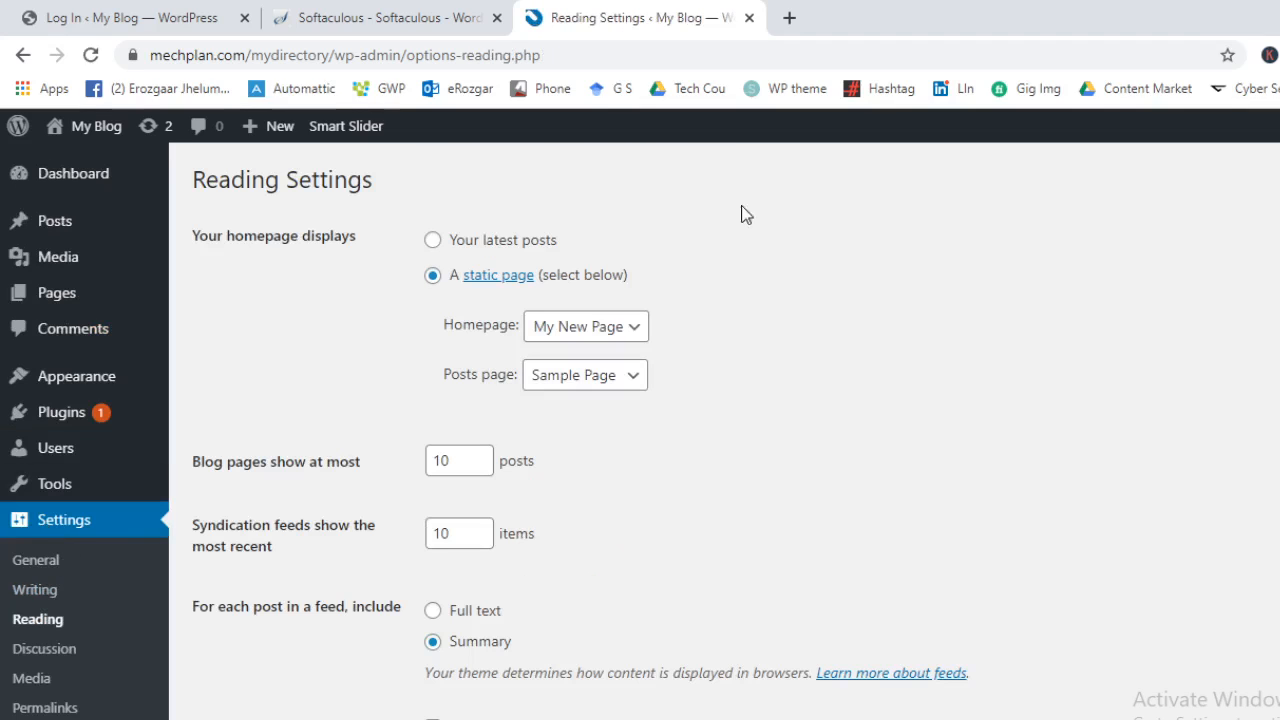
left_click(443, 248)
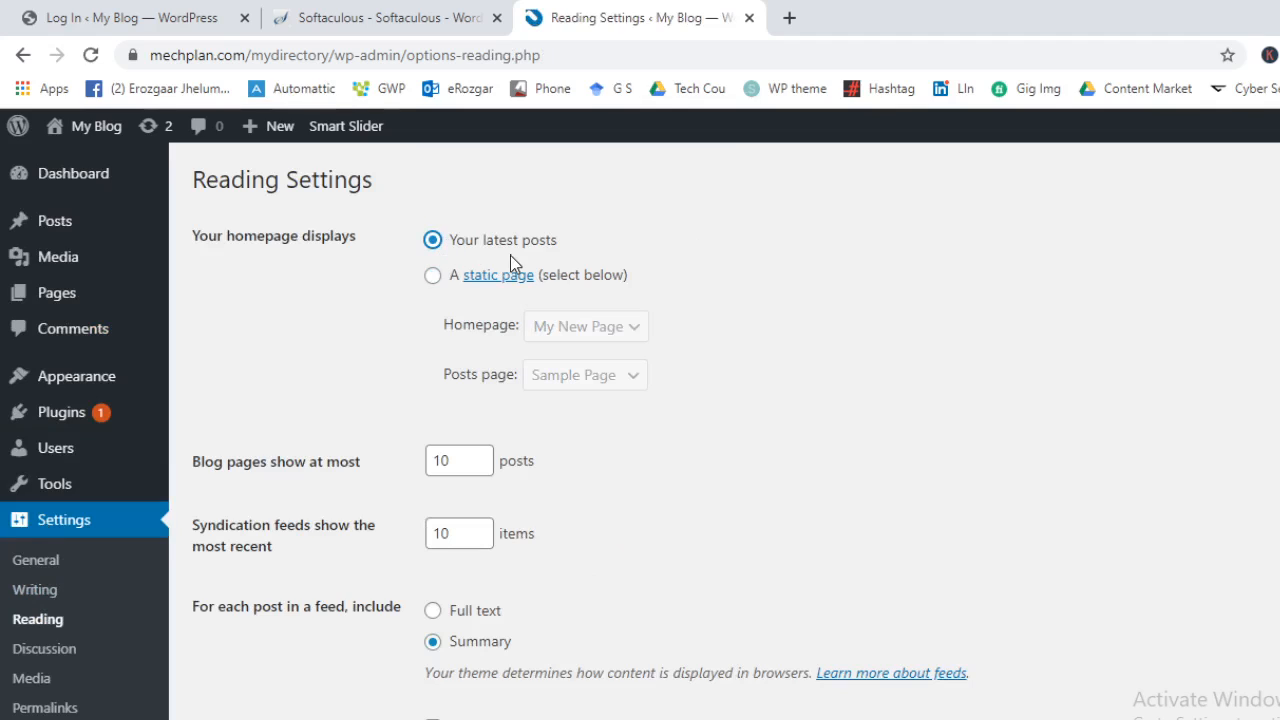
left_click(431, 280)
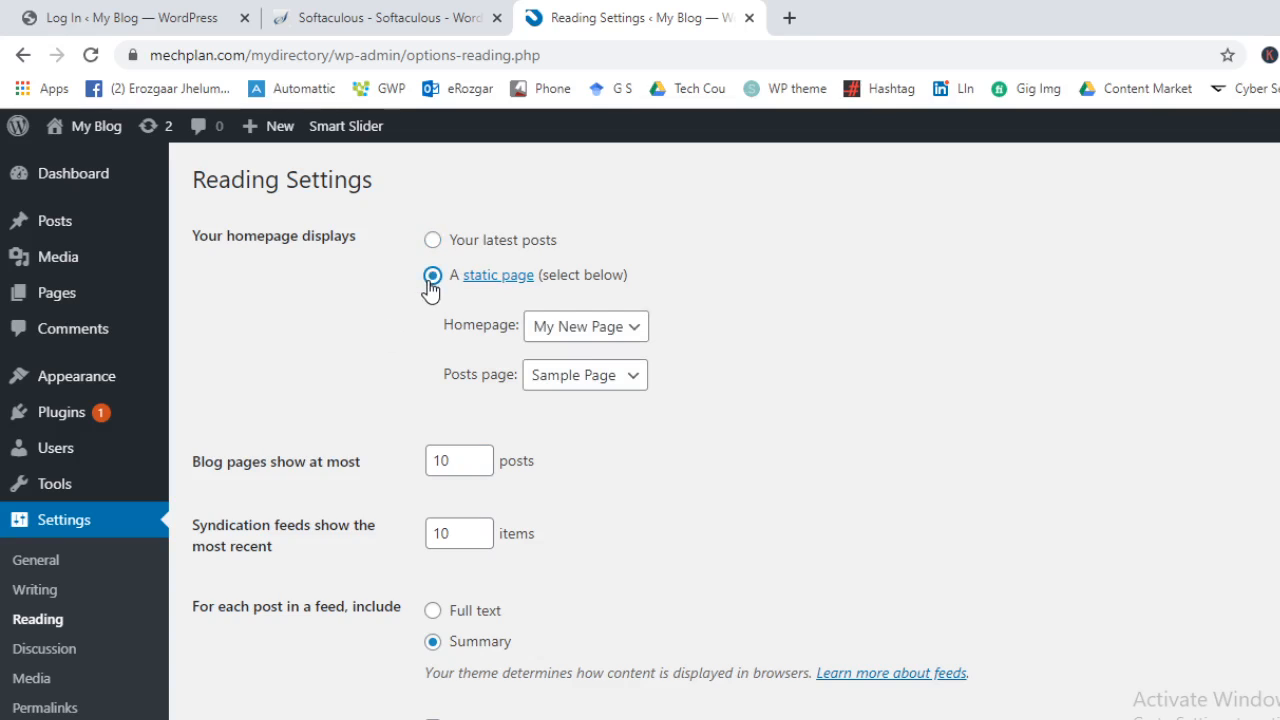
left_click(563, 330)
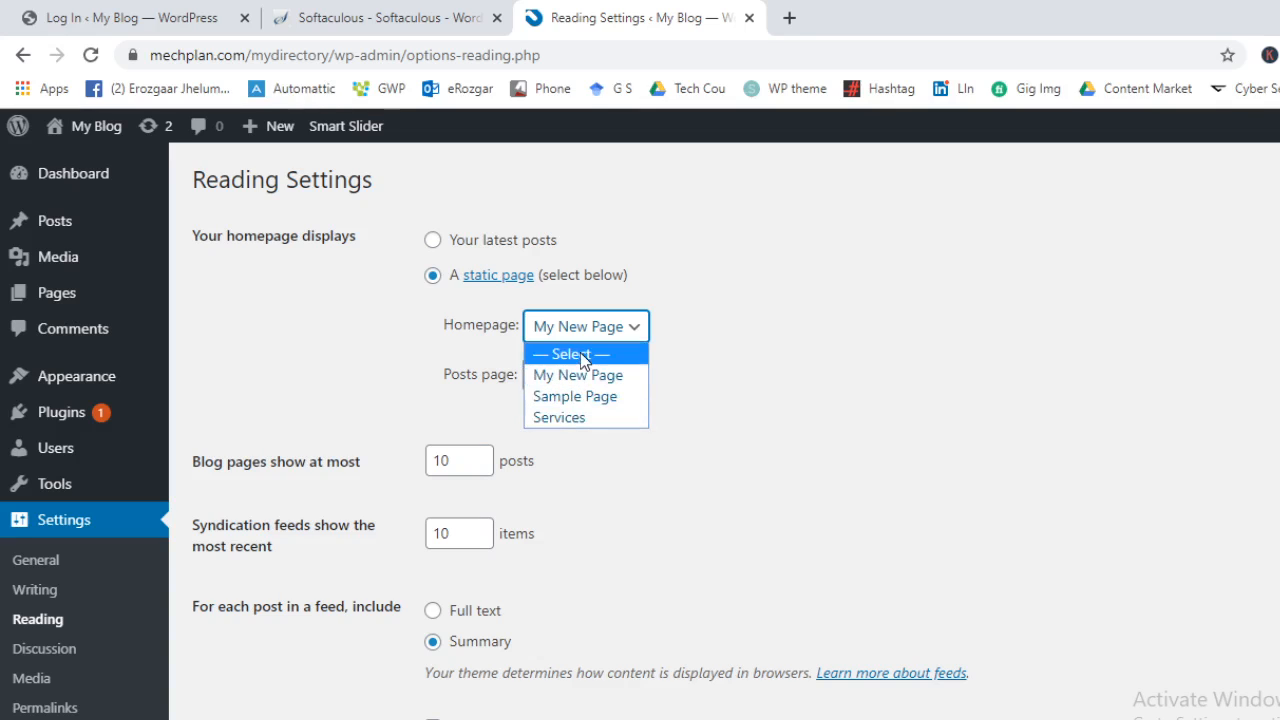
left_click(590, 374)
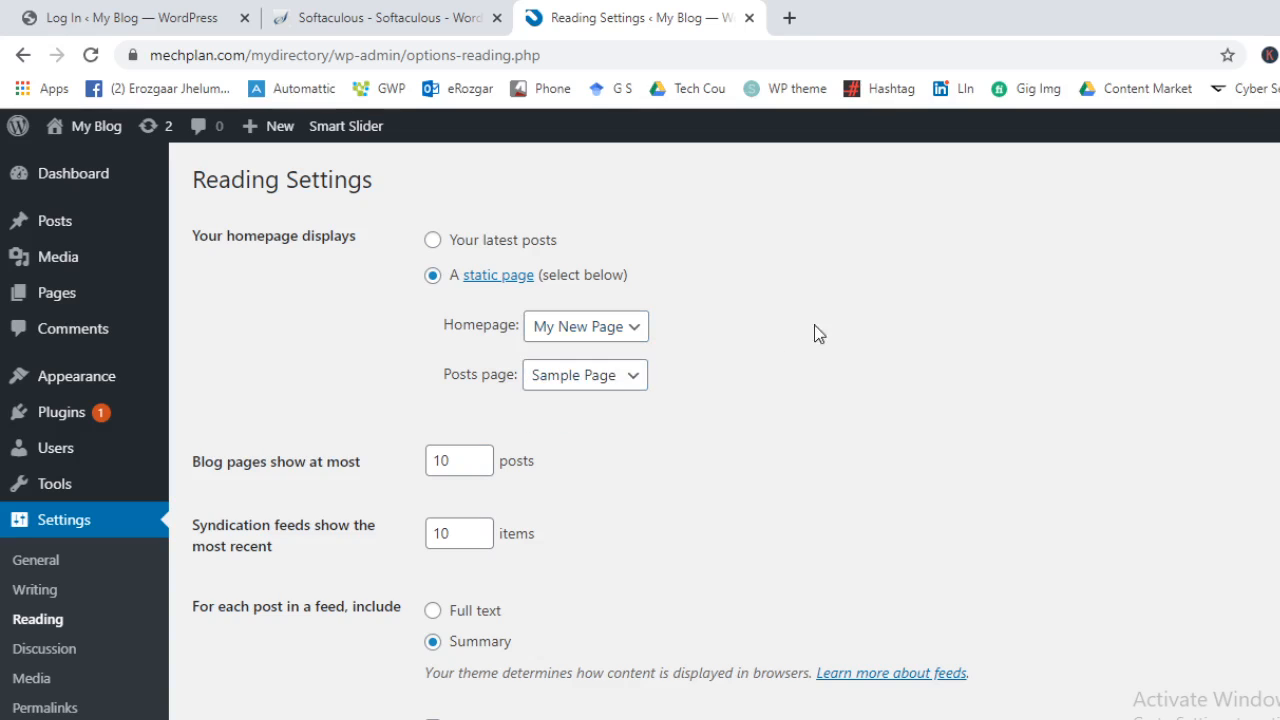
left_click(556, 392)
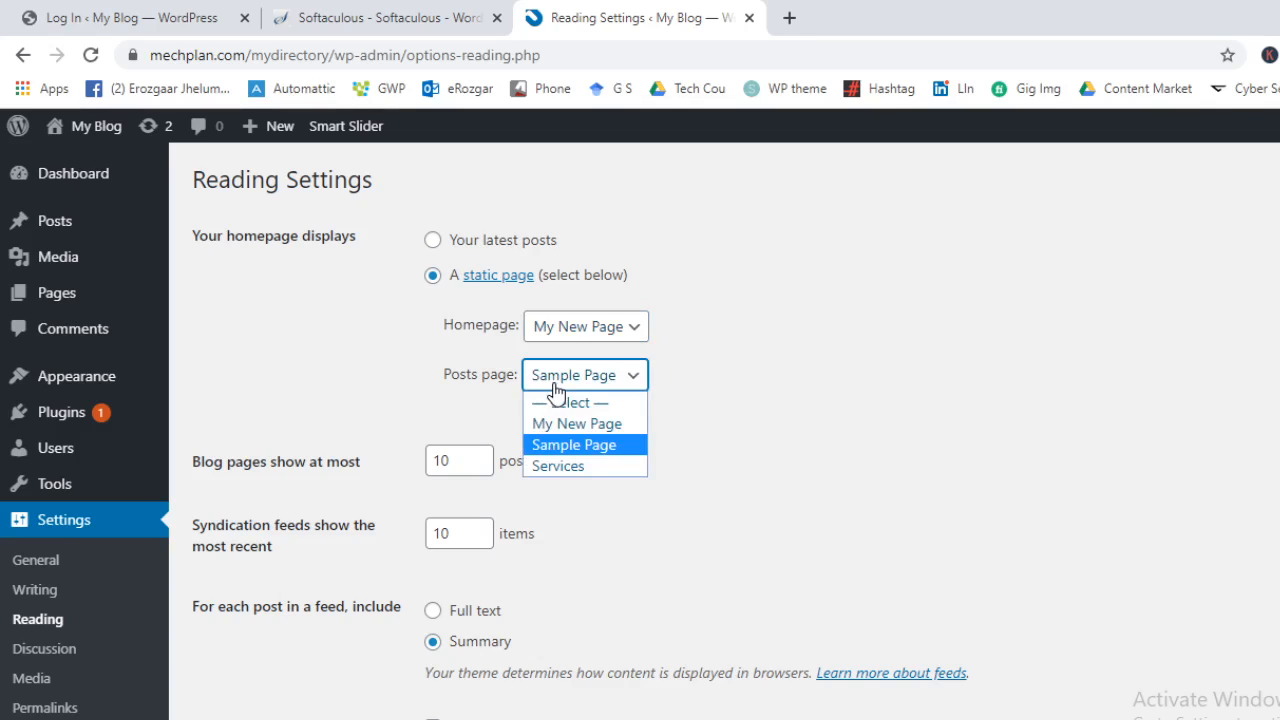
left_click(540, 443)
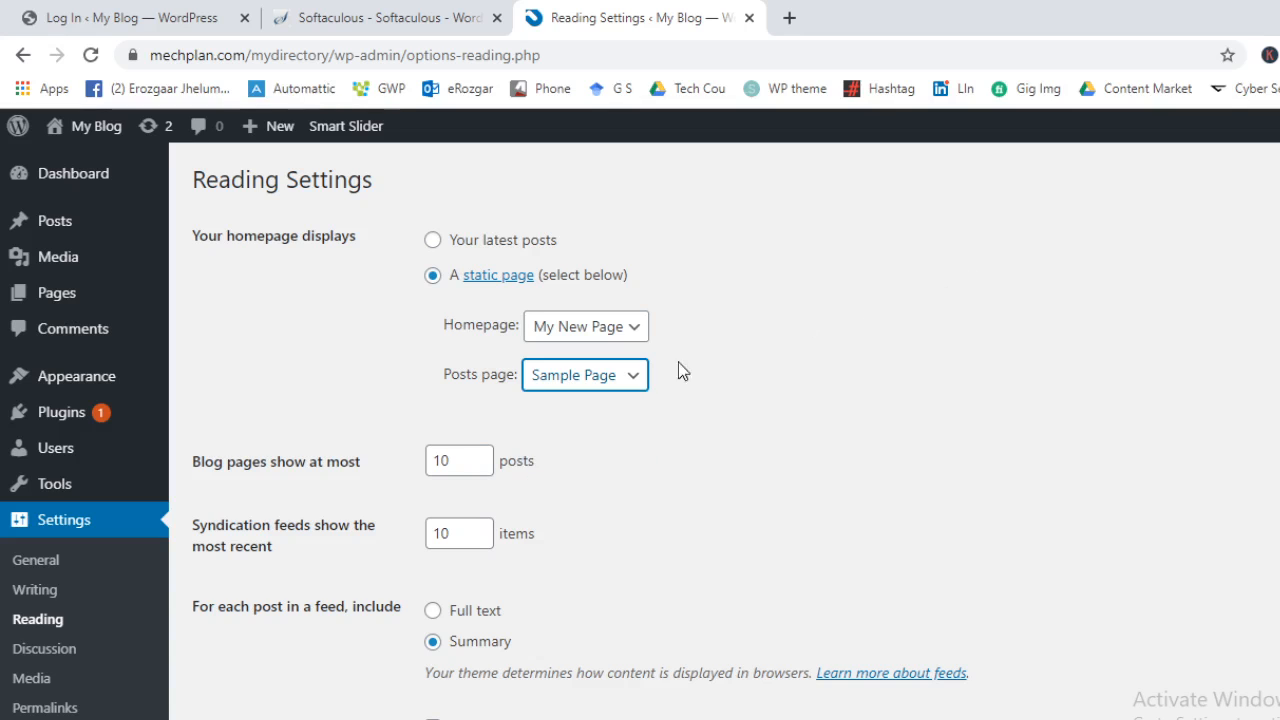
scroll(850, 350, "down", 2)
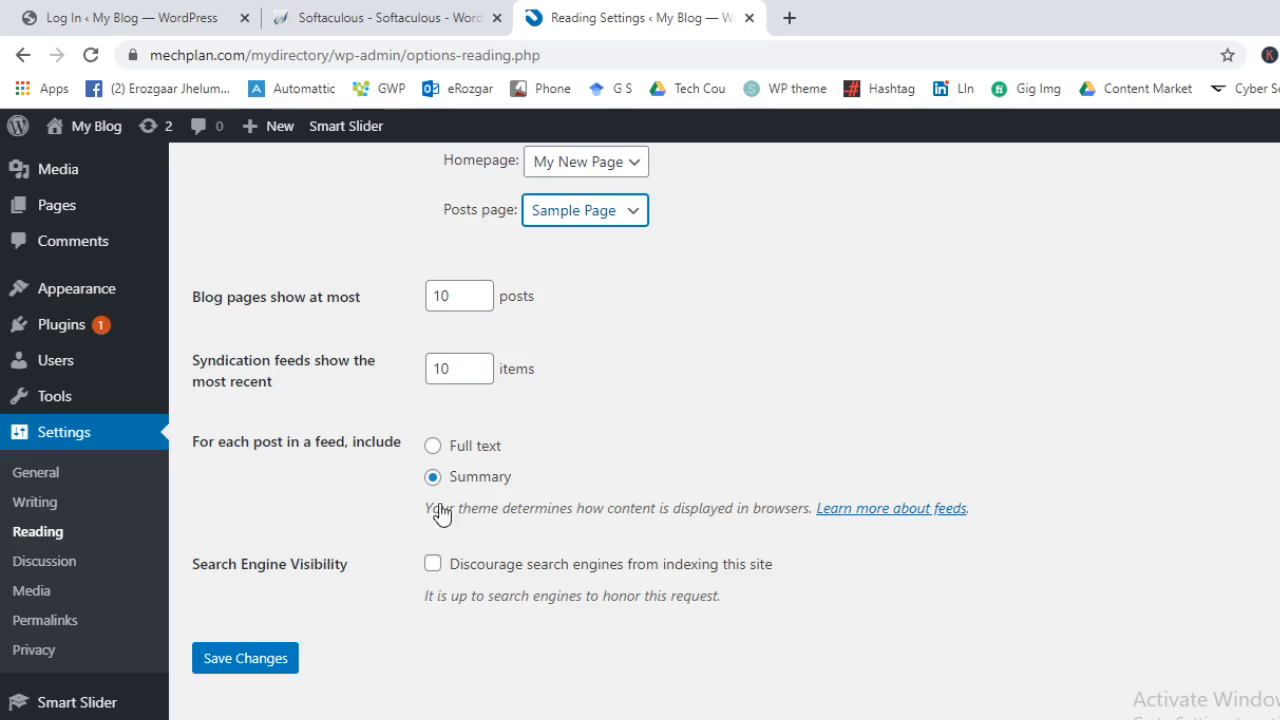
left_click(217, 655)
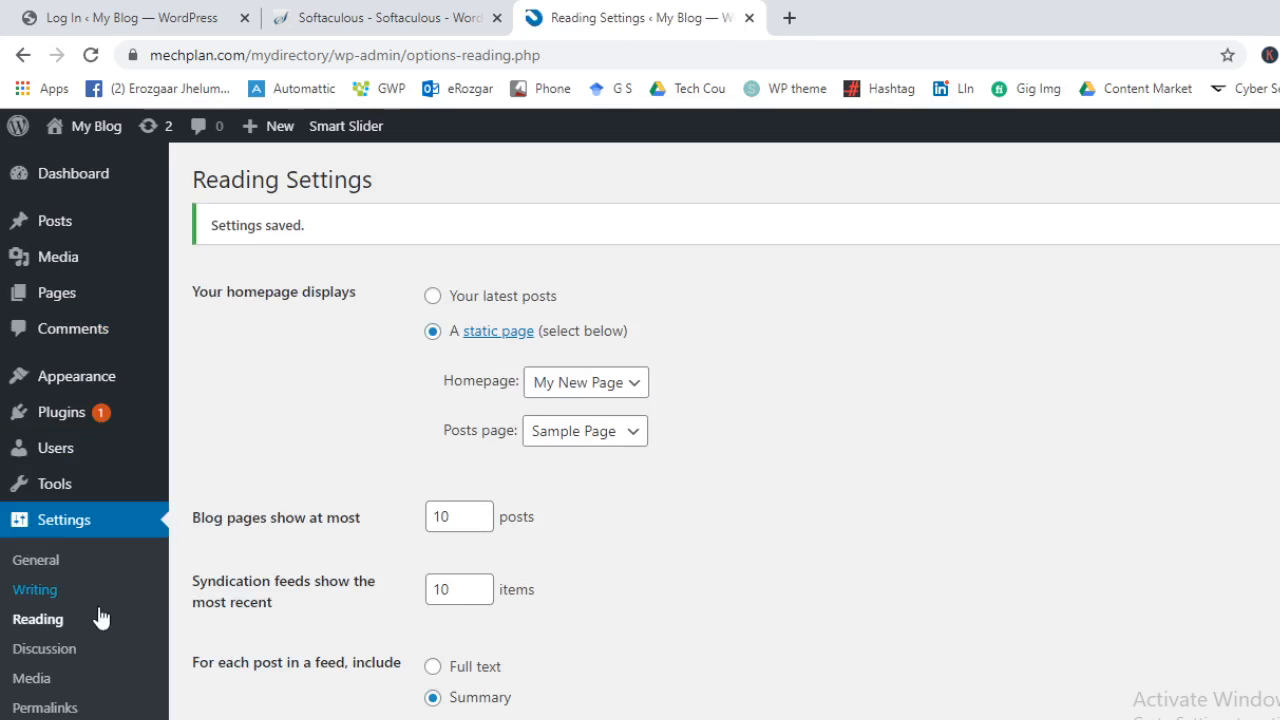
In Writing Settings, set Default Post Category to News and leave Default Post Format on Standard
left_click(15, 595)
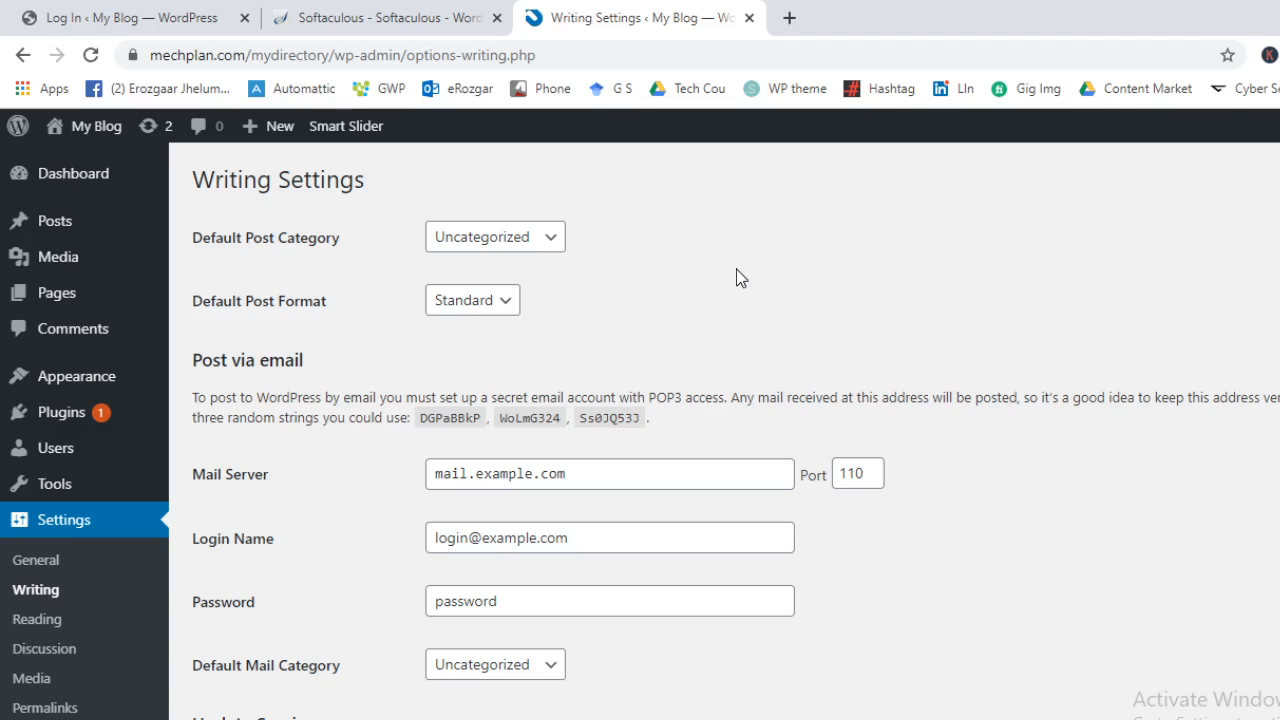
left_click(504, 260)
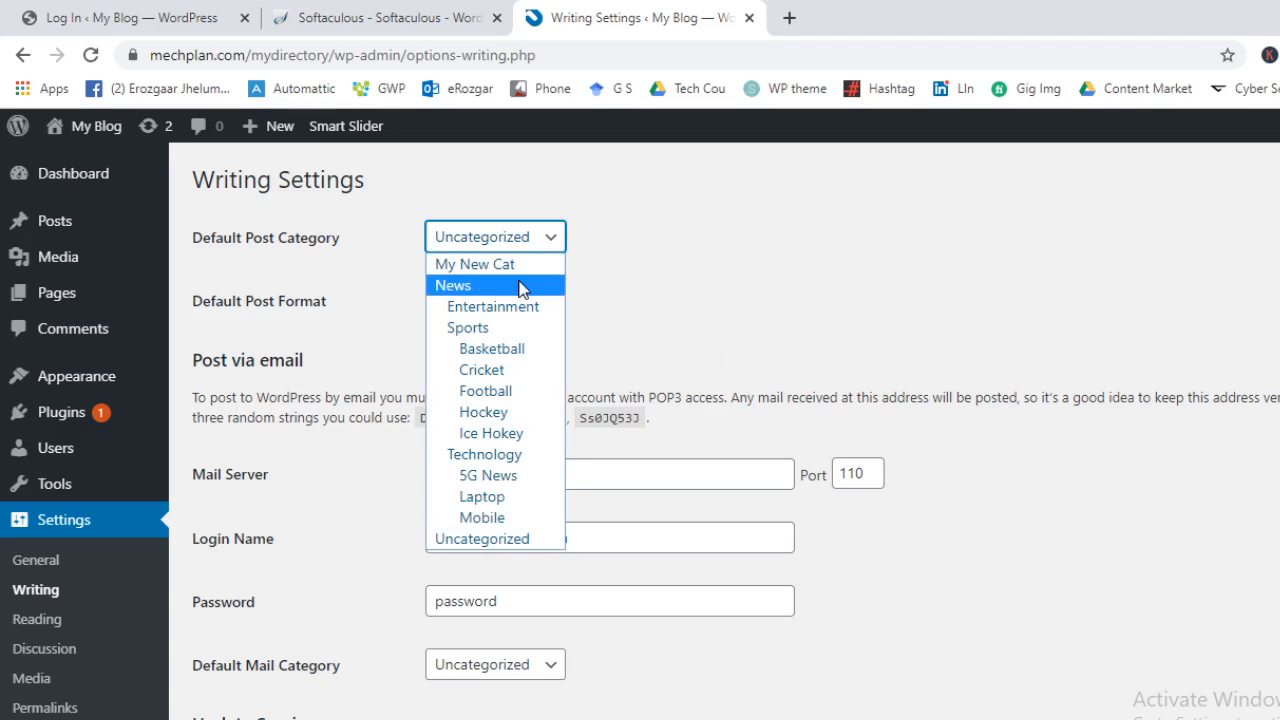
left_click(470, 286)
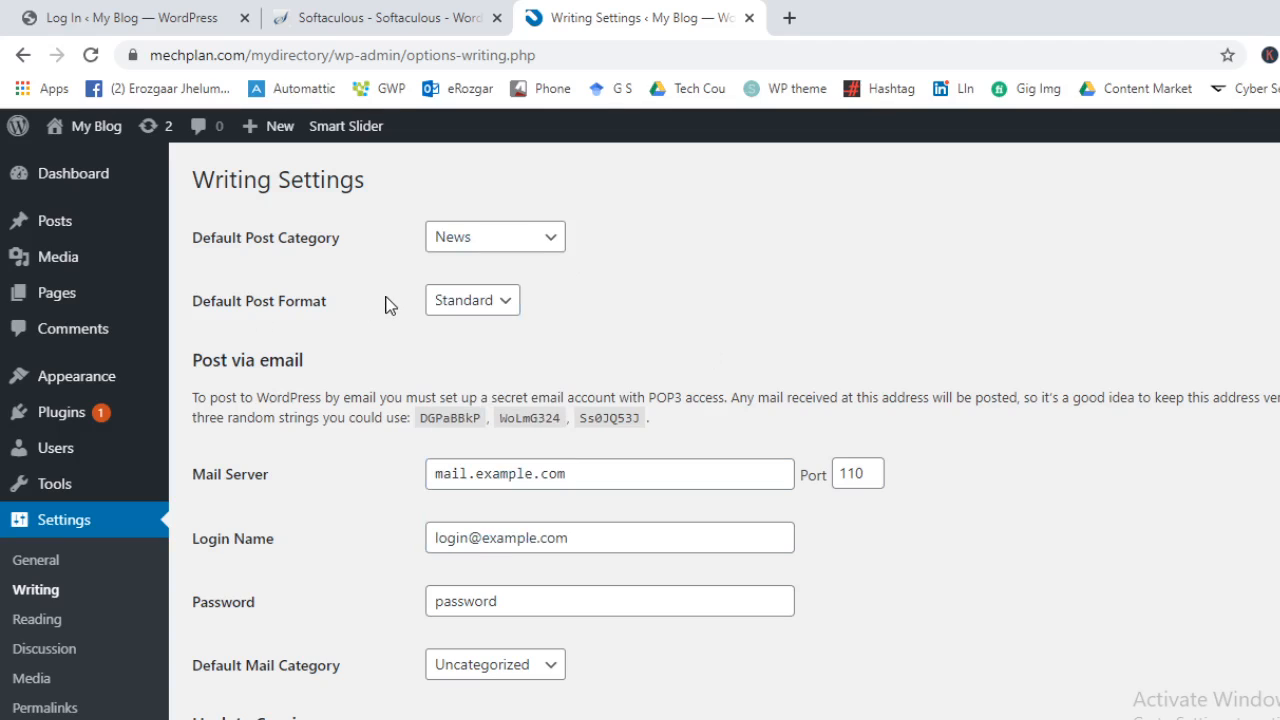
left_click(445, 300)
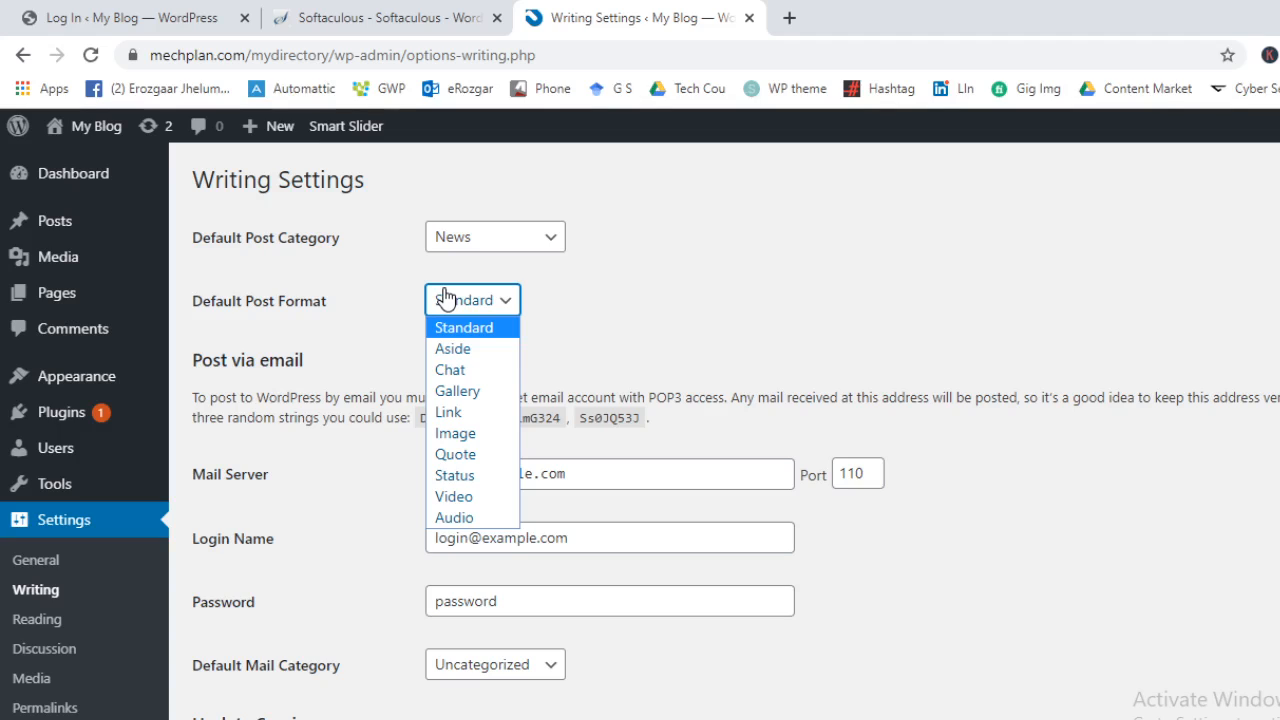
left_click(689, 277)
scroll(340, 391, "down", 3)
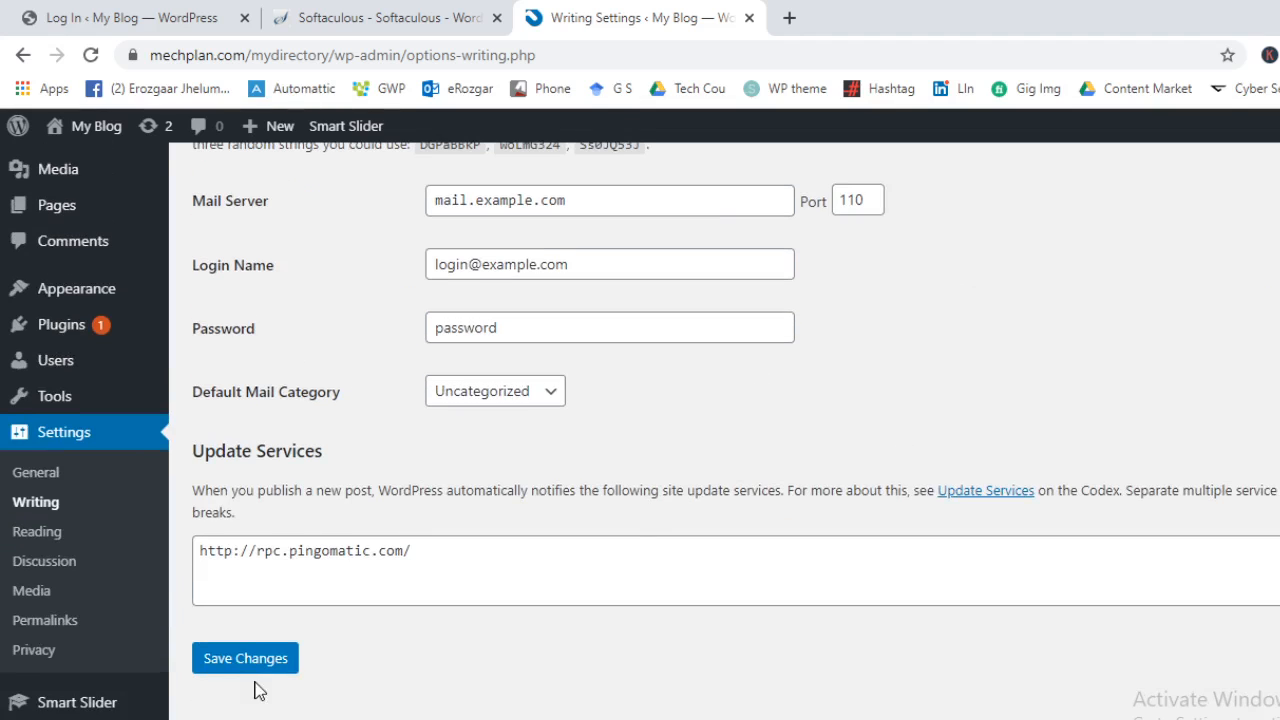
left_click(36, 473)
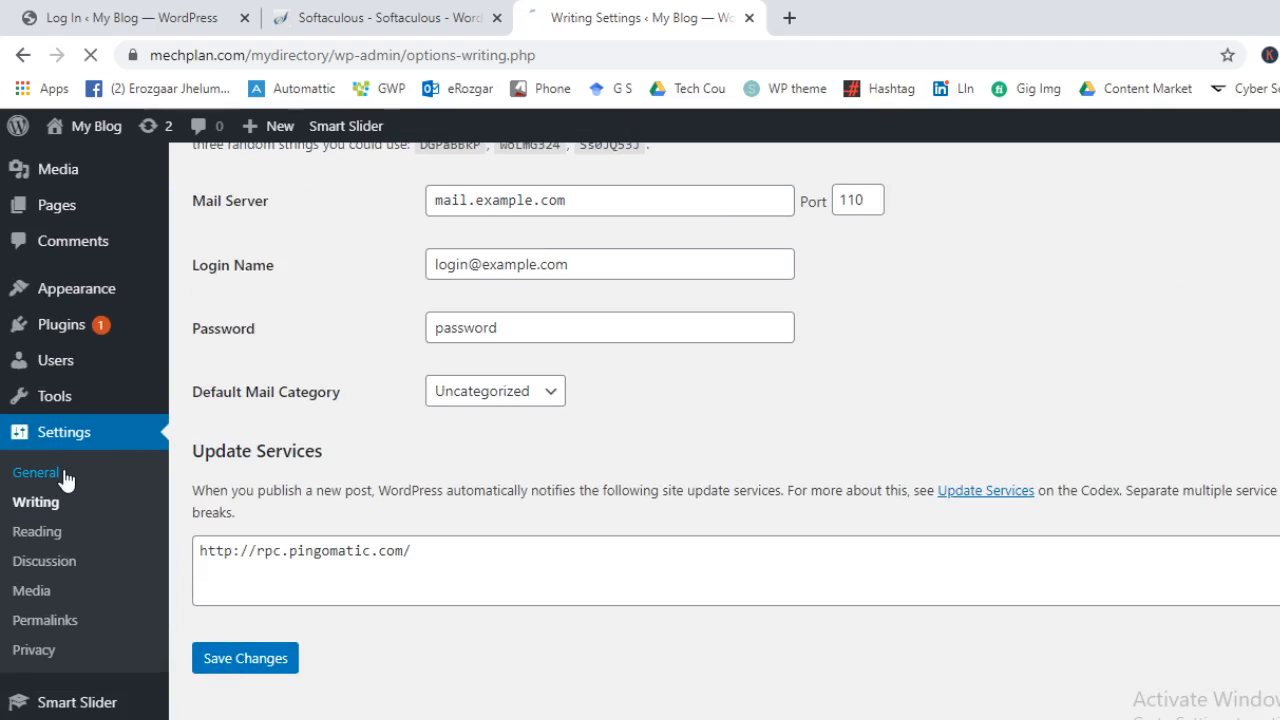
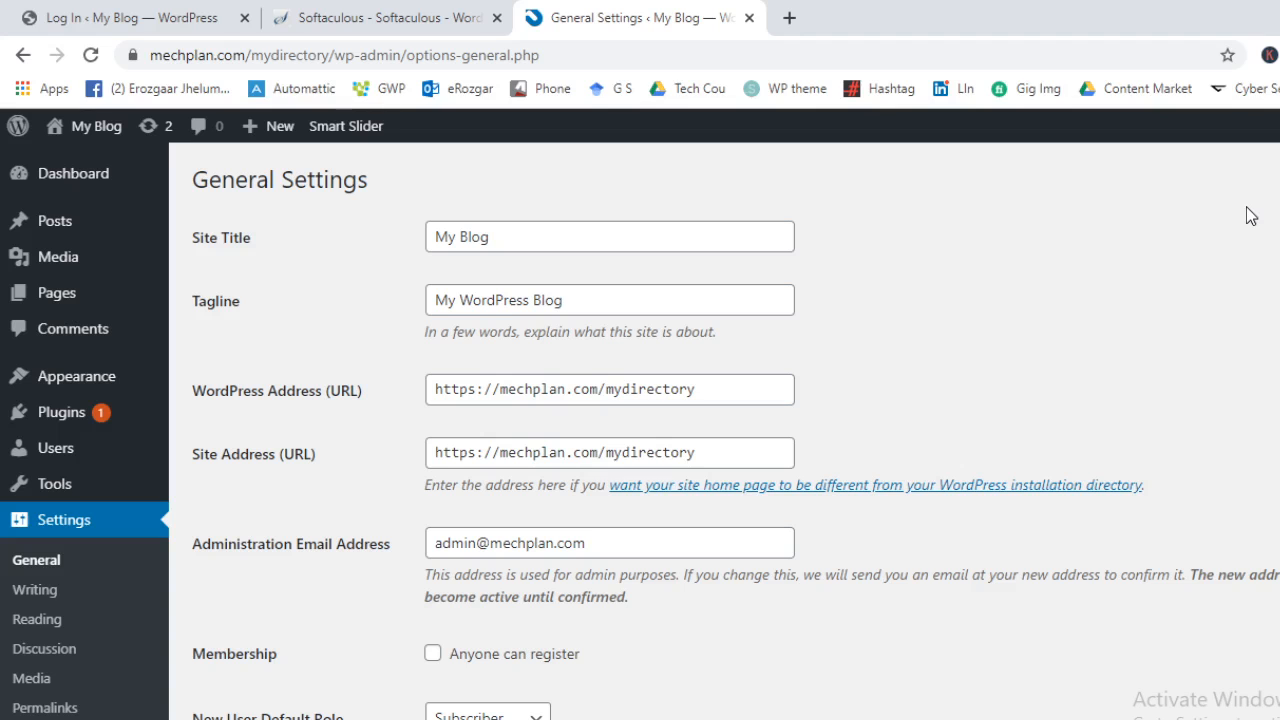
Check the New User Default Role dropdown in General Settings without changing it
scroll(617, 282, "down", 4)
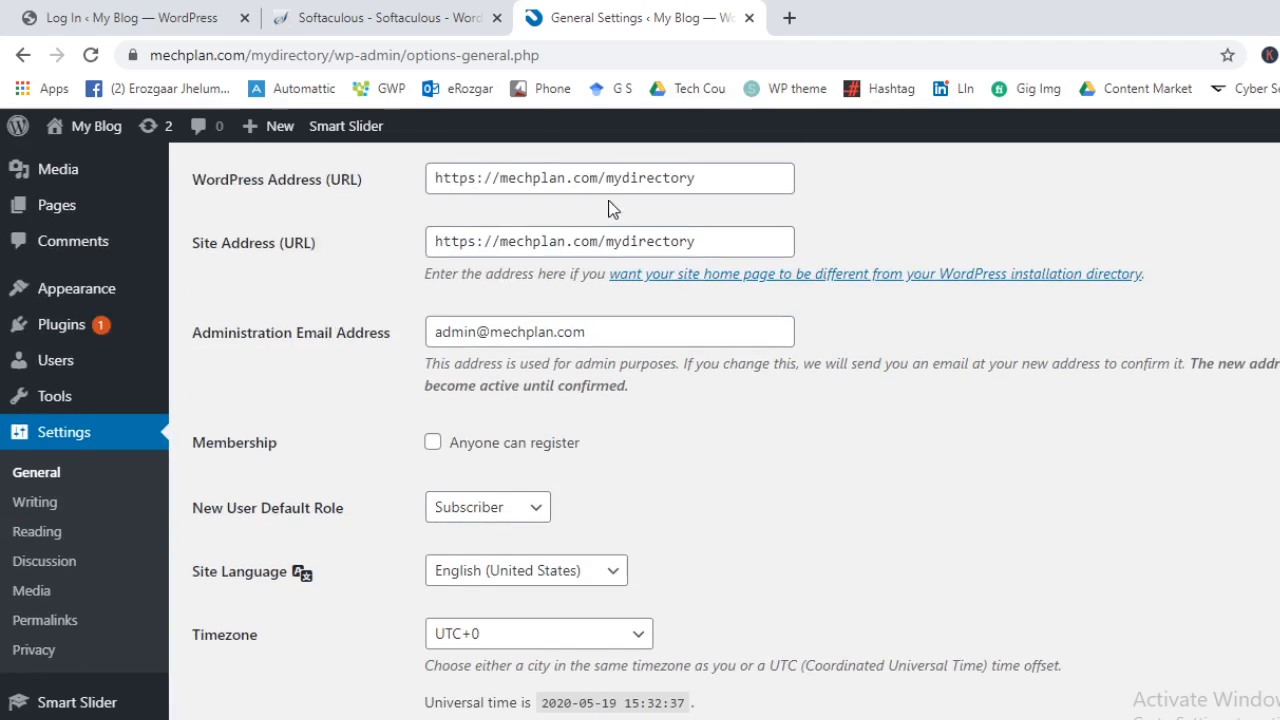
scroll(617, 282, "up", 1)
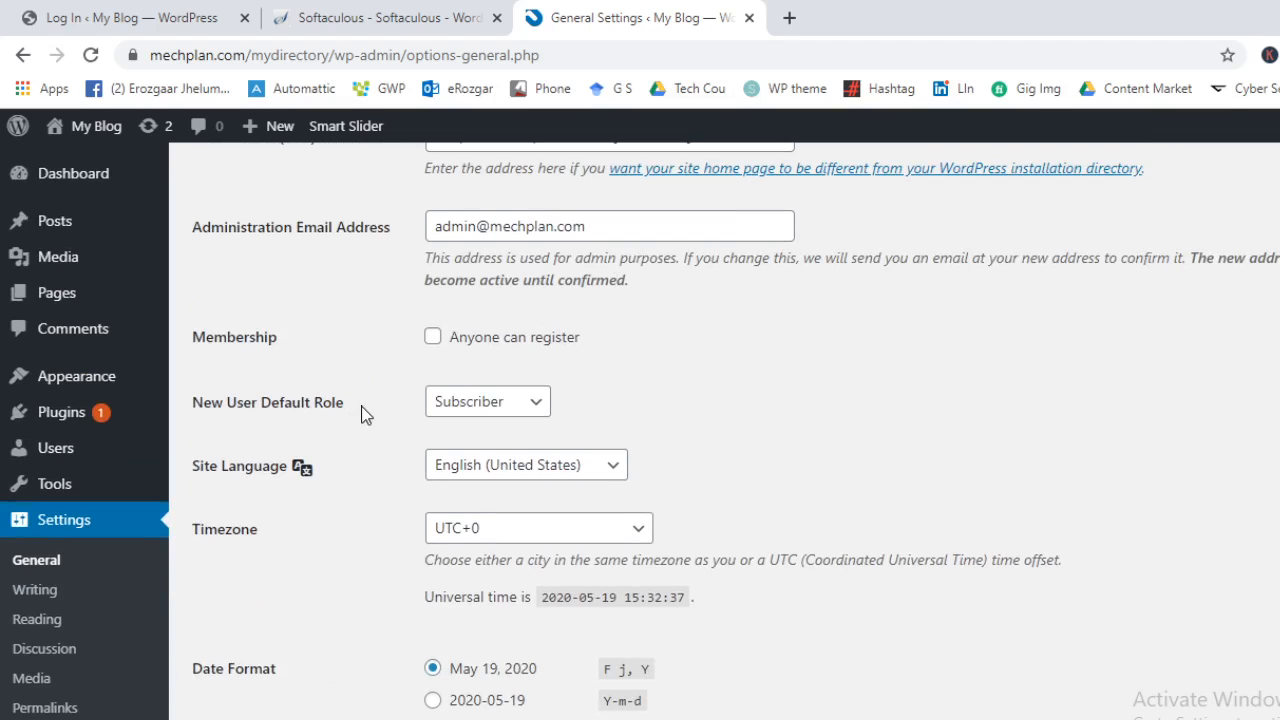
left_click(509, 404)
left_click(509, 404)
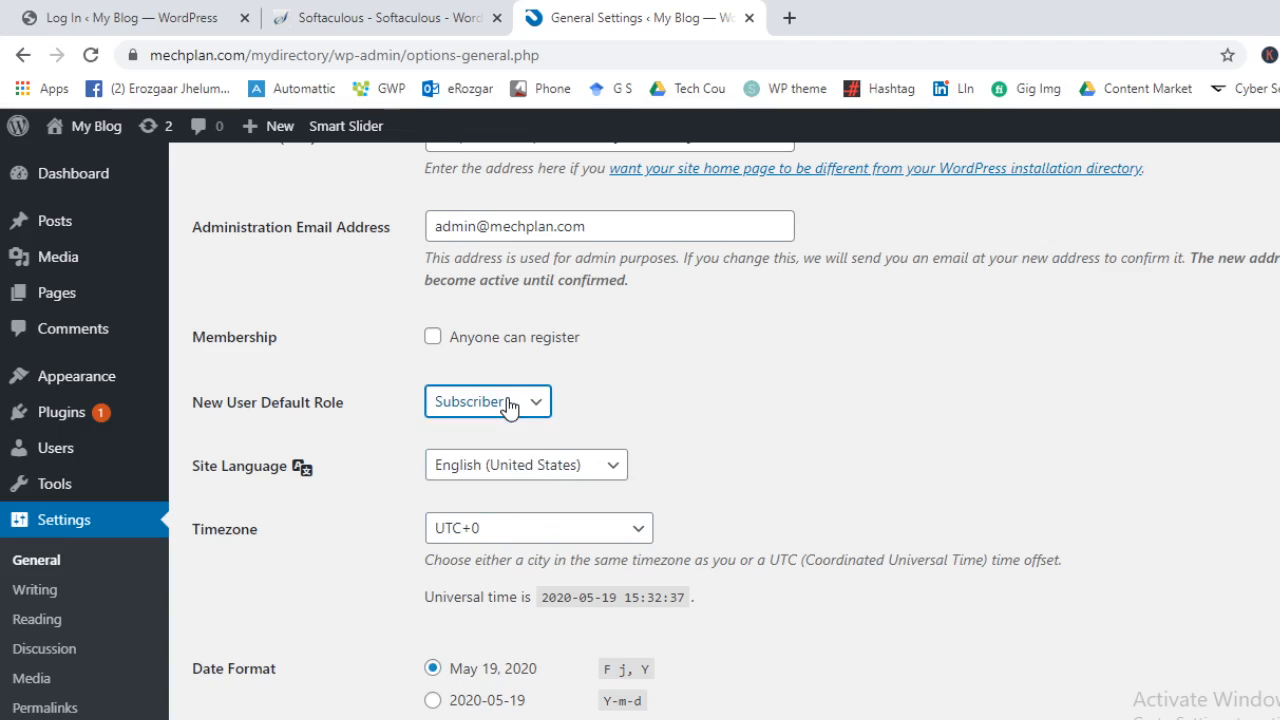
left_click(509, 404)
left_click(509, 404)
scroll(515, 412, "down", 4)
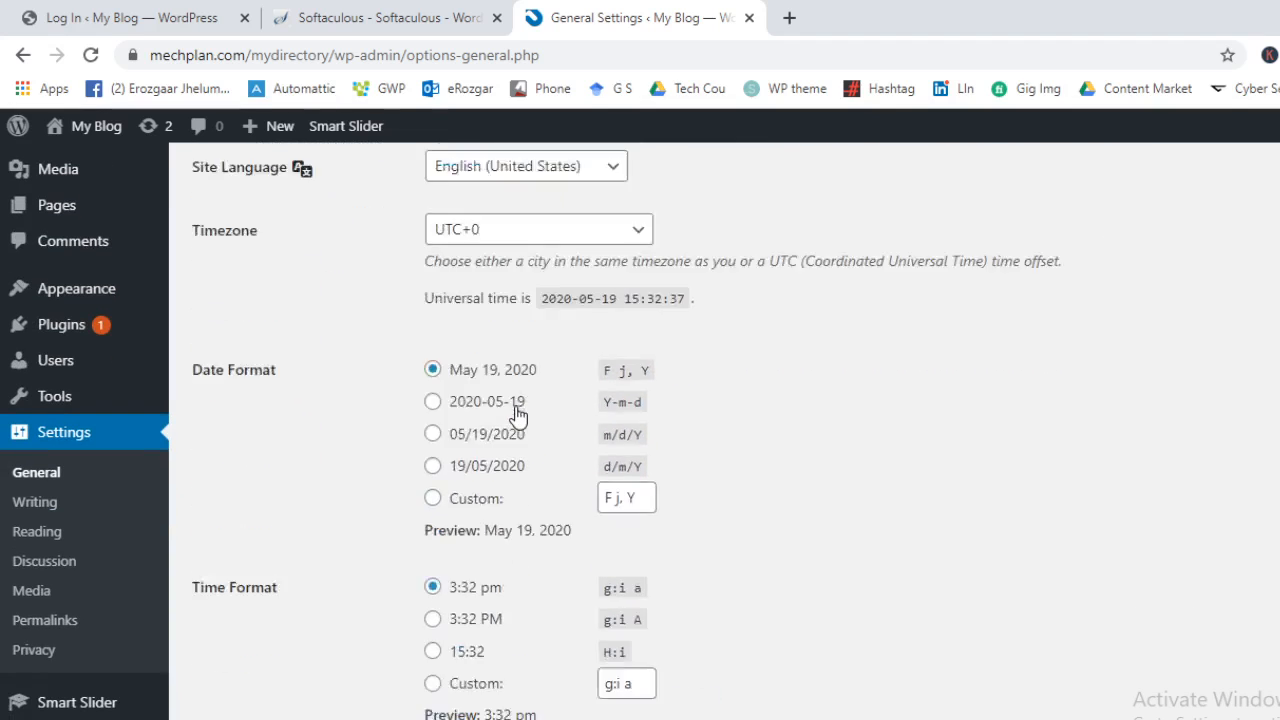
scroll(519, 415, "up", 2)
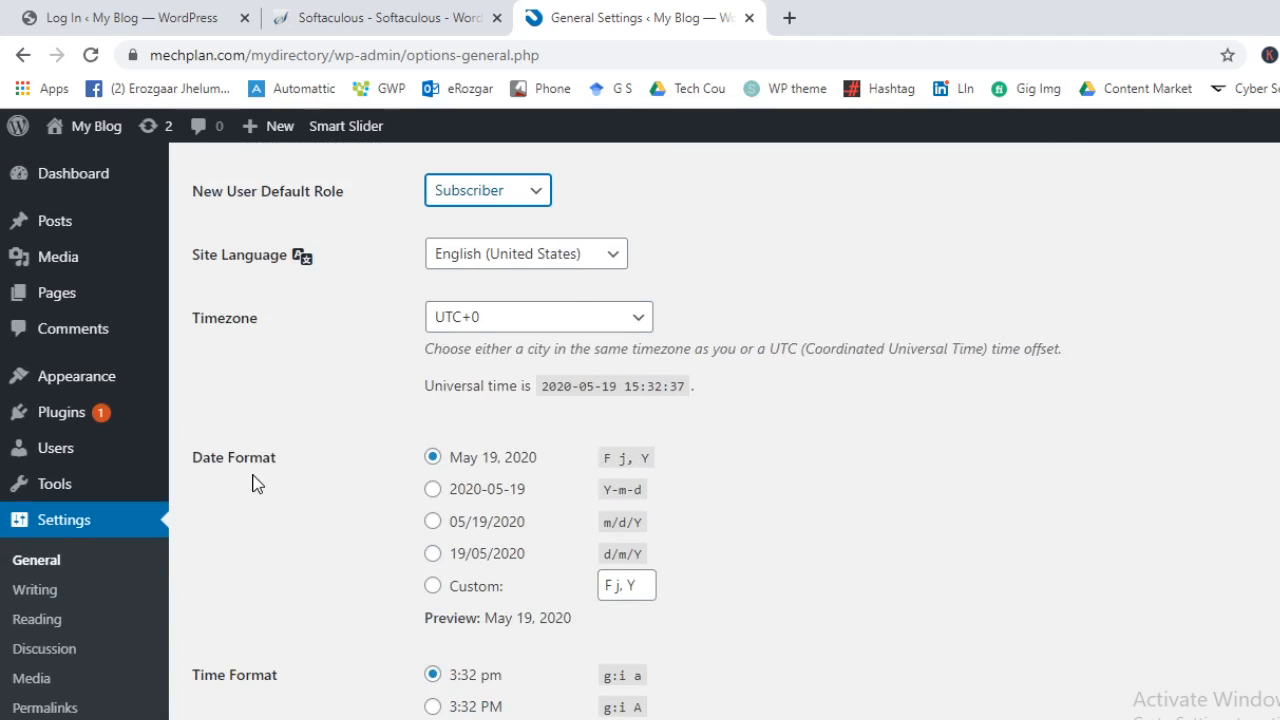
Confirm Week Starts On stays Monday, then open a blank browser tab
scroll(386, 514, "down", 3)
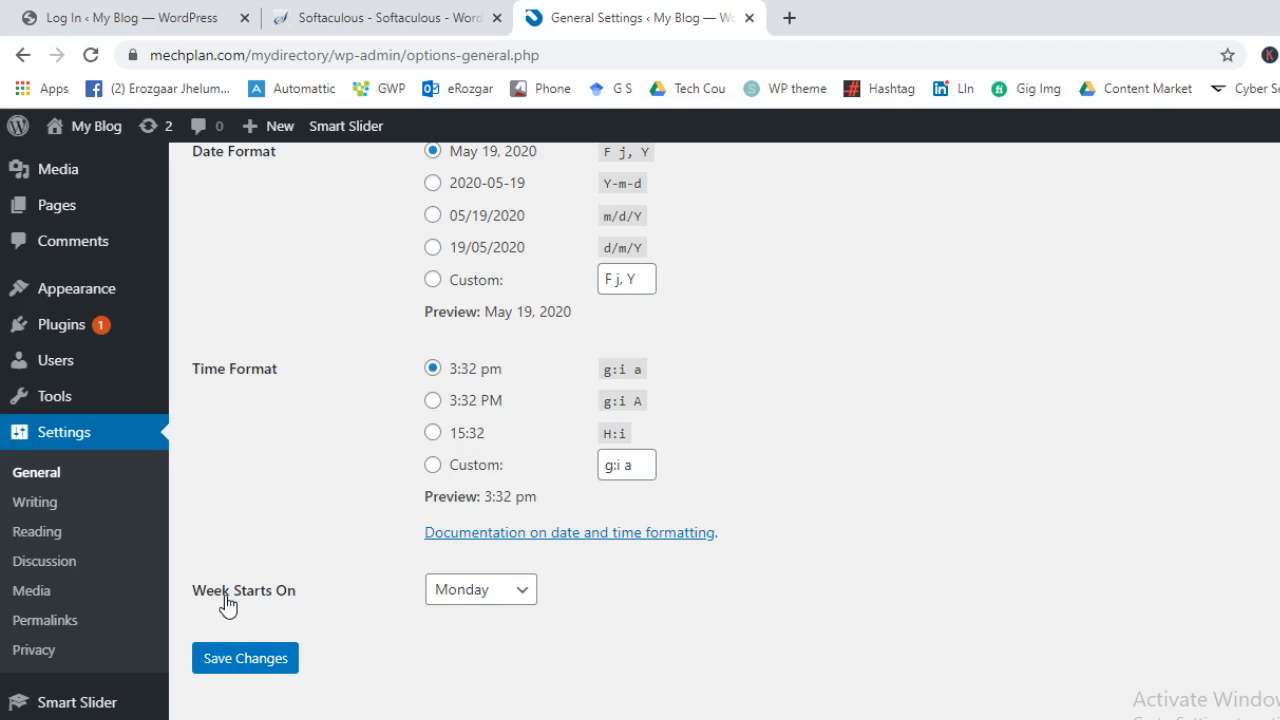
left_click(457, 589)
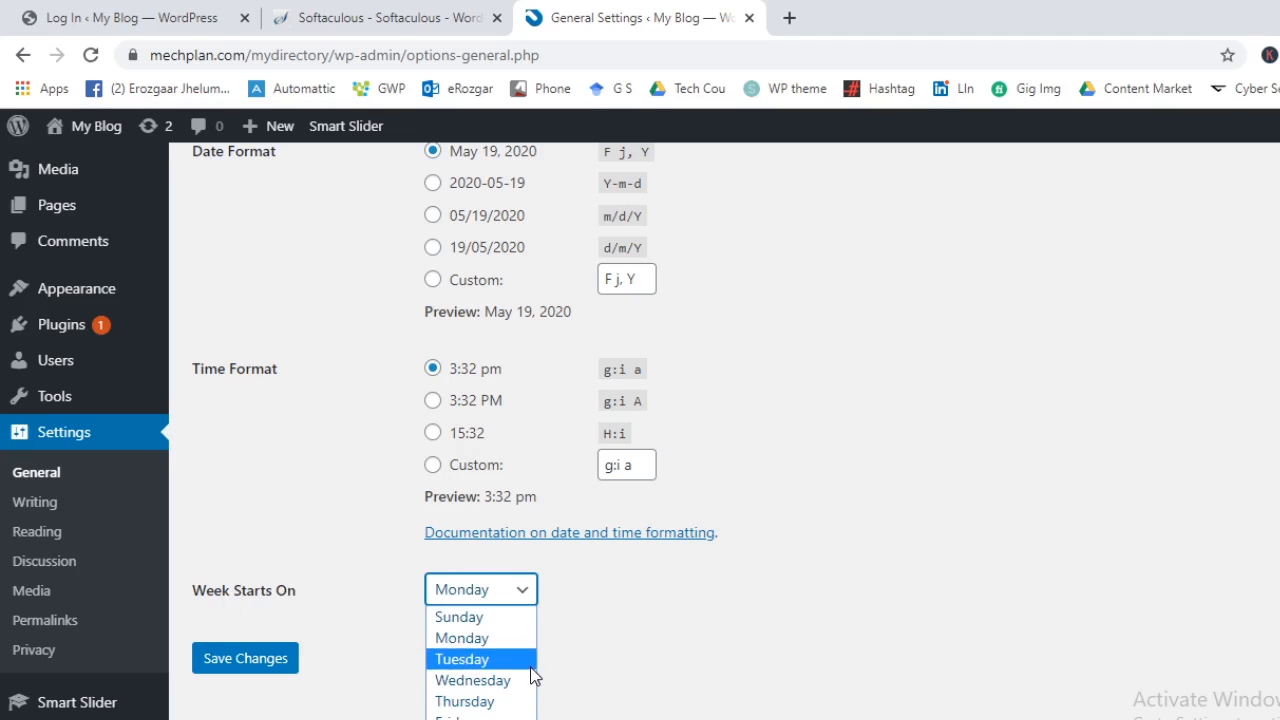
left_click(666, 651)
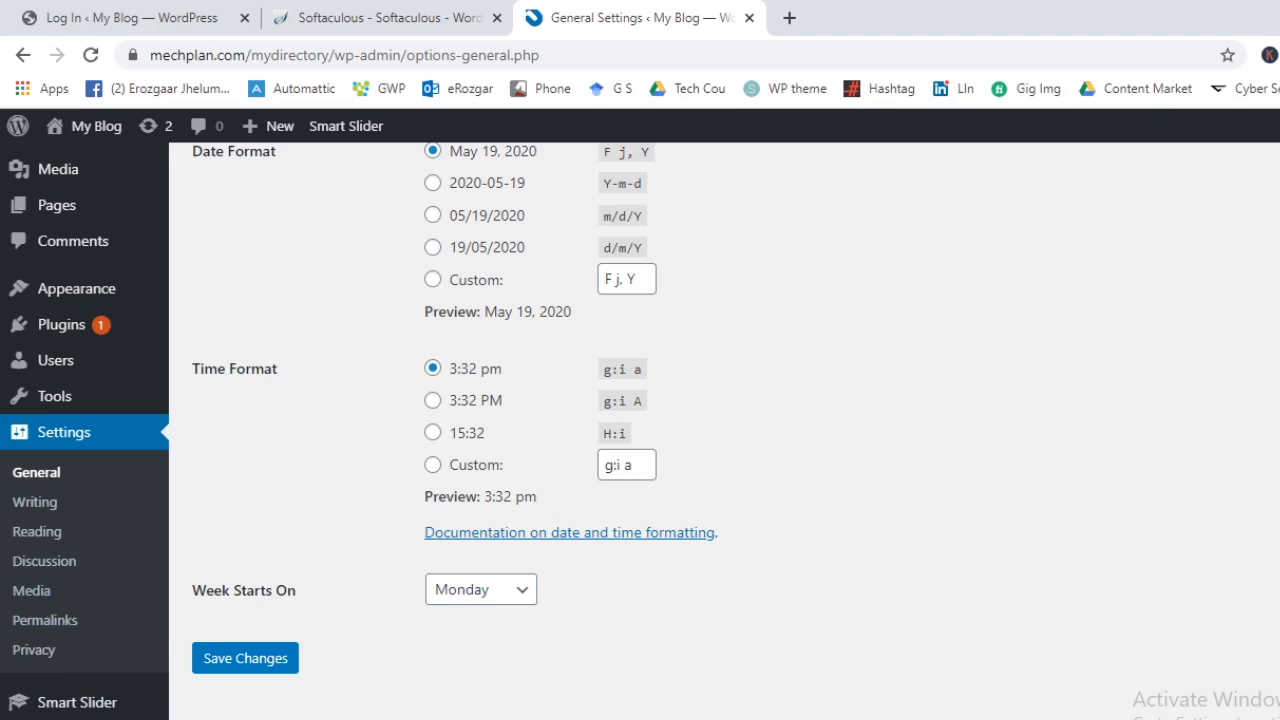
scroll(109, 251, "up", 8)
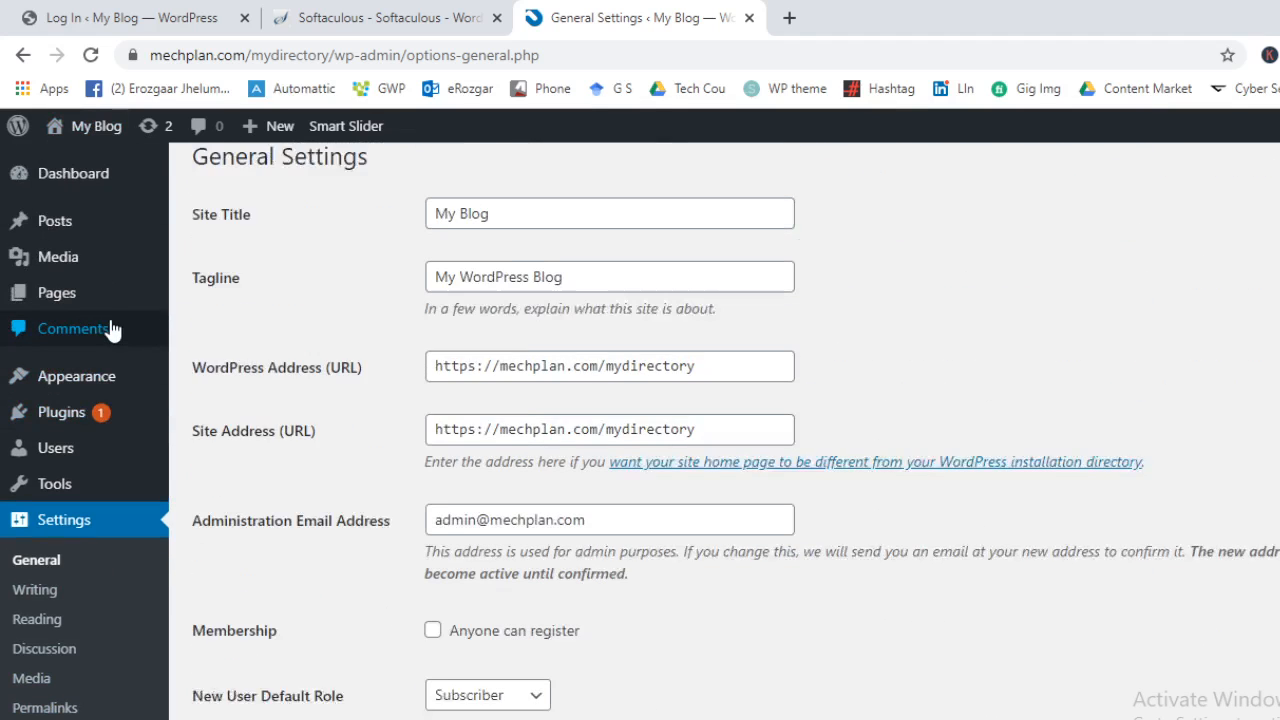
scroll(40, 329, "down", 5)
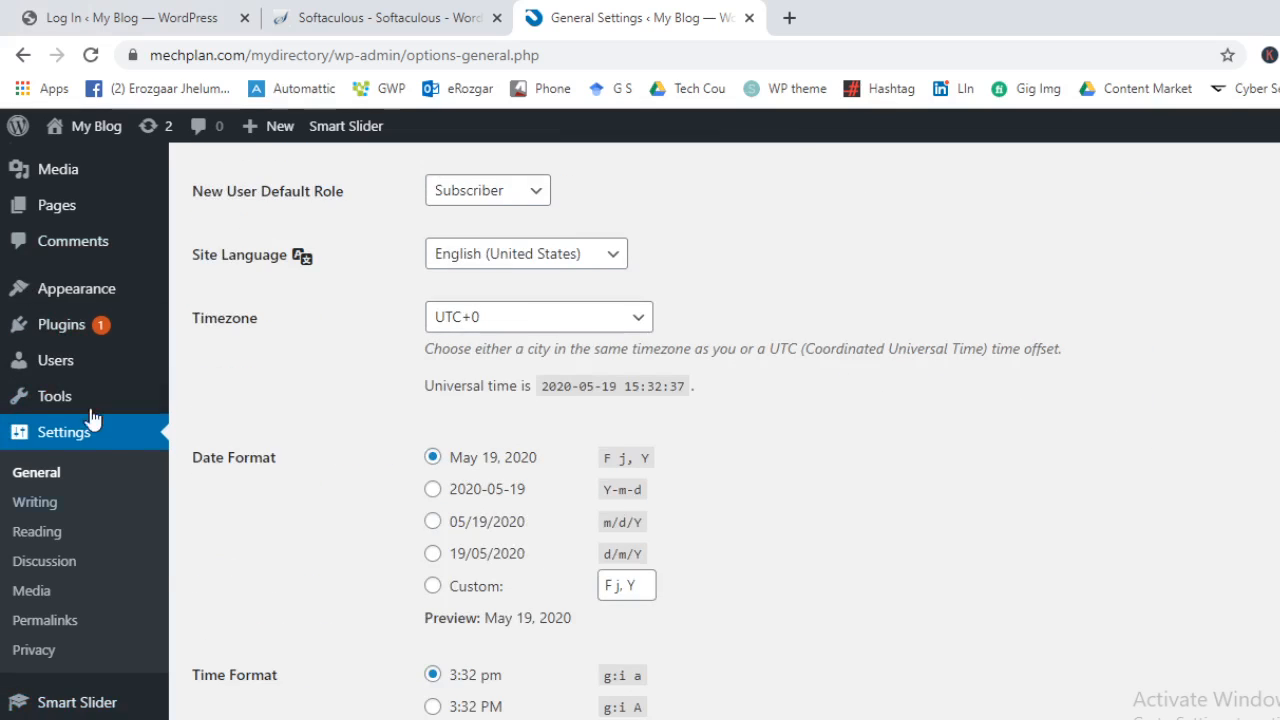
scroll(91, 420, "up", 3)
scroll(115, 335, "up", 3)
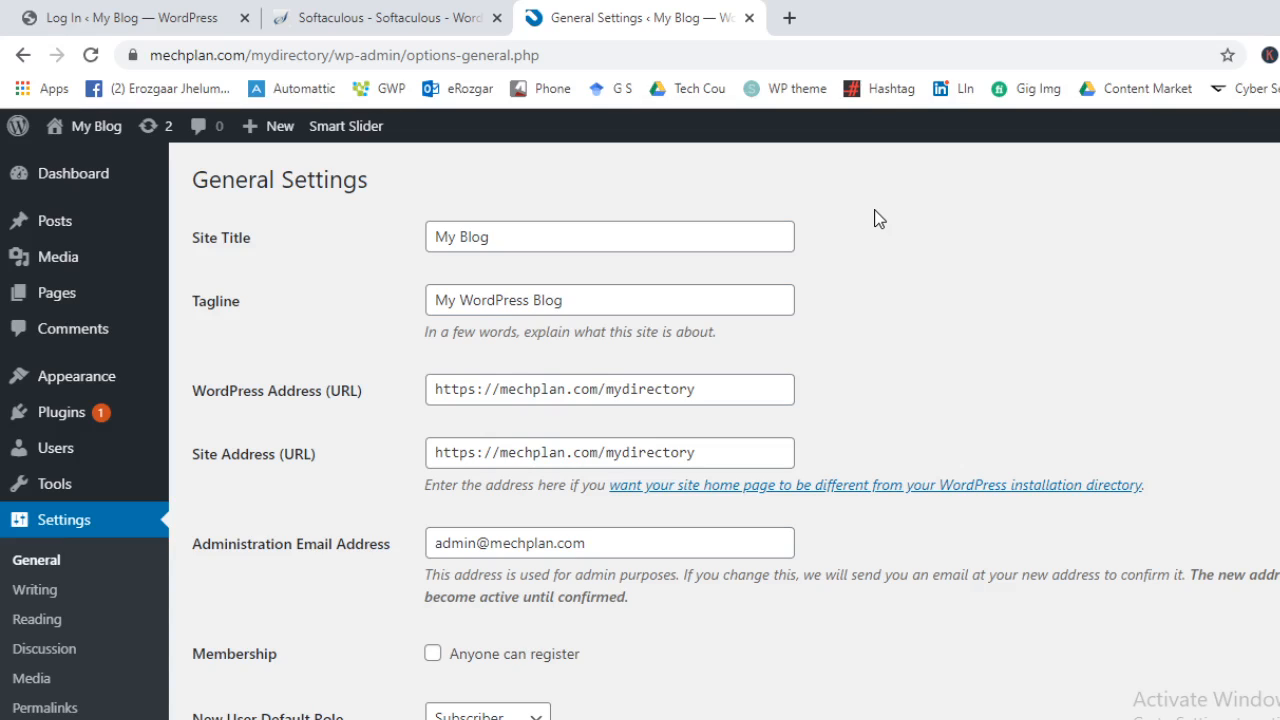
left_click(789, 17)
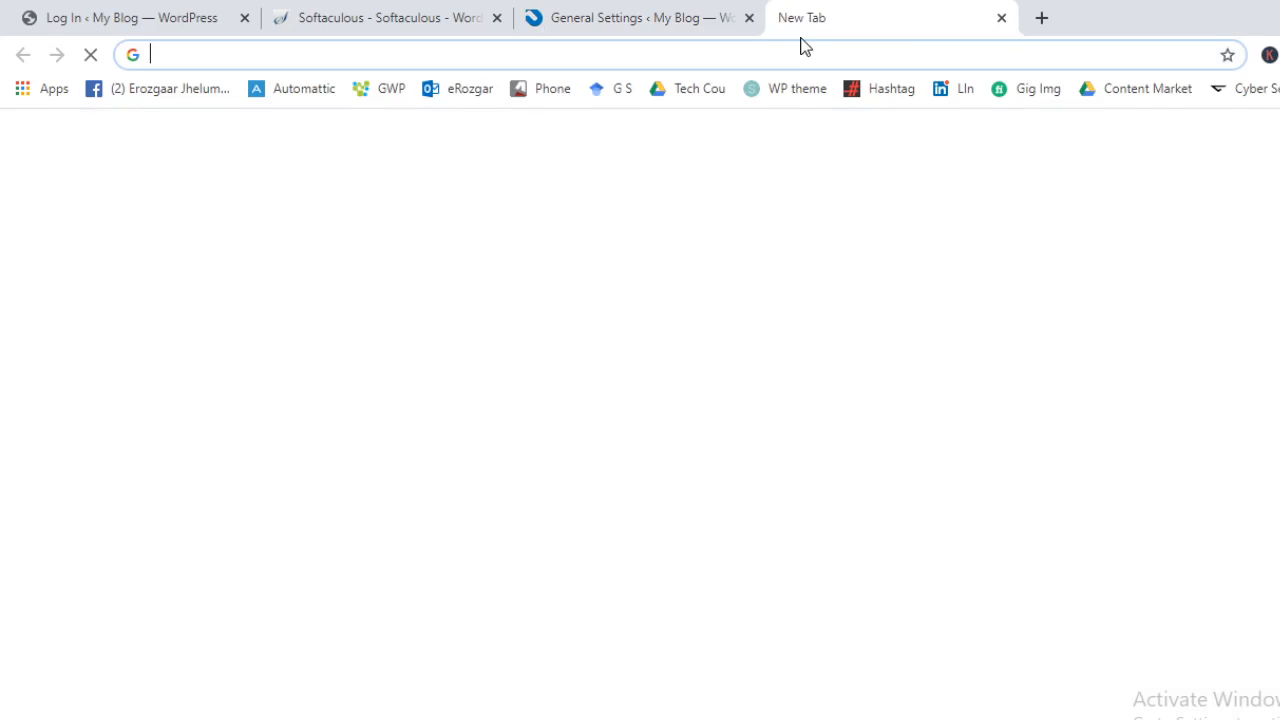
Load the 000webhost.com website in the new tab
type("sy")
key("BackSpace")
key("BackSpace")
key("BackSpace")
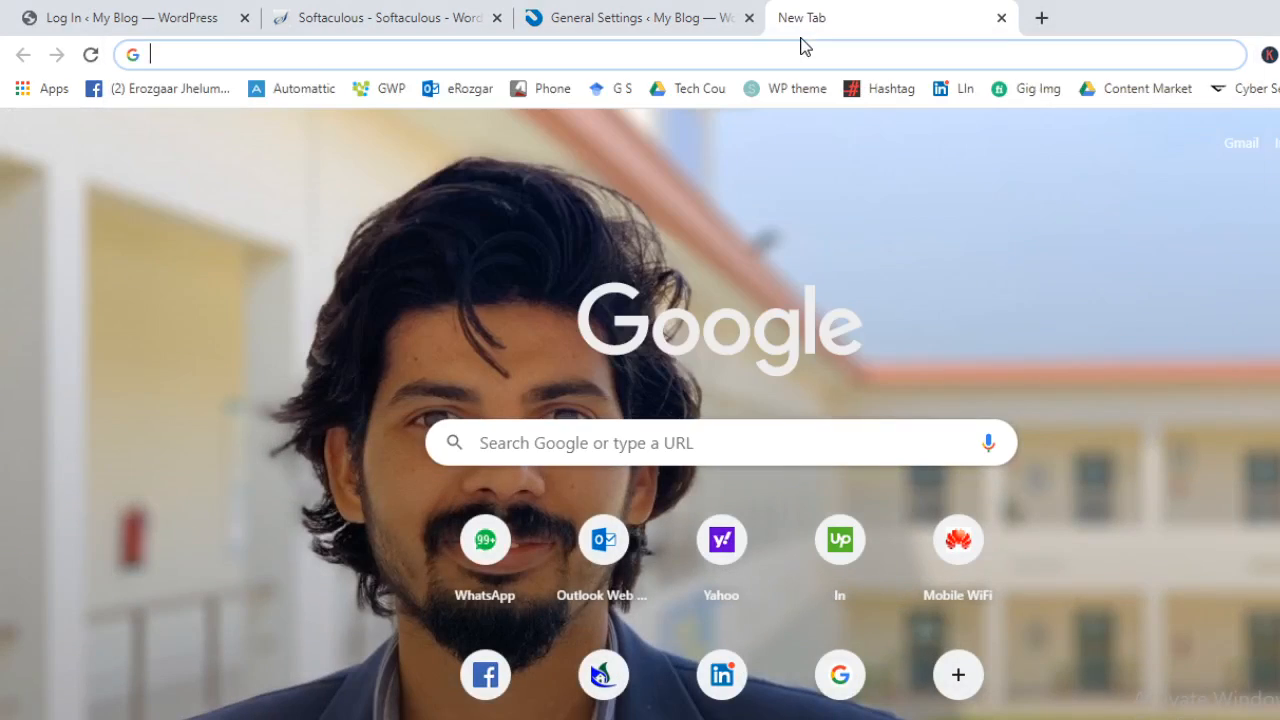
type("000webhost")
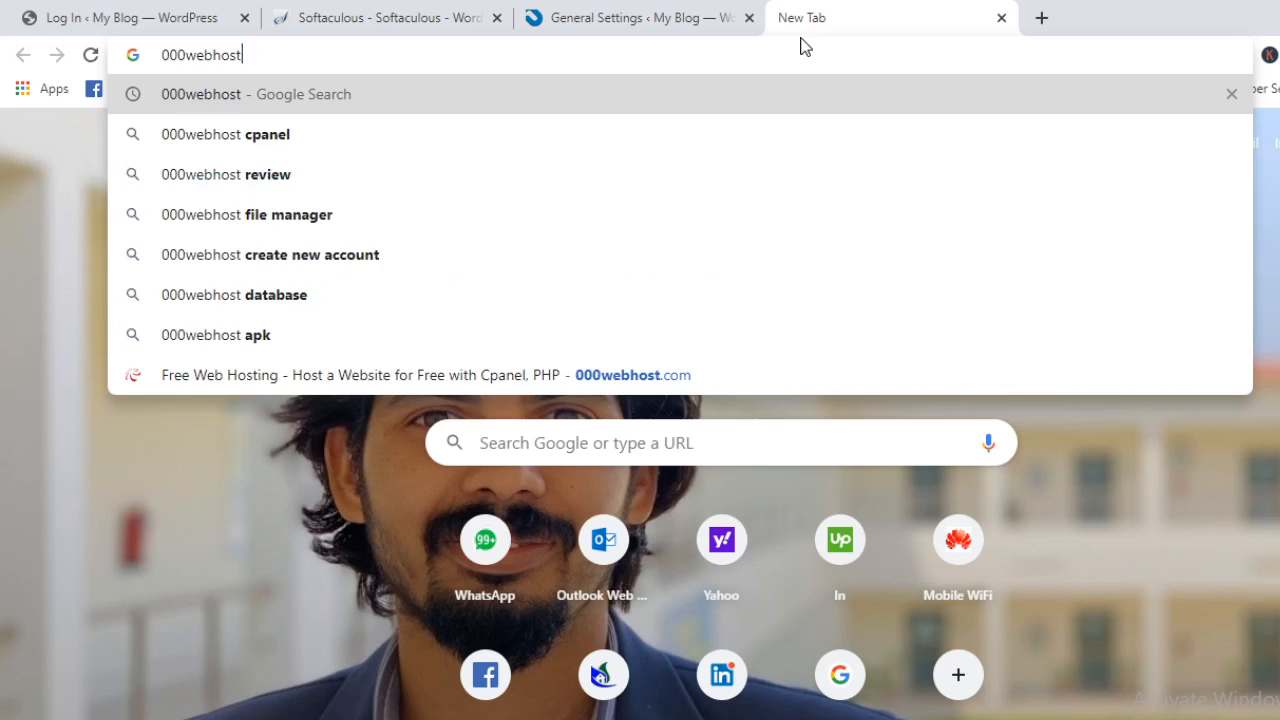
type(".com")
key("Return")
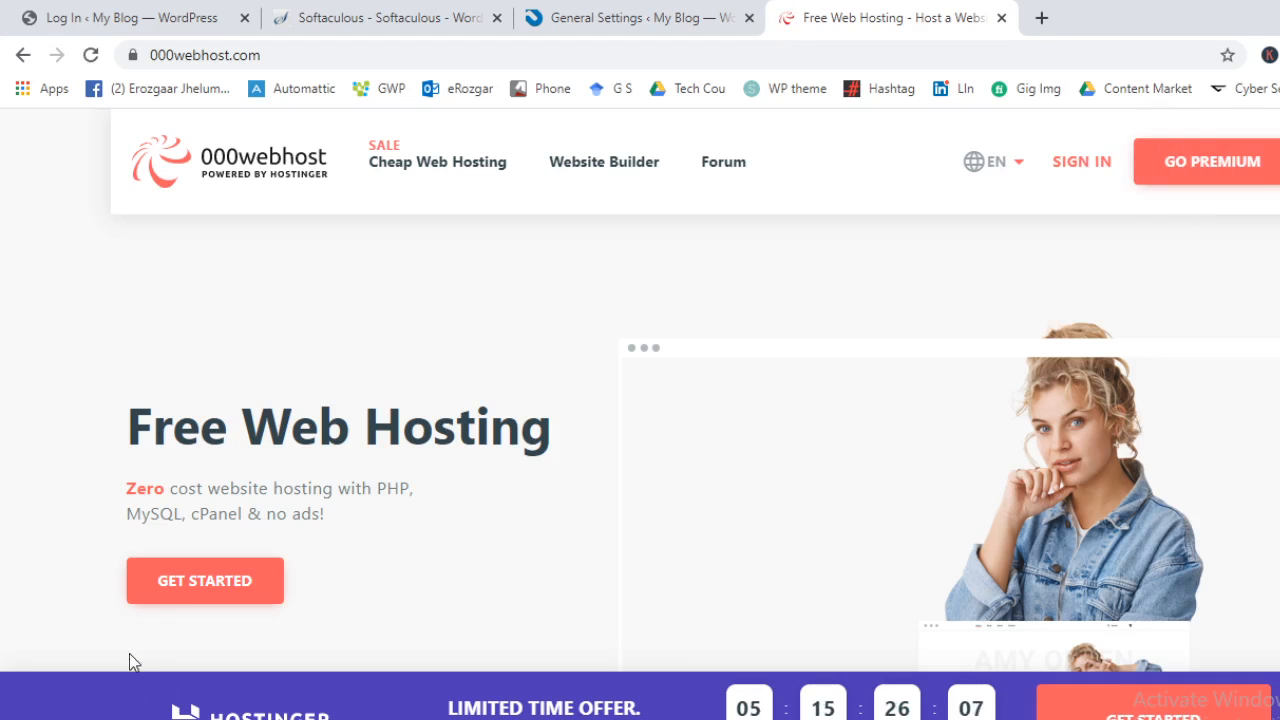
Choose the Free Web Hosting plan to reach its email and password sign-up form
left_click(172, 586)
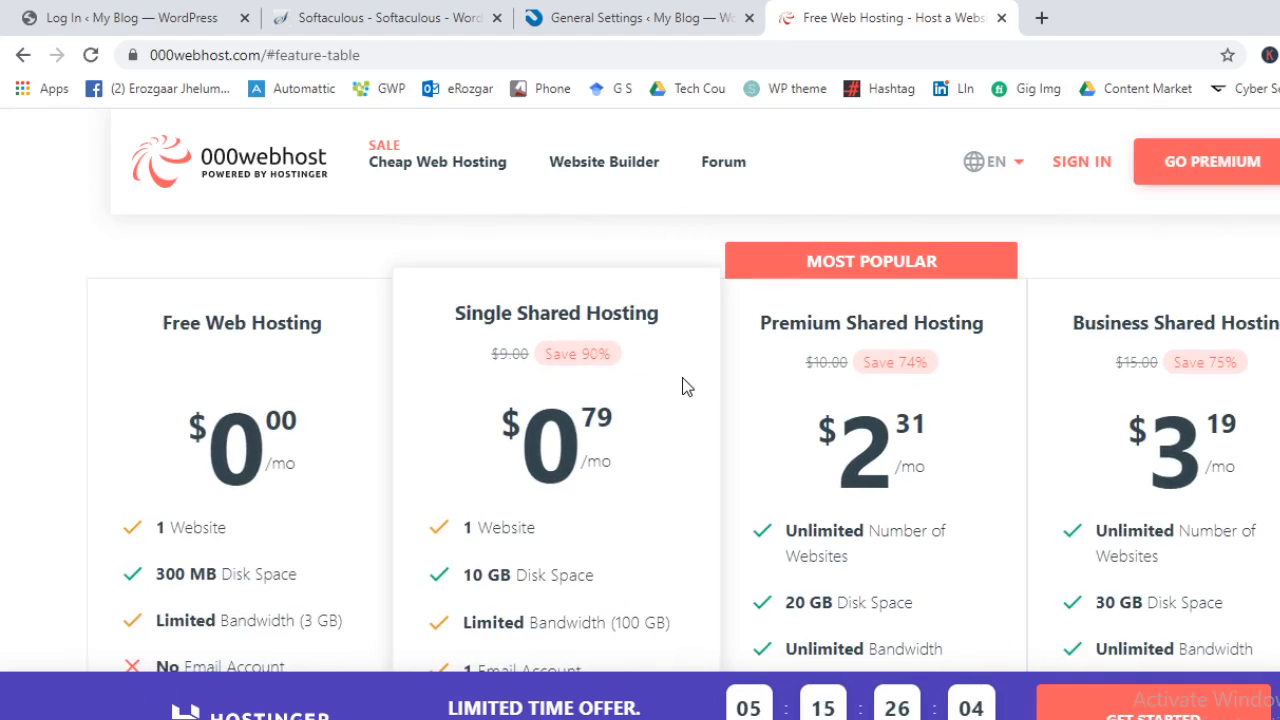
scroll(686, 387, "down", 1)
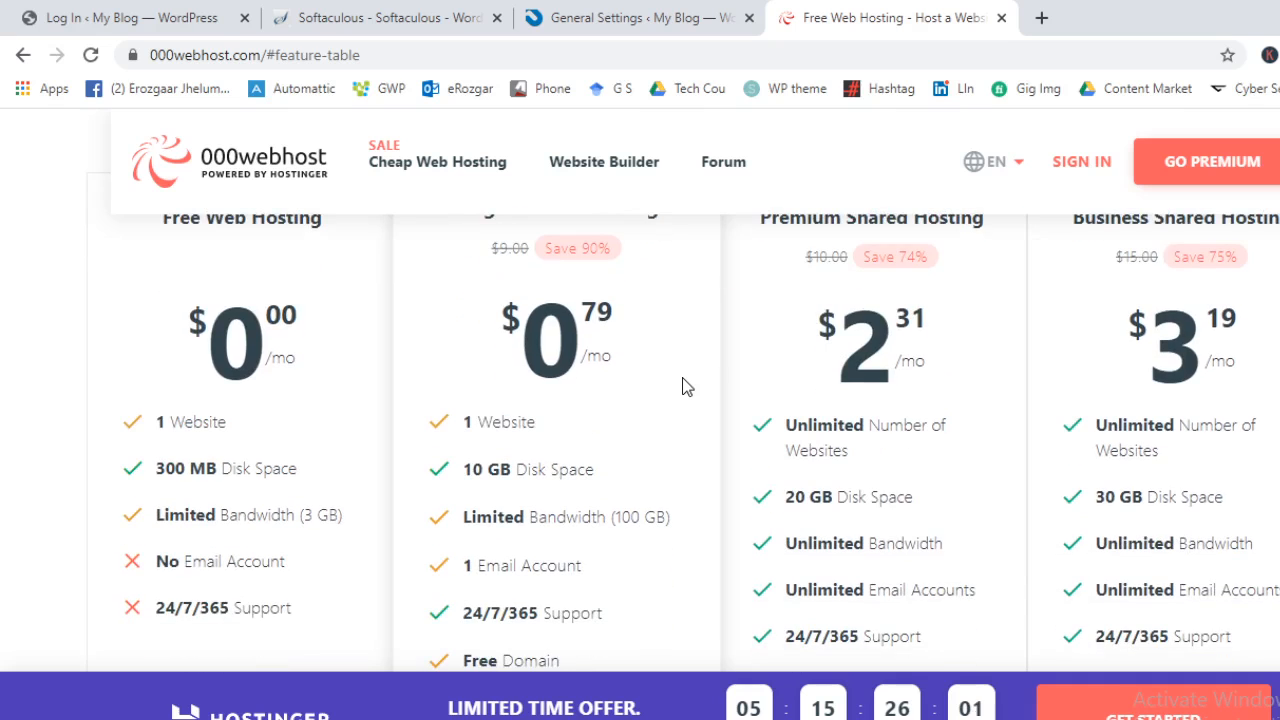
scroll(686, 387, "up", 1)
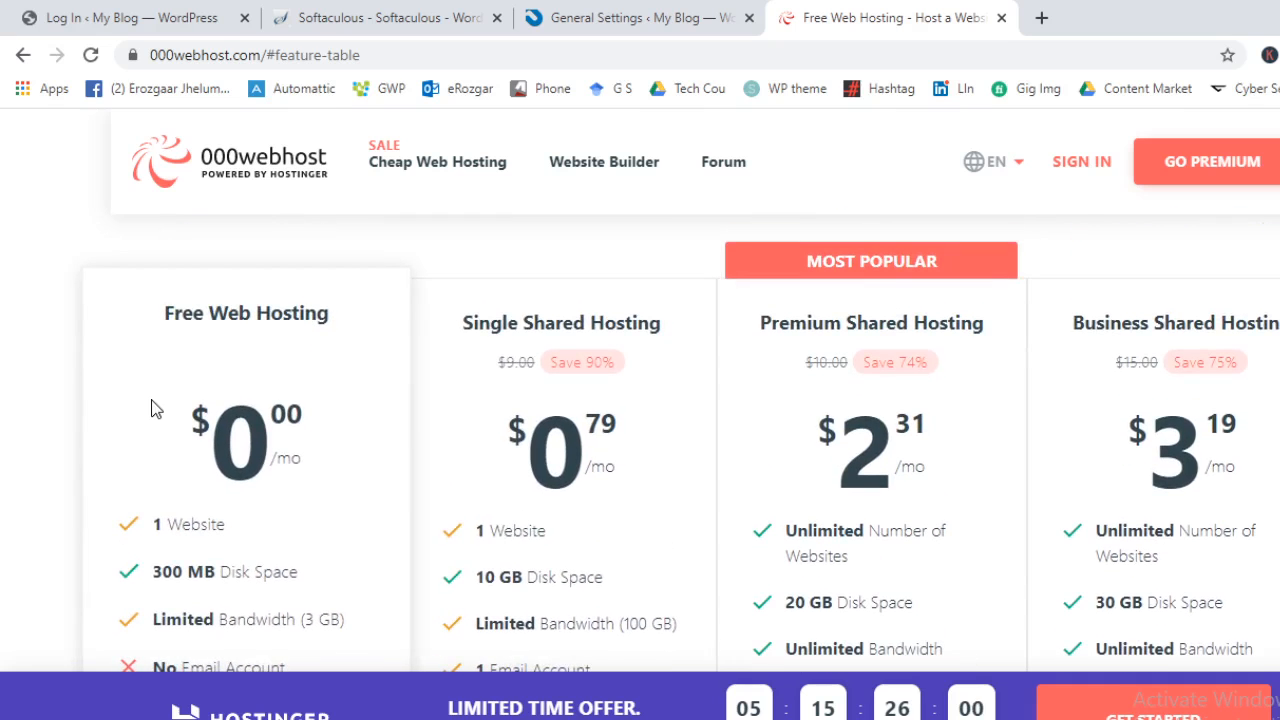
scroll(523, 371, "down", 4)
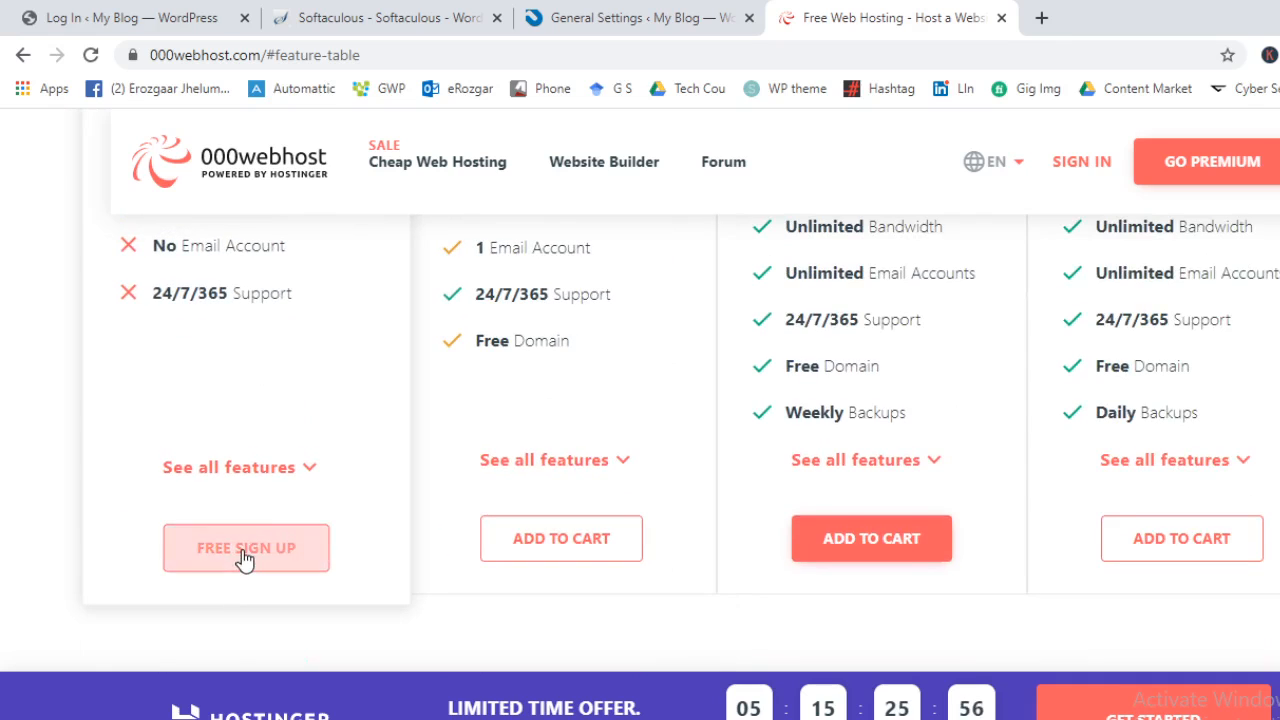
left_click(243, 556)
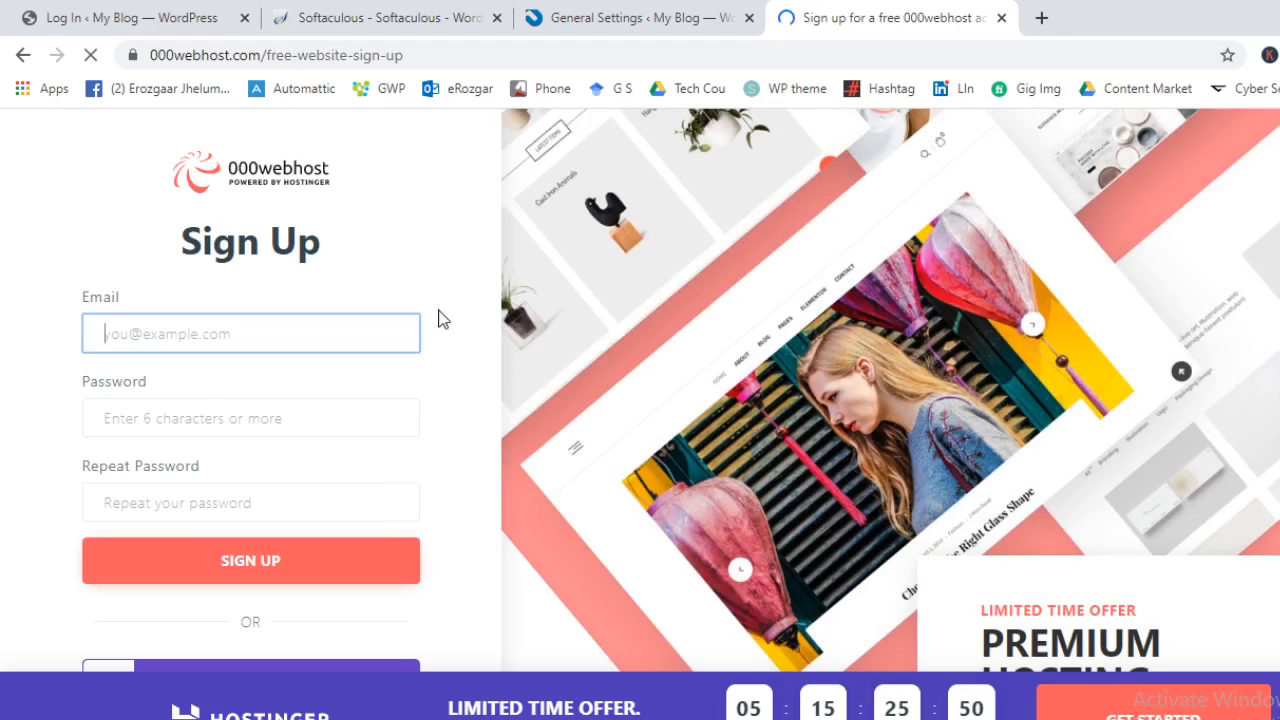
left_click(316, 346)
left_click(366, 206)
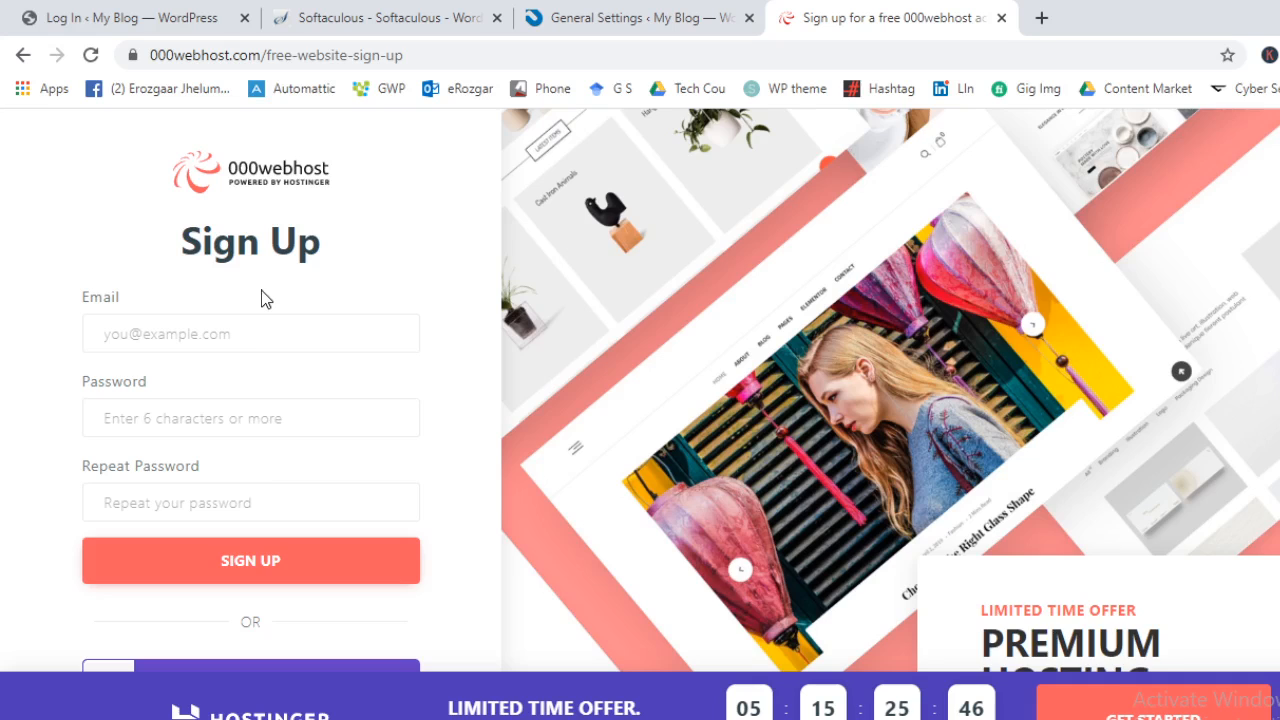
scroll(265, 550, "down", 2)
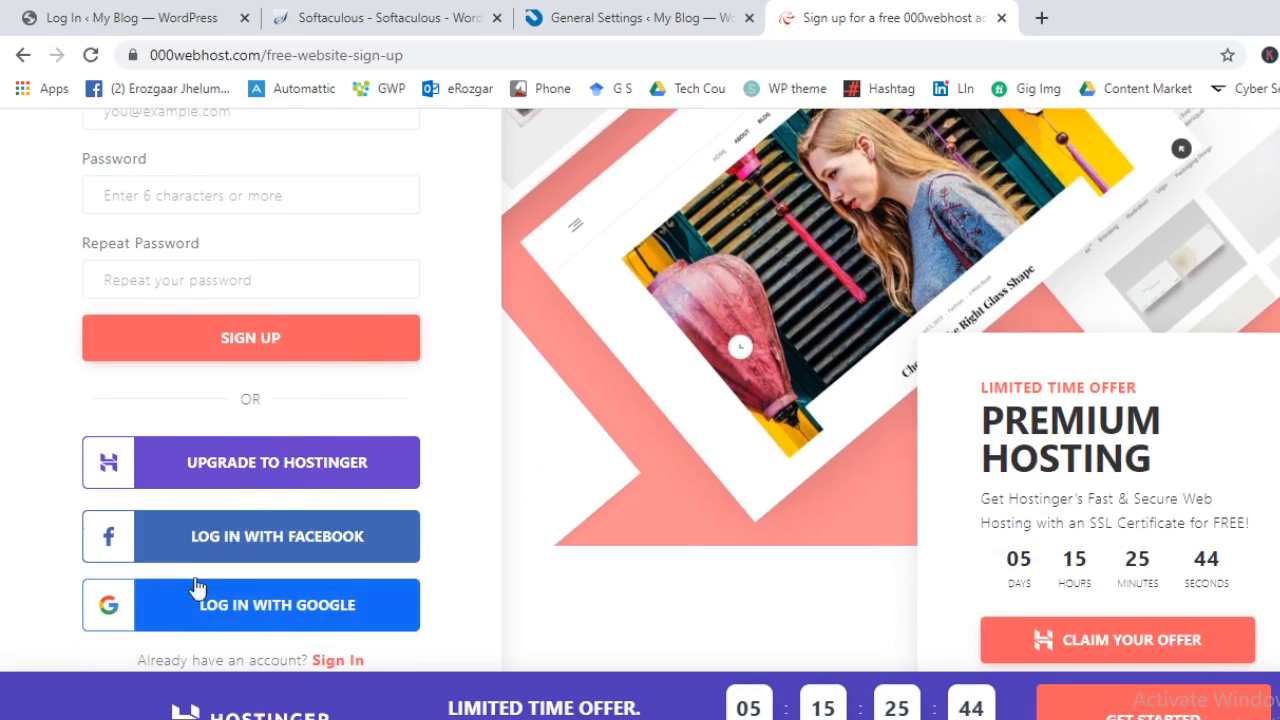
scroll(298, 370, "up", 2)
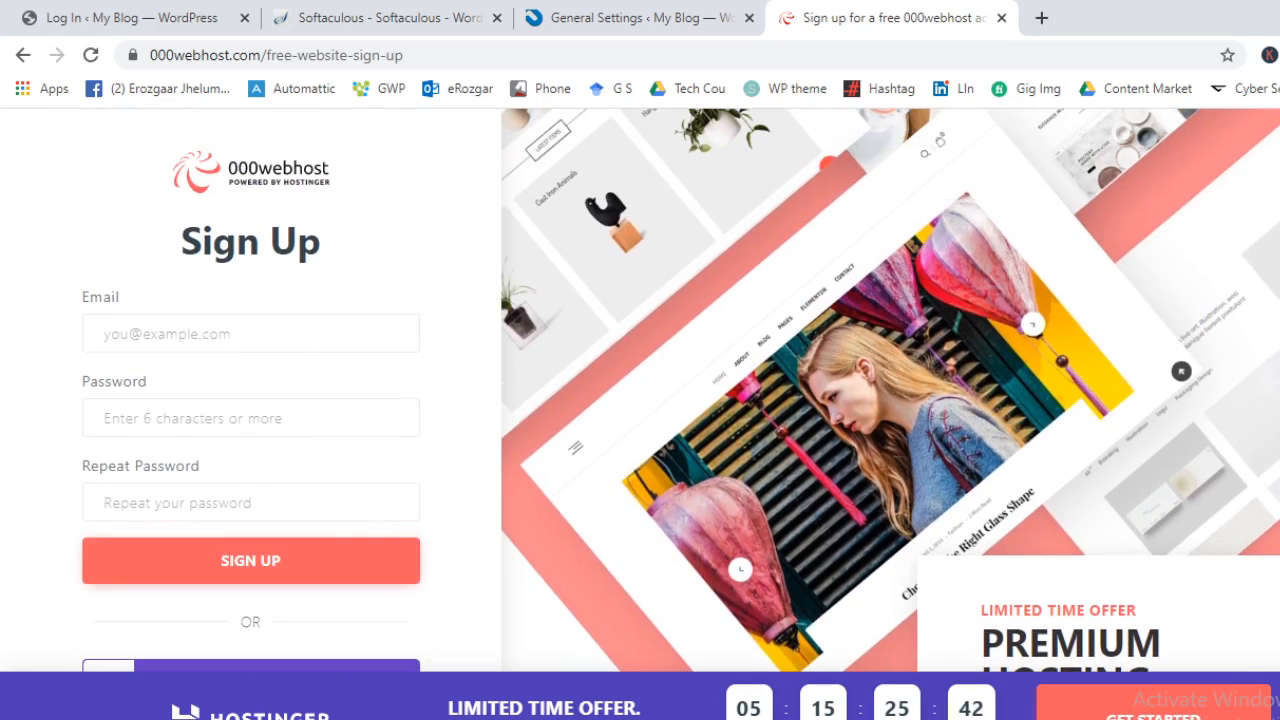
Load the cPanel login page in another tab and log in with saved credentials
left_click(1041, 17)
type("sy")
key("BackSpace")
key("BackSpace")
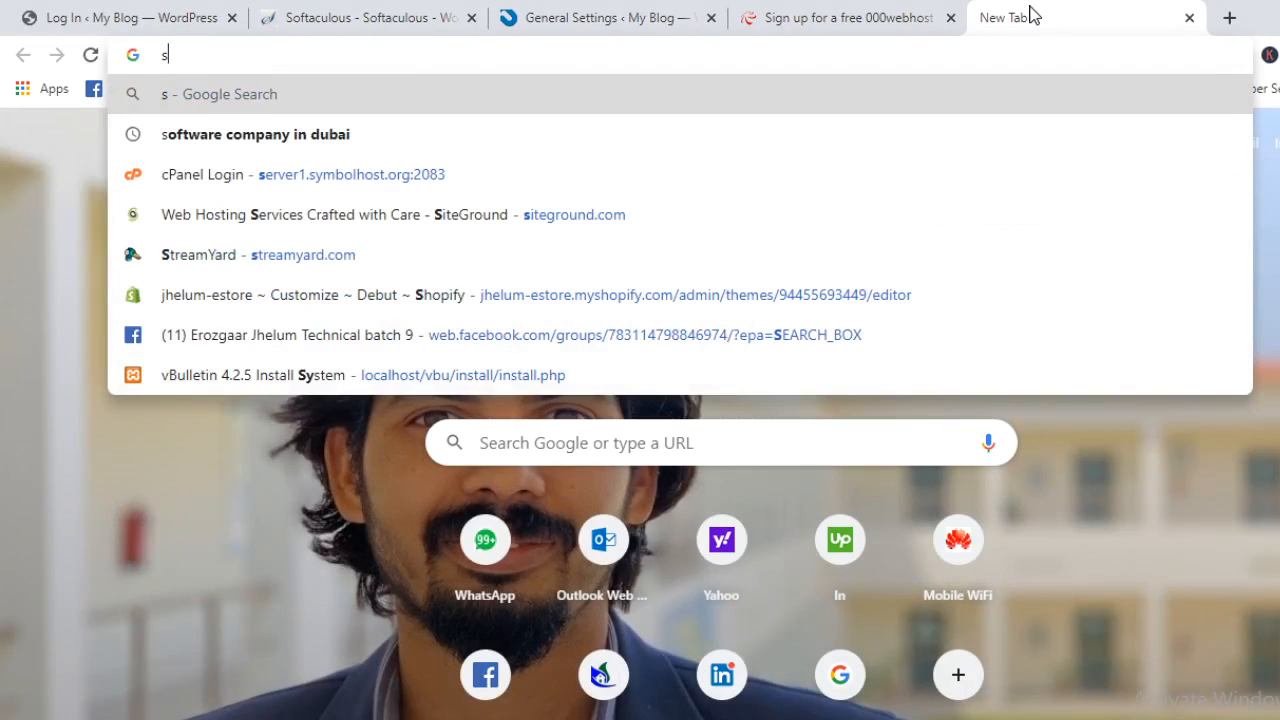
key("Down")
key("Down")
key("Return")
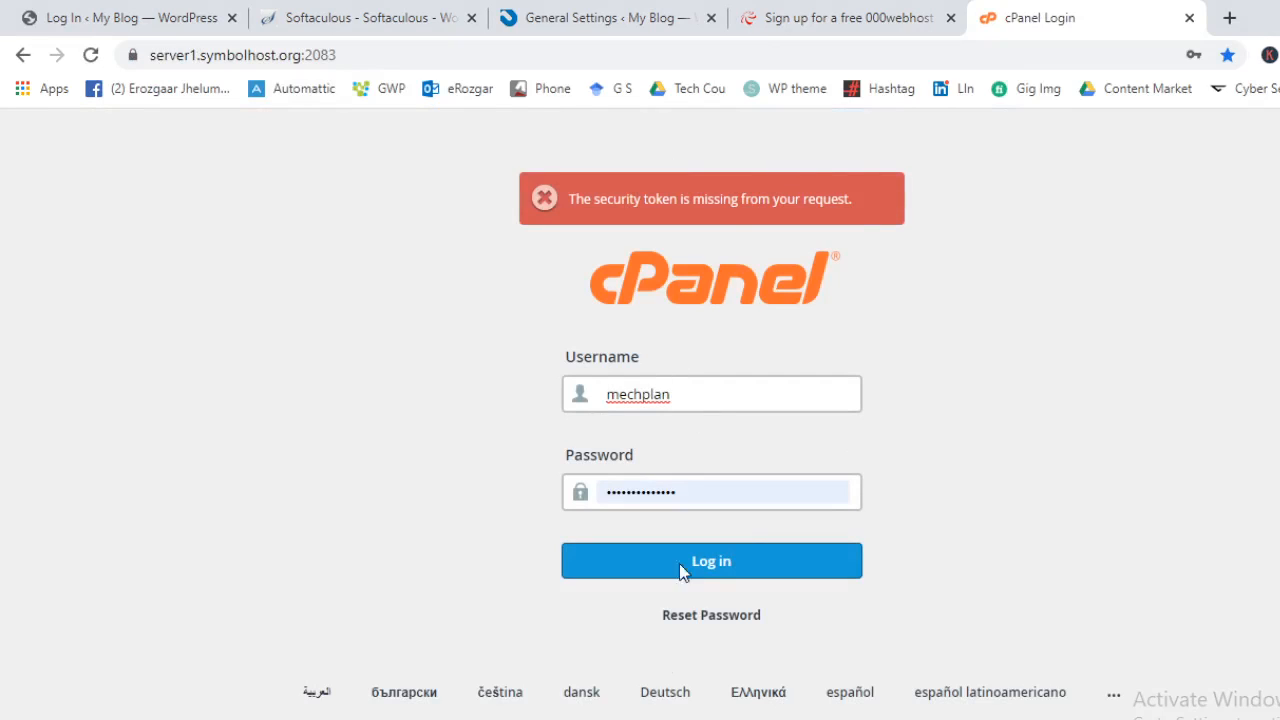
left_click(736, 561)
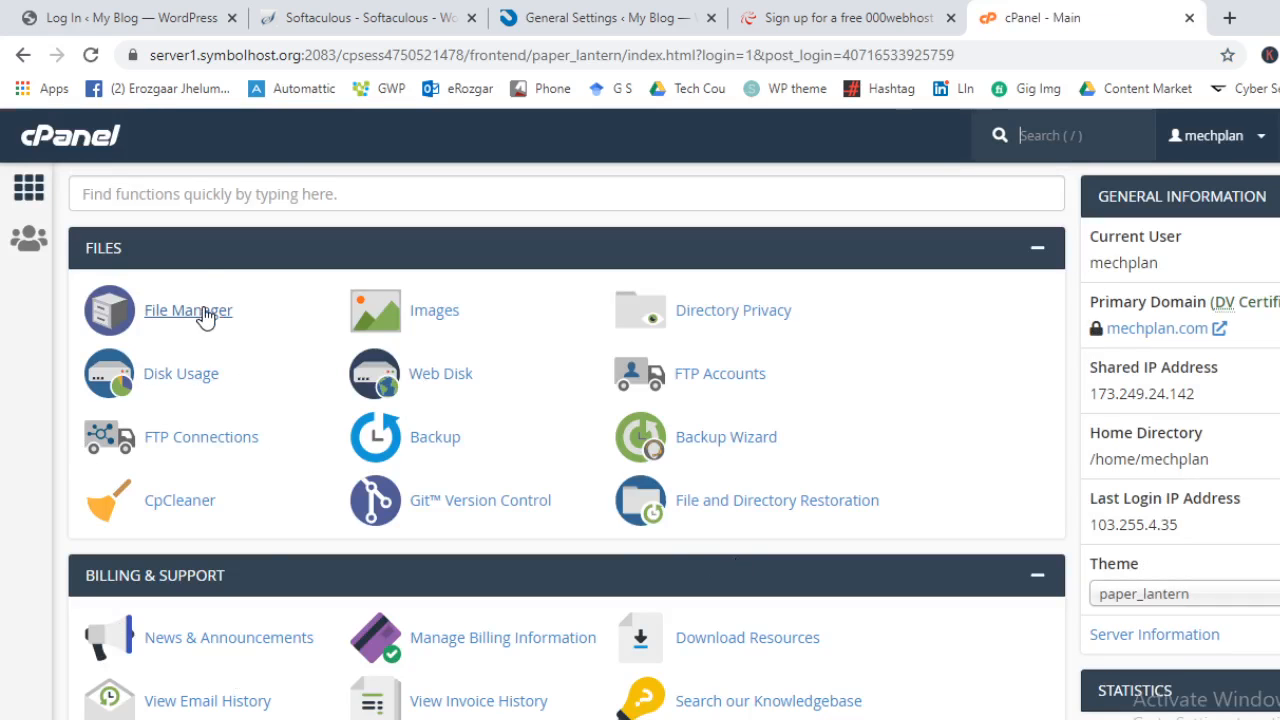
Search cPanel functions for 'file' and open File Manager
left_click(275, 193)
type("file")
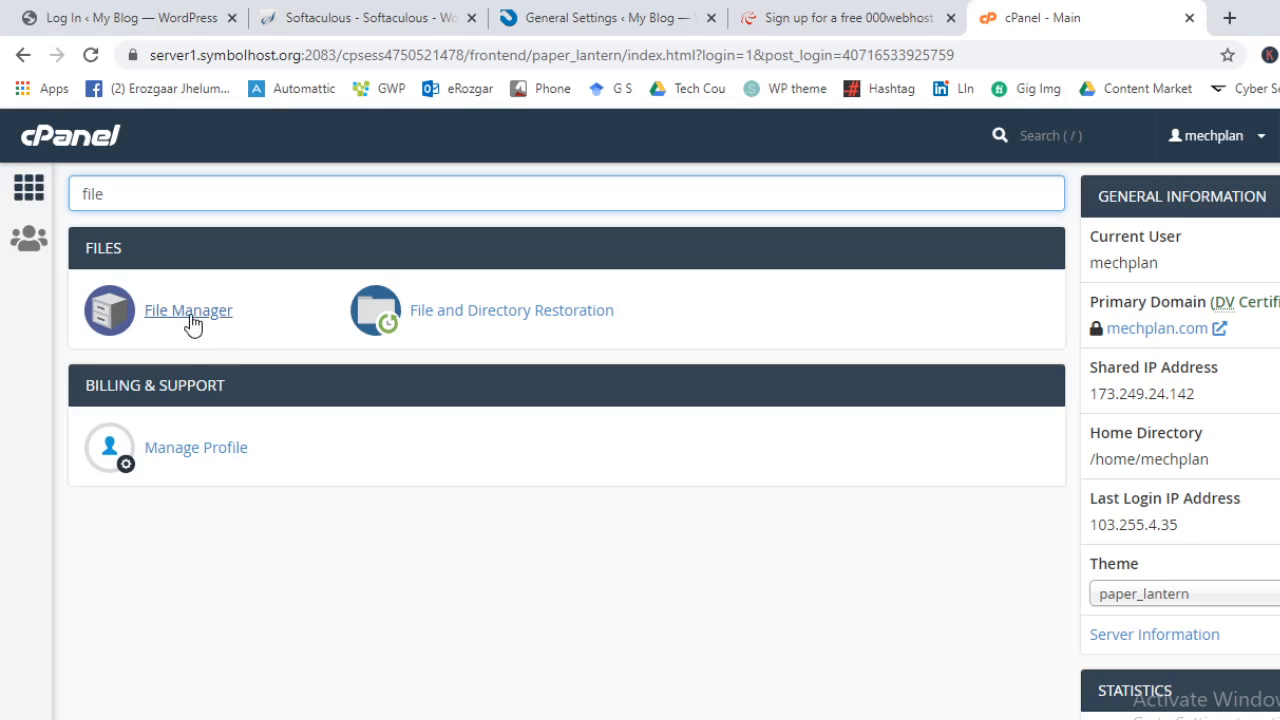
left_click(188, 311)
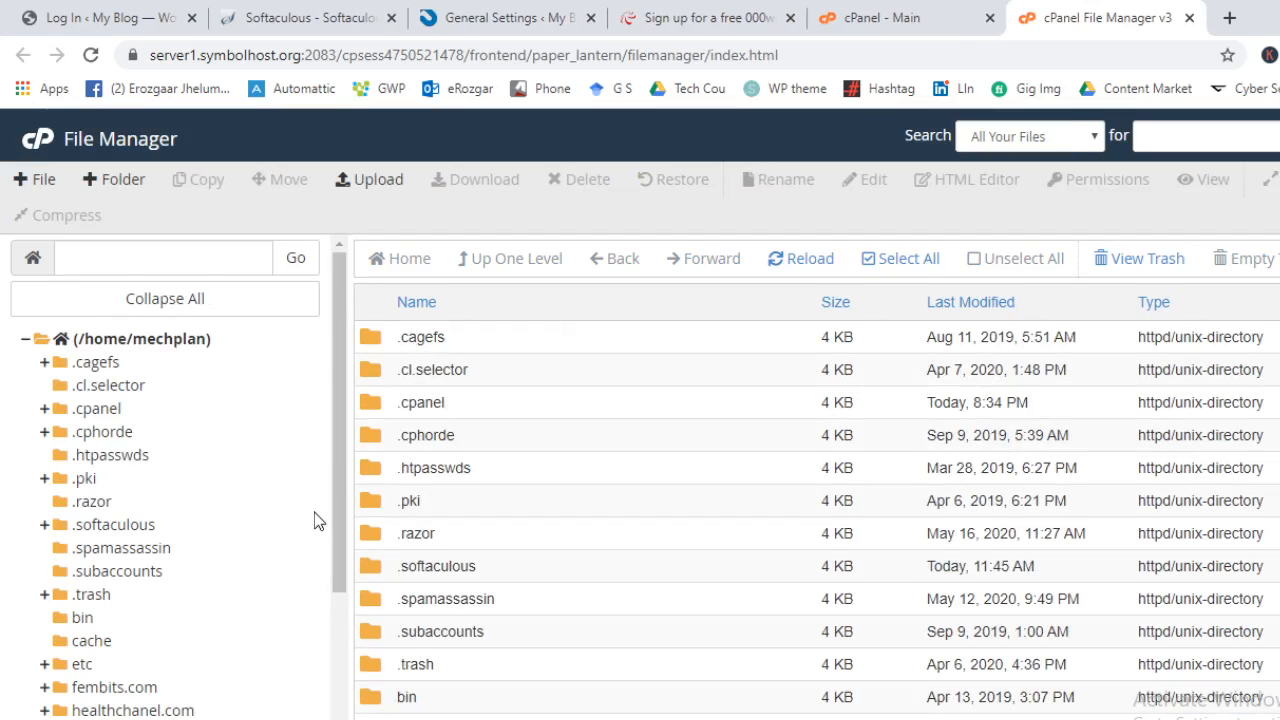
Browse the WordPress files in public_html, then return to the cPanel main page
scroll(314, 512, "down", 3)
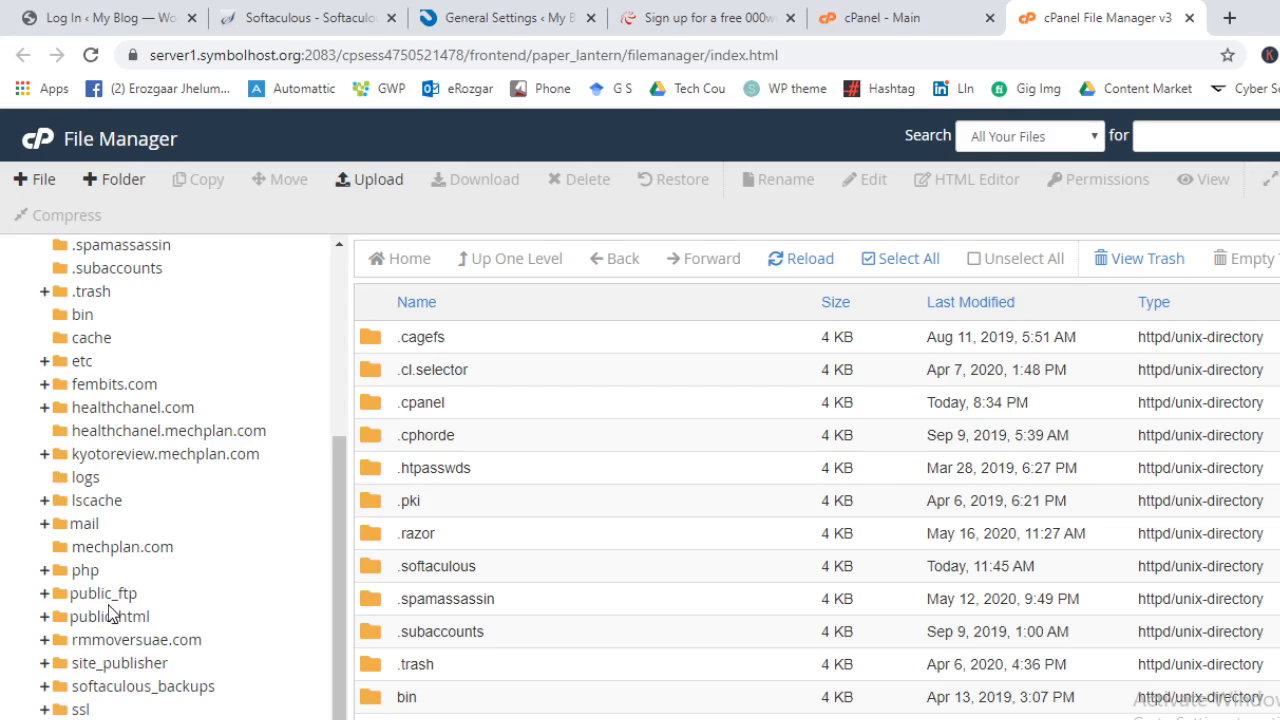
left_click(118, 622)
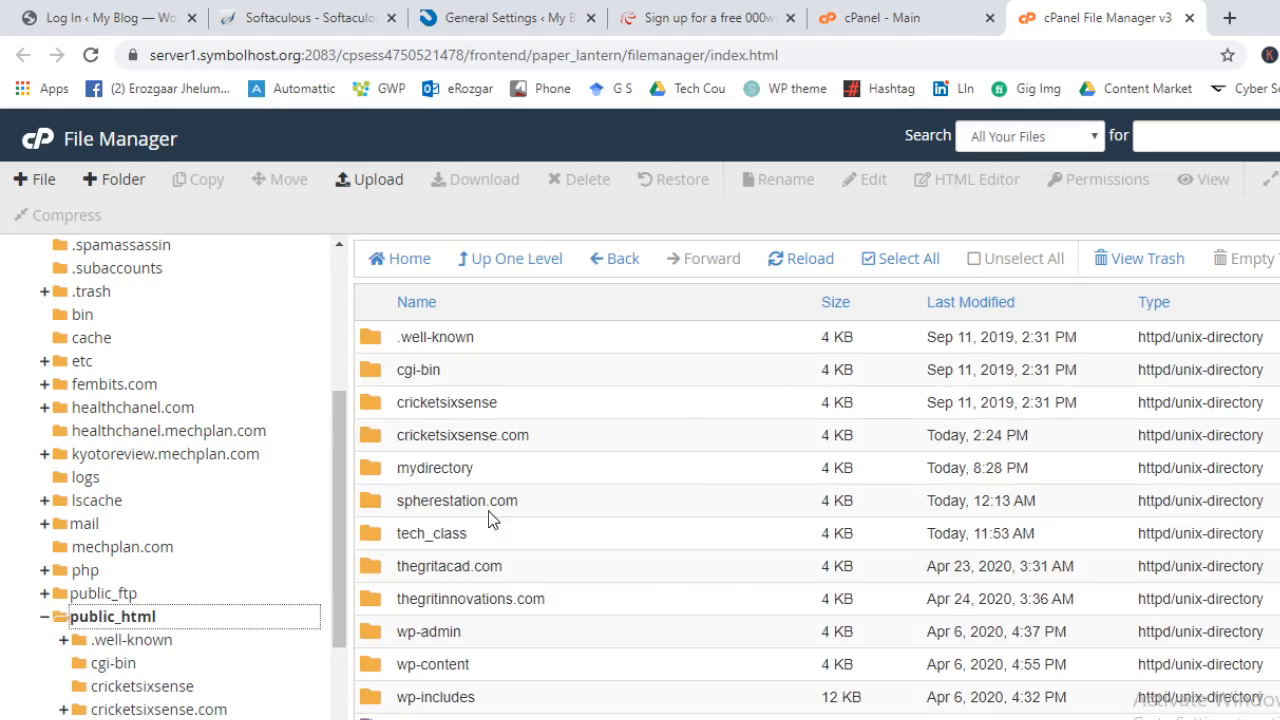
scroll(490, 518, "down", 2)
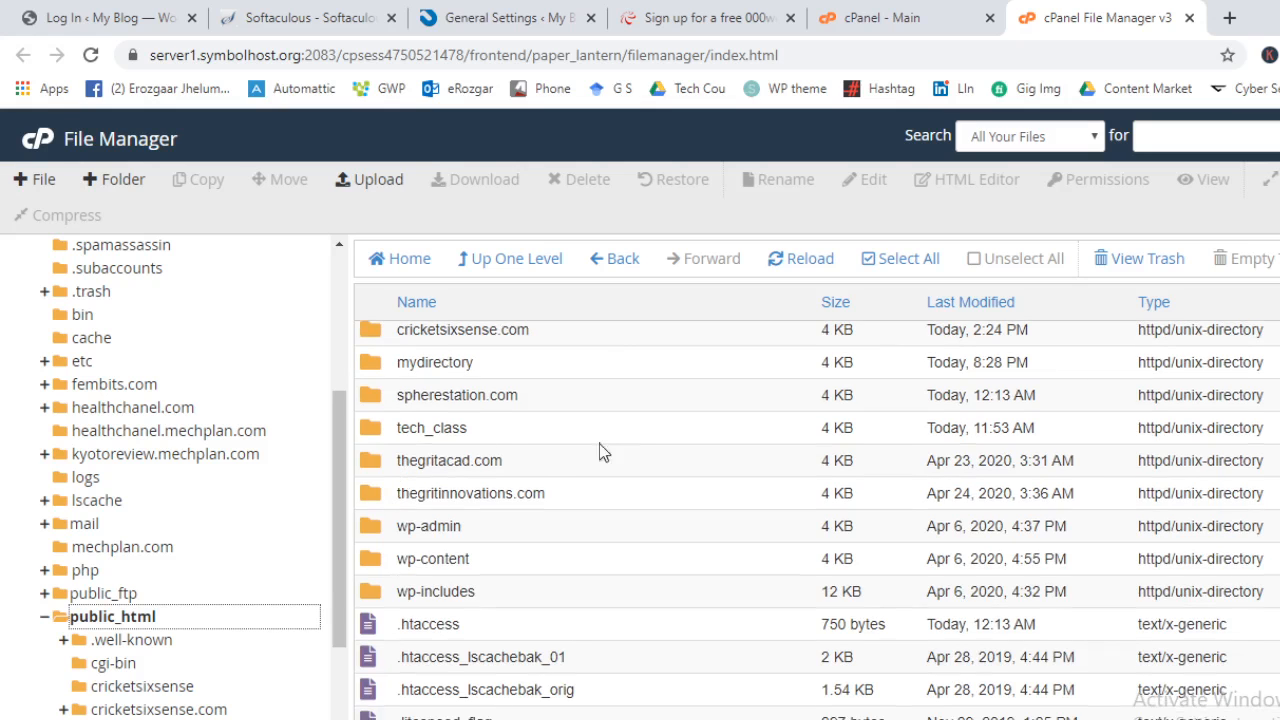
scroll(503, 549, "down", 2)
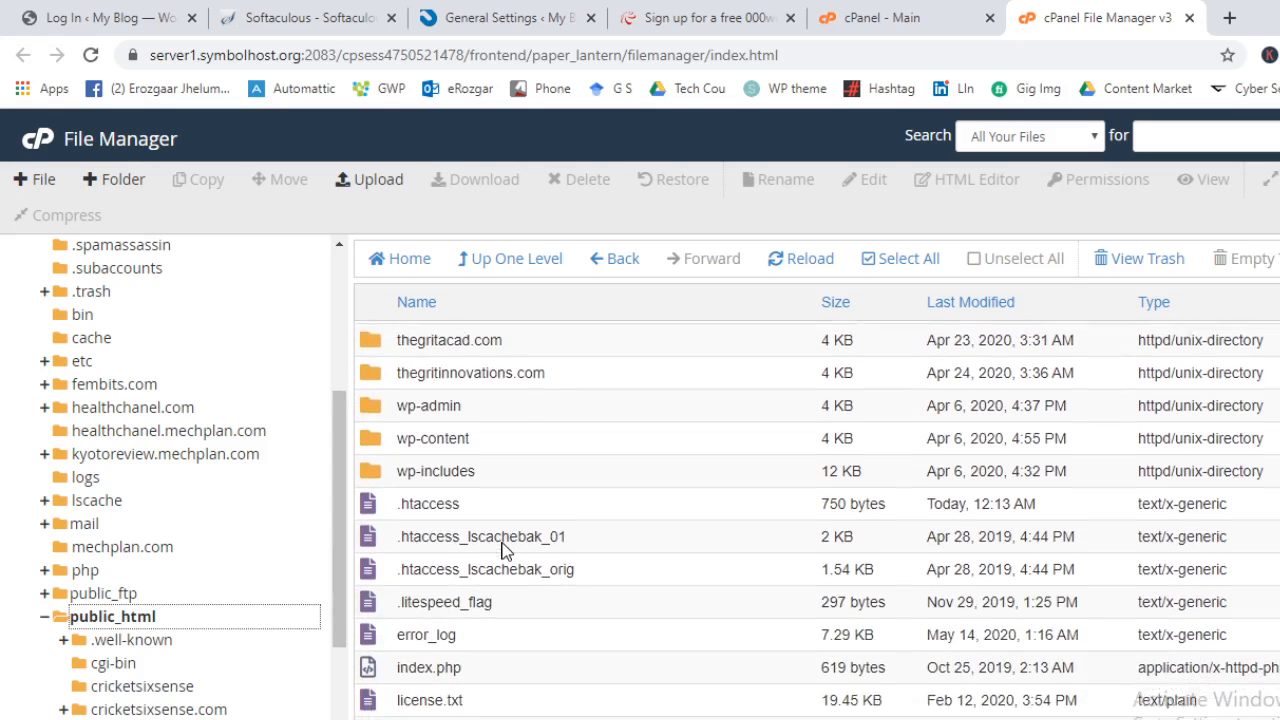
scroll(503, 549, "down", 7)
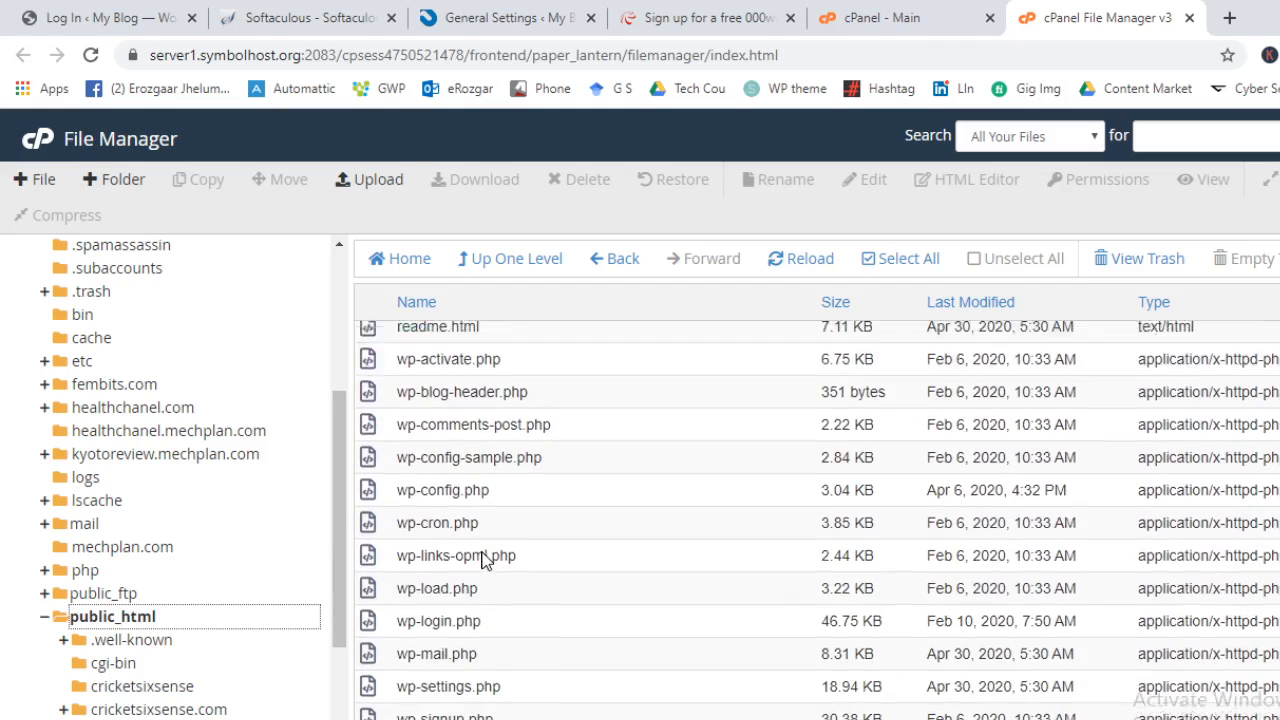
scroll(583, 428, "up", 2)
scroll(580, 424, "down", 2)
scroll(570, 440, "up", 10)
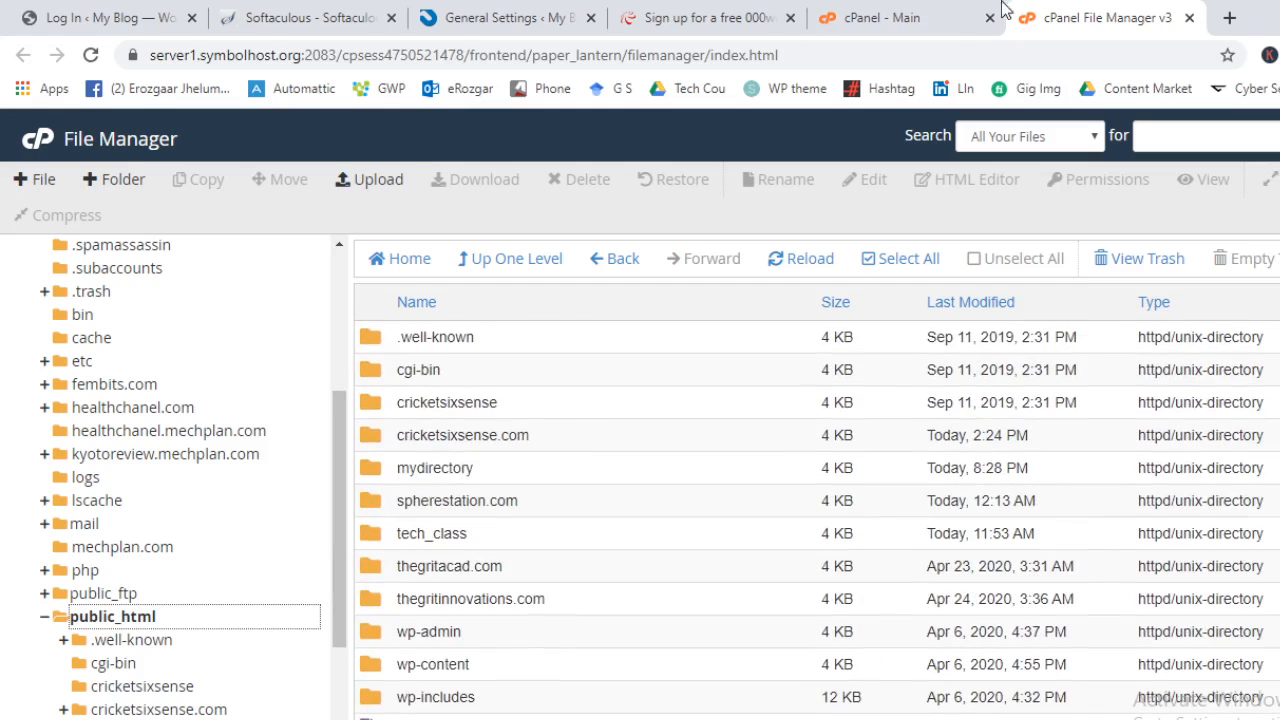
left_click(1003, 10)
Clear the cPanel function search and launch Softaculous Apps Installer
left_click(745, 190)
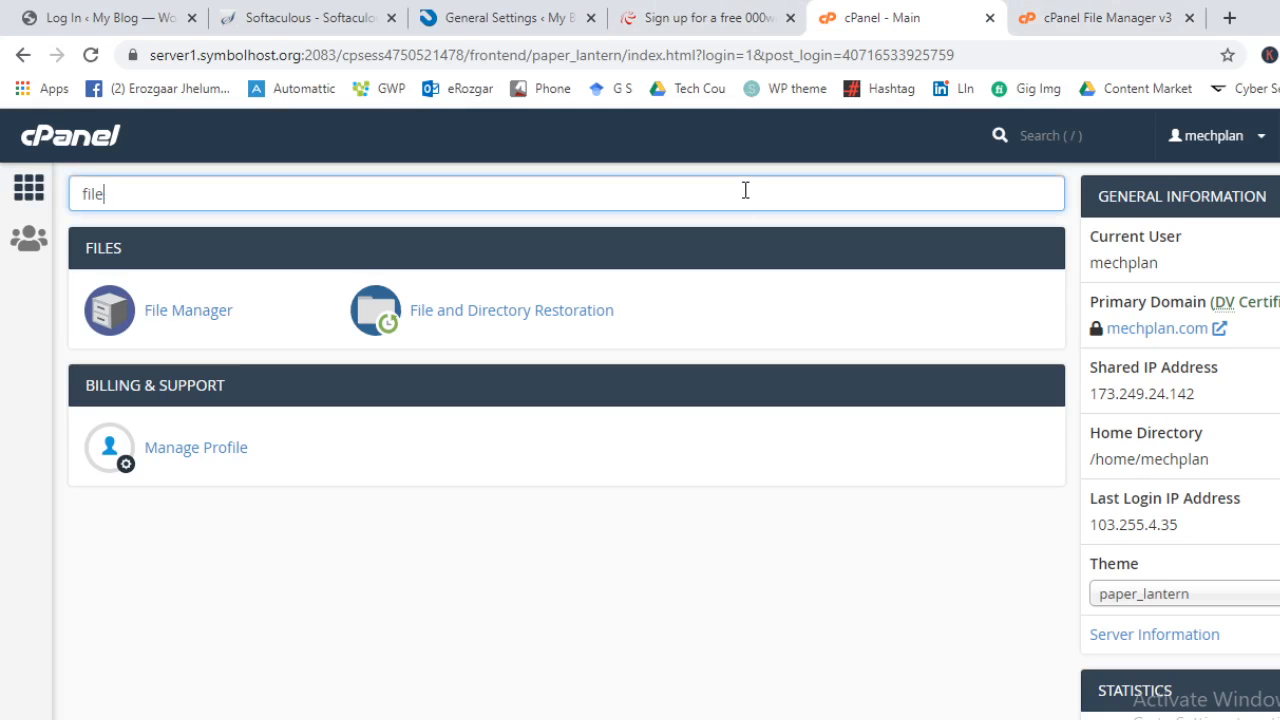
key("ctrl+a")
key("BackSpace")
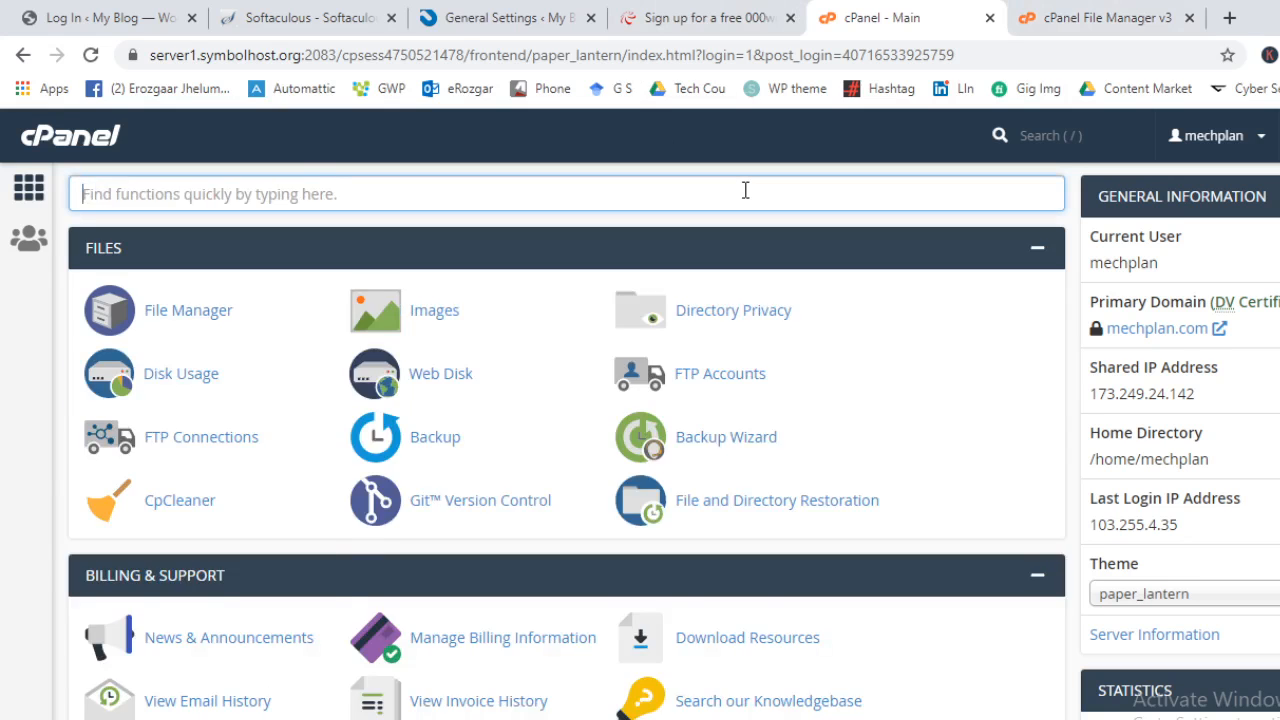
type("word")
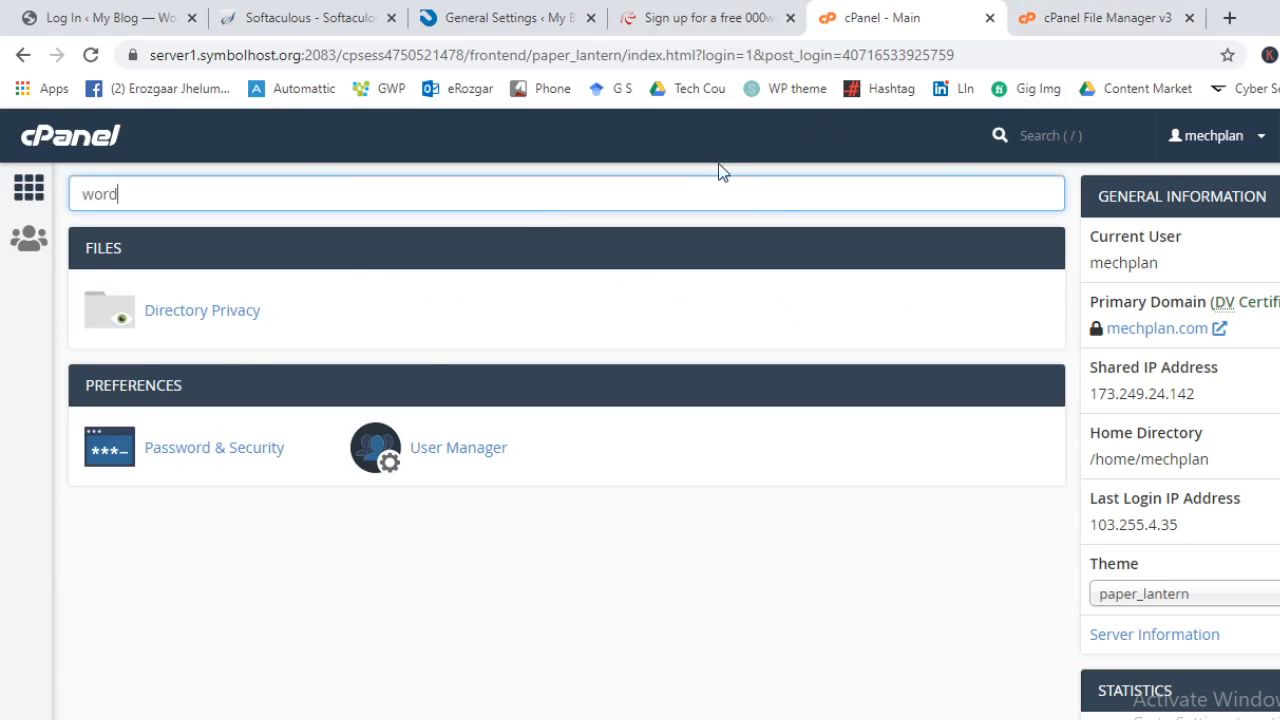
key("BackSpace")
key("BackSpace")
key("BackSpace")
key("BackSpace")
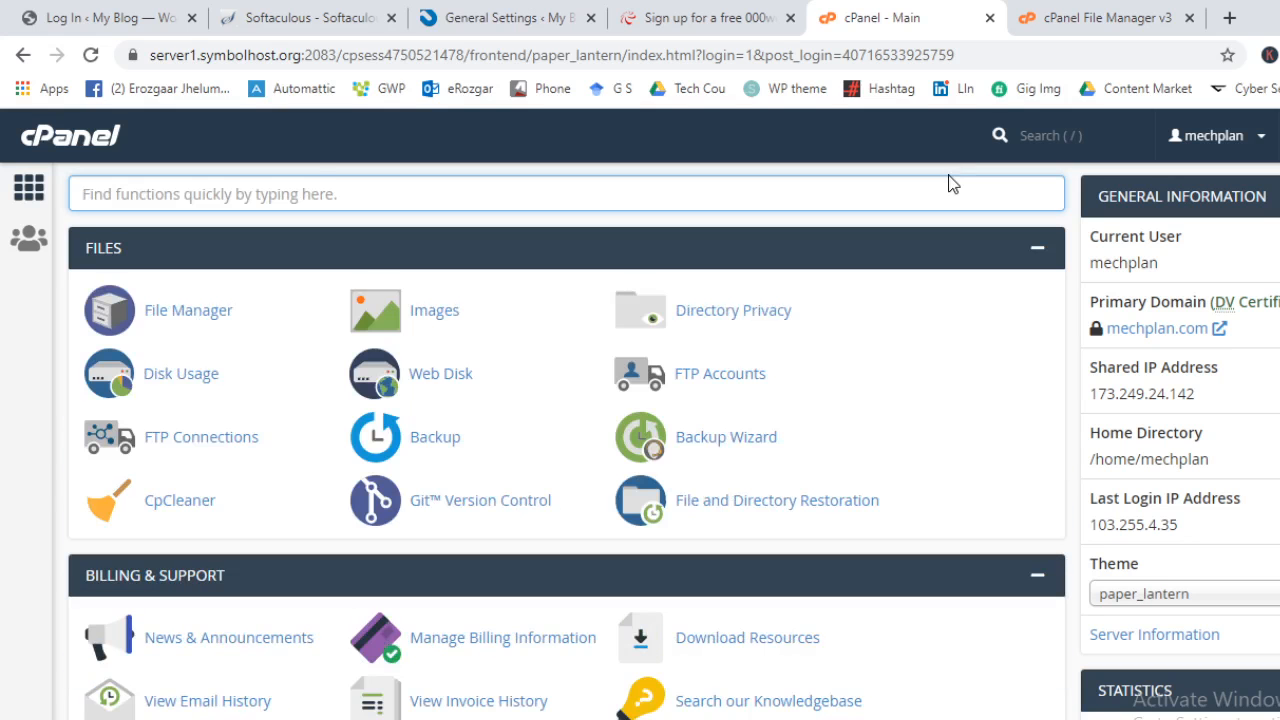
type("uti")
key("BackSpace")
key("BackSpace")
key("BackSpace")
scroll(909, 203, "down", 15)
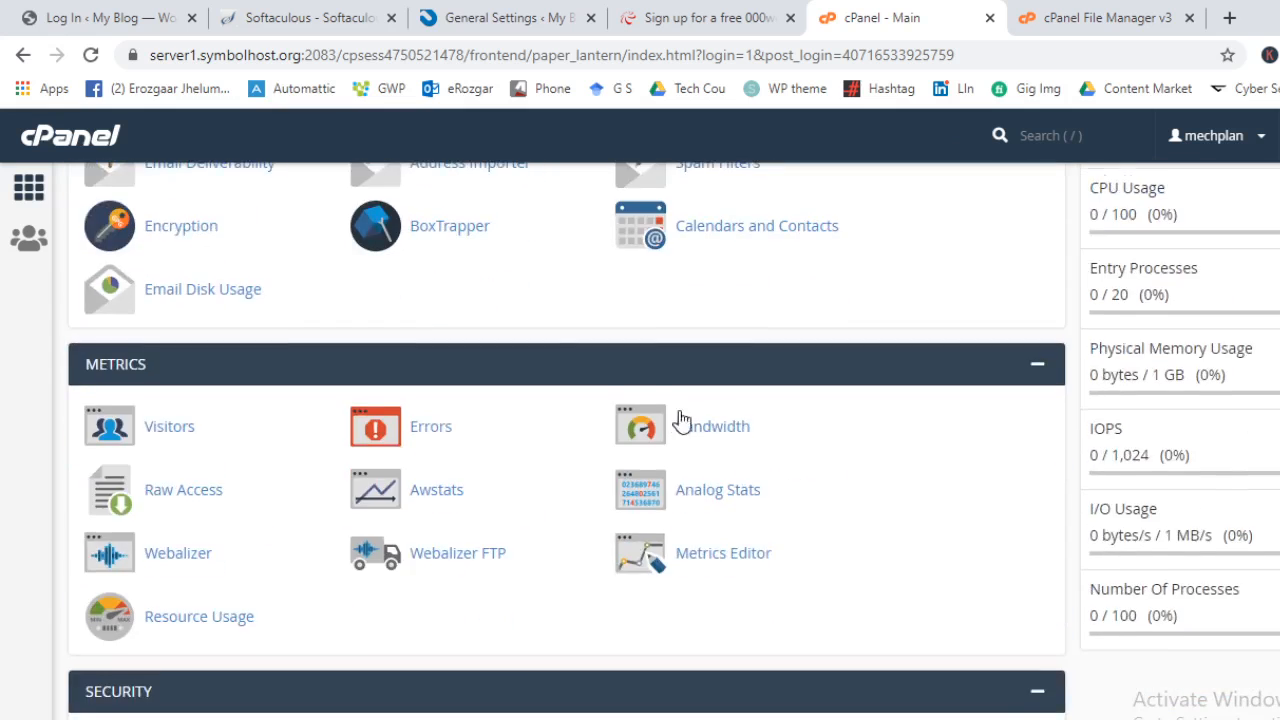
scroll(678, 427, "down", 7)
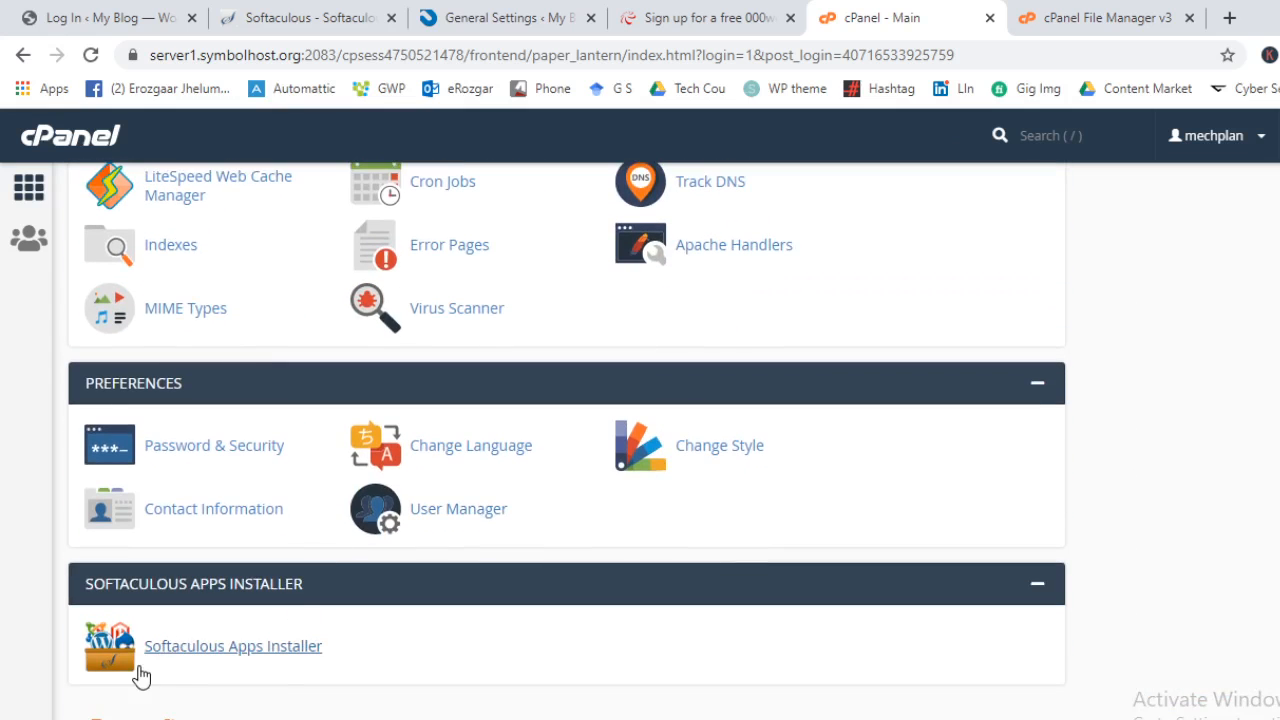
left_click(153, 650)
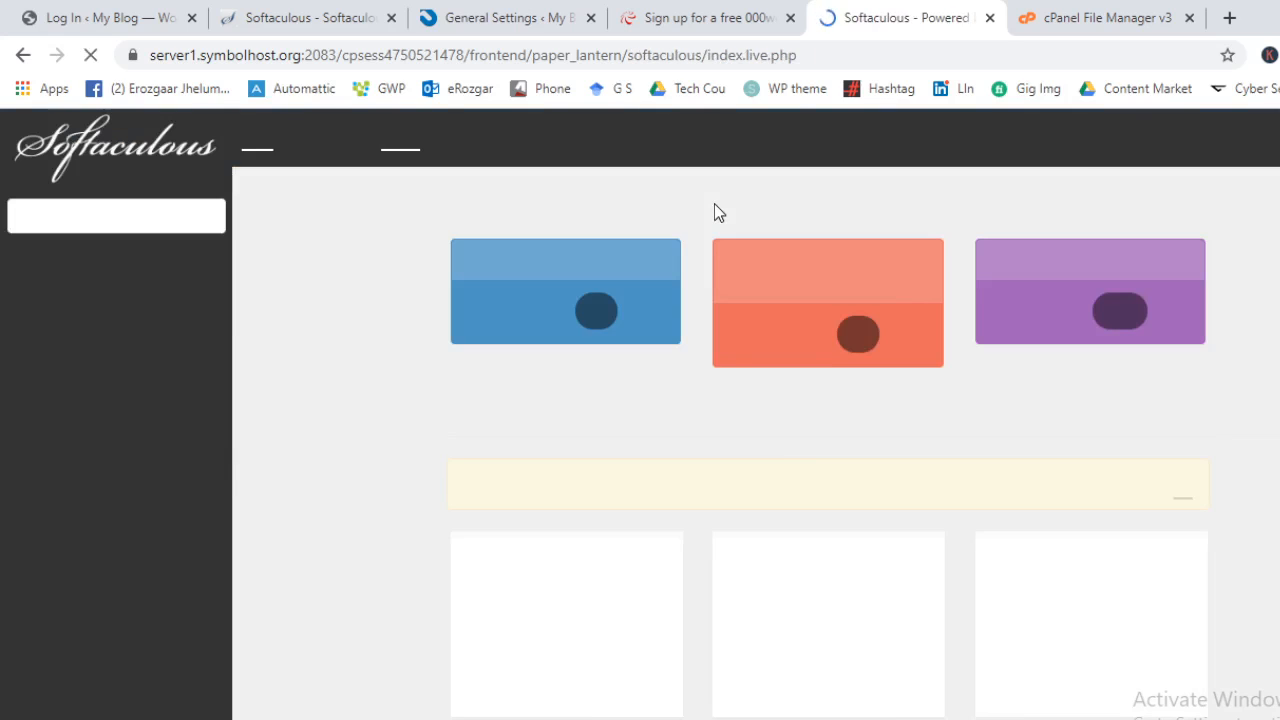
Start a WordPress installation in Softaculous, keeping version 5.4.1
mouse_move(580, 535)
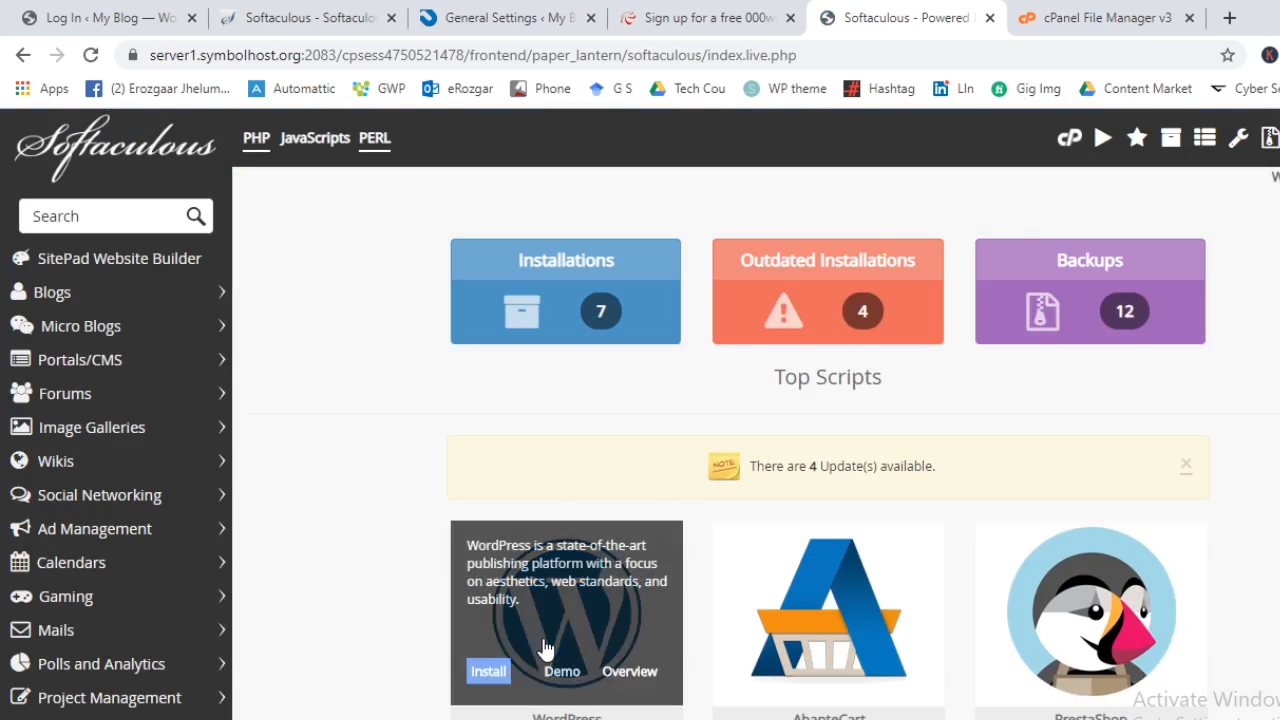
left_click(596, 555)
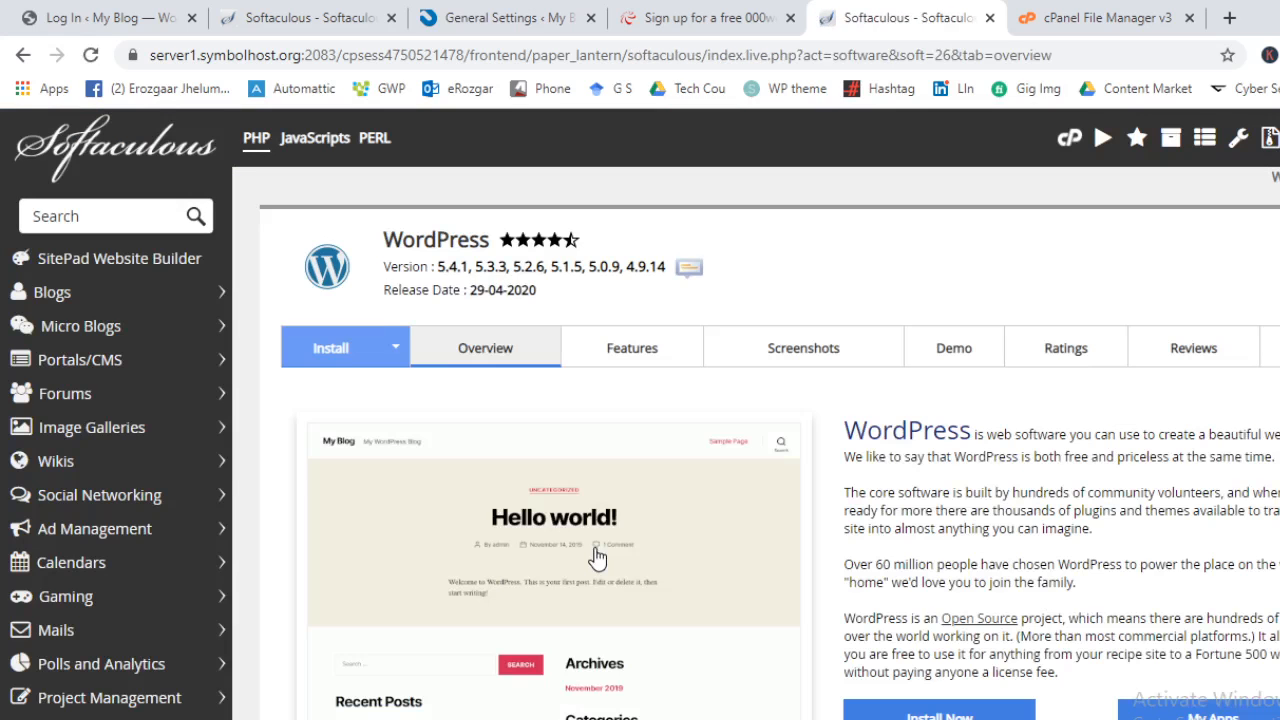
scroll(770, 357, "down", 4)
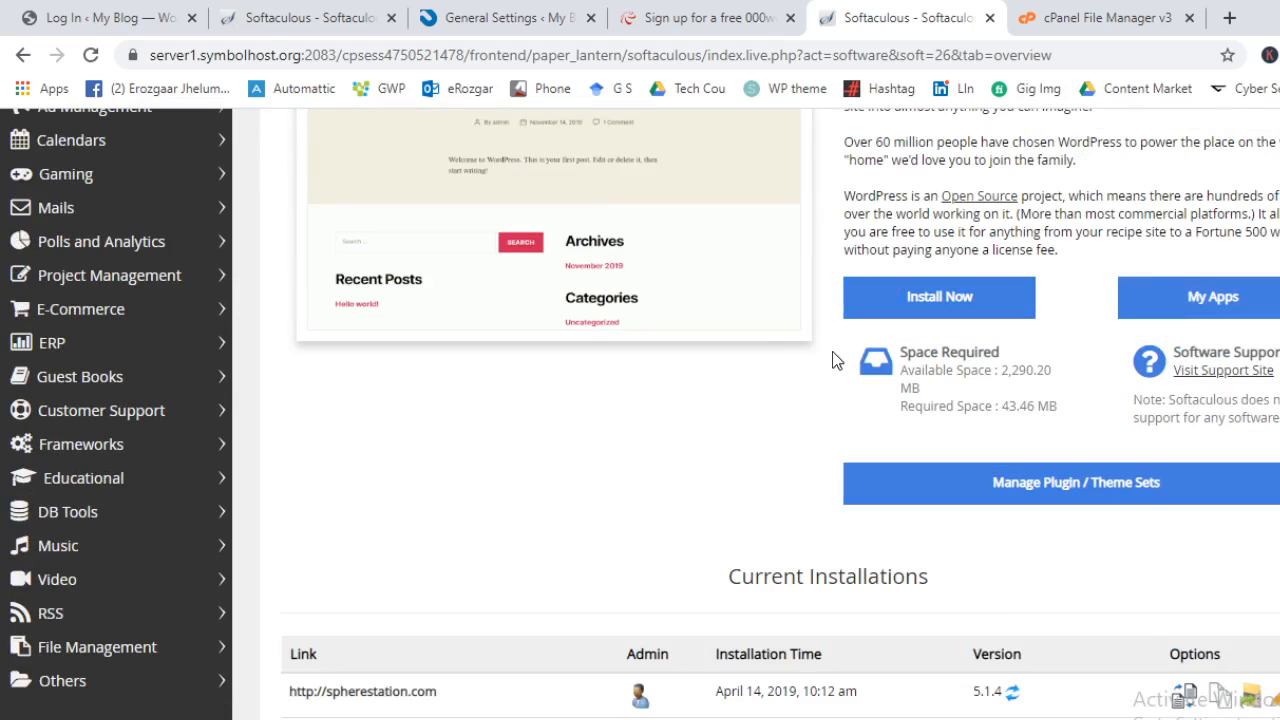
left_click(880, 307)
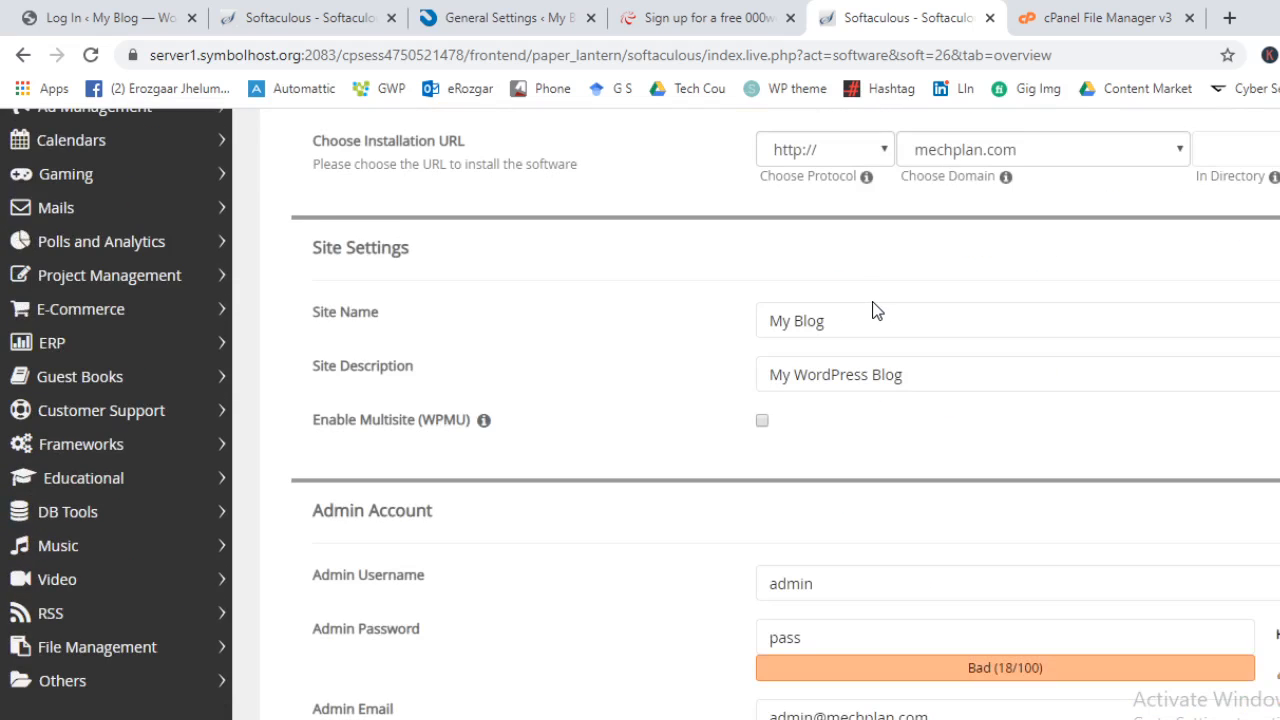
left_click(872, 316)
scroll(877, 251, "up", 3)
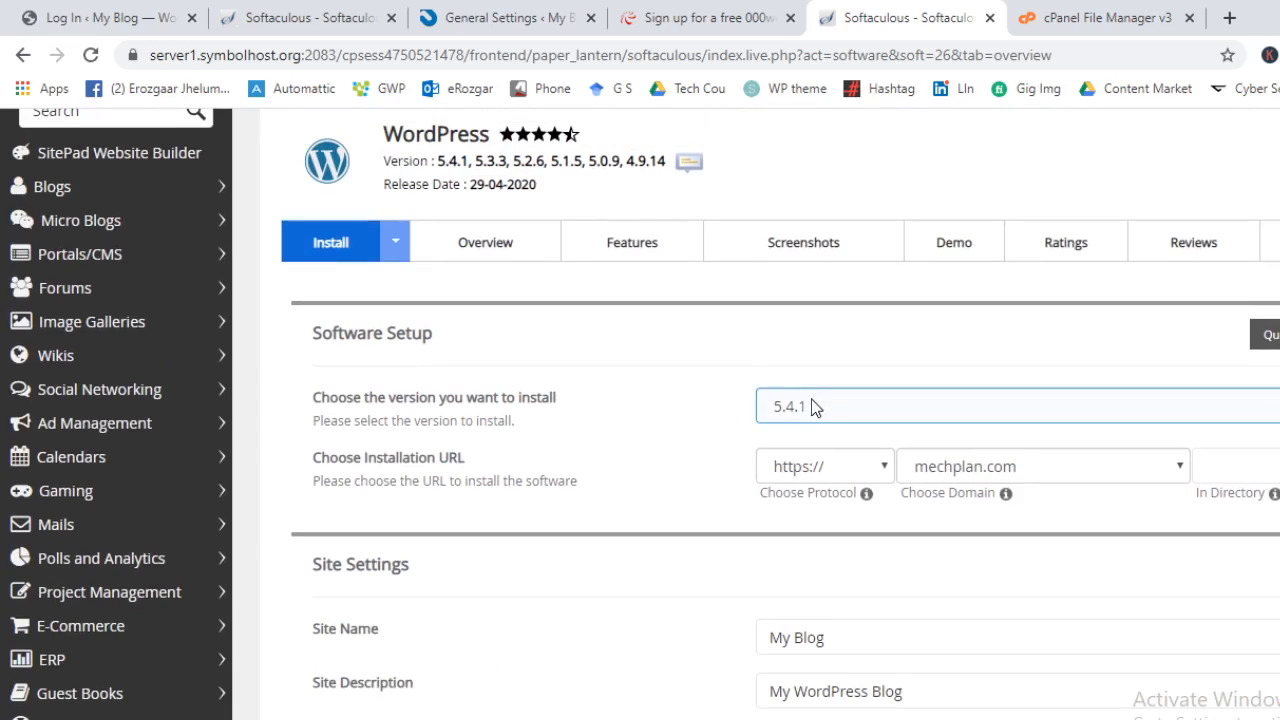
left_click(815, 406)
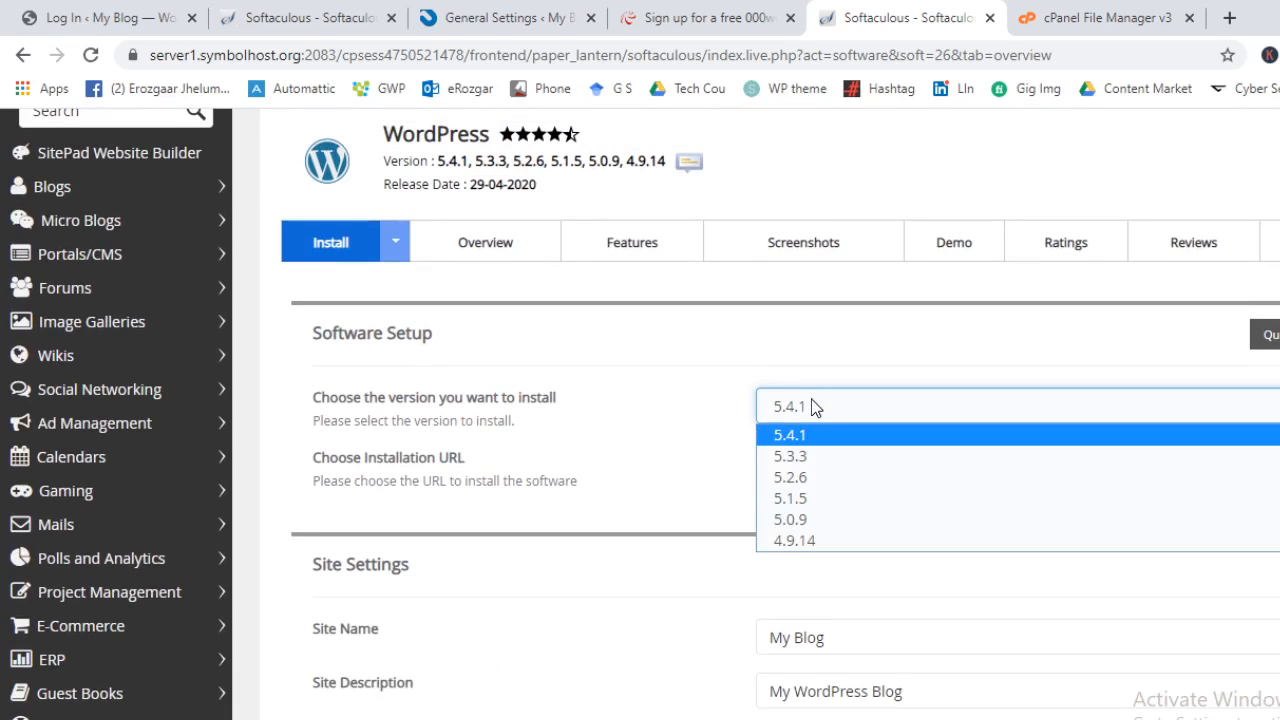
left_click(815, 435)
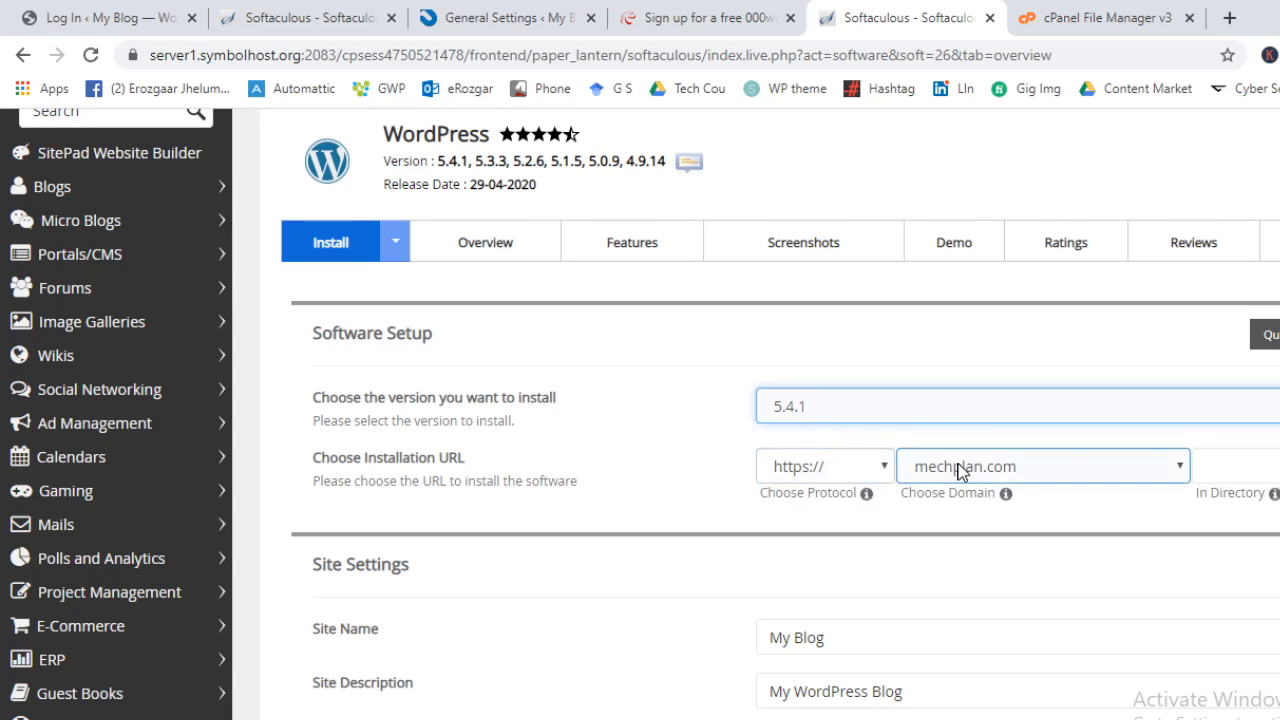
Enter 'techclass' as the install directory and select the default site name My Blog
left_click(1237, 470)
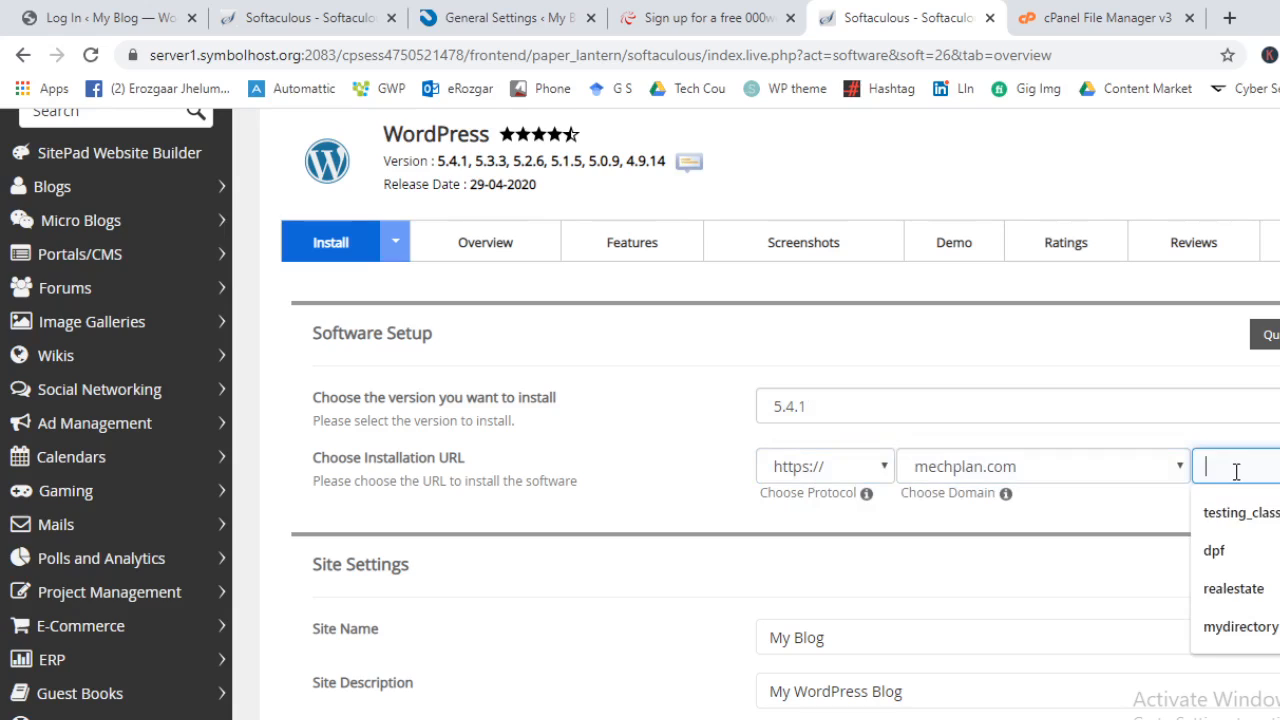
type("techclass_")
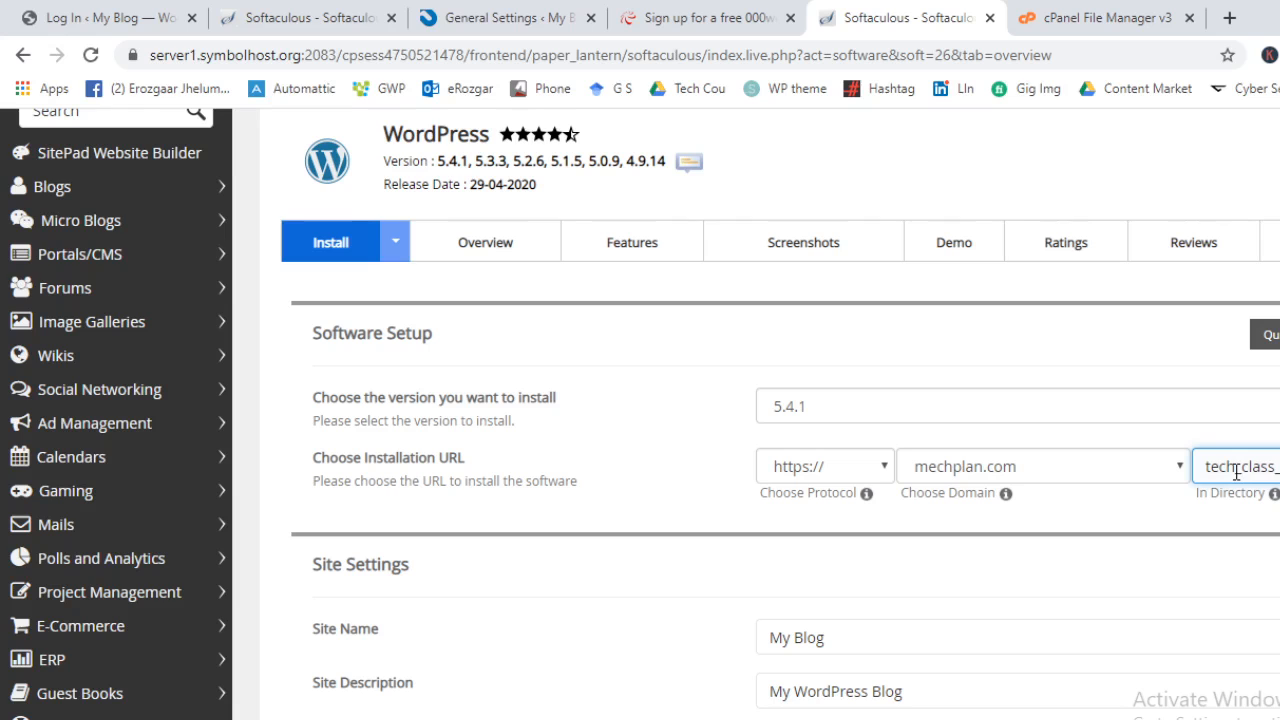
double_click(1237, 470)
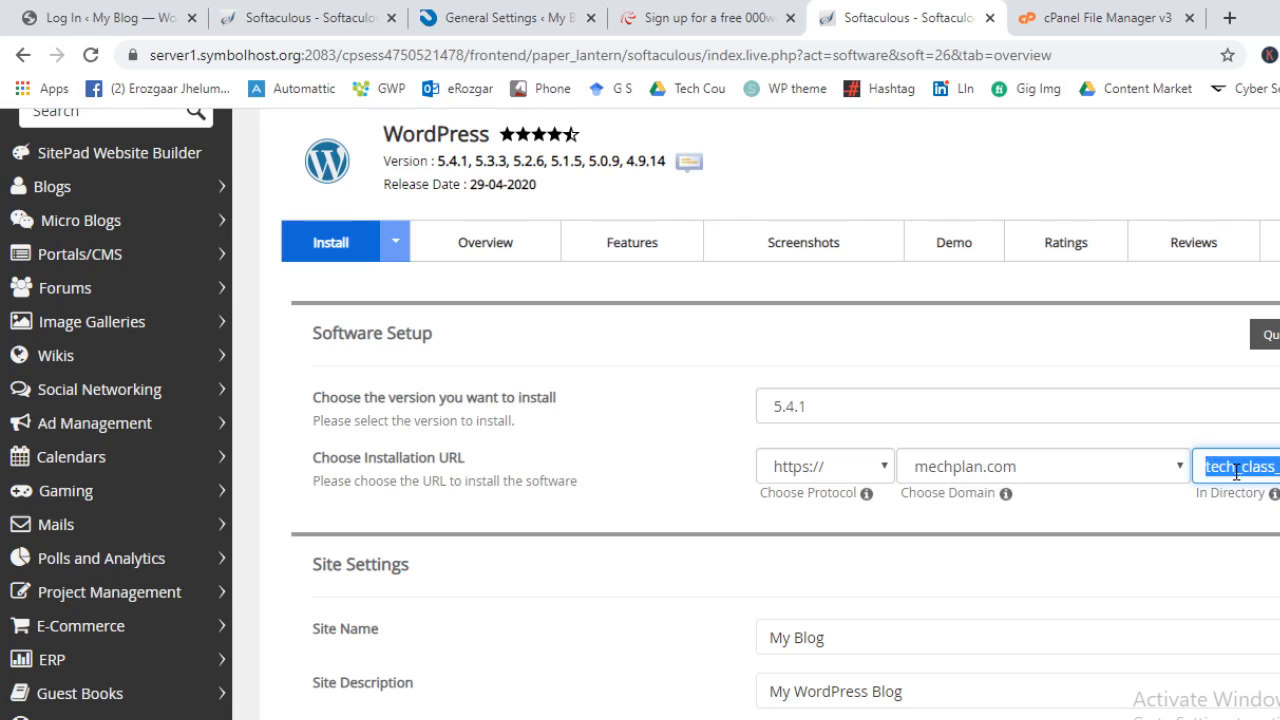
left_click(628, 514)
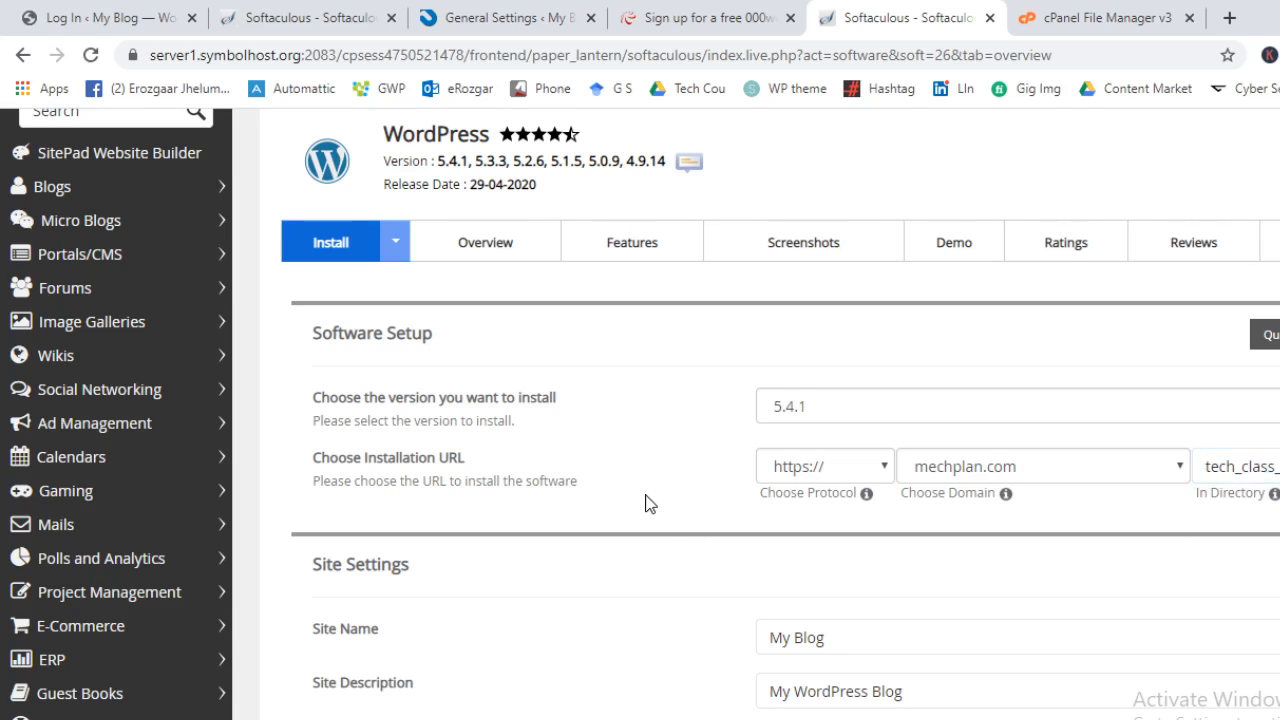
scroll(695, 543, "down", 2)
triple_click(864, 421)
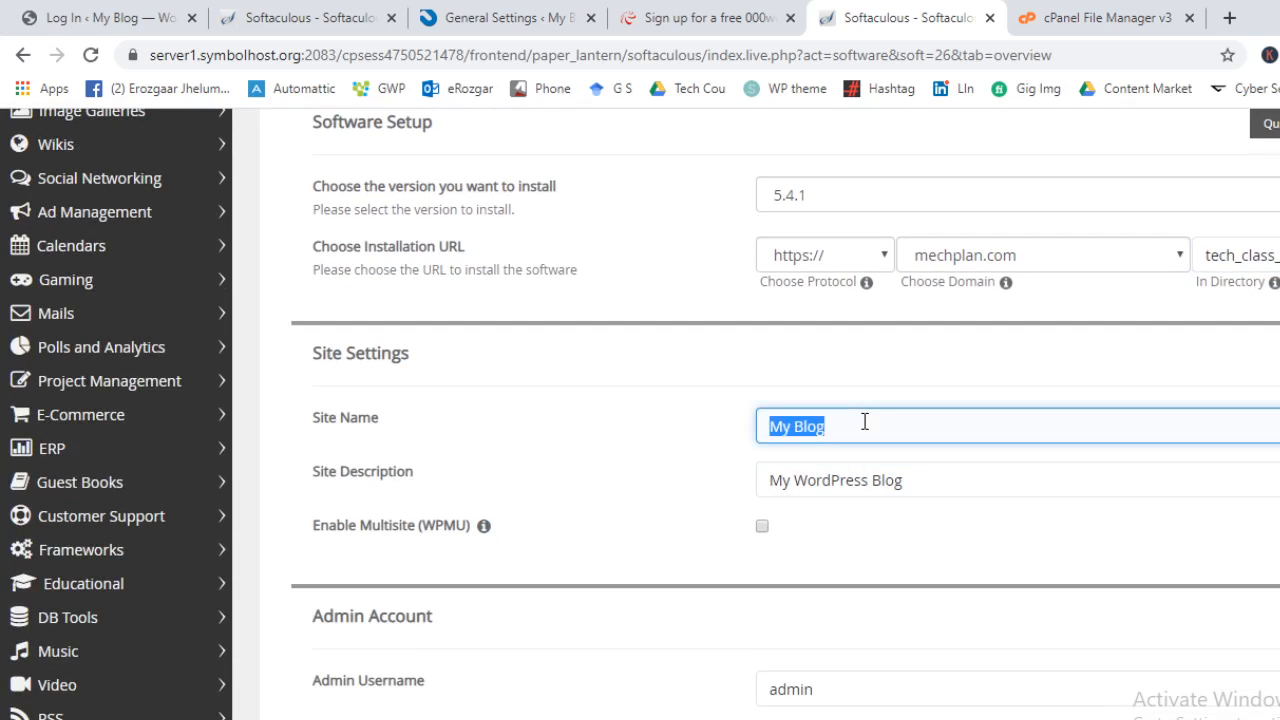
Name the site 'My Website' with description 'My Demp Website Description'
type("My Website")
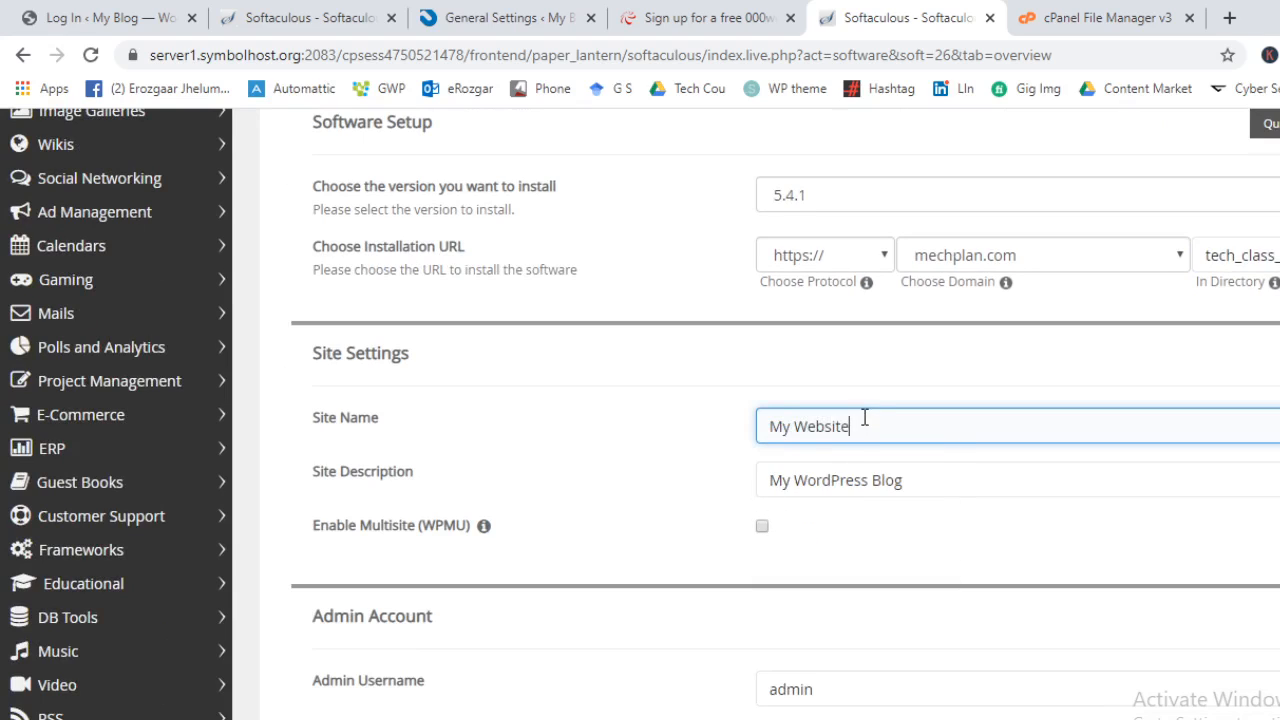
key("Tab")
type("My D")
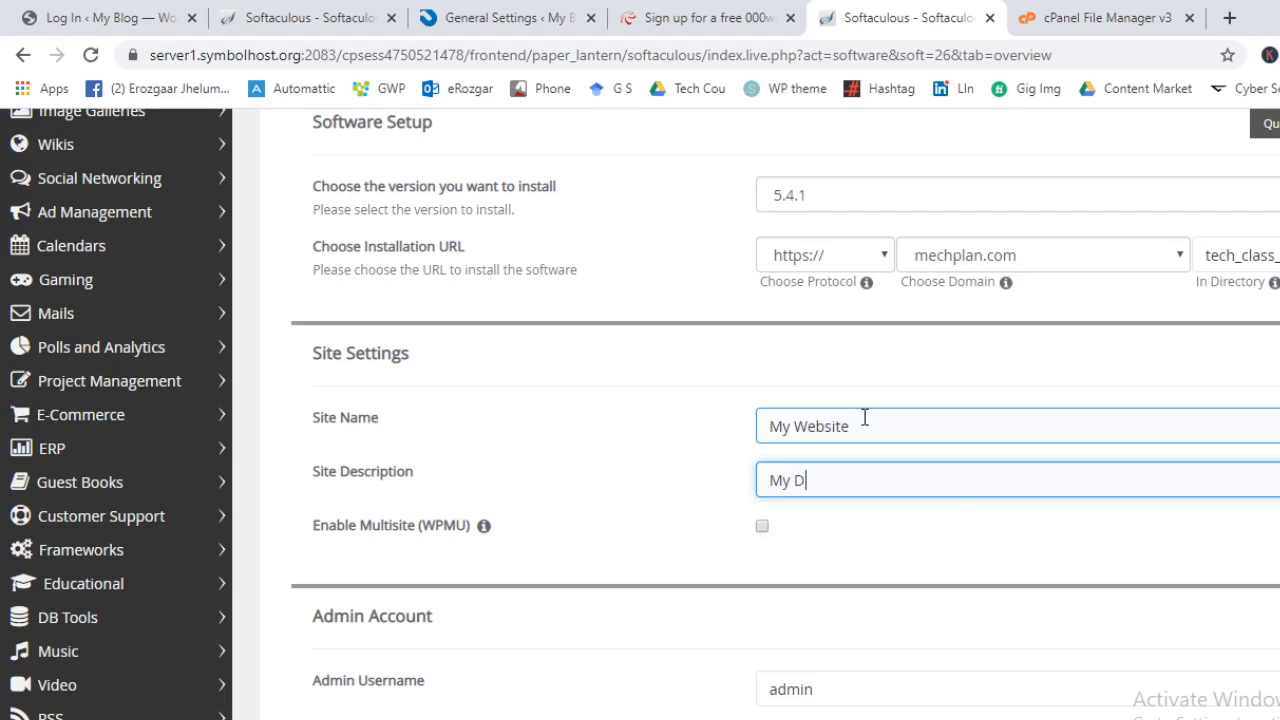
type("emp ")
type(" Websi")
type("te Description")
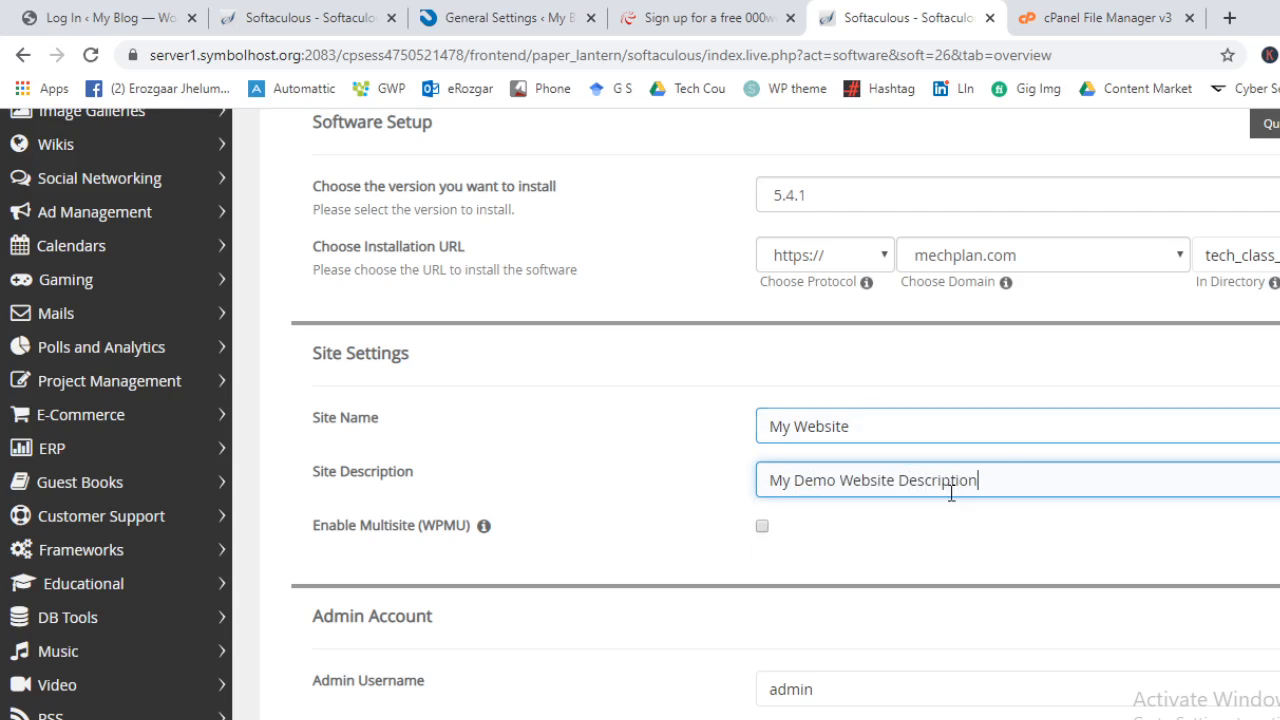
Replace the default 'admin' username with a custom admin username and enter a strong admin password
scroll(900, 500, "down", 2)
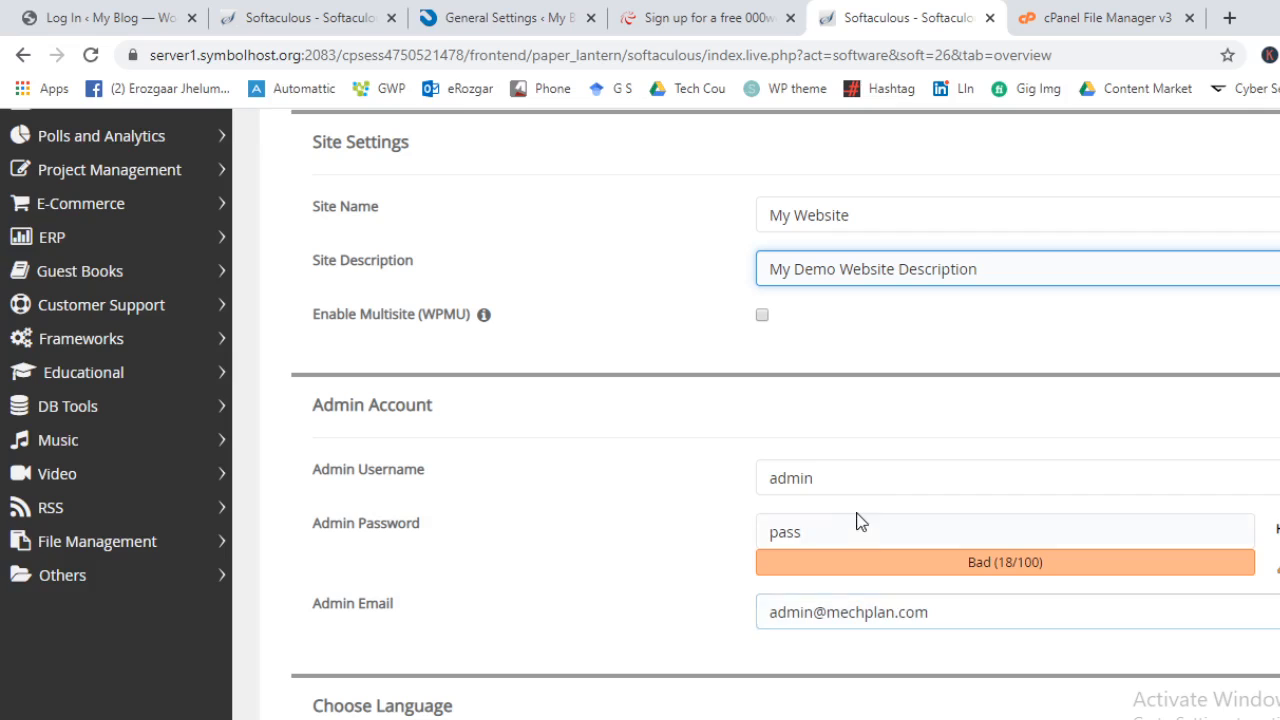
double_click(881, 473)
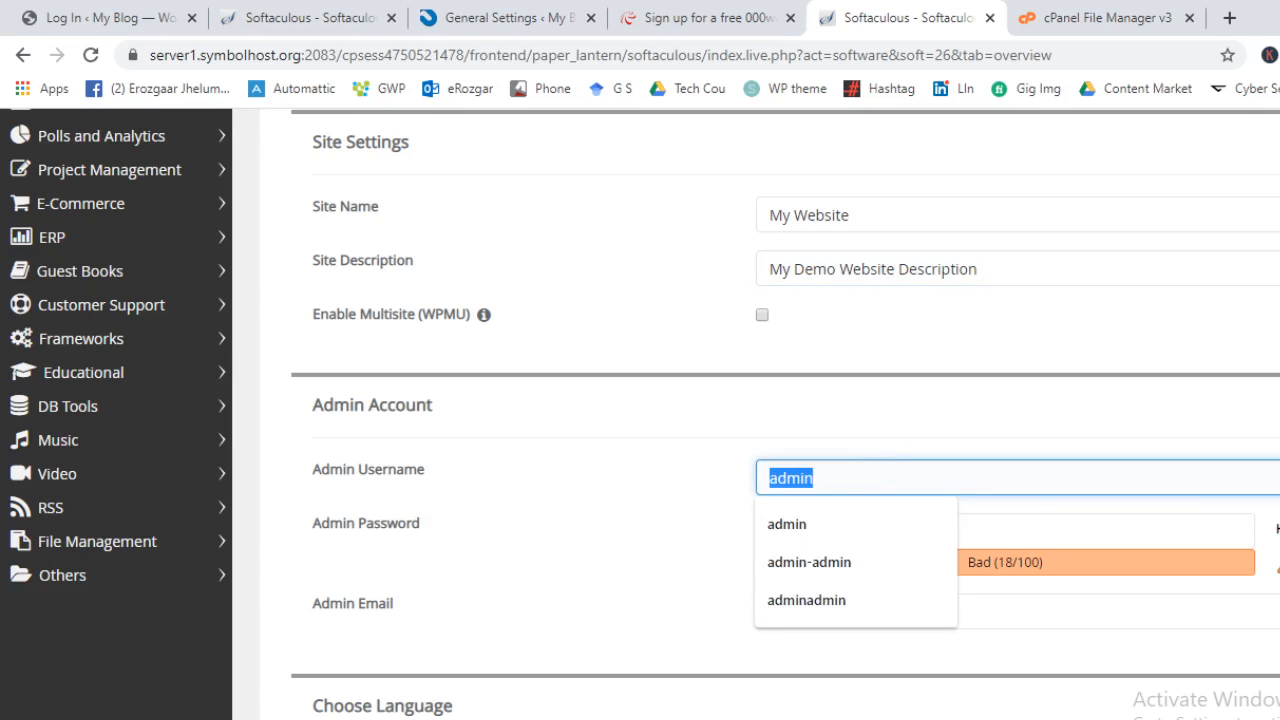
left_click(1183, 487)
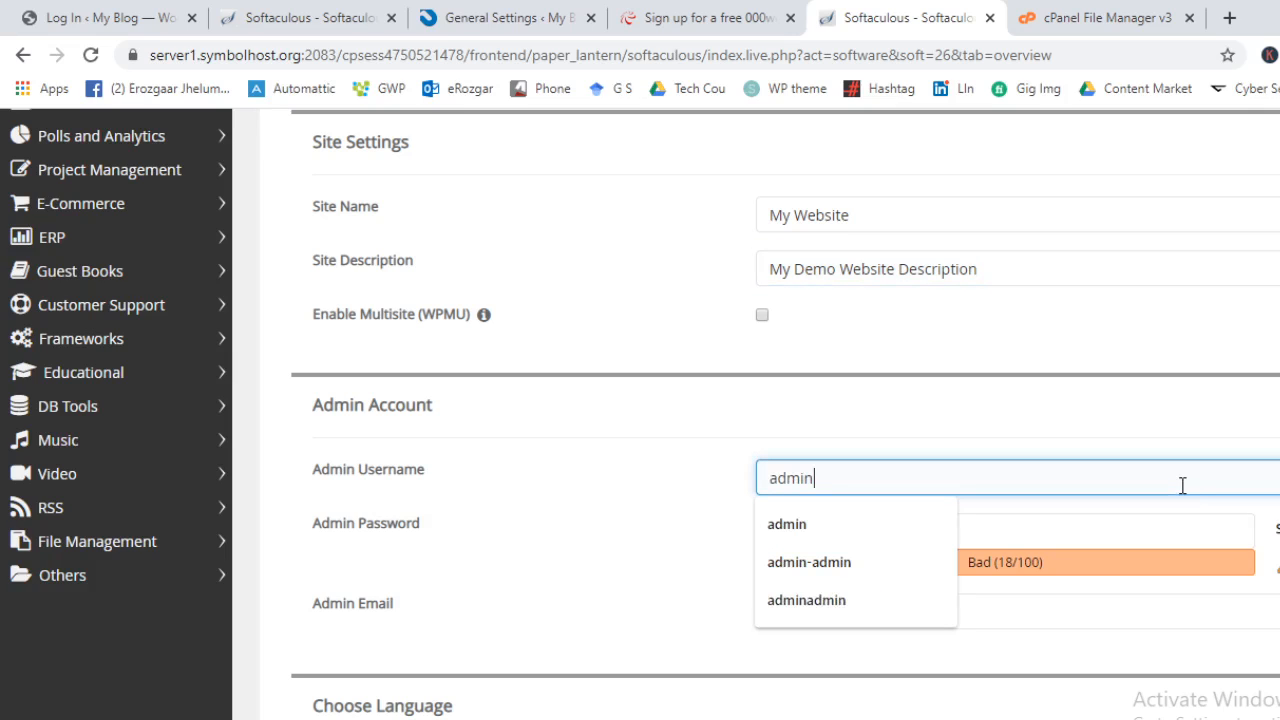
double_click(1182, 485)
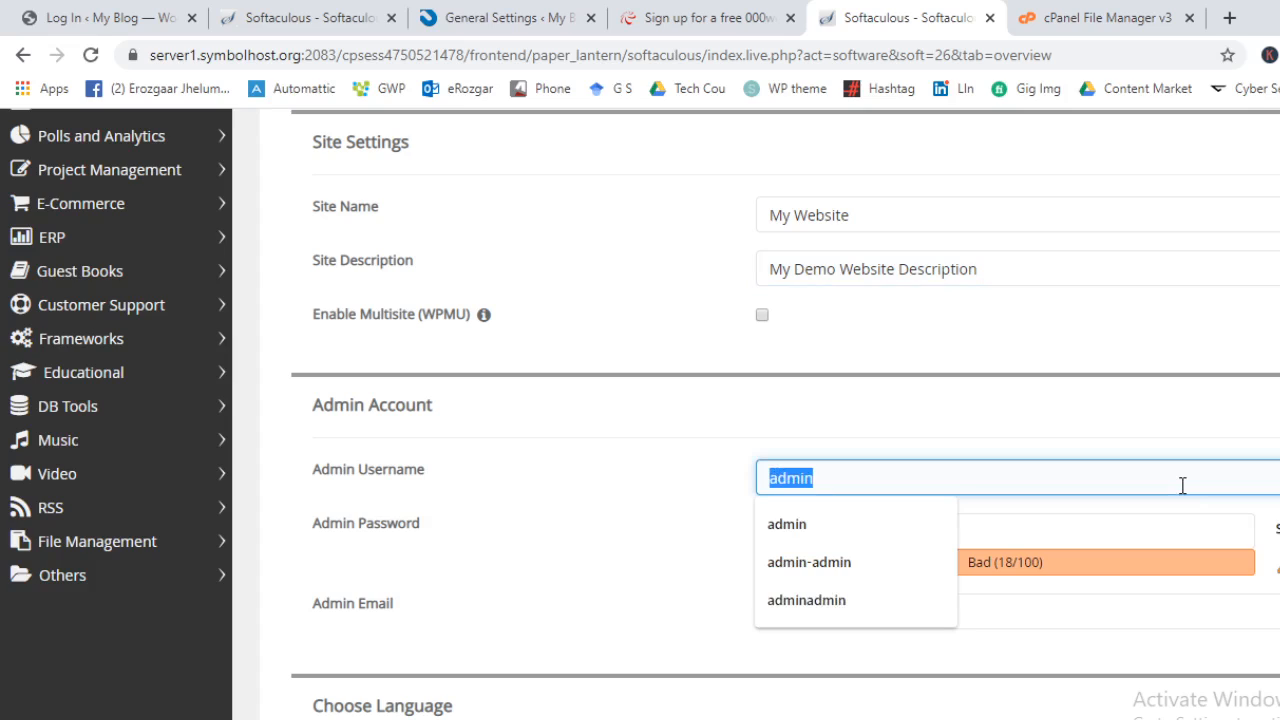
key("BackSpace")
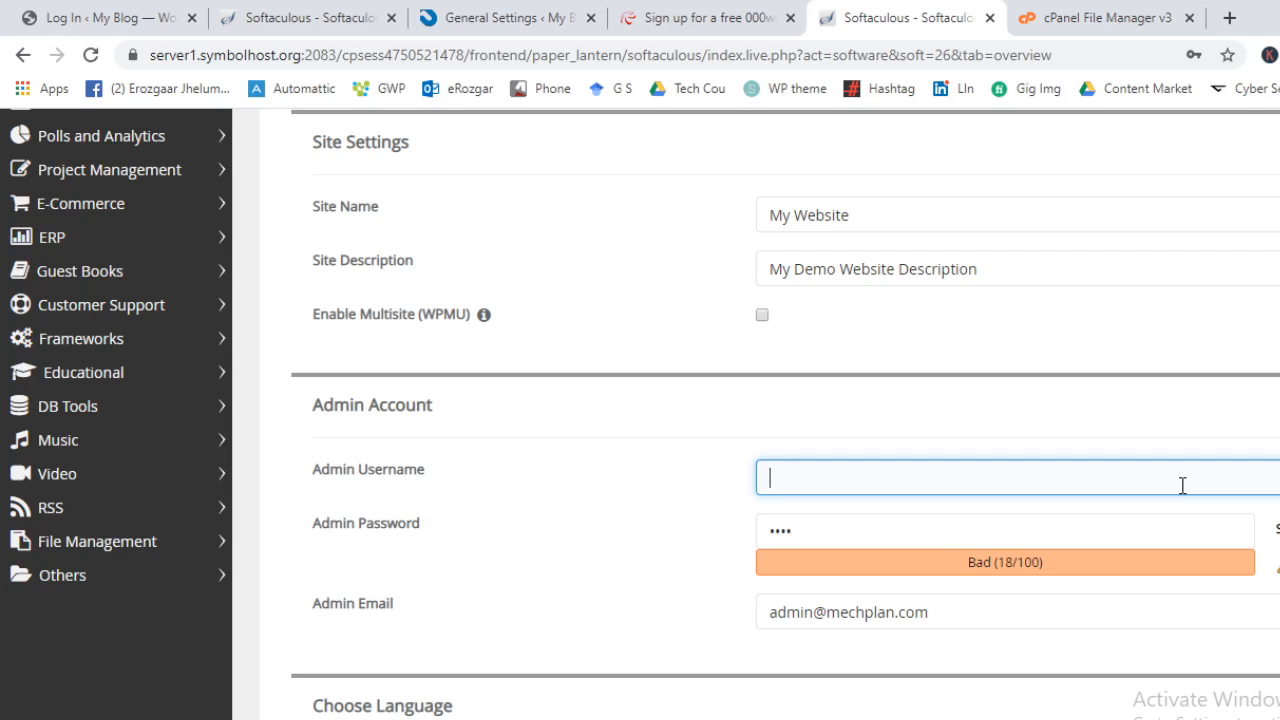
type("user_asfa1231asd")
key("Tab")
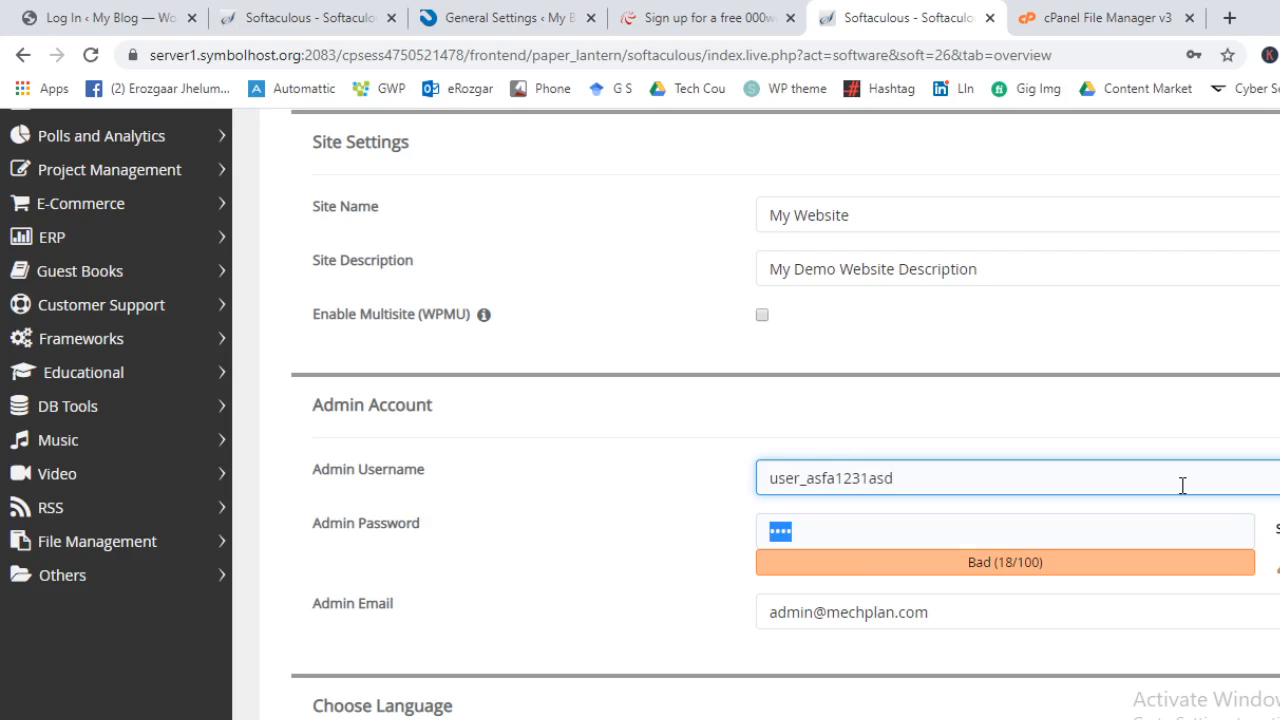
type("•••••••••••••••")
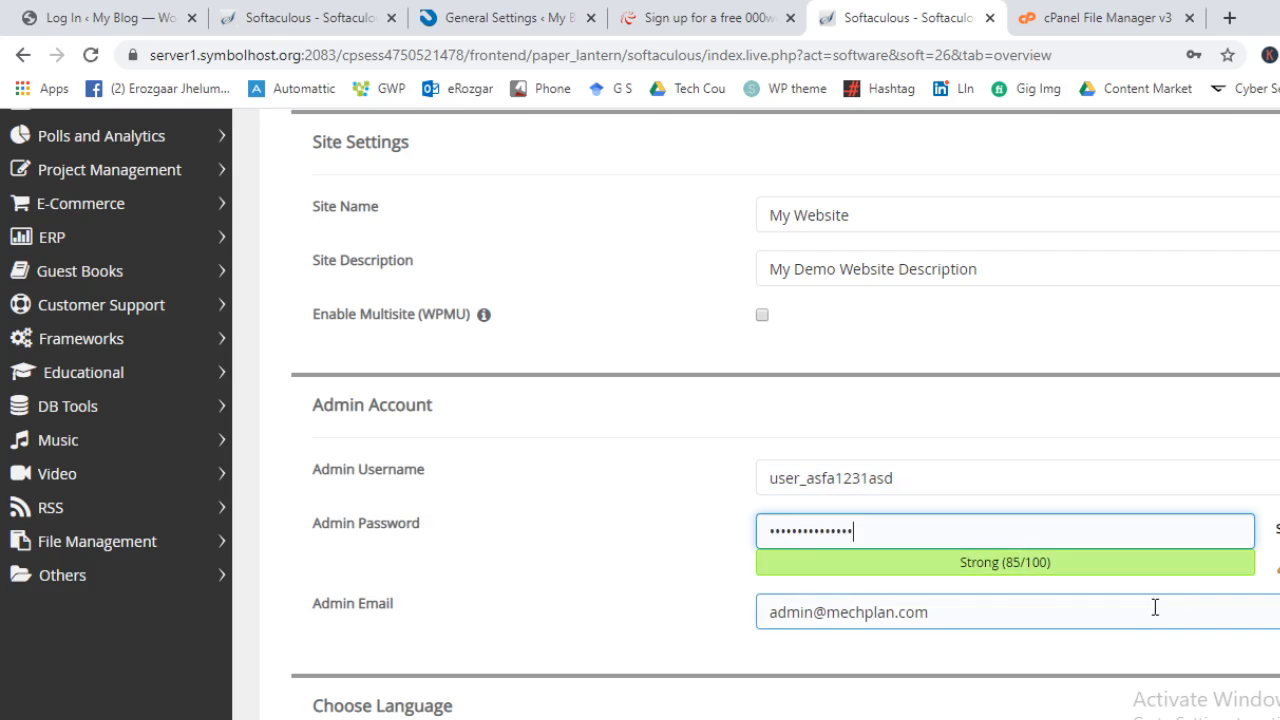
Review the admin email address and leave it unchanged
scroll(663, 586, "down", 2)
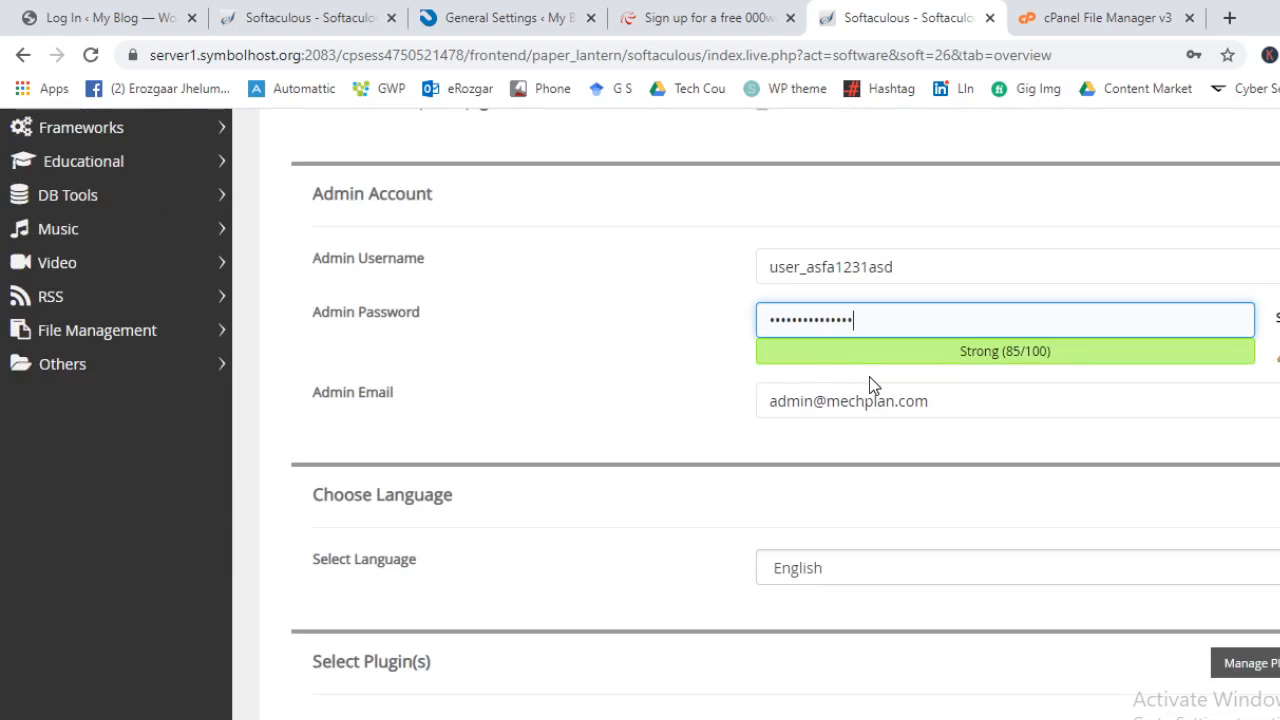
triple_click(937, 400)
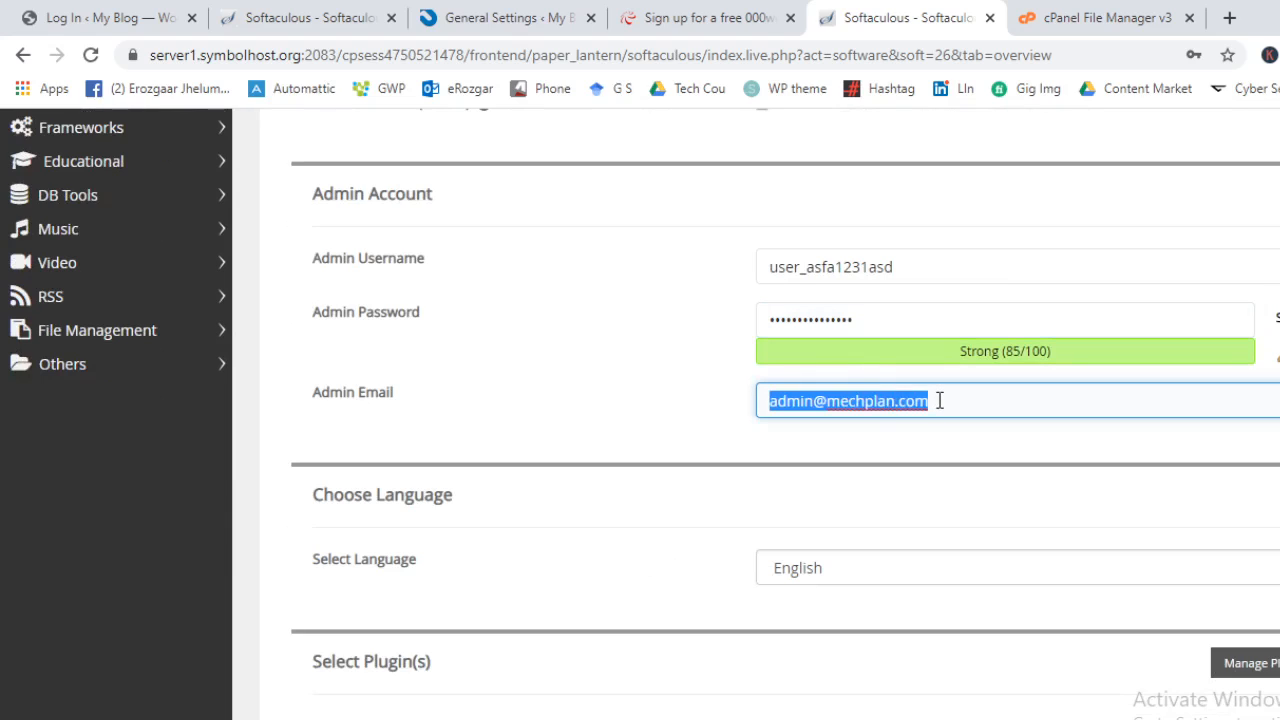
left_click(878, 414)
left_click(600, 443)
scroll(946, 557, "down", 3)
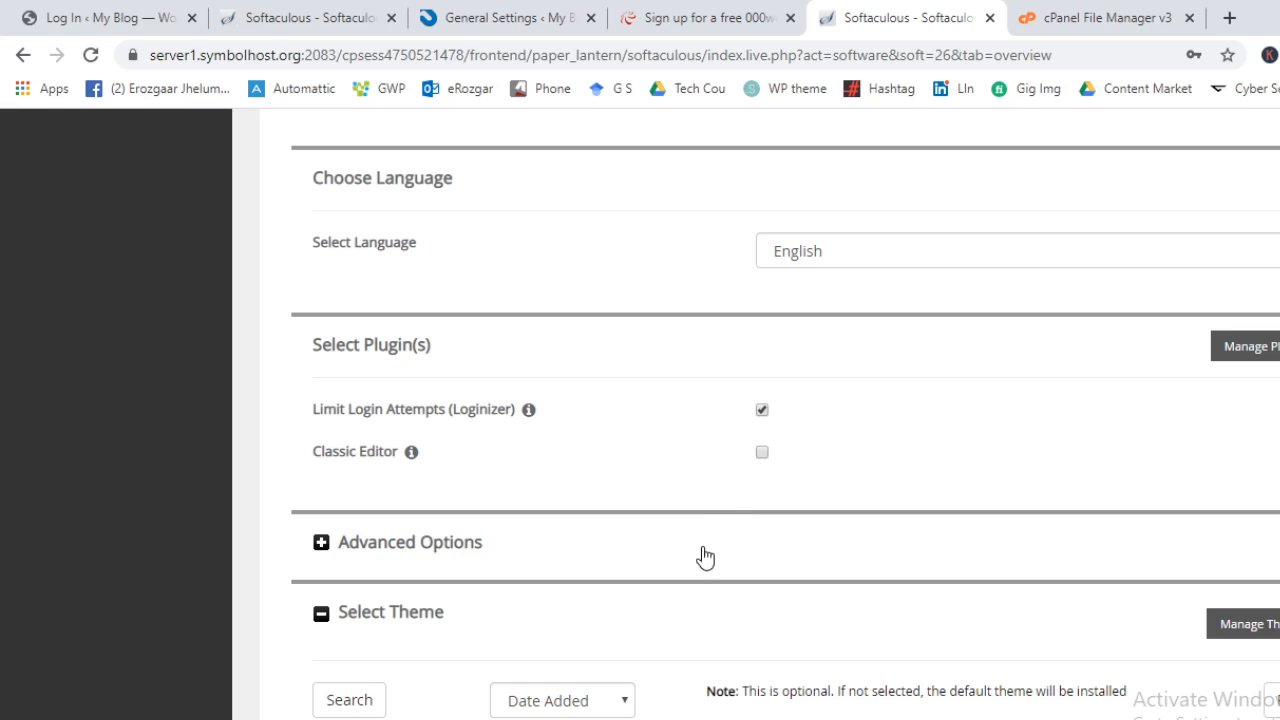
In Advanced Options, untick the update-notification email box and plugin auto-upgrades
left_click(380, 552)
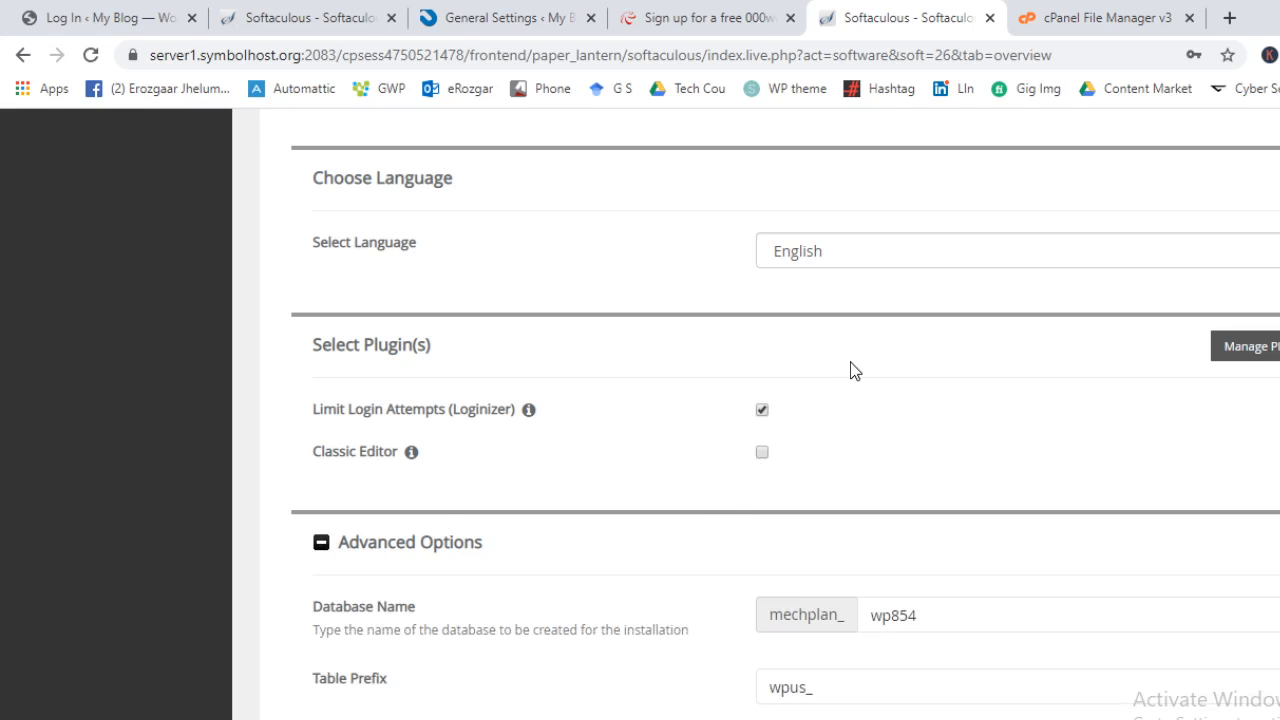
scroll(851, 369, "down", 3)
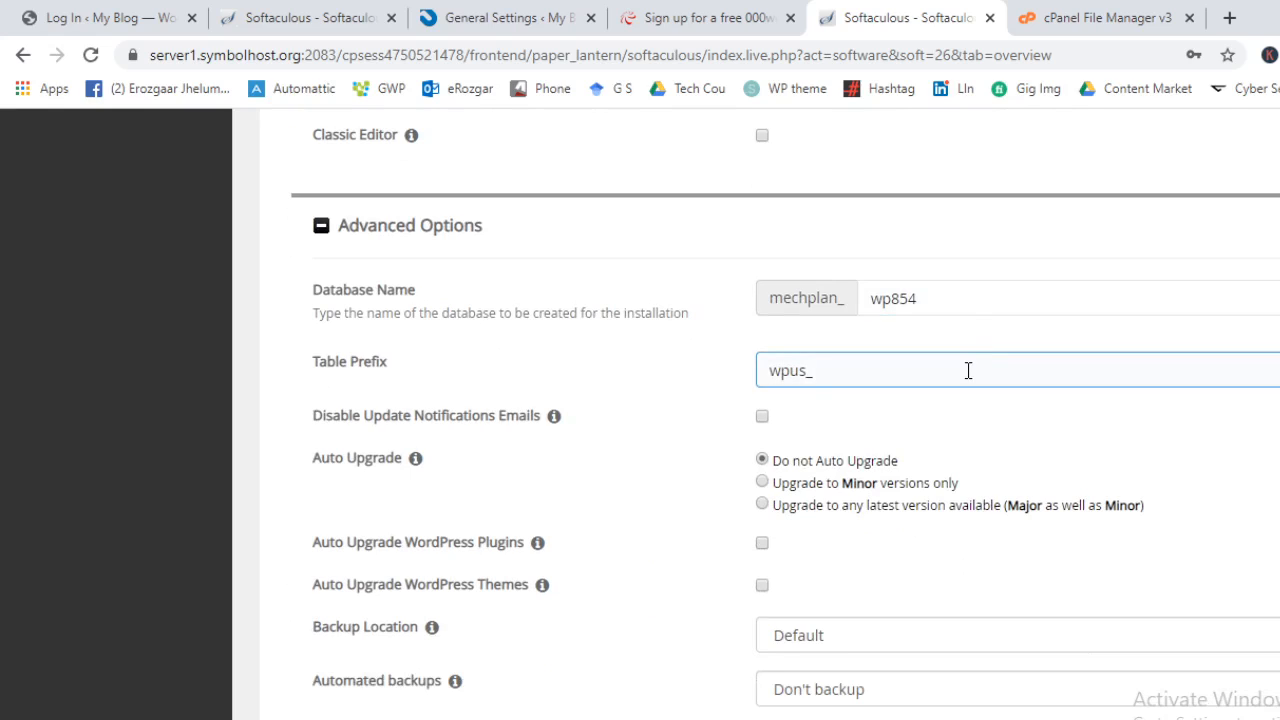
left_click(762, 418)
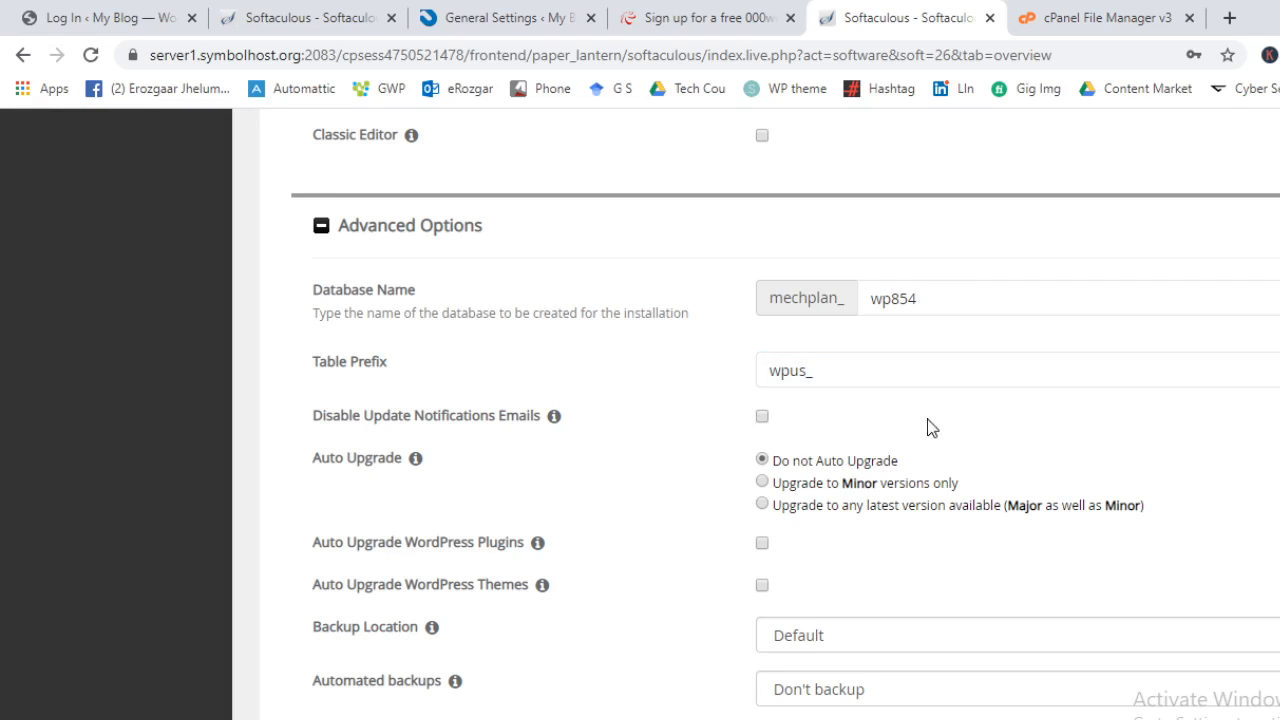
scroll(929, 429, "down", 1)
mouse_move(537, 437)
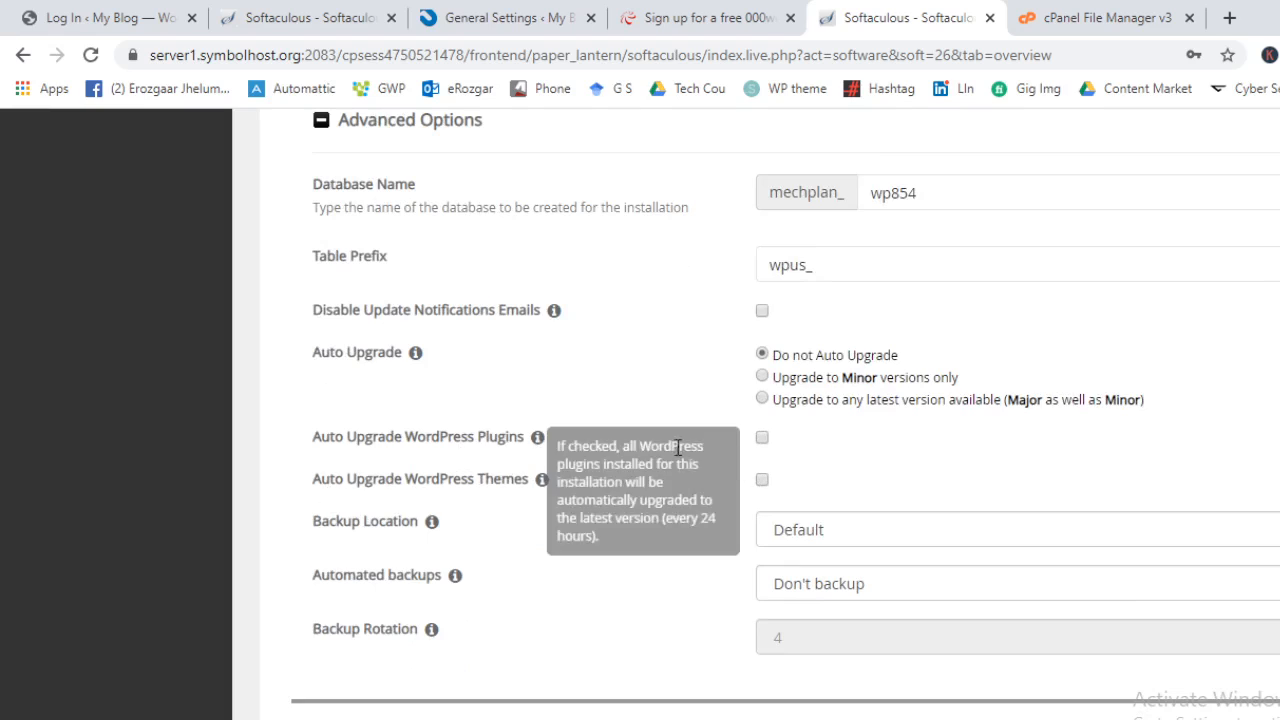
left_click(762, 439)
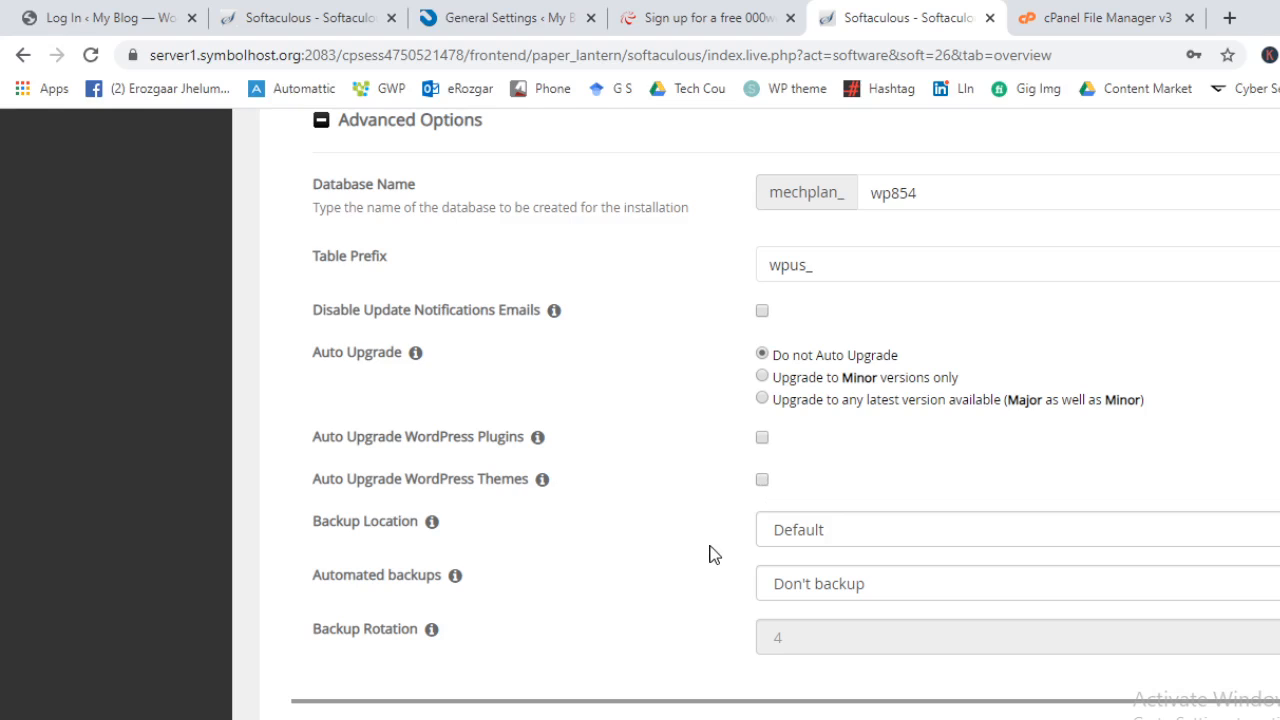
Keep the Default backup location, set automated backups to Once a month with rotation 1
left_click(855, 535)
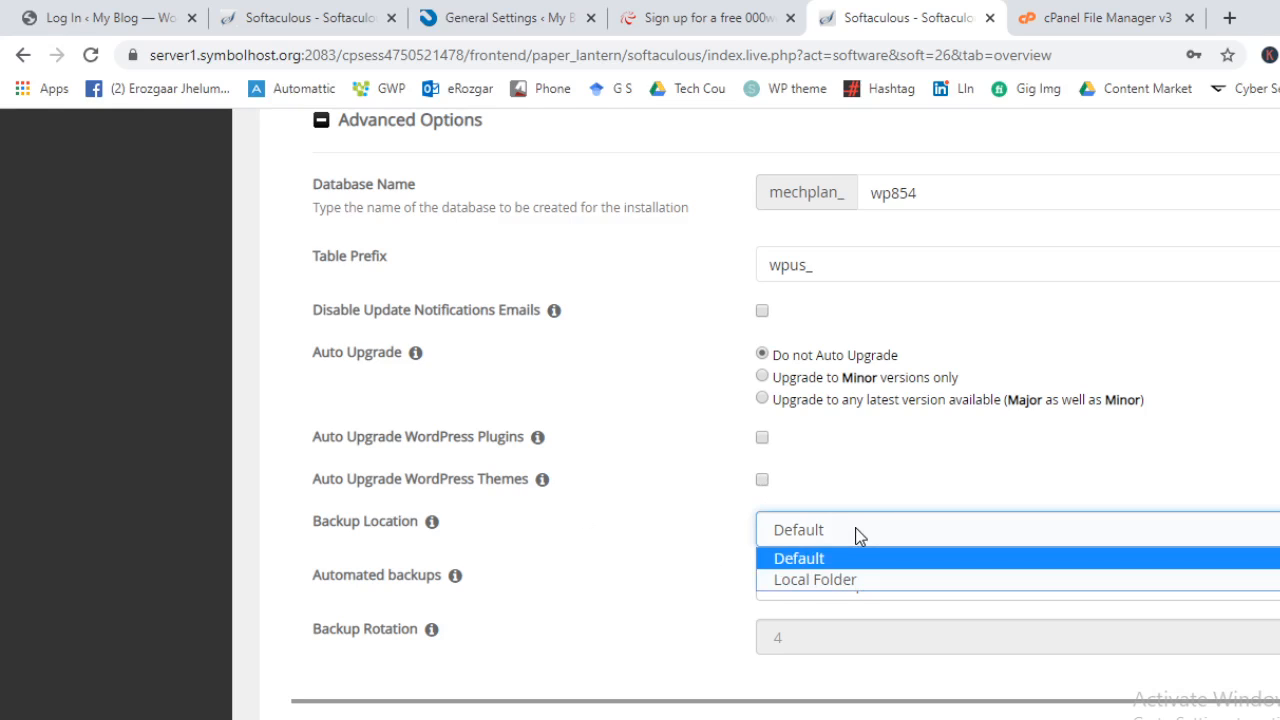
left_click(855, 535)
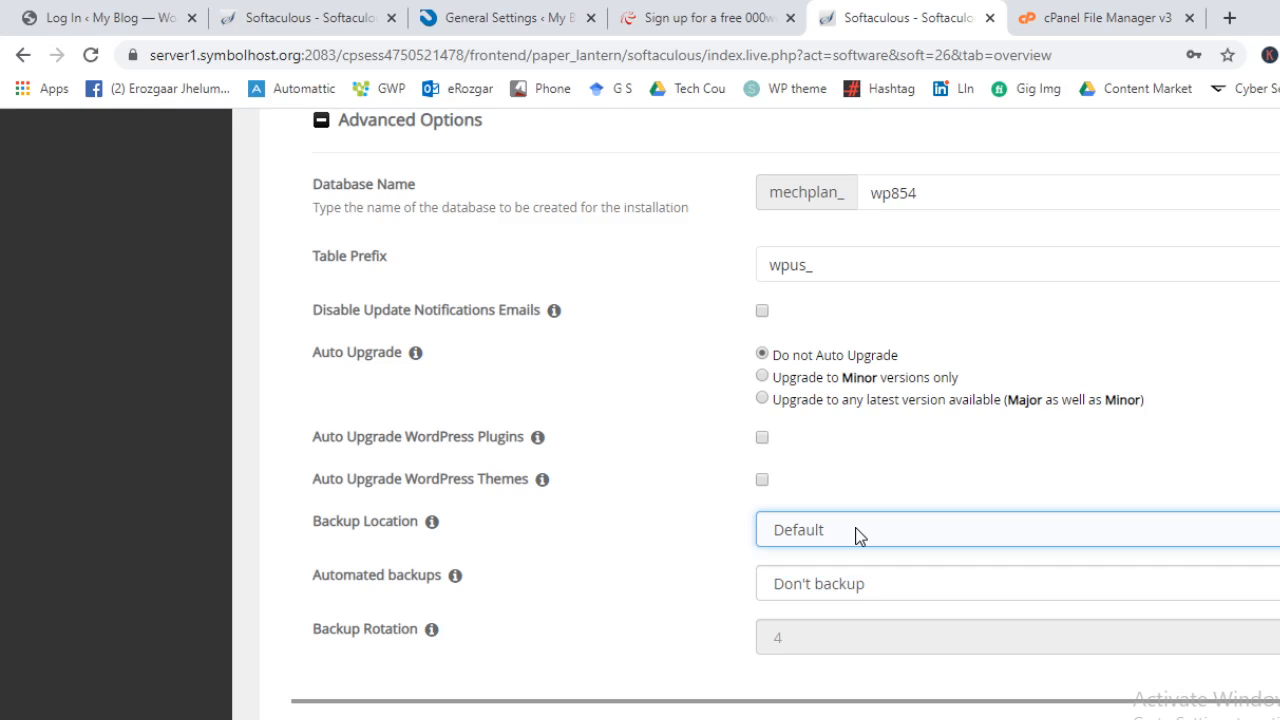
left_click(876, 588)
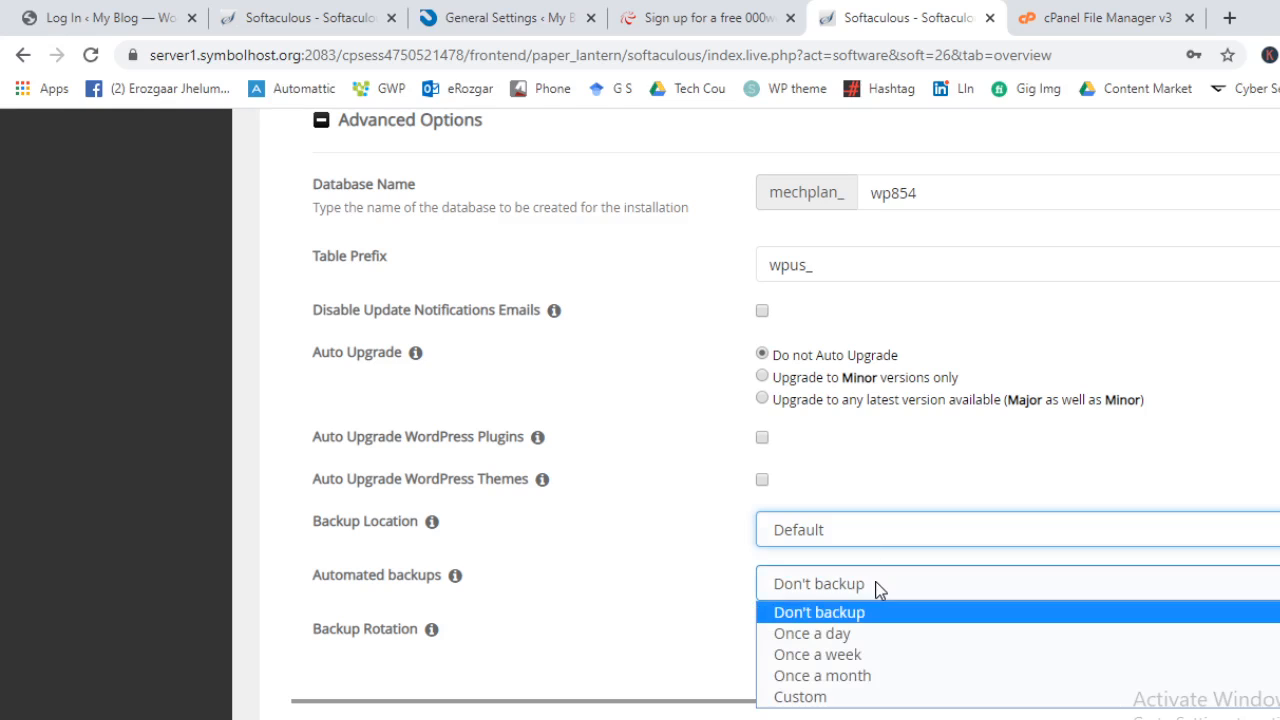
left_click(826, 674)
left_click(857, 638)
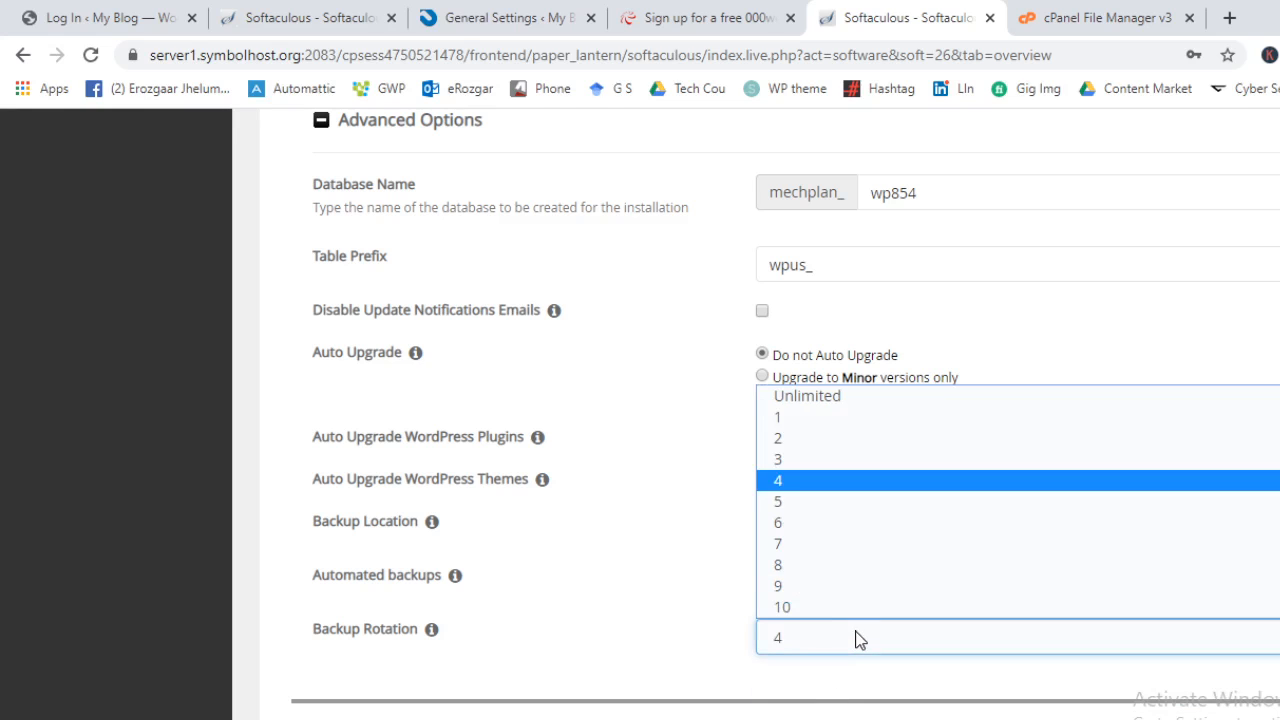
left_click(850, 418)
scroll(528, 618, "down", 3)
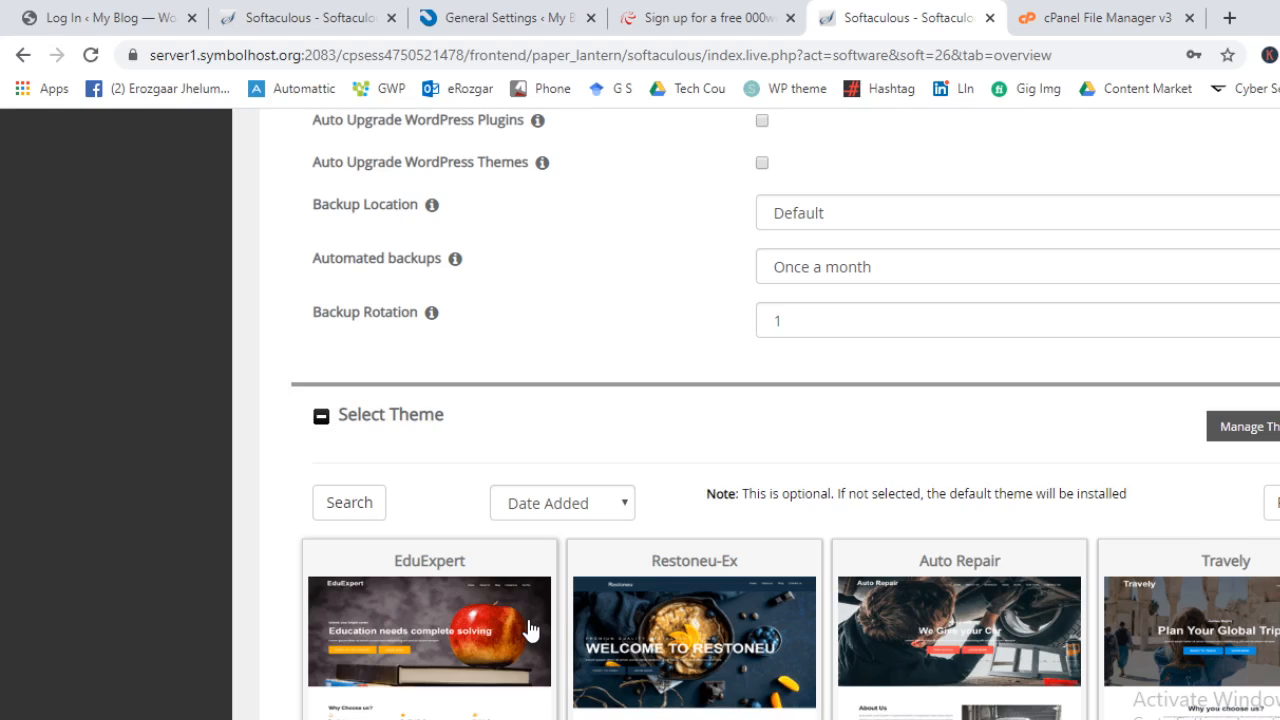
Run the WordPress installation and decline Chrome's offer to save the password
scroll(837, 566, "down", 5)
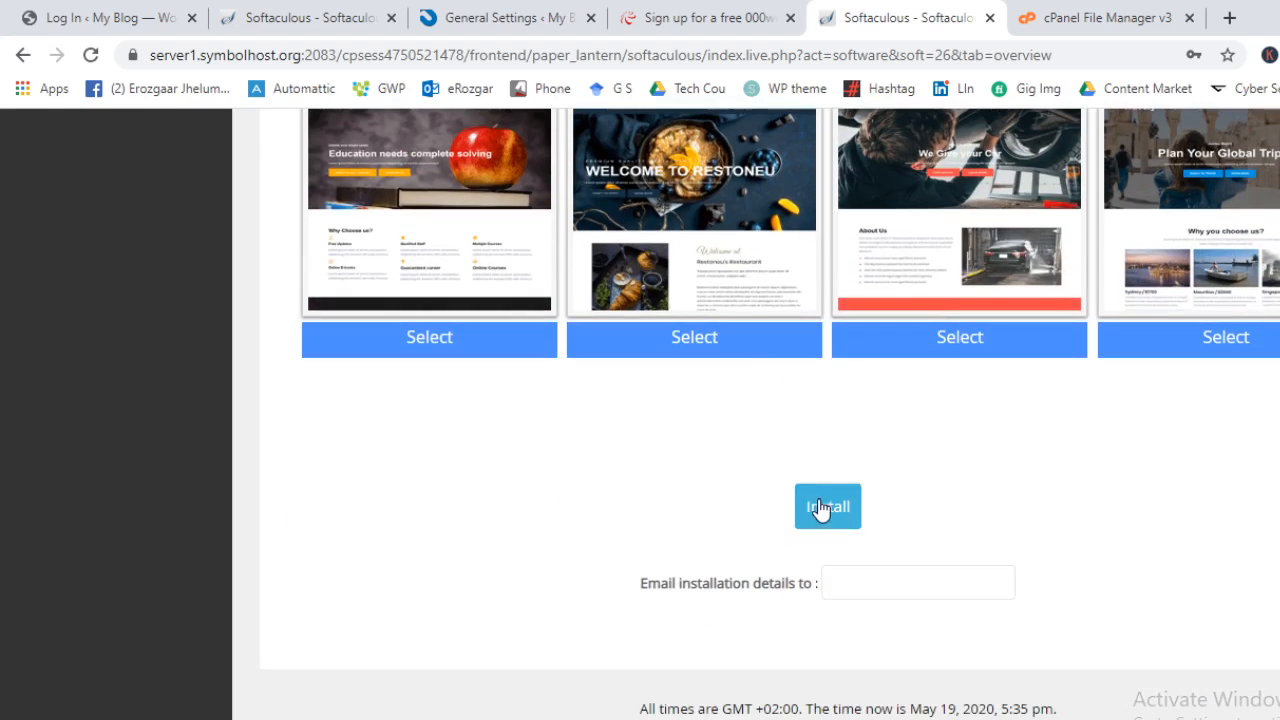
left_click(820, 508)
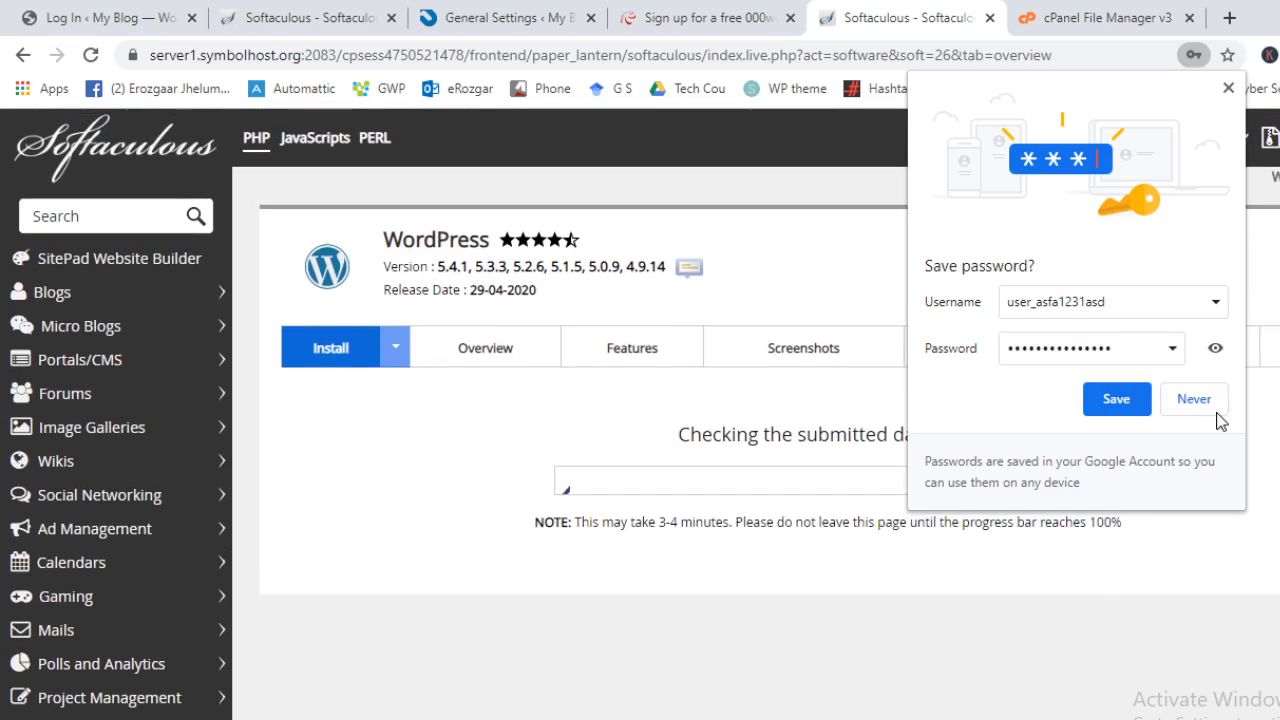
left_click(1214, 406)
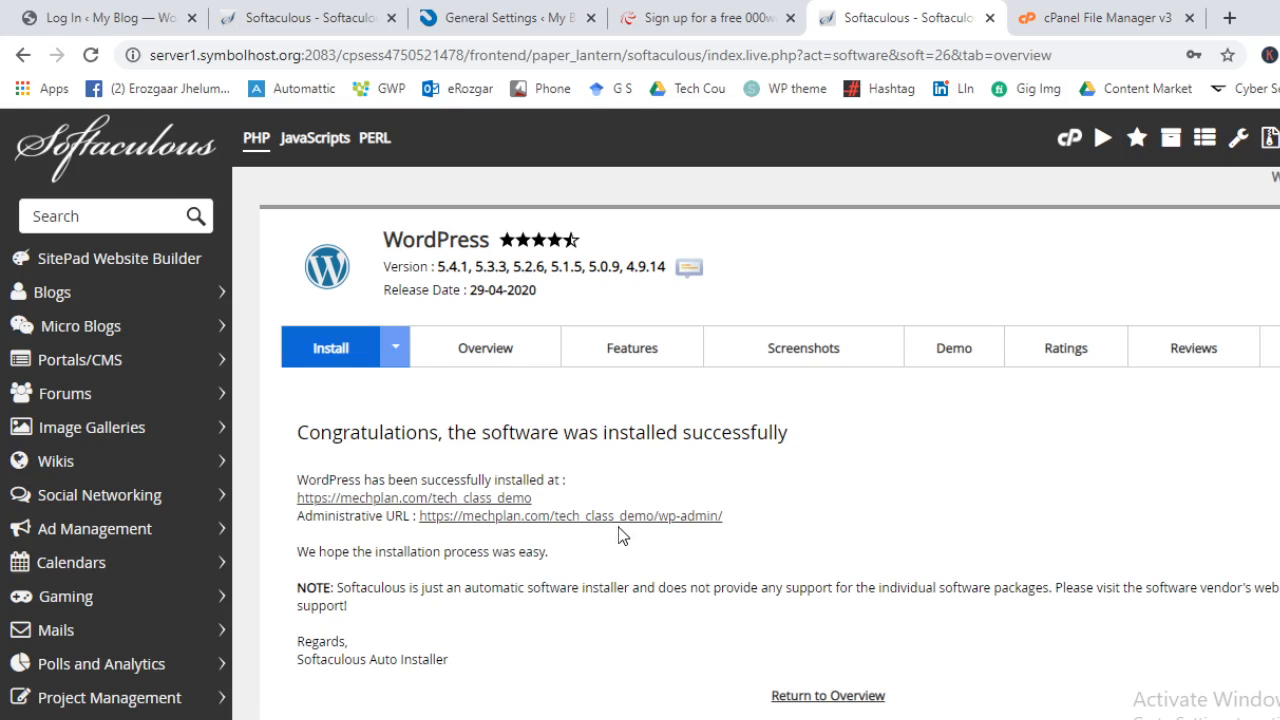
Open the administrative URL and the new site's front page in new tabs and view the front page
left_click(620, 516, "ctrl")
left_click(1112, 12)
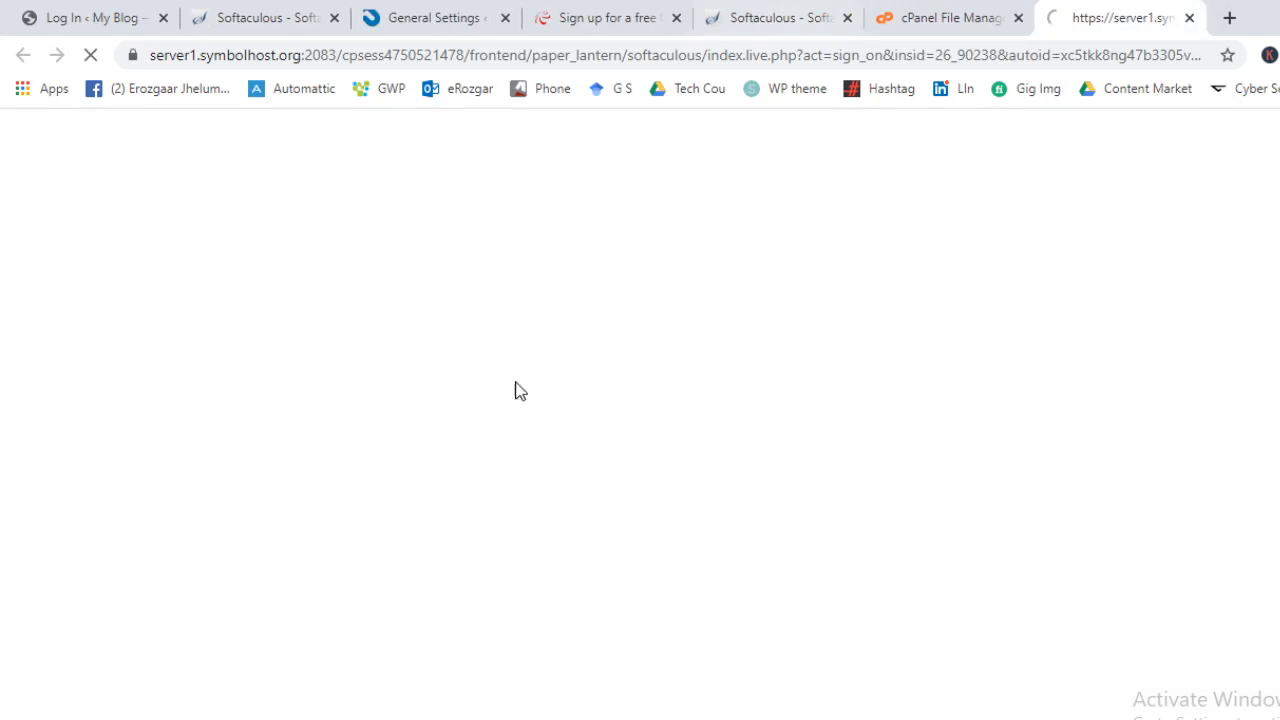
left_click(945, 17)
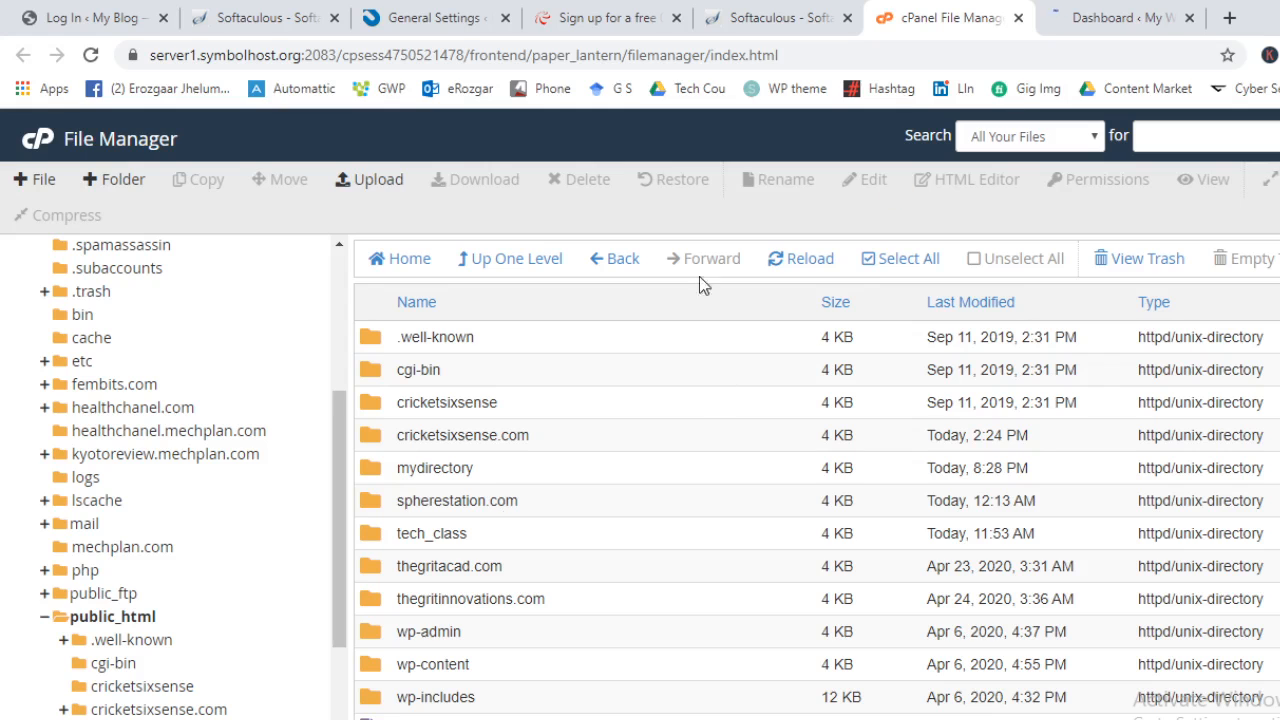
left_click(614, 17)
left_click(806, 17)
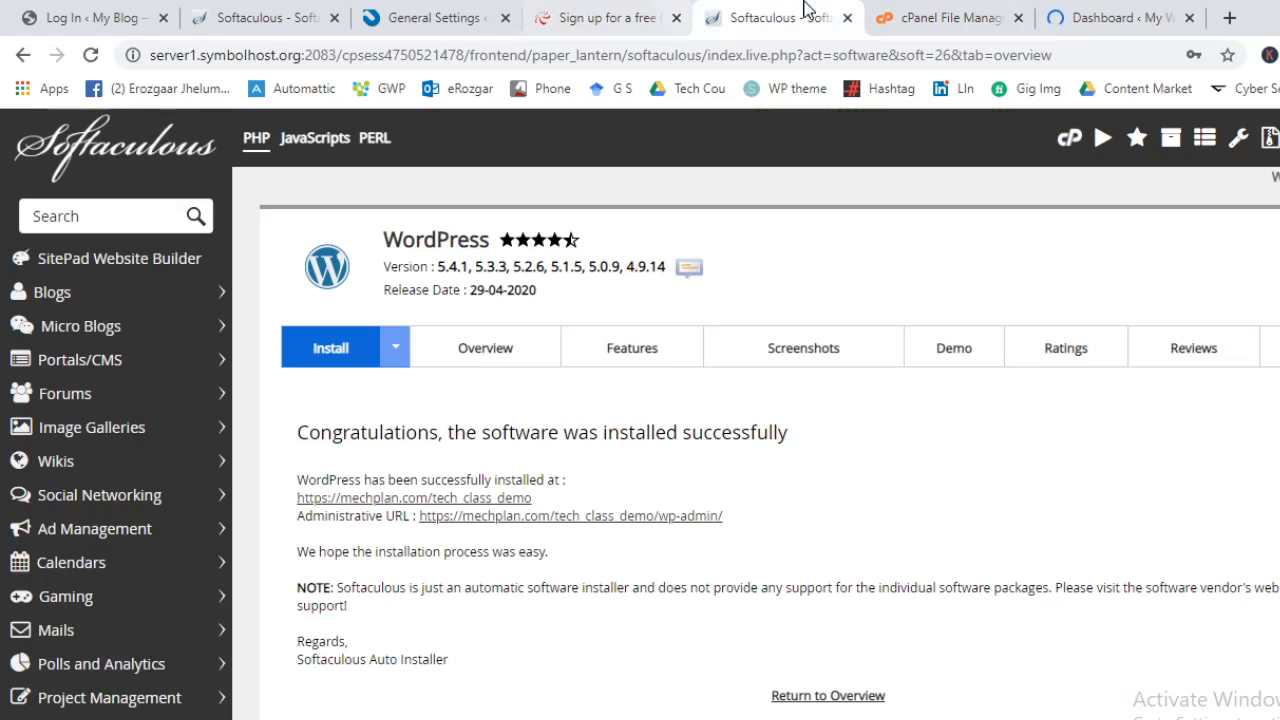
left_click(490, 503, "ctrl")
left_click_drag(851, 14, 1147, 10)
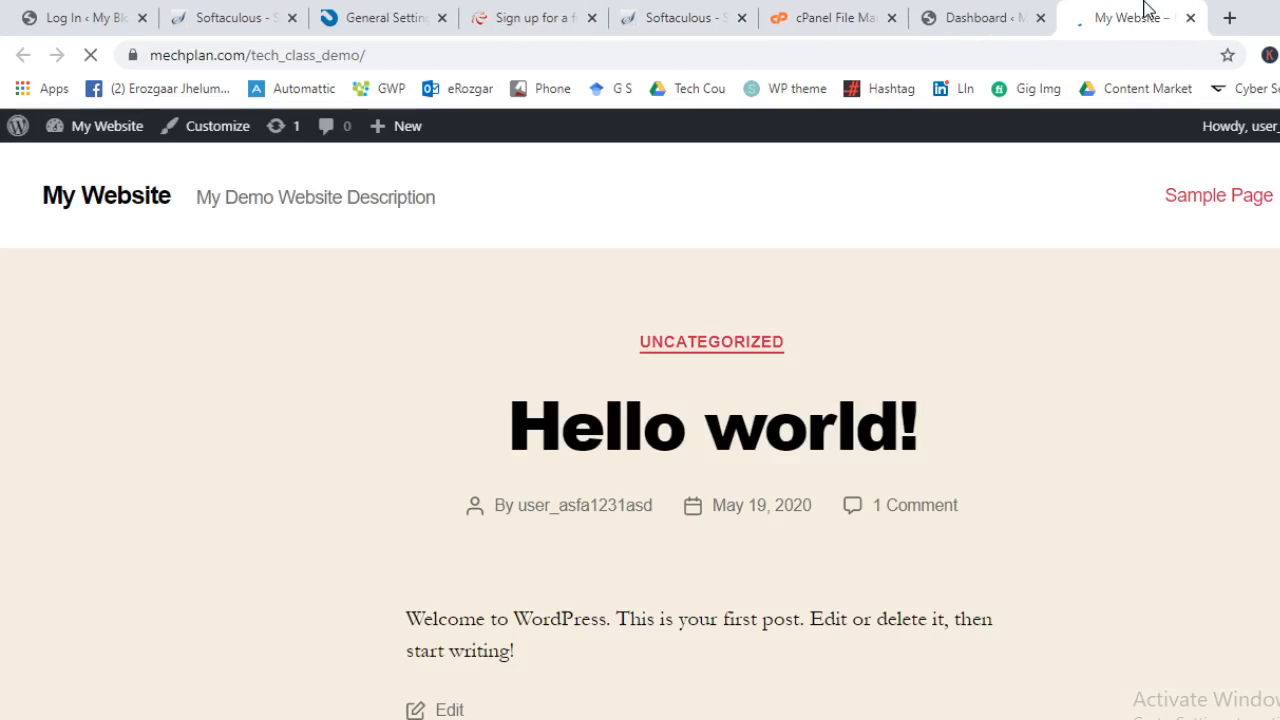
scroll(714, 403, "down", 9)
scroll(820, 610, "up", 8)
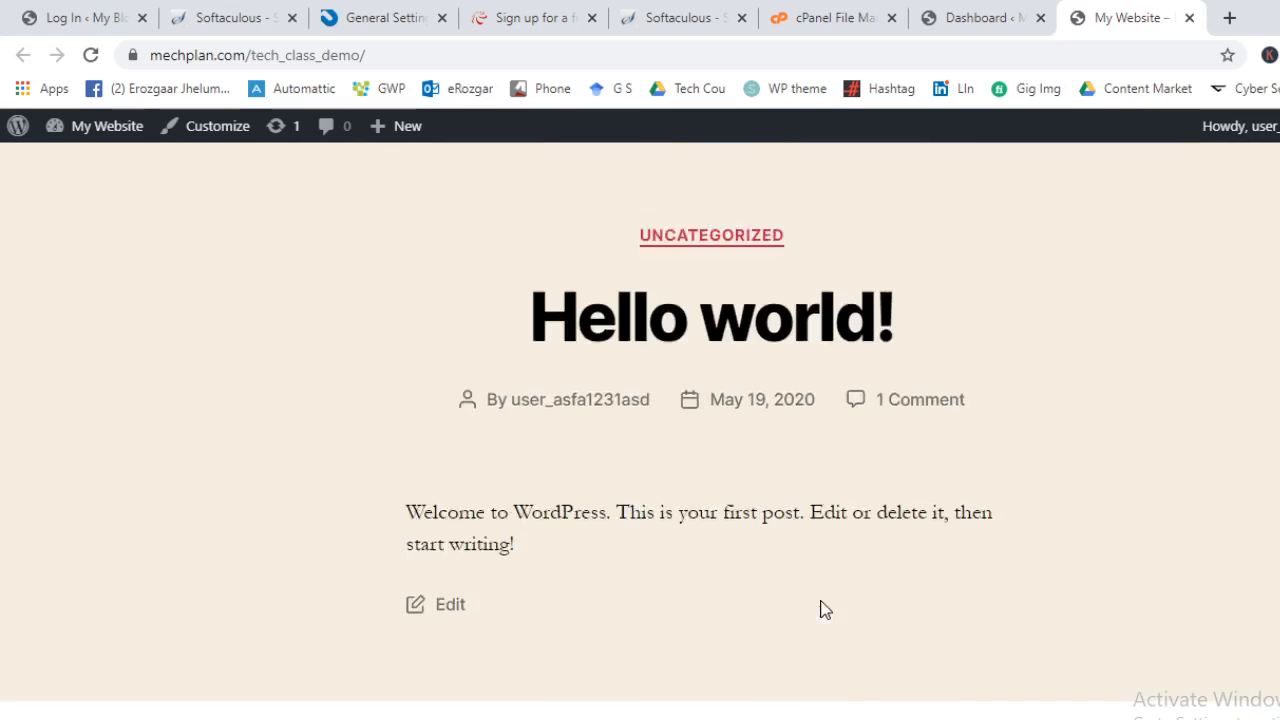
Show the new site's WordPress dashboard, then bring OBS to the front
left_click(988, 12)
left_click(830, 17)
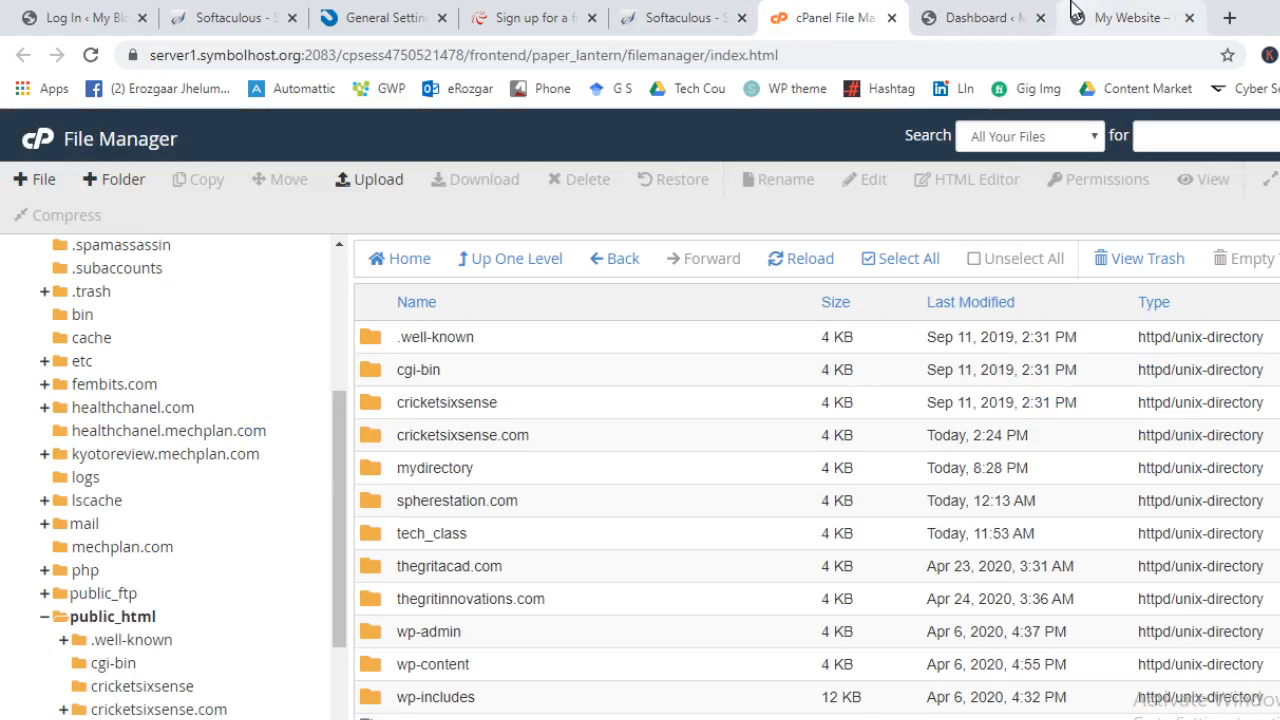
left_click(1000, 10)
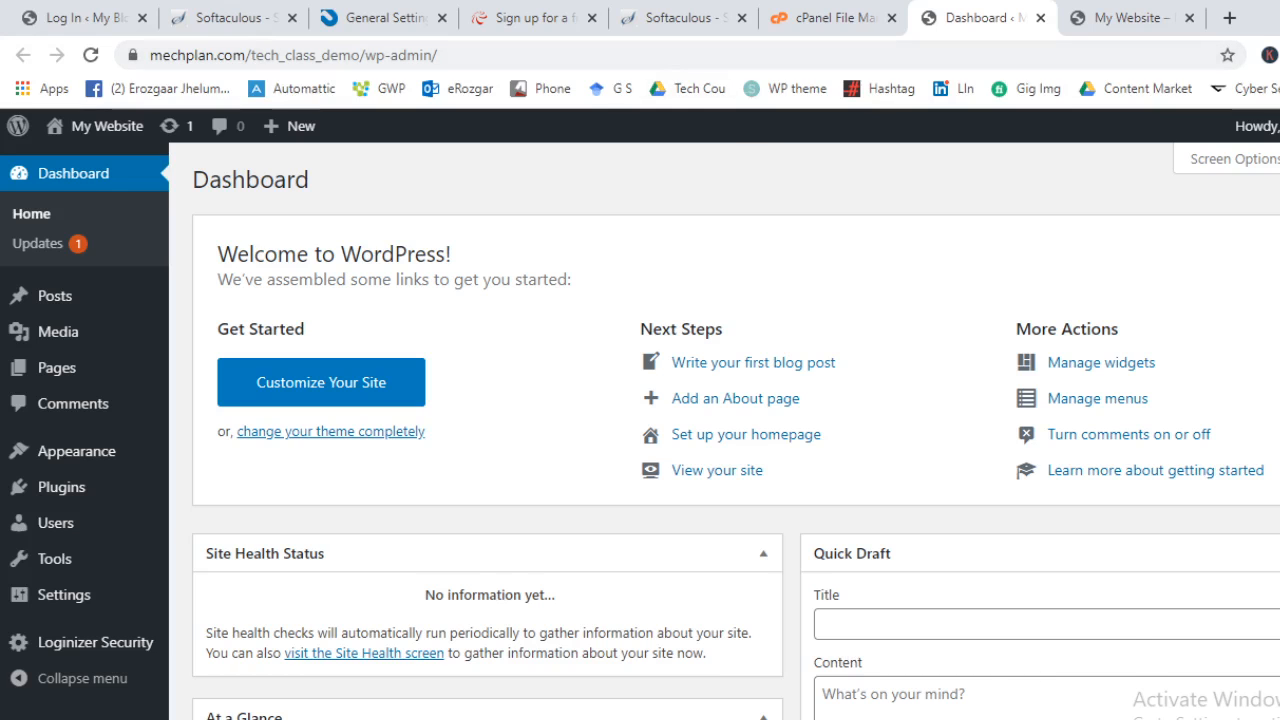
left_click(1009, 719)
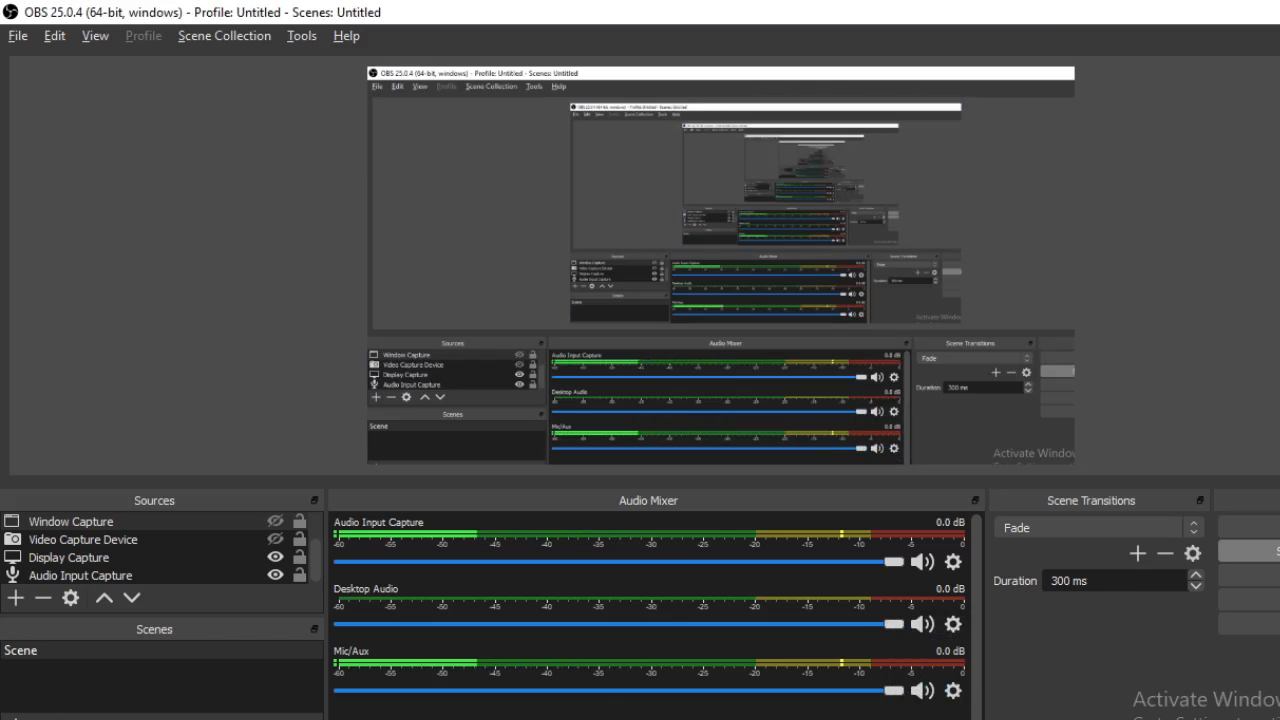